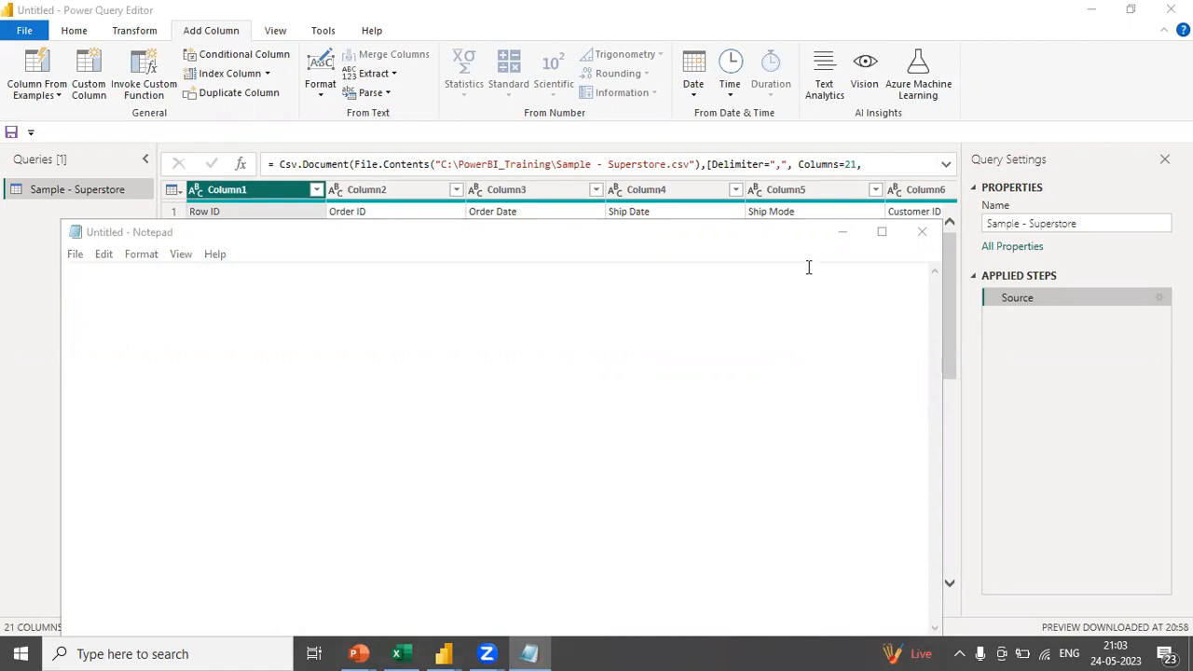
Maximize the empty note and enter "Merge" and "Append" on separate lines with a blank line between them.
{"action": "left_click", "coordinate": [882, 232]}
{"action": "key", "text": "Return"}
{"action": "type", "text": "Merge"}
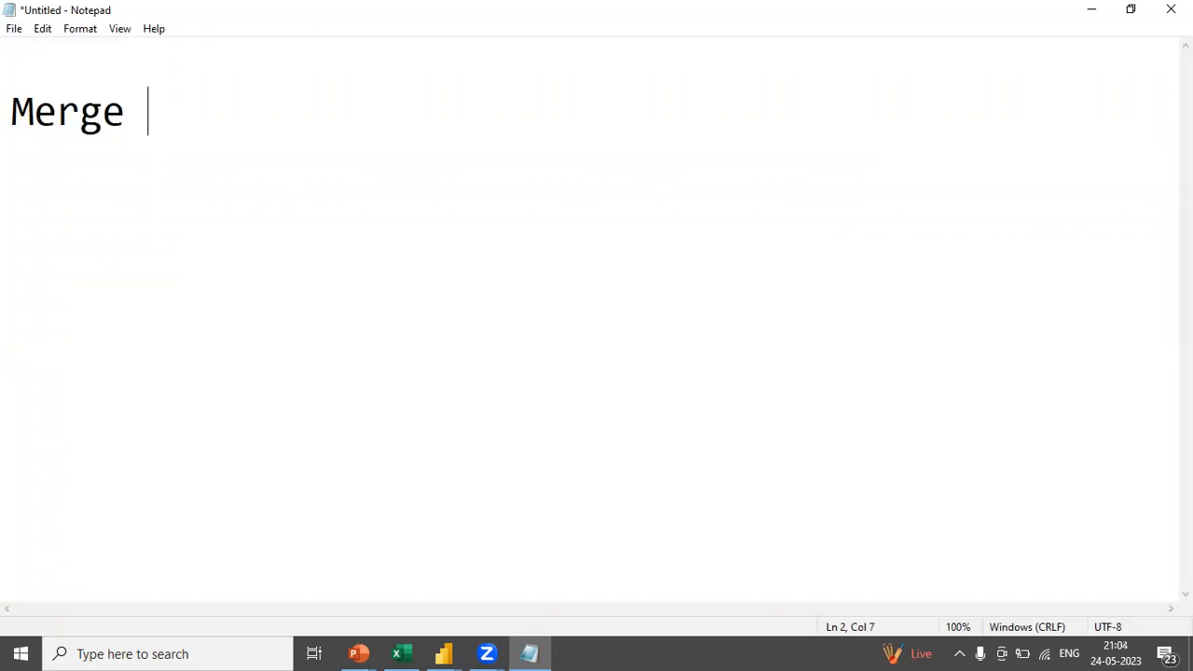
{"action": "key", "text": "Return"}
{"action": "key", "text": "Return"}
{"action": "type", "text": "Append"}
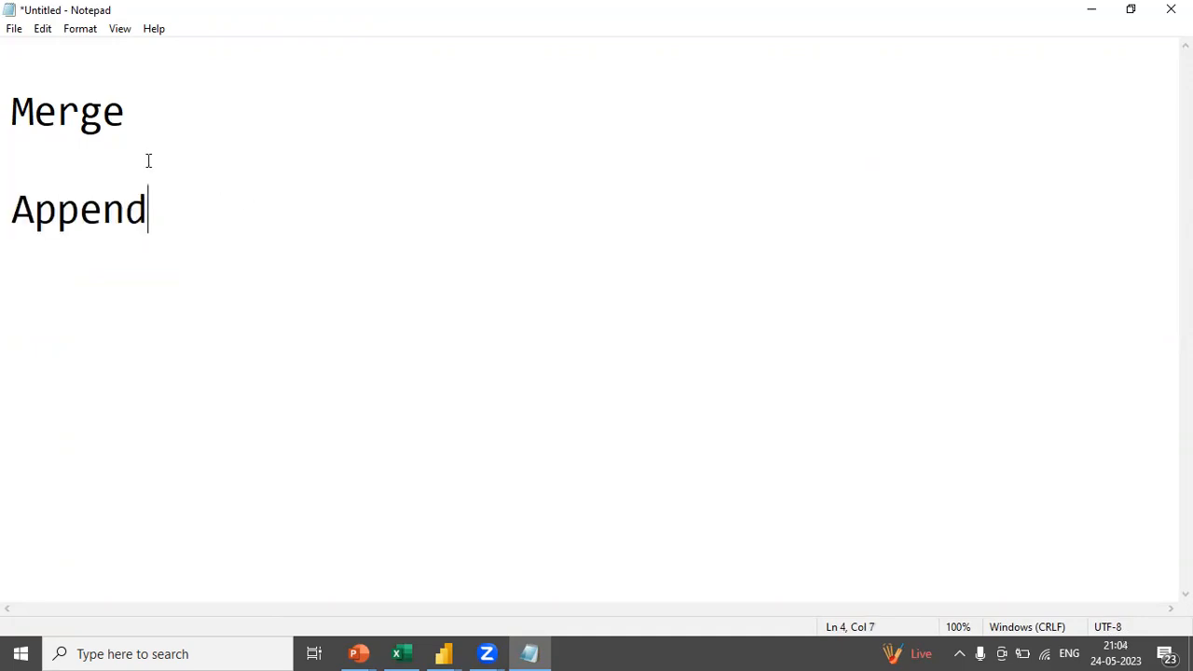
{"action": "left_click_drag", "start_coordinate": [157, 213], "coordinate": [9, 212]}
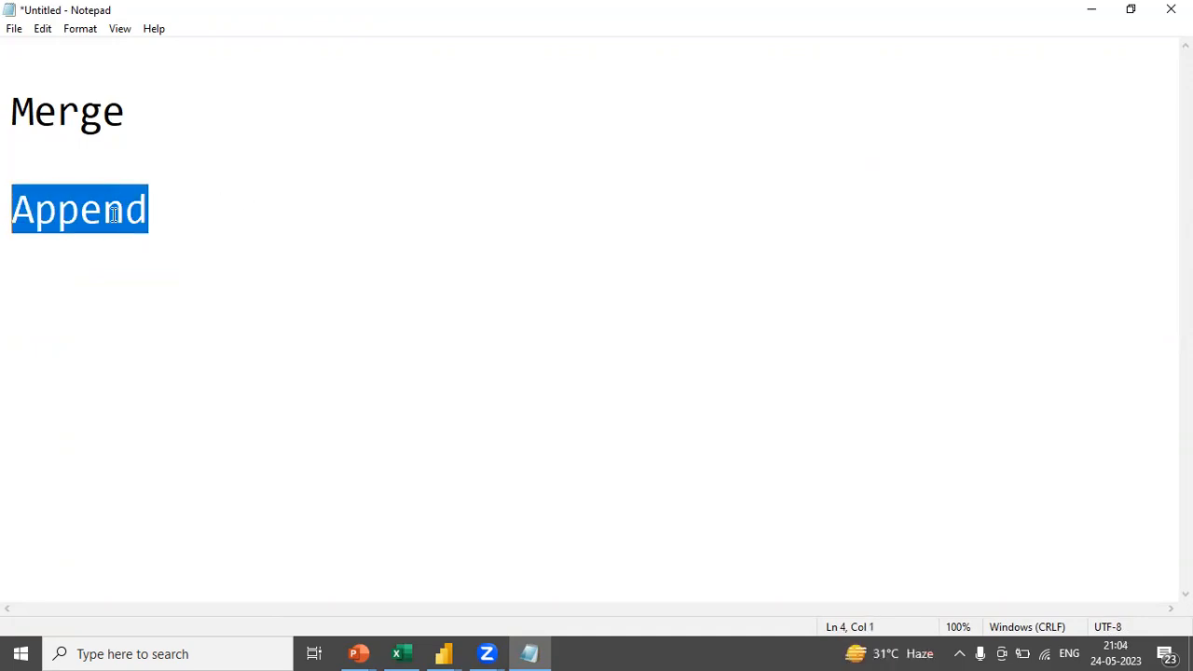
{"action": "left_click", "coordinate": [176, 212]}
{"action": "key", "text": "Return"}
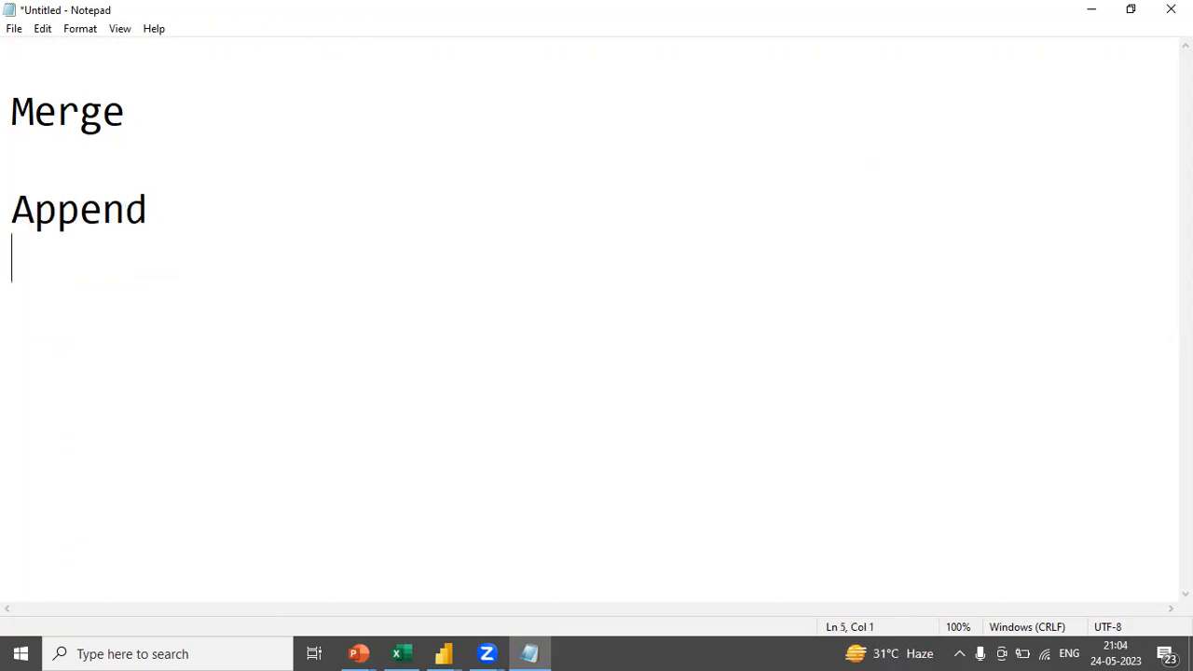
Add a blank line above Merge and extend its line to read "Merge (Power BI) - JOIN (SQL)".
{"action": "left_click", "coordinate": [13, 108]}
{"action": "key", "text": "Return"}
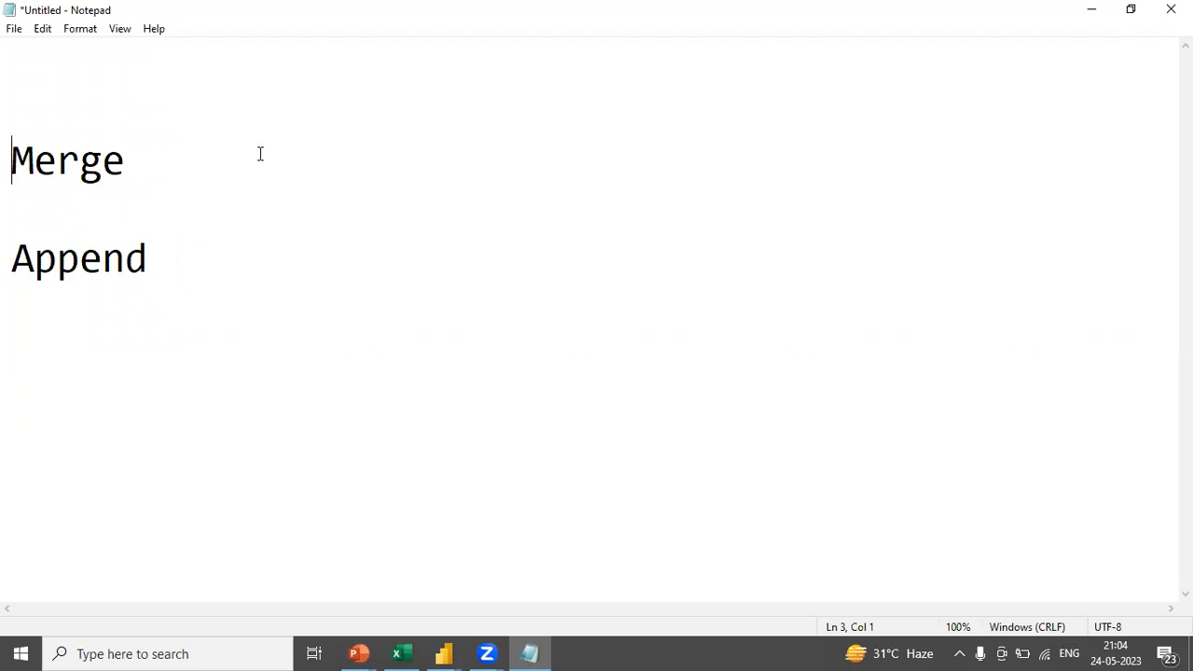
{"action": "left_click", "coordinate": [194, 161]}
{"action": "type", "text": "- JOIN ("}
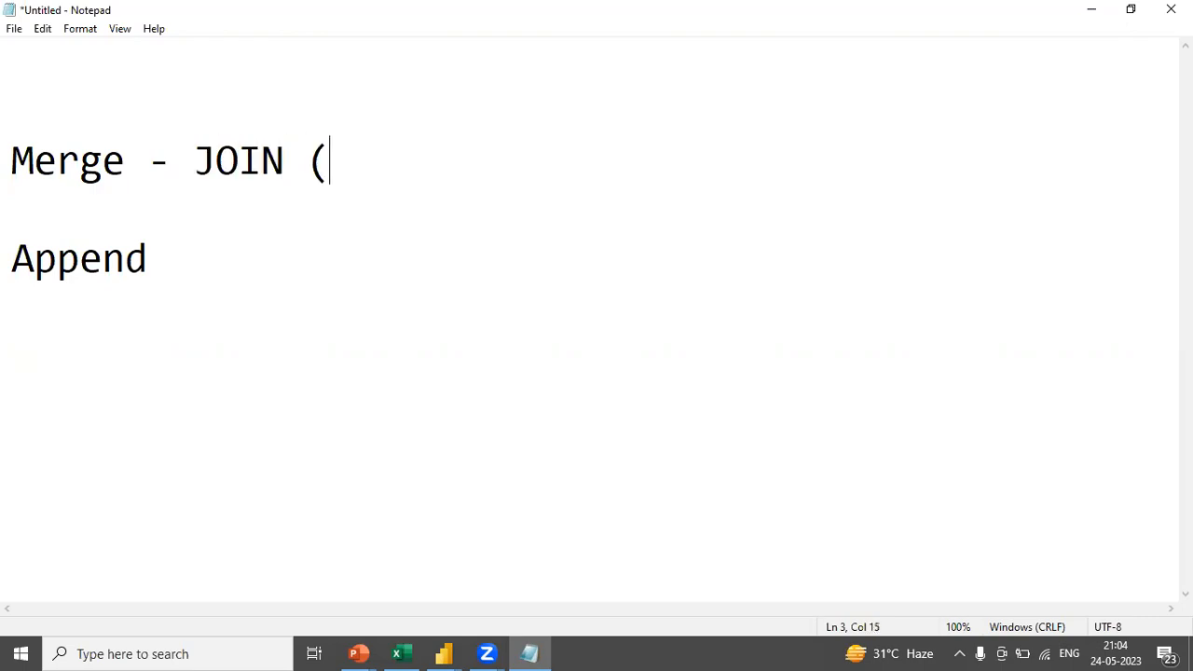
{"action": "type", "text": "SQL)"}
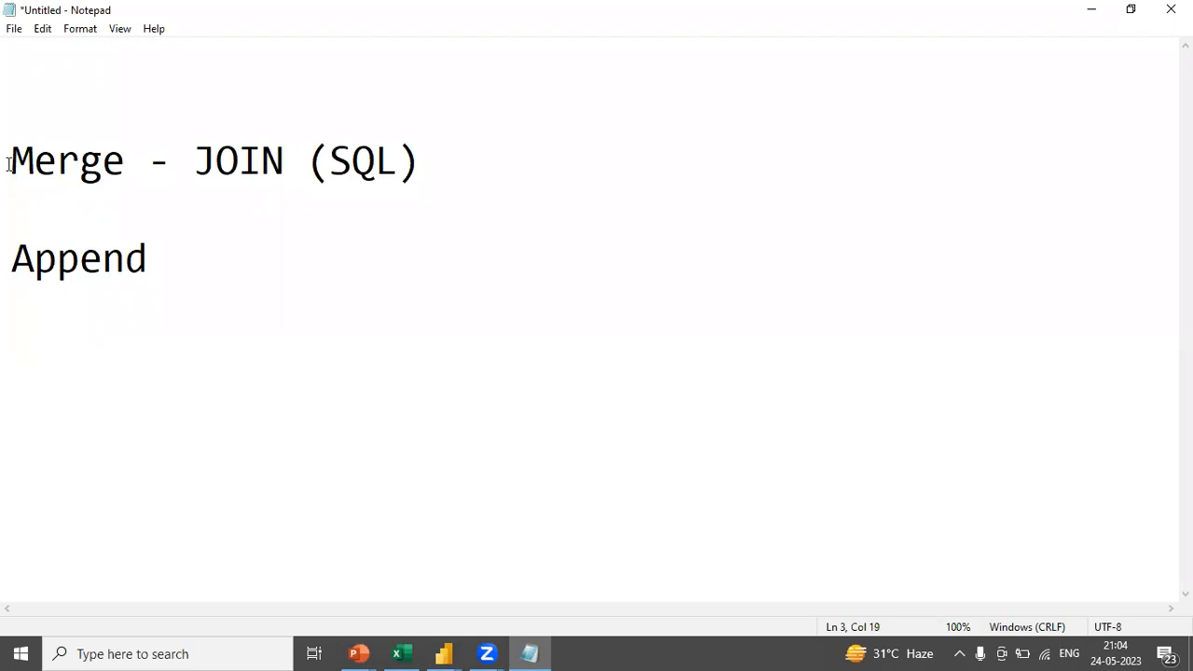
{"action": "left_click", "coordinate": [125, 160]}
{"action": "type", "text": "(Power BI)"}
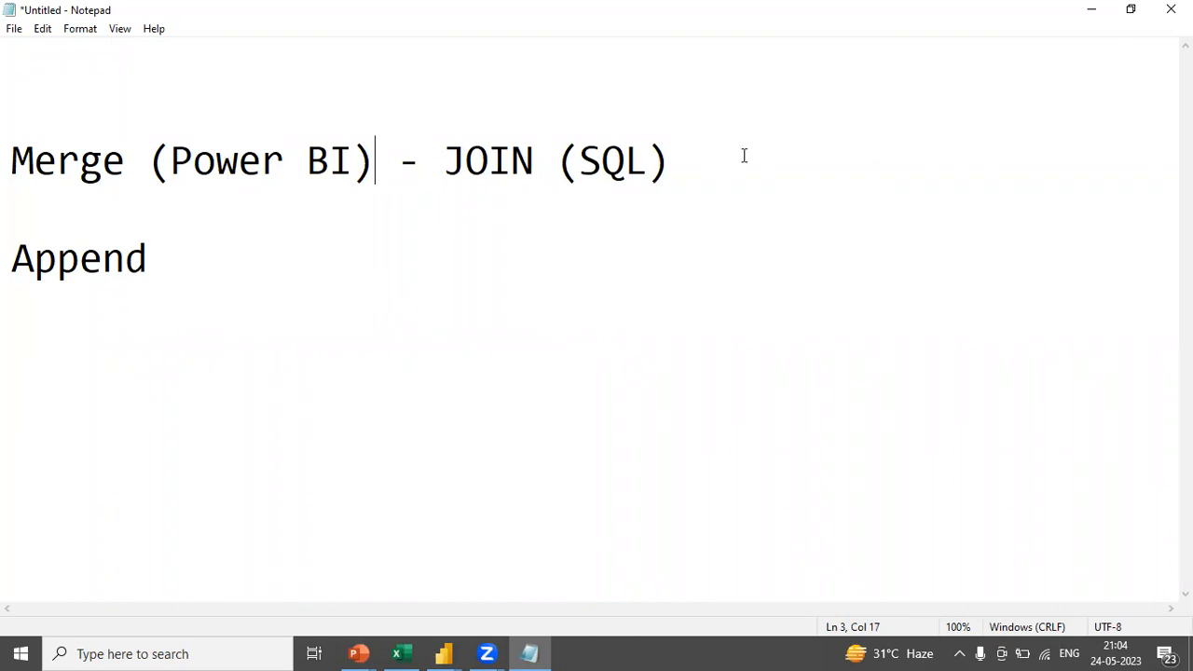
Add "- Horizantlly Data" to the end of the Merge line.
{"action": "left_click", "coordinate": [744, 156]}
{"action": "type", "text": "- Hori"}
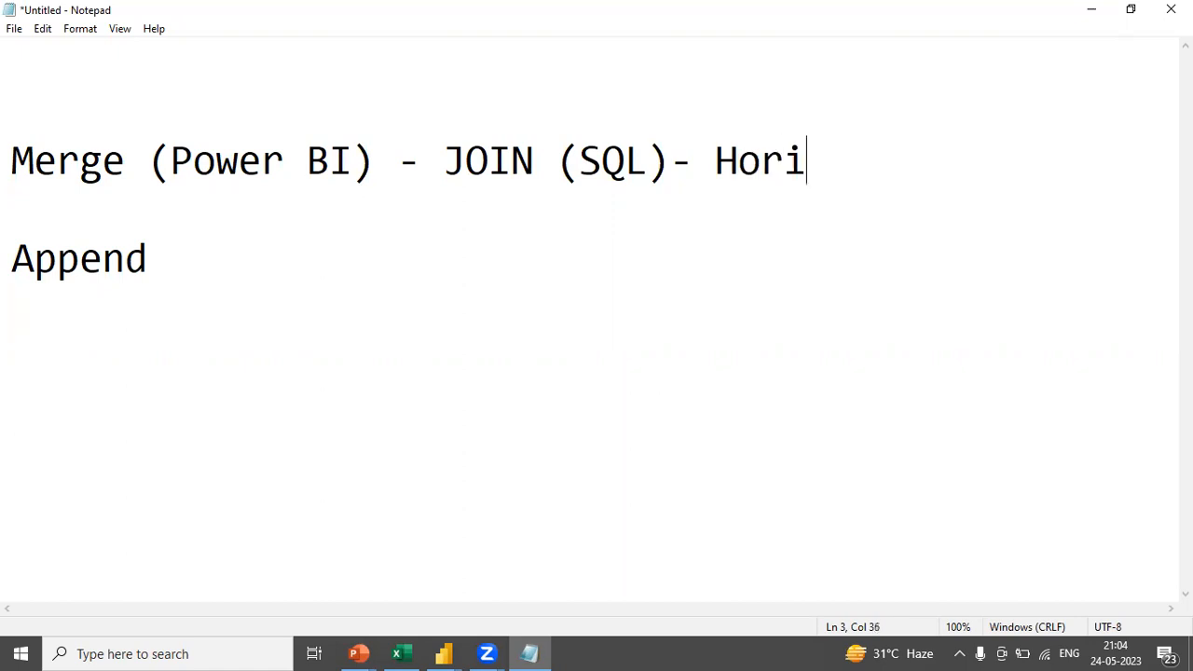
{"action": "type", "text": "zantlly Data"}
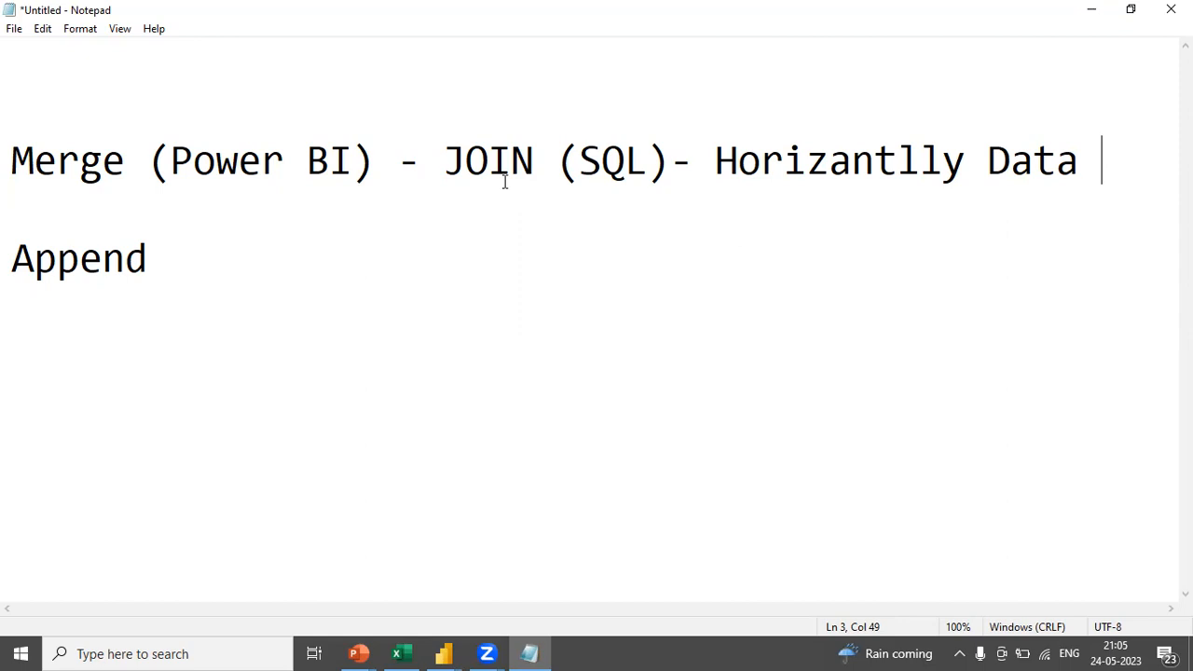
Extend the Append line to read "Append (Power BI) - Union(SQL) - Vertically Data".
{"action": "left_click", "coordinate": [184, 257]}
{"action": "type", "text": "(Powee"}
{"action": "key", "text": "BackSpace"}
{"action": "type", "text": "r BI) - Union(SQL) - Ver"}
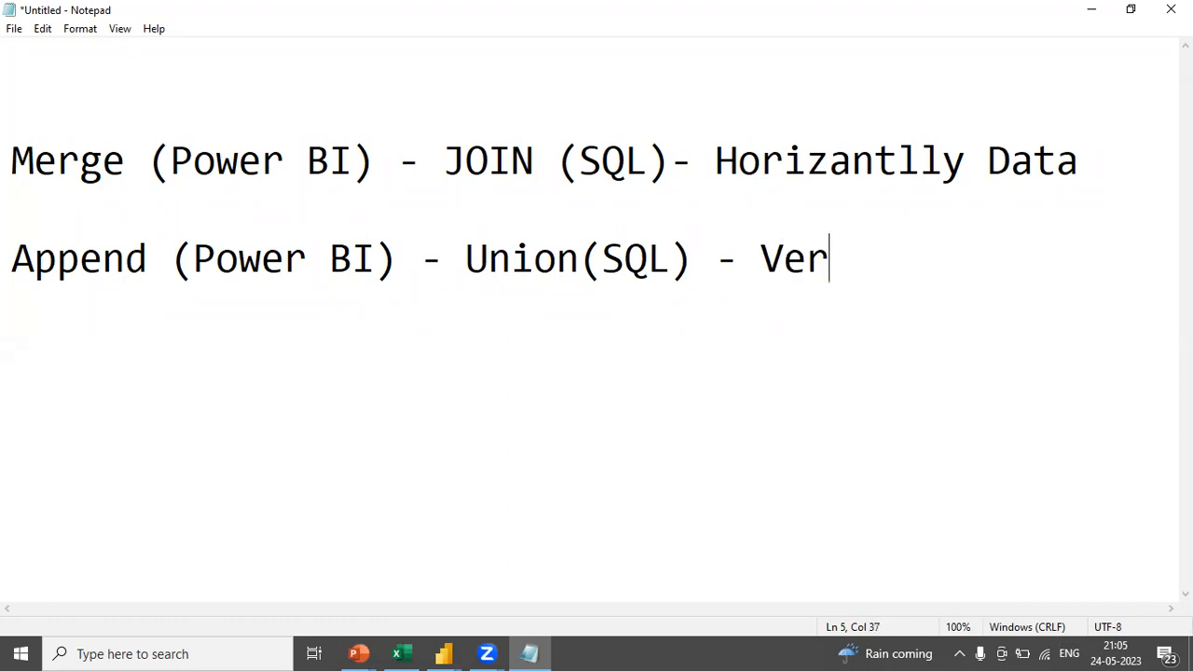
{"action": "type", "text": "tically Data"}
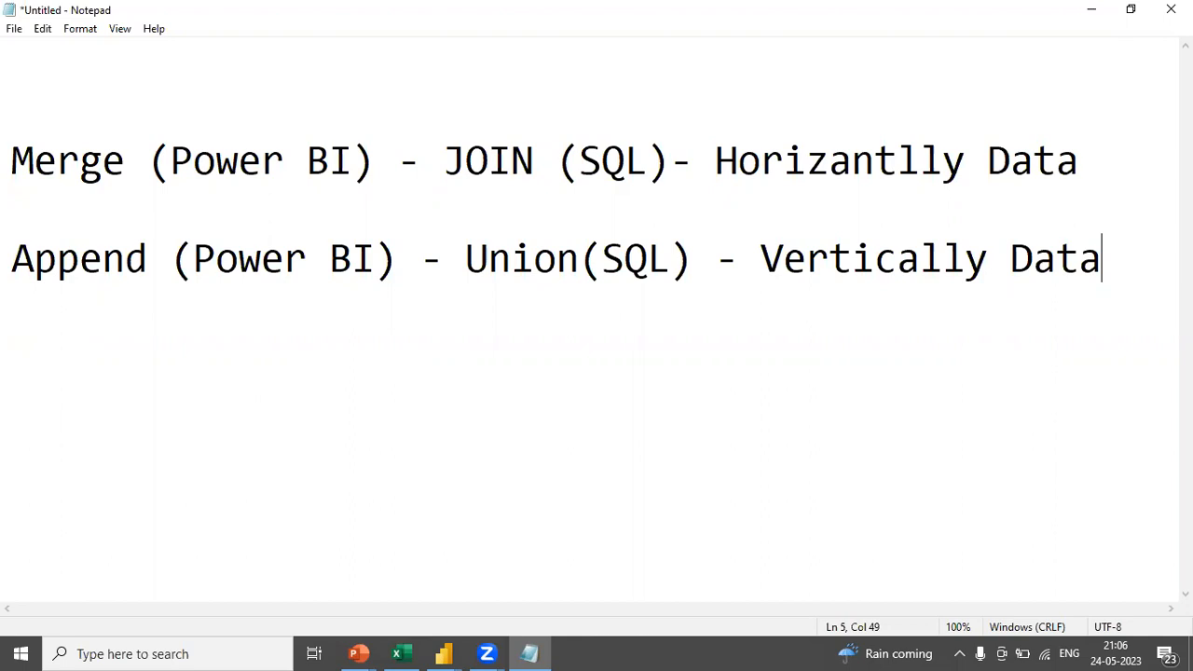
Below the Append line, write a sample table T1 with columns C1 and c2 and rows 1 1 and 2 2.
{"action": "key", "text": "Return"}
{"action": "key", "text": "Return"}
{"action": "type", "text": "T1"}
{"action": "key", "text": "Return"}
{"action": "type", "text": "C"}
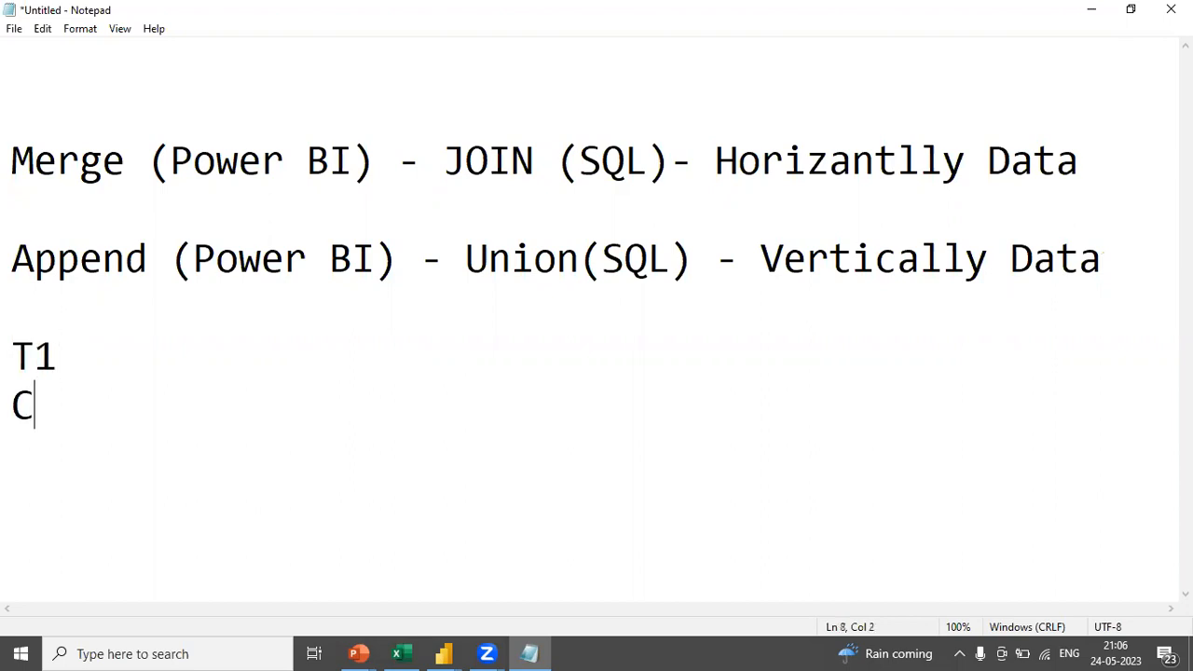
{"action": "type", "text": "1  c2"}
{"action": "key", "text": "Return"}
{"action": "type", "text": "1    "}
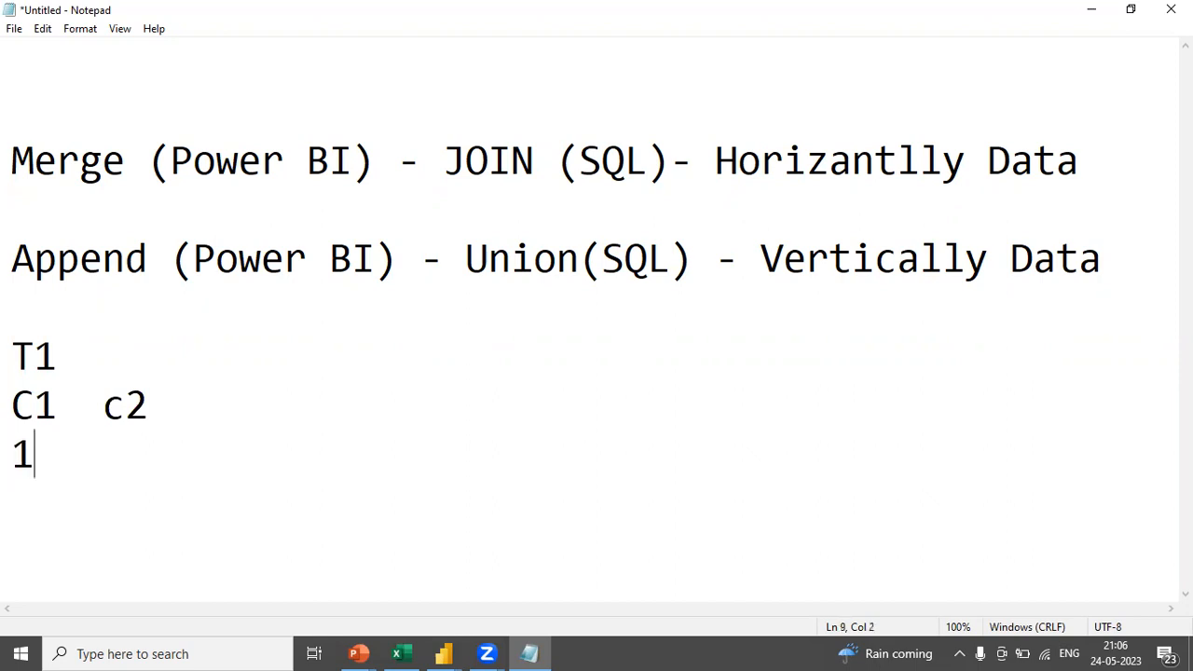
{"action": "type", "text": "1"}
{"action": "key", "text": "Return"}
{"action": "type", "text": "2     2"}
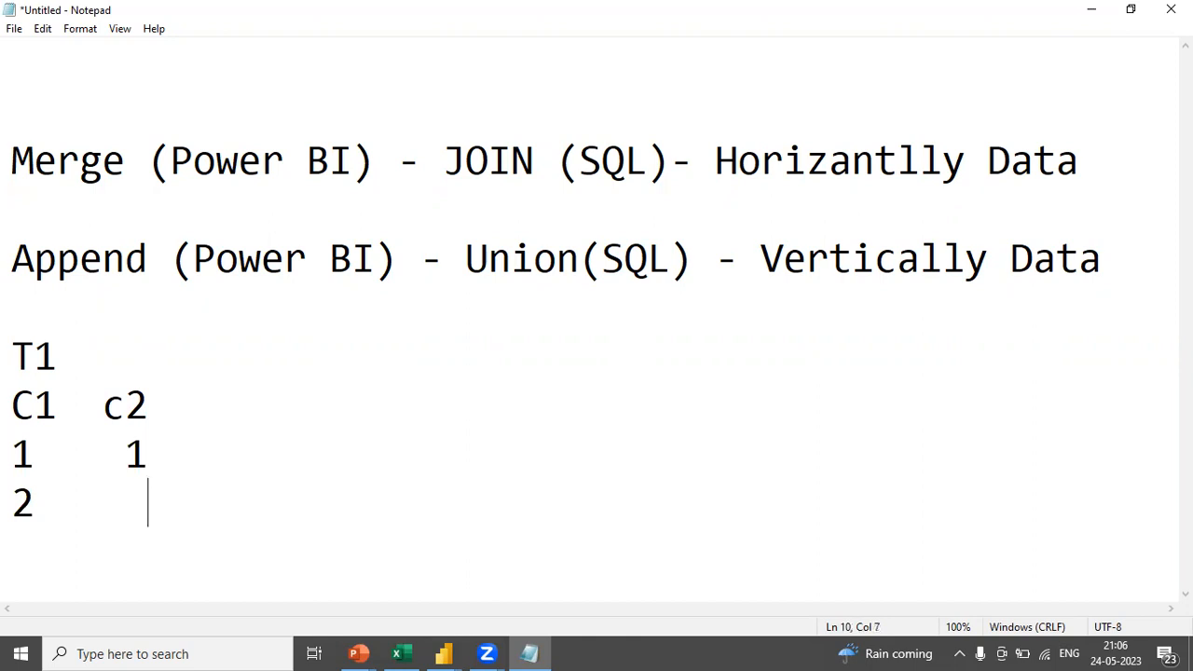
Below T1, write a second sample table T2 with columns c1 and c2 and rows 3 3 and 4 4.
{"action": "key", "text": "Return"}
{"action": "key", "text": "Return"}
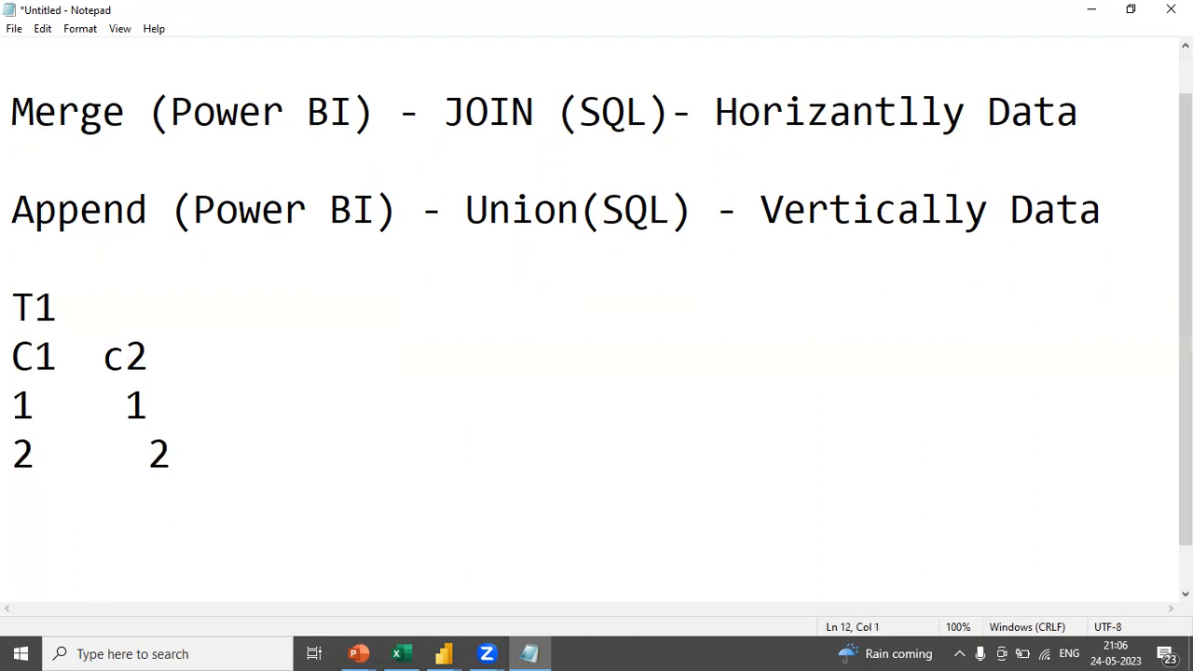
{"action": "type", "text": "T2"}
{"action": "key", "text": "Return"}
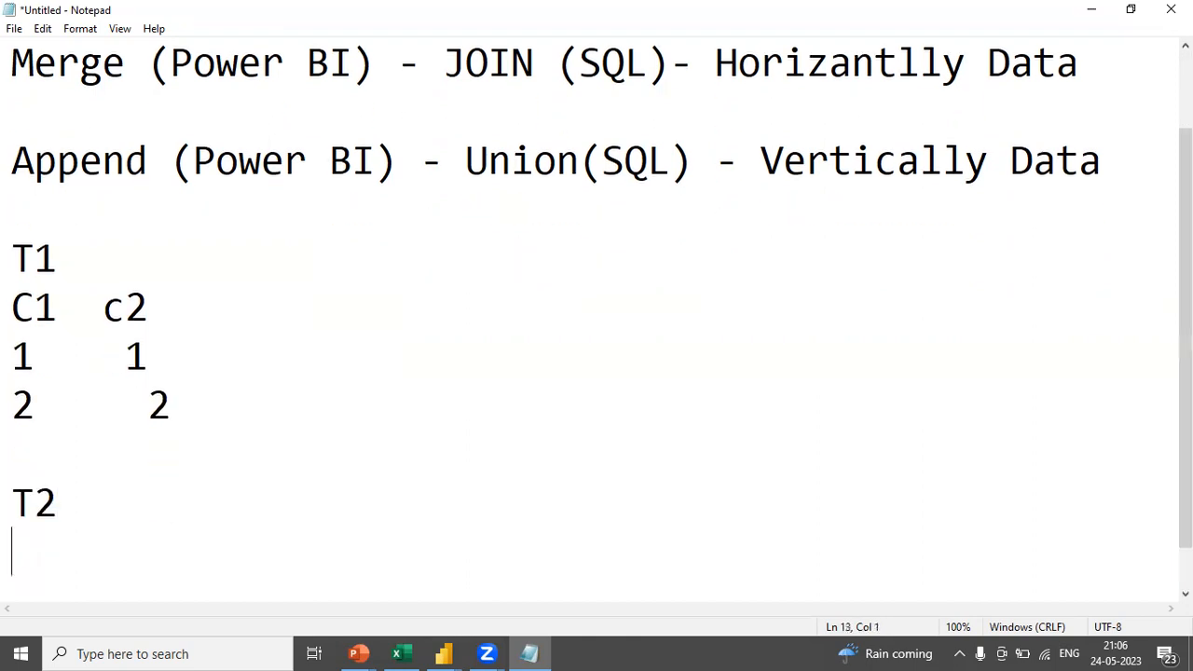
{"action": "type", "text": "C1   c2"}
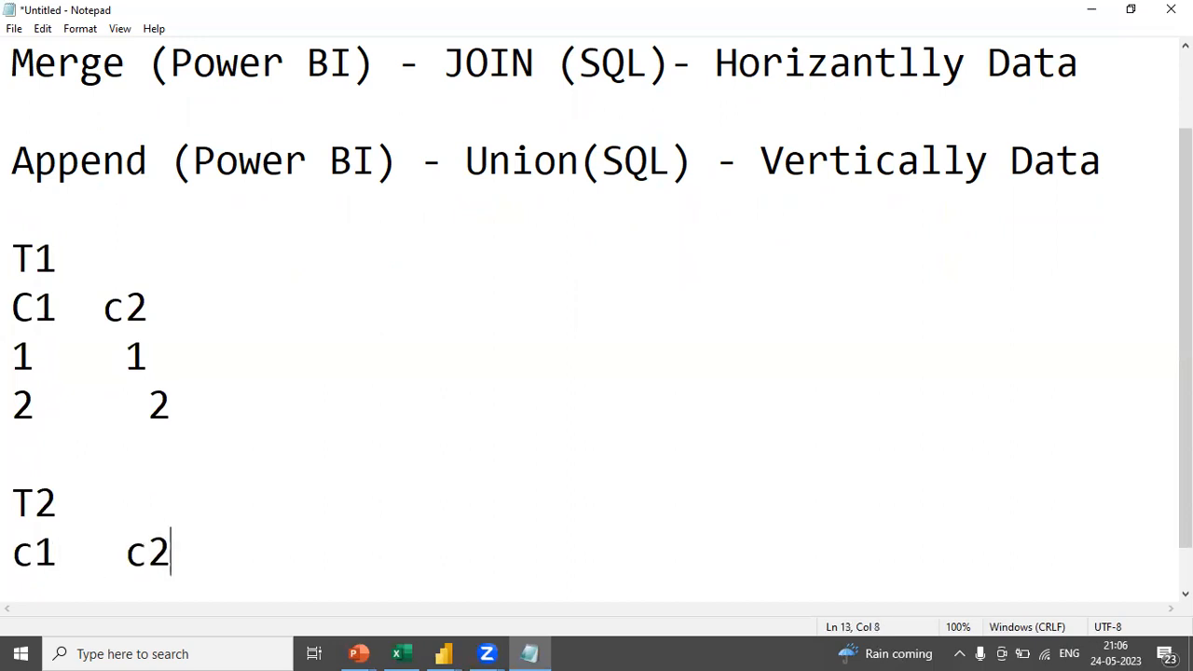
{"action": "key", "text": "Return"}
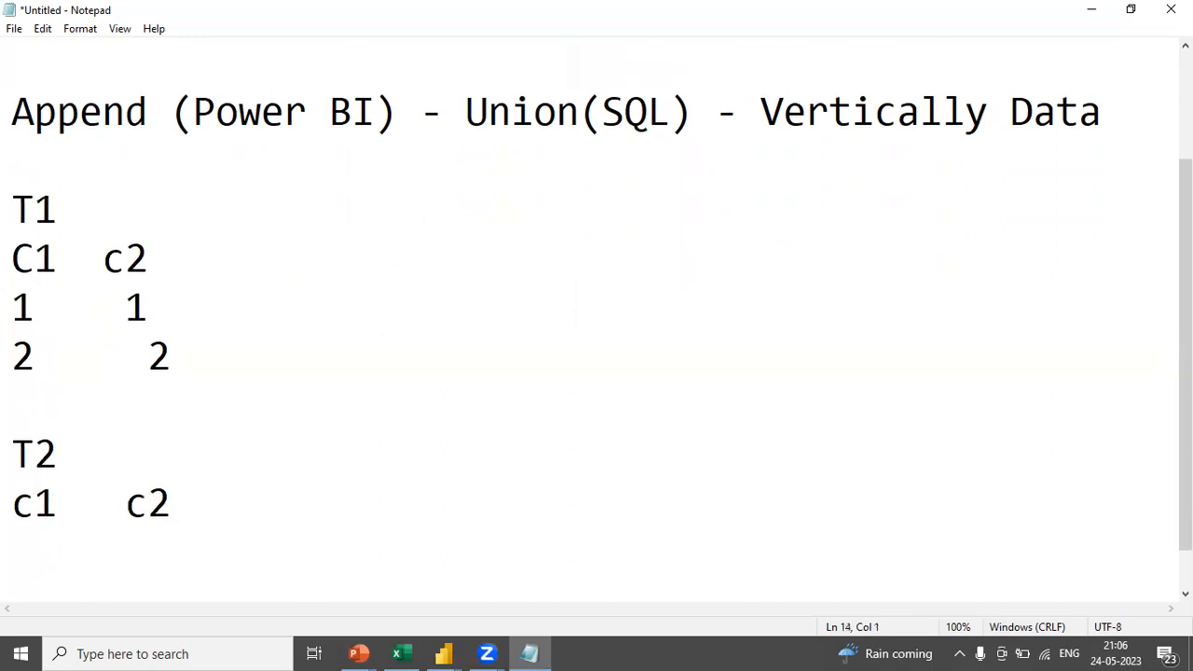
{"action": "type", "text": "3     3"}
{"action": "key", "text": "Return"}
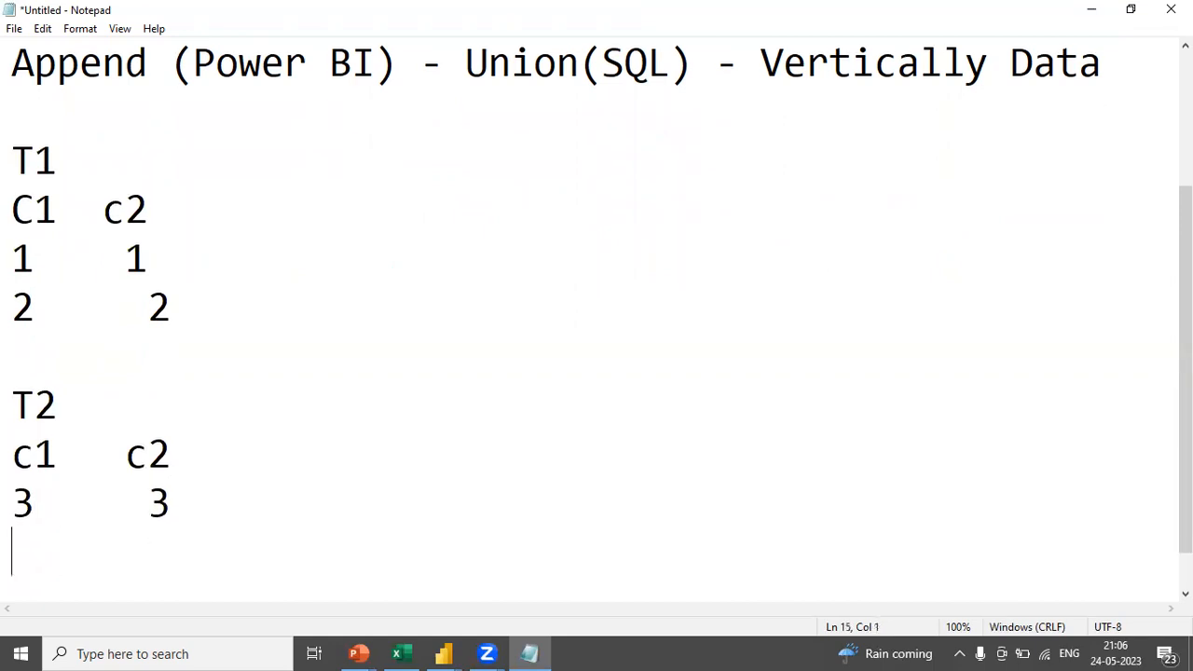
{"action": "type", "text": "4"}
{"action": "type", "text": "4"}
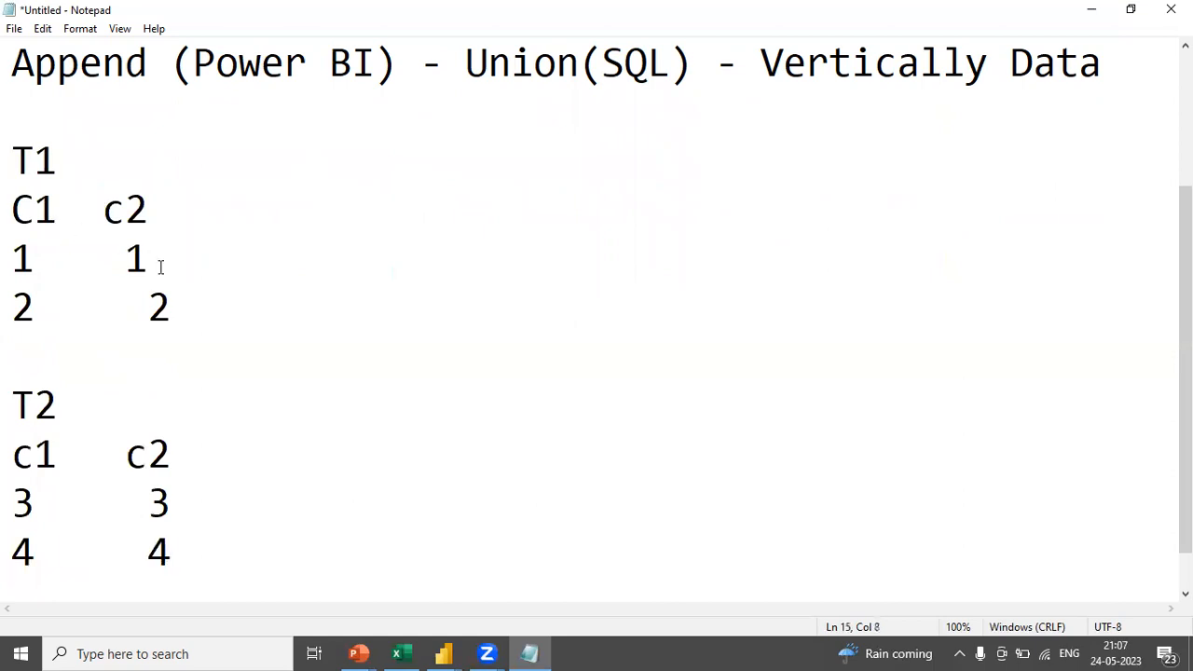
Highlight the data rows of T1 and the first data row of T2 to point out what is combined.
{"action": "left_click_drag", "start_coordinate": [186, 307], "coordinate": [285, 298]}
{"action": "left_click", "coordinate": [9, 238]}
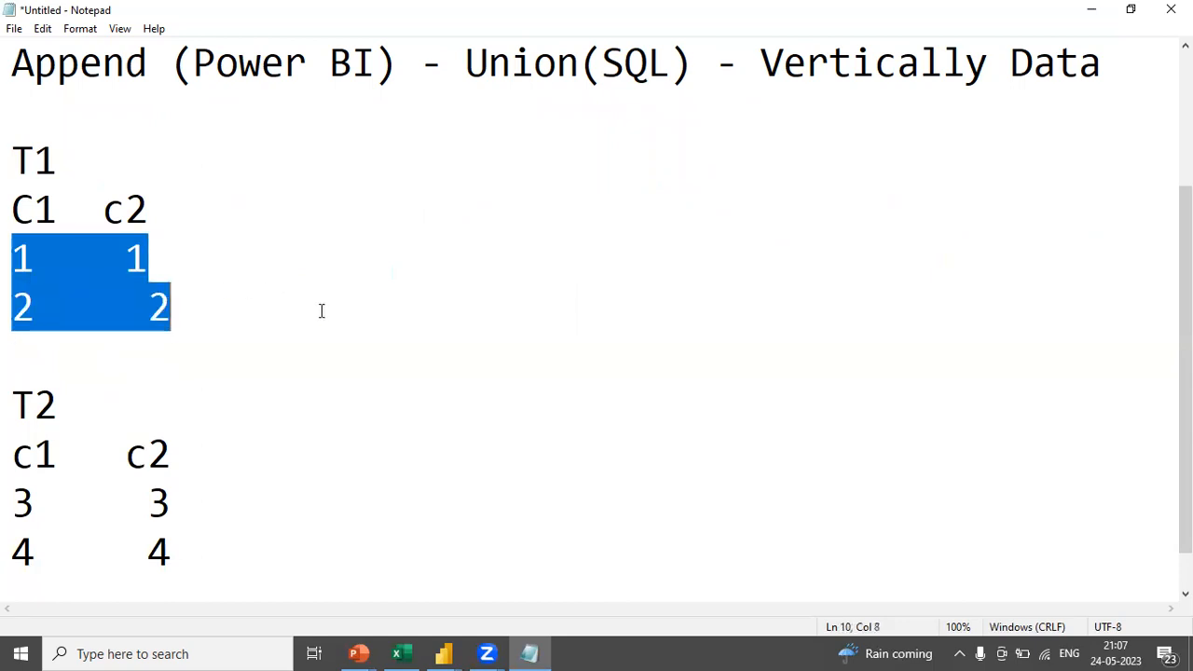
{"action": "left_click_drag", "start_coordinate": [16, 491], "coordinate": [147, 504]}
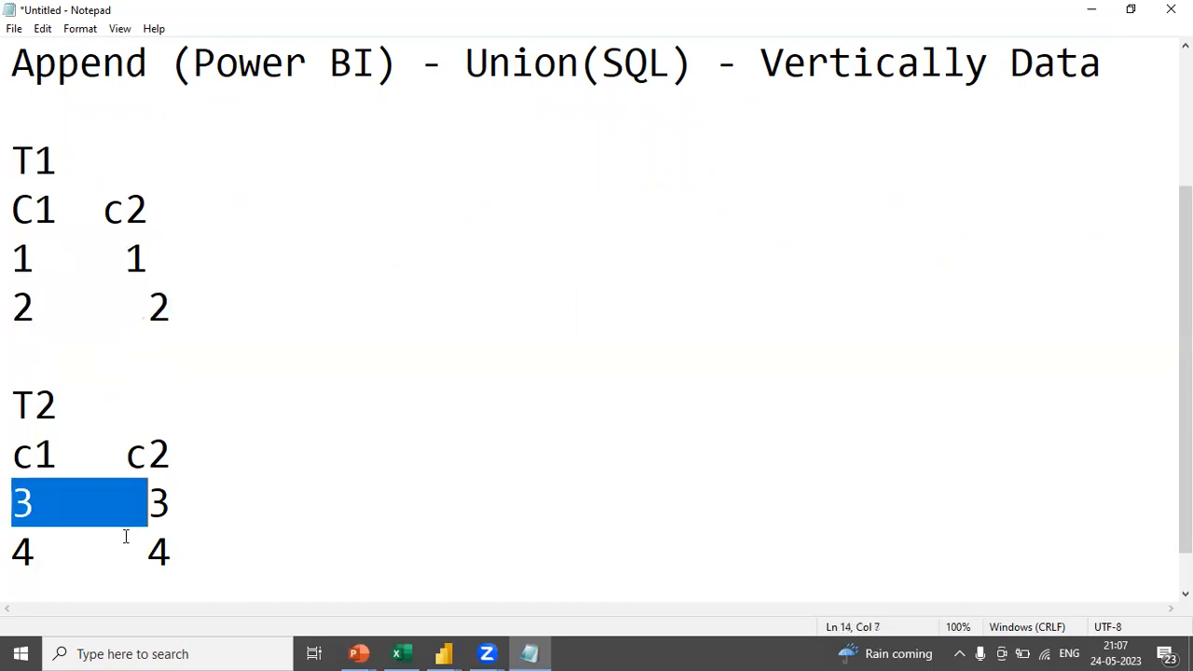
Start a result table T3 below T2 with the column headings C1 and C2.
{"action": "left_click", "coordinate": [216, 540]}
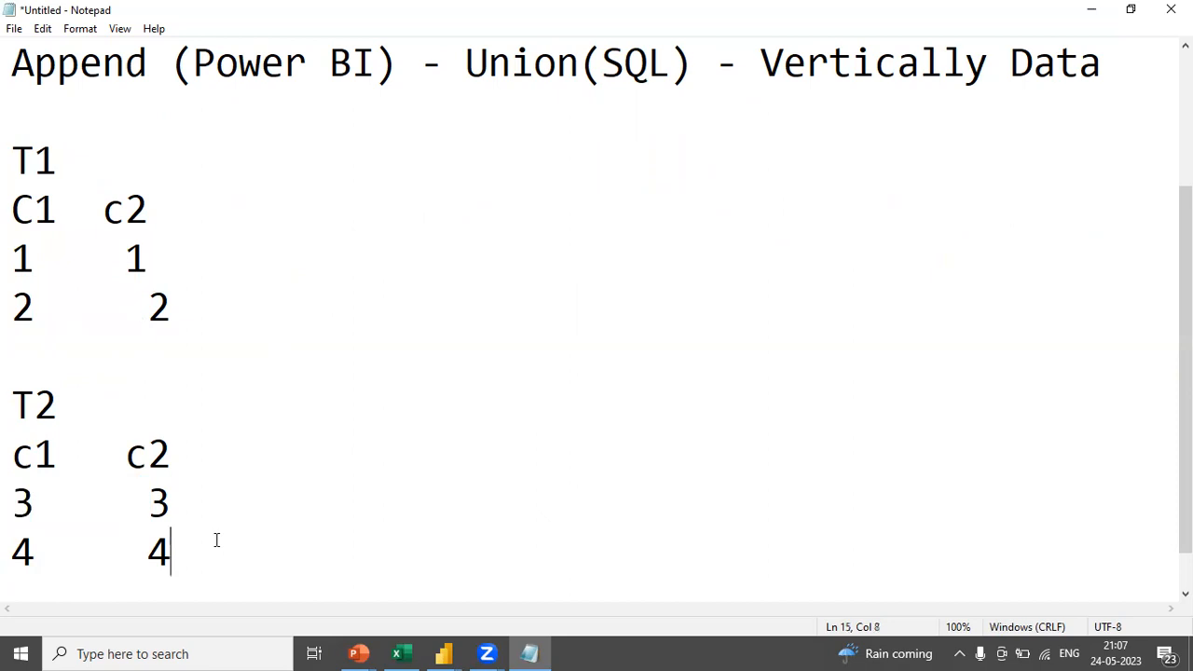
{"action": "key", "text": "Return"}
{"action": "key", "text": "Return"}
{"action": "type", "text": "T"}
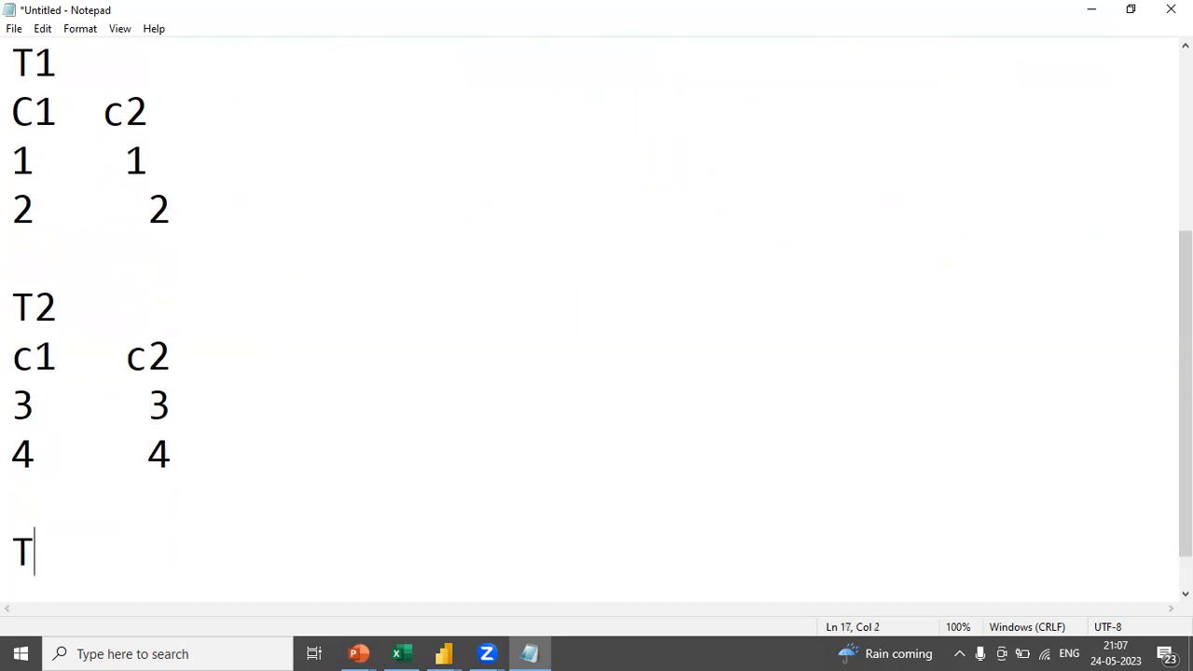
{"action": "type", "text": "2"}
{"action": "key", "text": "BackSpace"}
{"action": "type", "text": "3"}
{"action": "key", "text": "Return"}
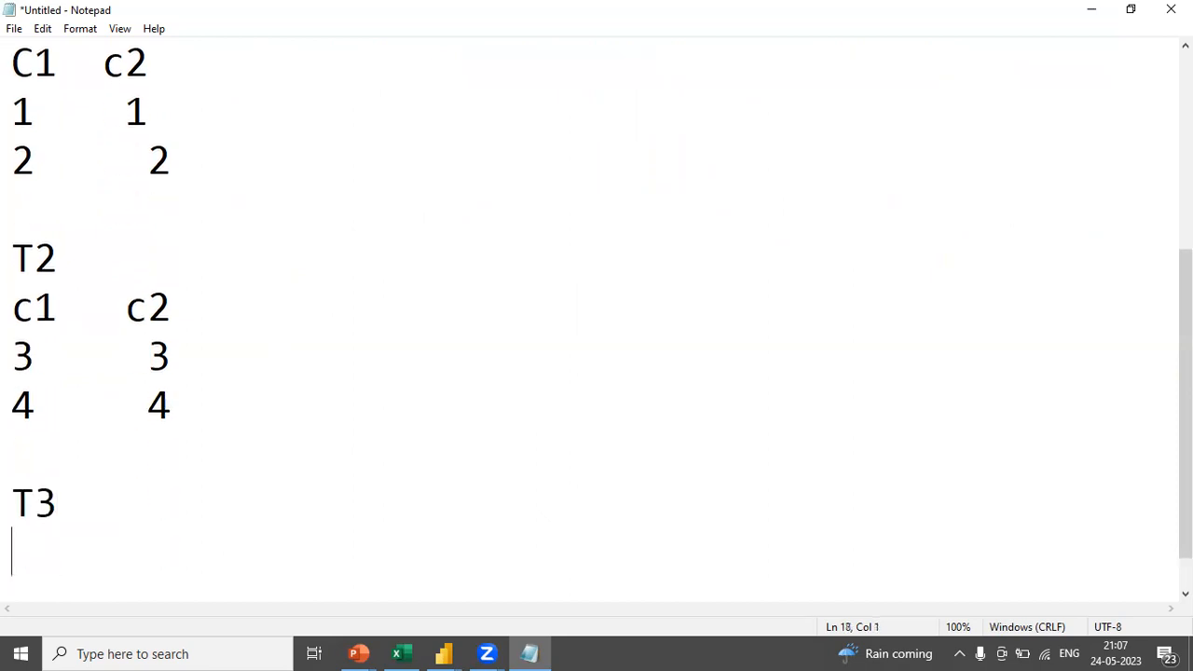
{"action": "type", "text": "C1   "}
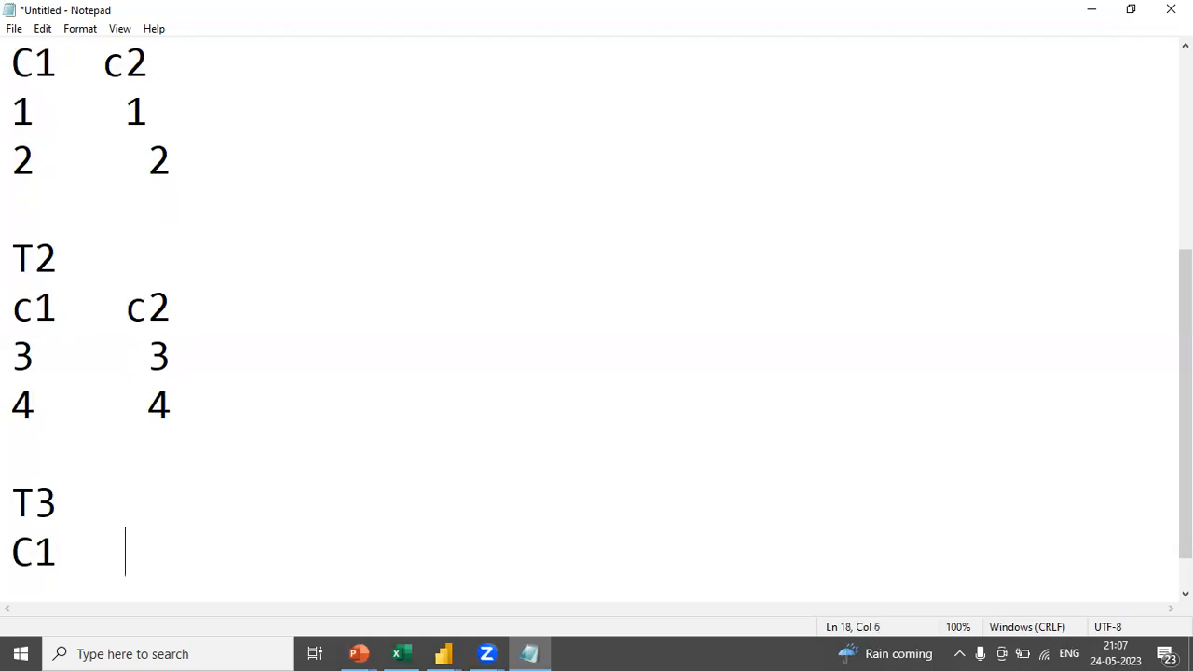
{"action": "type", "text": "C2"}
{"action": "key", "text": "Return"}
Fill T3 with the combined rows 1 1, 2 2, 3 3 and 4 4.
{"action": "type", "text": "1     "}
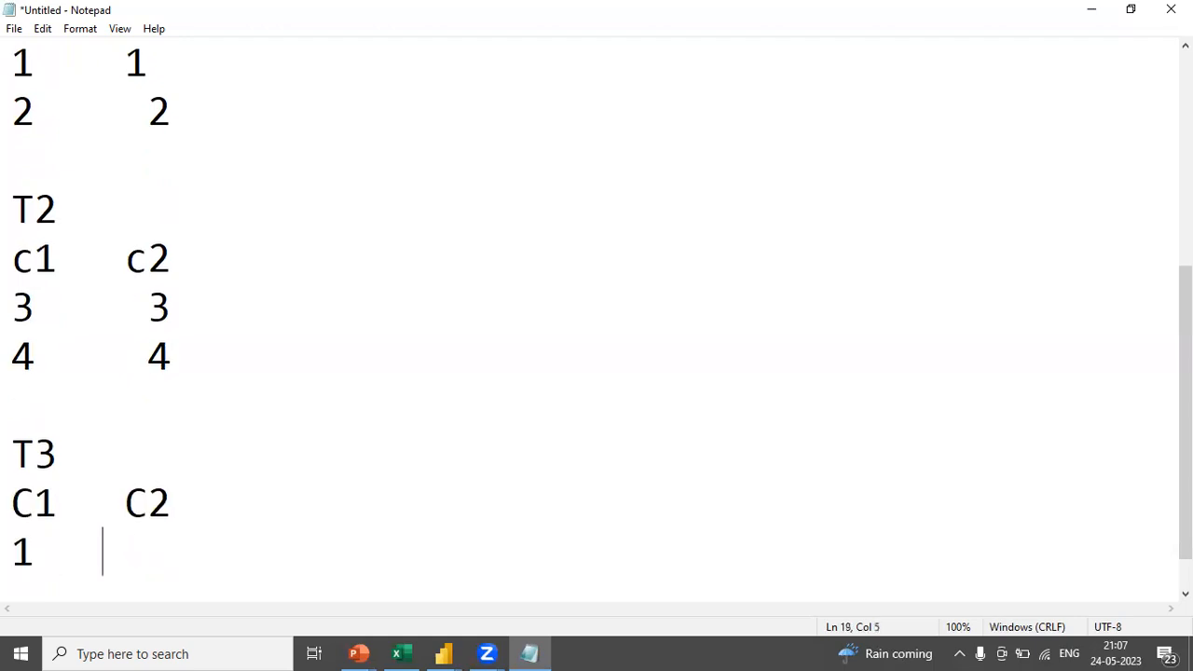
{"action": "type", "text": "1"}
{"action": "key", "text": "Return"}
{"action": "type", "text": "2     2"}
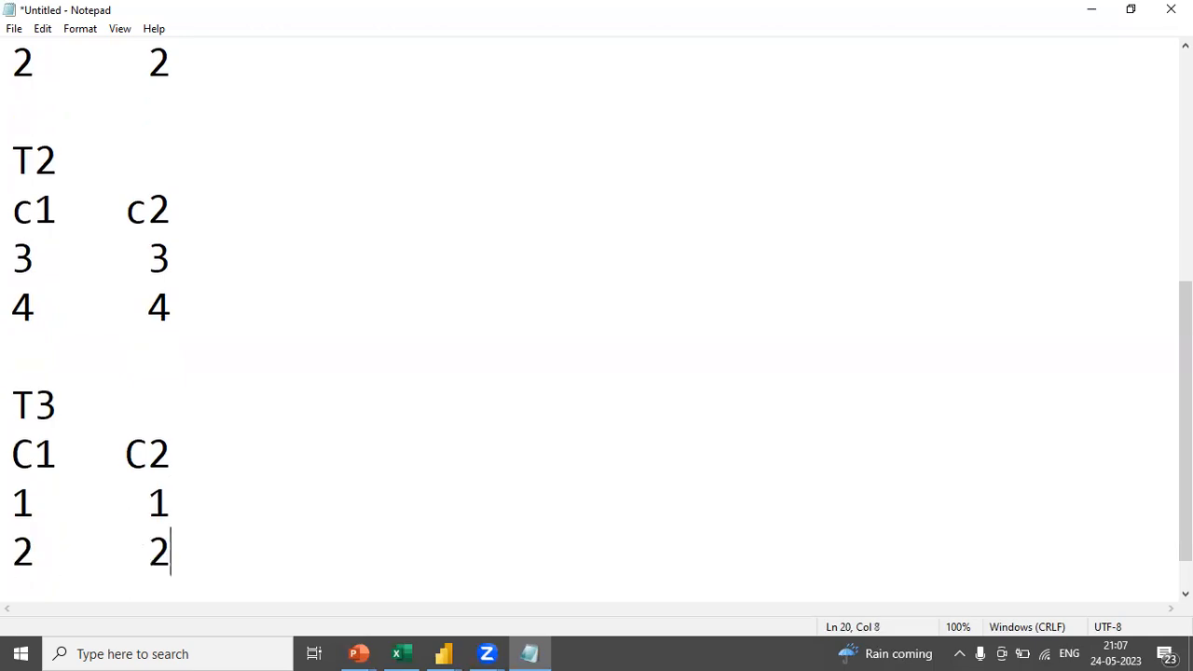
{"action": "key", "text": "Return"}
{"action": "type", "text": "3     4"}
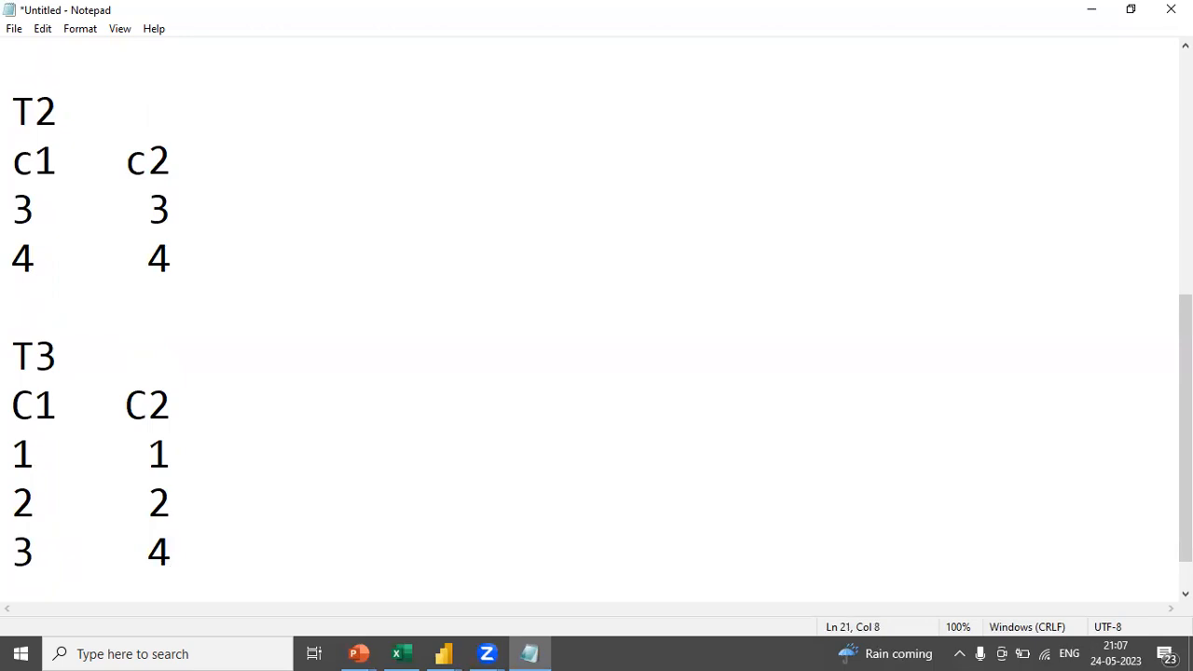
{"action": "key", "text": "BackSpace"}
{"action": "type", "text": "3"}
{"action": "key", "text": "Return"}
{"action": "type", "text": "4"}
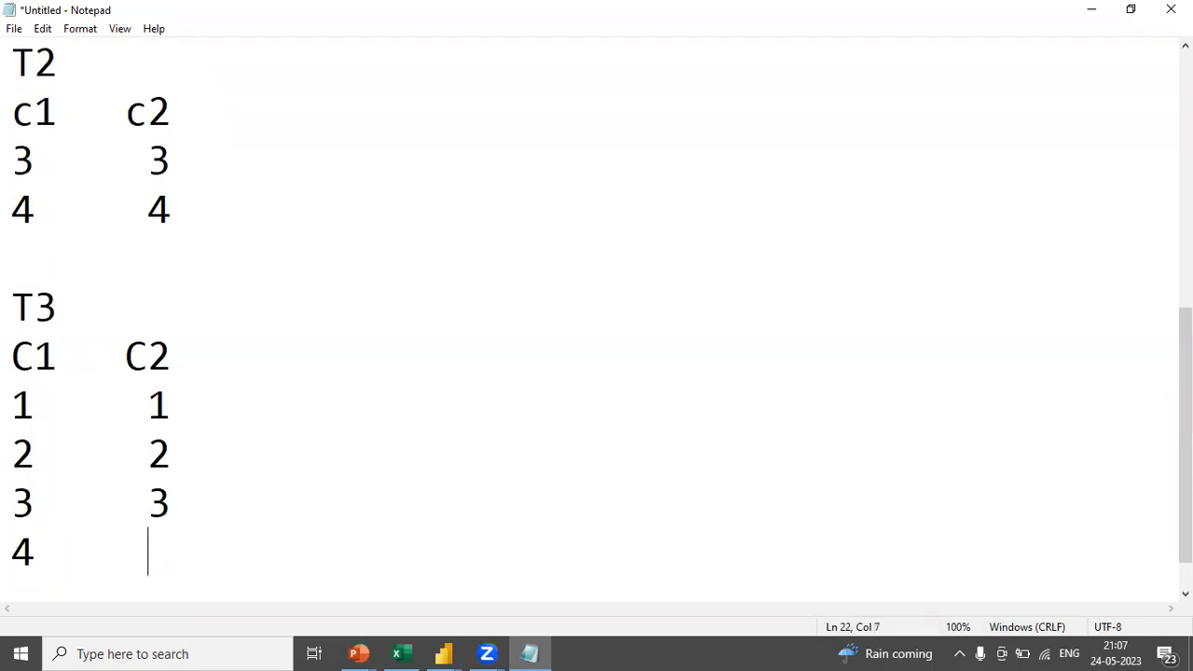
{"action": "key", "text": "BackSpace"}
{"action": "type", "text": "4"}
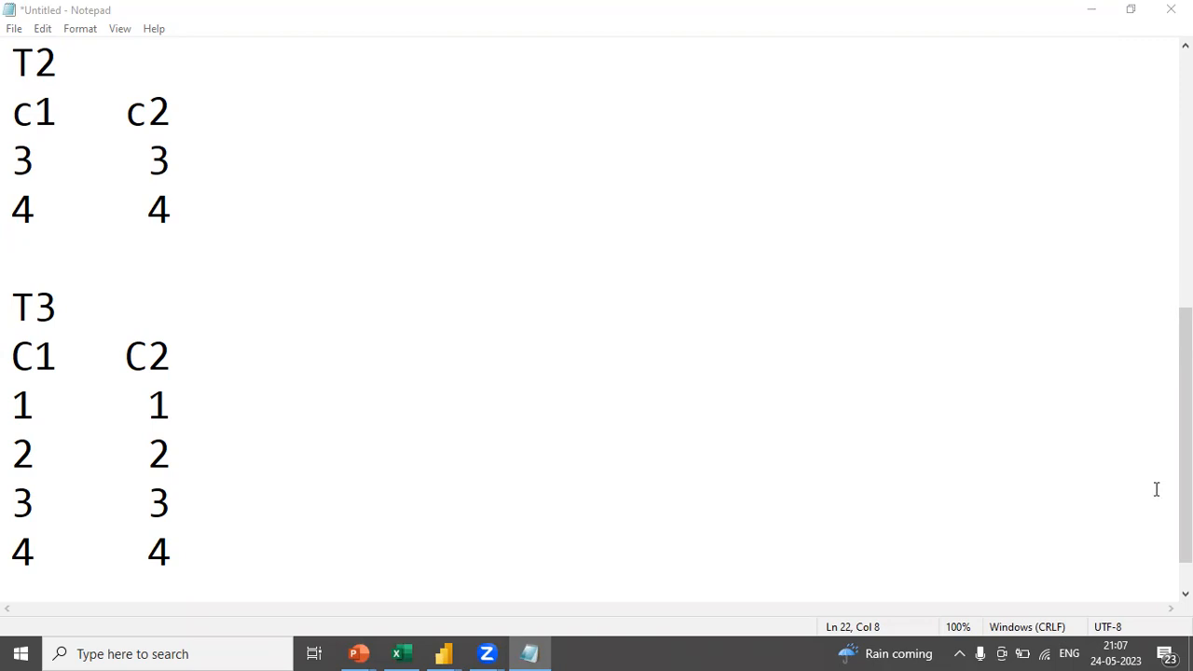
Review the Merge and Append notes above the tables and switch to the PBI_DA_Interview workbook in Excel.
{"action": "left_click_drag", "start_coordinate": [1186, 438], "coordinate": [1186, 191]}
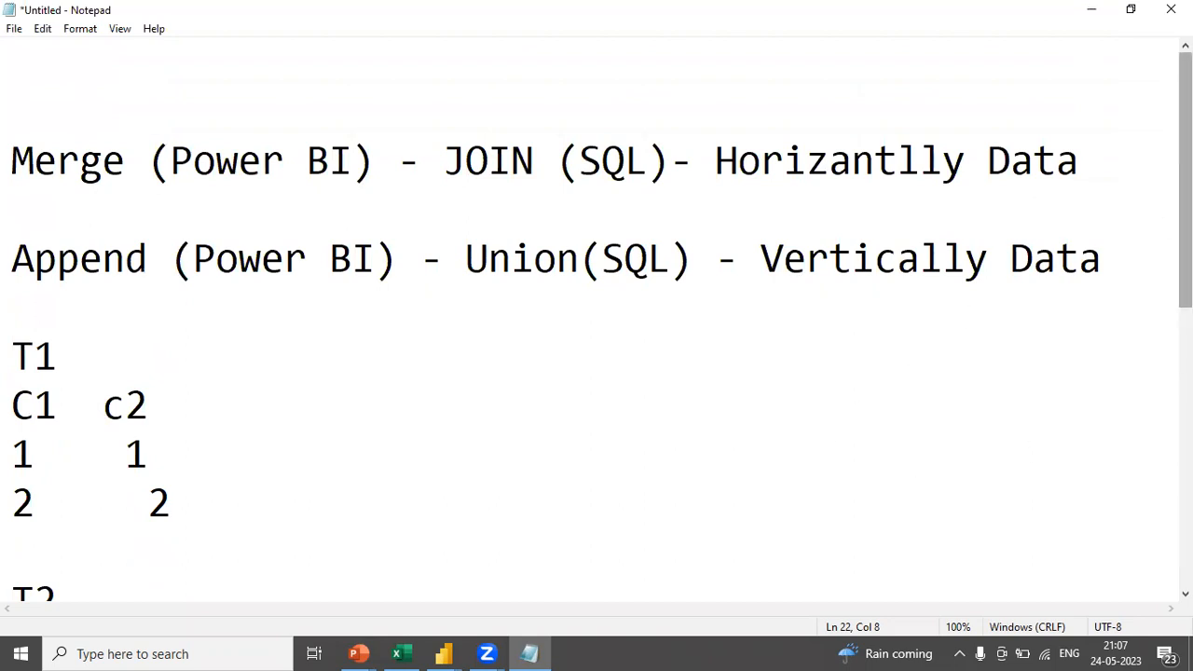
{"action": "left_click_drag", "start_coordinate": [1186, 191], "coordinate": [1186, 227]}
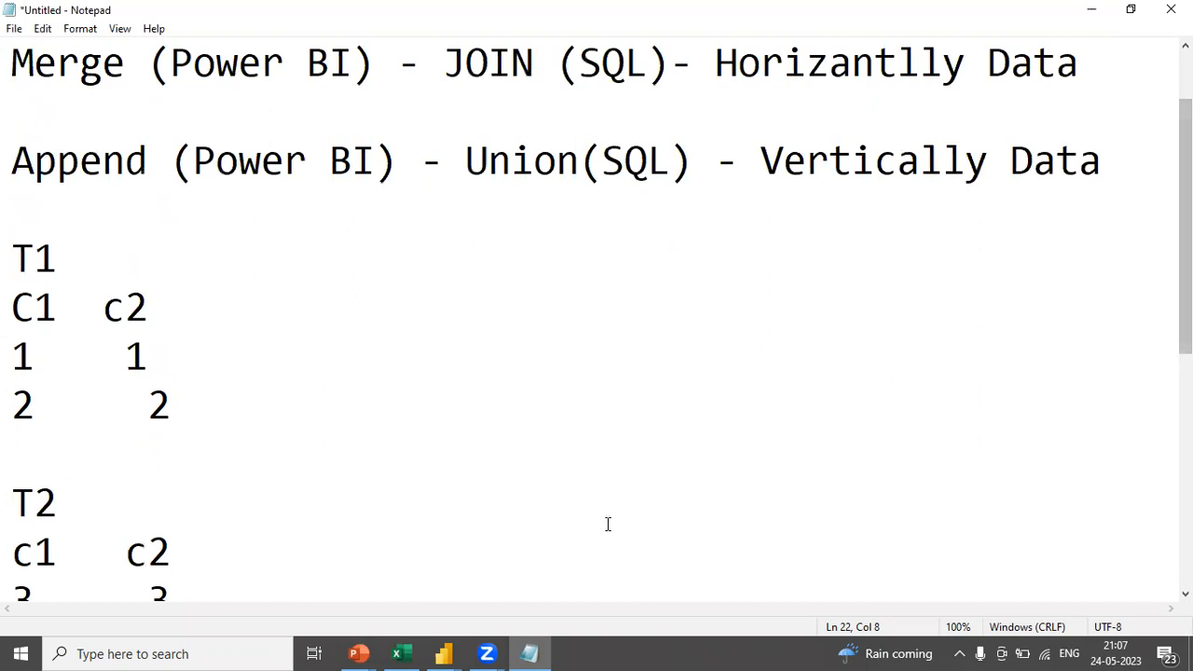
{"action": "left_click", "coordinate": [402, 653]}
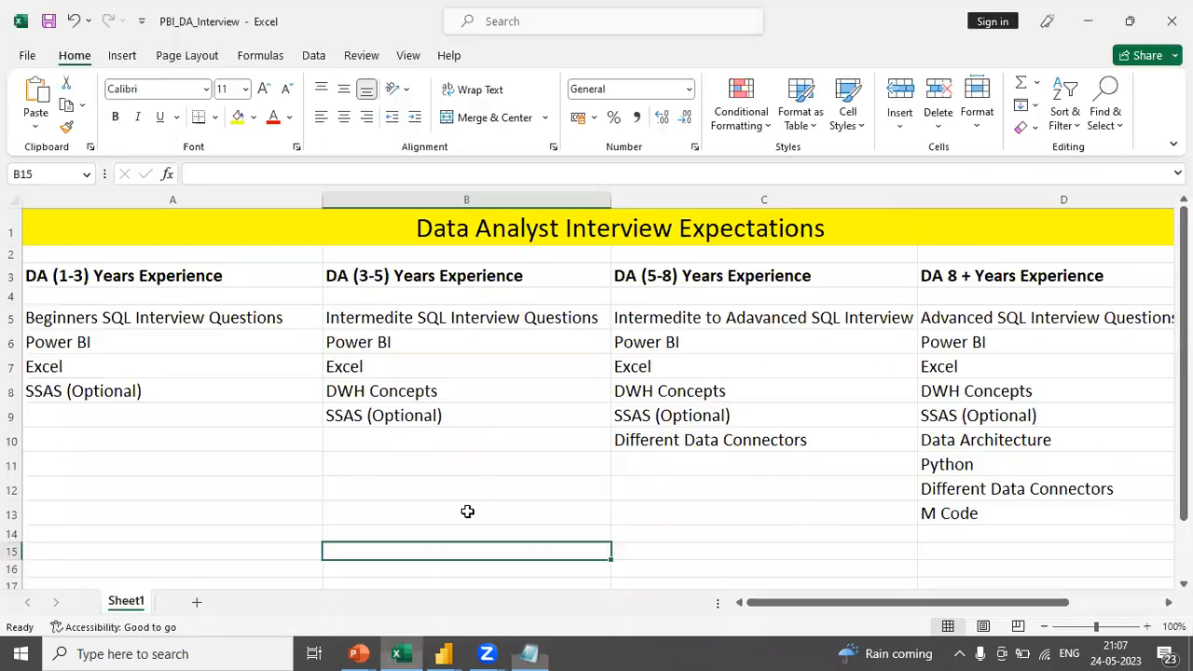
Create a blank workbook, widen column A, and enter the table labels T1 in A1 and T2 in E1.
{"action": "key", "text": "ctrl+n"}
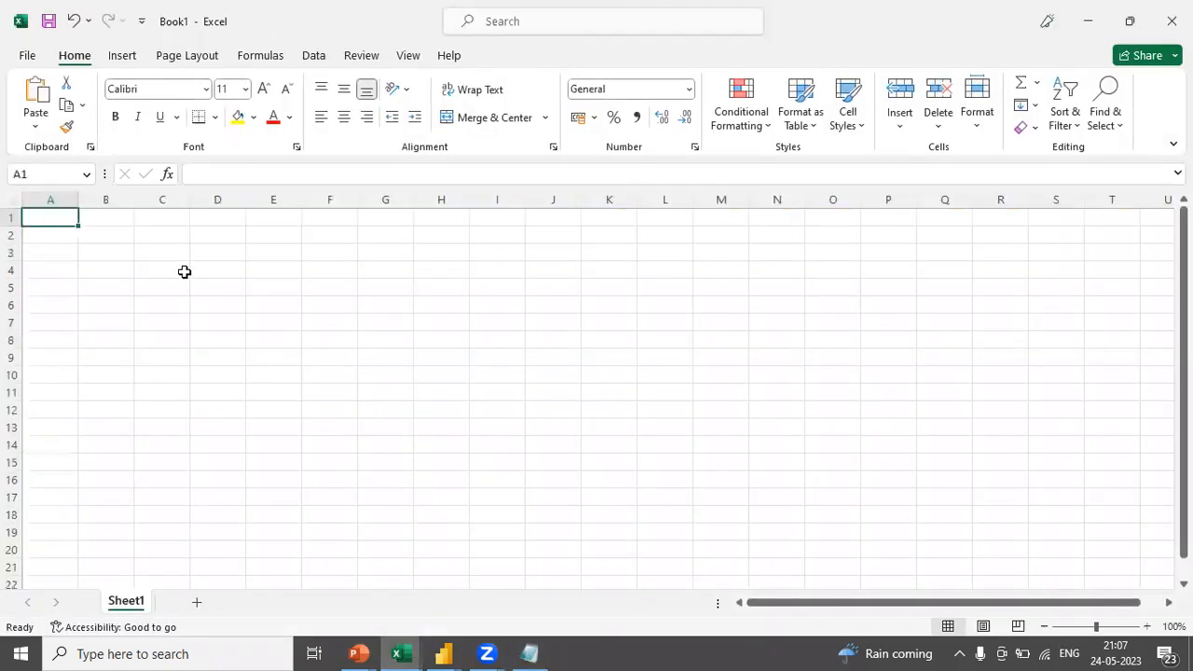
{"action": "left_click_drag", "start_coordinate": [79, 201], "coordinate": [202, 194]}
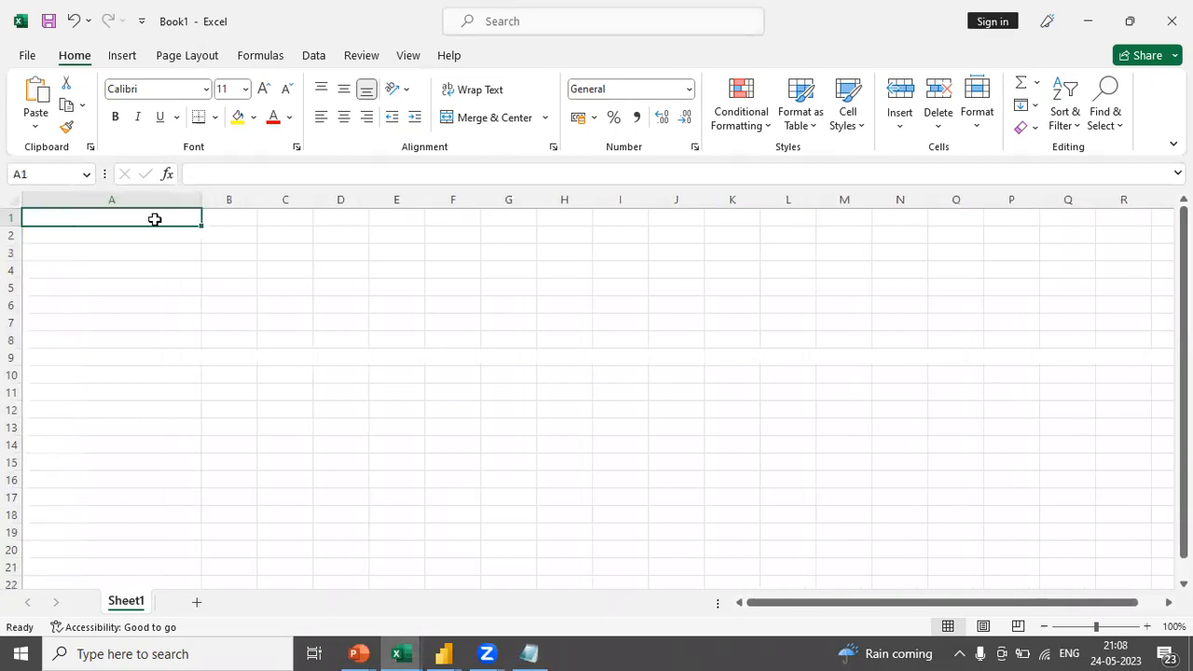
{"action": "type", "text": "T1"}
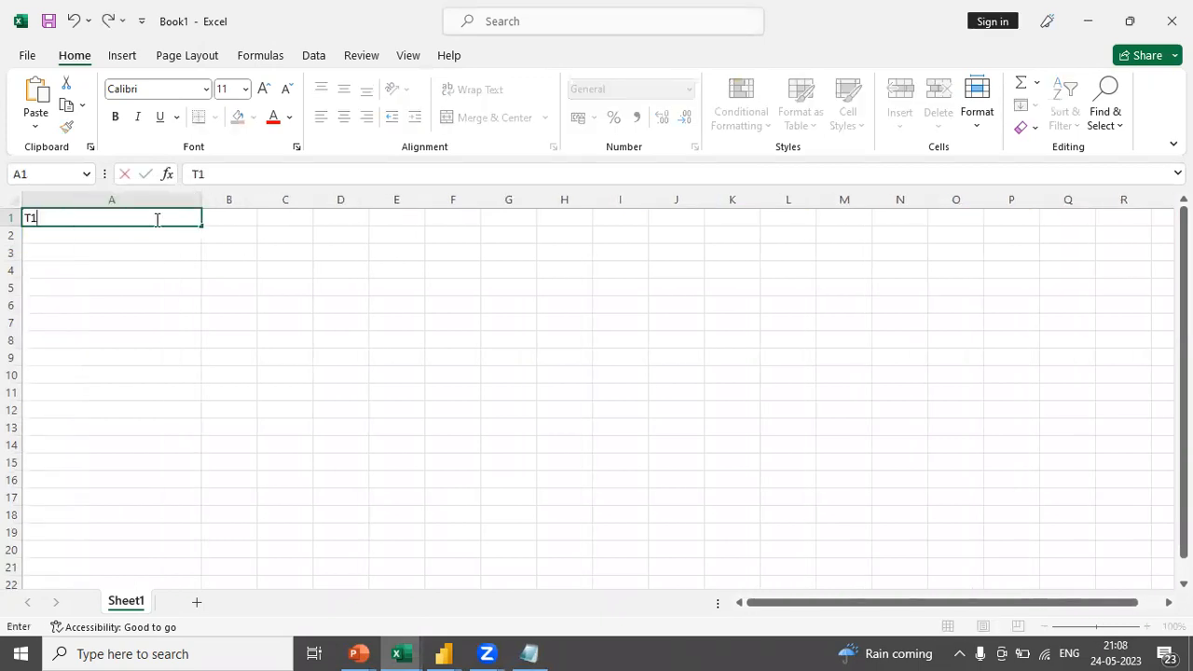
{"action": "left_click", "coordinate": [413, 219]}
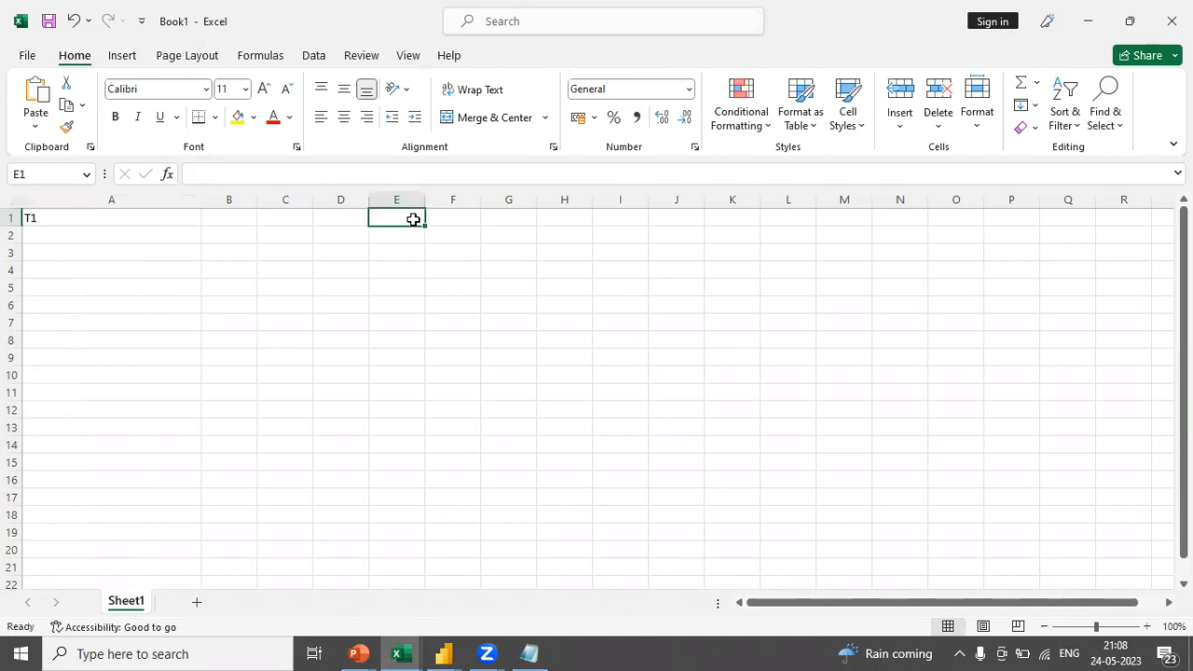
{"action": "type", "text": "T2"}
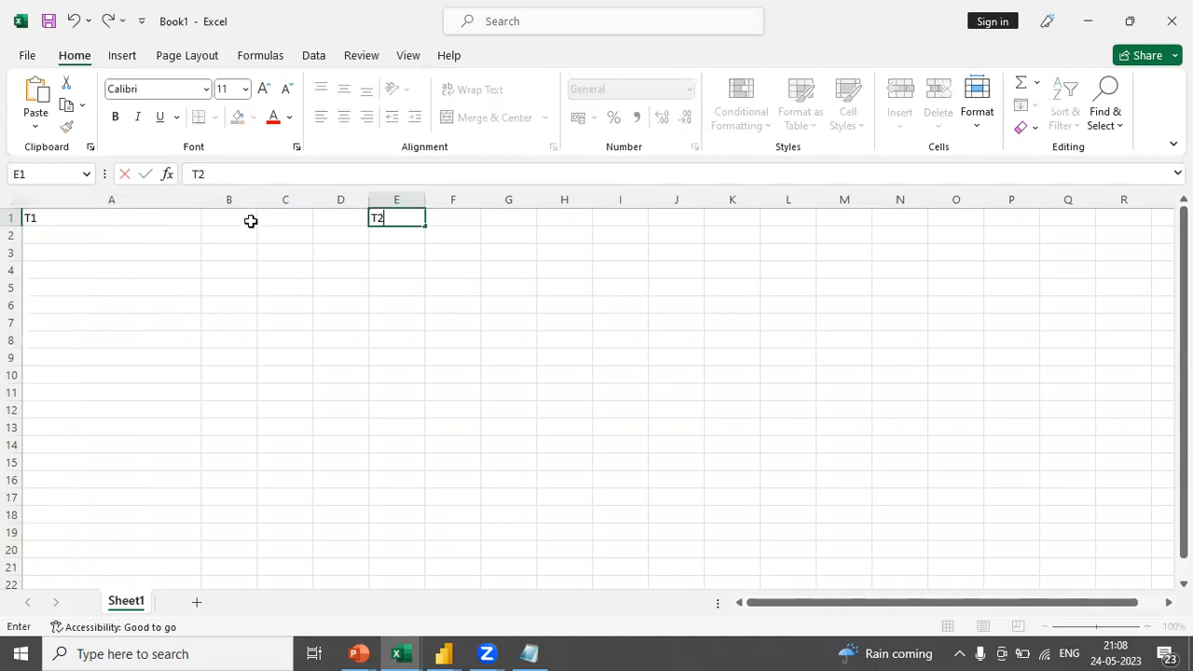
{"action": "left_click", "coordinate": [149, 234]}
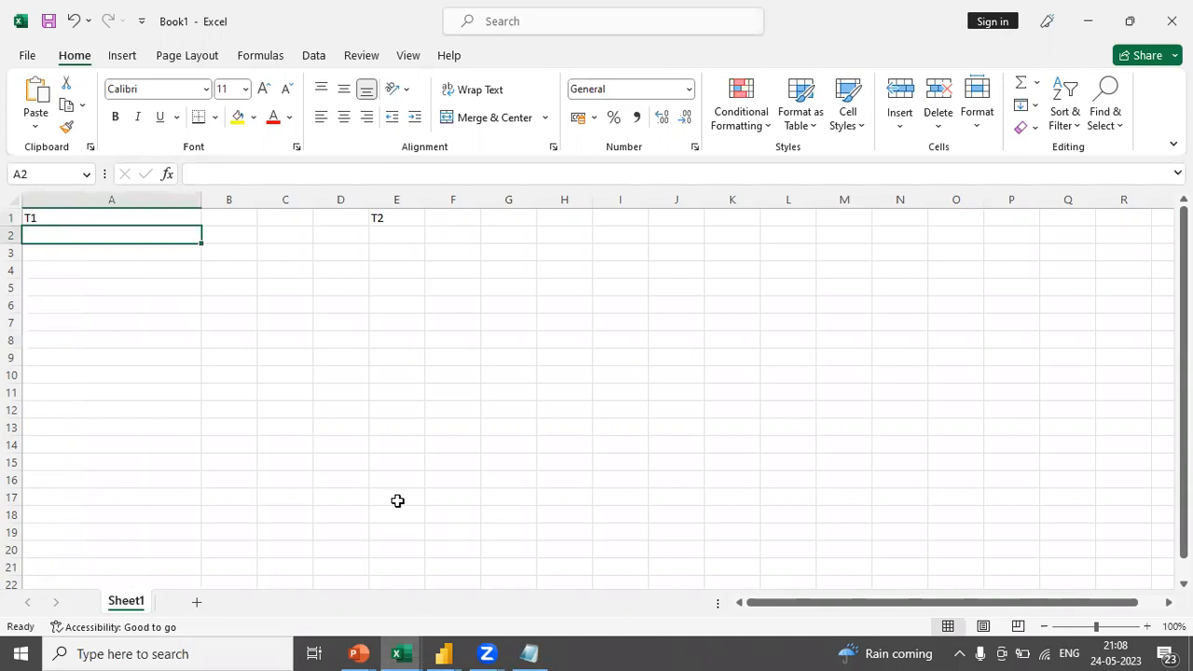
Switch to the Power Query Editor and duplicate the Sample - Superstore query.
{"action": "left_click", "coordinate": [454, 650]}
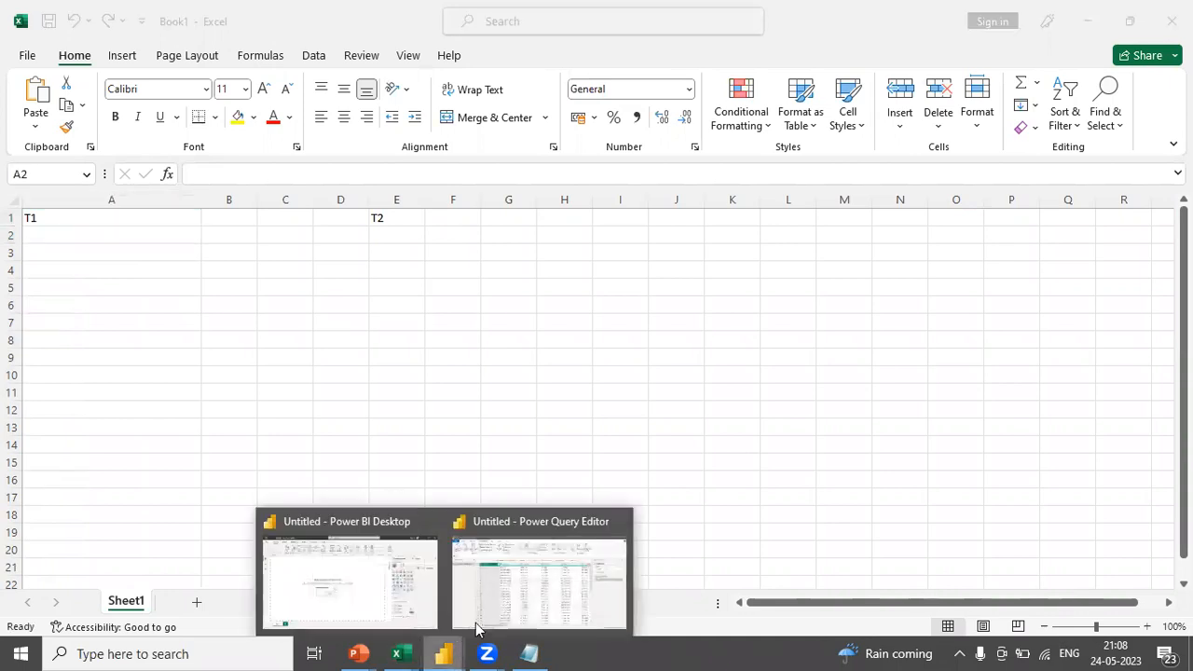
{"action": "left_click", "coordinate": [518, 601]}
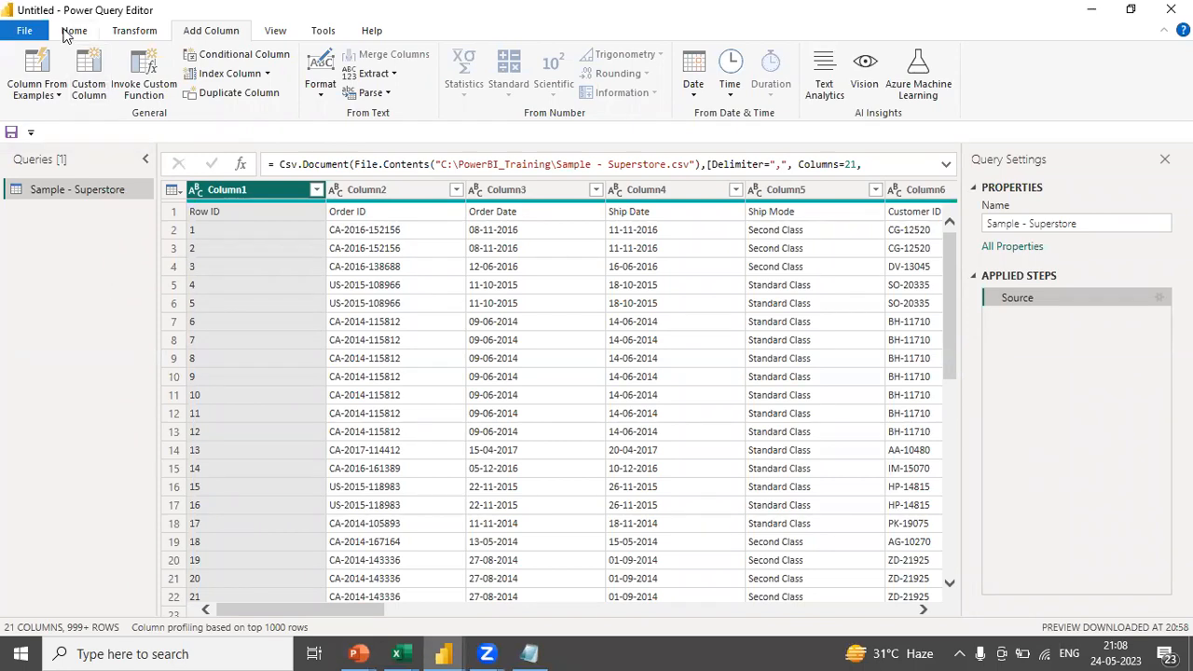
{"action": "right_click", "coordinate": [41, 194]}
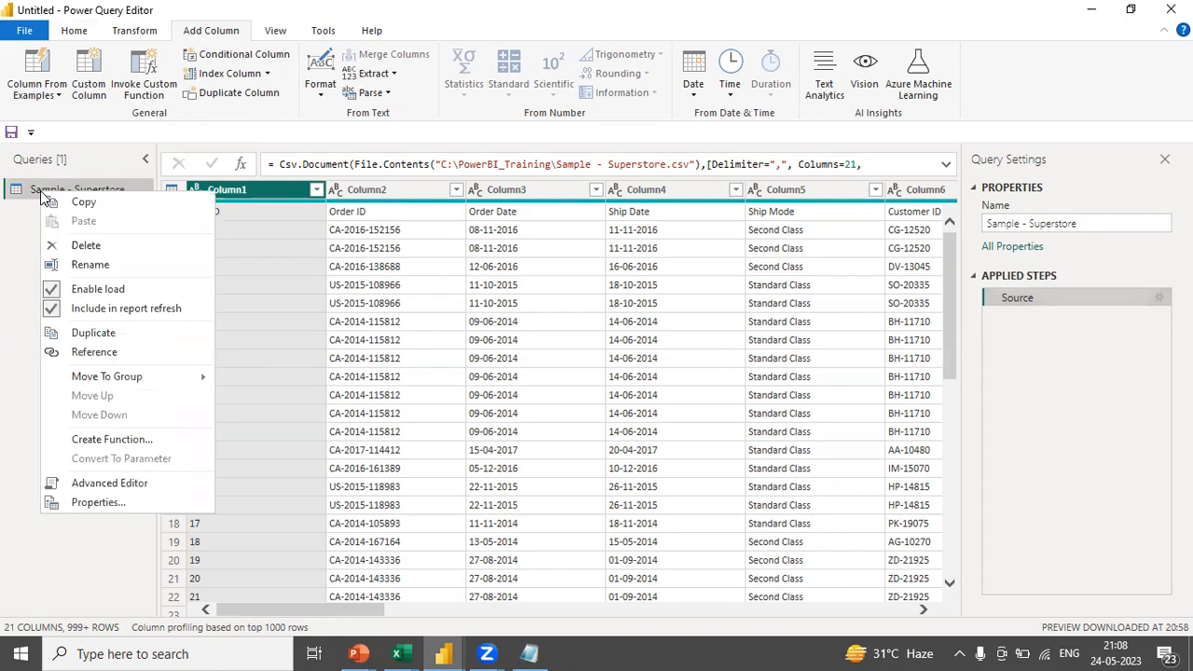
{"action": "left_click", "coordinate": [82, 334]}
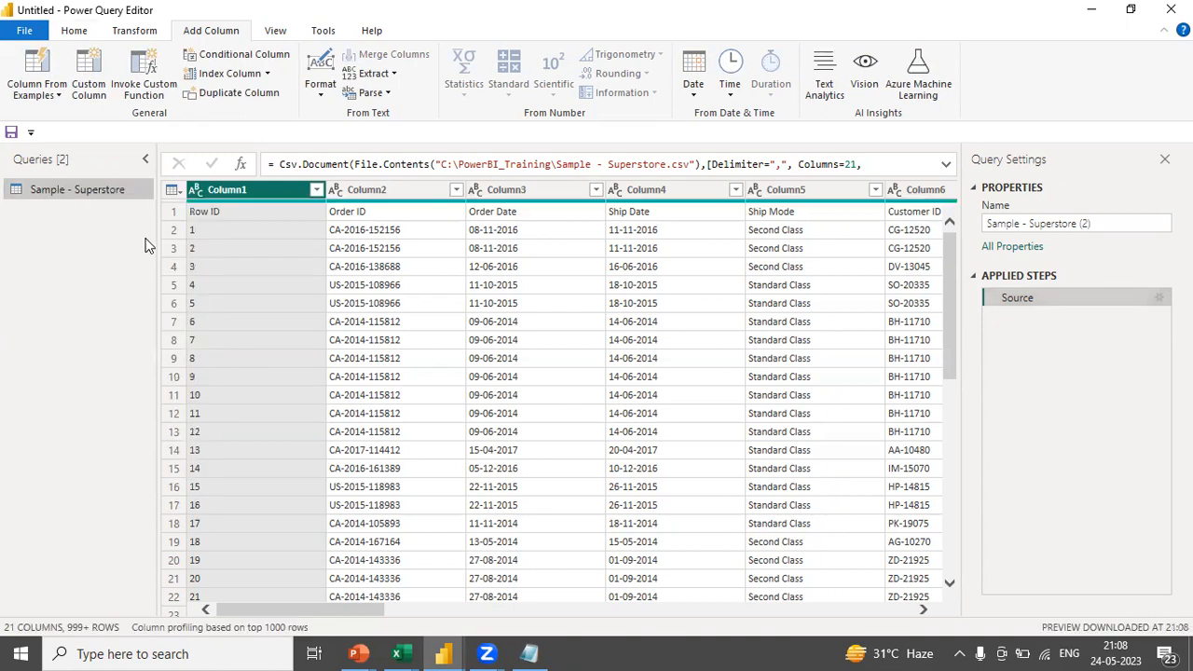
{"action": "right_click", "coordinate": [66, 196]}
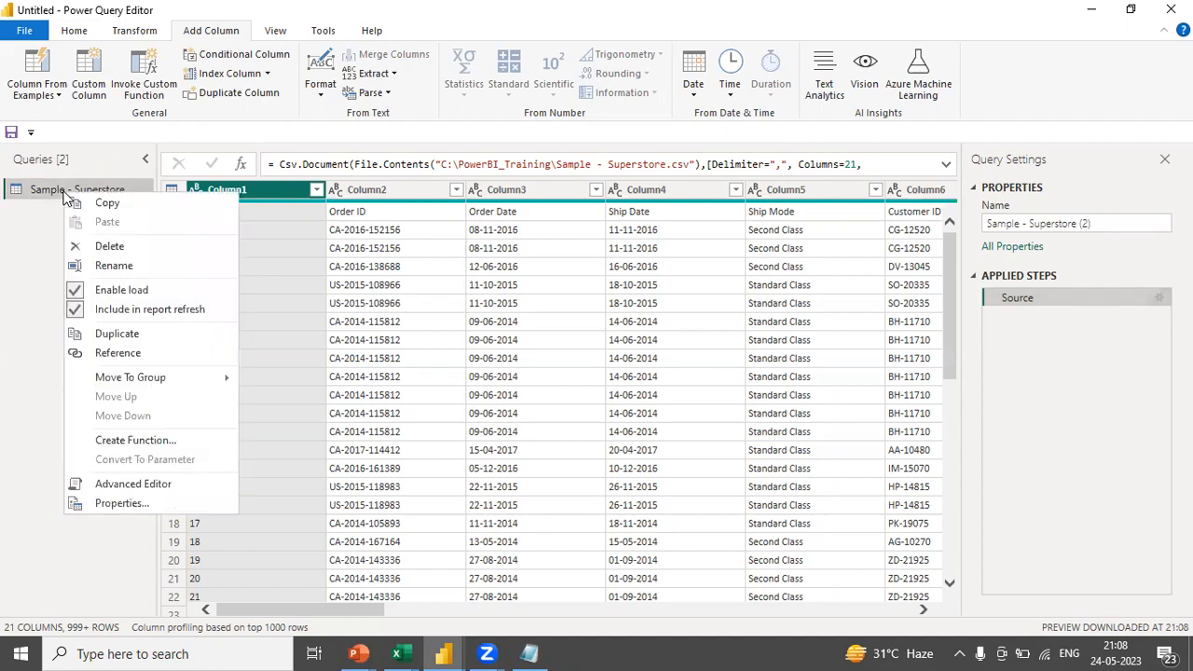
{"action": "left_click", "coordinate": [121, 329]}
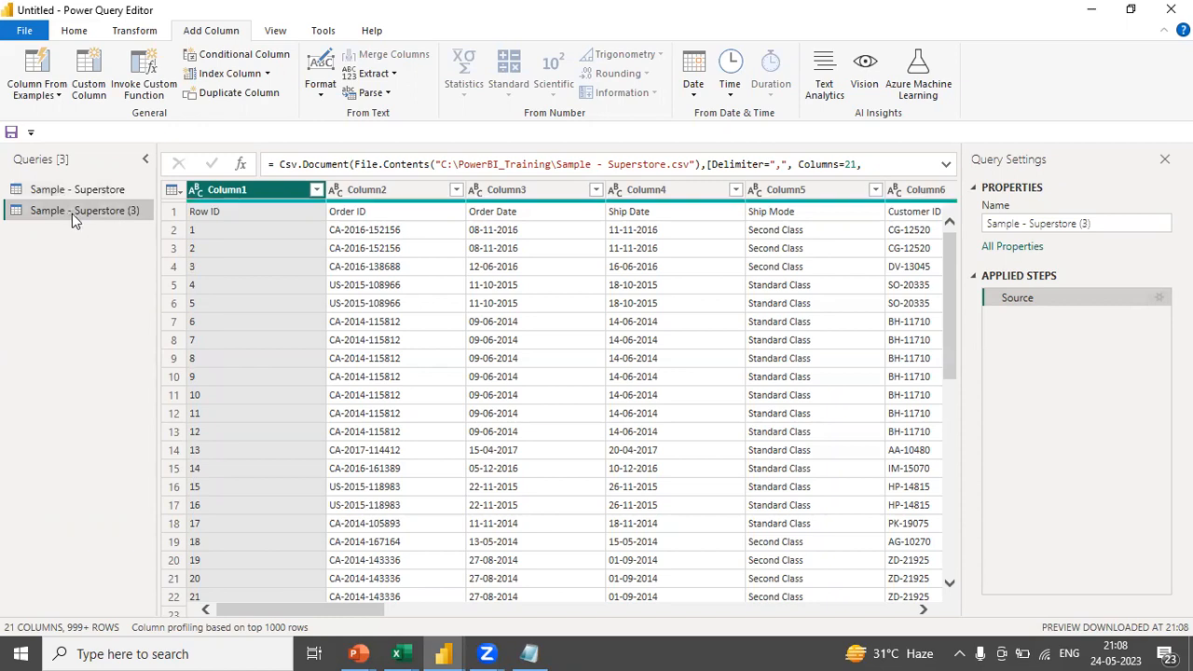
Rename the duplicated Superstore query as DS1.
{"action": "left_click", "coordinate": [1098, 224]}
{"action": "left_click_drag", "start_coordinate": [1117, 223], "coordinate": [942, 213]}
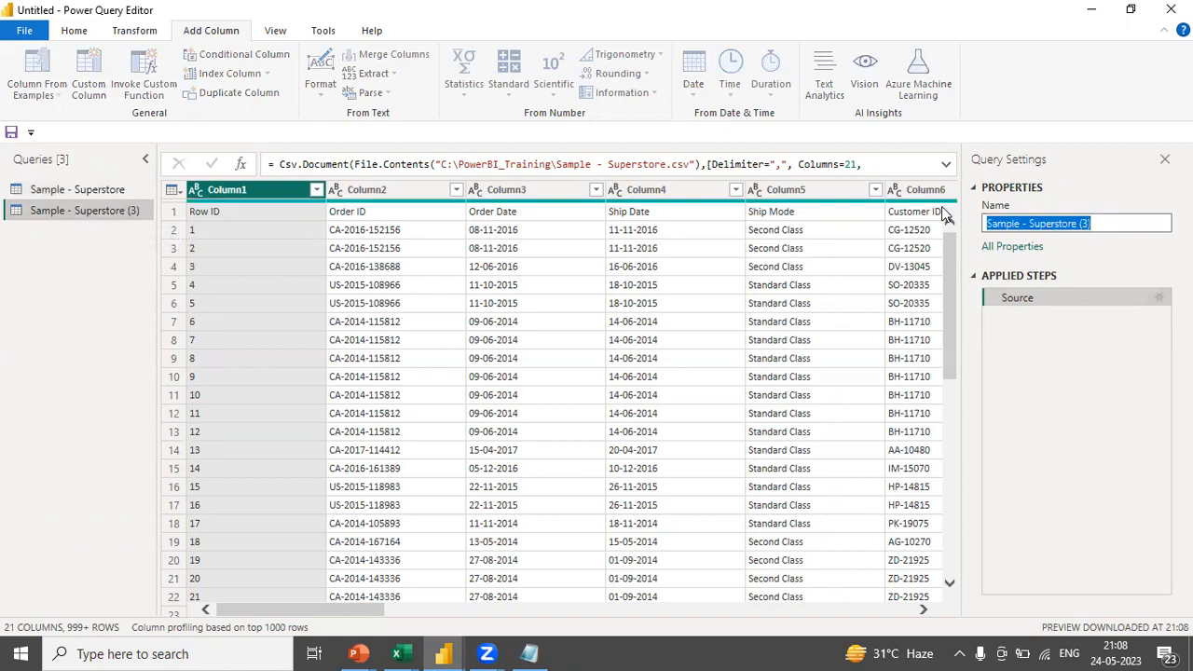
{"action": "type", "text": "DS1"}
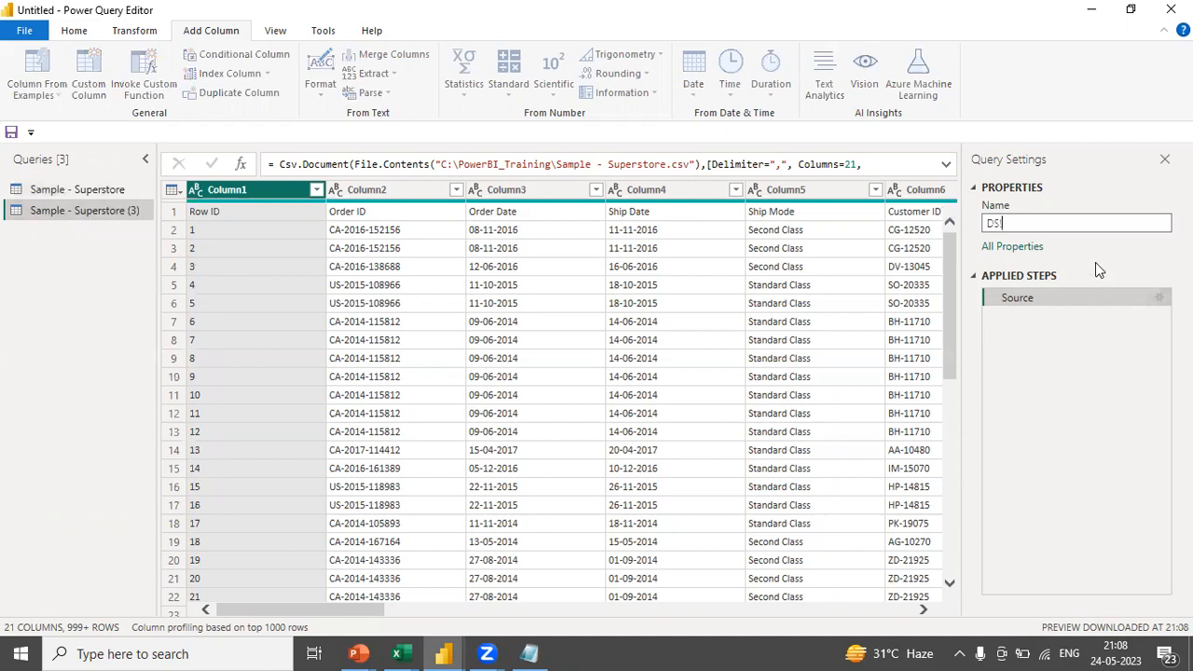
{"action": "key", "text": "Return"}
Duplicate the Sample - Superstore query again and rename the copy as DS2.
{"action": "left_click", "coordinate": [58, 196]}
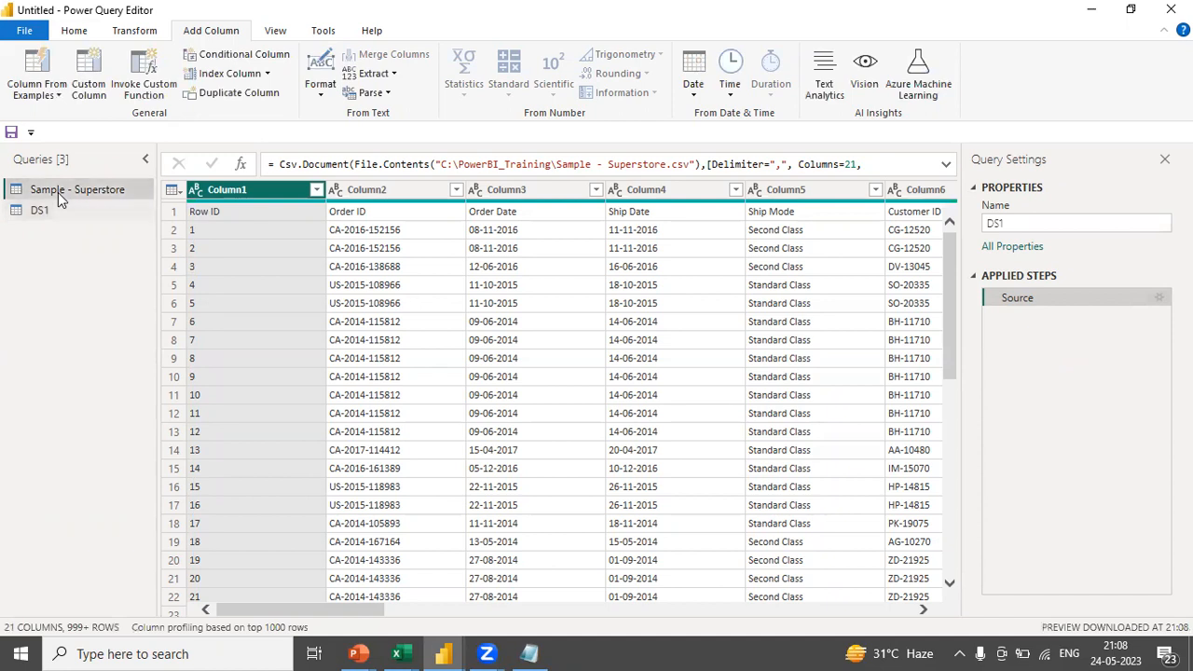
{"action": "right_click", "coordinate": [58, 196]}
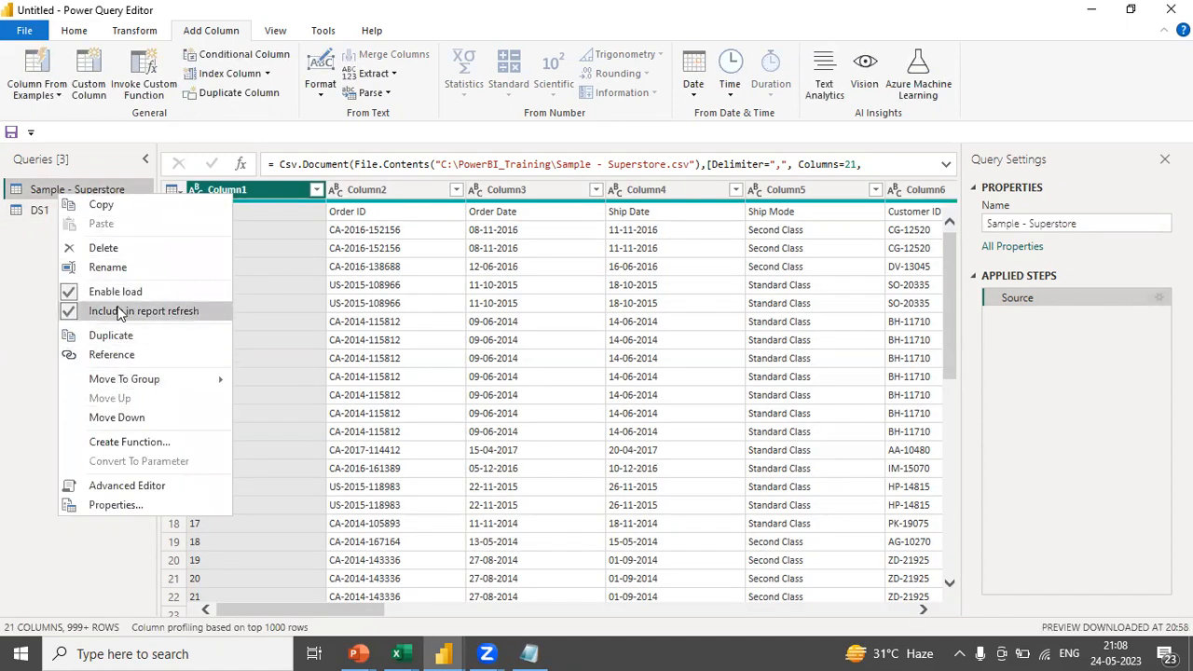
{"action": "left_click", "coordinate": [116, 335]}
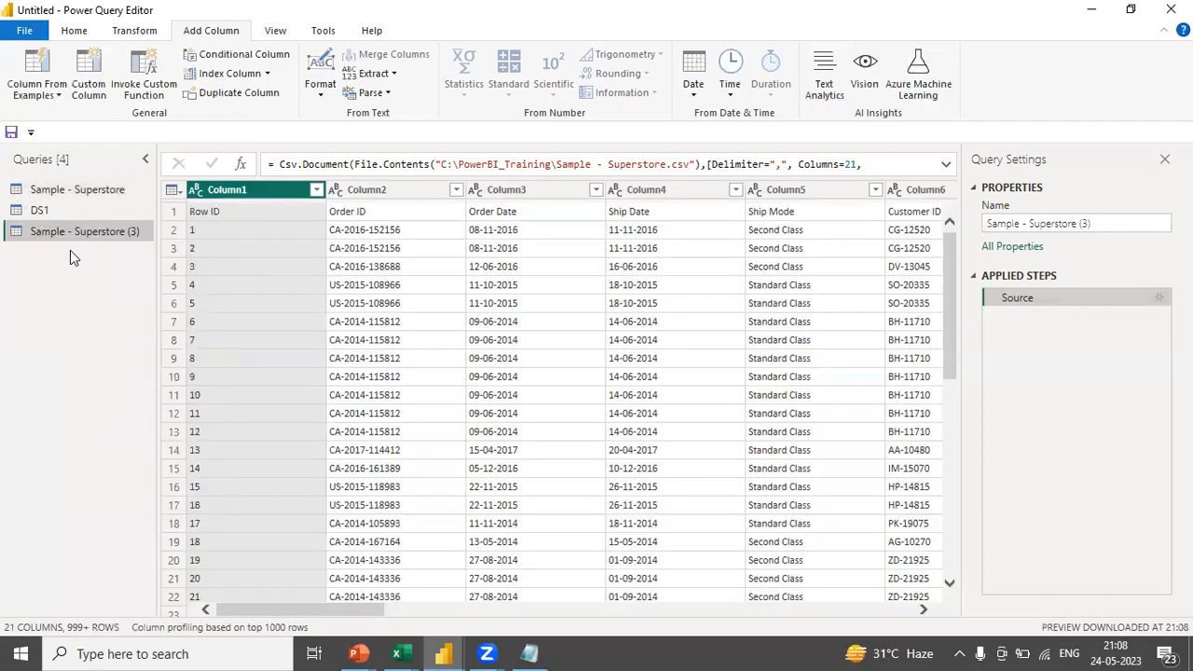
{"action": "right_click", "coordinate": [65, 238]}
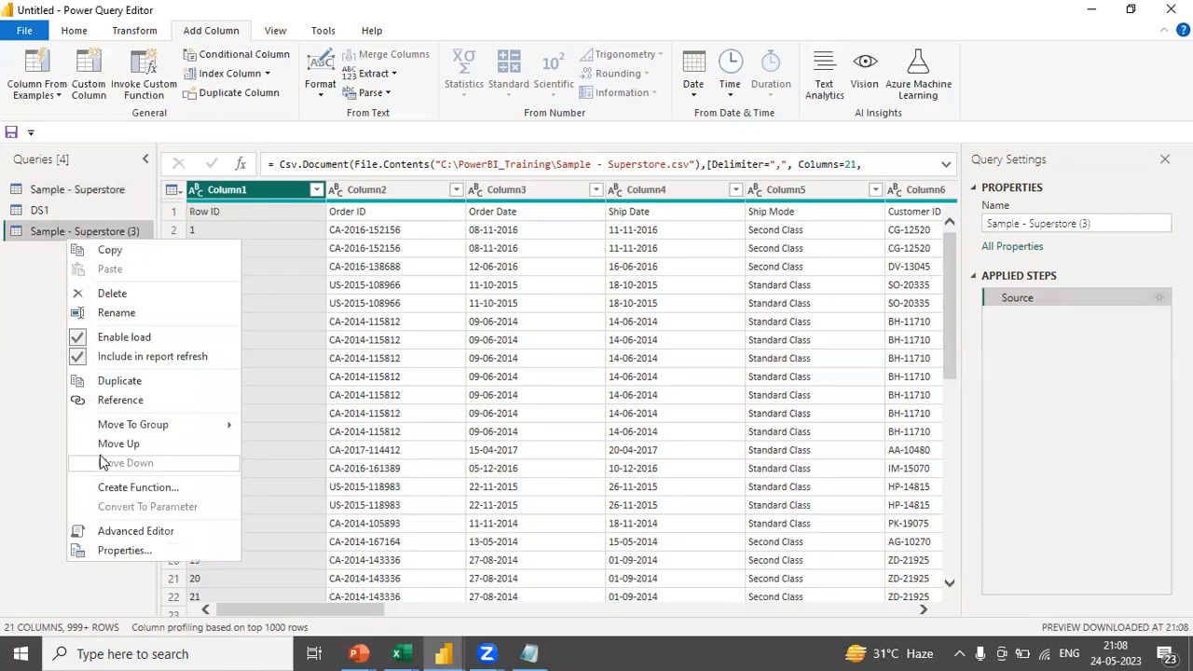
{"action": "left_click", "coordinate": [117, 313]}
{"action": "type", "text": "D"}
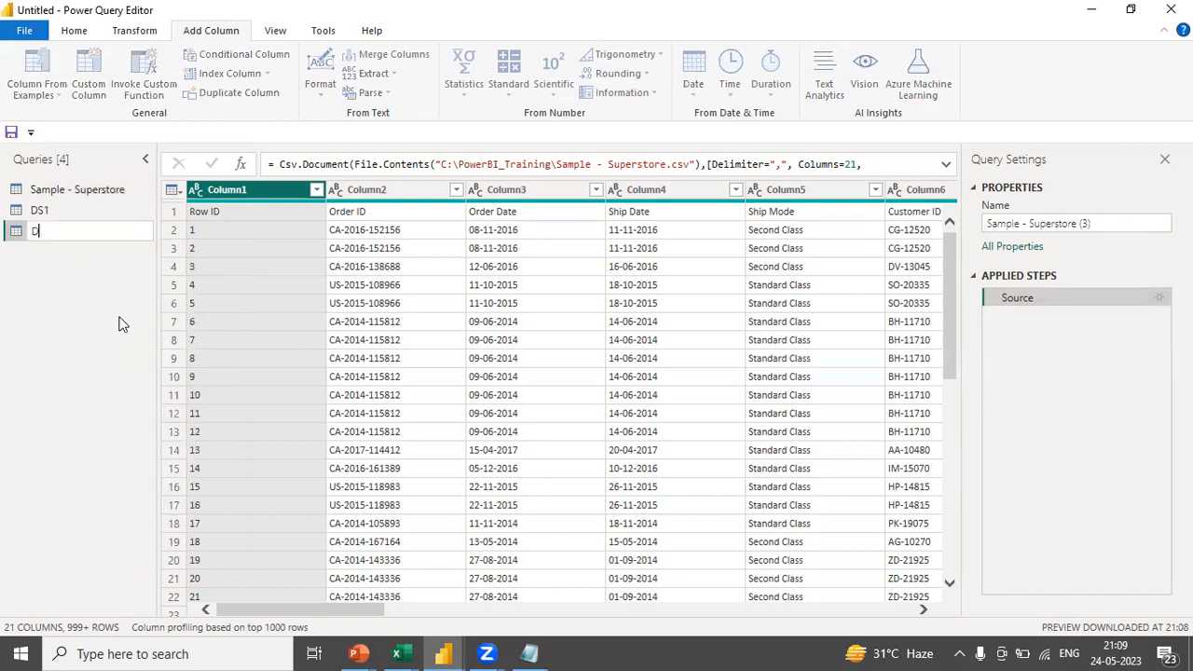
{"action": "type", "text": "s2"}
{"action": "left_click", "coordinate": [88, 279]}
Keep only the top 10 rows of DS1 and use its first row as headers.
{"action": "left_click", "coordinate": [41, 211]}
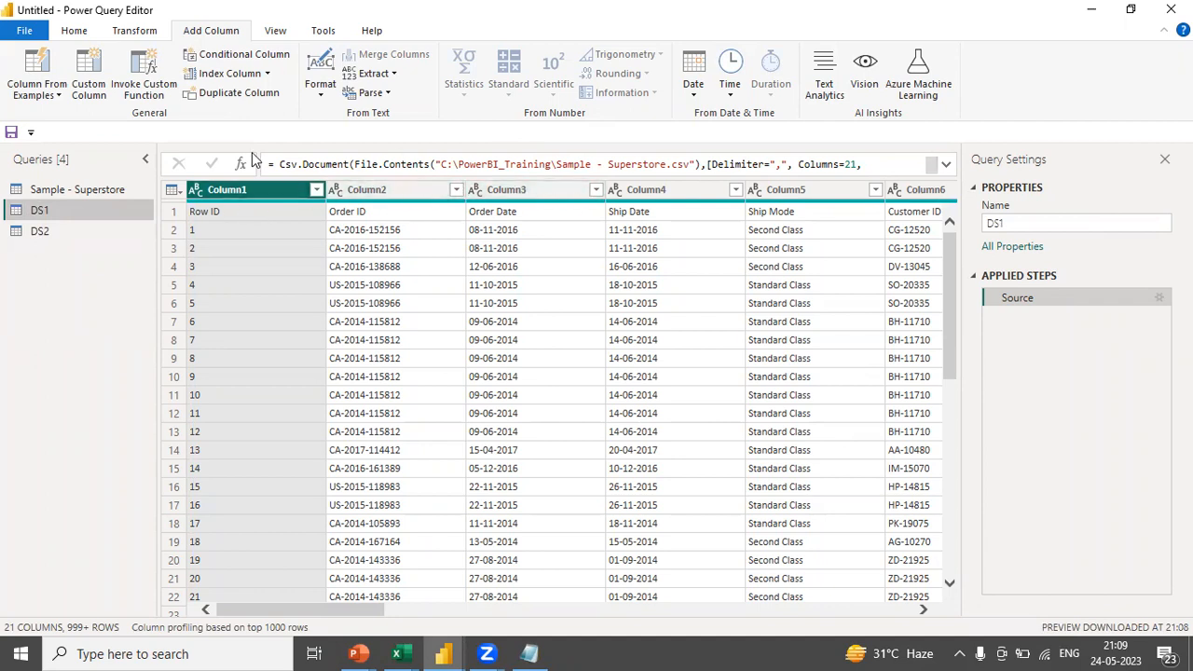
{"action": "left_click", "coordinate": [123, 33]}
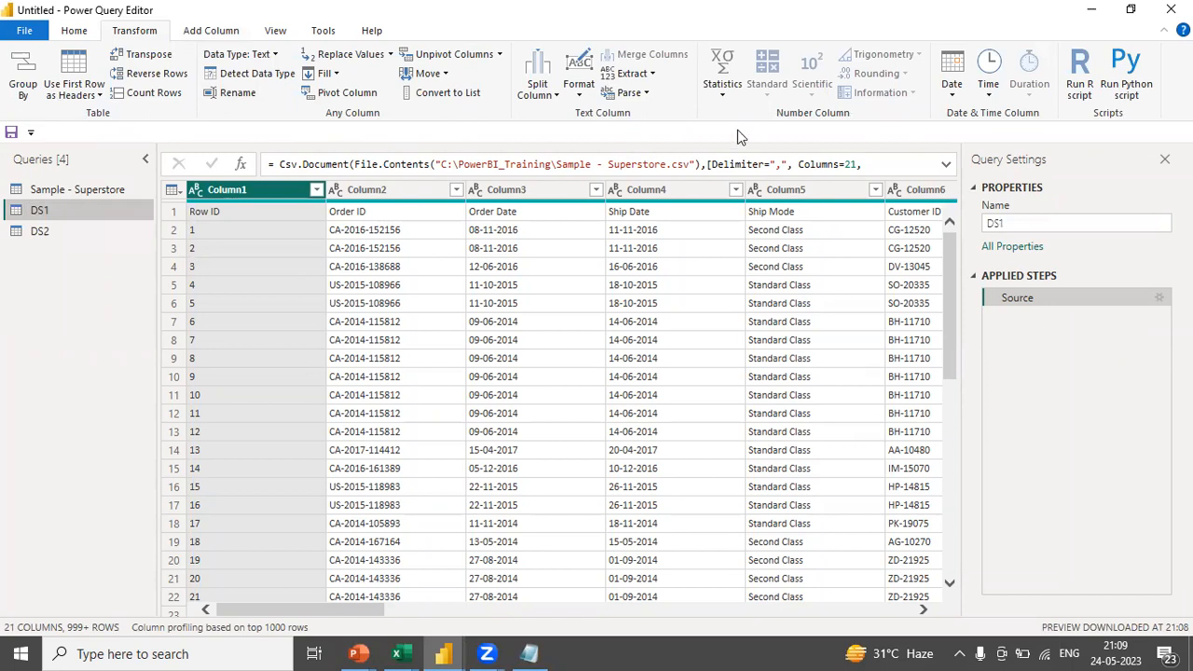
{"action": "left_click", "coordinate": [74, 33]}
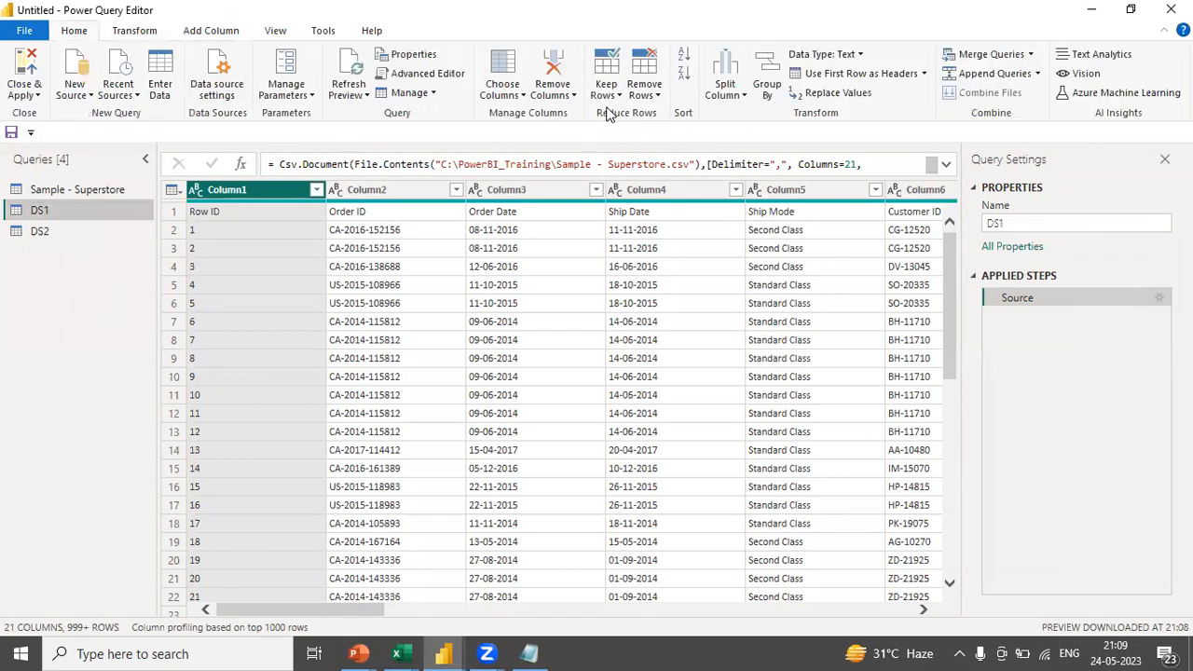
{"action": "left_click", "coordinate": [617, 96]}
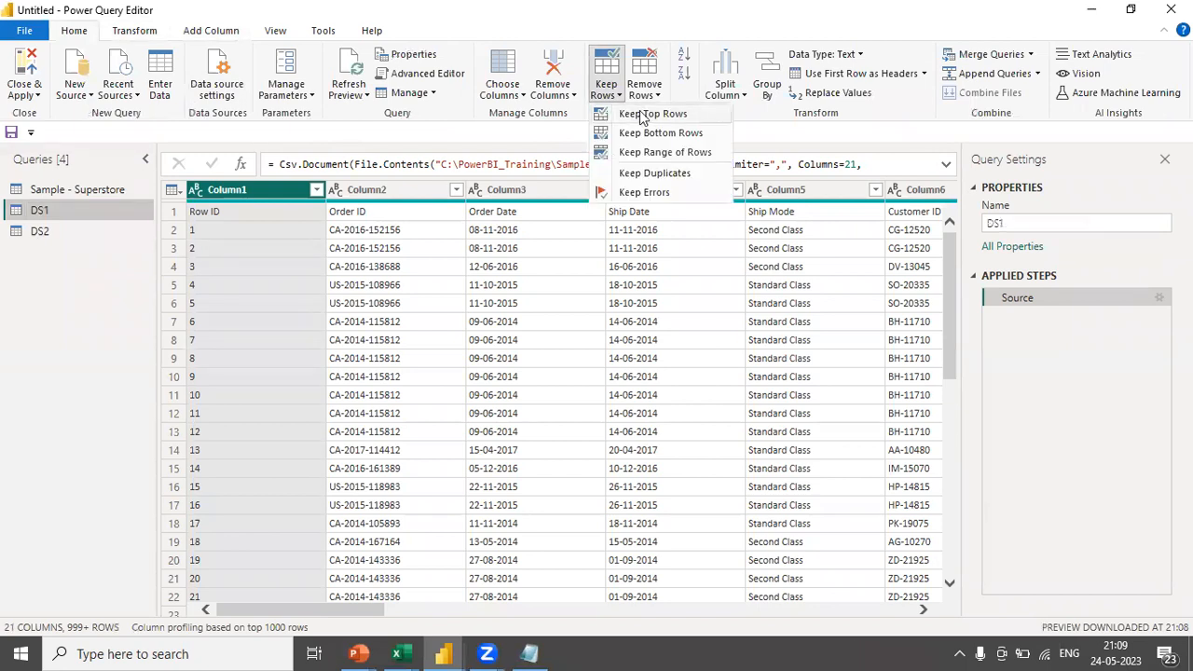
{"action": "left_click", "coordinate": [643, 114]}
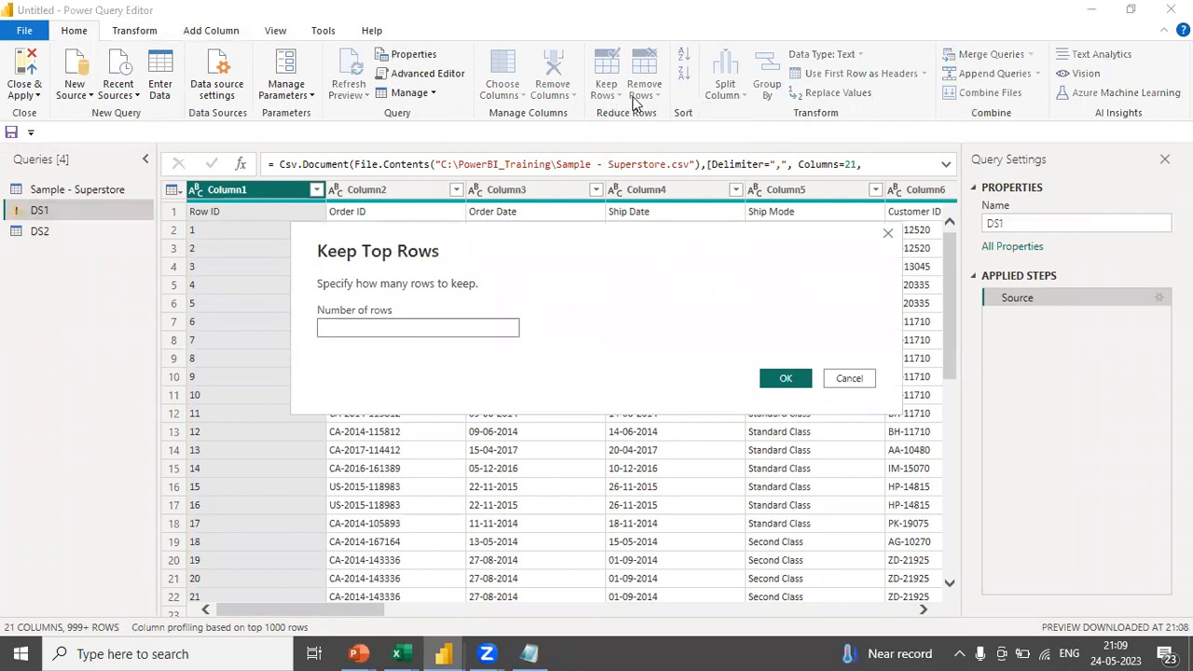
{"action": "type", "text": "10"}
{"action": "left_click", "coordinate": [783, 378]}
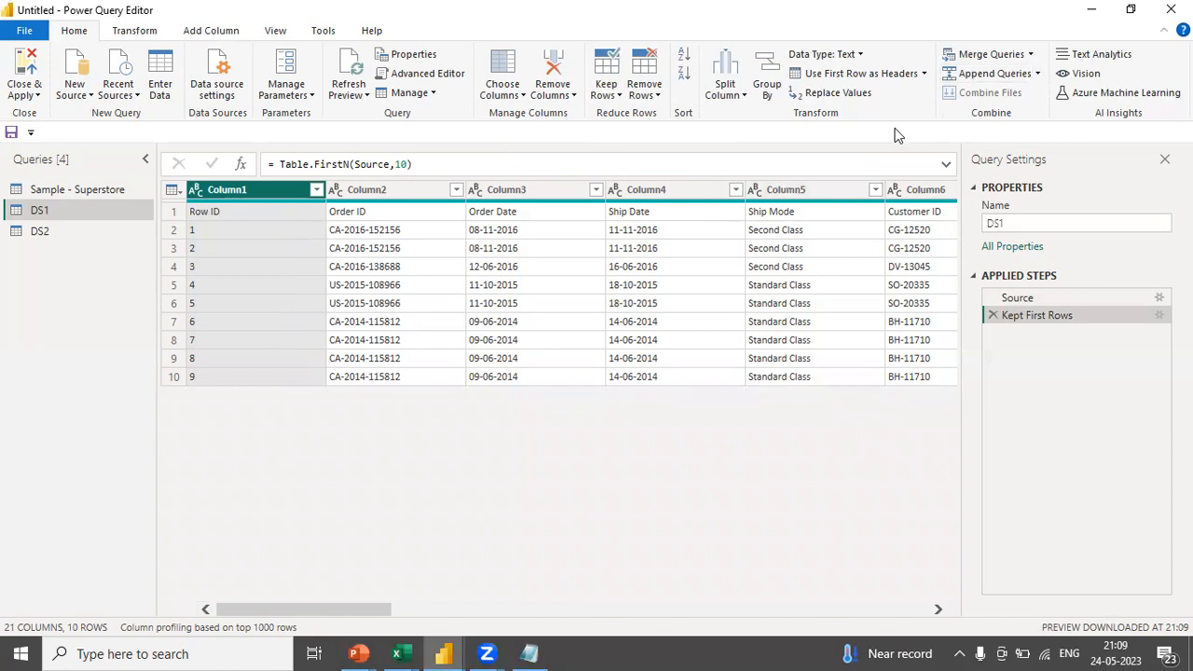
{"action": "left_click", "coordinate": [904, 80]}
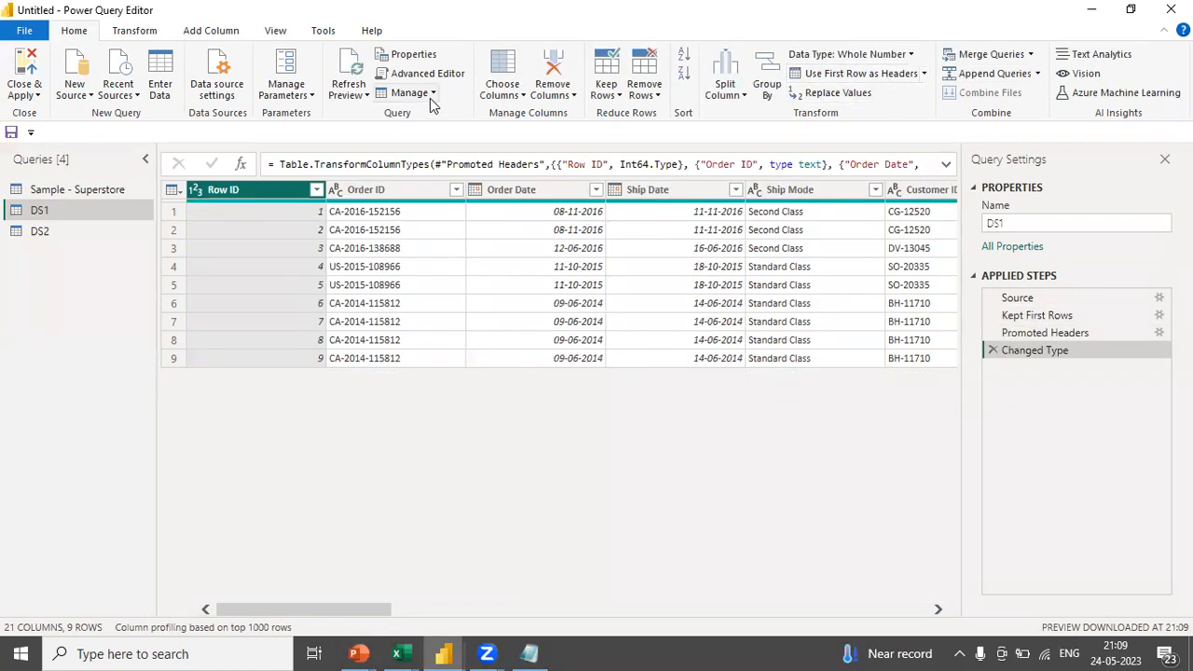
Keep only the Row ID, Order ID, Order Date and Ship Date columns in DS1.
{"action": "left_click", "coordinate": [520, 95]}
{"action": "left_click", "coordinate": [527, 113]}
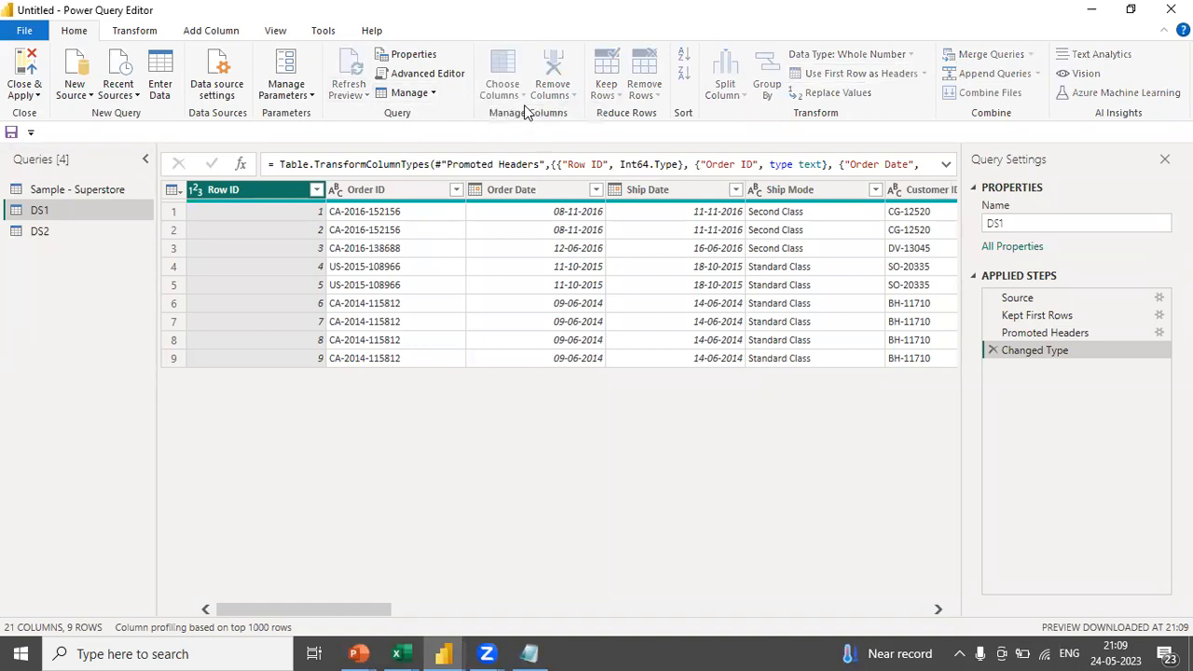
{"action": "left_click", "coordinate": [486, 162]}
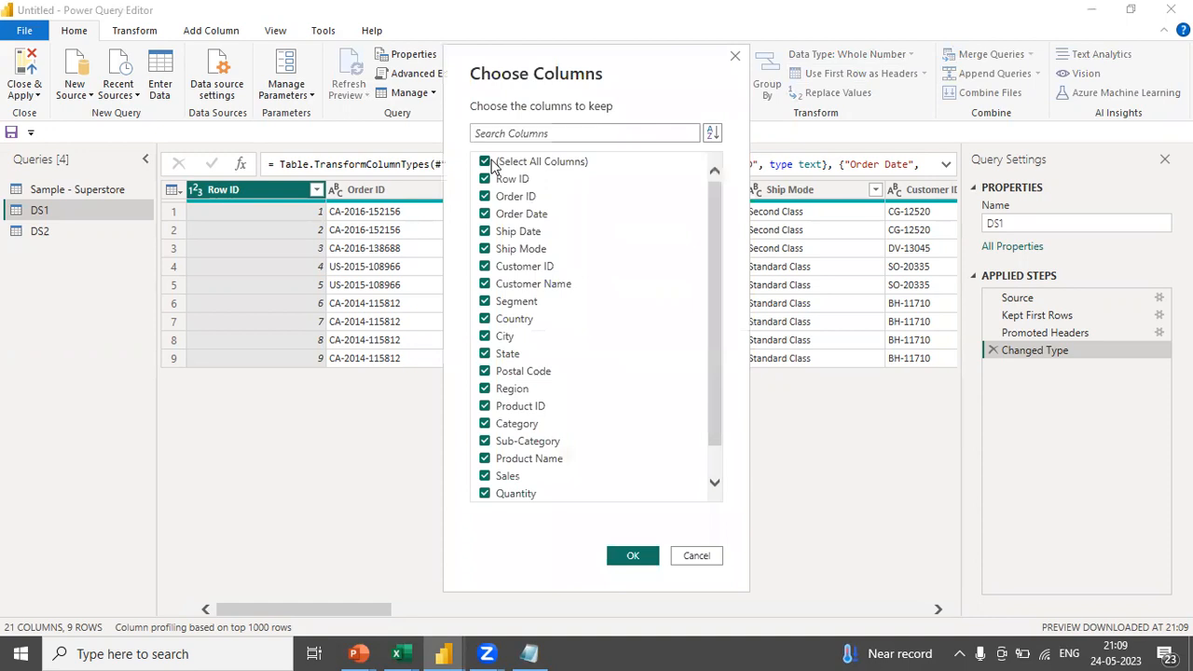
{"action": "left_click", "coordinate": [486, 164]}
{"action": "left_click", "coordinate": [486, 163]}
{"action": "left_click", "coordinate": [486, 181]}
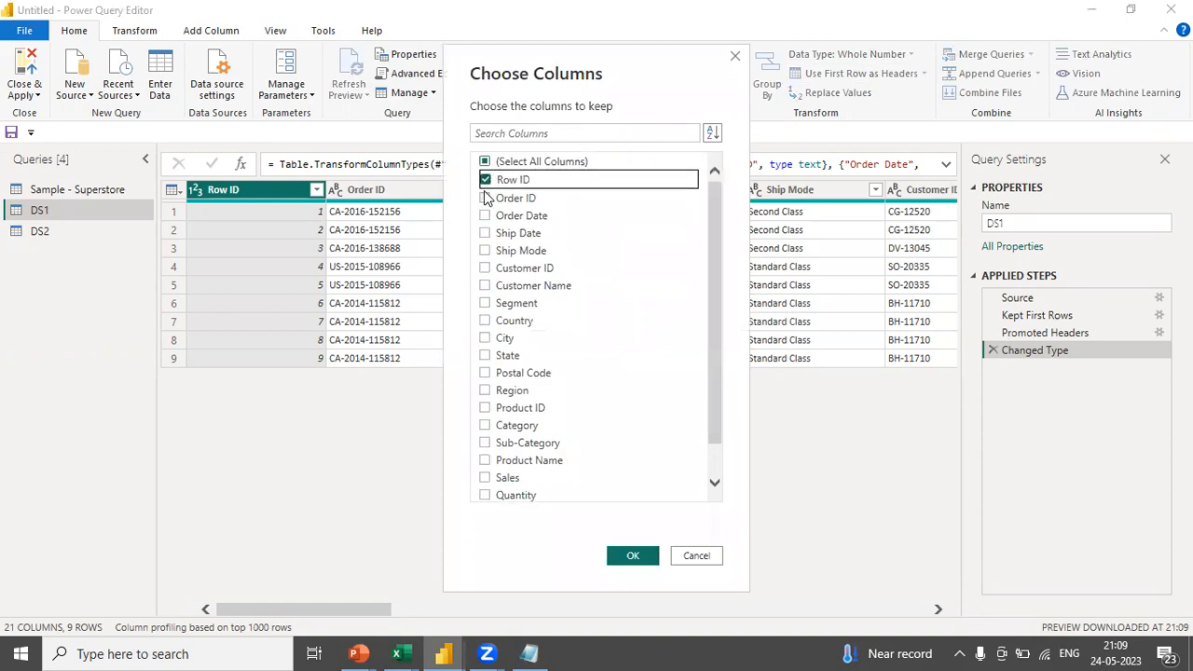
{"action": "left_click", "coordinate": [485, 197]}
{"action": "left_click", "coordinate": [484, 215]}
{"action": "left_click", "coordinate": [485, 234]}
{"action": "left_click", "coordinate": [623, 554]}
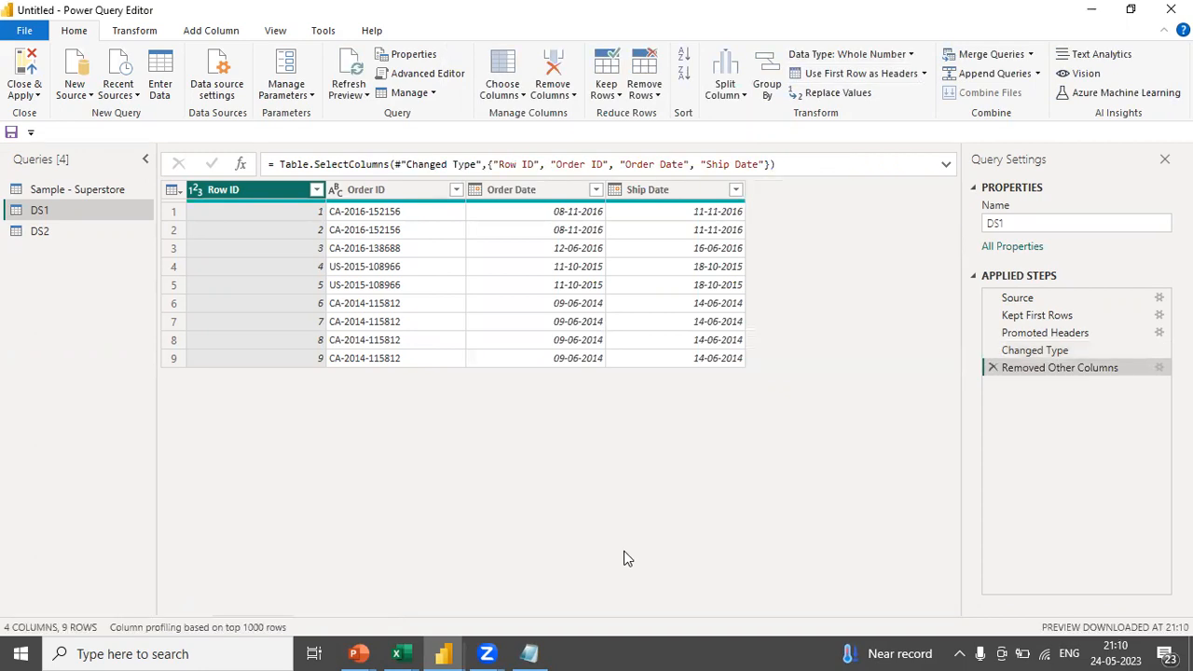
Keep only the bottom 10 rows of the DS2 query.
{"action": "left_click", "coordinate": [39, 231]}
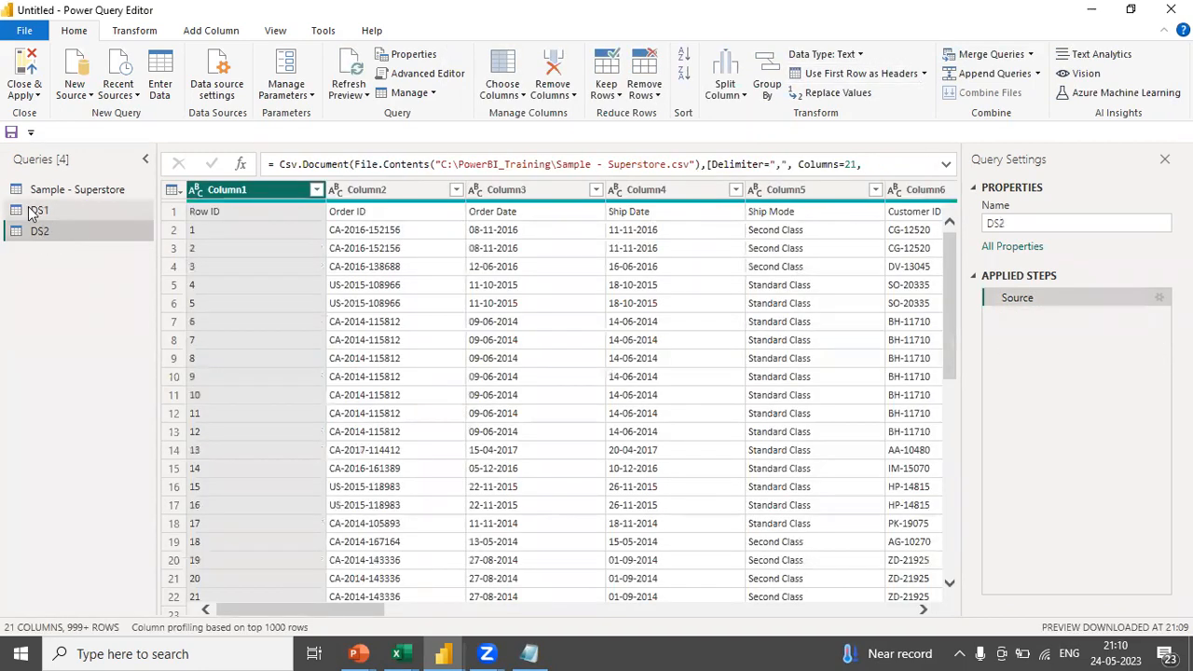
{"action": "left_click", "coordinate": [32, 212]}
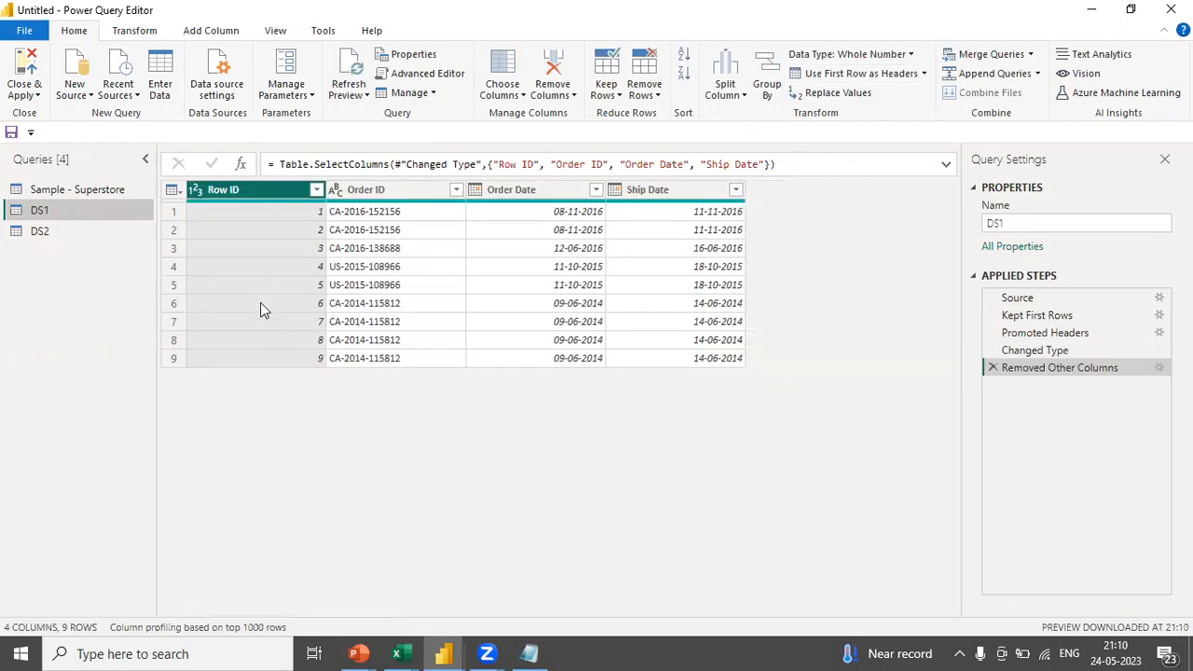
{"action": "left_click", "coordinate": [39, 233]}
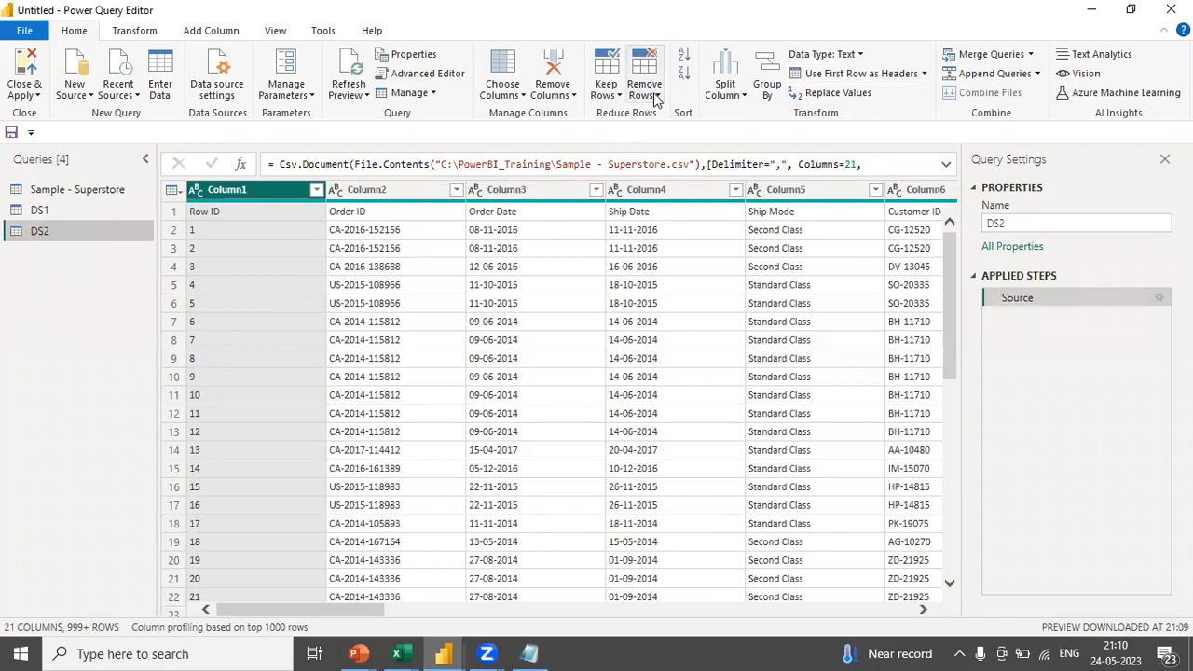
{"action": "left_click", "coordinate": [620, 95]}
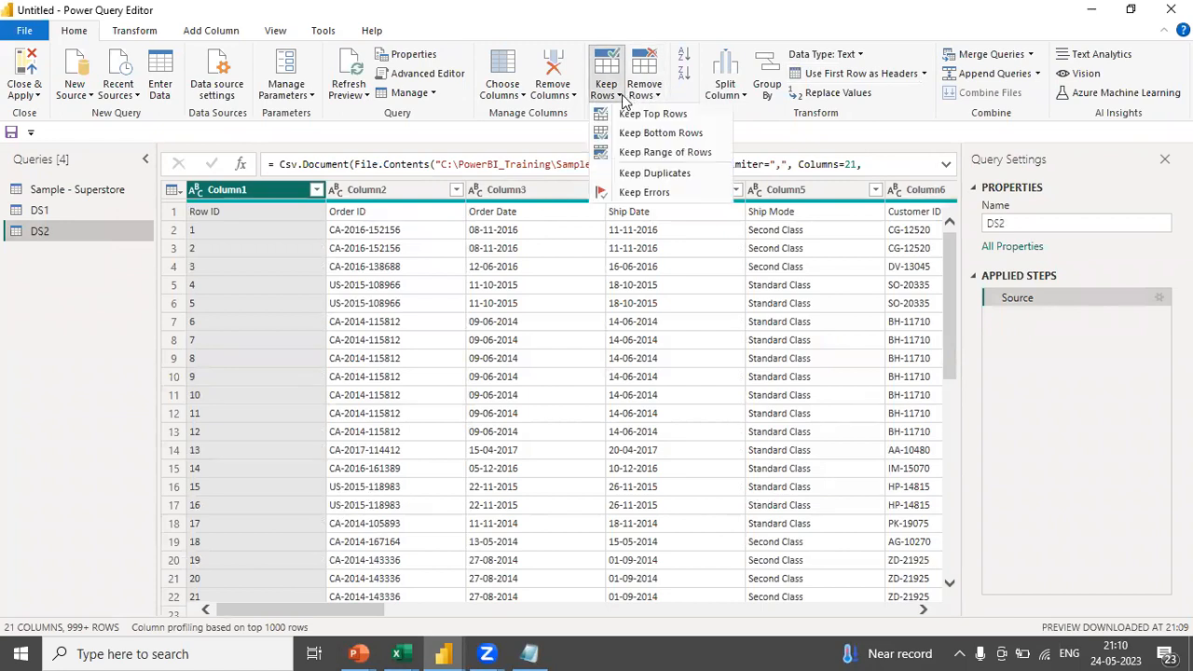
{"action": "left_click", "coordinate": [651, 140]}
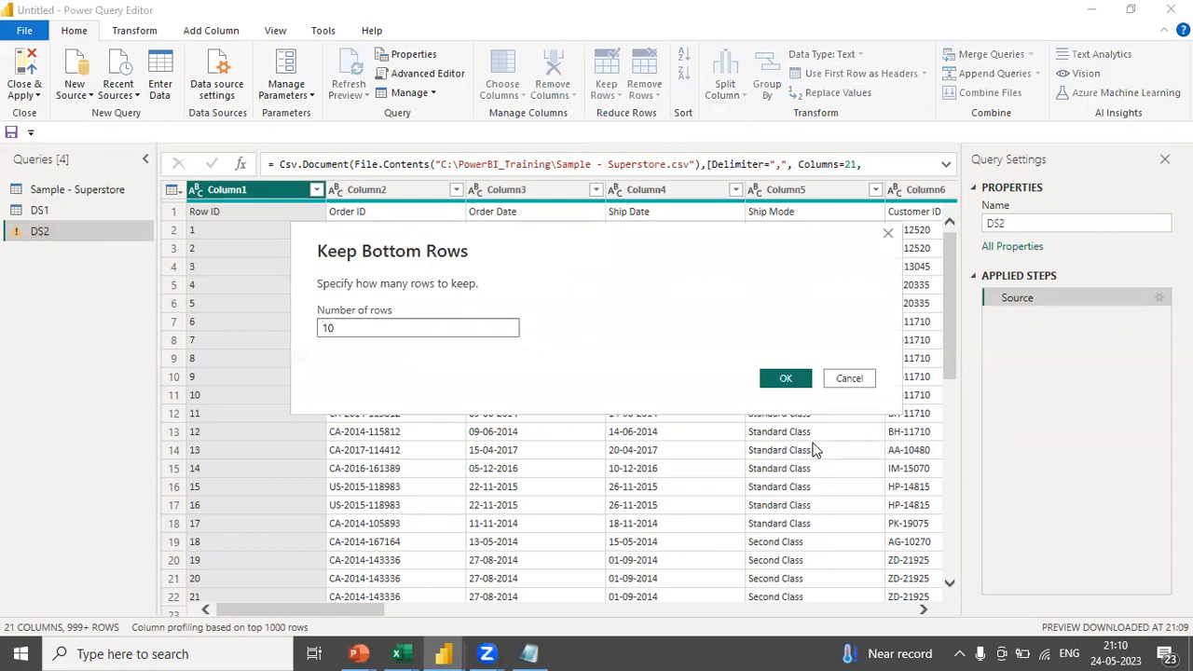
{"action": "left_click", "coordinate": [783, 378]}
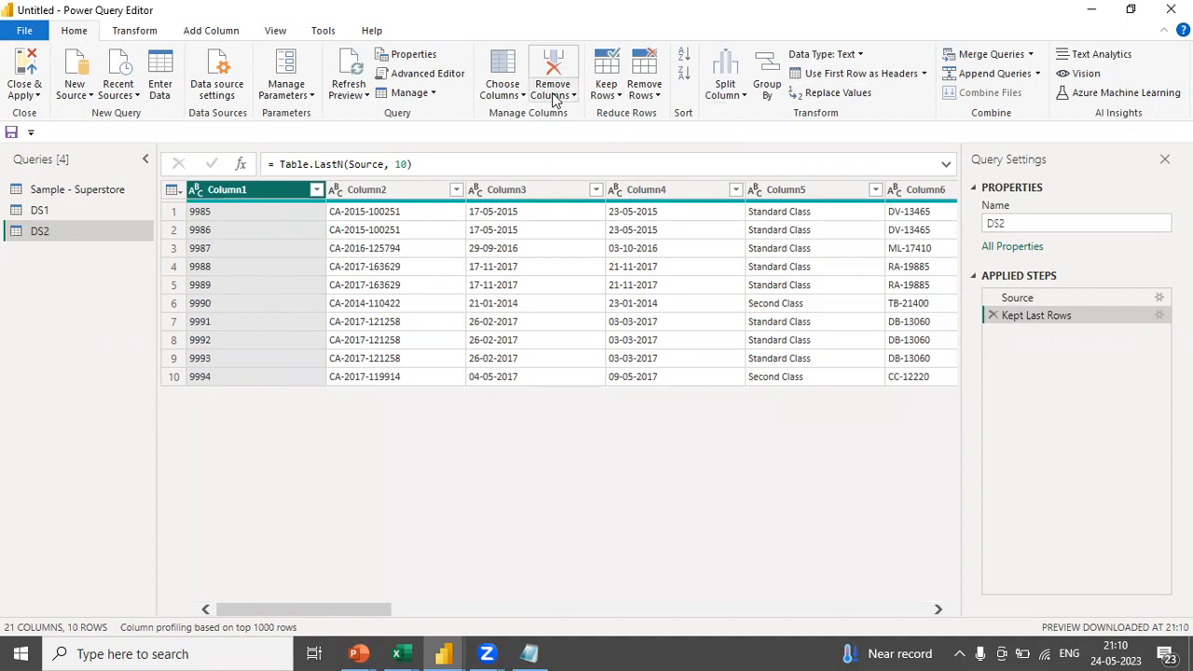
{"action": "left_click", "coordinate": [523, 97]}
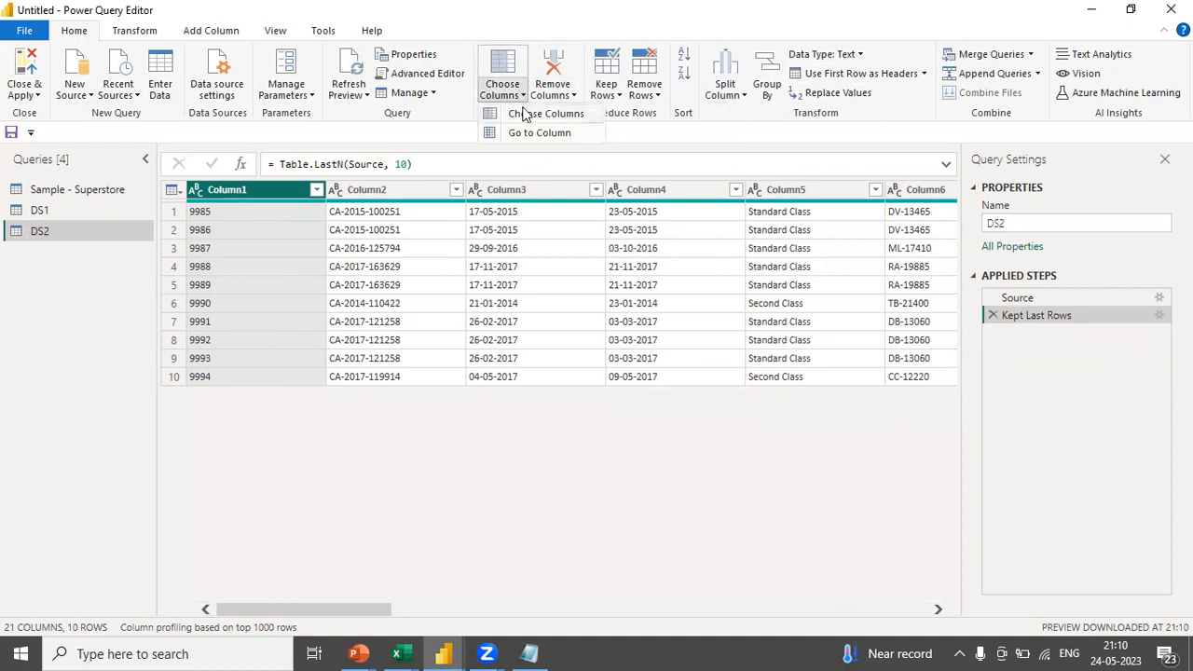
{"action": "left_click", "coordinate": [525, 114]}
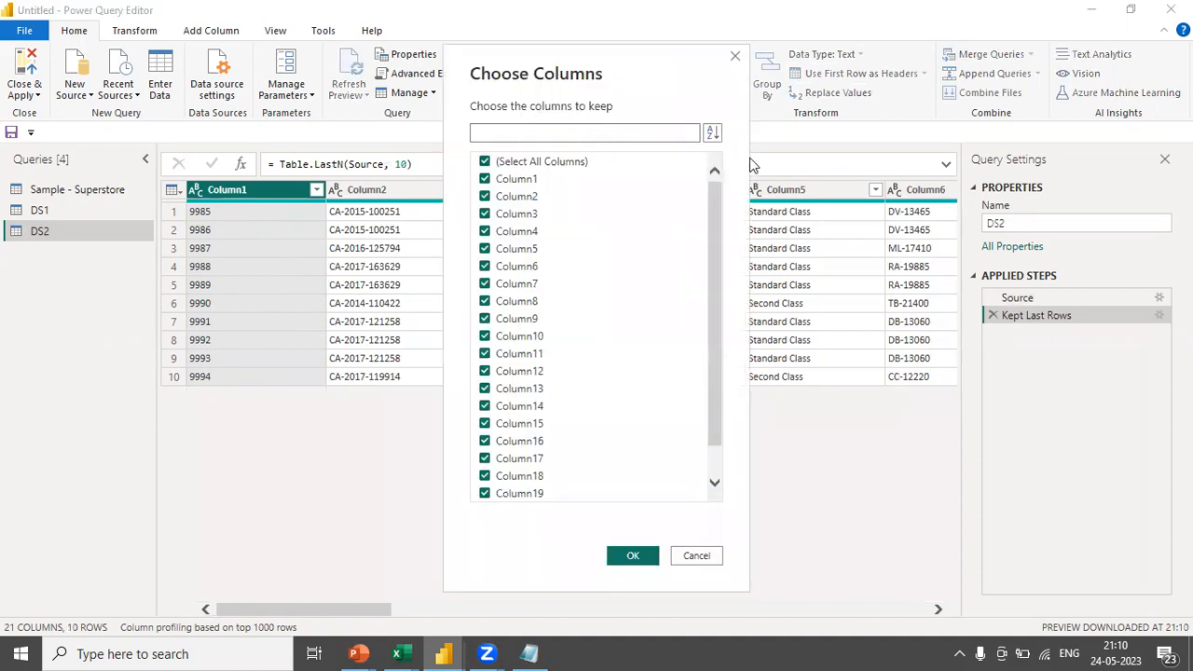
{"action": "left_click", "coordinate": [699, 556]}
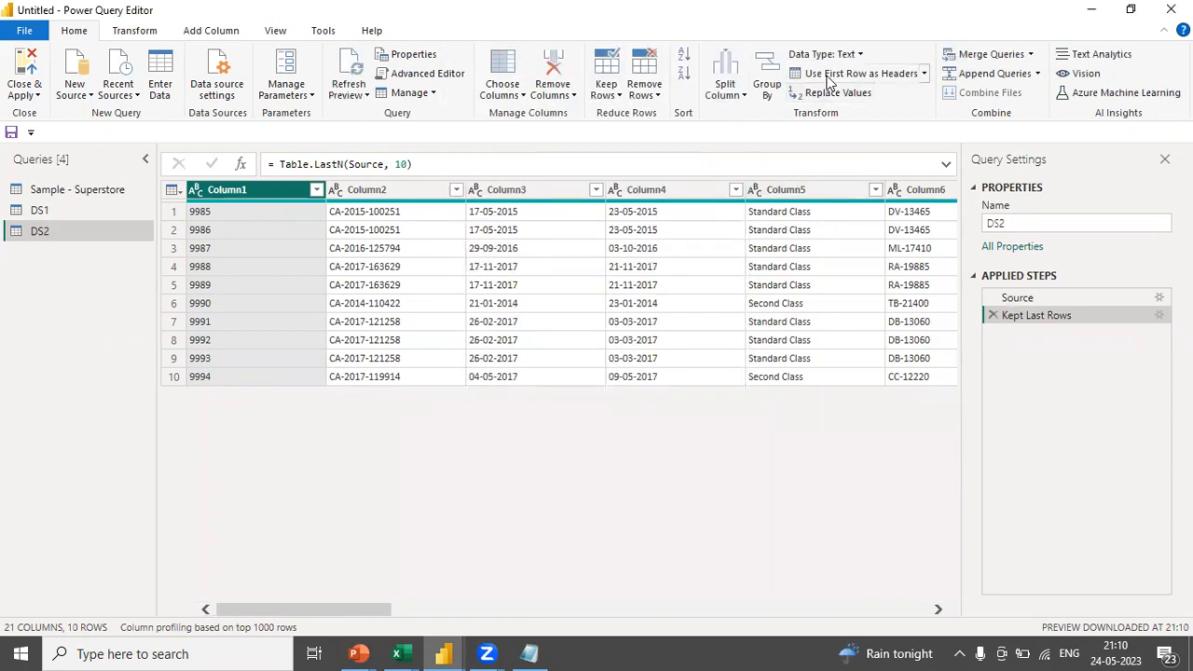
Try using the first row of DS2 as headers, and delete all its applied steps after Source.
{"action": "left_click", "coordinate": [844, 73]}
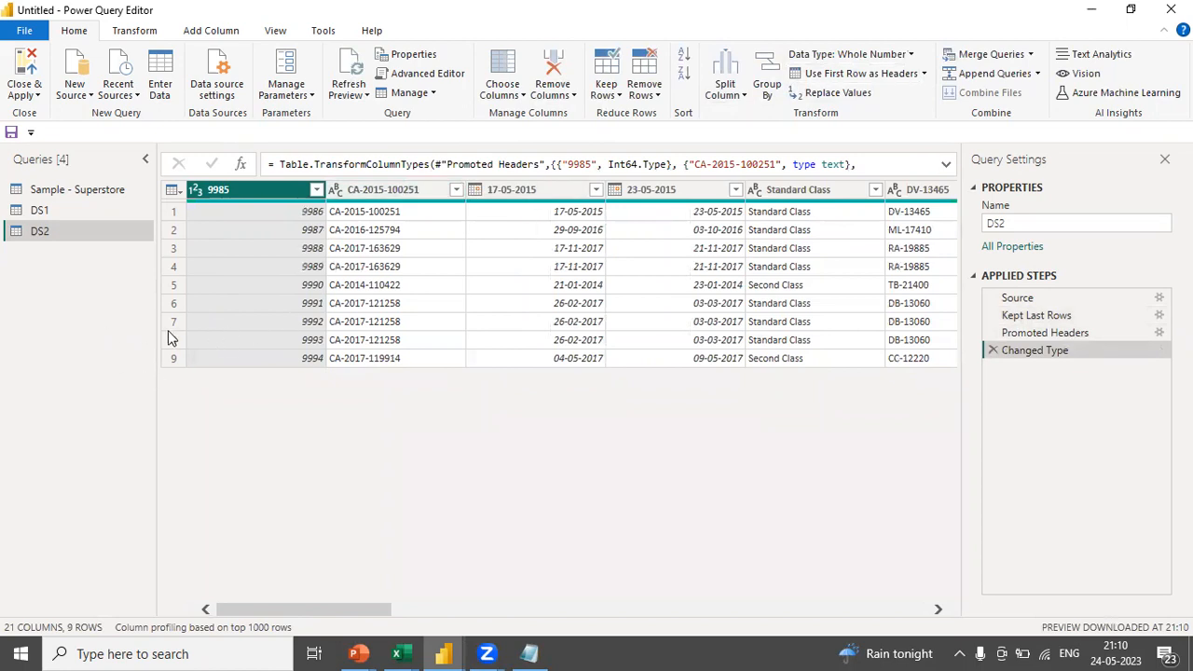
{"action": "left_click", "coordinate": [996, 347]}
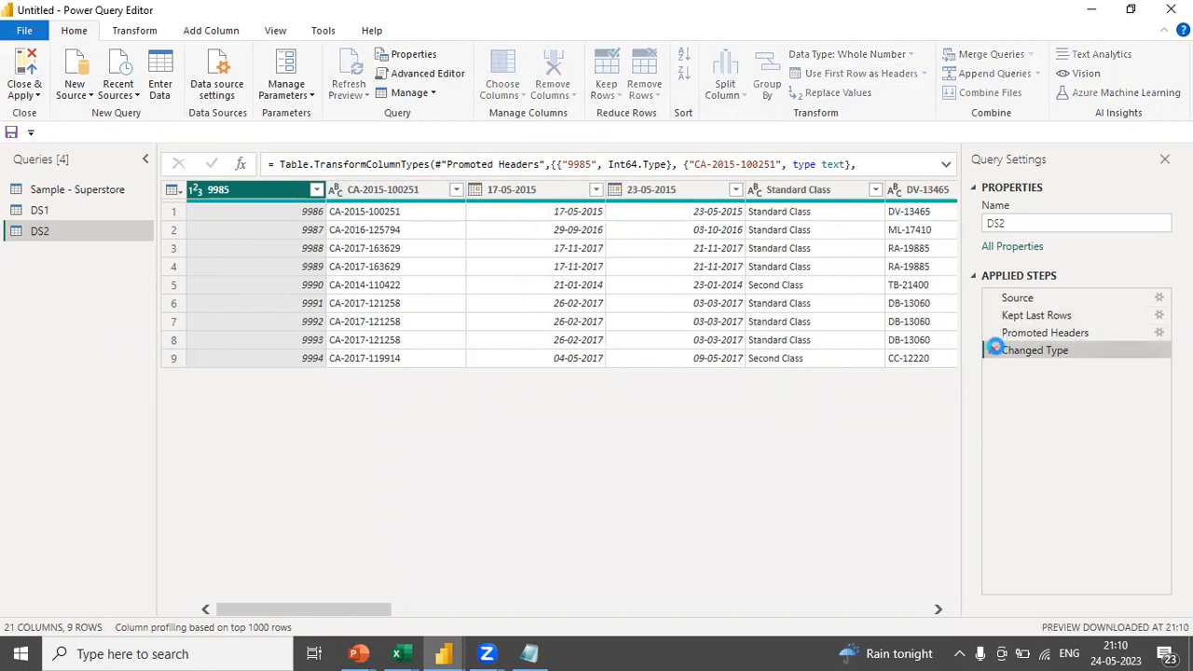
{"action": "left_click", "coordinate": [994, 333]}
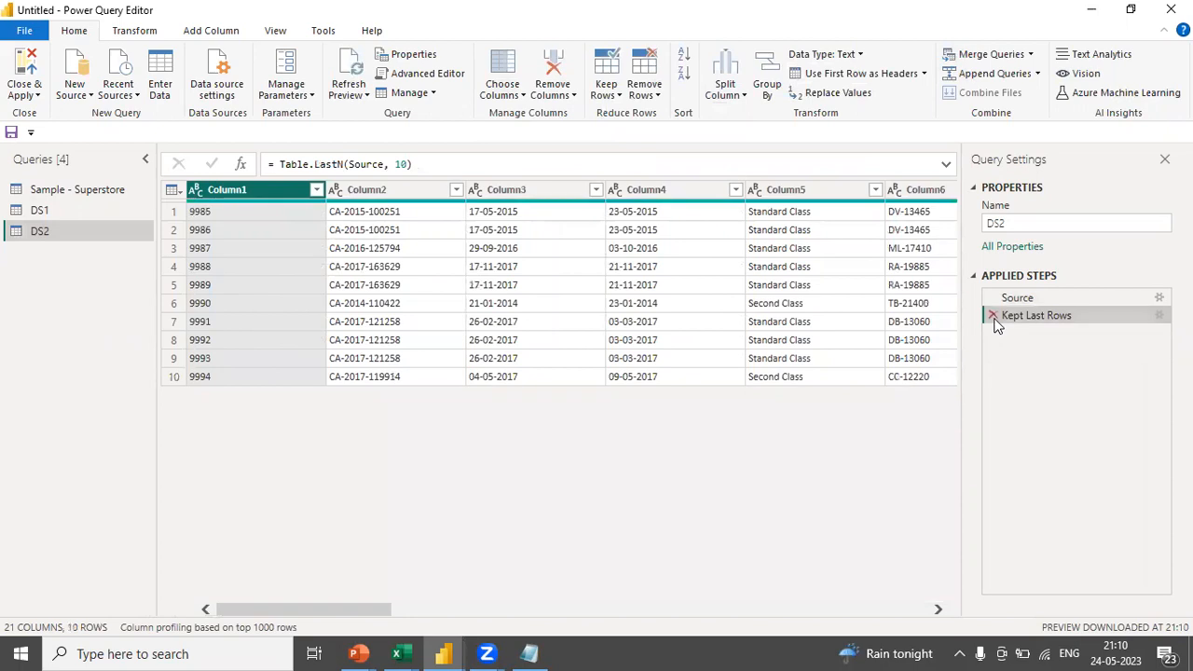
{"action": "left_click", "coordinate": [994, 317]}
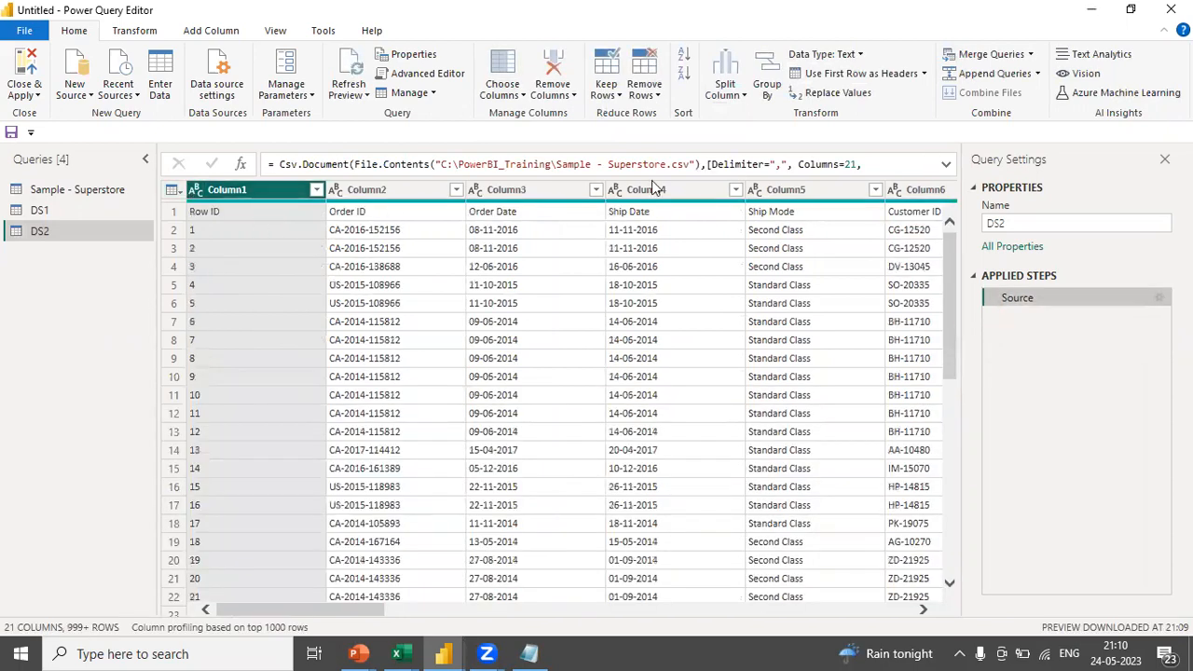
Use the first row of DS2 as headers and keep only its bottom 10 rows.
{"action": "left_click", "coordinate": [844, 78]}
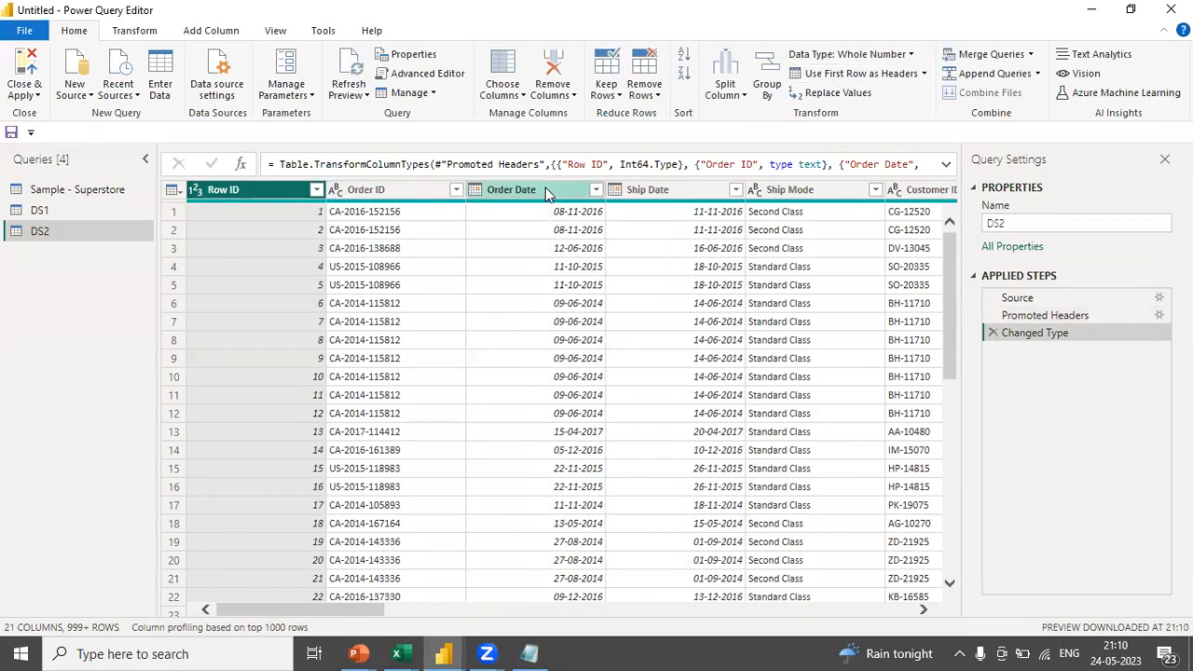
{"action": "left_click", "coordinate": [619, 97]}
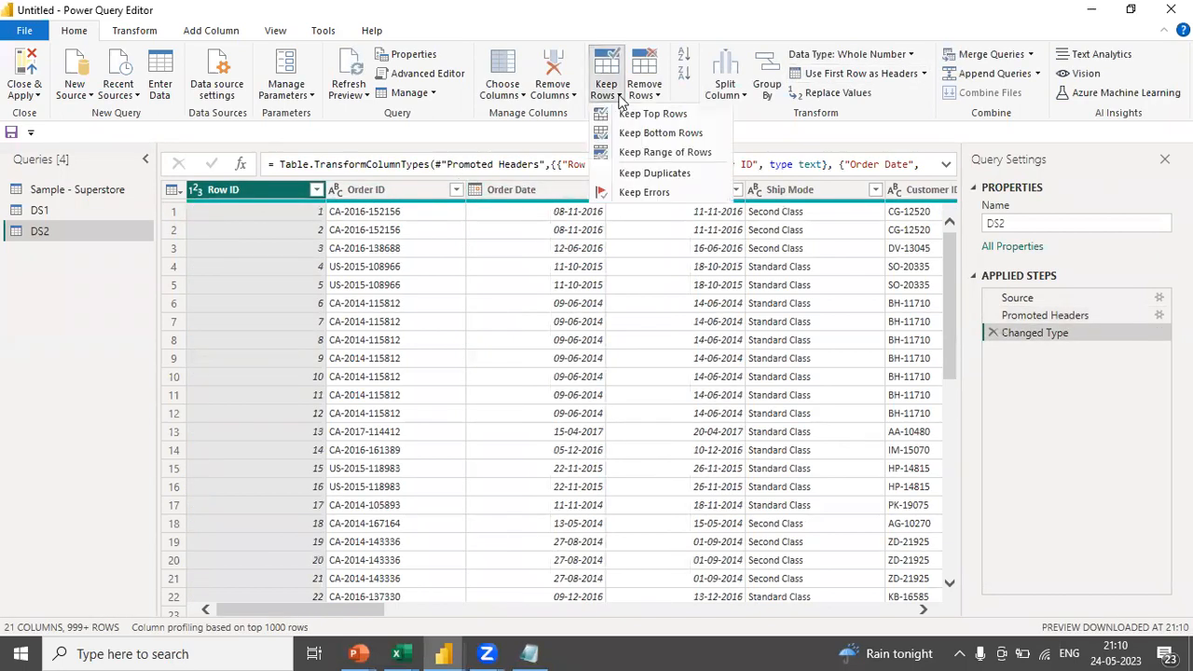
{"action": "left_click", "coordinate": [652, 138]}
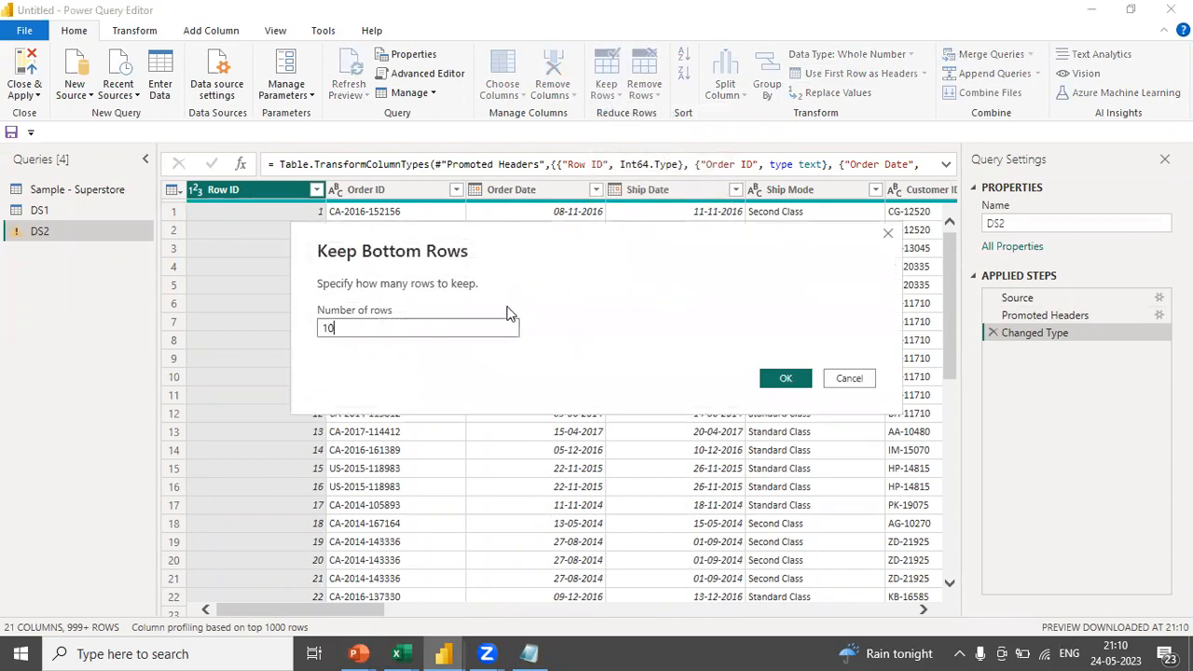
{"action": "left_click", "coordinate": [773, 379]}
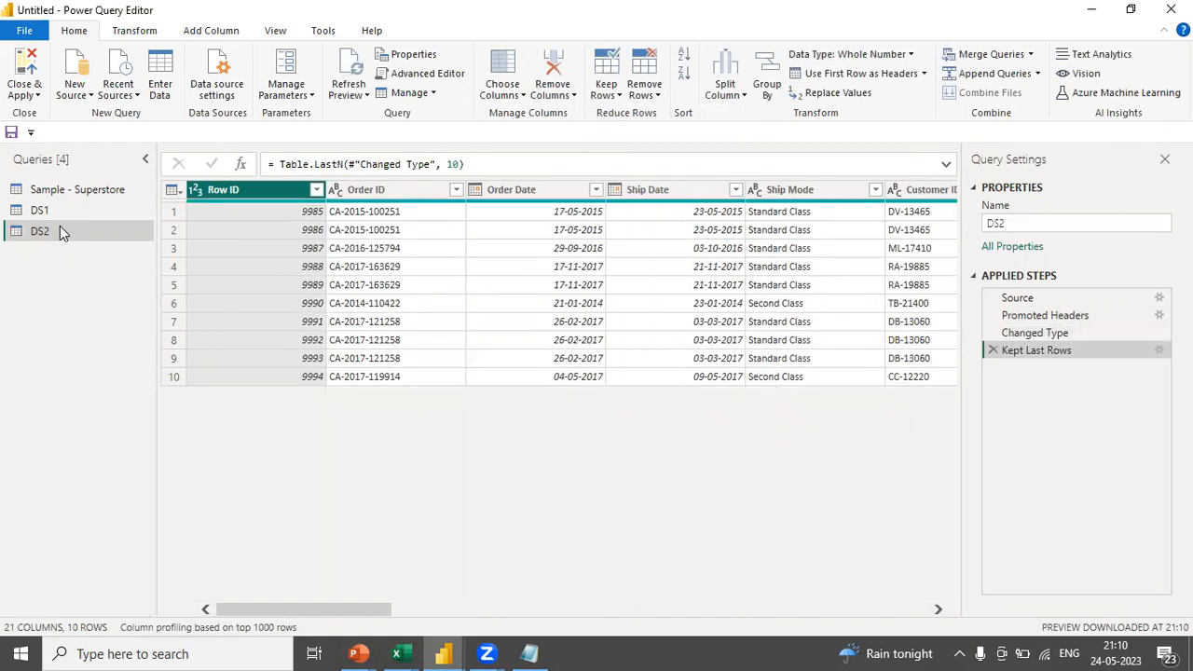
Keep only the Row ID, Order ID, Order Date and Ship Date columns in DS2, and compare it with DS1.
{"action": "left_click", "coordinate": [522, 97]}
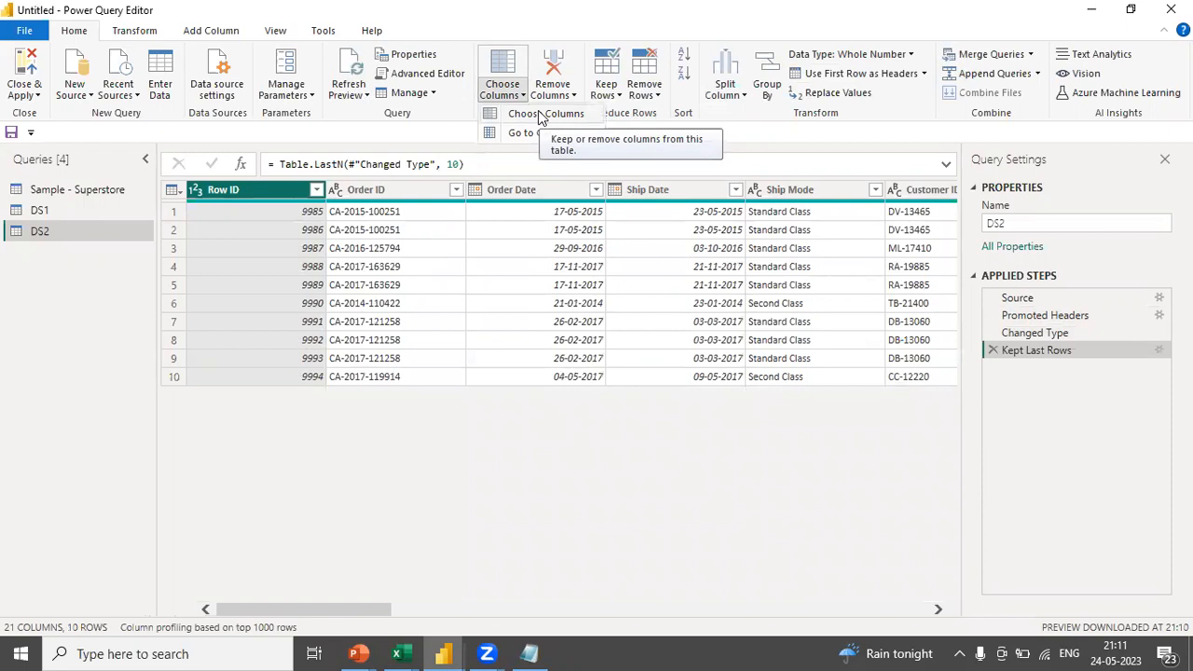
{"action": "left_click", "coordinate": [541, 114]}
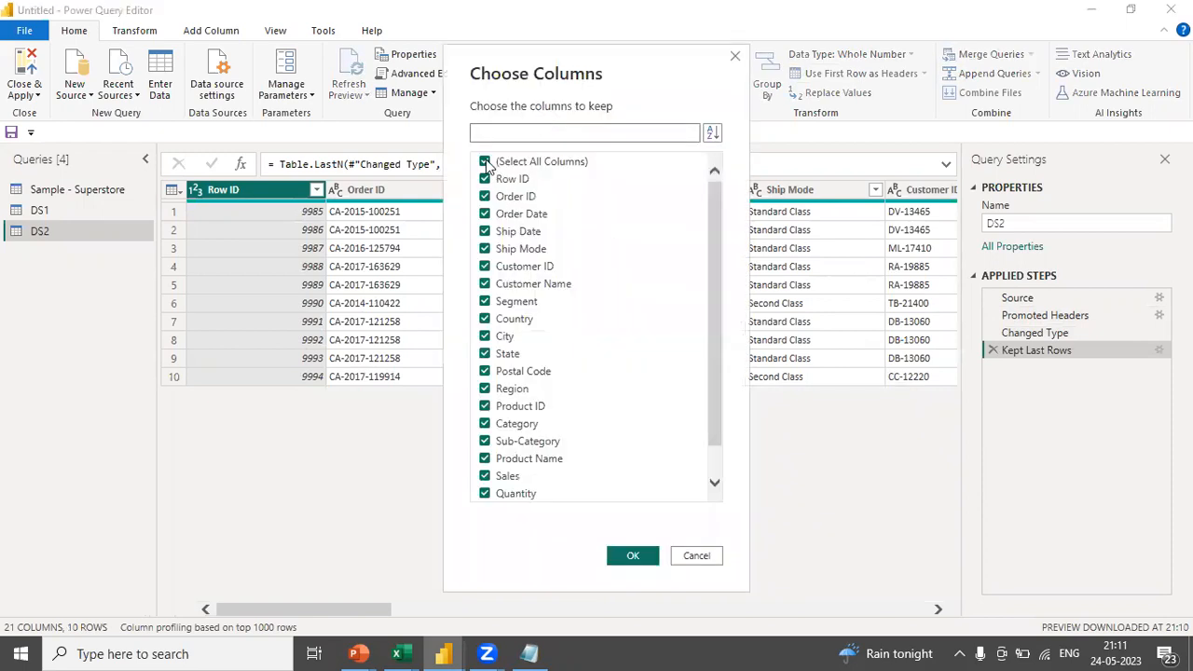
{"action": "left_click", "coordinate": [486, 164]}
{"action": "left_click", "coordinate": [485, 179]}
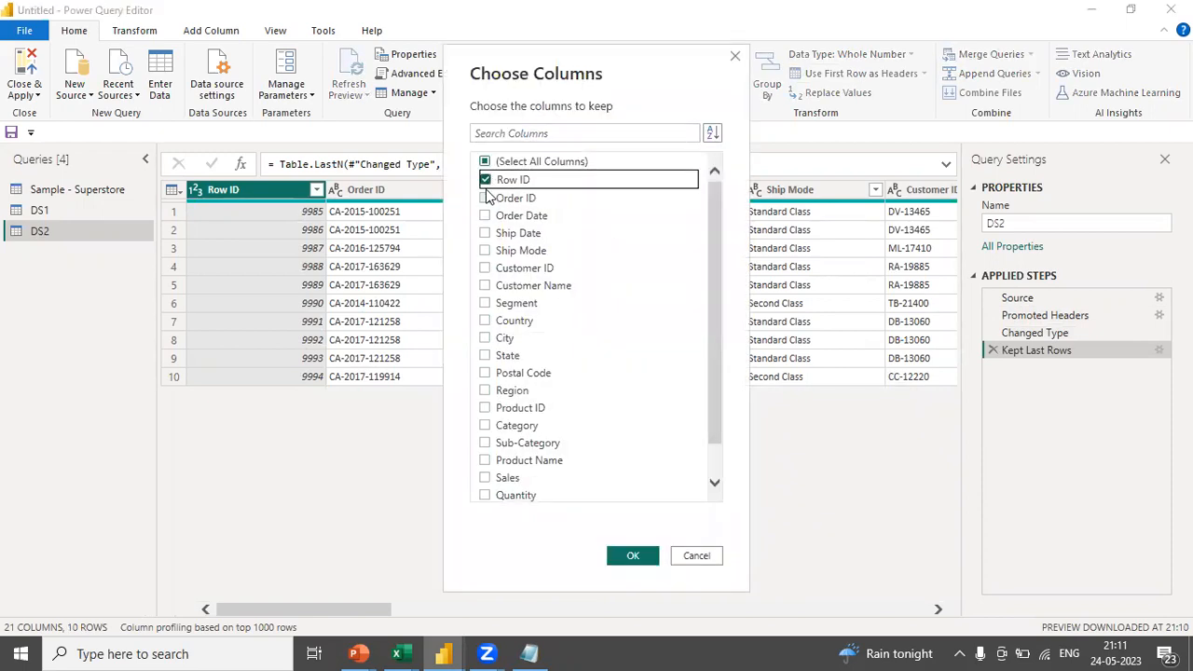
{"action": "left_click", "coordinate": [485, 197]}
{"action": "left_click", "coordinate": [485, 215]}
{"action": "left_click", "coordinate": [484, 233]}
{"action": "left_click", "coordinate": [628, 555]}
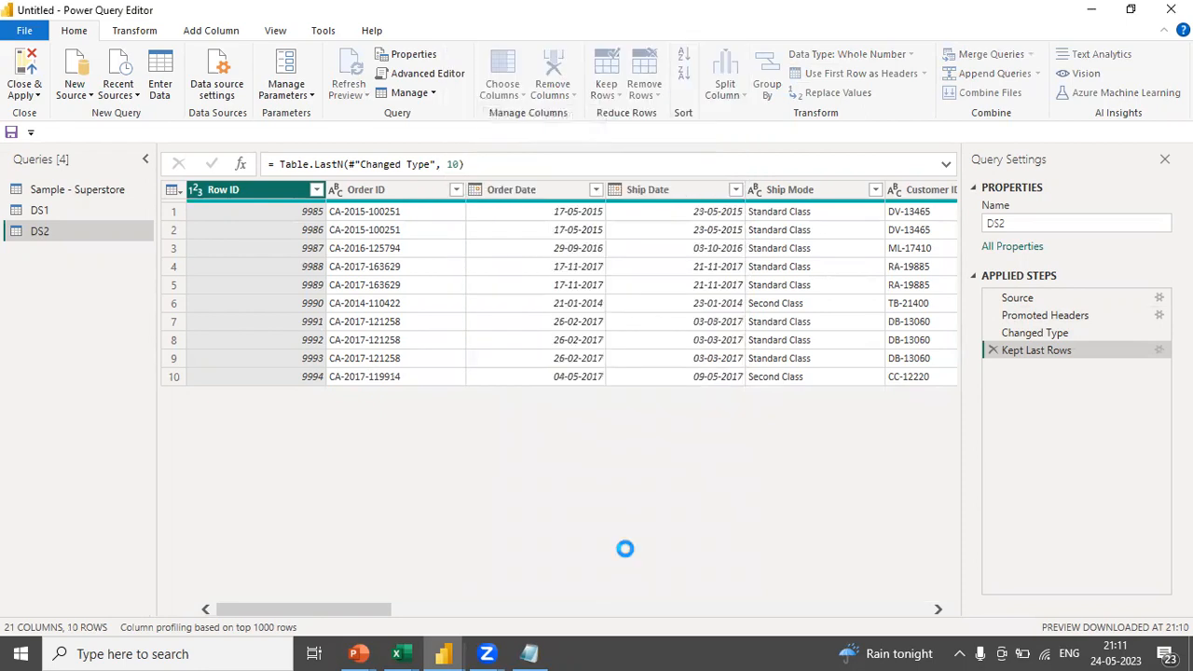
{"action": "left_click", "coordinate": [45, 215]}
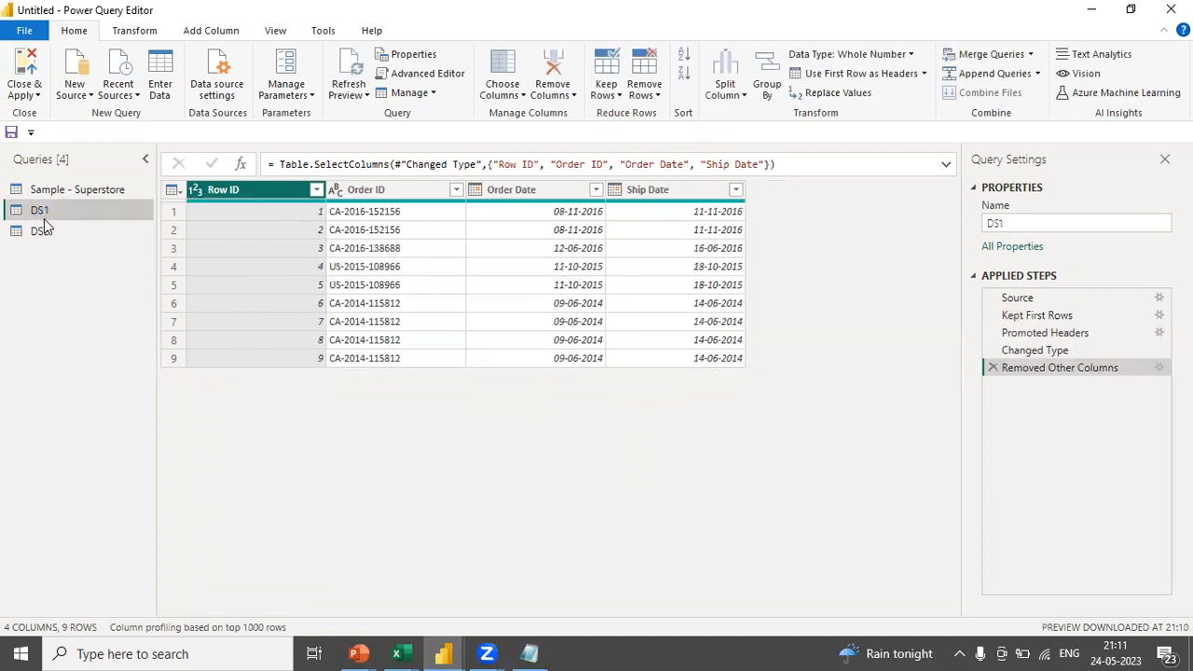
{"action": "left_click", "coordinate": [44, 229]}
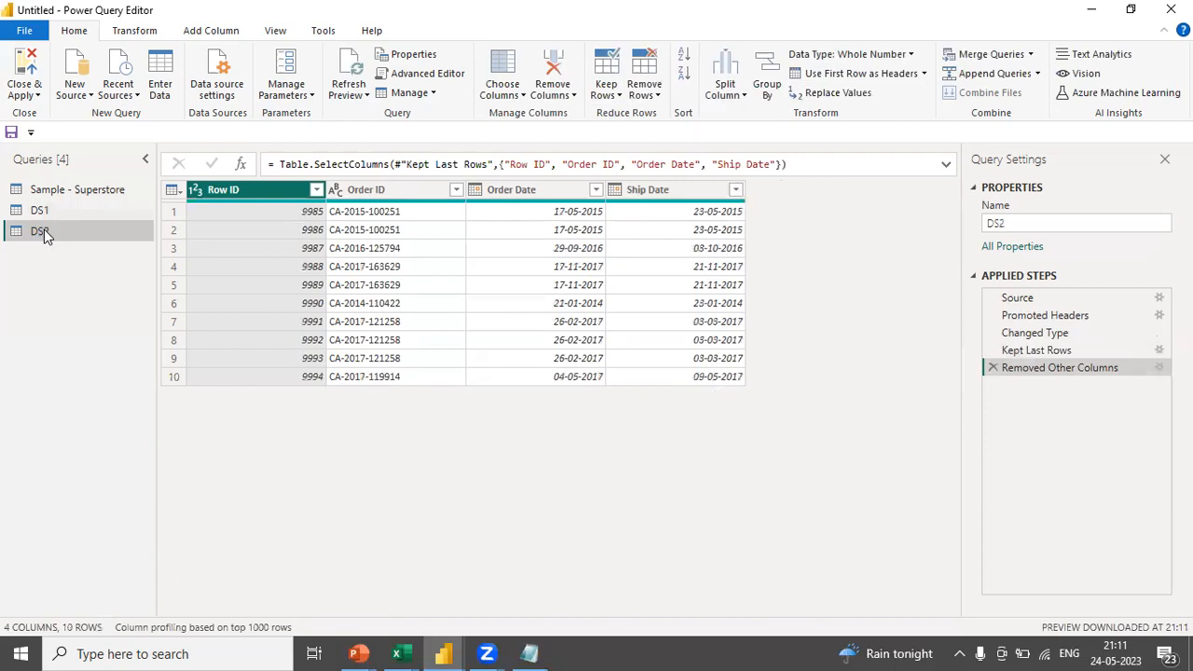
Switch to Notepad and add the line "No. of Columns - DS1, Ds2 and so on" between the Append line and T1.
{"action": "left_click", "coordinate": [530, 653]}
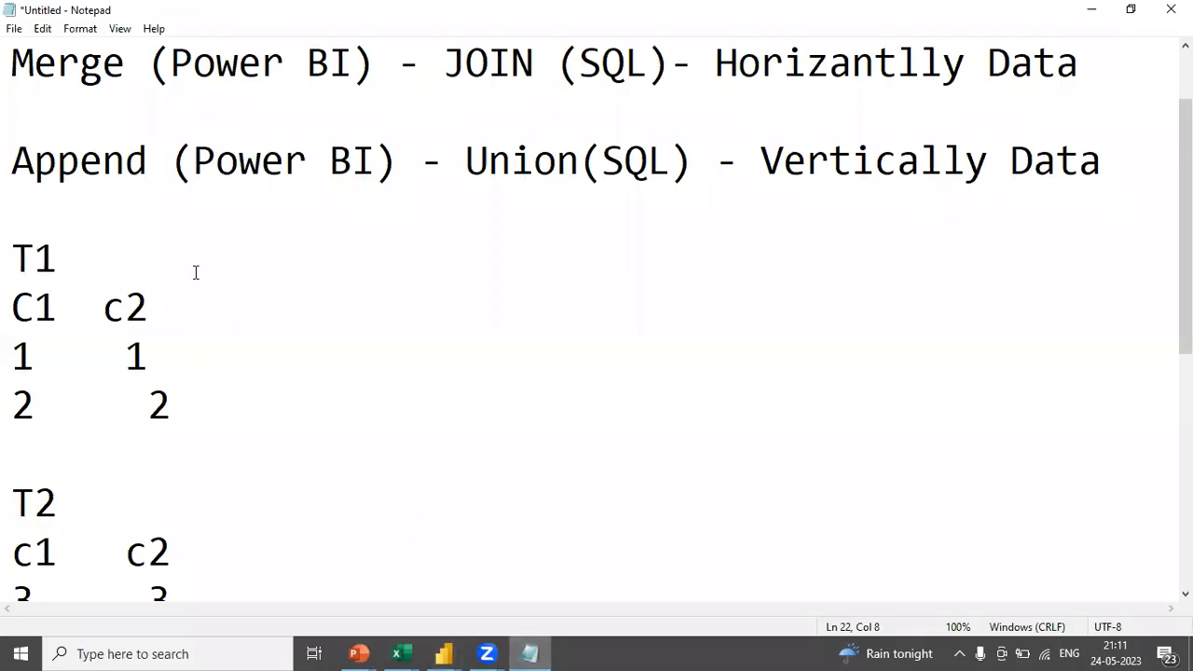
{"action": "left_click", "coordinate": [47, 210]}
{"action": "key", "text": "Return"}
{"action": "key", "text": "Return"}
{"action": "key", "text": "Return"}
{"action": "key", "text": "Return"}
{"action": "key", "text": "Up"}
{"action": "key", "text": "Up"}
{"action": "type", "text": "No,"}
{"action": "key", "text": "BackSpace"}
{"action": "type", "text": ". of "}
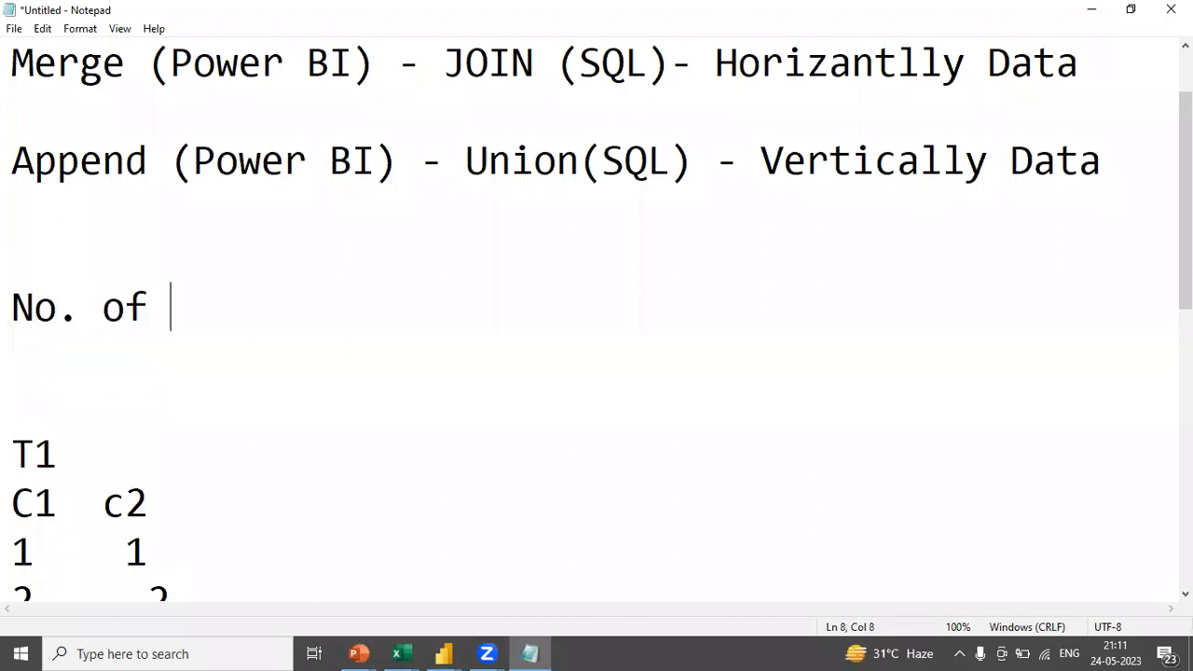
{"action": "type", "text": "Columns "}
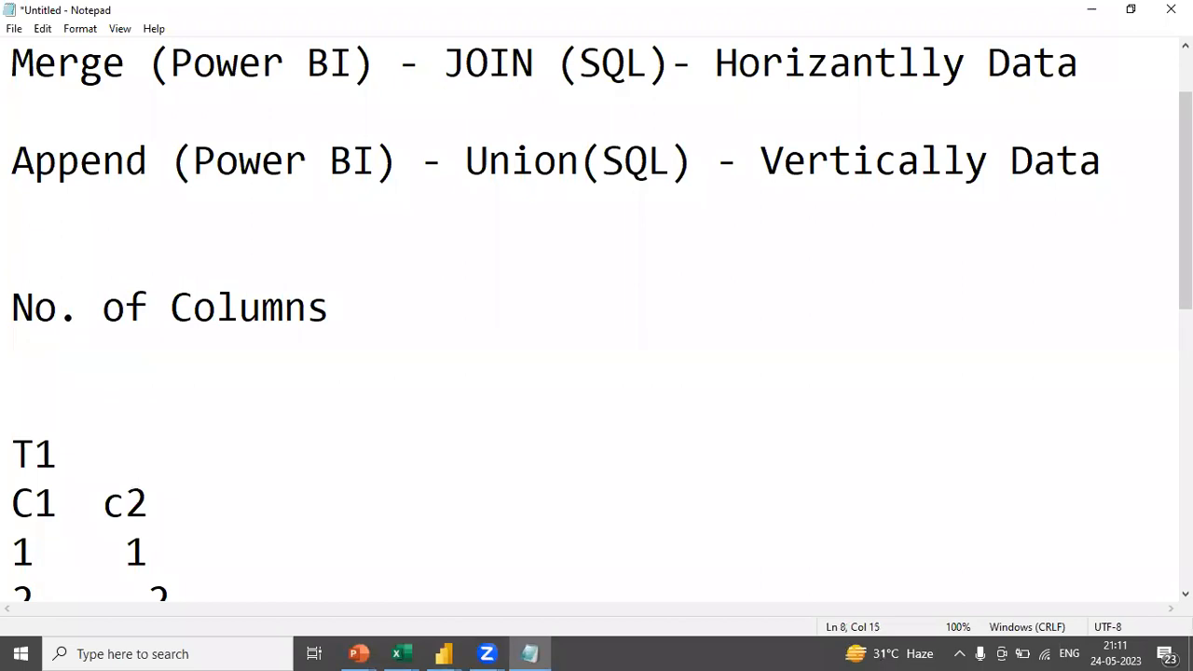
{"action": "type", "text": "- DS"}
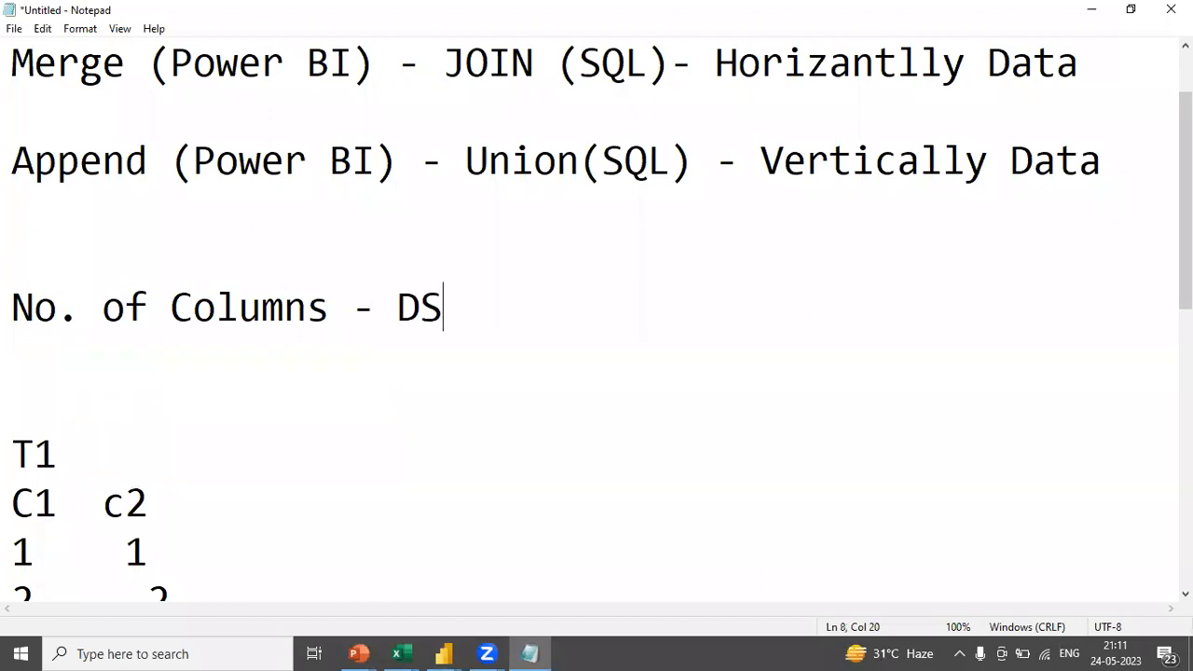
{"action": "type", "text": "1, Ds2"}
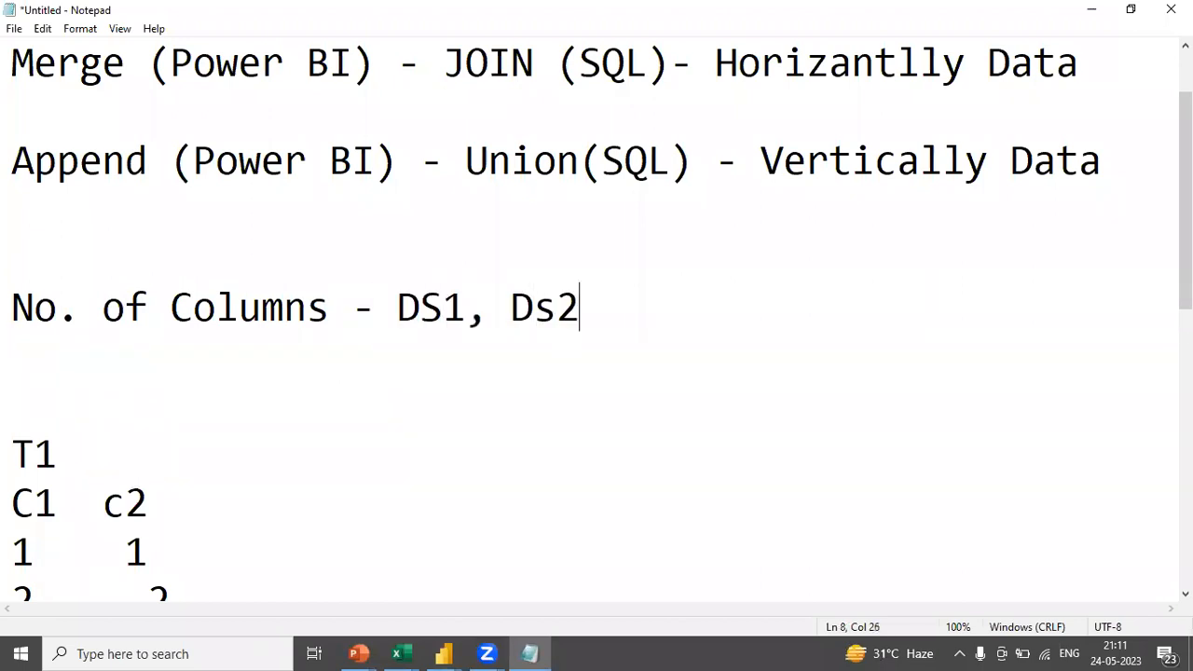
{"action": "type", "text": " and so on"}
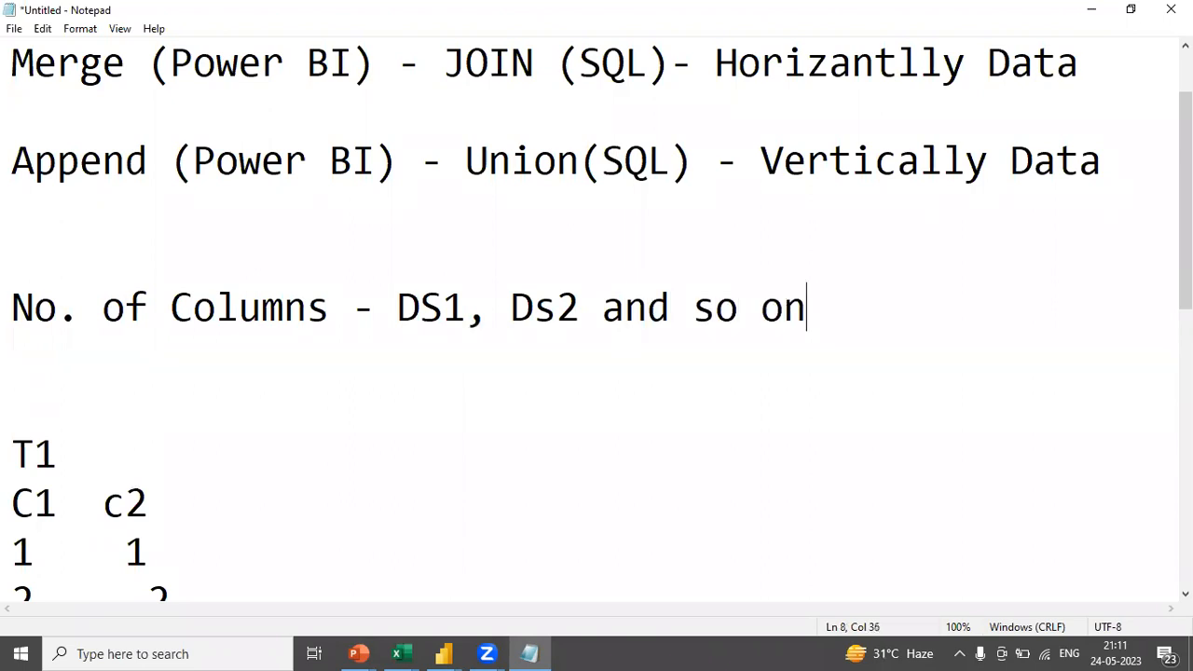
Add the line "Column Datatype should be same" below the number-of-columns note, and highlight both lines.
{"action": "key", "text": "Return"}
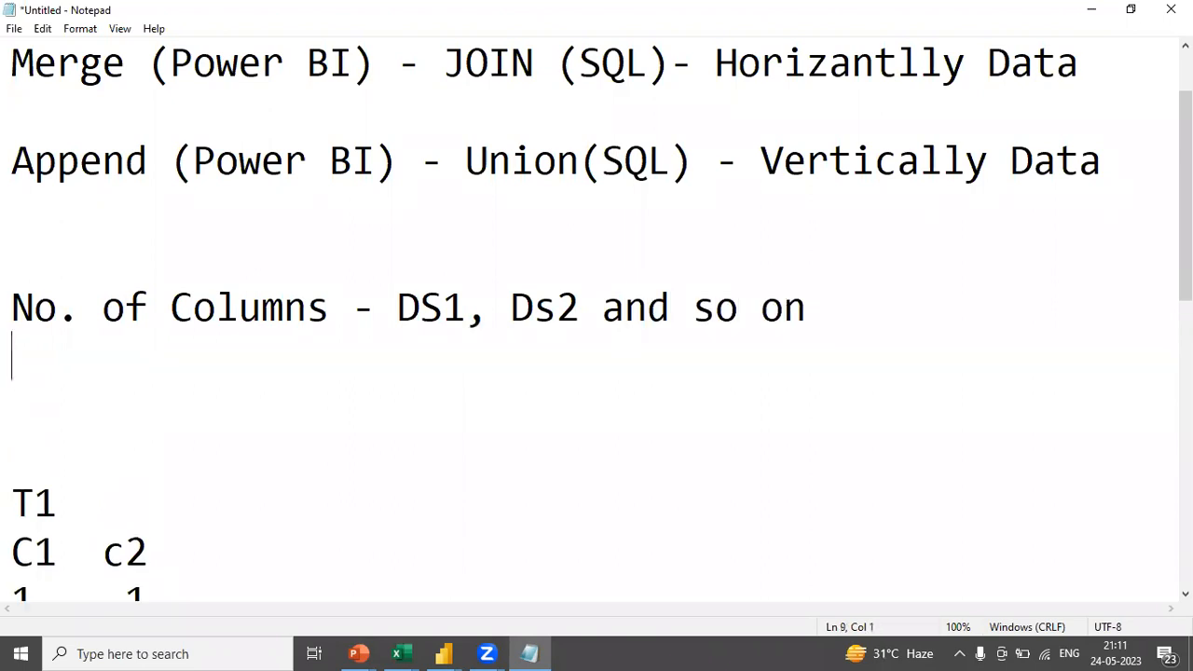
{"action": "type", "text": "Col"}
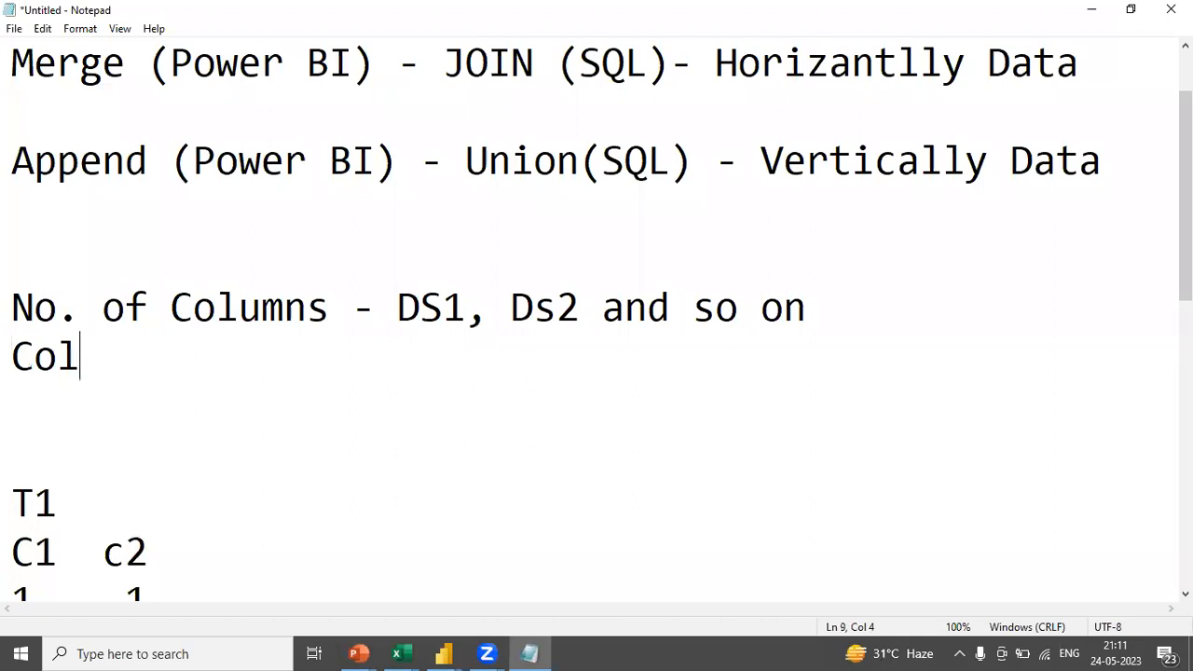
{"action": "type", "text": "umn Data"}
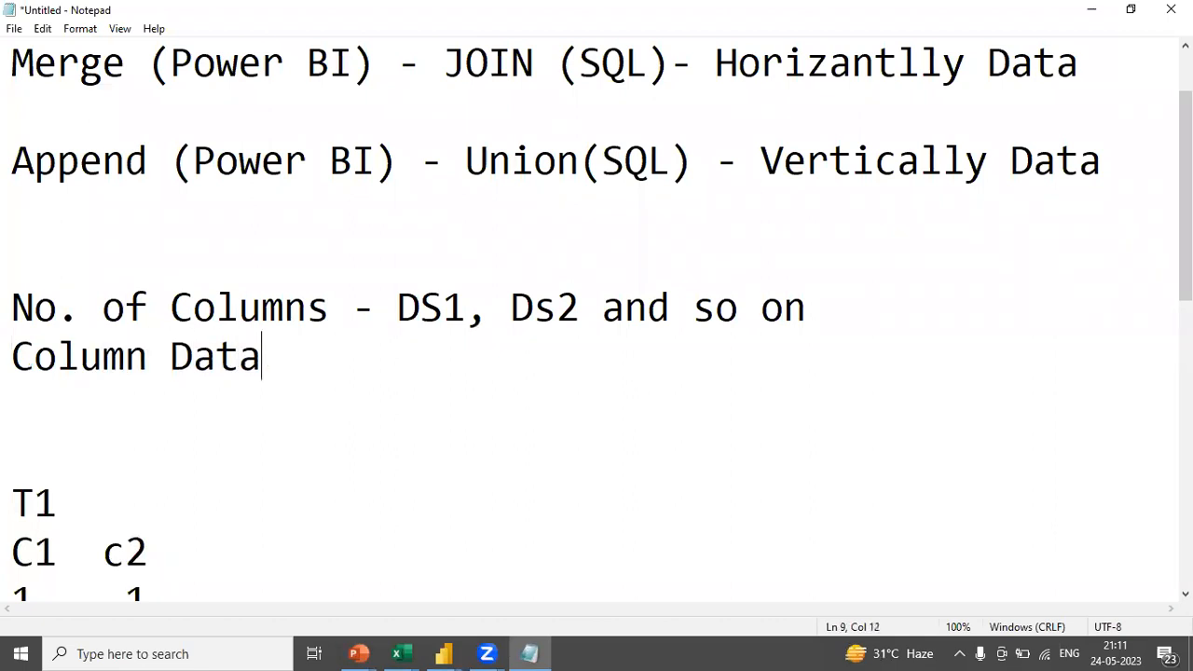
{"action": "type", "text": "type _"}
{"action": "key", "text": "BackSpace"}
{"action": "key", "text": "BackSpace"}
{"action": "type", "text": "should "}
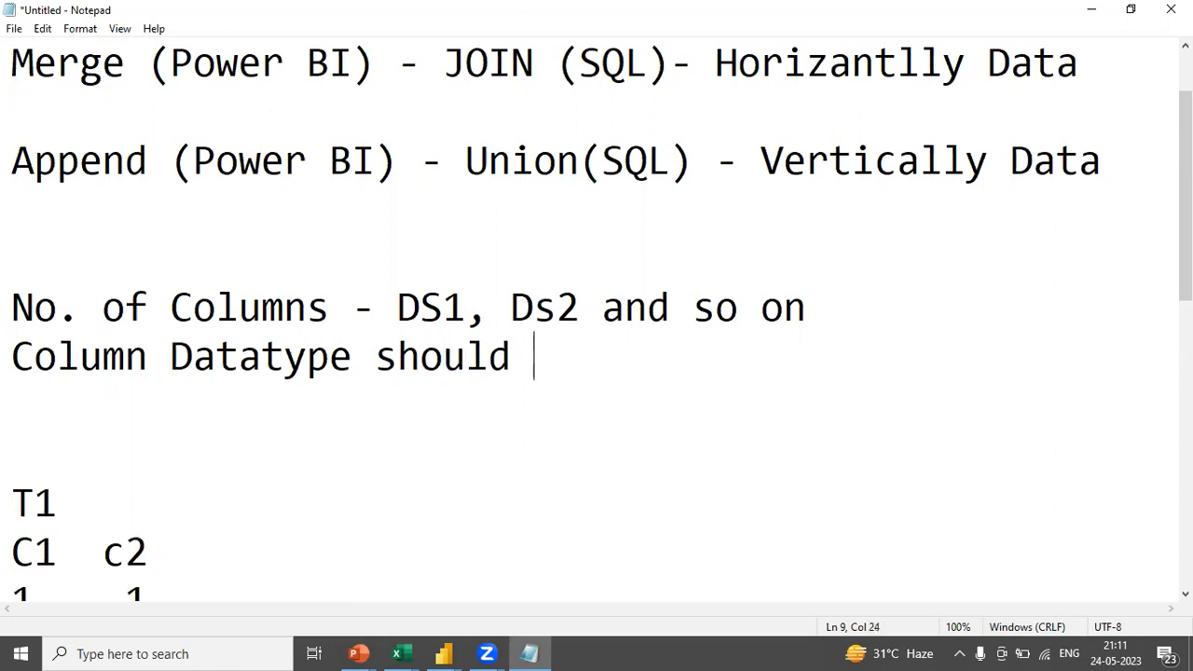
{"action": "type", "text": "be same"}
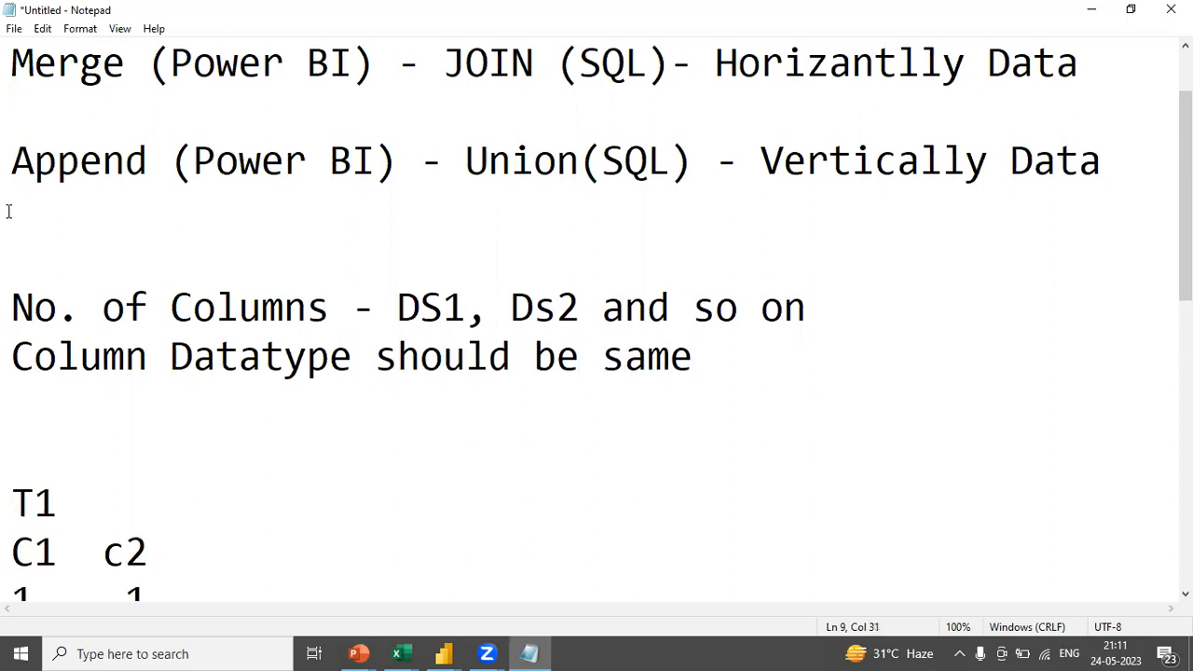
{"action": "left_click_drag", "start_coordinate": [712, 370], "coordinate": [18, 311]}
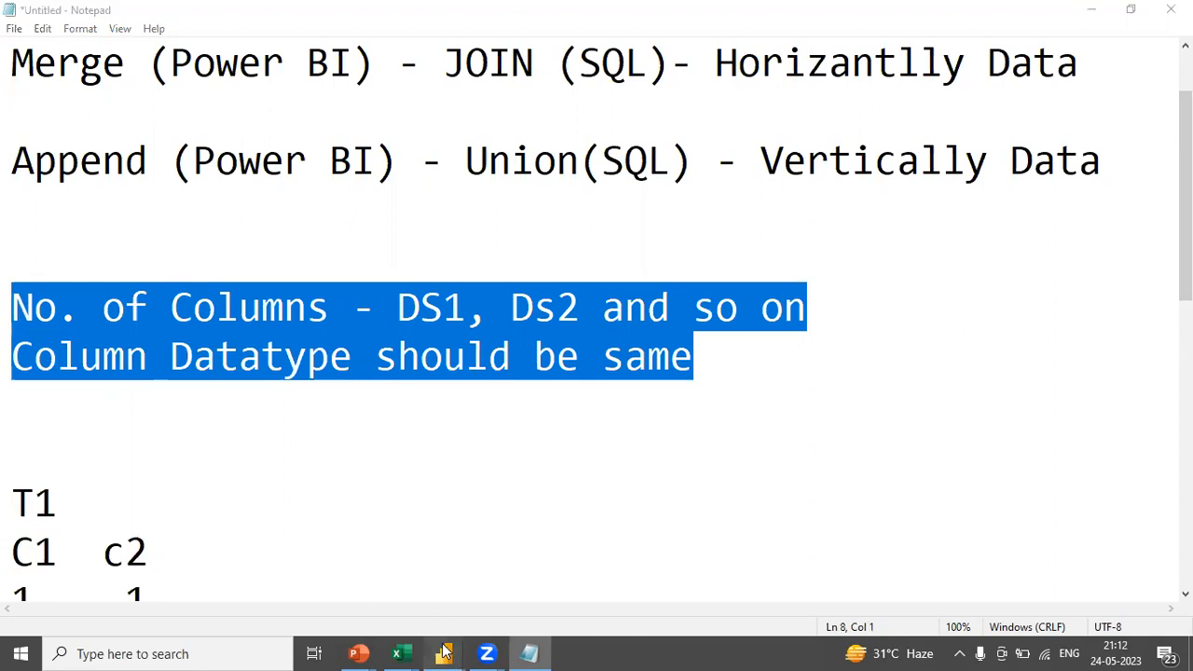
Switch to the Power Query Editor and compare the columns and data types of DS1 and DS2.
{"action": "mouse_move", "coordinate": [454, 652]}
{"action": "left_click", "coordinate": [532, 604]}
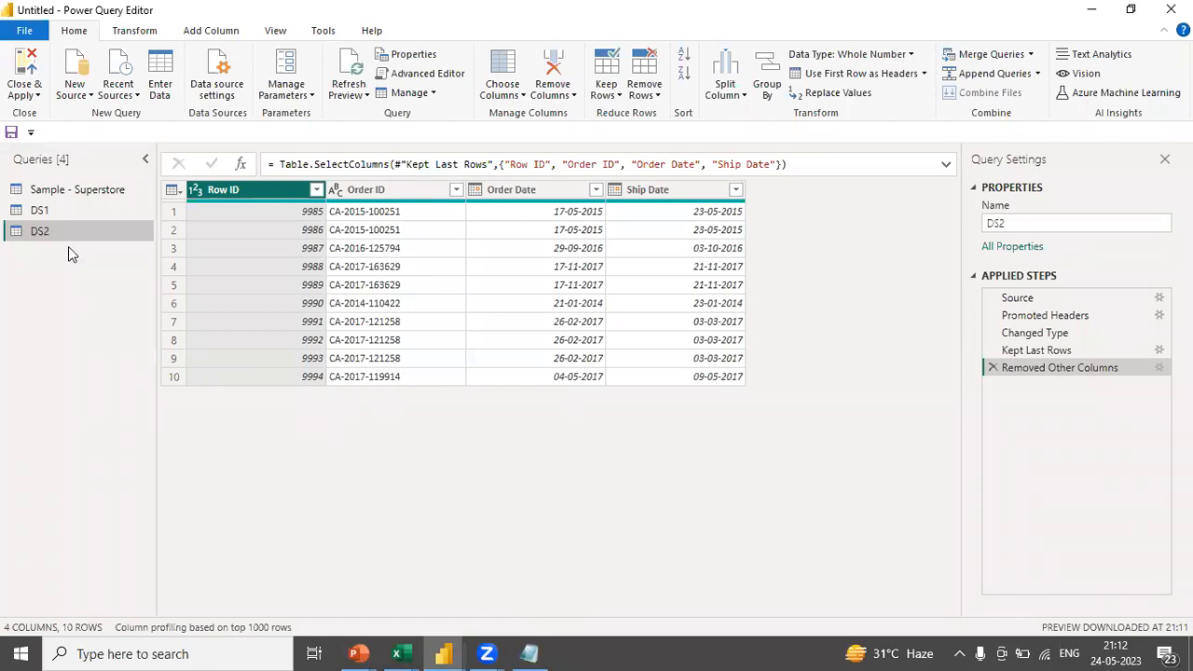
{"action": "left_click", "coordinate": [34, 210]}
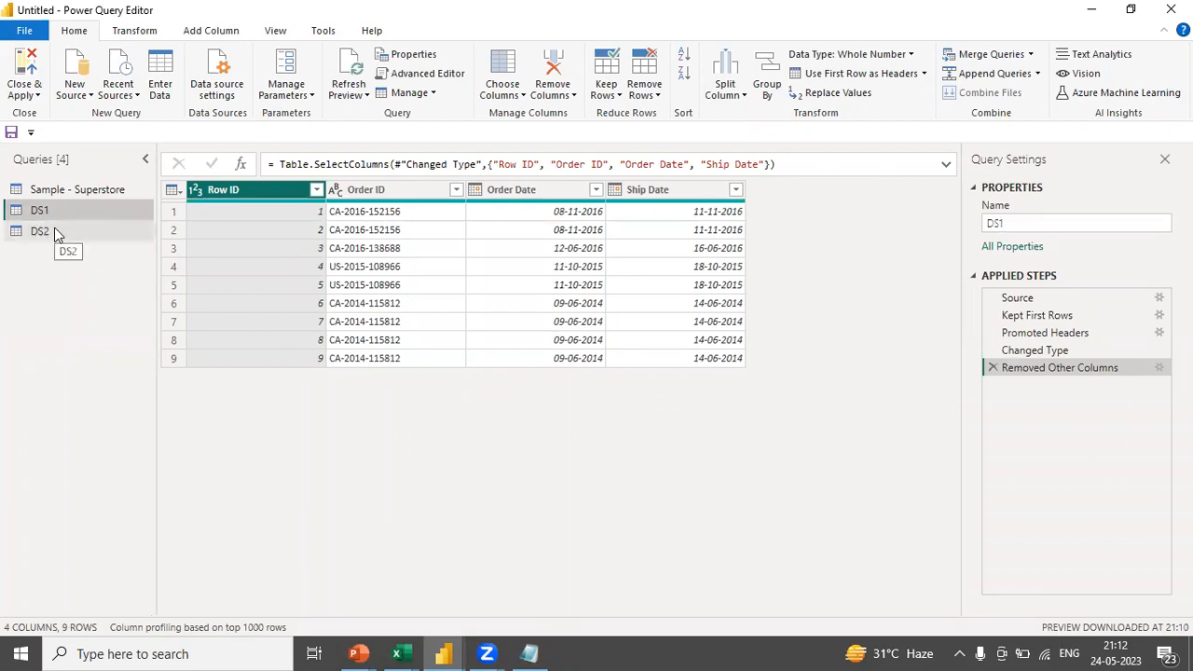
{"action": "left_click", "coordinate": [35, 233]}
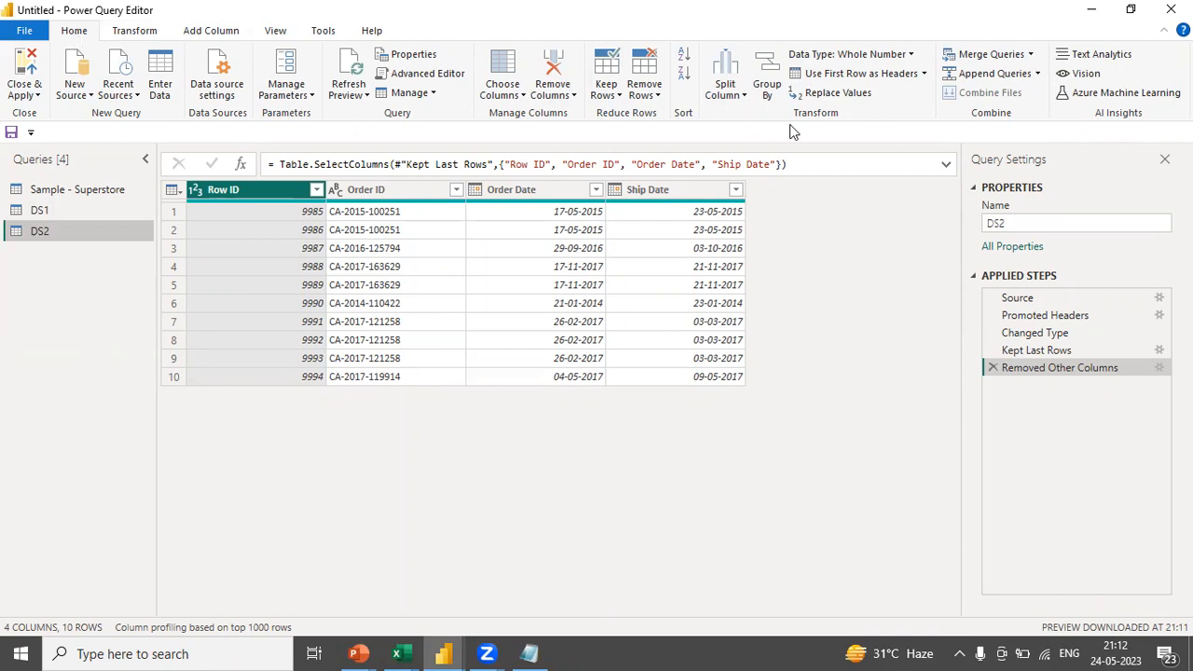
Append two tables as a new query, with DS1 as the first table and DS2 as the second.
{"action": "left_click", "coordinate": [1039, 74]}
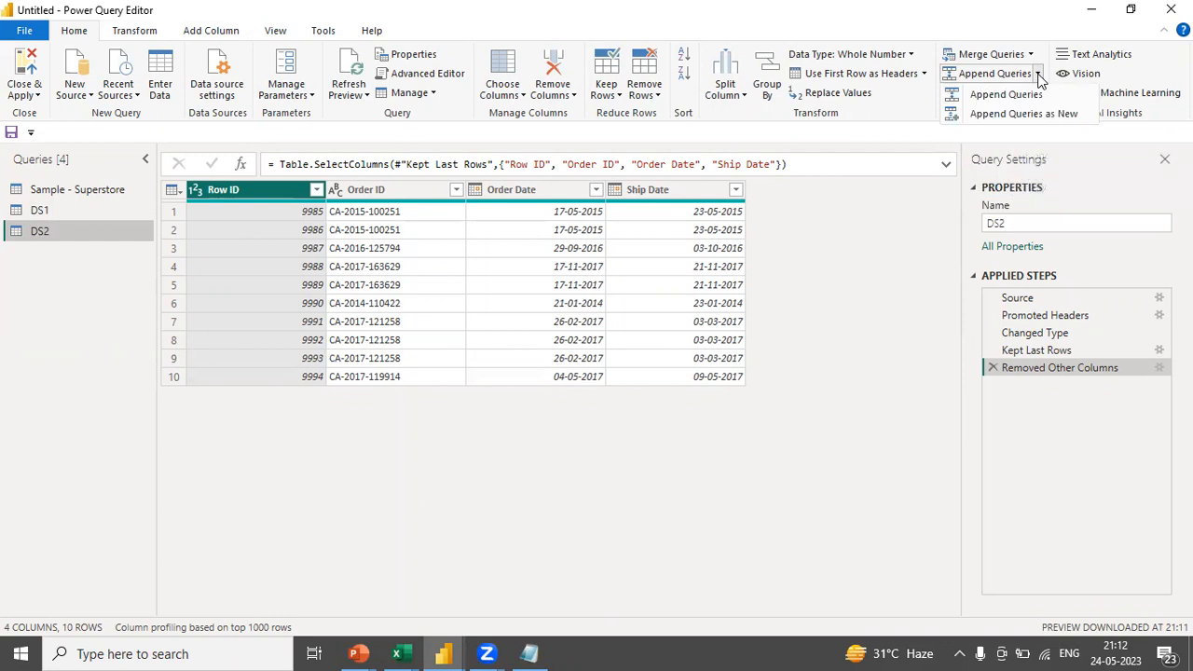
{"action": "left_click", "coordinate": [1015, 115]}
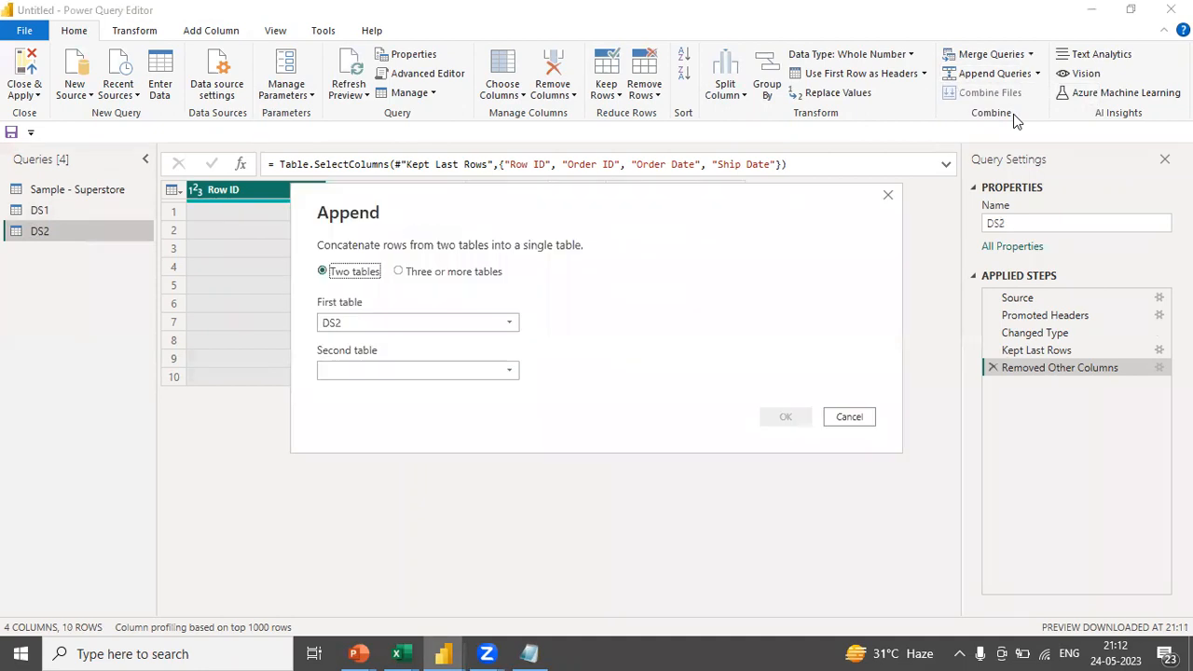
{"action": "left_click", "coordinate": [366, 327]}
{"action": "left_click", "coordinate": [342, 376]}
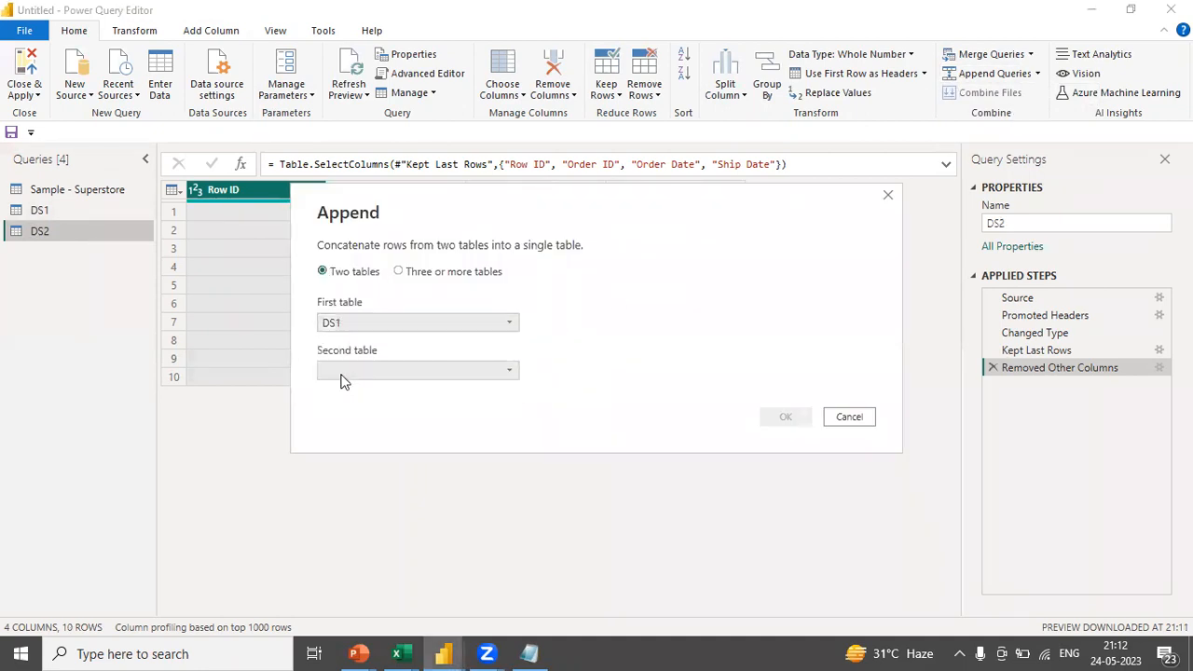
{"action": "left_click", "coordinate": [343, 371]}
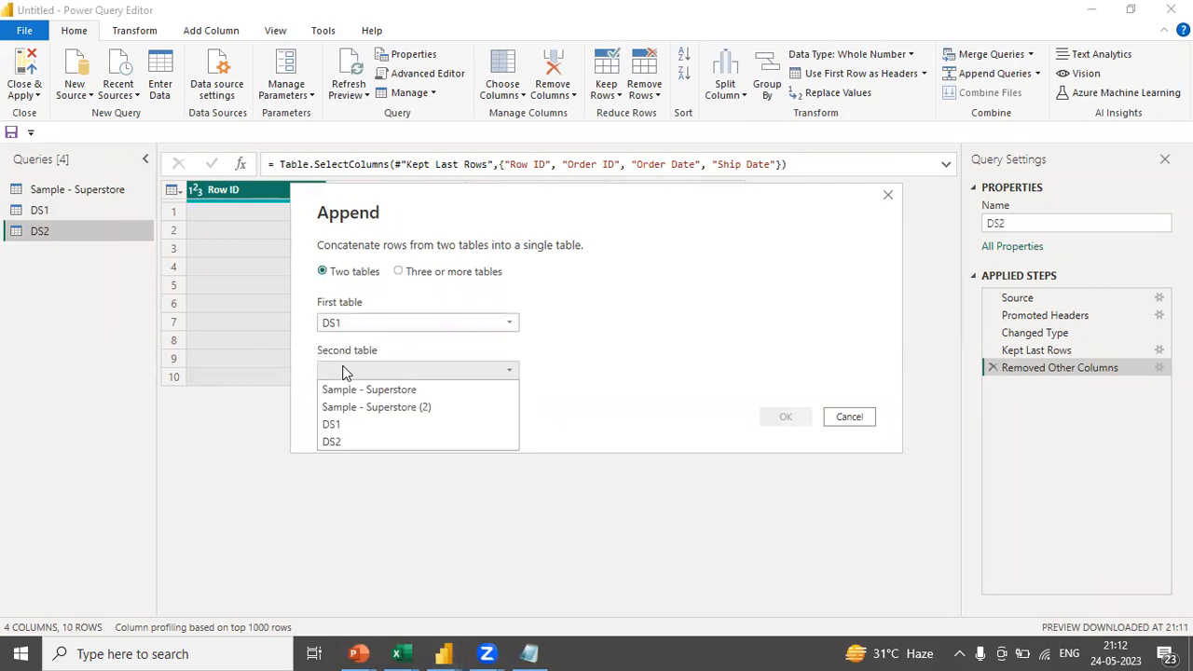
{"action": "left_click", "coordinate": [333, 442]}
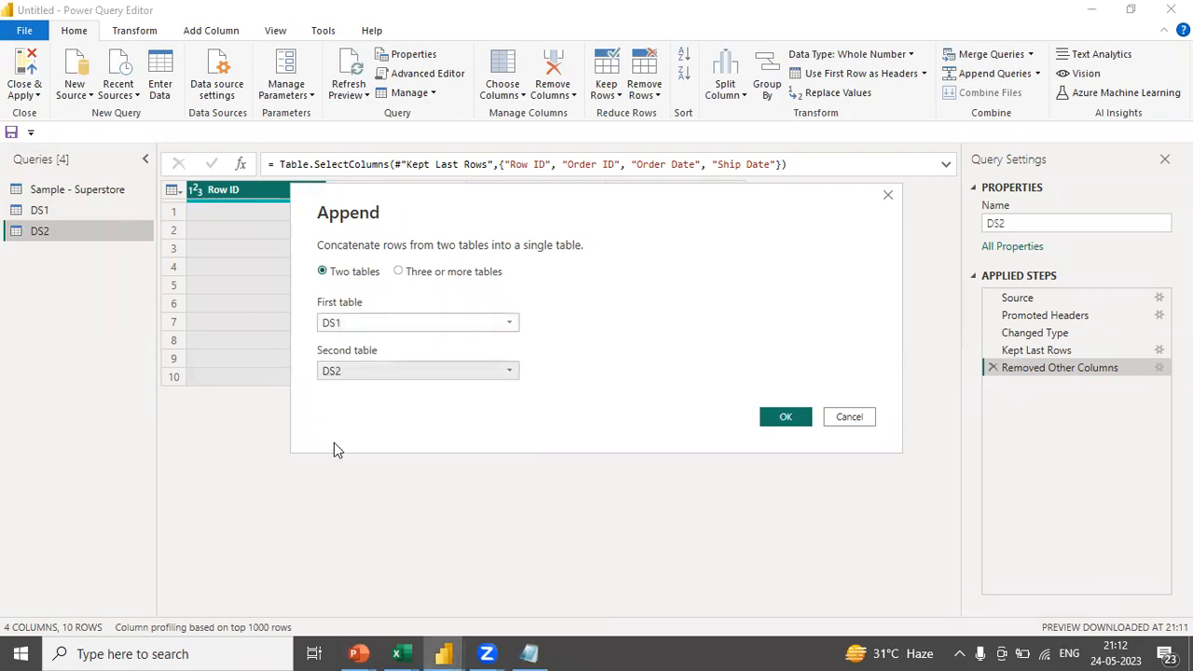
{"action": "left_click", "coordinate": [785, 420]}
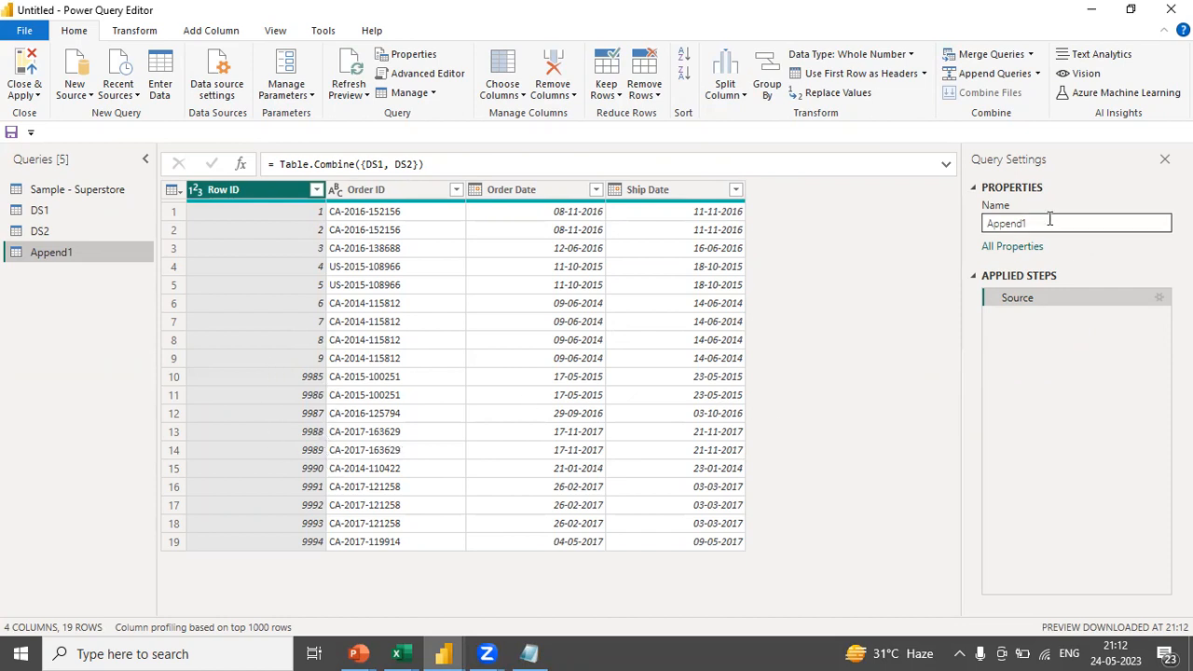
Rename the new appended query as DS_Combine.
{"action": "left_click_drag", "start_coordinate": [1053, 224], "coordinate": [914, 230]}
{"action": "type", "text": "DS_Co"}
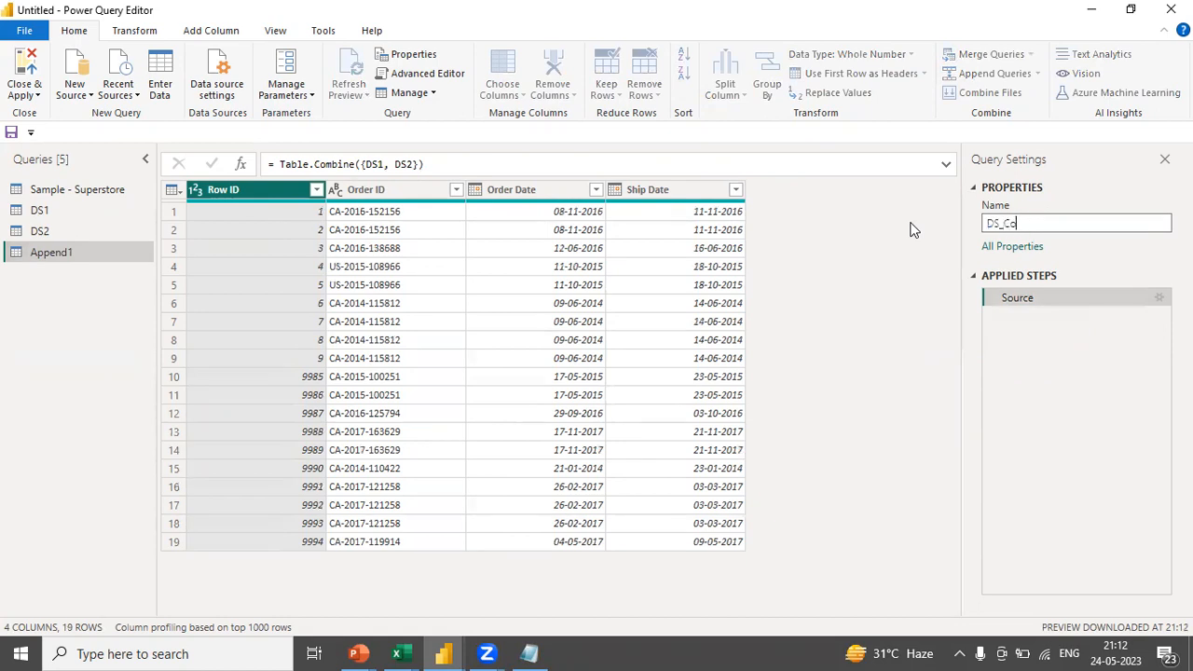
{"action": "type", "text": "mbine"}
{"action": "key", "text": "Return"}
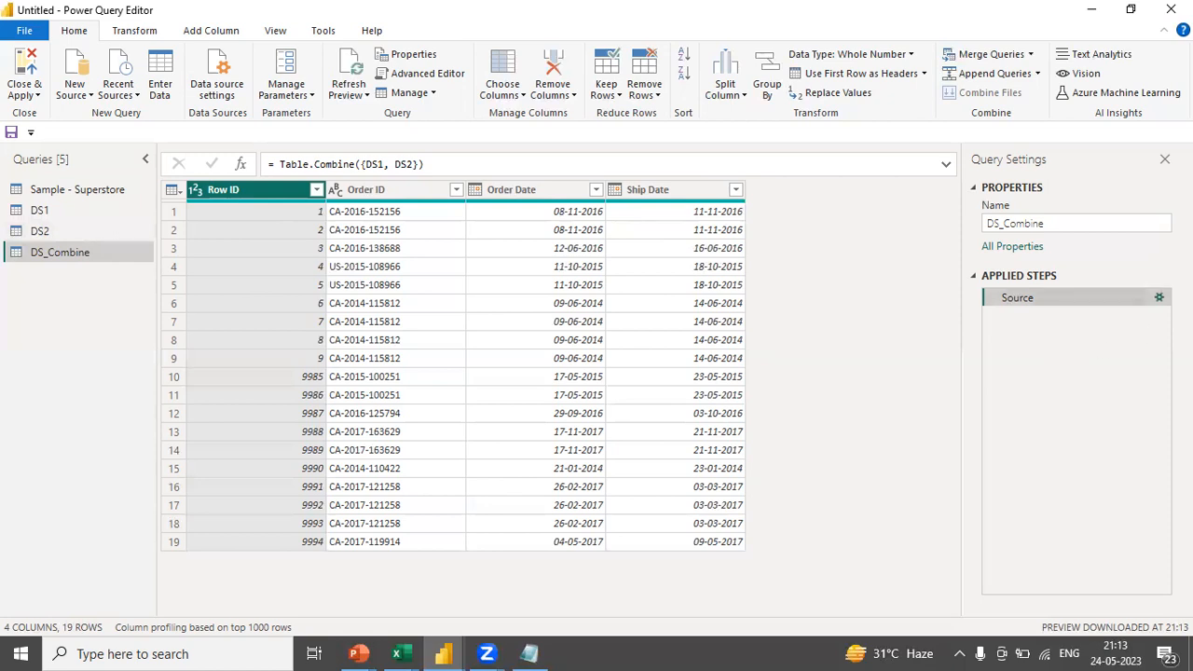
Examine the option for three or more tables in DS_Combine's append settings, and close them without changes.
{"action": "left_click", "coordinate": [1159, 297]}
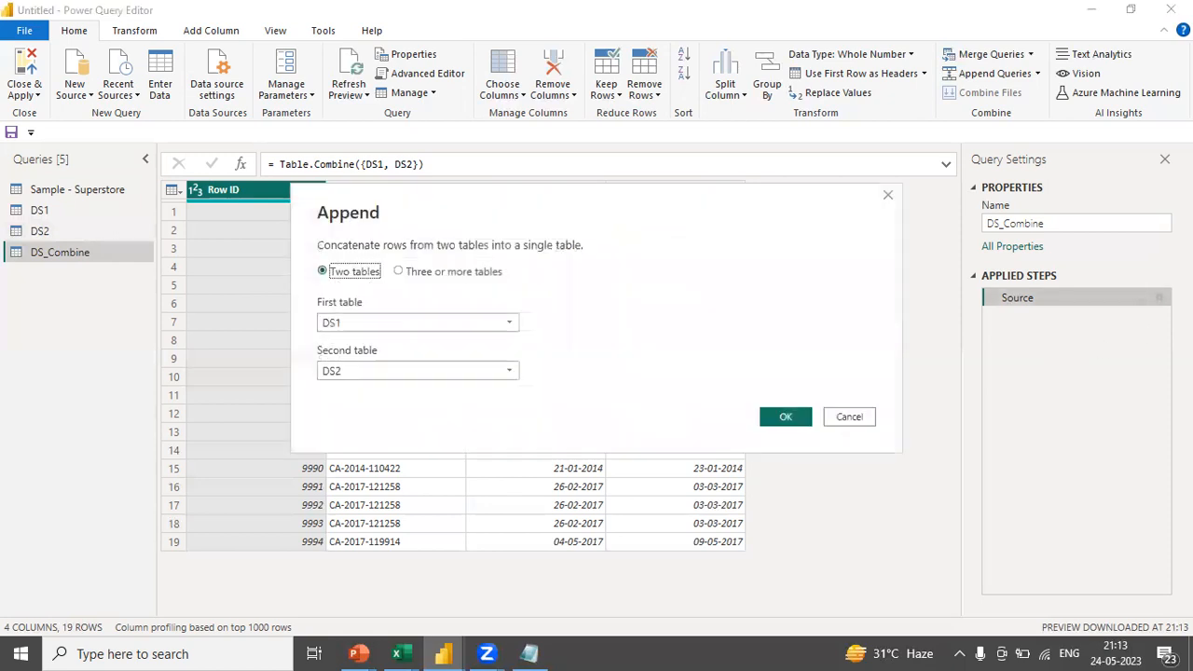
{"action": "left_click", "coordinate": [403, 272]}
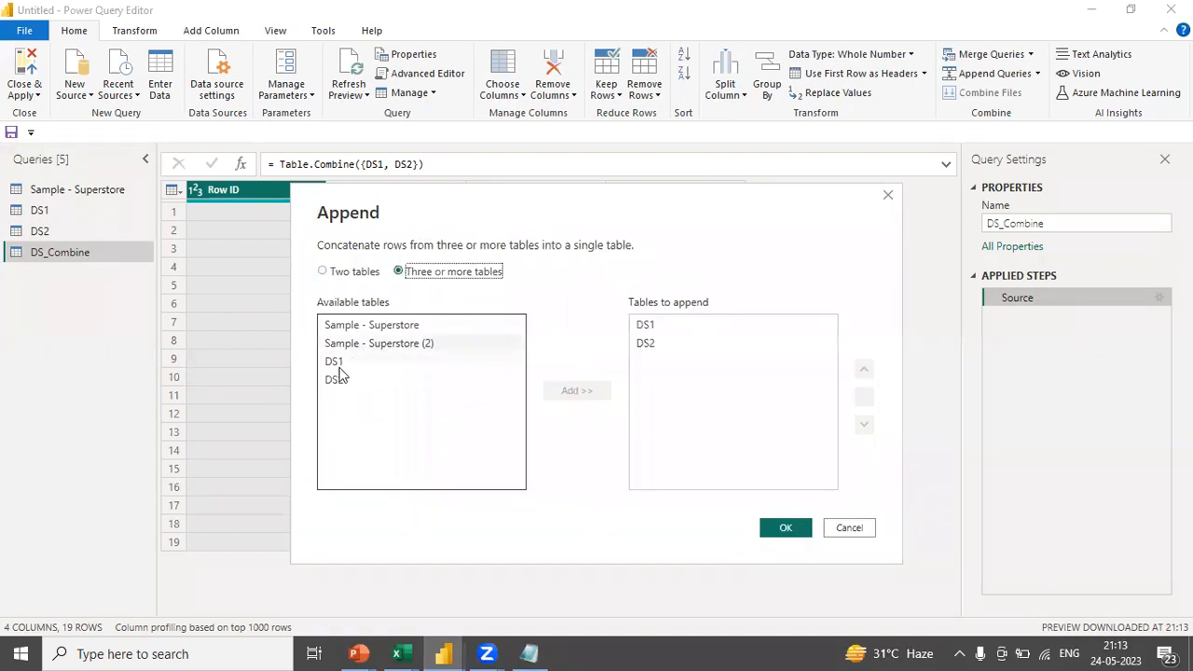
{"action": "left_click", "coordinate": [336, 361]}
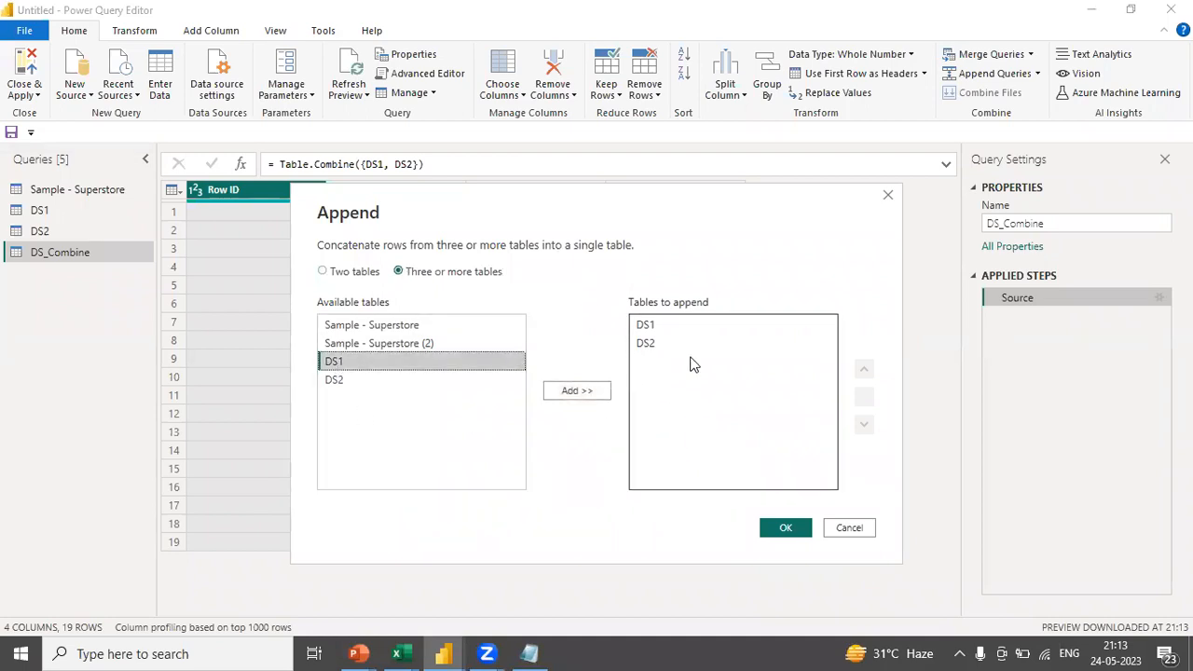
{"action": "left_click", "coordinate": [846, 528]}
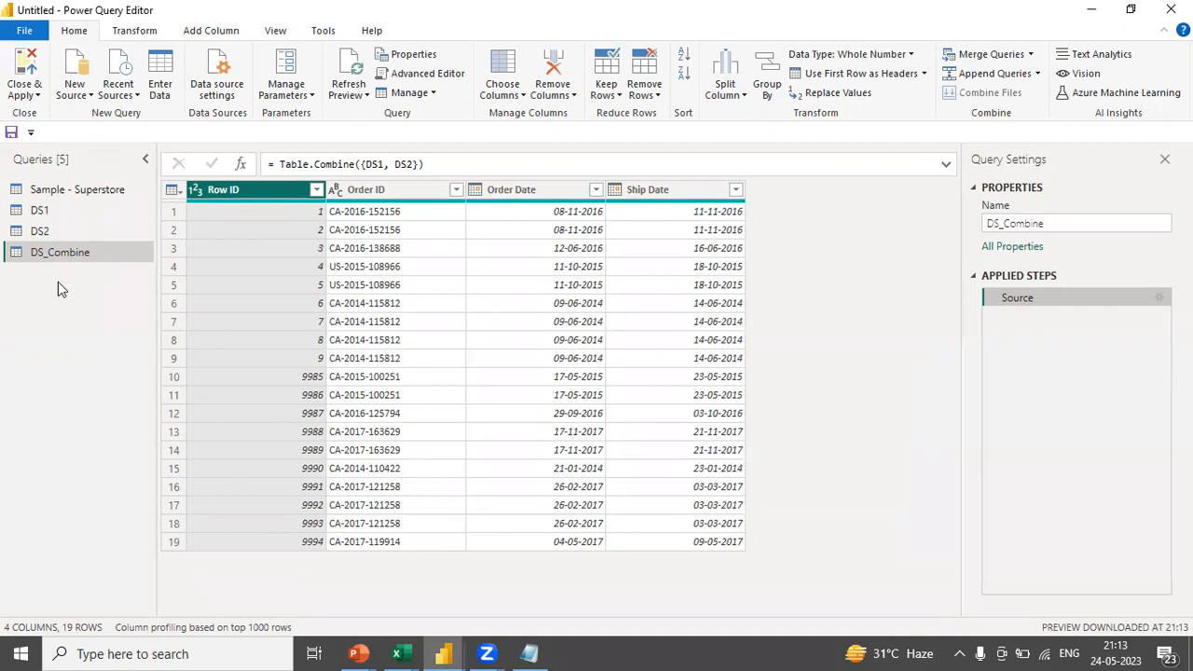
{"action": "left_click", "coordinate": [50, 193]}
{"action": "right_click", "coordinate": [52, 194]}
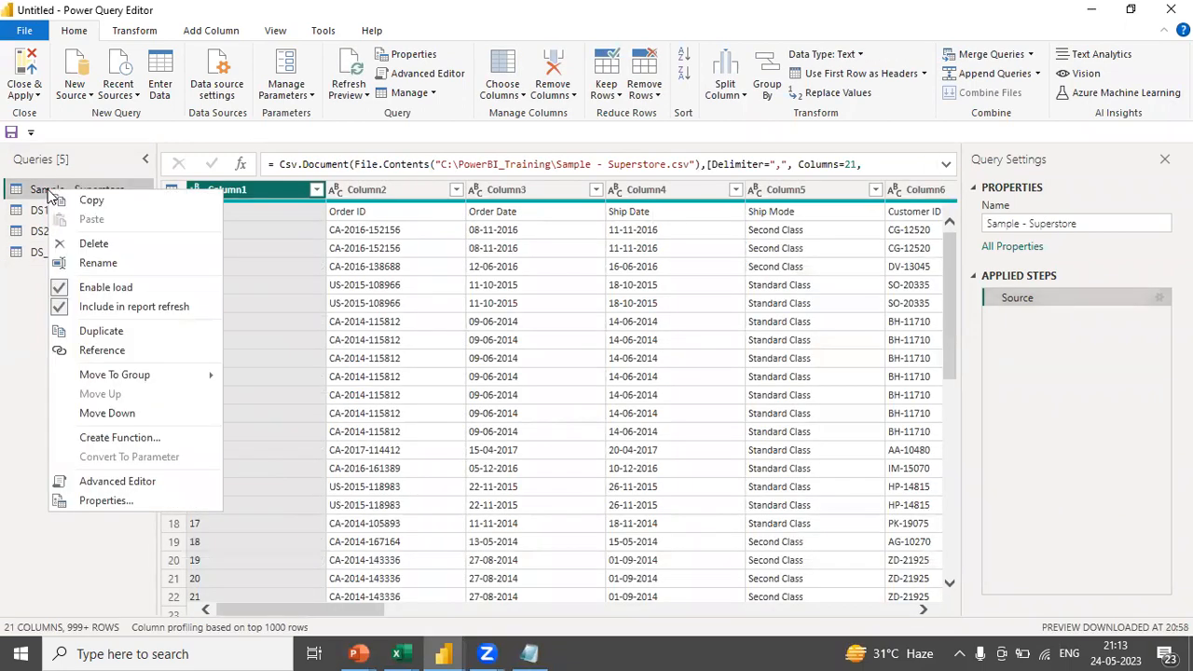
{"action": "left_click", "coordinate": [13, 305]}
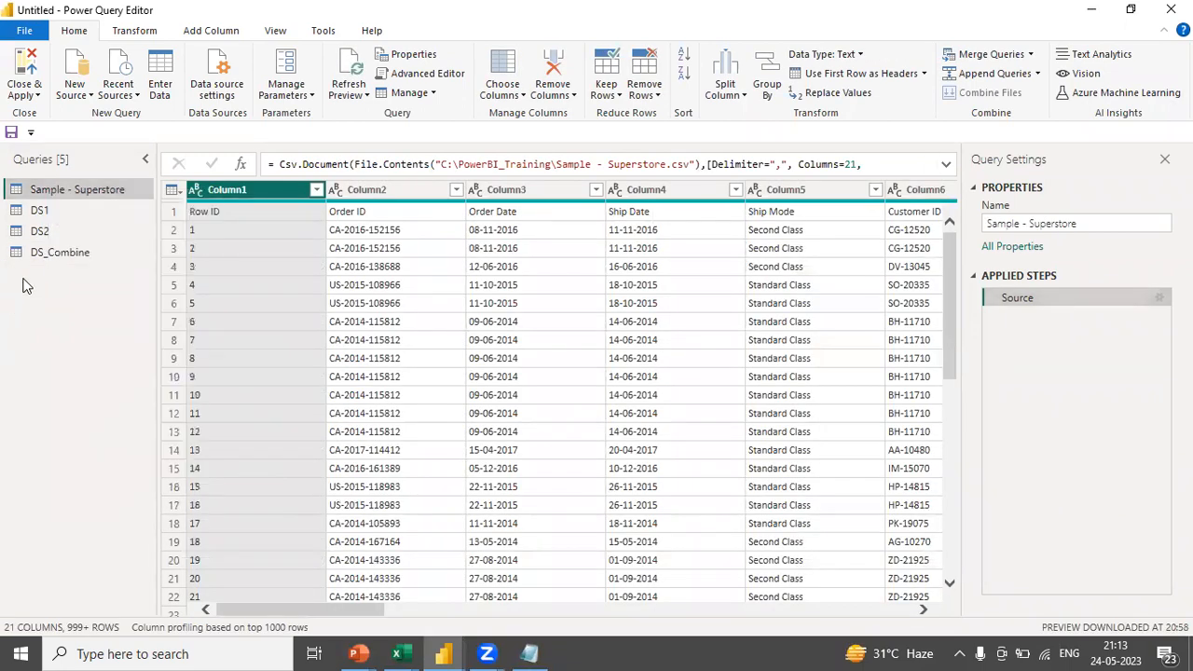
Duplicate the DS1 query and open the copy.
{"action": "left_click", "coordinate": [40, 212]}
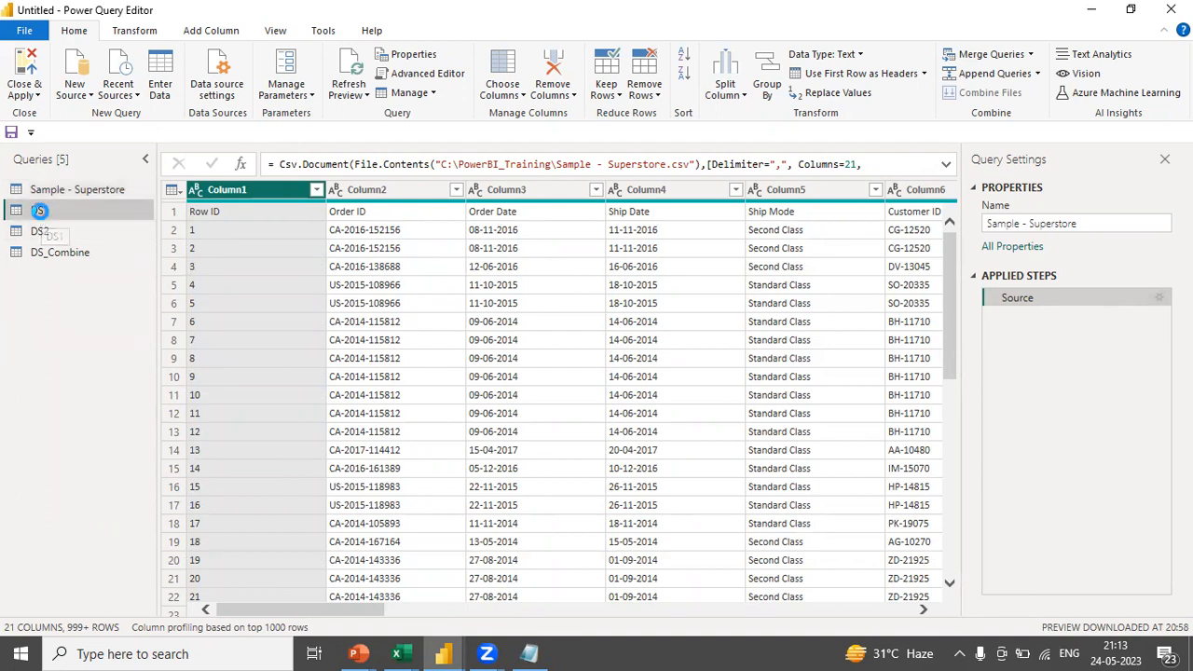
{"action": "right_click", "coordinate": [40, 212]}
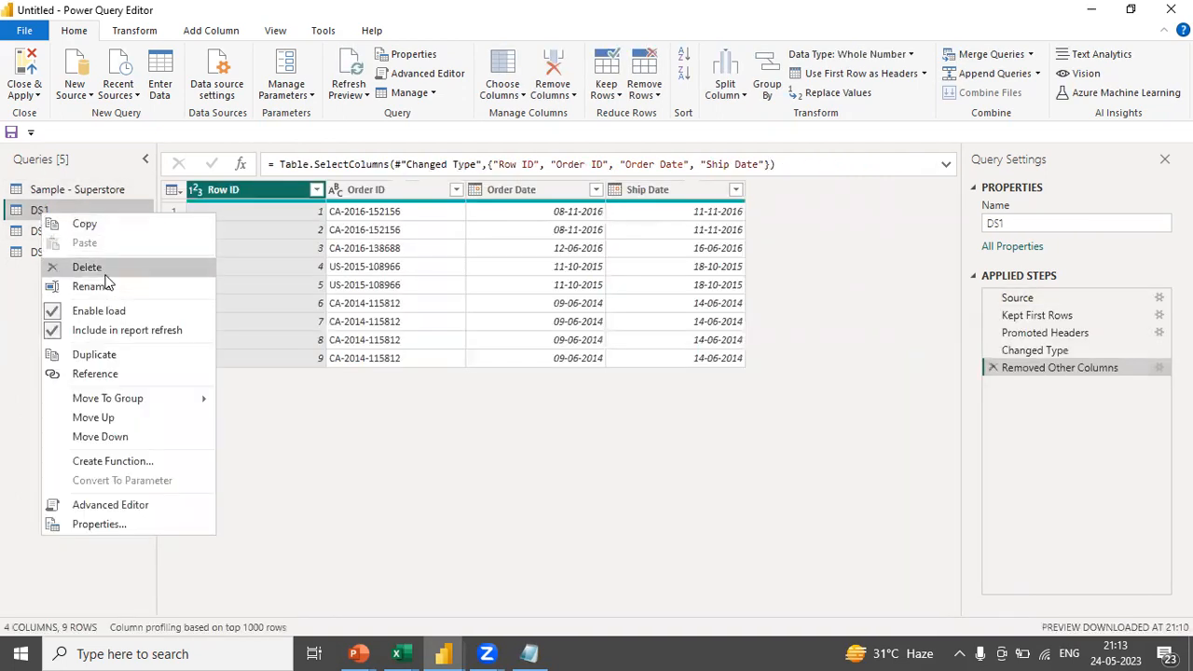
{"action": "left_click", "coordinate": [93, 355]}
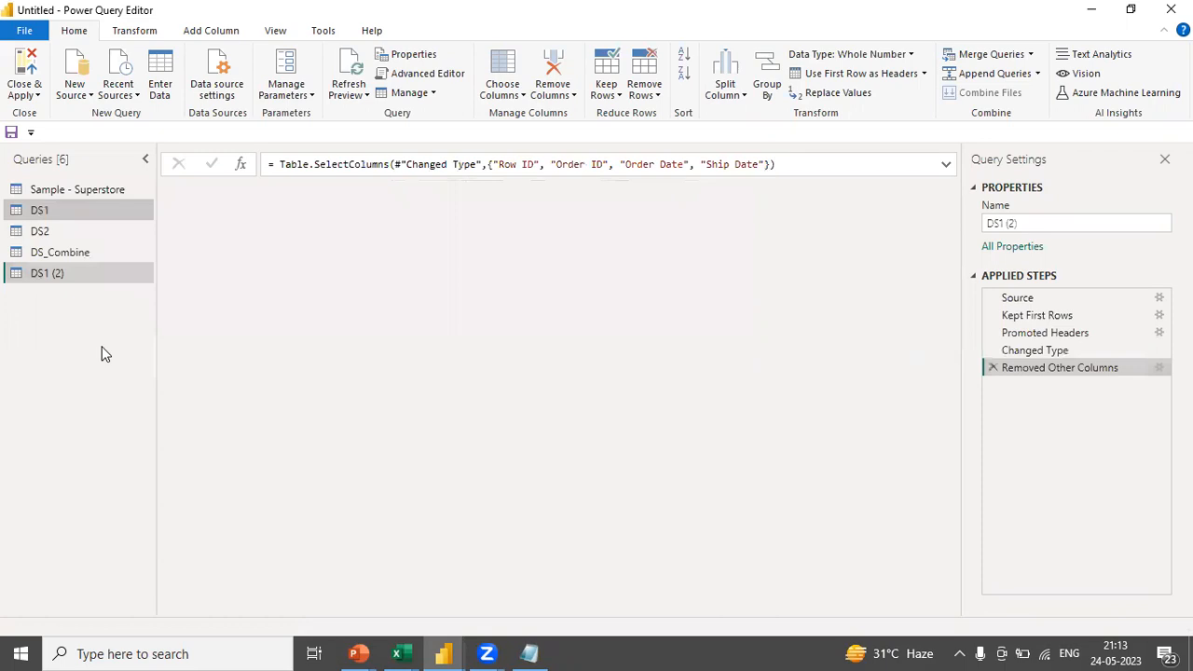
{"action": "left_click", "coordinate": [61, 255]}
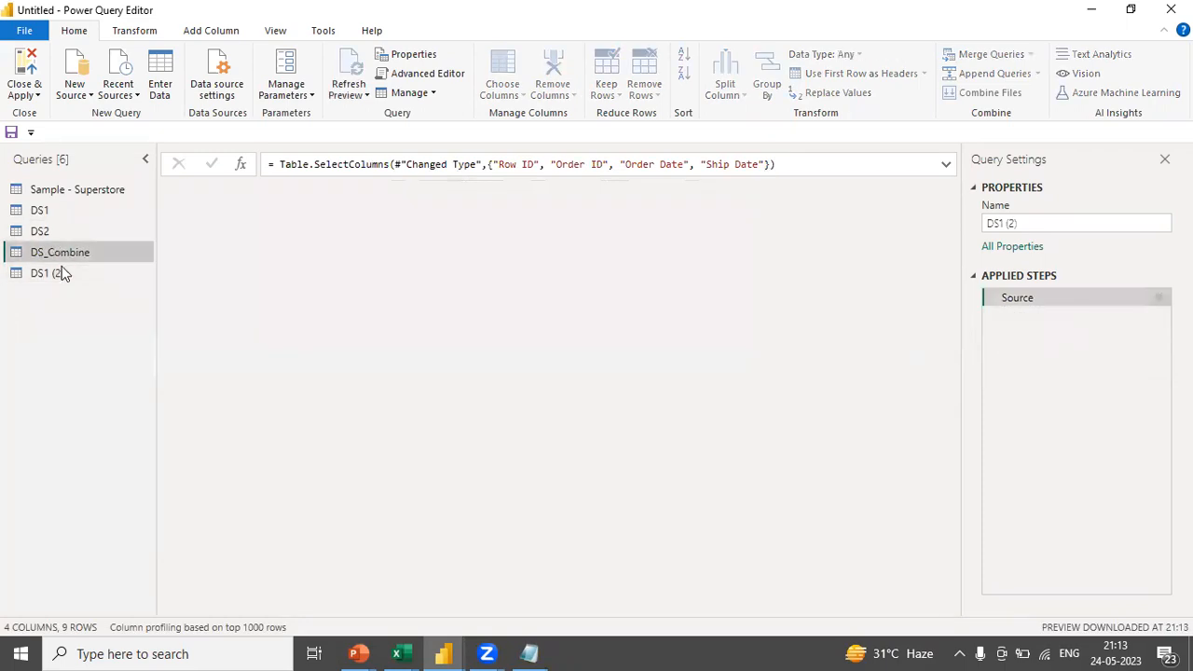
{"action": "left_click", "coordinate": [59, 276]}
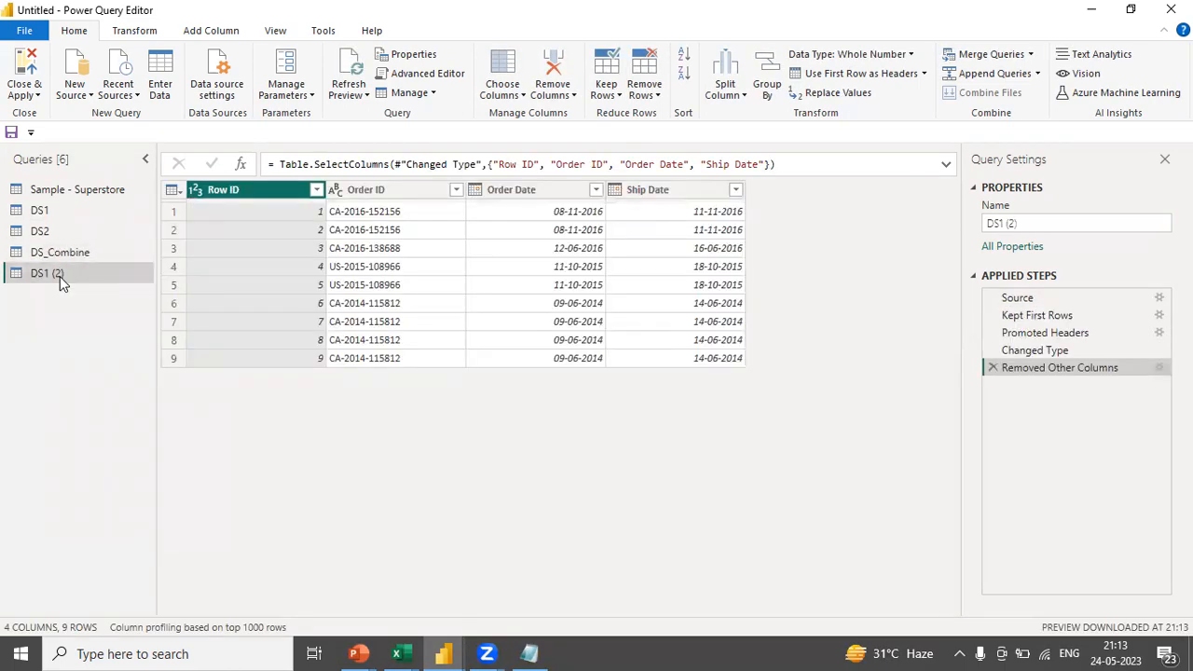
Rename the duplicated DS1 query as DS3.
{"action": "left_click", "coordinate": [1018, 224]}
{"action": "key", "text": "ctrl+a"}
{"action": "type", "text": "DS2"}
{"action": "key", "text": "BackSpace"}
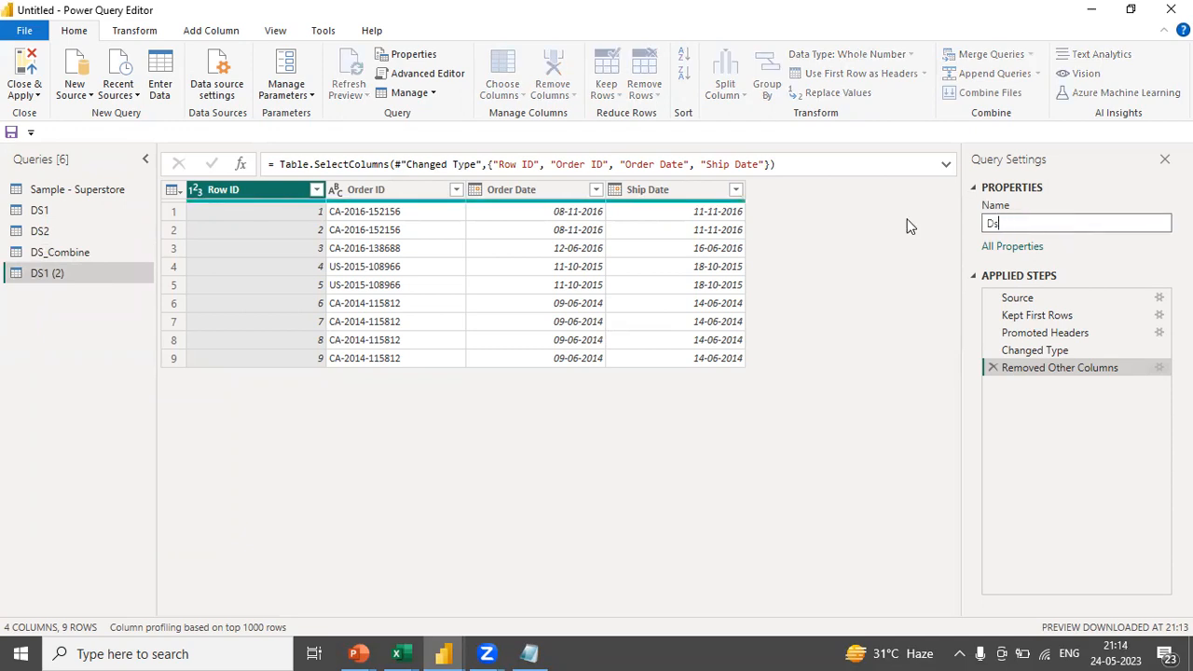
{"action": "type", "text": "@"}
{"action": "key", "text": "BackSpace"}
{"action": "type", "text": "3"}
{"action": "left_click", "coordinate": [116, 323]}
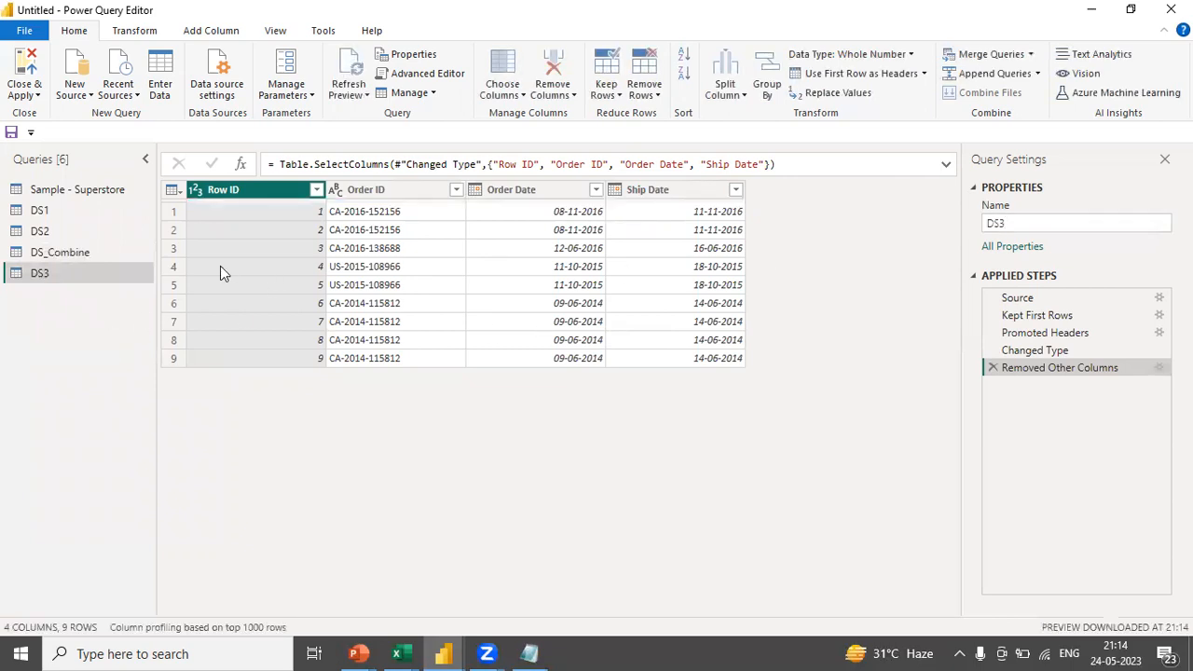
Delete the DS_Combine query and confirm the deletion.
{"action": "left_click", "coordinate": [70, 252]}
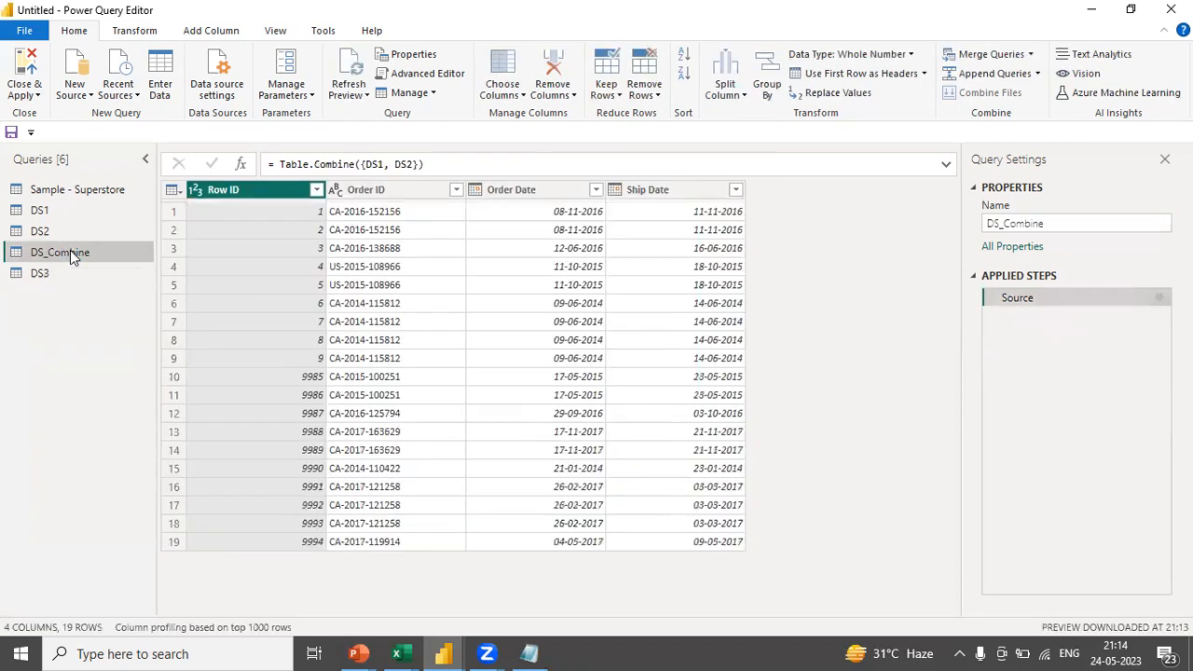
{"action": "right_click", "coordinate": [70, 252]}
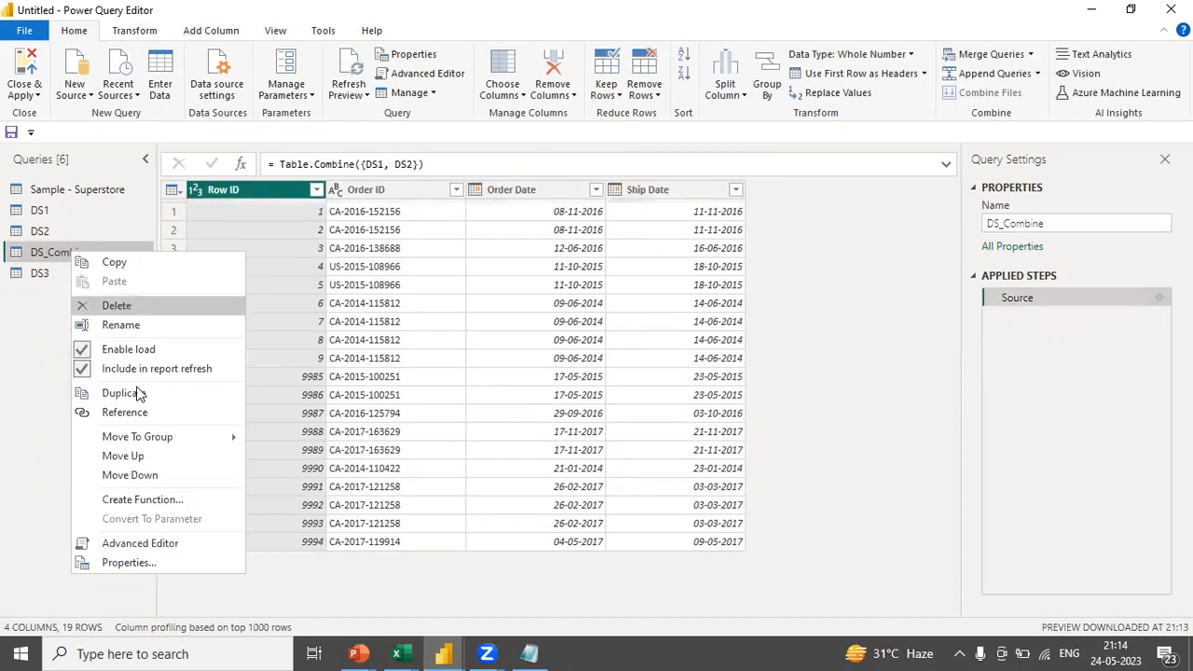
{"action": "left_click", "coordinate": [125, 308]}
{"action": "left_click", "coordinate": [668, 361]}
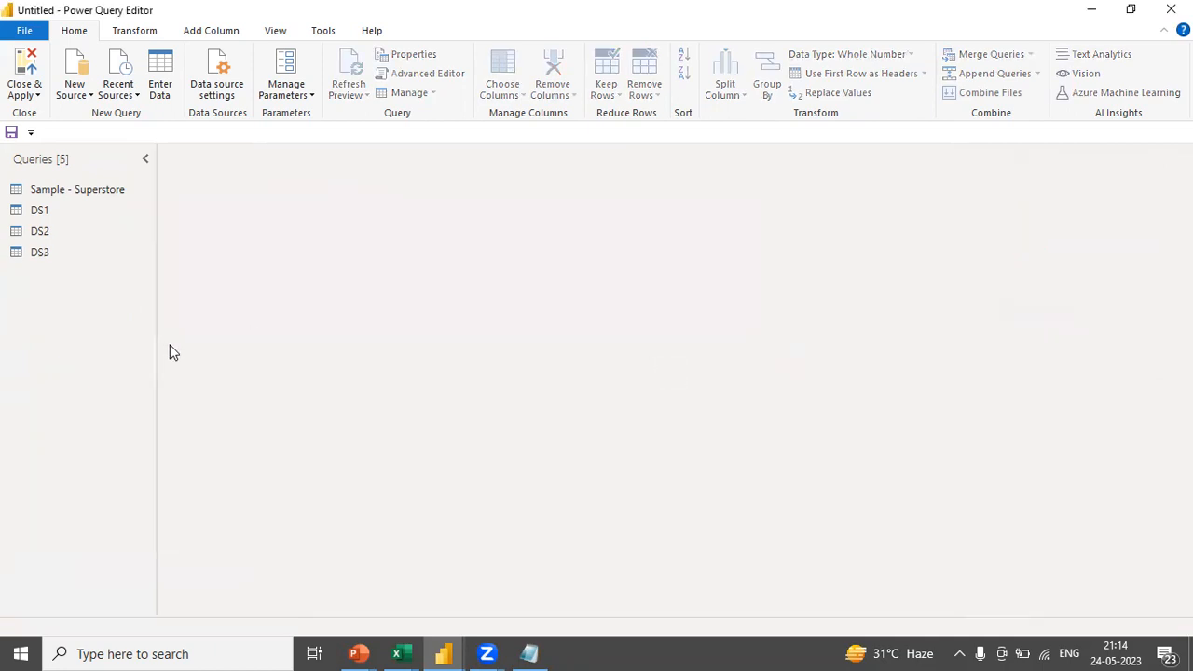
Review the data in the DS1, DS2 and DS3 queries one after another.
{"action": "left_click", "coordinate": [39, 211]}
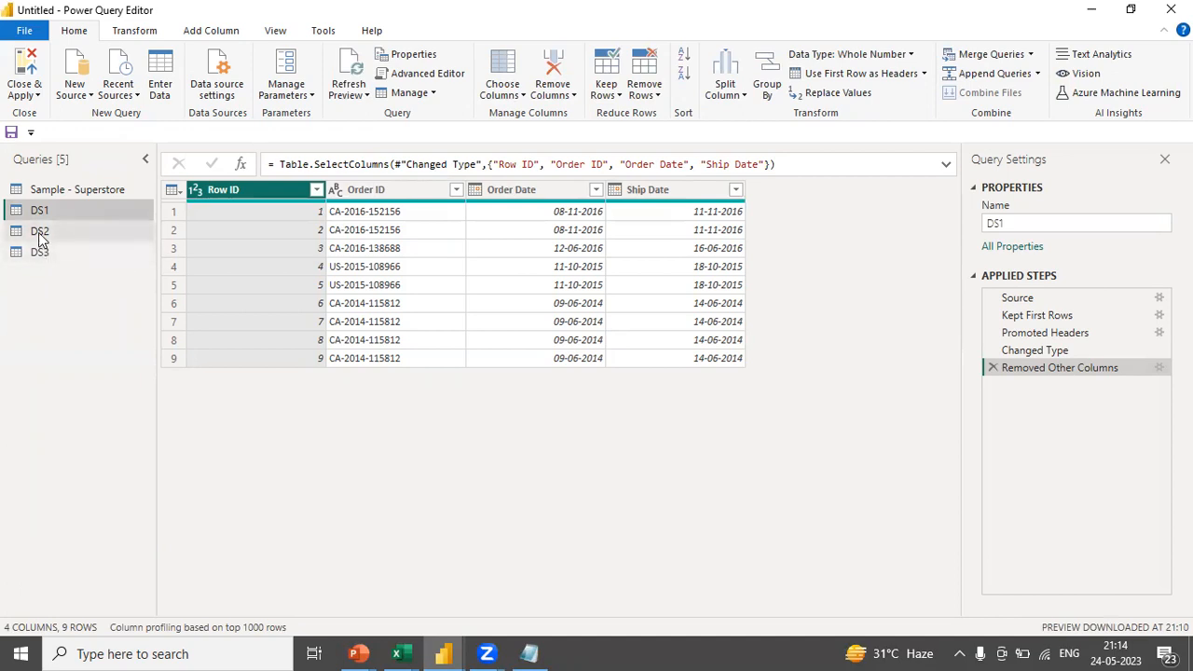
{"action": "left_click", "coordinate": [40, 231]}
{"action": "left_click", "coordinate": [39, 254]}
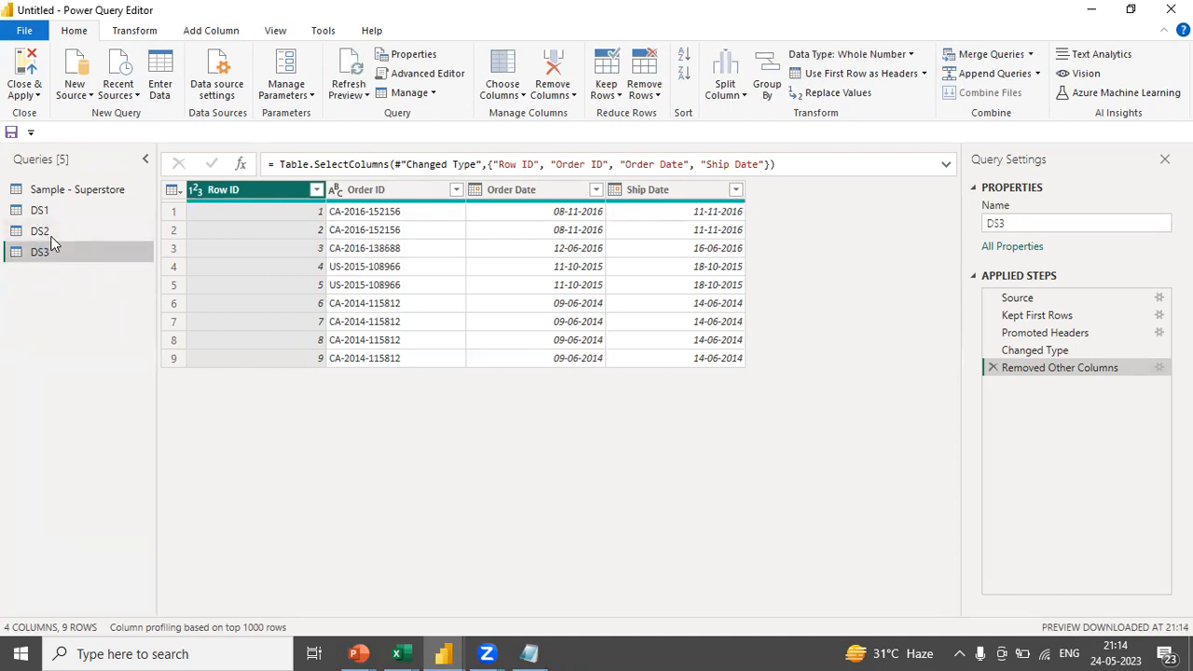
Append the DS1, DS2 and DS3 queries as a new query using the three or more tables option, and look through the combined rows.
{"action": "left_click", "coordinate": [37, 213]}
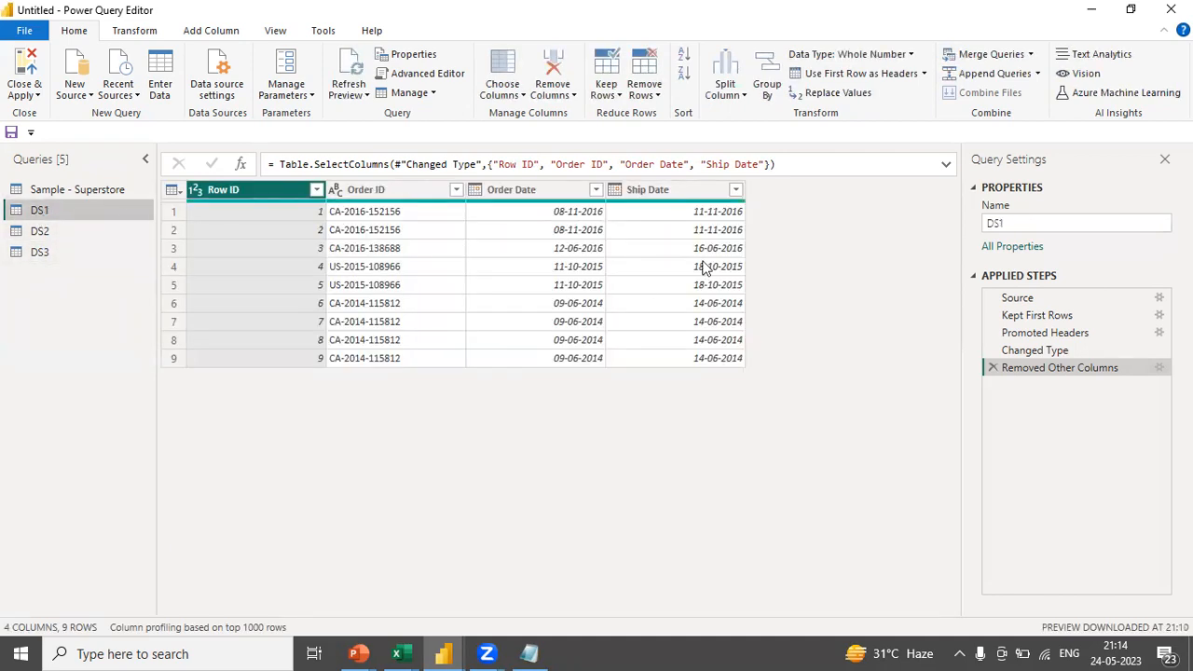
{"action": "left_click", "coordinate": [1036, 74]}
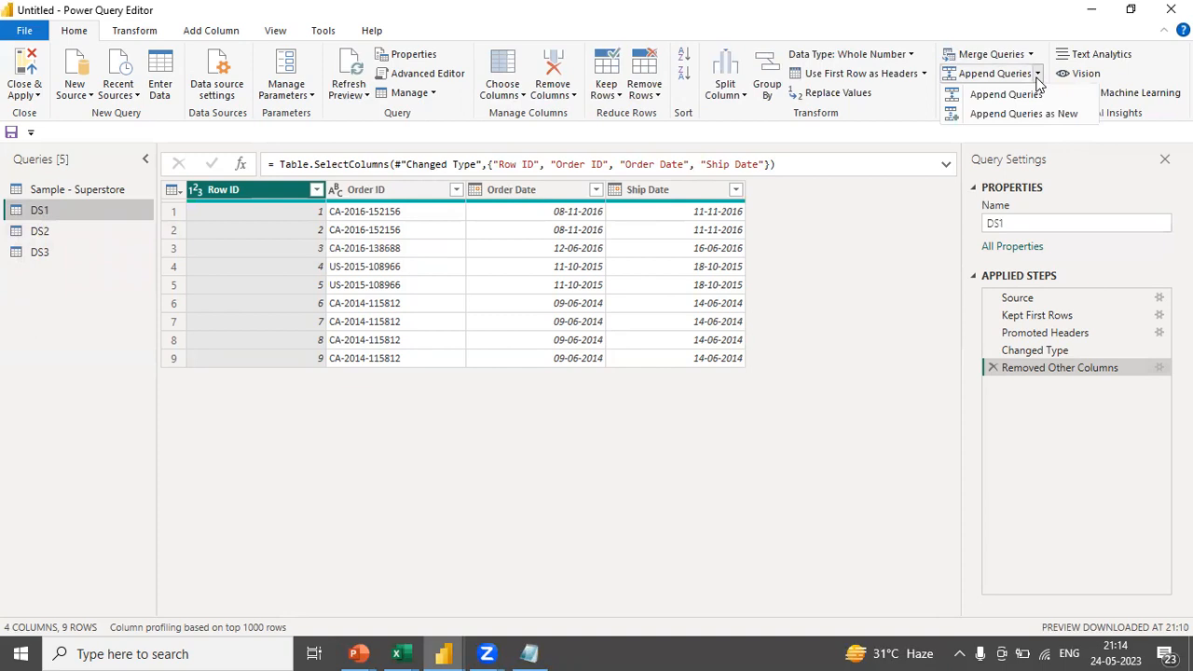
{"action": "left_click", "coordinate": [1038, 113]}
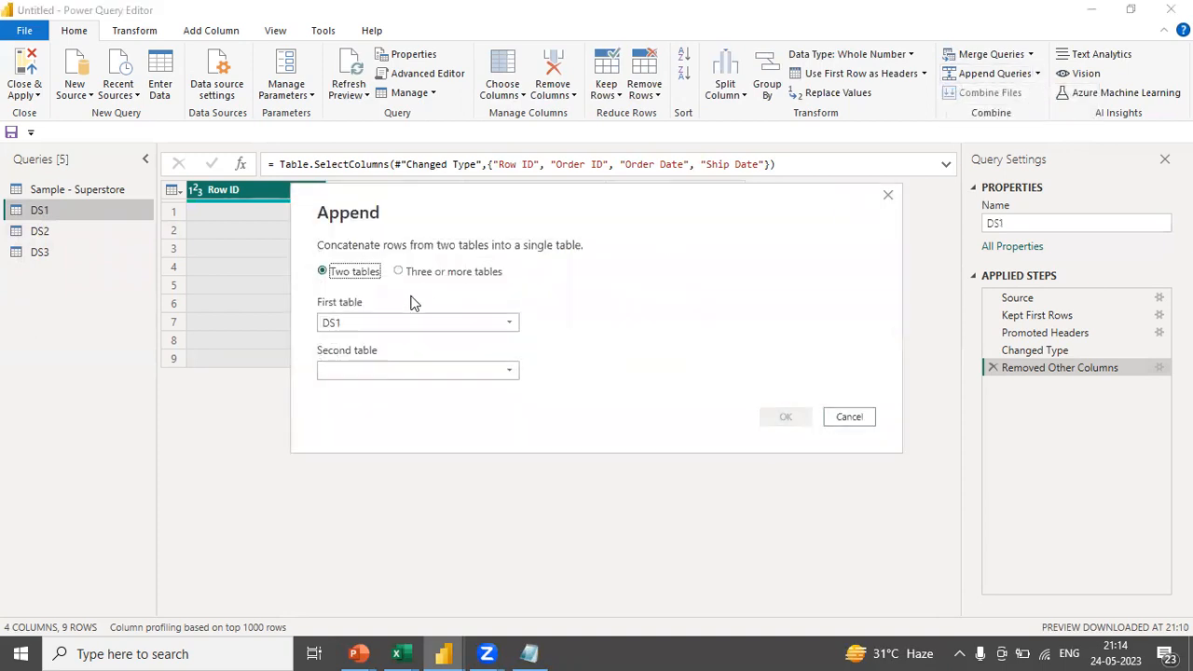
{"action": "left_click", "coordinate": [399, 271]}
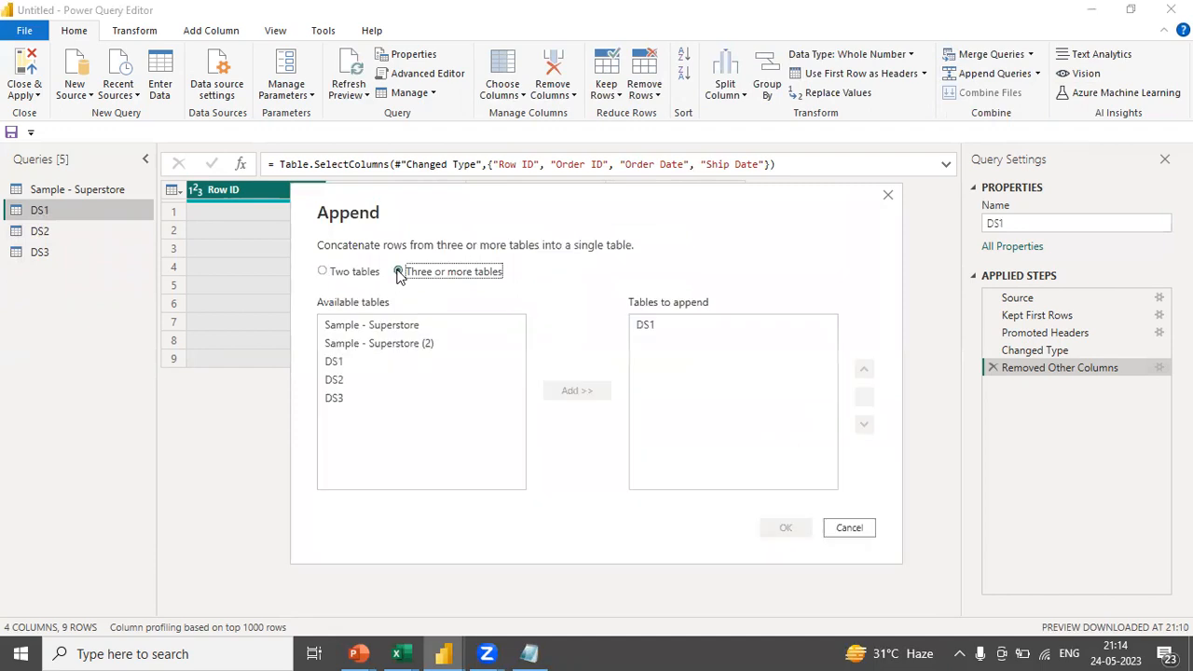
{"action": "left_click", "coordinate": [345, 363]}
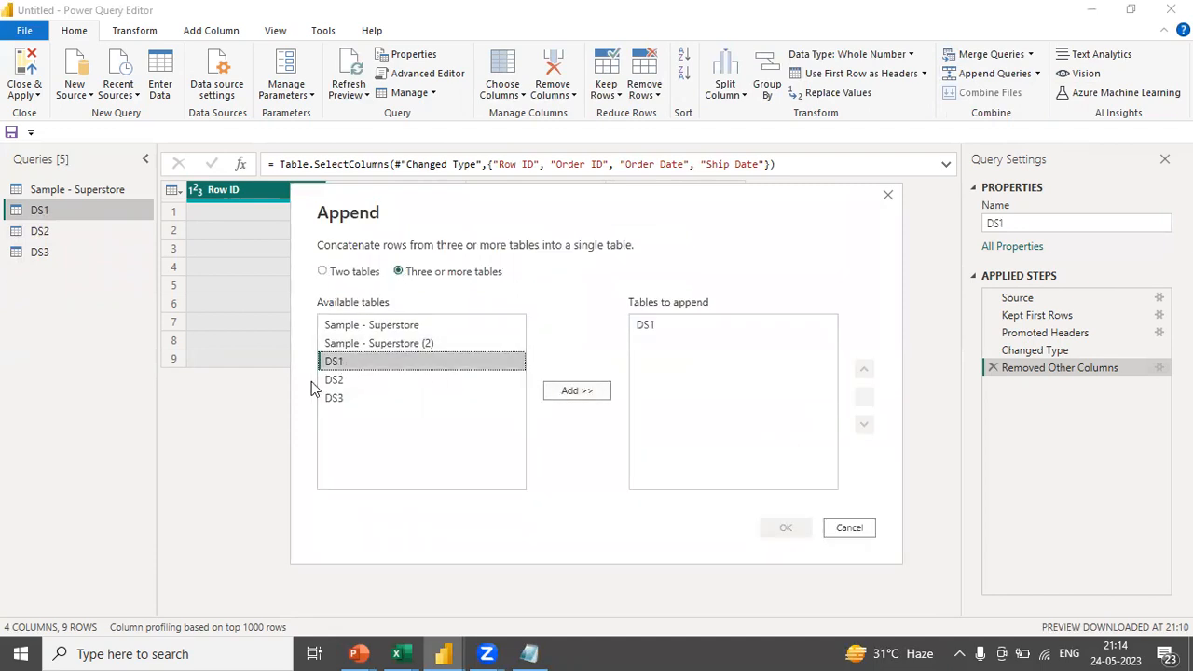
{"action": "left_click", "coordinate": [331, 383]}
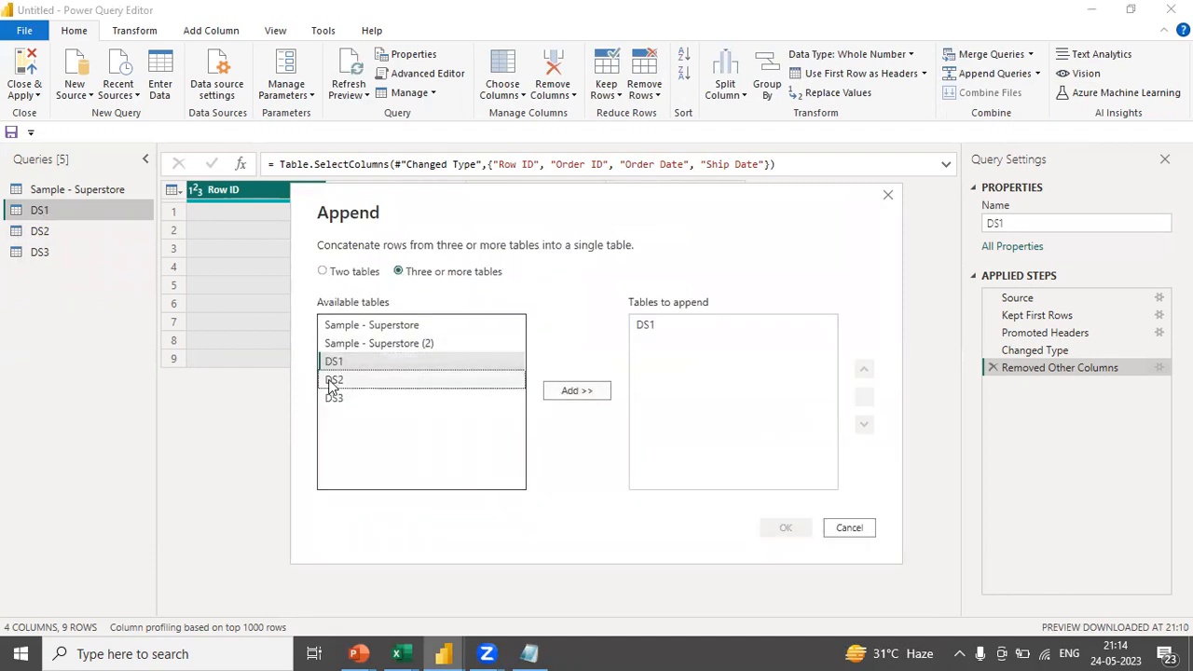
{"action": "left_click", "coordinate": [581, 393]}
{"action": "left_click", "coordinate": [354, 401]}
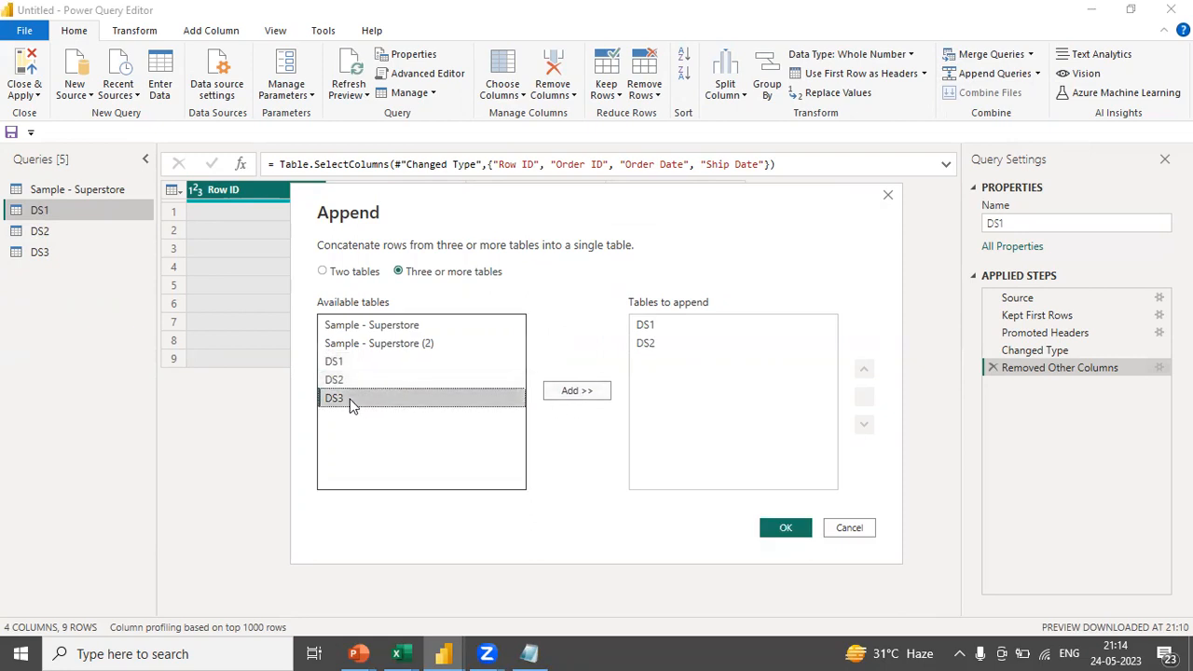
{"action": "left_click", "coordinate": [575, 393]}
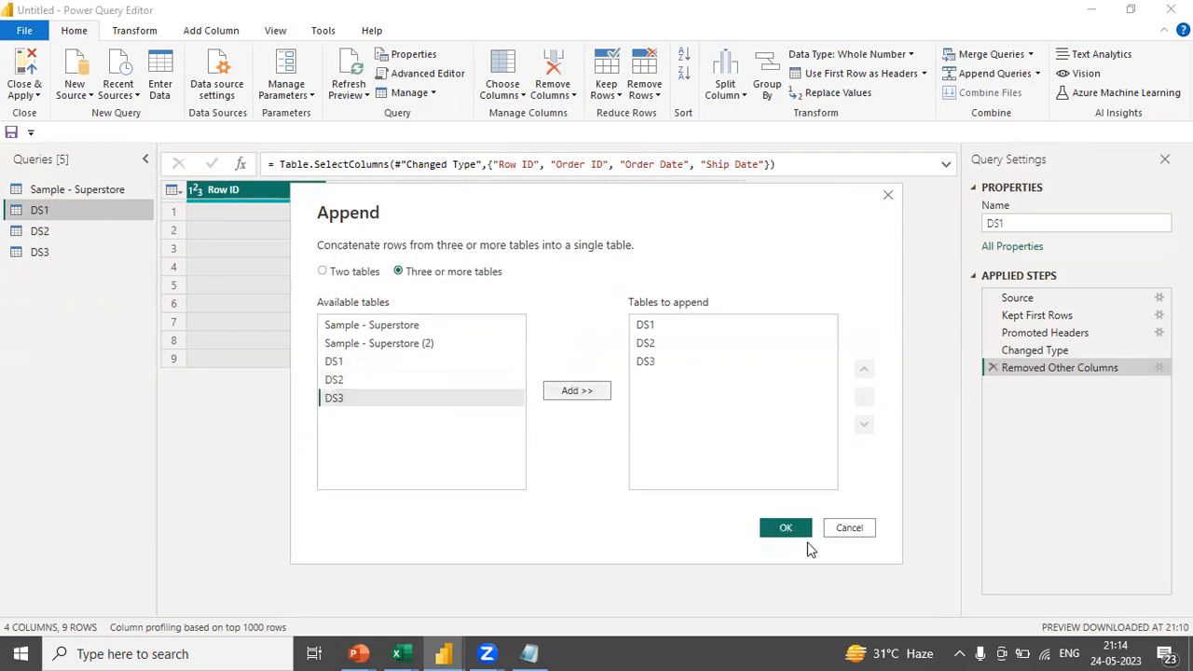
{"action": "left_click", "coordinate": [785, 529]}
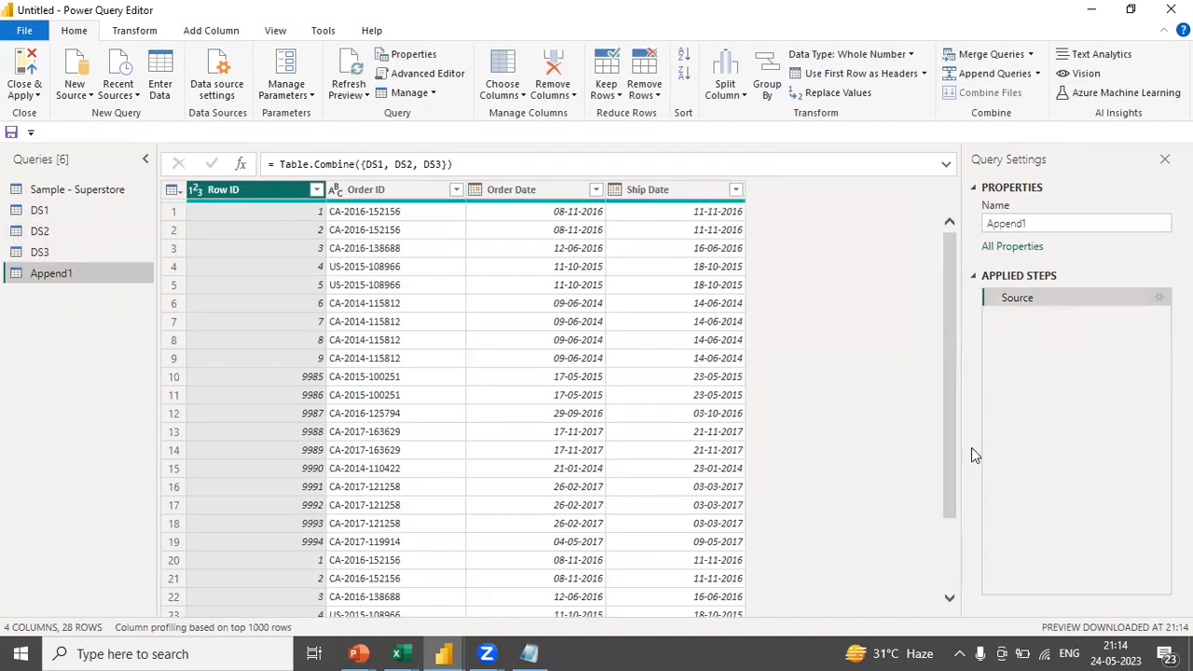
{"action": "left_click_drag", "start_coordinate": [952, 443], "coordinate": [978, 295]}
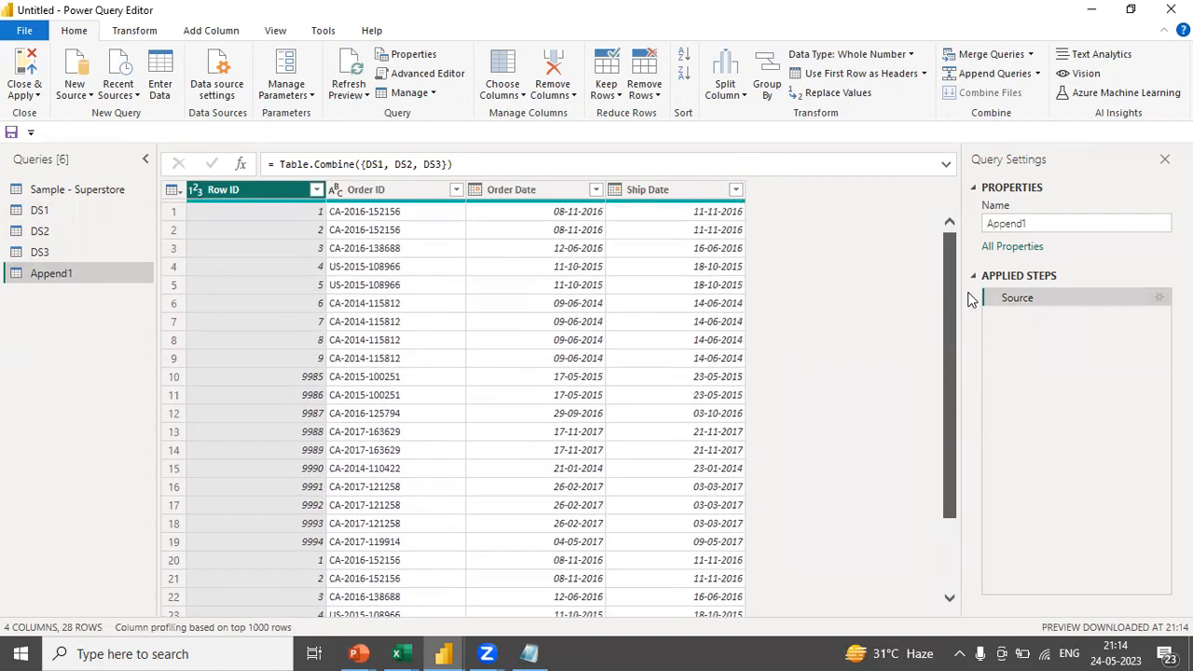
Rename the appended query as DS_Combine.
{"action": "left_click", "coordinate": [782, 93]}
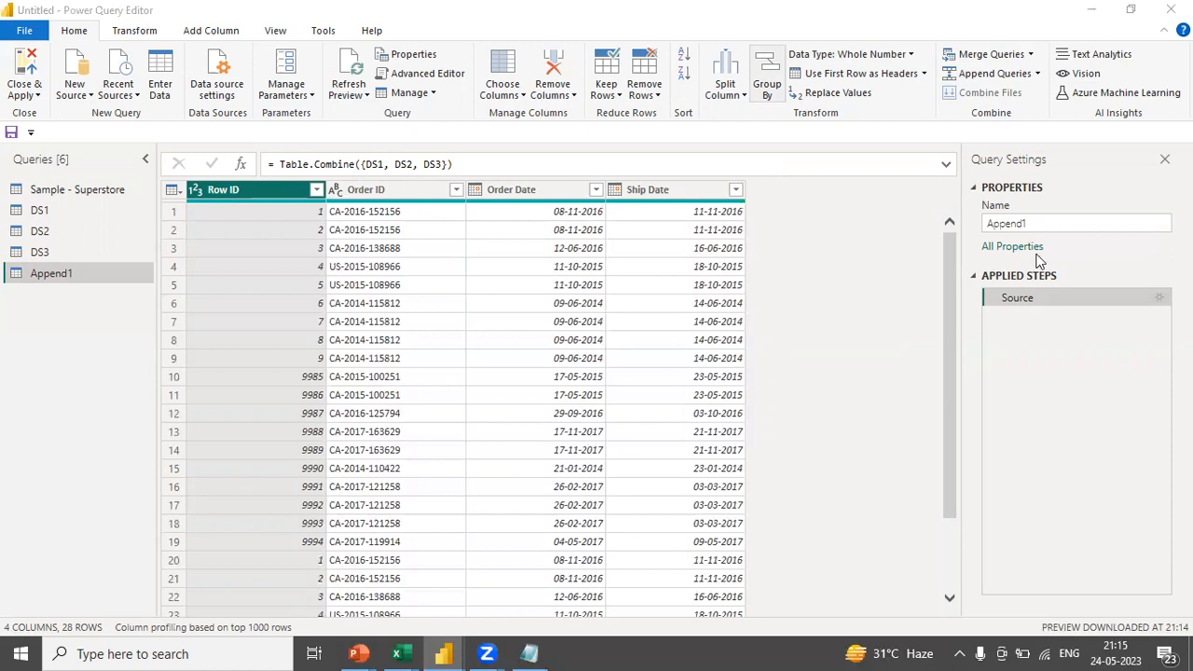
{"action": "left_click", "coordinate": [996, 222]}
{"action": "key", "text": "ctrl+a"}
{"action": "type", "text": "DS"}
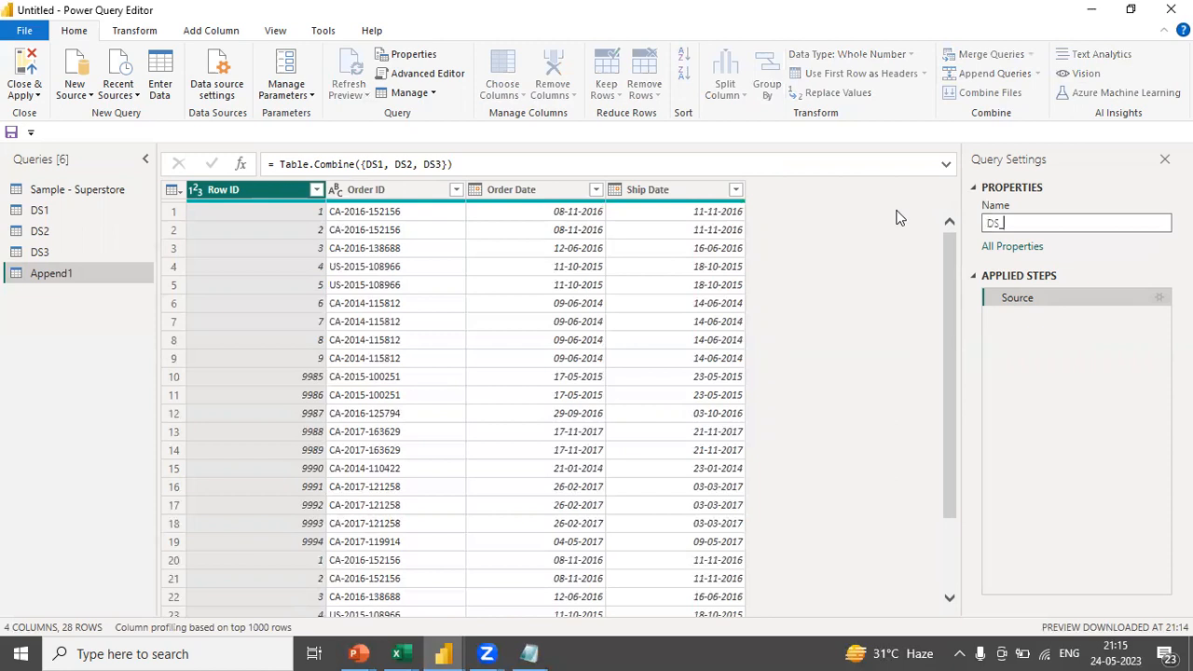
{"action": "type", "text": "_Combine"}
{"action": "key", "text": "Return"}
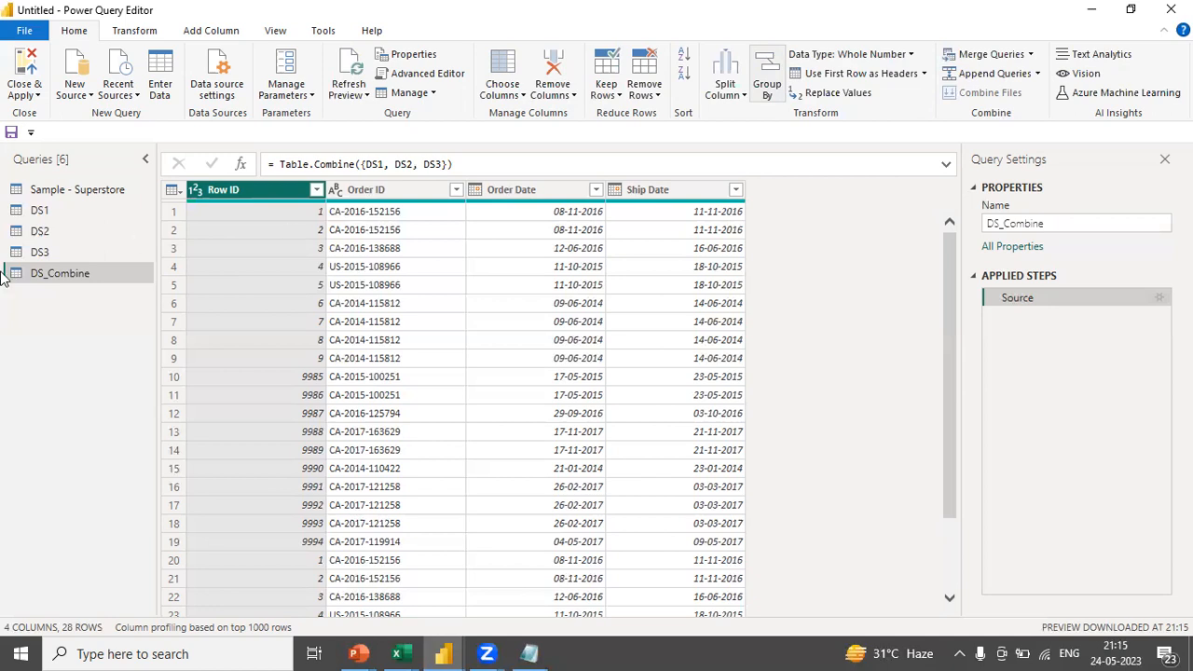
Start a new SQL Server database source and launch Microsoft SQL Server Management Studio 18.
{"action": "left_click", "coordinate": [88, 95]}
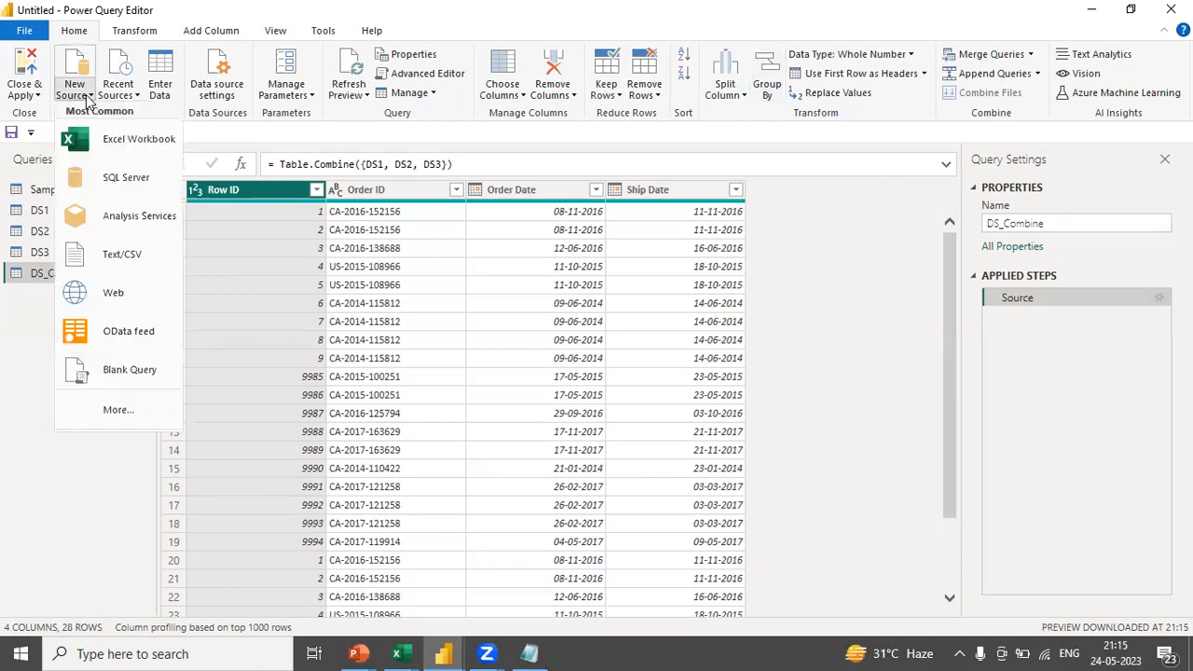
{"action": "left_click", "coordinate": [124, 179]}
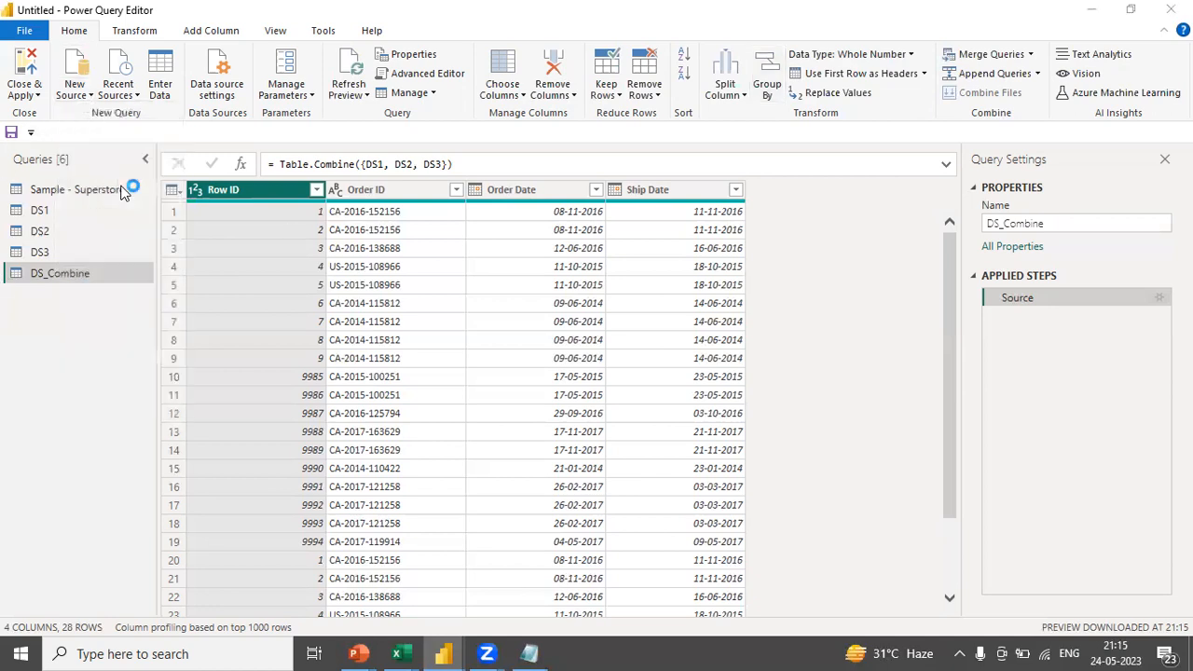
{"action": "left_click", "coordinate": [138, 654]}
{"action": "type", "text": "sql"}
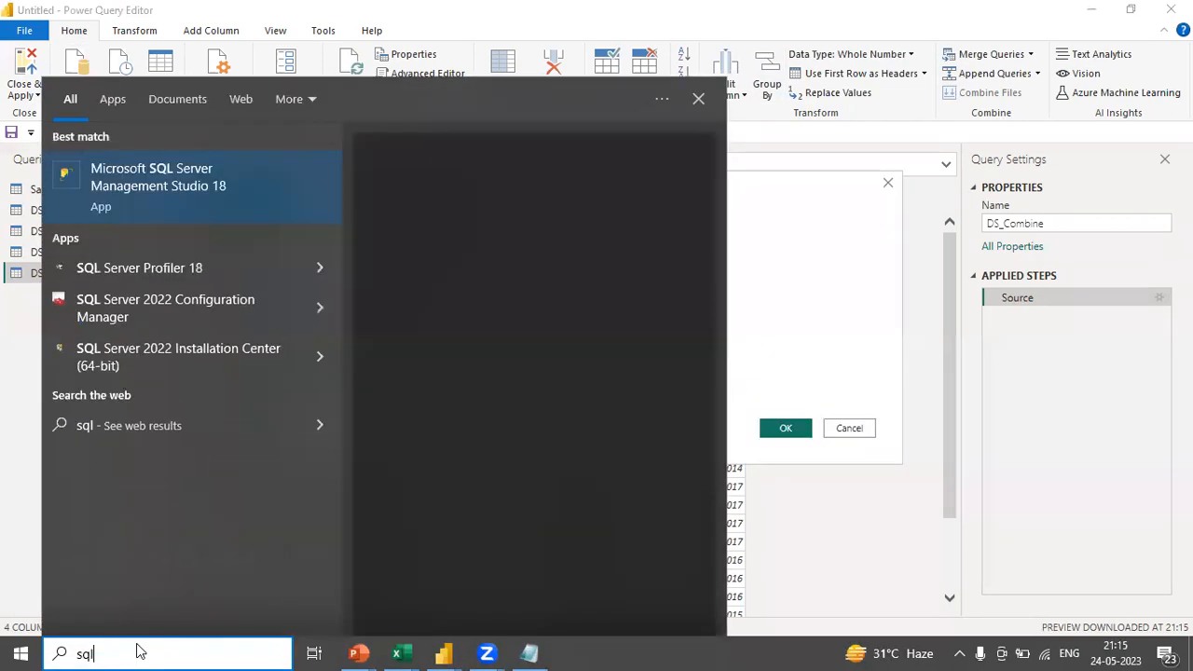
{"action": "left_click", "coordinate": [171, 184]}
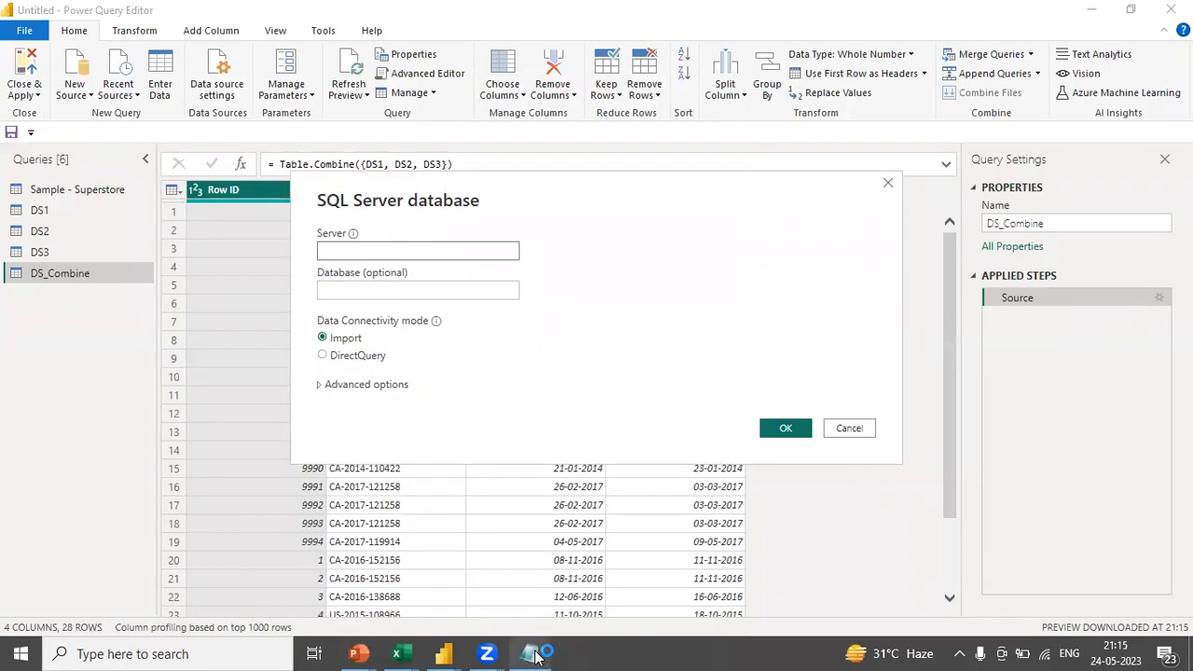
Open a blank Notepad document, close the duplicate Notepad window, and reposition the remaining one.
{"action": "mouse_move", "coordinate": [536, 657]}
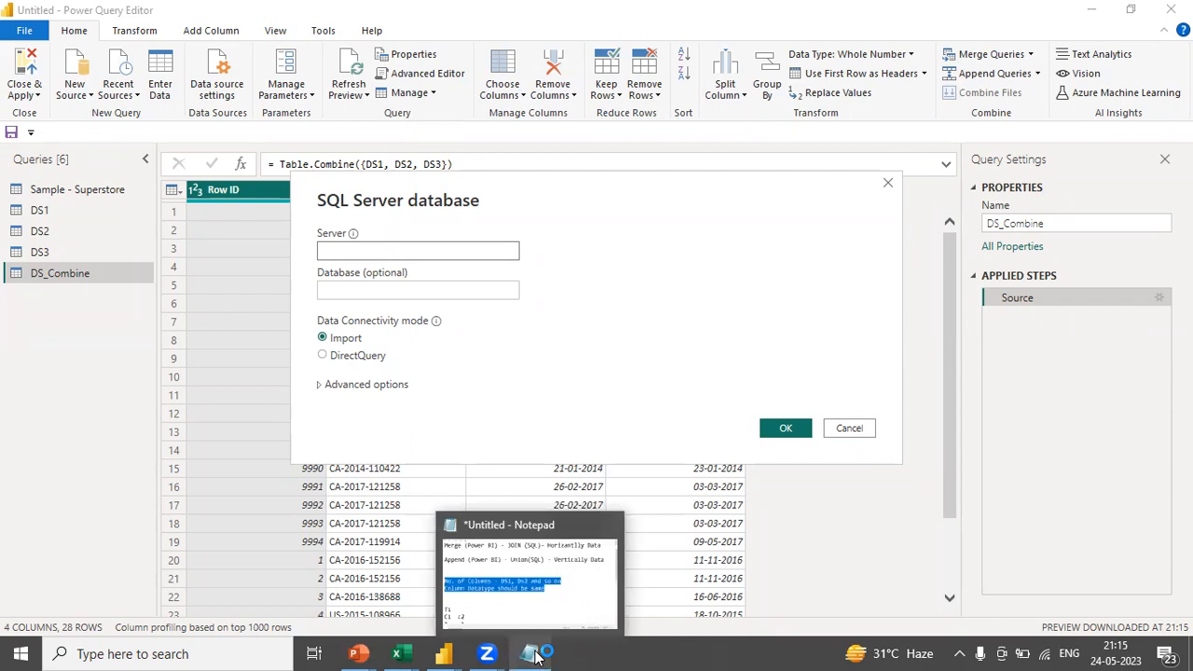
{"action": "left_click", "coordinate": [222, 653]}
{"action": "type", "text": "note"}
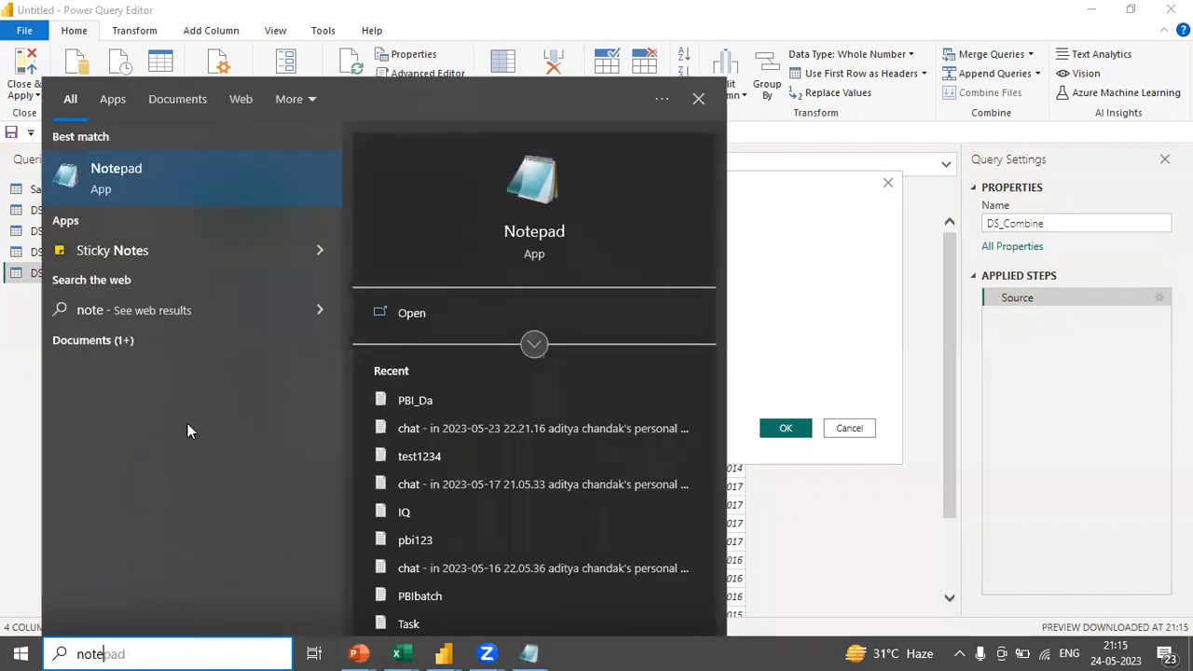
{"action": "left_click", "coordinate": [184, 169]}
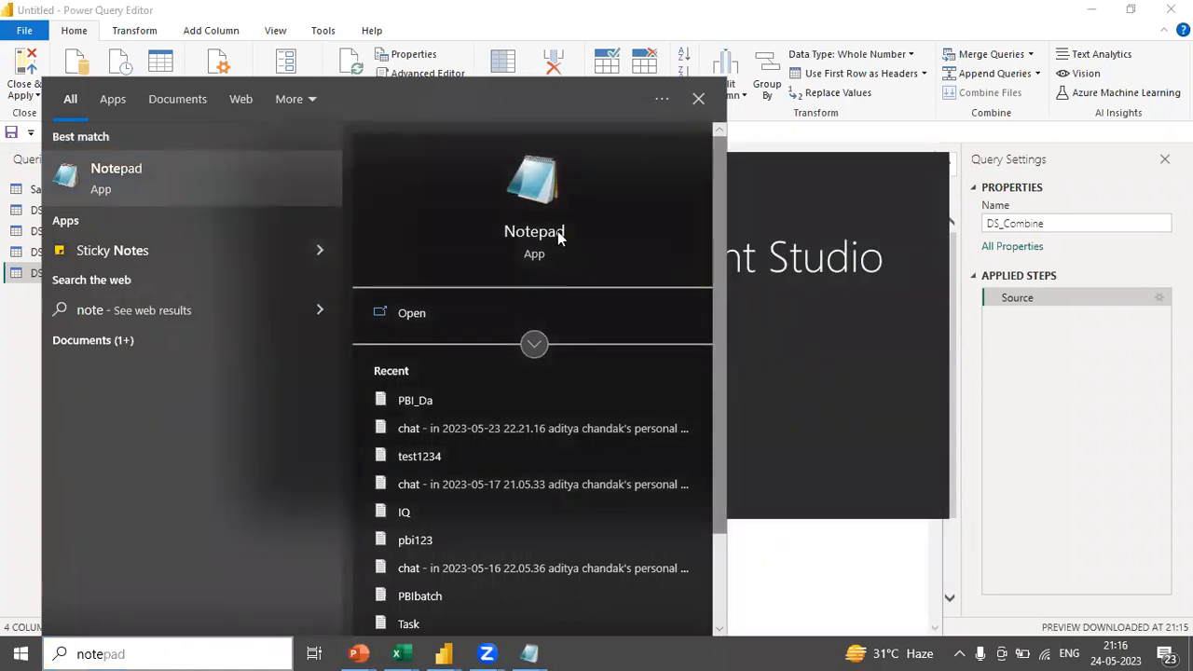
{"action": "left_click", "coordinate": [180, 182]}
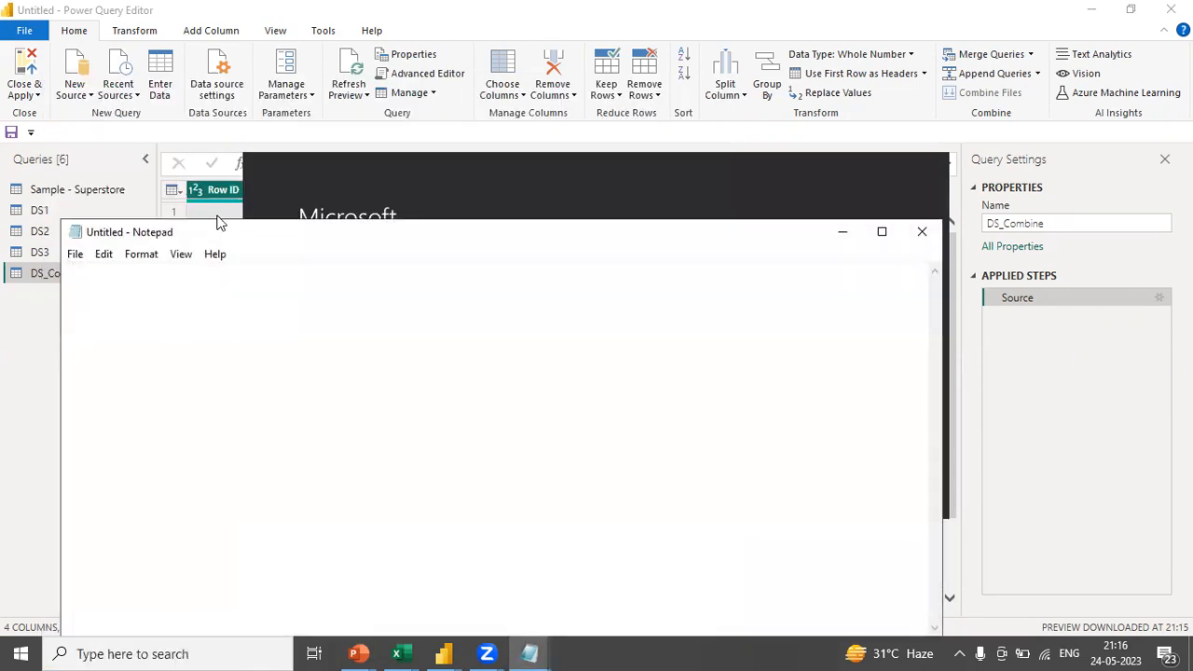
{"action": "left_click", "coordinate": [882, 233]}
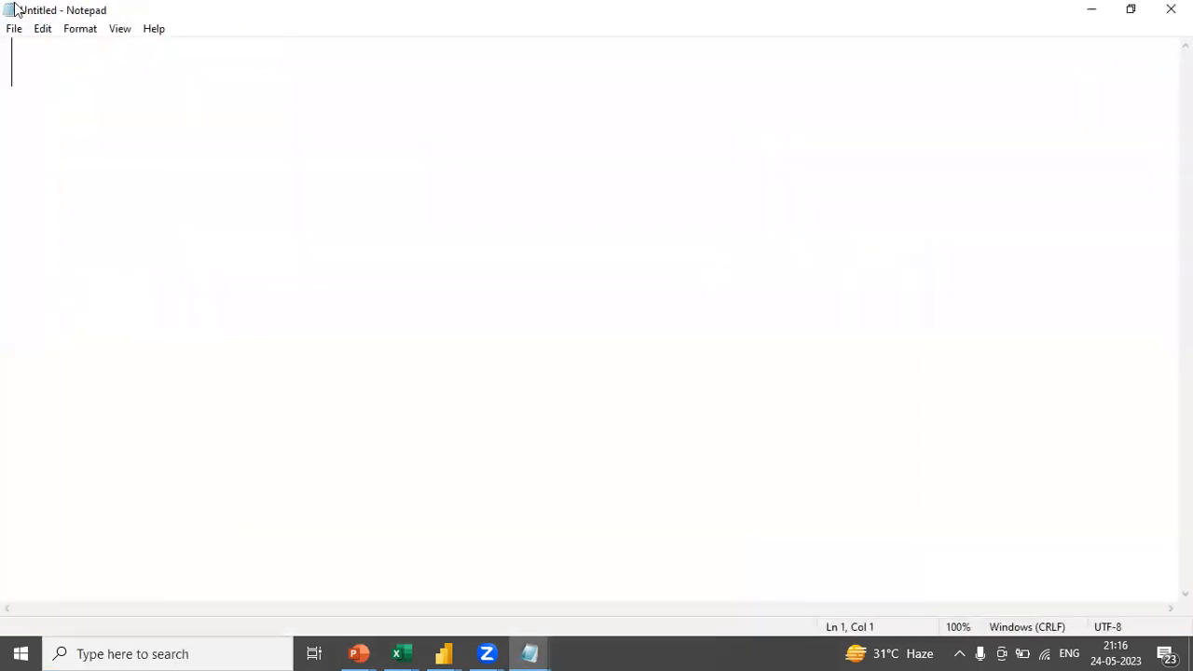
{"action": "left_click_drag", "start_coordinate": [155, 19], "coordinate": [321, 220]}
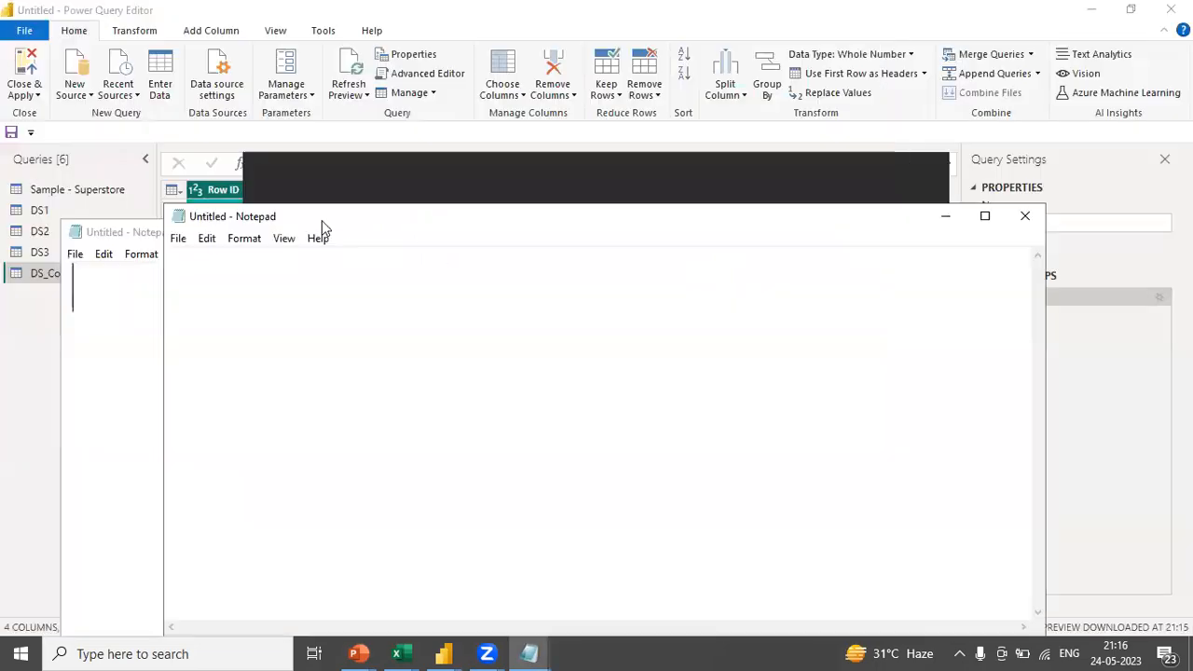
{"action": "left_click", "coordinate": [1021, 215]}
{"action": "left_click_drag", "start_coordinate": [512, 241], "coordinate": [581, 190]}
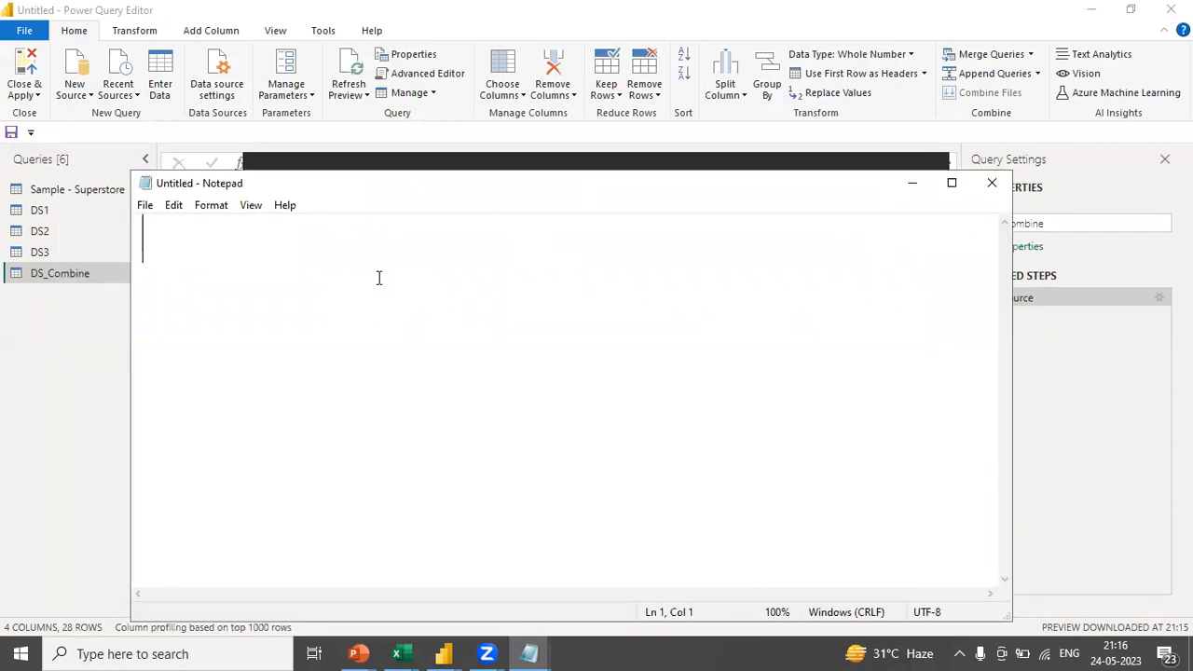
Write the table title "Emp" in Notepad and, below a blank line, the column headings "eid ename...".
{"action": "type", "text": "E"}
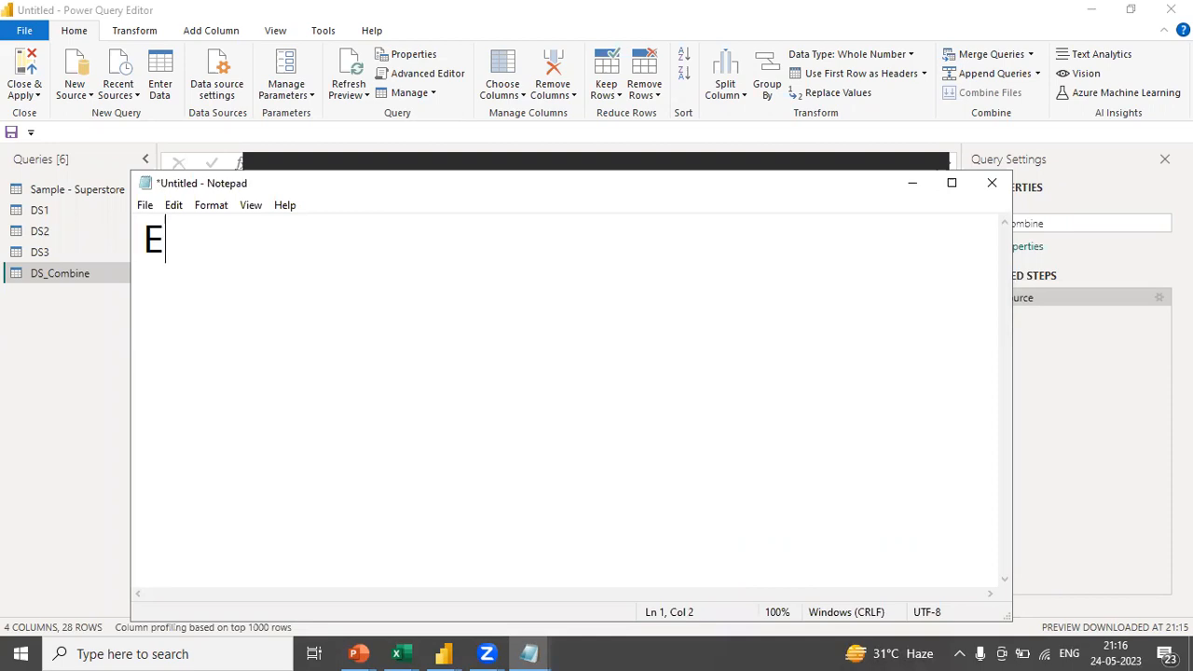
{"action": "type", "text": "mp"}
{"action": "key", "text": "Return"}
{"action": "key", "text": "Return"}
{"action": "type", "text": "eid  e"}
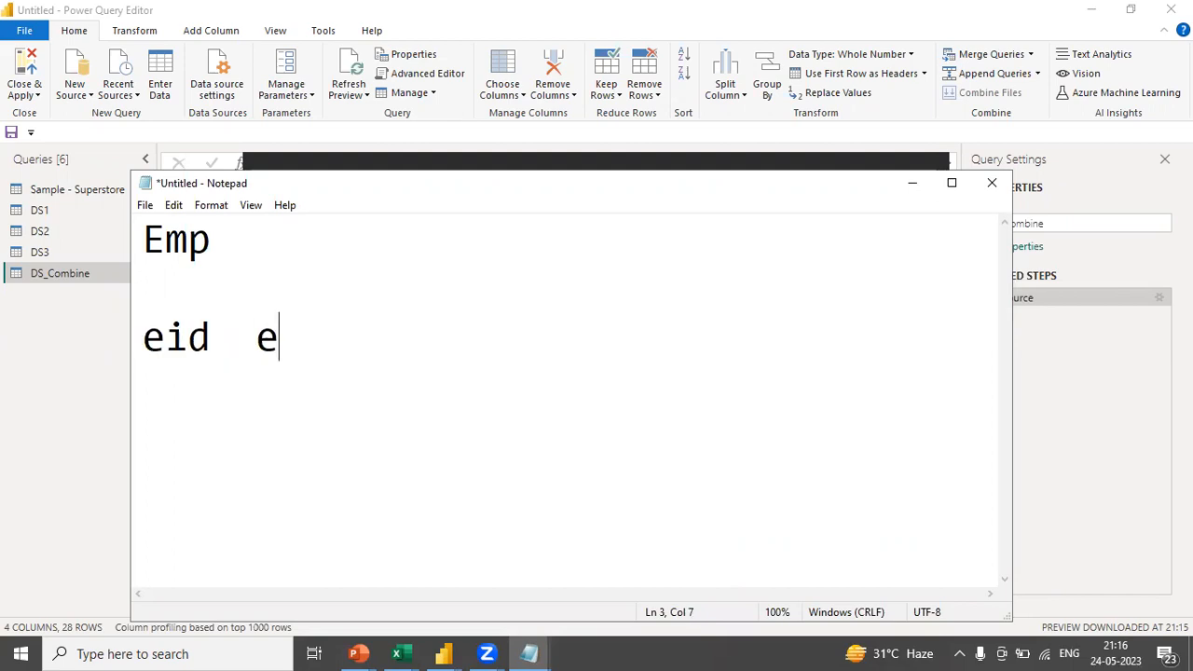
{"action": "type", "text": "name..."}
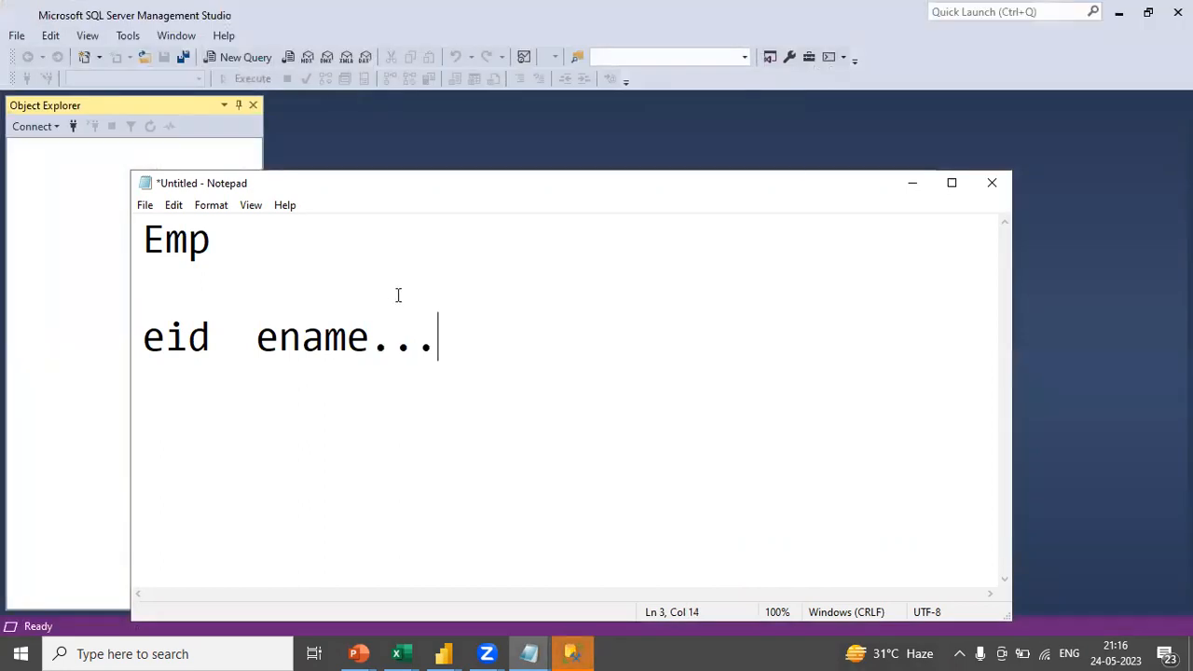
{"action": "key", "text": "Return"}
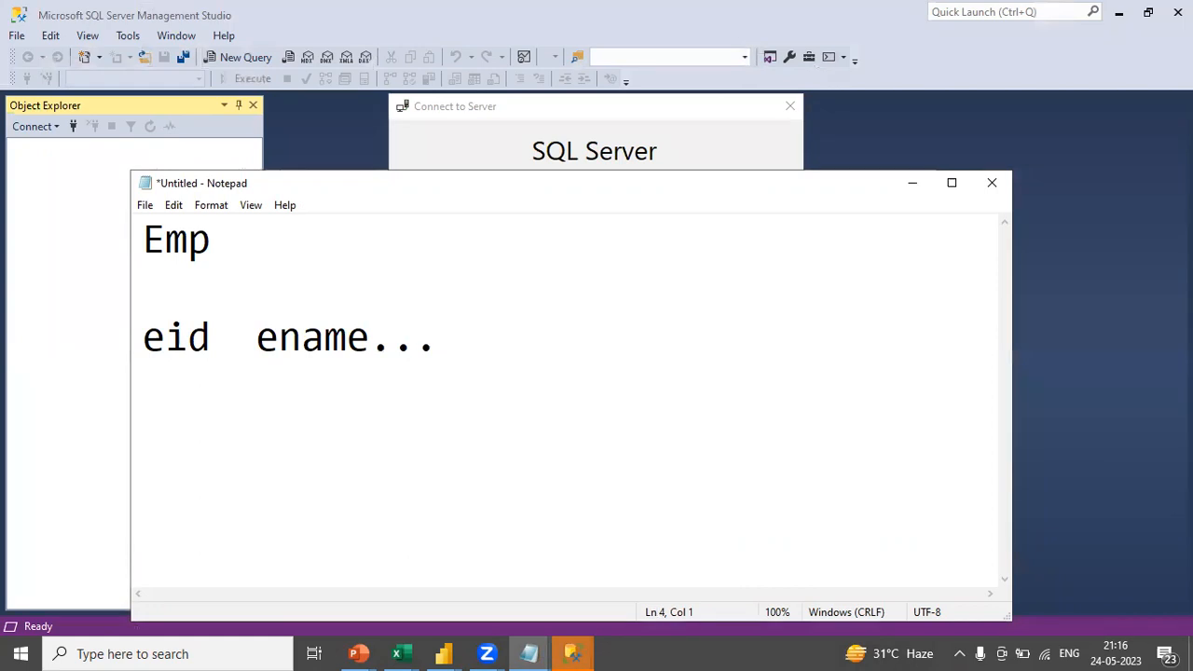
Add three rows numbered 1, 2 and 3 under eid, enter abc as the first row's ename, and highlight the rows.
{"action": "type", "text": "1"}
{"action": "key", "text": "Return"}
{"action": "type", "text": "2"}
{"action": "key", "text": "Return"}
{"action": "type", "text": "3"}
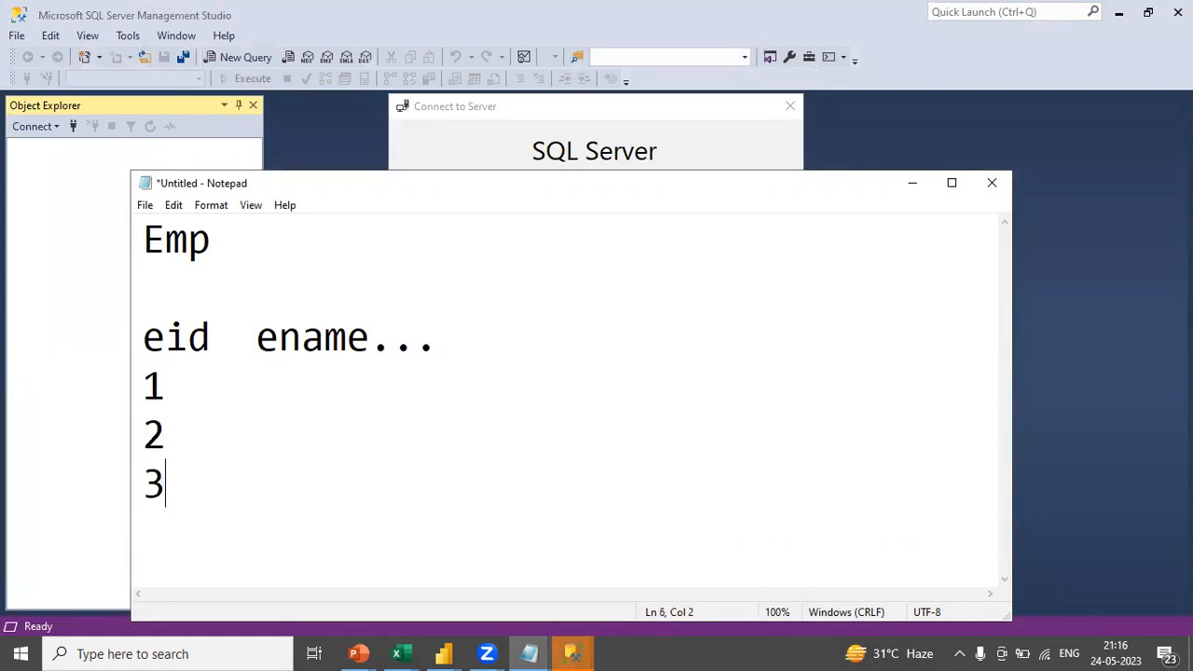
{"action": "left_click", "coordinate": [260, 380]}
{"action": "type", "text": "abc"}
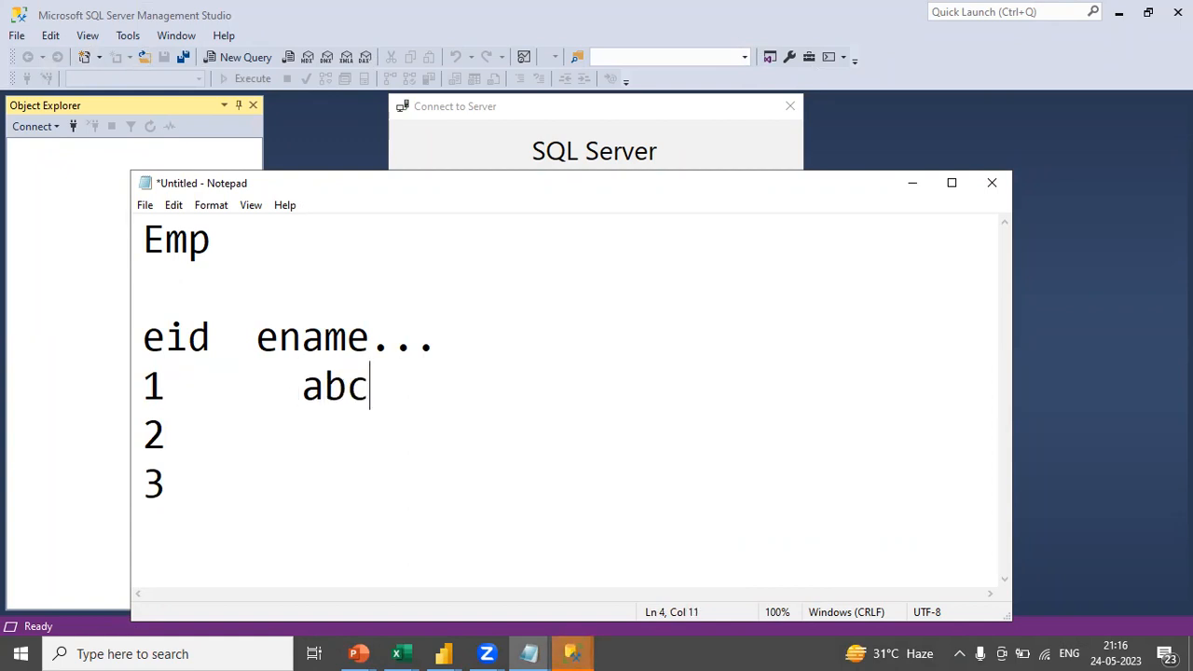
{"action": "left_click_drag", "start_coordinate": [208, 495], "coordinate": [143, 377]}
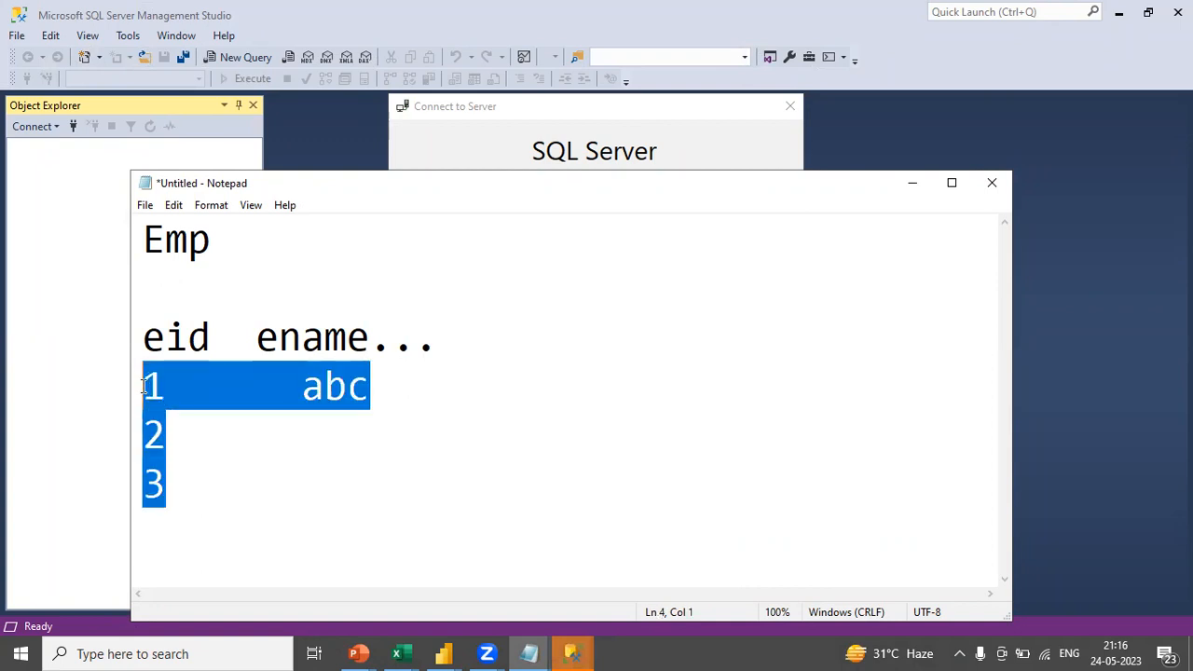
{"action": "left_click", "coordinate": [341, 512]}
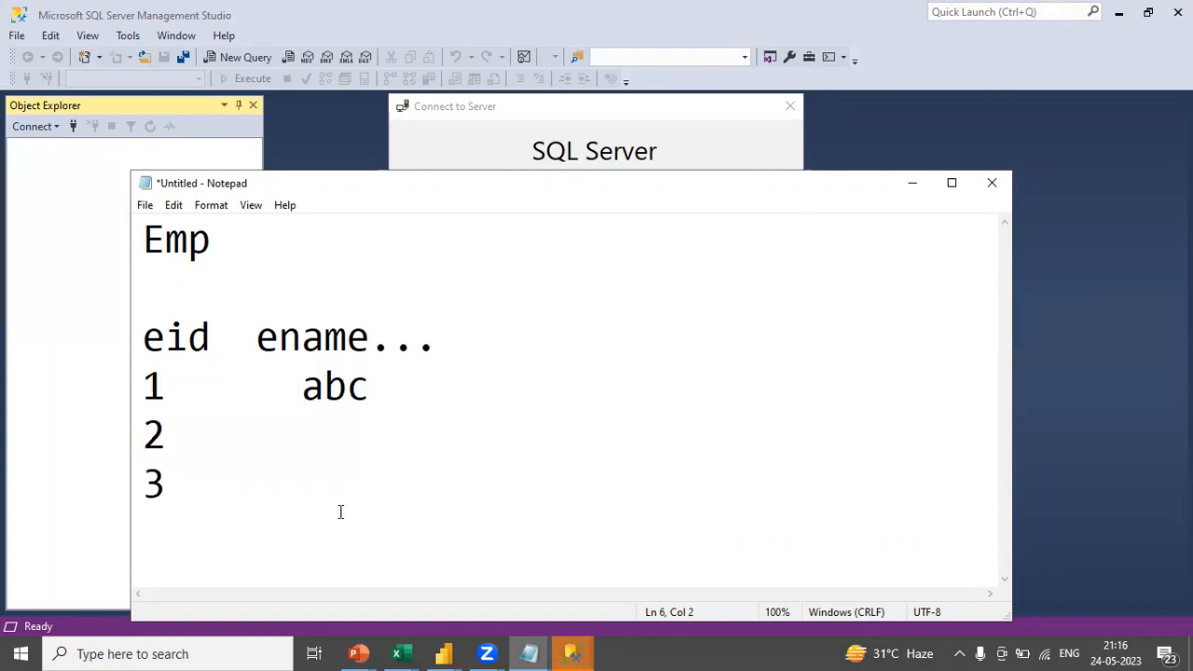
Maximize the Notepad window and add the heading "Aggregate" below the Emp rows, separated by a blank line.
{"action": "left_click", "coordinate": [623, 334]}
{"action": "left_click", "coordinate": [951, 184]}
{"action": "left_click", "coordinate": [8, 367]}
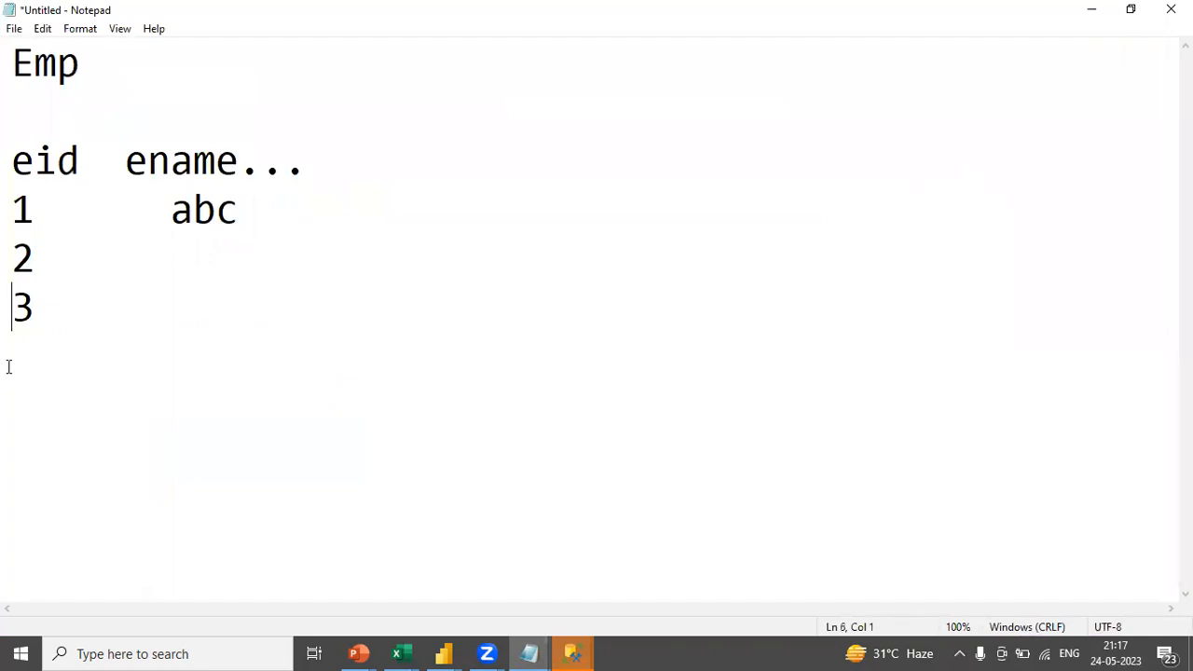
{"action": "left_click", "coordinate": [35, 322]}
{"action": "key", "text": "Return"}
{"action": "key", "text": "Return"}
{"action": "type", "text": "Aggregate"}
{"action": "key", "text": "Return"}
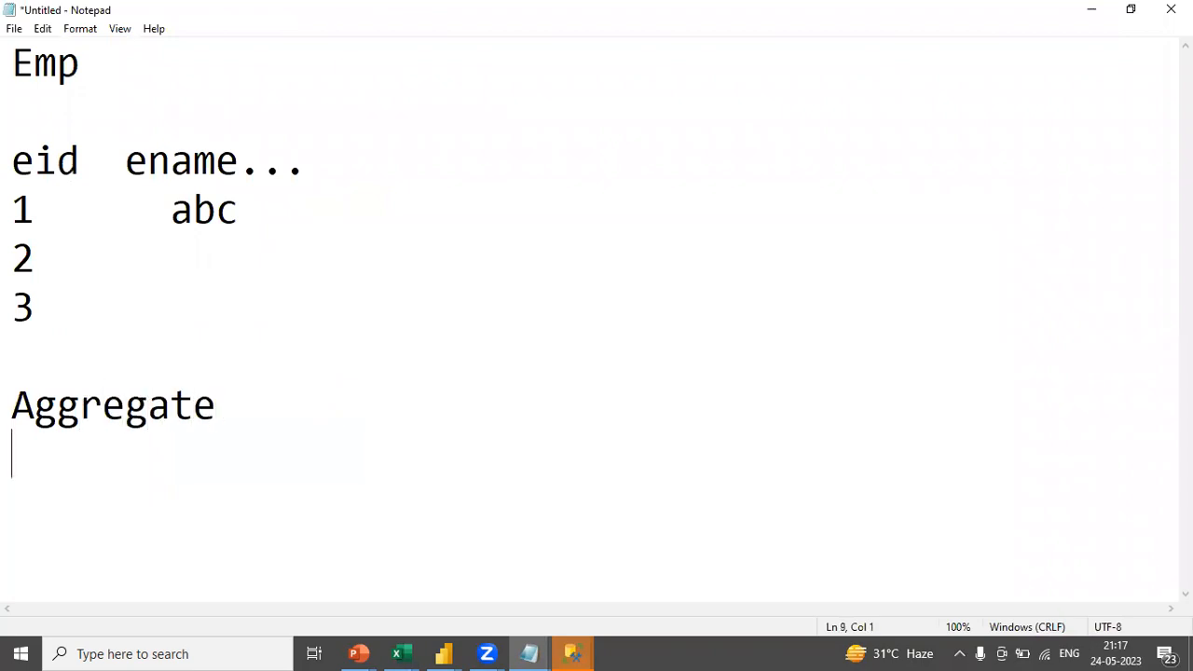
List "SUM, Count, Min, Max, Avg" under the Aggregate heading and highlight the Emp columns and rows.
{"action": "type", "text": "SUM"}
{"action": "key", "text": "BackSpace"}
{"action": "type", "text": ", Cou"}
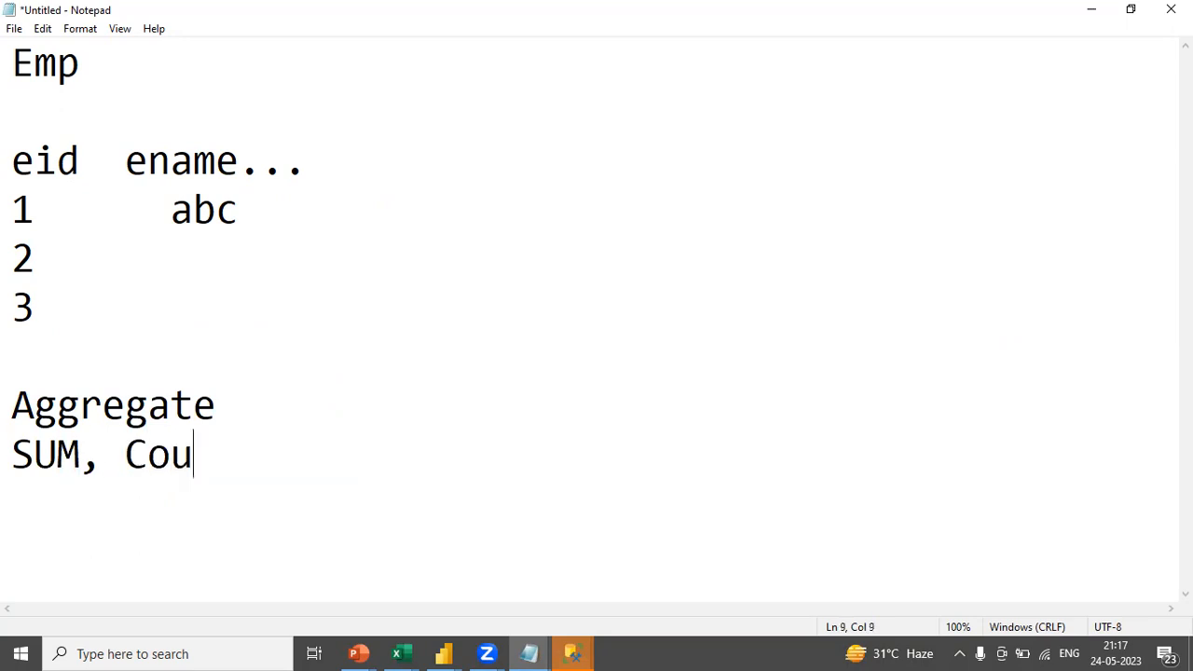
{"action": "type", "text": "nt, Min"}
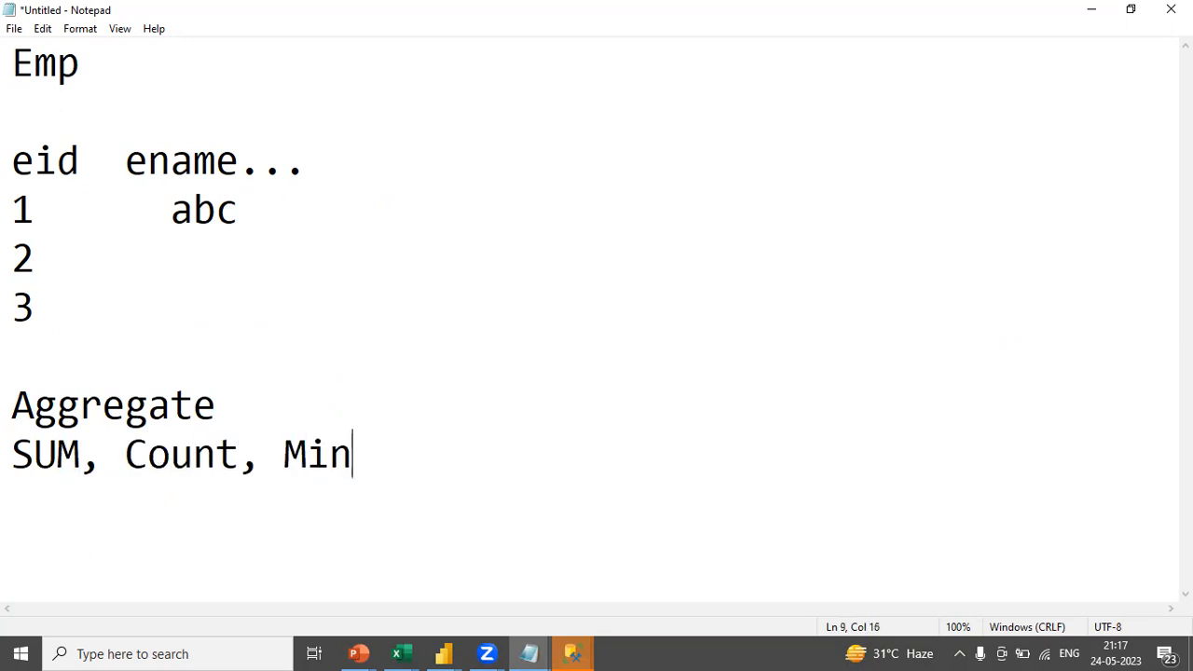
{"action": "type", "text": ", Max, "}
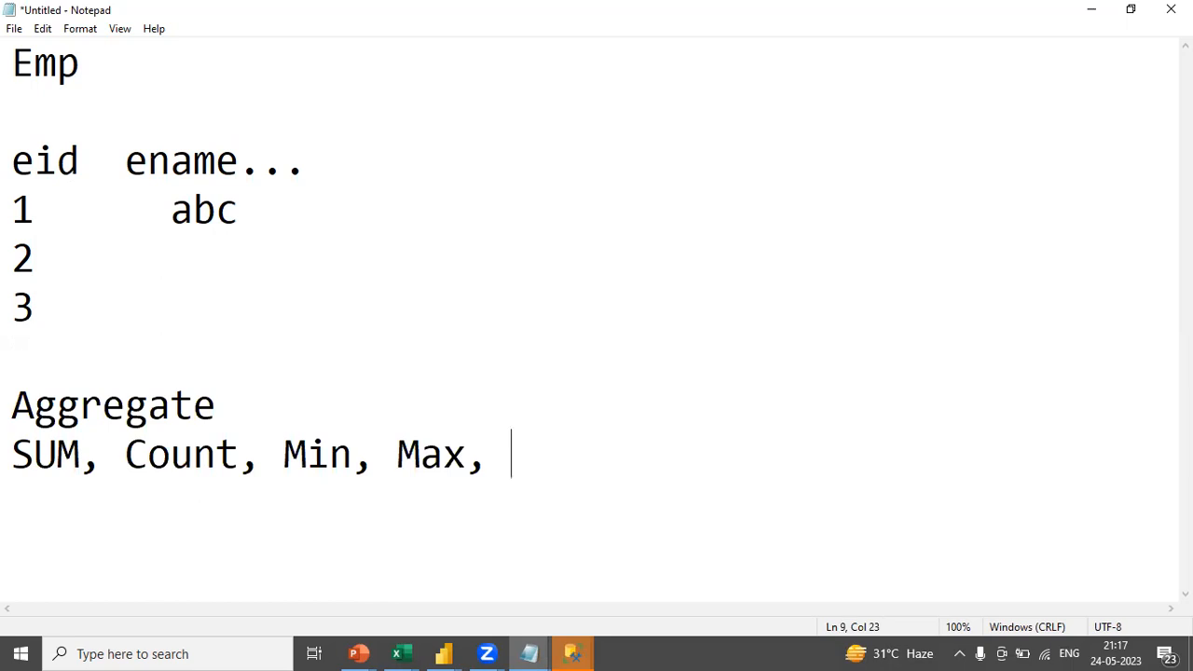
{"action": "type", "text": "Avg"}
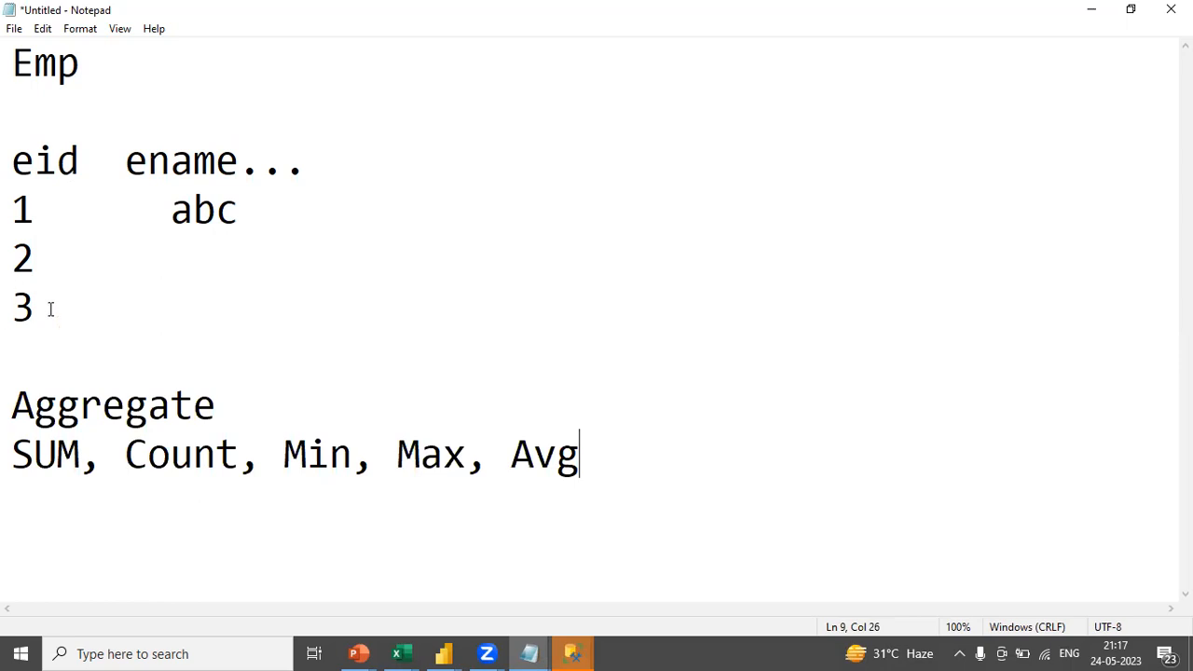
{"action": "left_click_drag", "start_coordinate": [46, 305], "coordinate": [9, 164]}
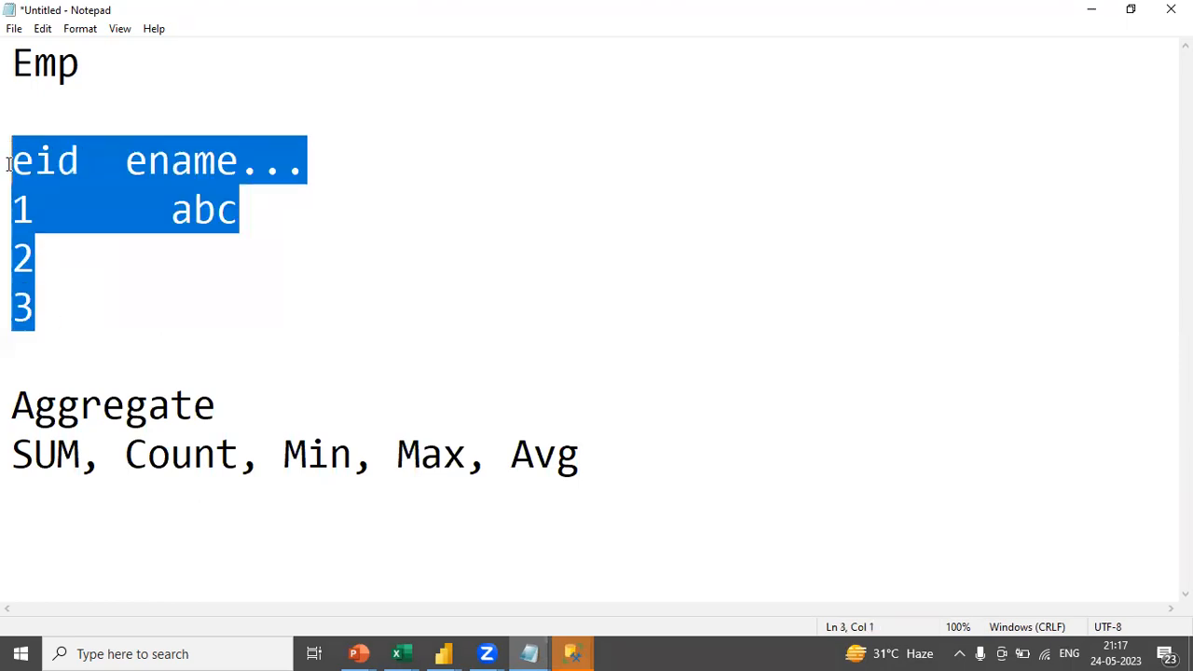
Switch to SQL Server Management Studio, connect to the Database Engine with Windows Authentication, and open a new query.
{"action": "left_click", "coordinate": [572, 654]}
{"action": "left_click", "coordinate": [666, 555]}
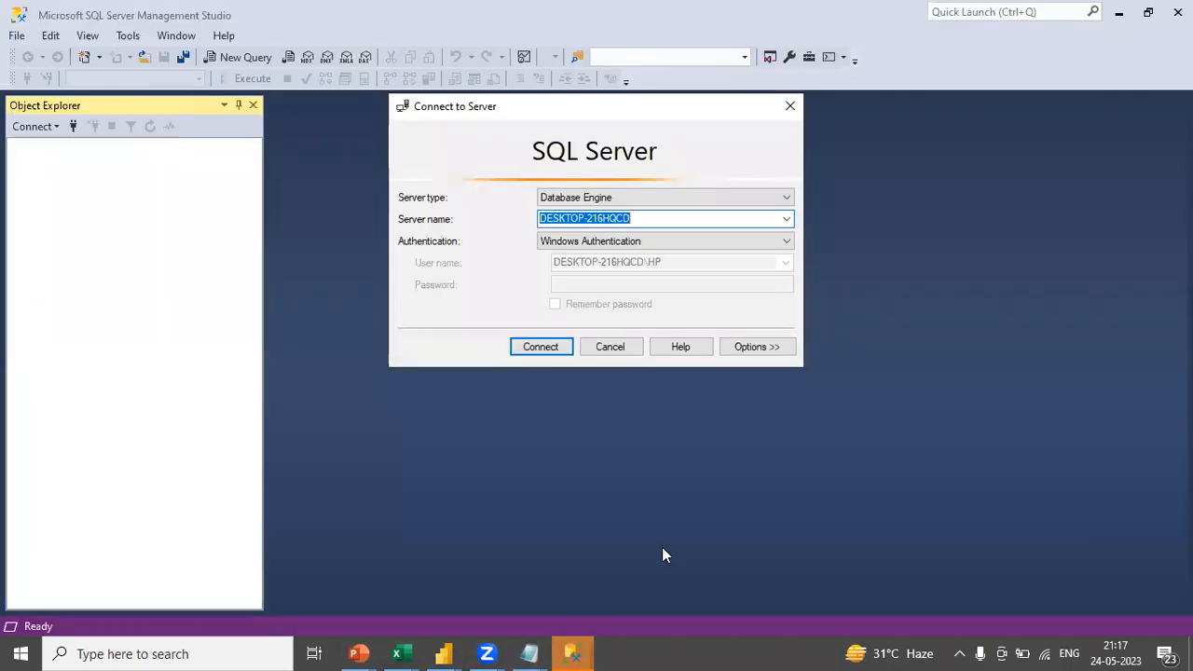
{"action": "left_click", "coordinate": [552, 354]}
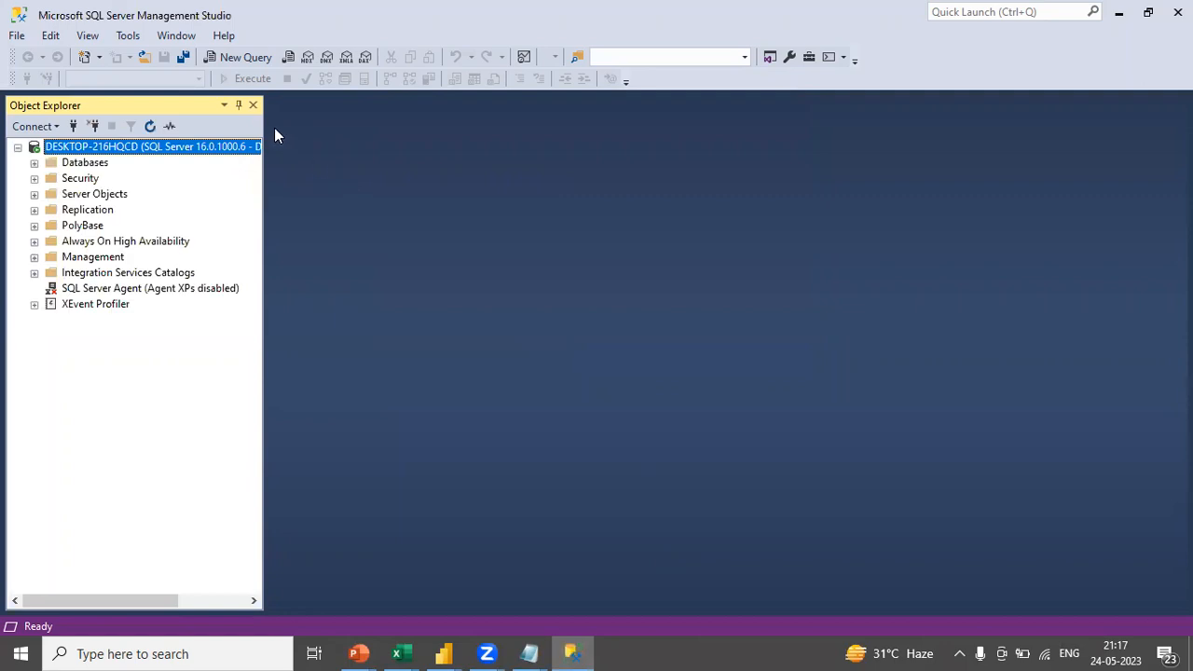
{"action": "left_click", "coordinate": [241, 58]}
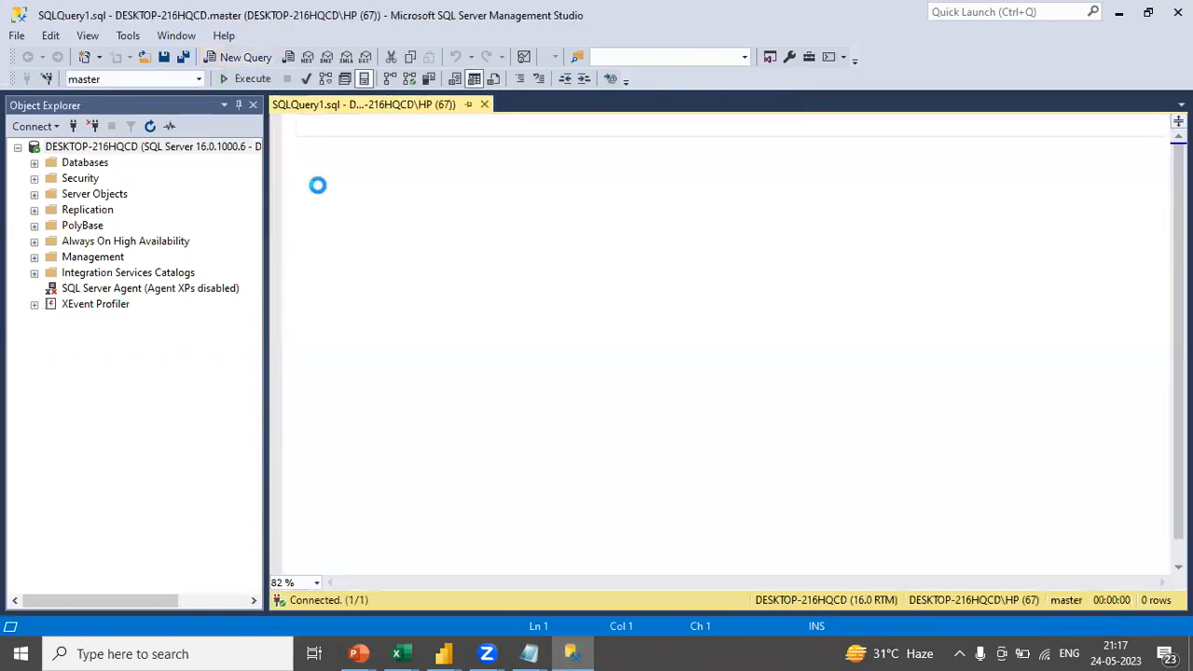
Write "use org" and "select * from emp" in the query, execute it, and enlarge the results area.
{"action": "type", "text": "use org"}
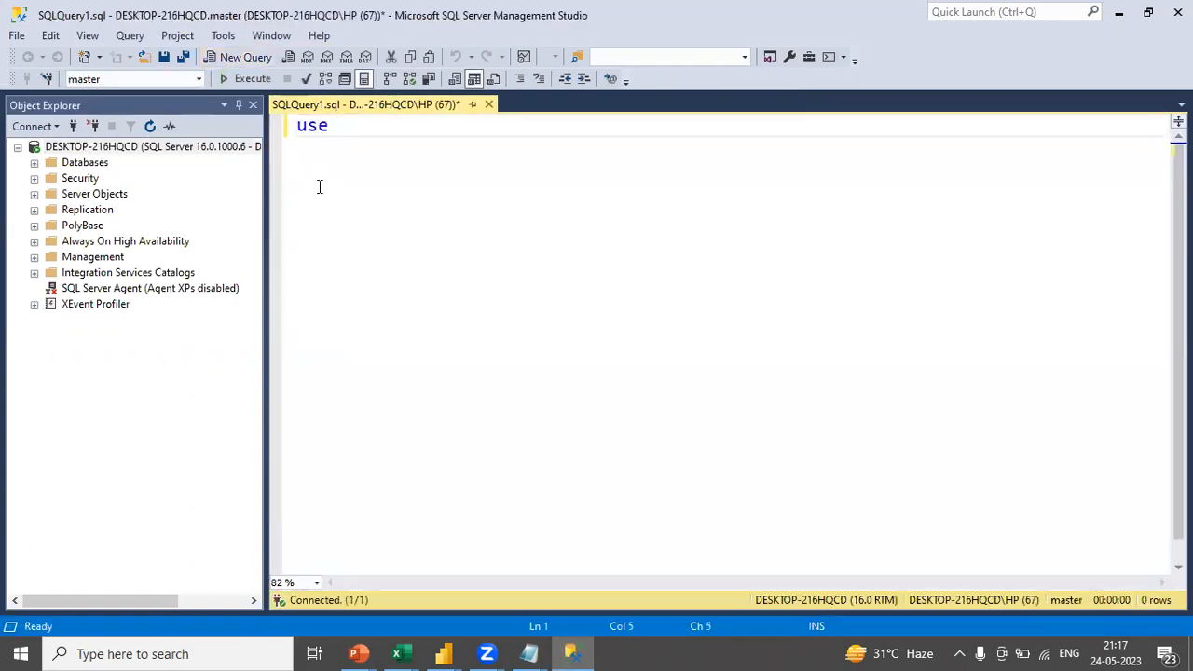
{"action": "key", "text": "BackSpace"}
{"action": "key", "text": "Return"}
{"action": "key", "text": "Return"}
{"action": "type", "text": "sel"}
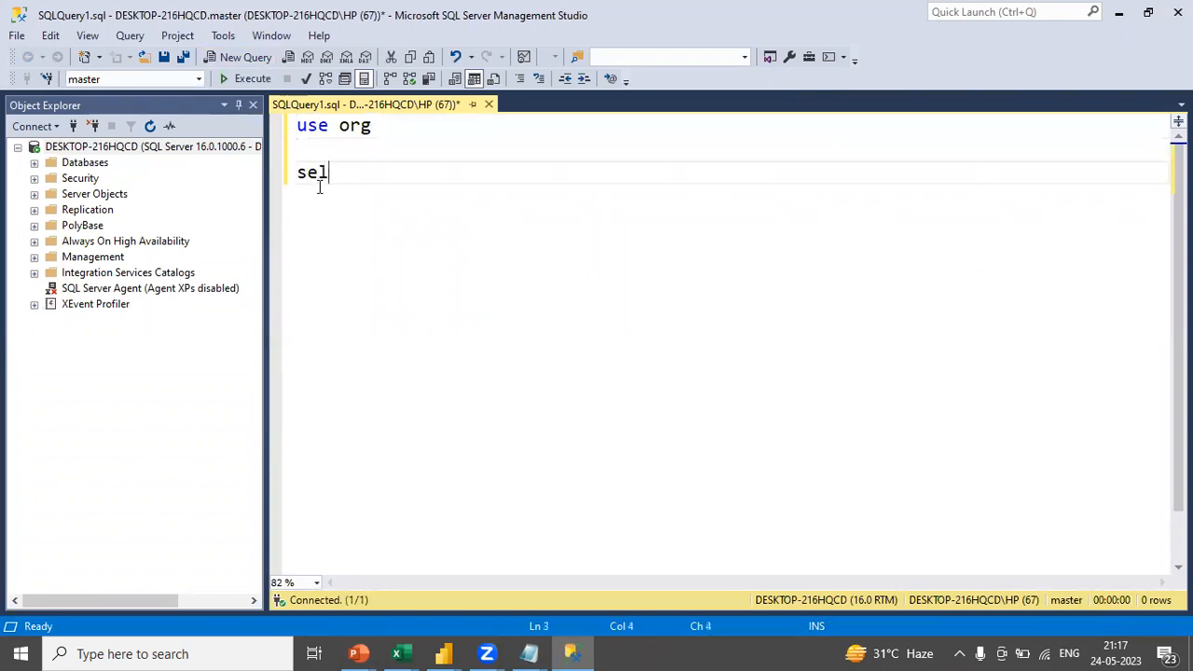
{"action": "type", "text": "ect * from emp"}
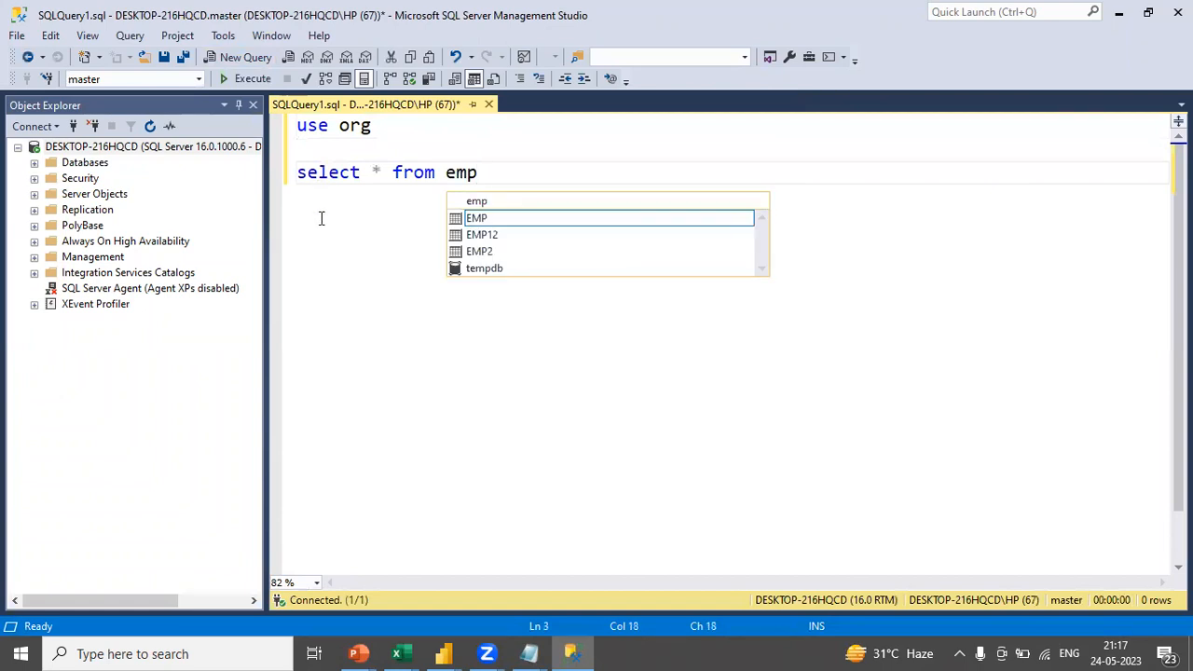
{"action": "left_click", "coordinate": [318, 172]}
{"action": "left_click", "coordinate": [247, 79]}
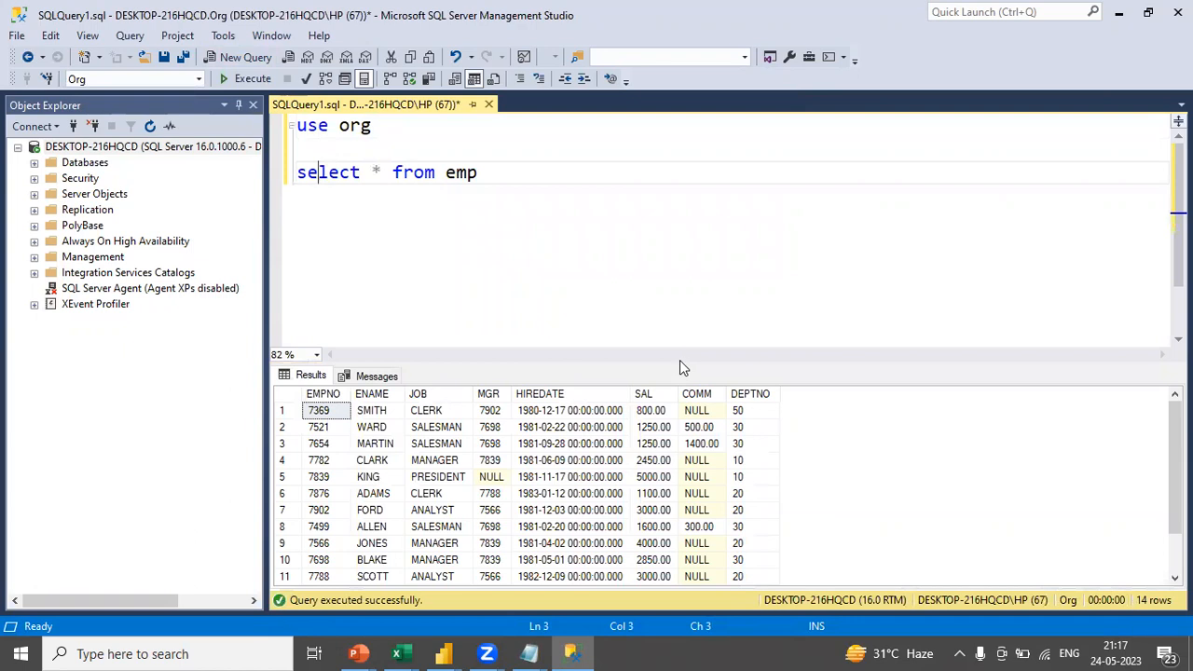
{"action": "left_click_drag", "start_coordinate": [680, 363], "coordinate": [685, 273]}
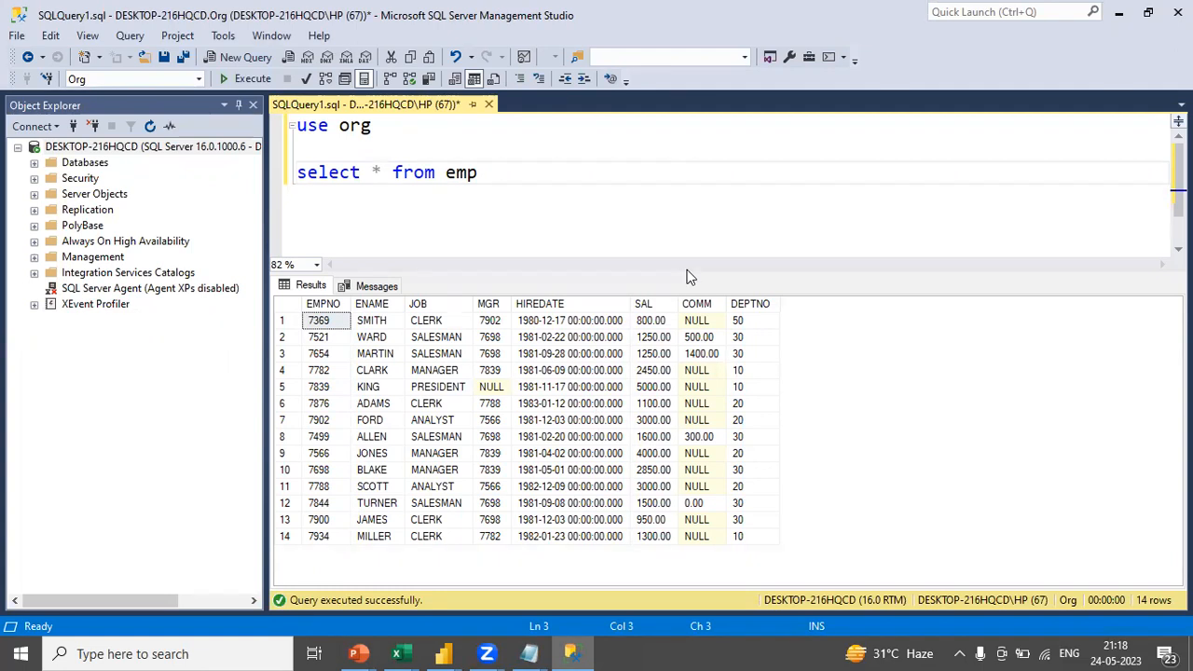
Replace the asterisk in the select statement with "deptno, count(1)".
{"action": "left_click", "coordinate": [382, 172]}
{"action": "key", "text": "BackSpace"}
{"action": "type", "text": "deptno"}
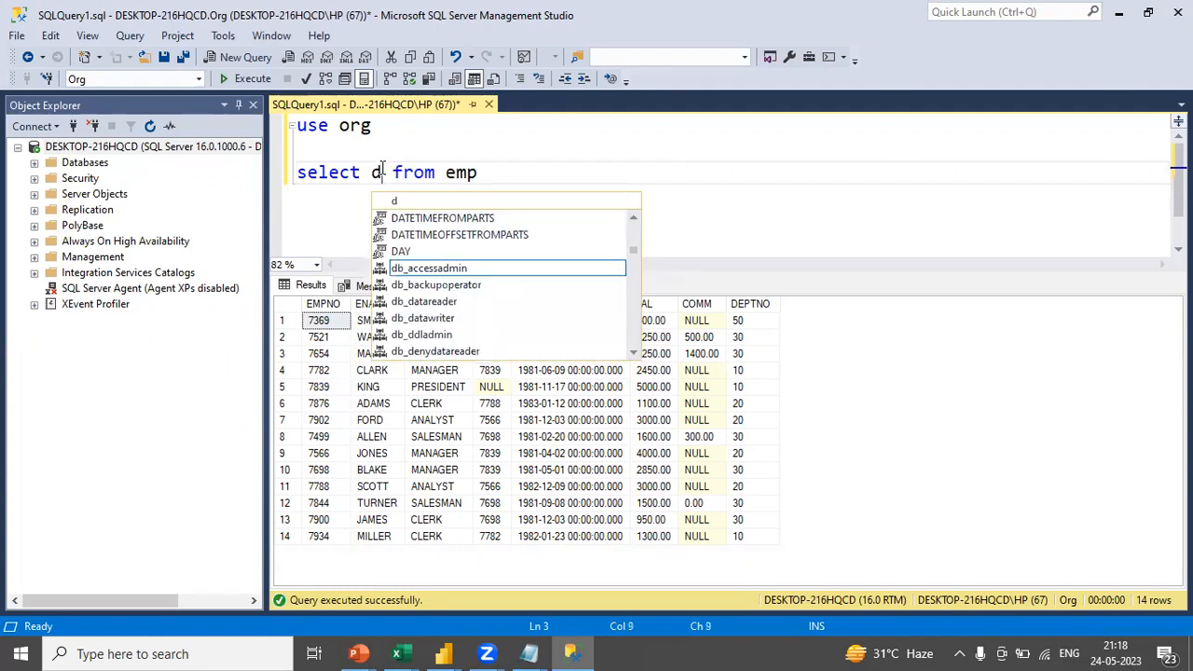
{"action": "type", "text": ", count"}
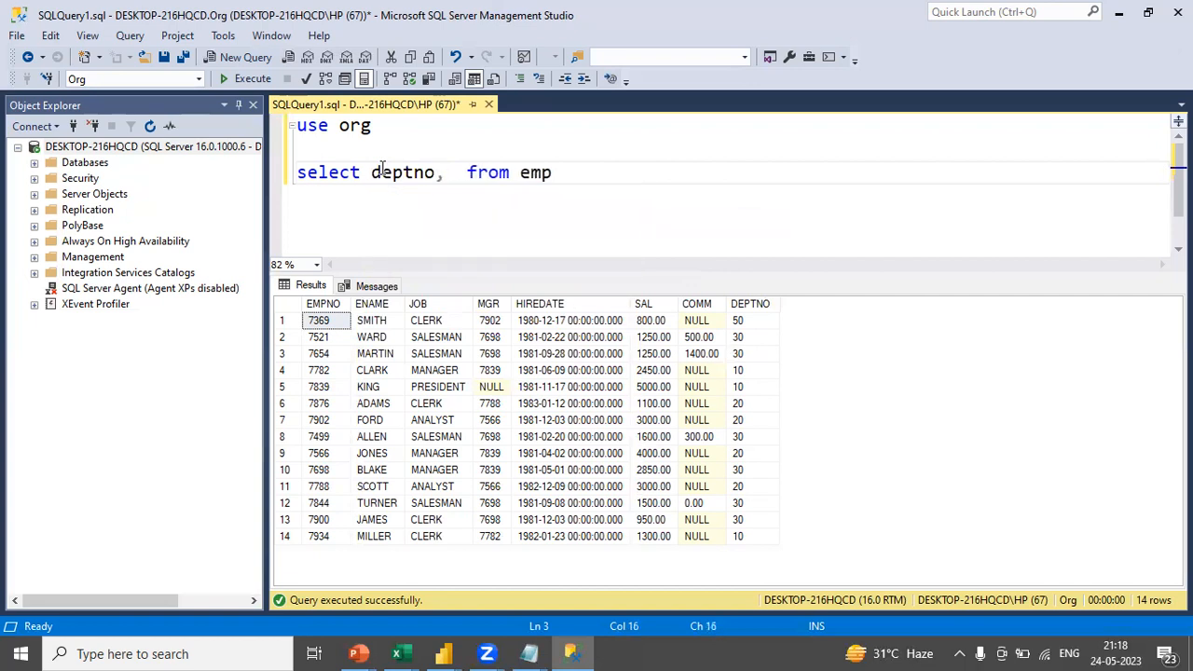
{"action": "type", "text": "(1)"}
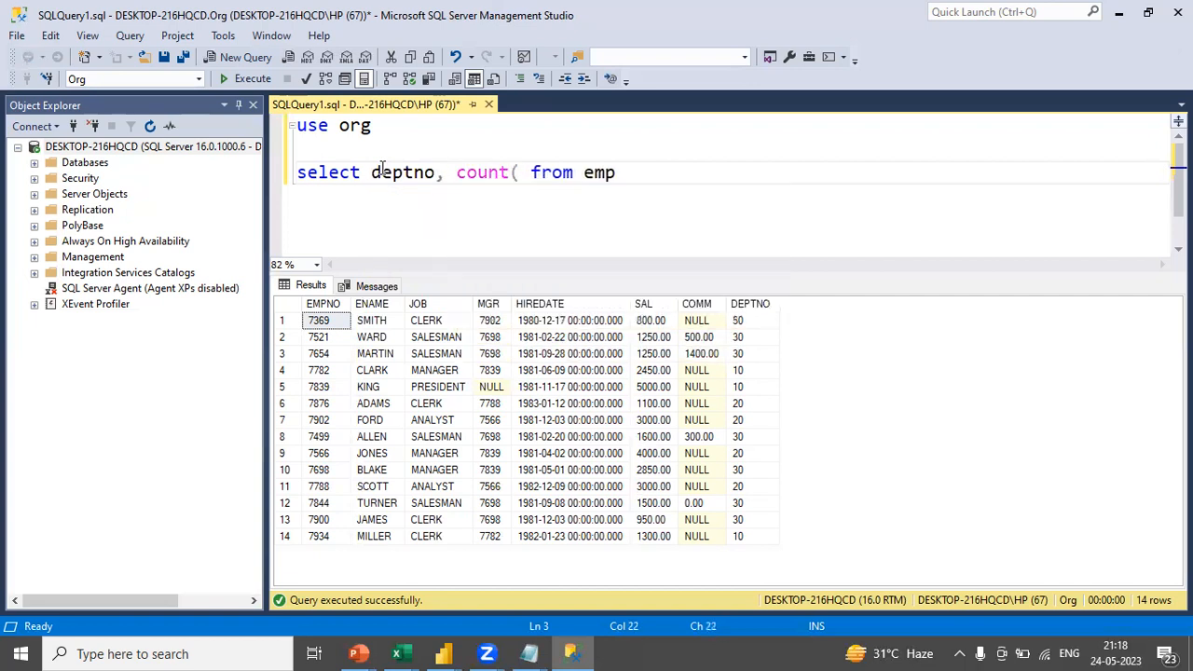
Add the lines "from emp" and "group by deptno" below the select statement.
{"action": "left_click", "coordinate": [670, 174]}
{"action": "key", "text": "Return"}
{"action": "type", "text": "from emp"}
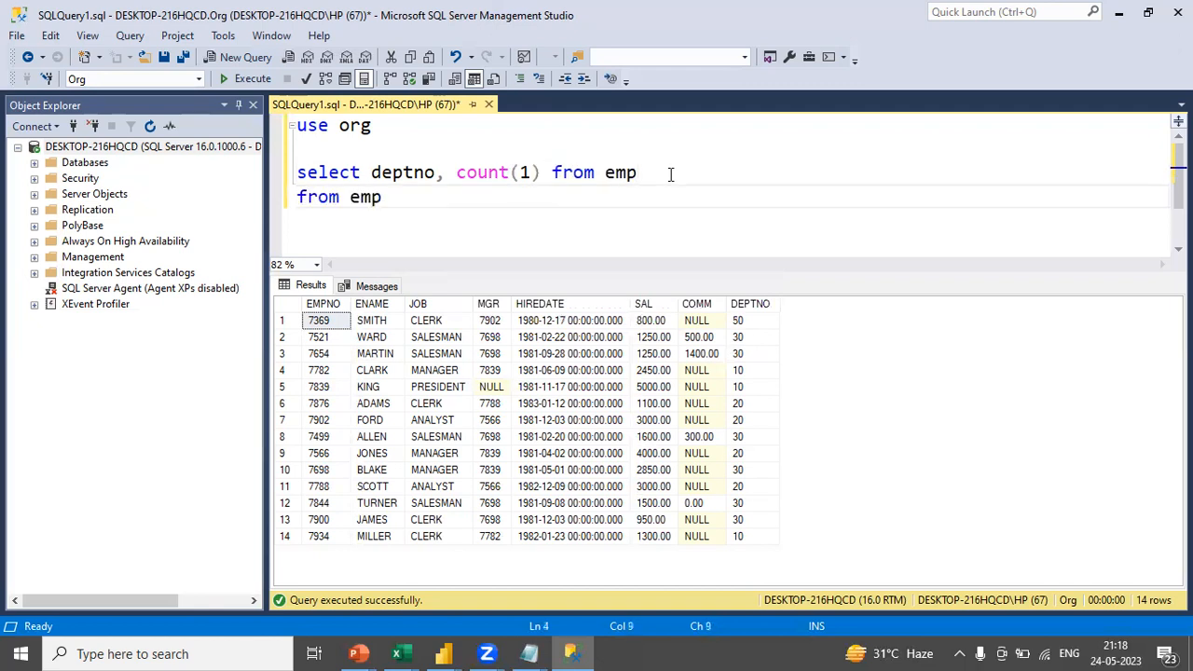
{"action": "key", "text": "Return"}
{"action": "type", "text": "group by deptno"}
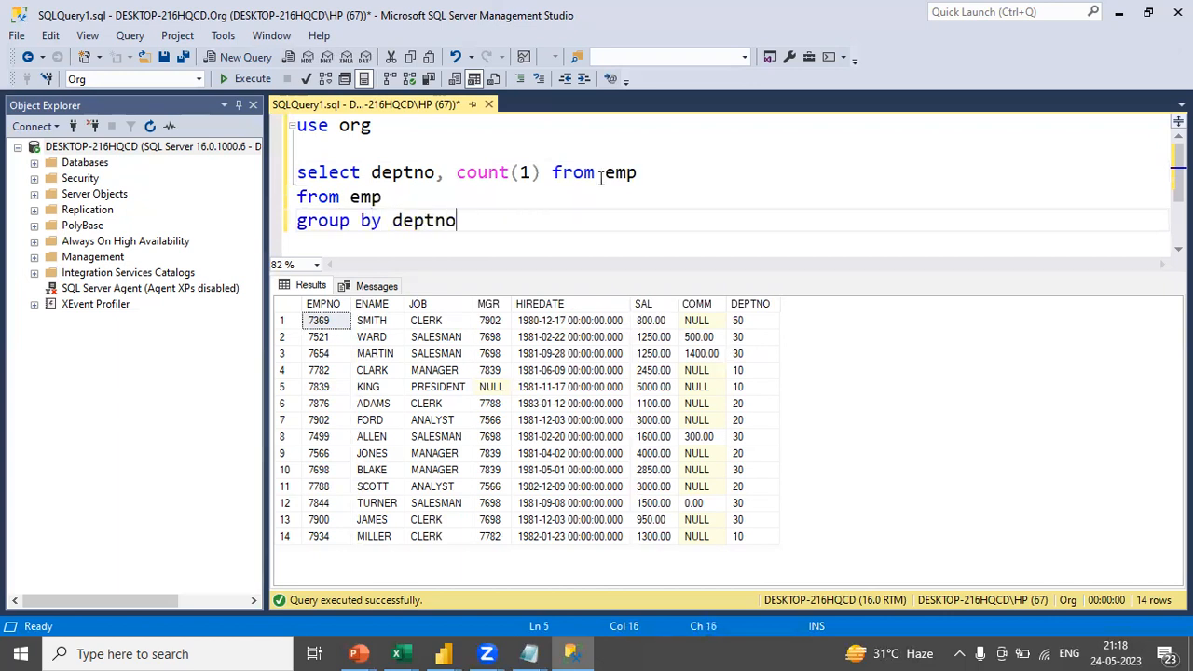
Alias count(1) as noofemp and delete the duplicate "from emp" line.
{"action": "left_click", "coordinate": [542, 174]}
{"action": "type", "text": "as "}
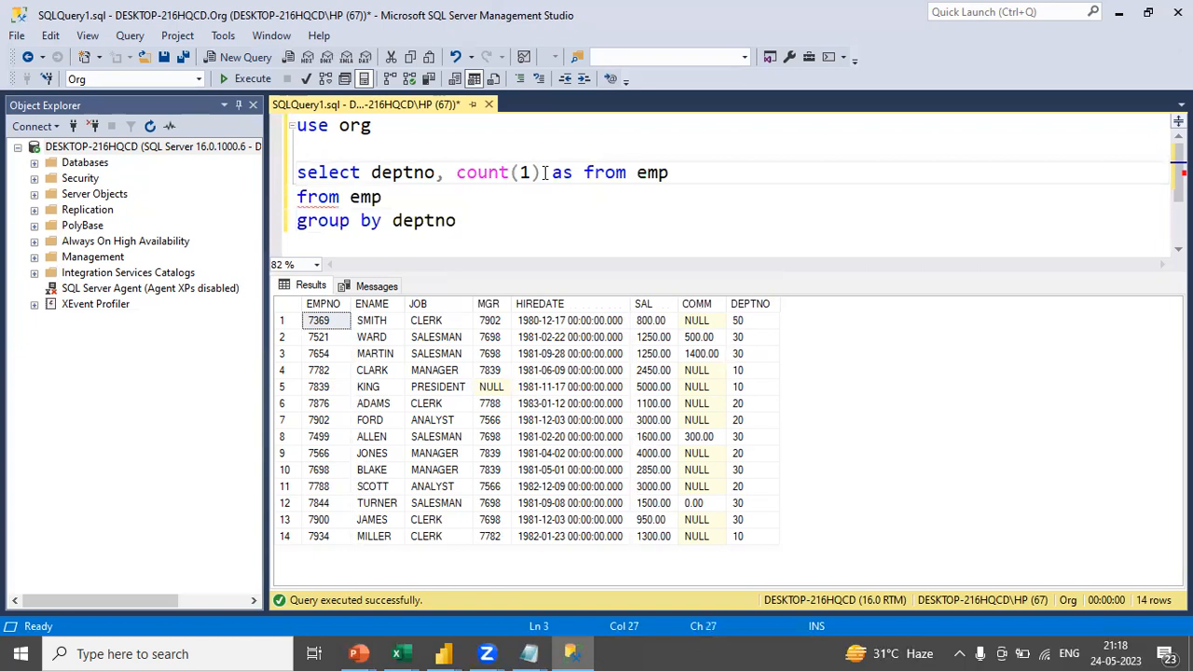
{"action": "type", "text": "noofemp"}
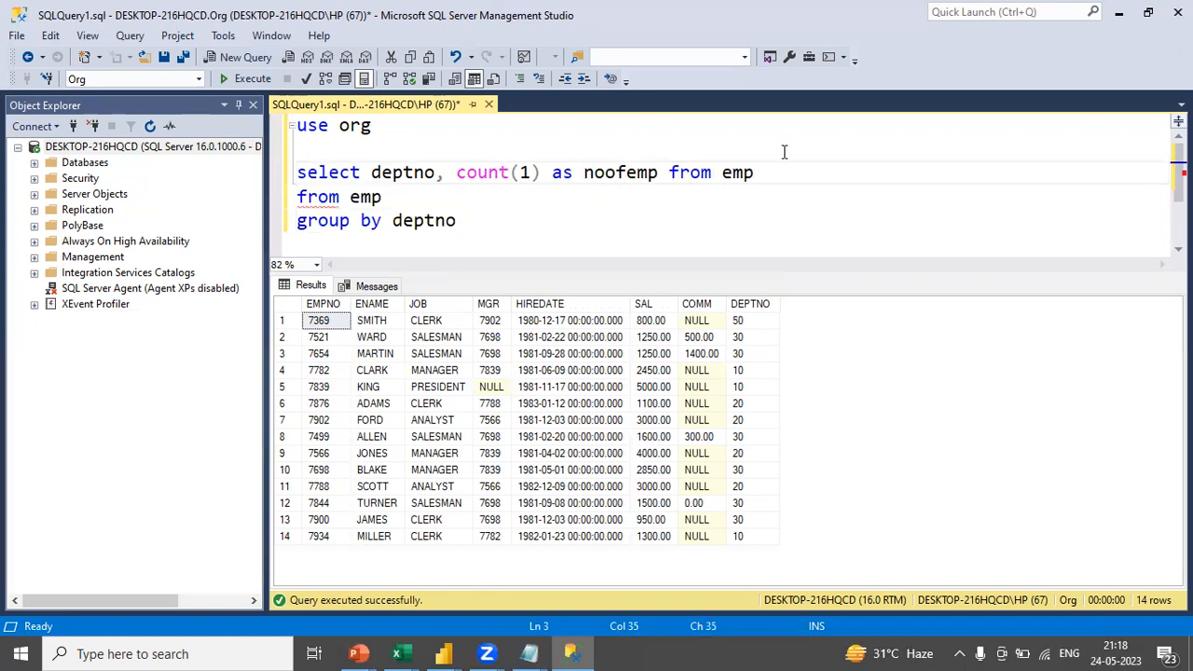
{"action": "left_click_drag", "start_coordinate": [382, 196], "coordinate": [263, 197]}
{"action": "key", "text": "BackSpace"}
{"action": "key", "text": "BackSpace"}
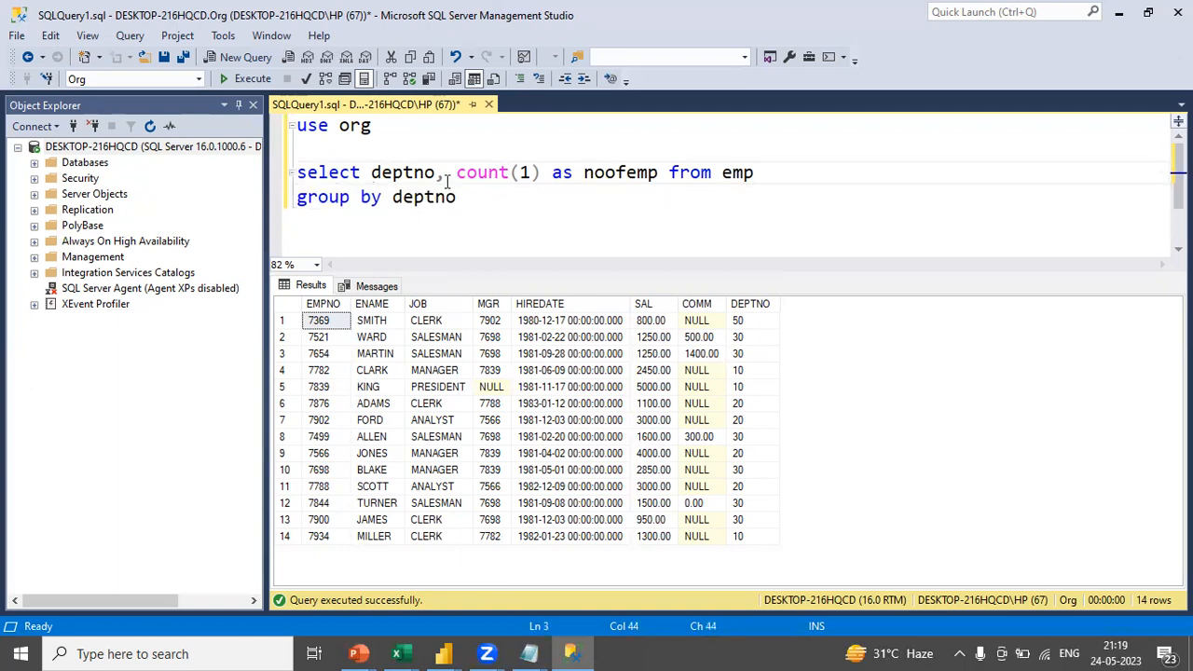
Highlight deptno in both the select list and the group by clause, and execute the grouped query.
{"action": "left_click_drag", "start_coordinate": [447, 181], "coordinate": [373, 179]}
{"action": "left_click_drag", "start_coordinate": [542, 177], "coordinate": [369, 171]}
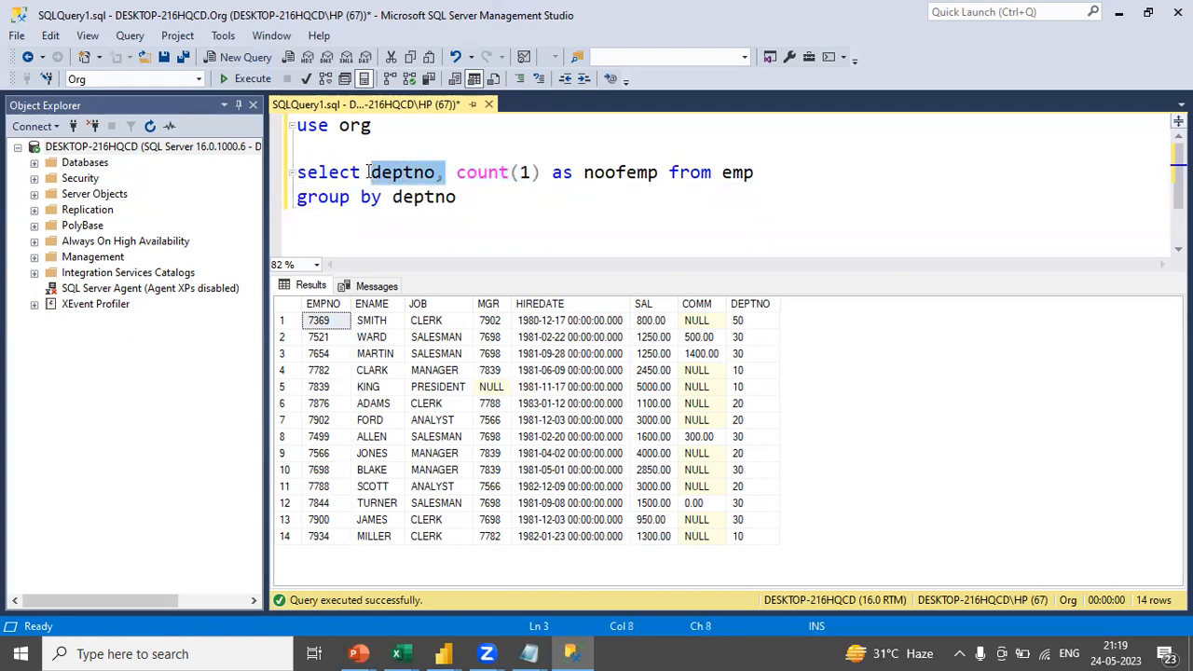
{"action": "left_click_drag", "start_coordinate": [470, 202], "coordinate": [394, 197]}
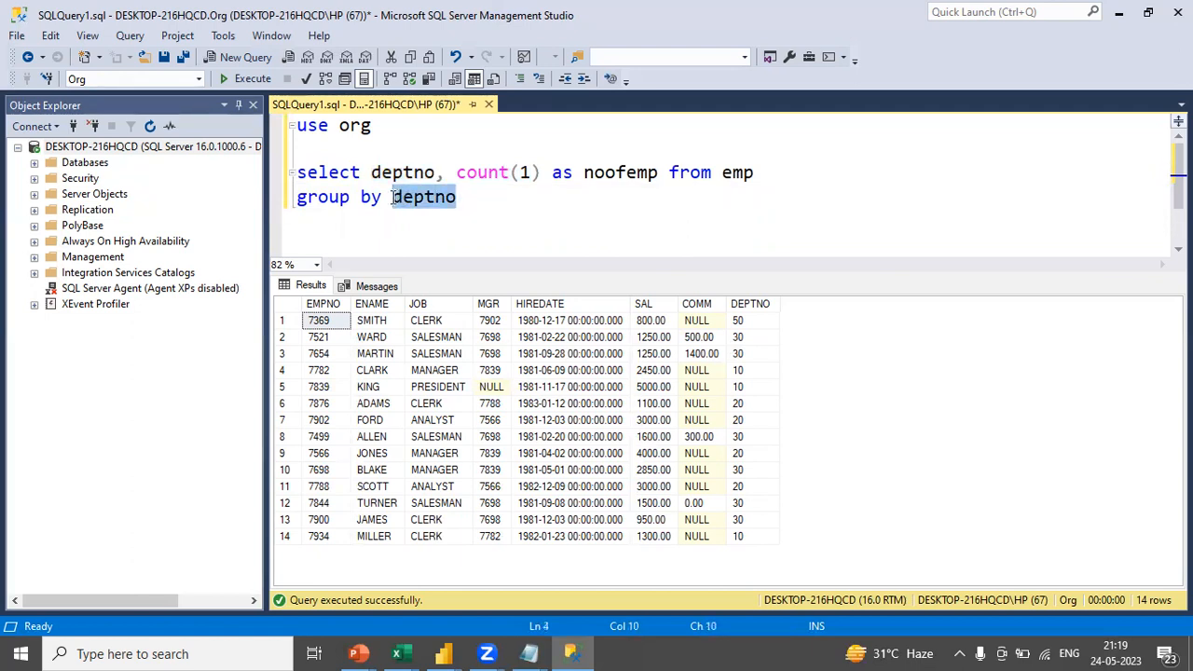
{"action": "left_click_drag", "start_coordinate": [445, 173], "coordinate": [373, 172]}
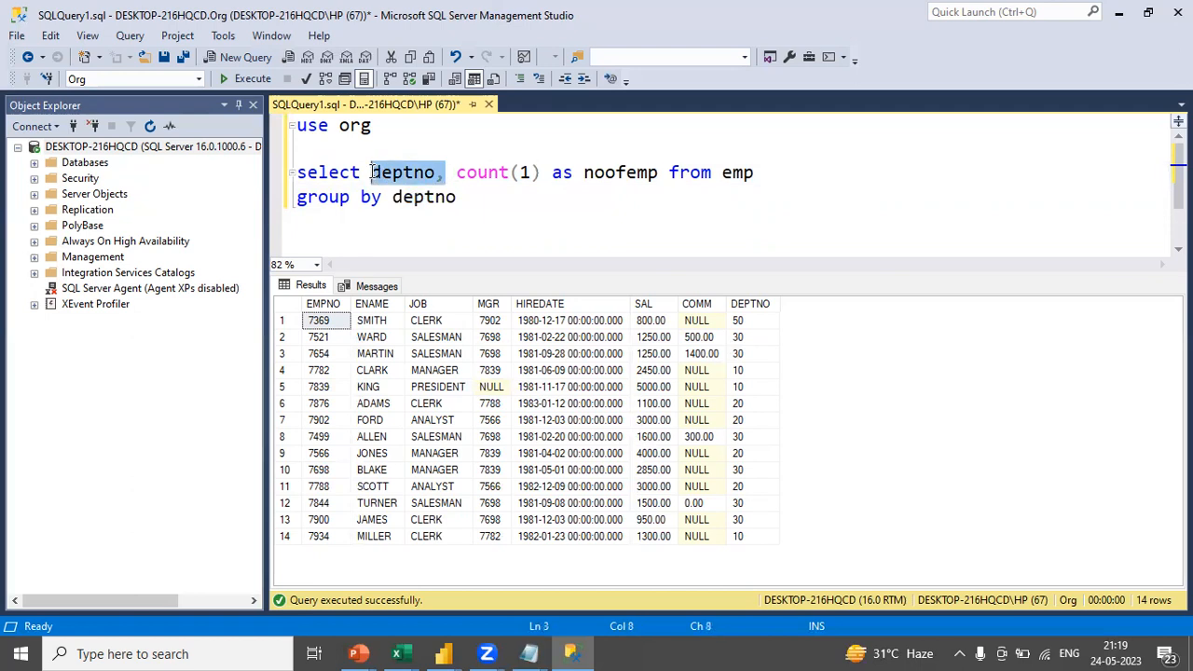
{"action": "left_click_drag", "start_coordinate": [461, 197], "coordinate": [391, 198]}
{"action": "left_click", "coordinate": [463, 229]}
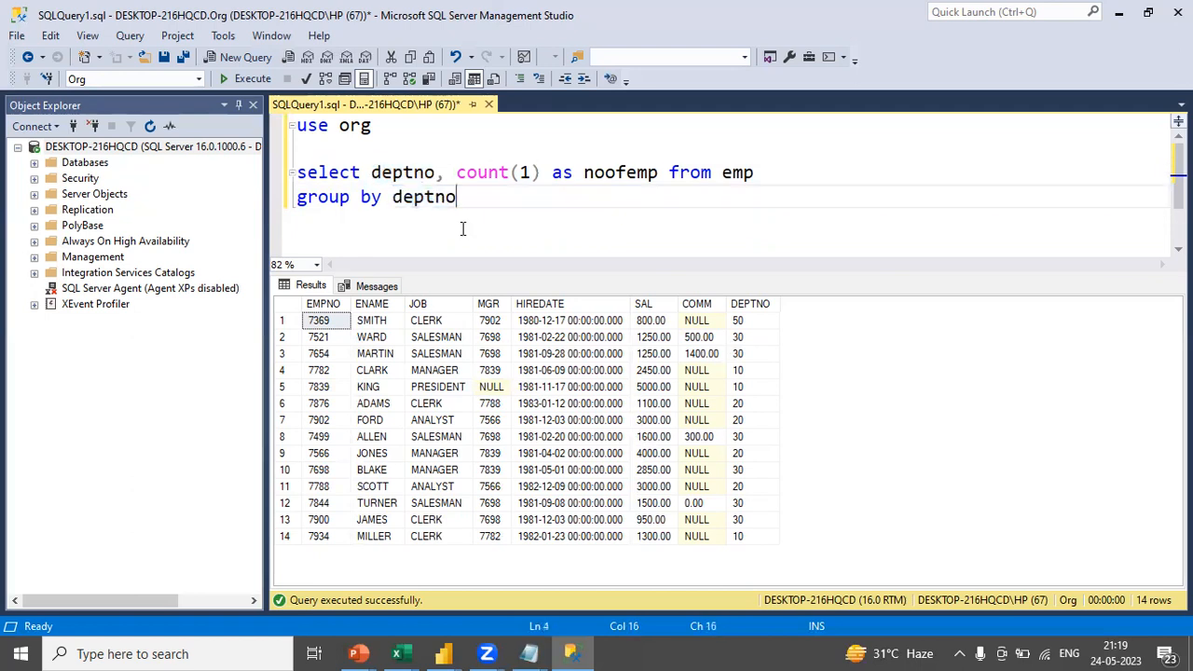
{"action": "left_click", "coordinate": [237, 80]}
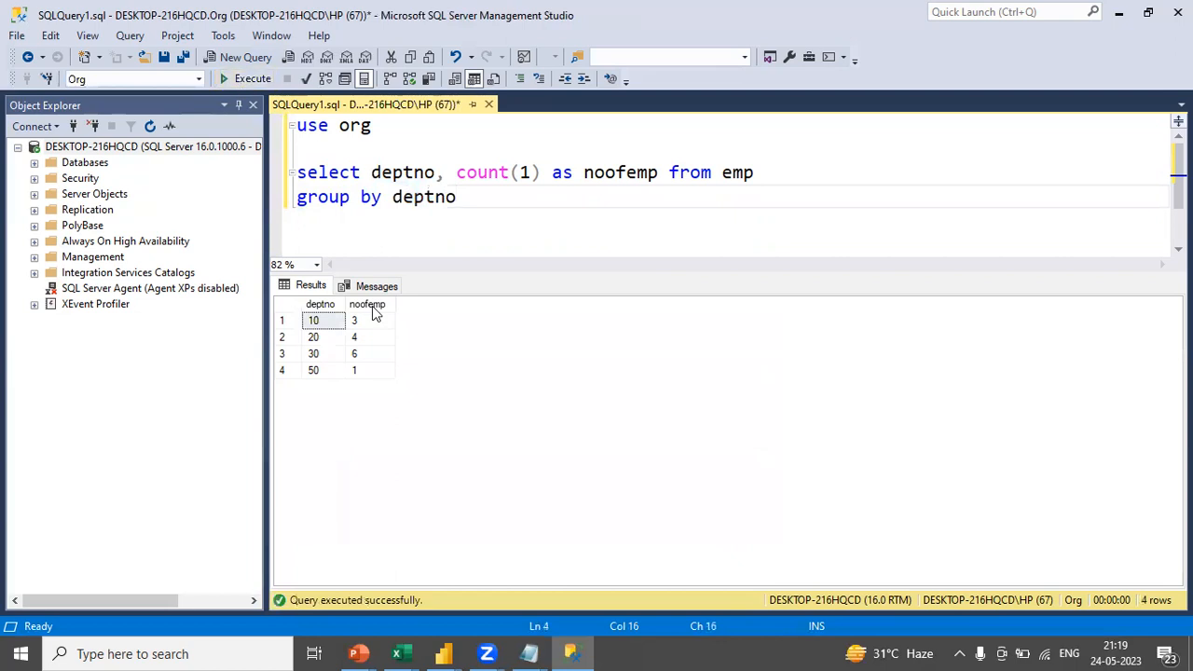
Insert "select * from emp" above the grouped query, separated by blank lines, and execute both statements.
{"action": "left_click", "coordinate": [310, 147]}
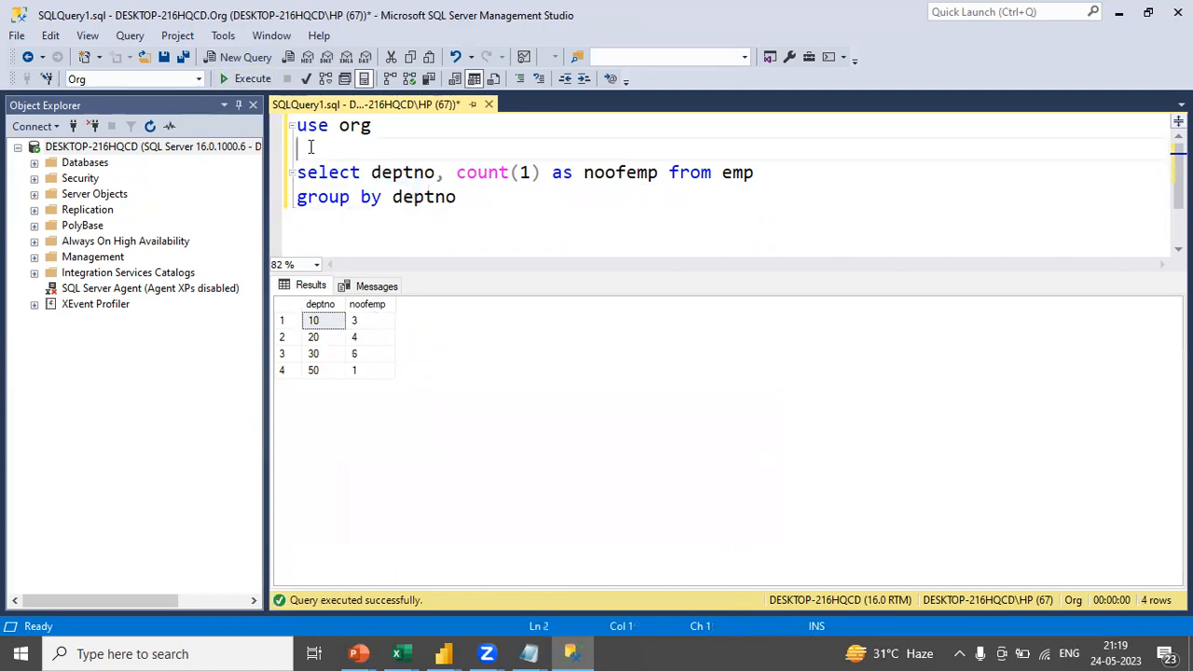
{"action": "key", "text": "Return"}
{"action": "key", "text": "Return"}
{"action": "key", "text": "Up"}
{"action": "type", "text": "sele"}
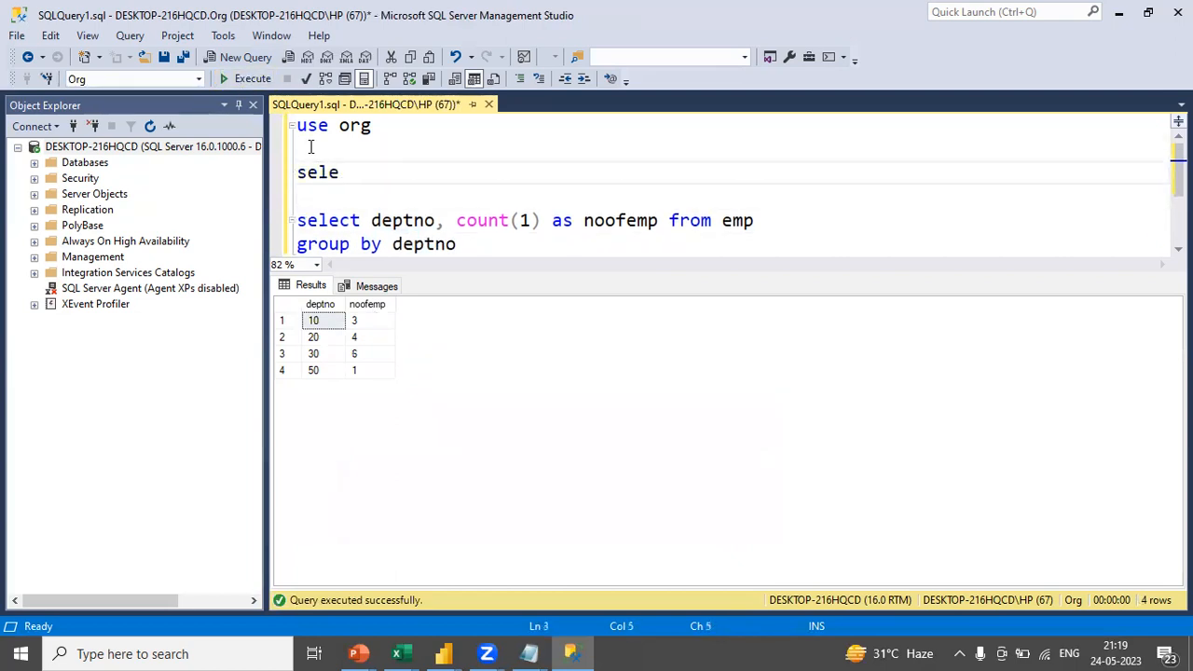
{"action": "type", "text": "ct * from emp"}
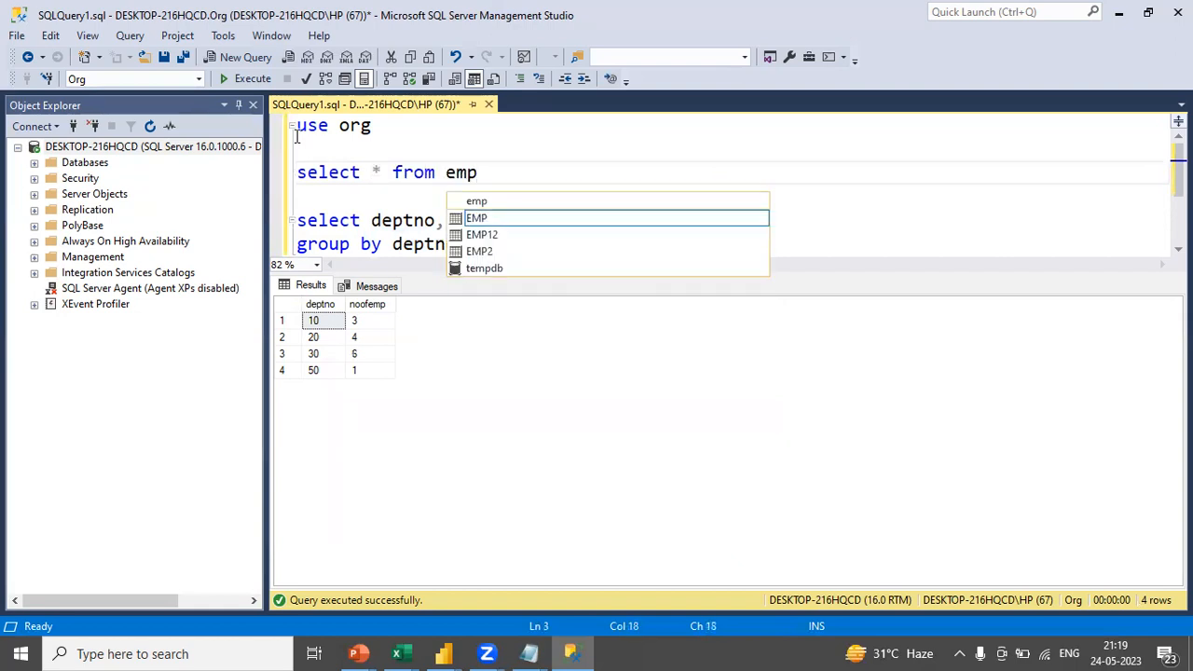
{"action": "left_click", "coordinate": [248, 79]}
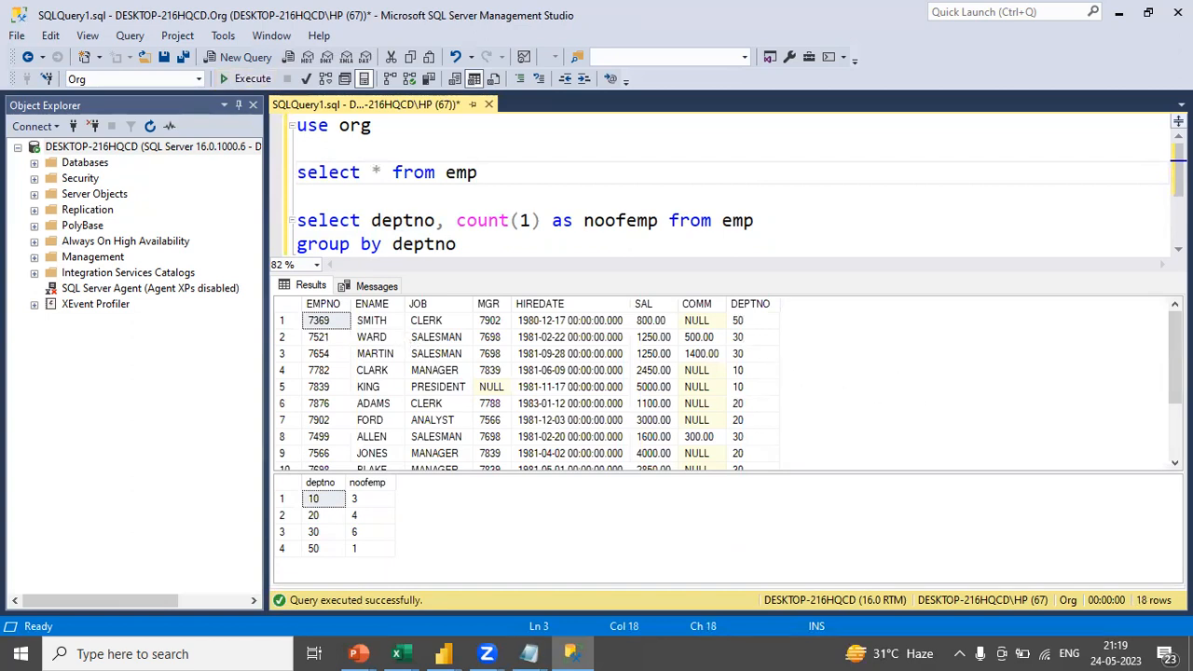
{"action": "left_click_drag", "start_coordinate": [1175, 359], "coordinate": [1153, 301]}
Add sum(sal) after count(1) in the grouped query and execute it together with the select * from emp statement.
{"action": "left_click", "coordinate": [541, 224]}
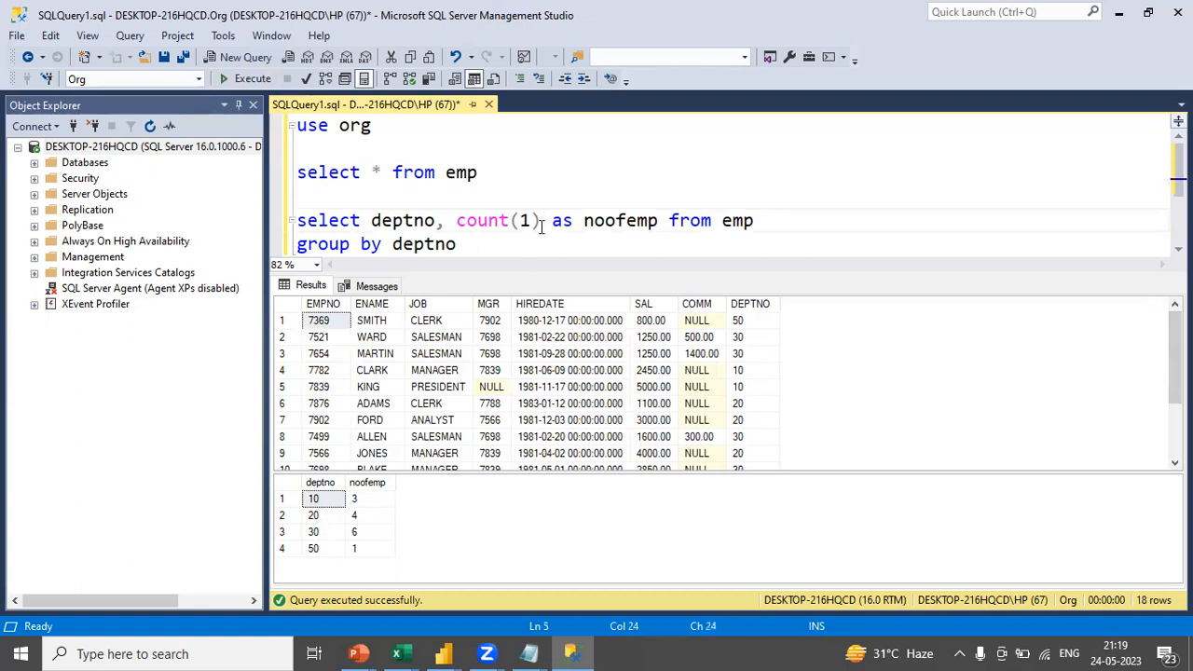
{"action": "type", "text": ", sum(s"}
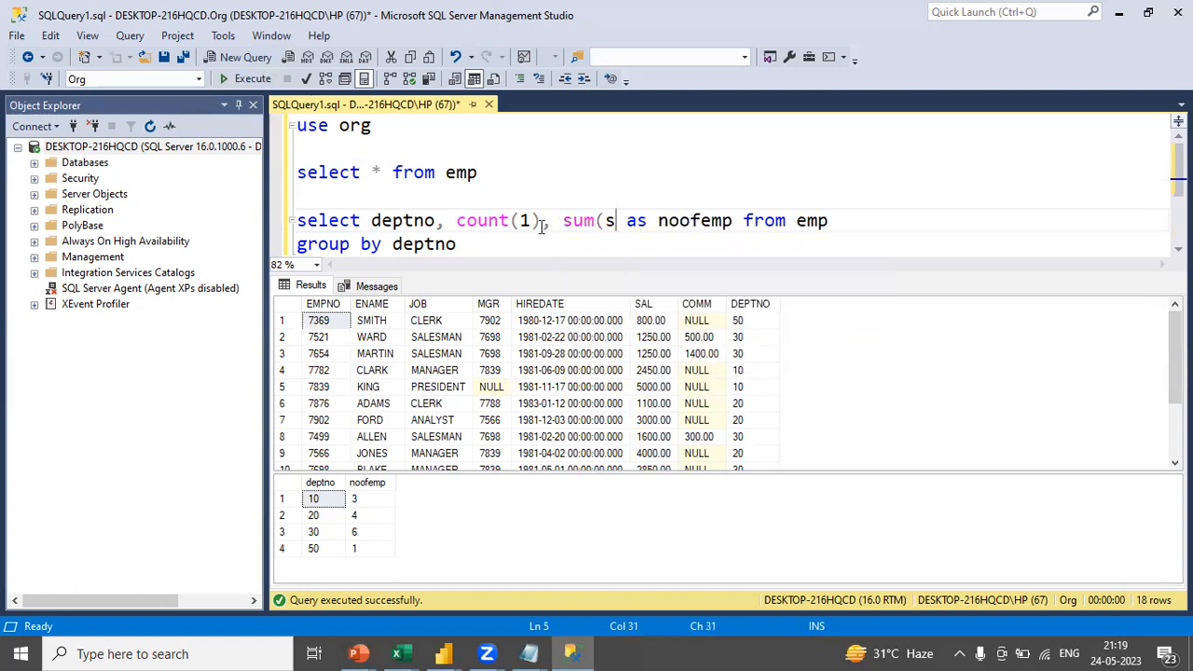
{"action": "type", "text": "al"}
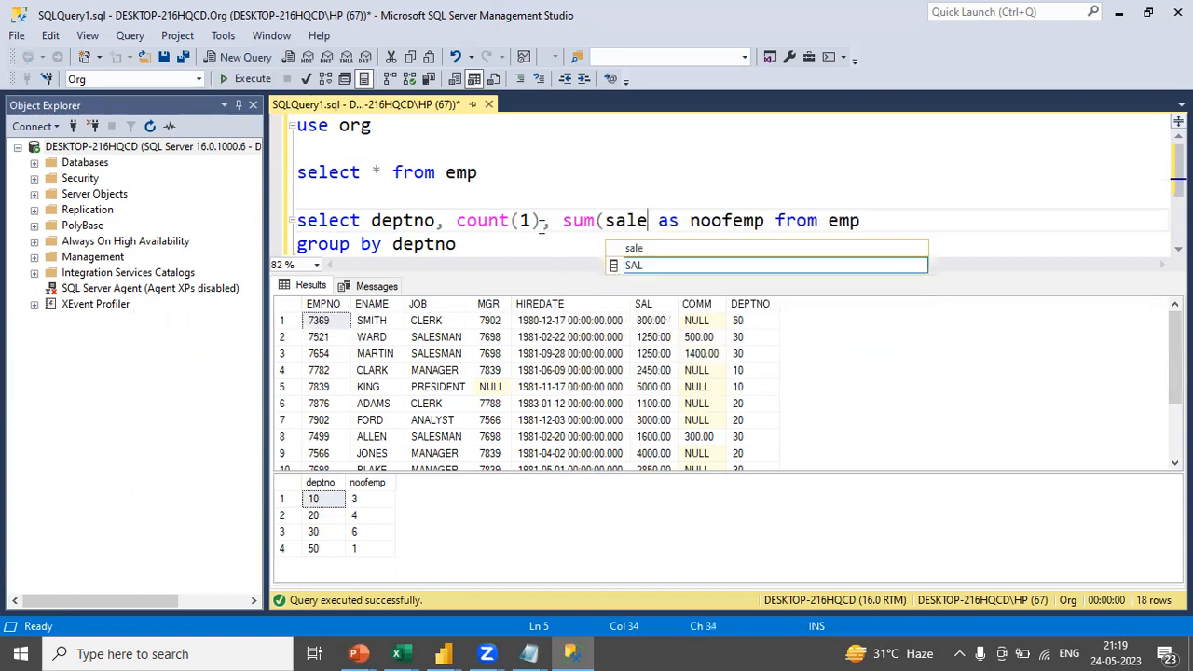
{"action": "type", "text": ")"}
{"action": "left_click", "coordinate": [452, 244]}
{"action": "left_click_drag", "start_coordinate": [454, 244], "coordinate": [283, 169]}
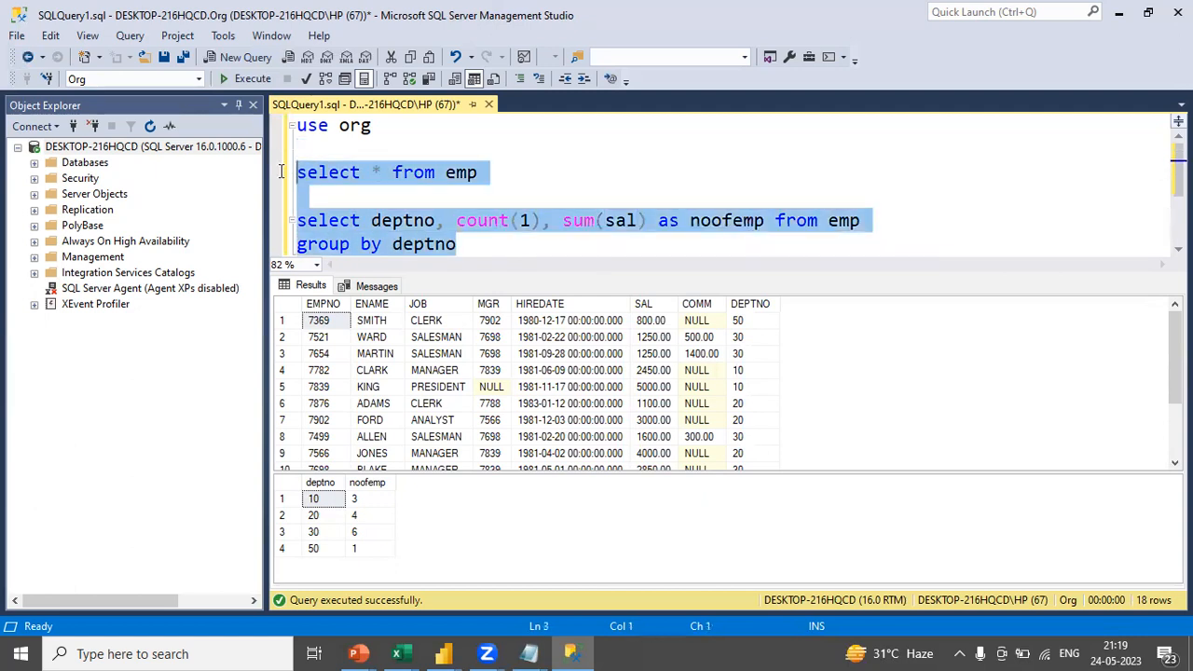
{"action": "left_click", "coordinate": [239, 78]}
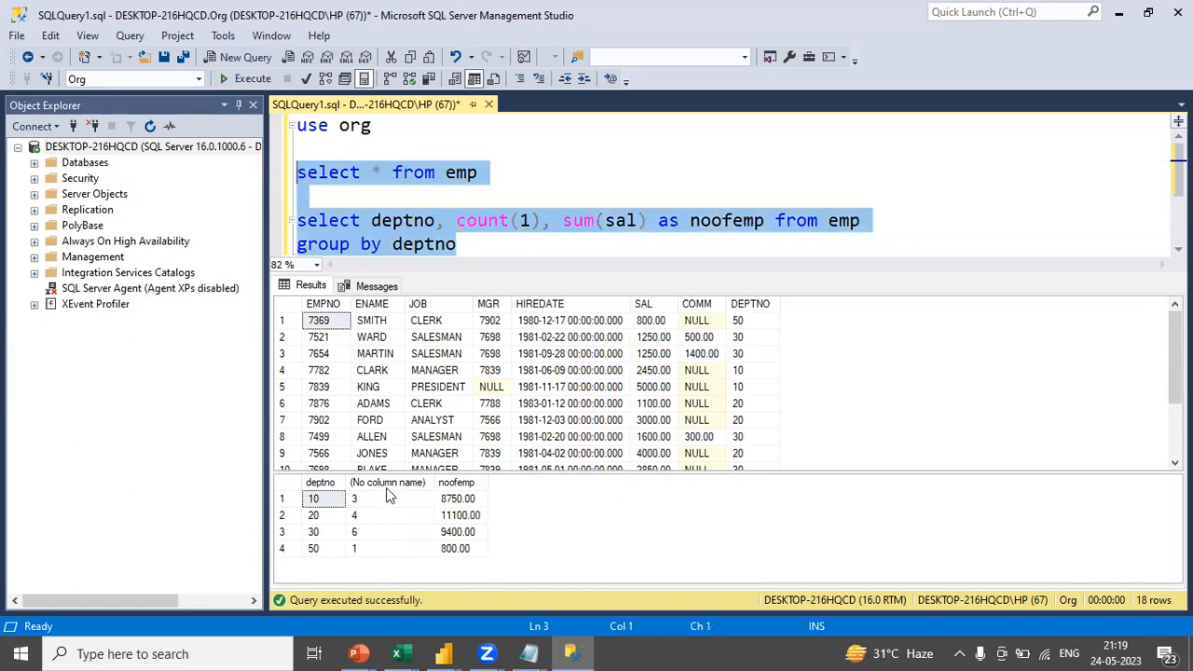
Move the alias "as noofemp" from sum(sal) to count(1), removing the duplicate "as".
{"action": "left_click", "coordinate": [711, 228]}
{"action": "left_click", "coordinate": [775, 220]}
{"action": "left_click_drag", "start_coordinate": [775, 220], "coordinate": [656, 222]}
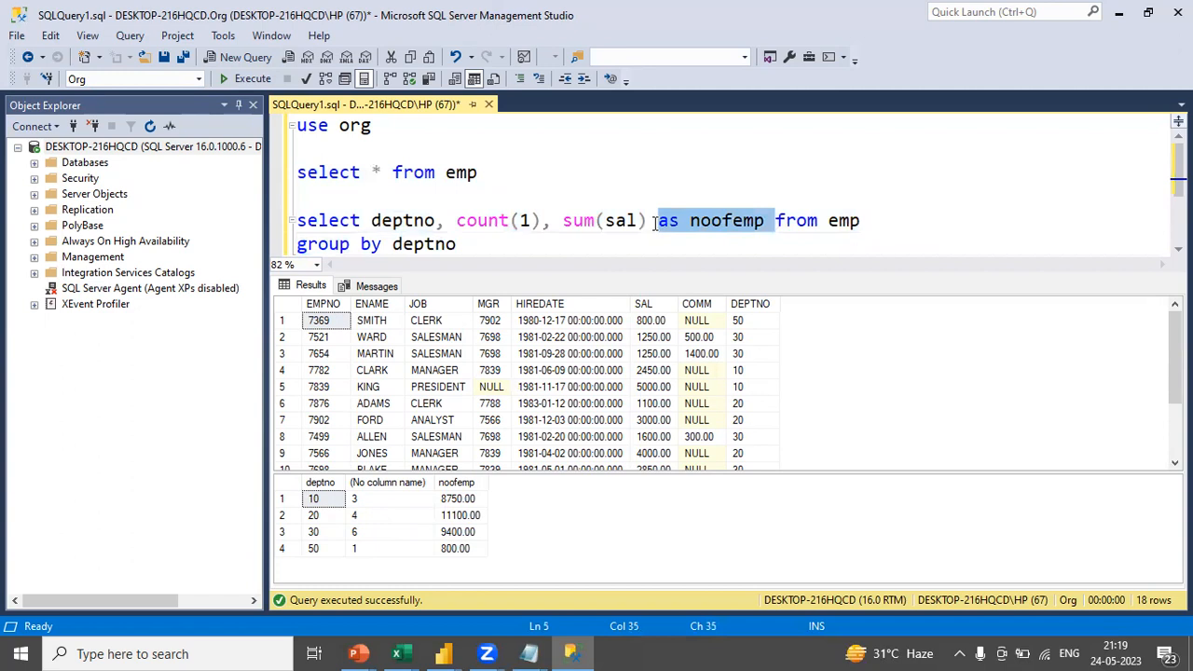
{"action": "key", "text": "BackSpace"}
{"action": "left_click", "coordinate": [537, 222]}
{"action": "type", "text": "as as noofemp"}
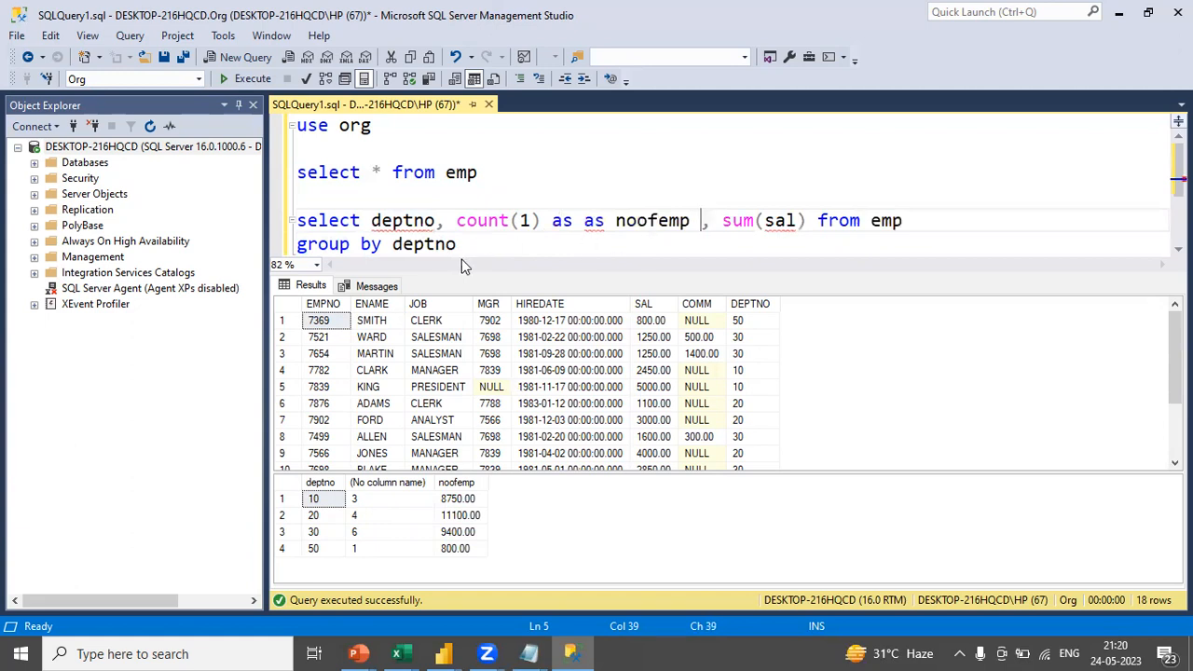
{"action": "left_click", "coordinate": [604, 224]}
{"action": "key", "text": "BackSpace"}
{"action": "key", "text": "BackSpace"}
{"action": "key", "text": "BackSpace"}
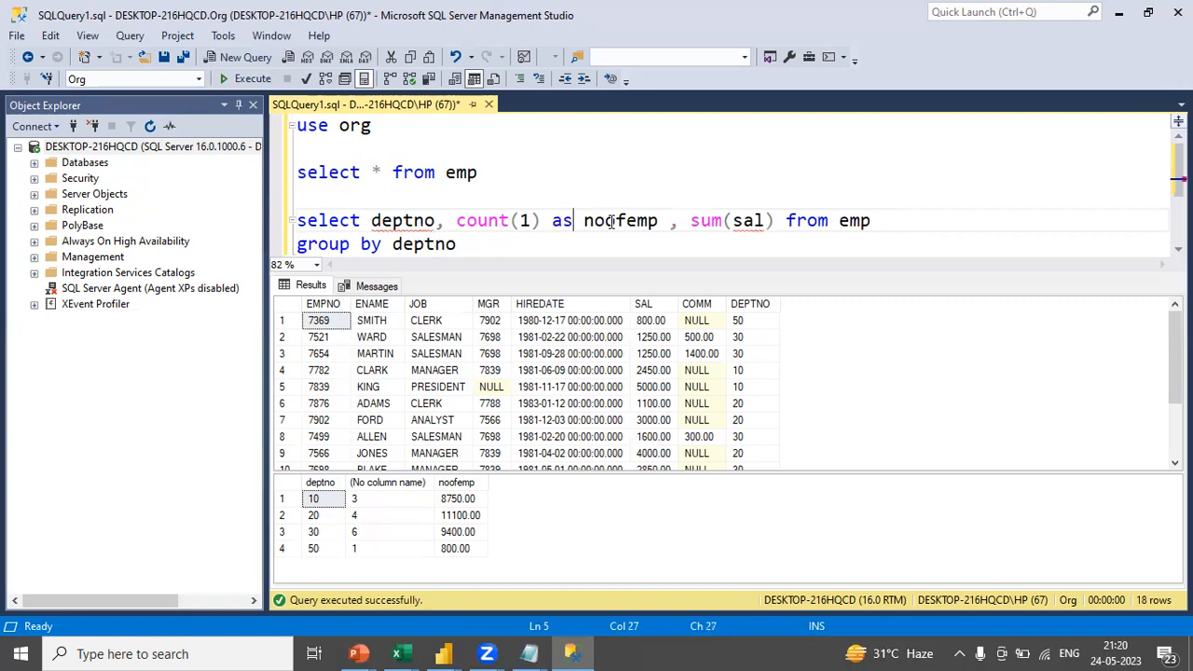
Execute the entire script, including use org and both select statements.
{"action": "left_click", "coordinate": [461, 246]}
{"action": "key", "text": "ctrl+a"}
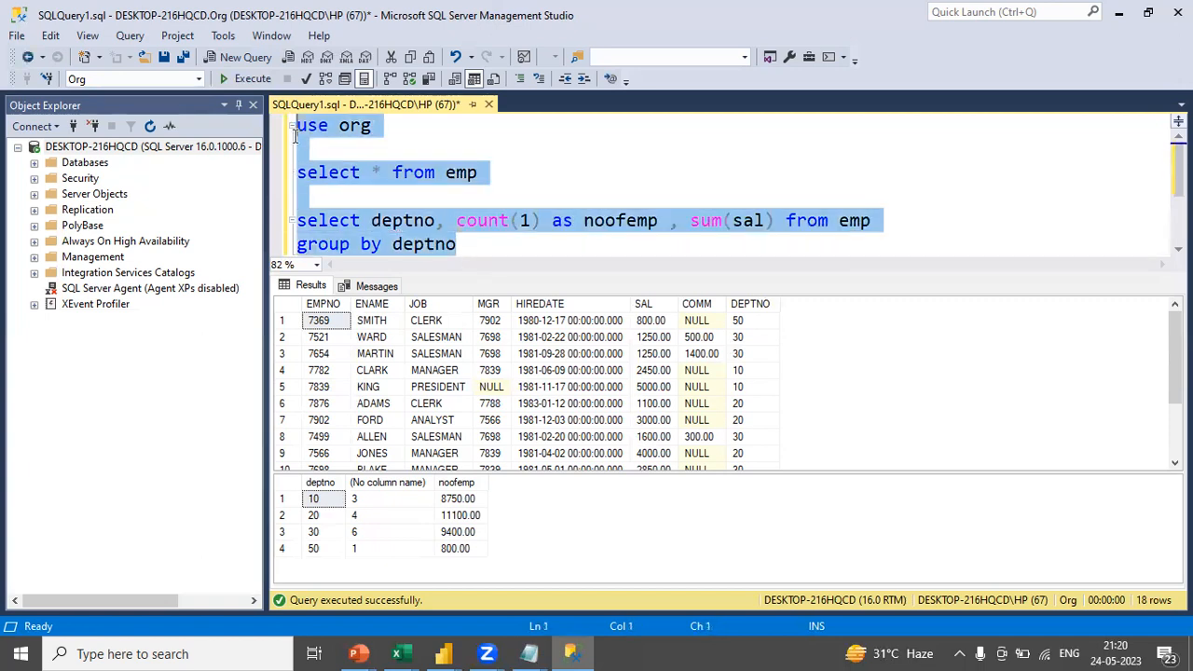
{"action": "left_click", "coordinate": [247, 80]}
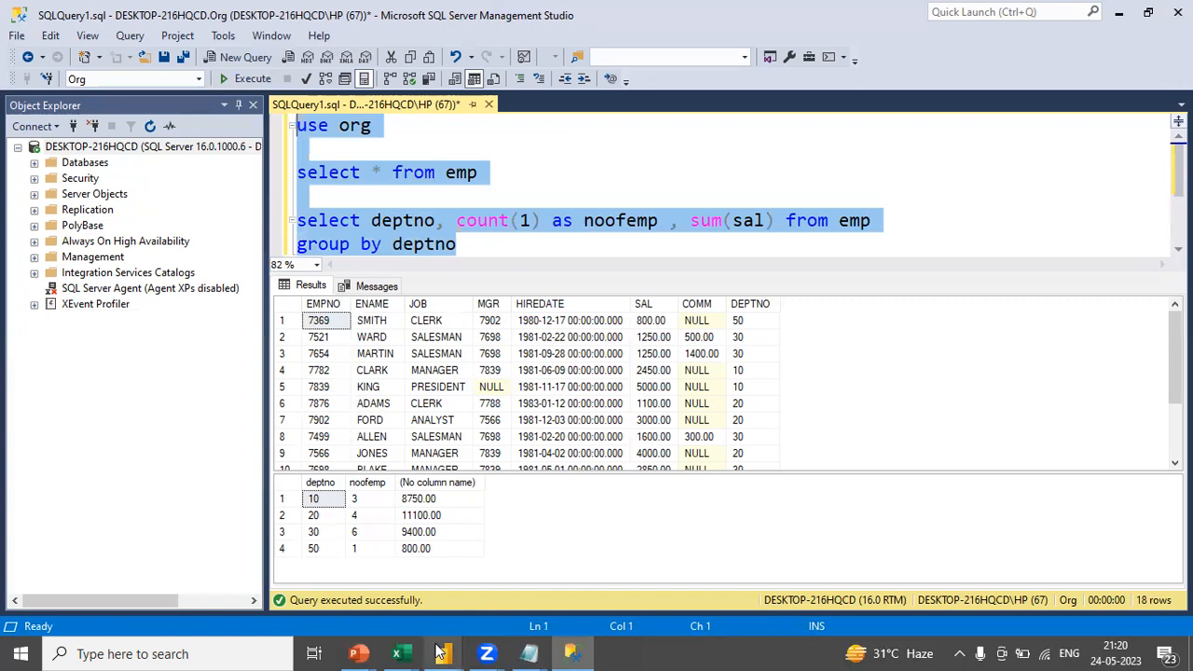
Copy the server name from SSMS's connection dialog into Power Query's SQL Server database connection as DESKTOP-216HQCD, and connect in Import mode.
{"action": "mouse_move", "coordinate": [444, 653]}
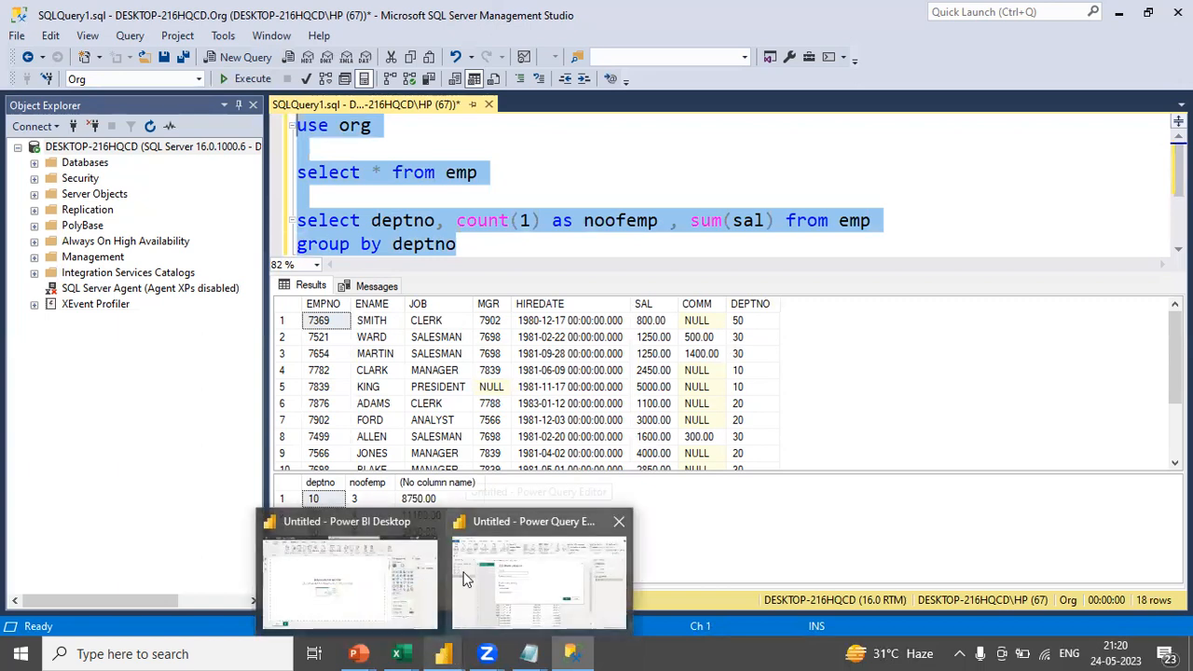
{"action": "left_click", "coordinate": [526, 578]}
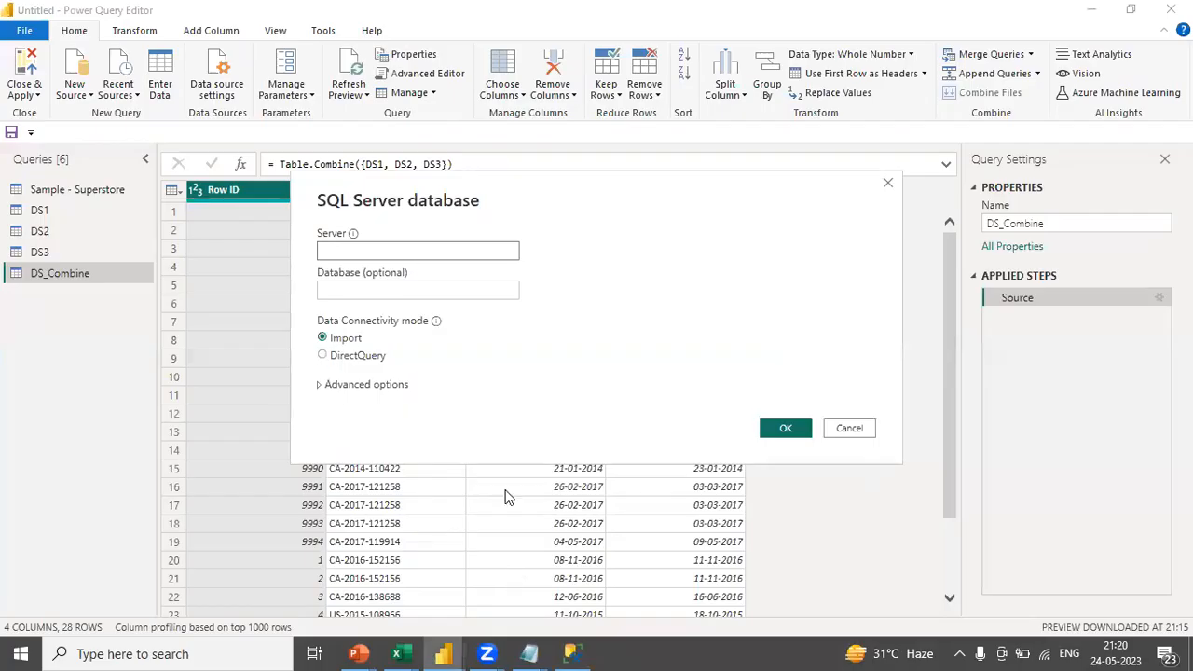
{"action": "left_click", "coordinate": [571, 654]}
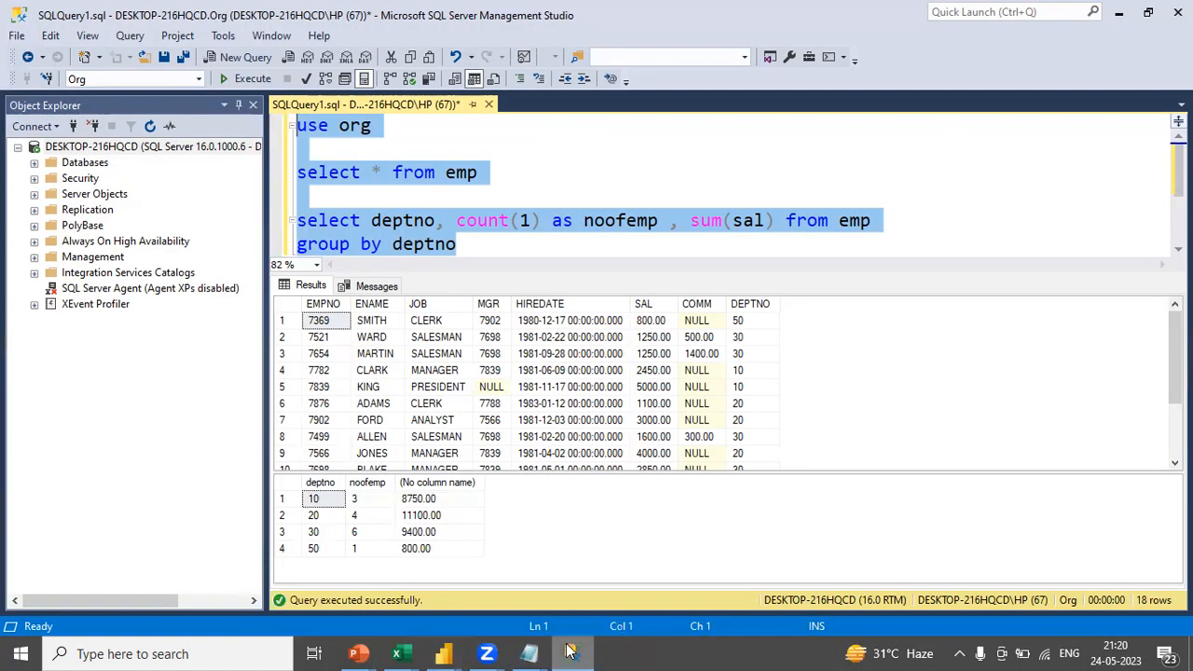
{"action": "left_click", "coordinate": [35, 126]}
{"action": "left_click", "coordinate": [93, 79]}
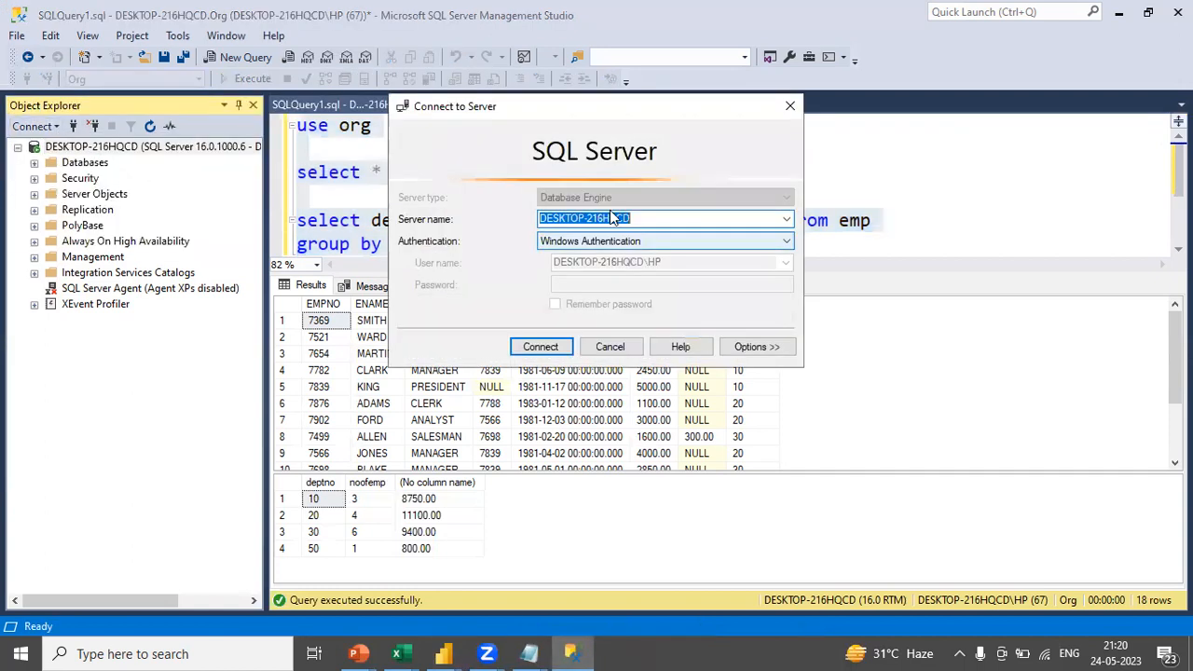
{"action": "key", "text": "alt+Tab"}
{"action": "left_click", "coordinate": [413, 253]}
{"action": "type", "text": "DESKTOP-216HQCD"}
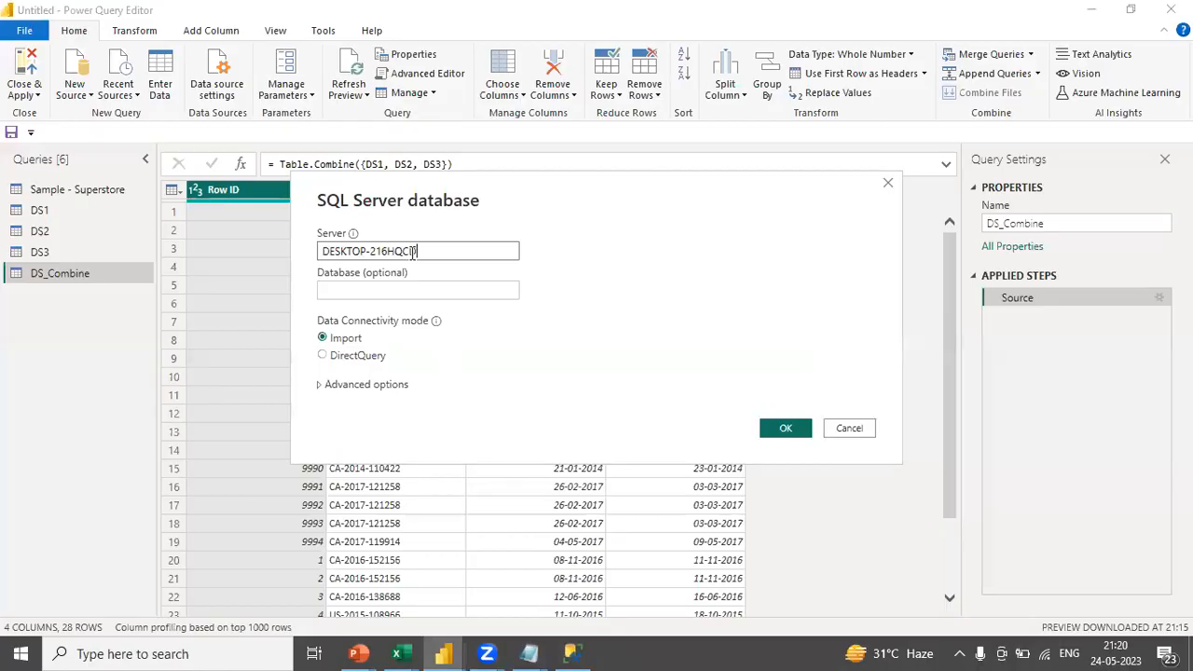
{"action": "left_click", "coordinate": [783, 429]}
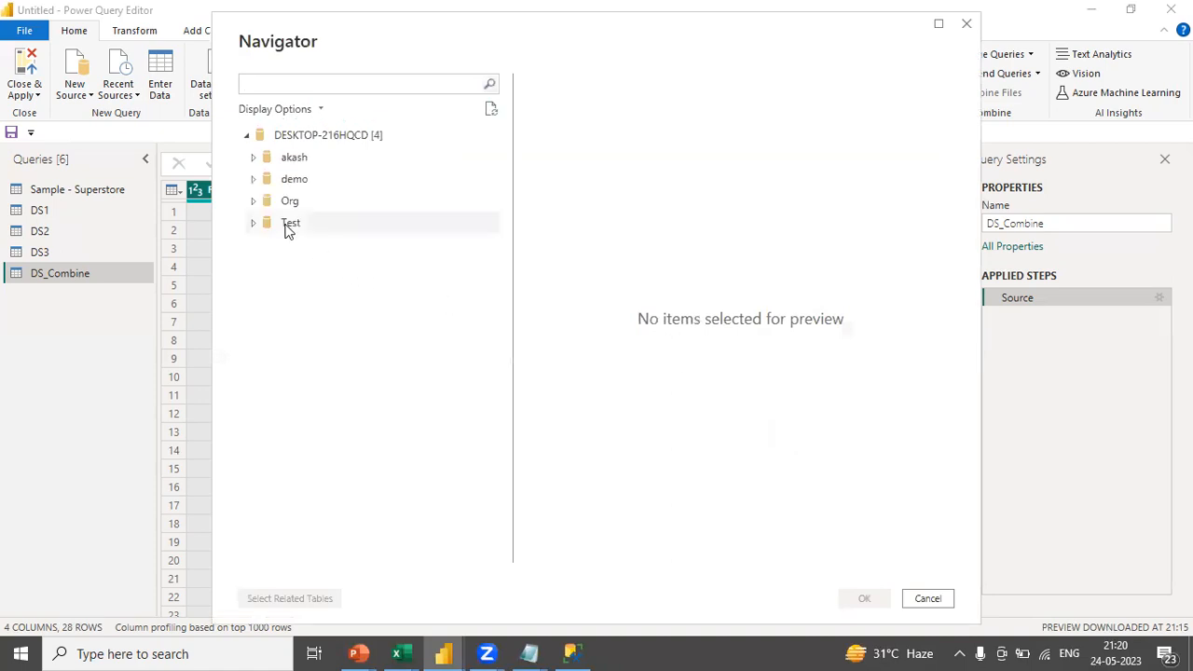
Load the EMP and DEPT tables from the Org database.
{"action": "left_click", "coordinate": [255, 203]}
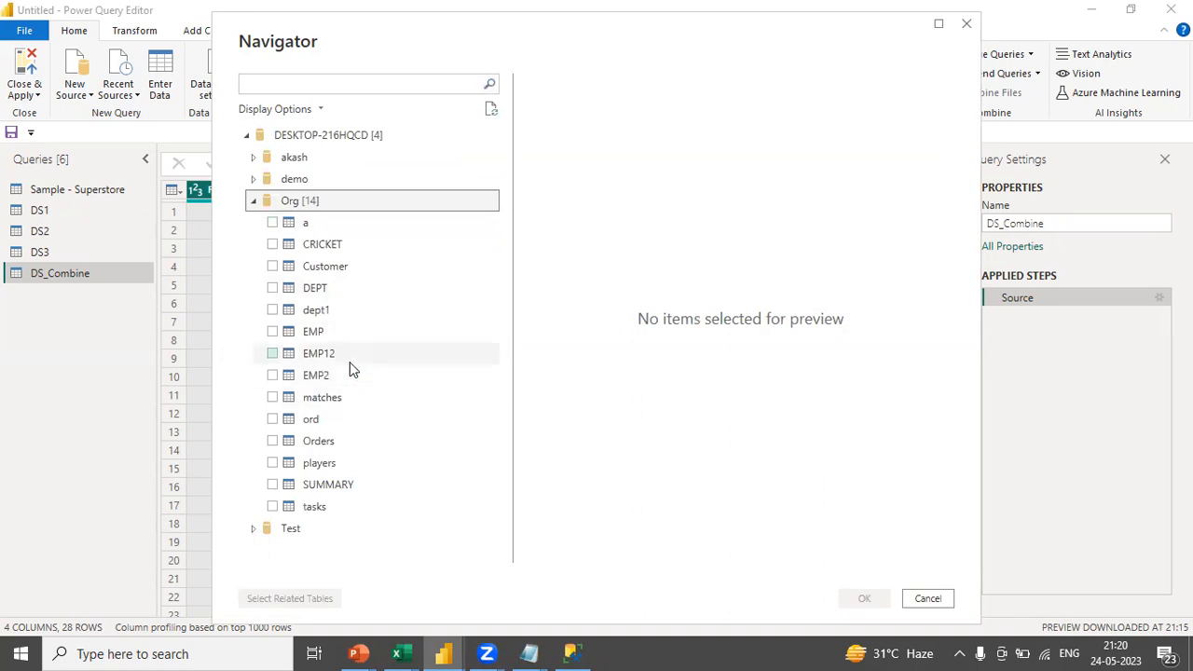
{"action": "left_click", "coordinate": [273, 333]}
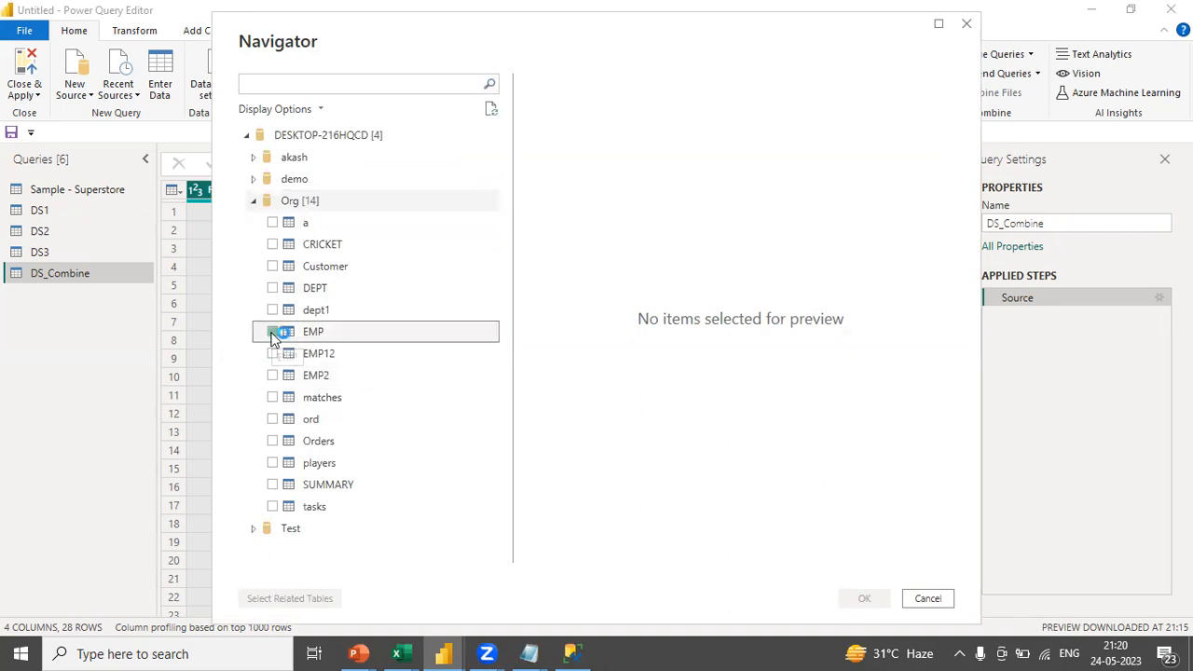
{"action": "left_click", "coordinate": [274, 291]}
{"action": "left_click", "coordinate": [863, 599]}
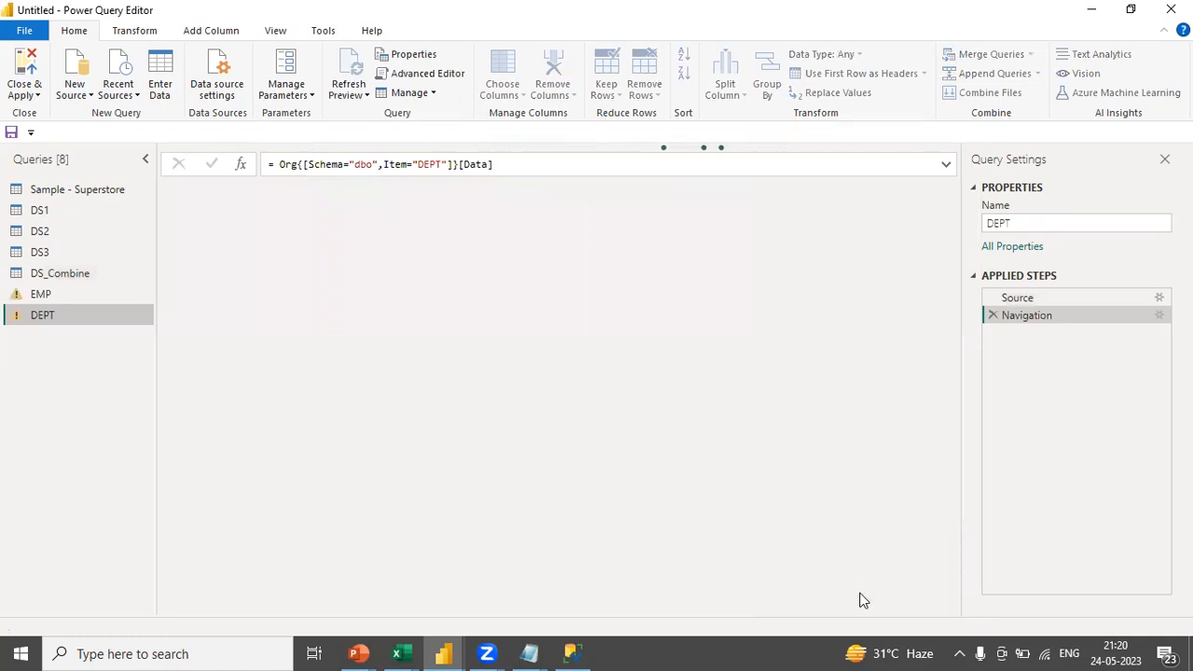
Group the EMP query by DEPTNO with a Count Rows aggregation in a new column named Noofemp.
{"action": "left_click", "coordinate": [42, 294]}
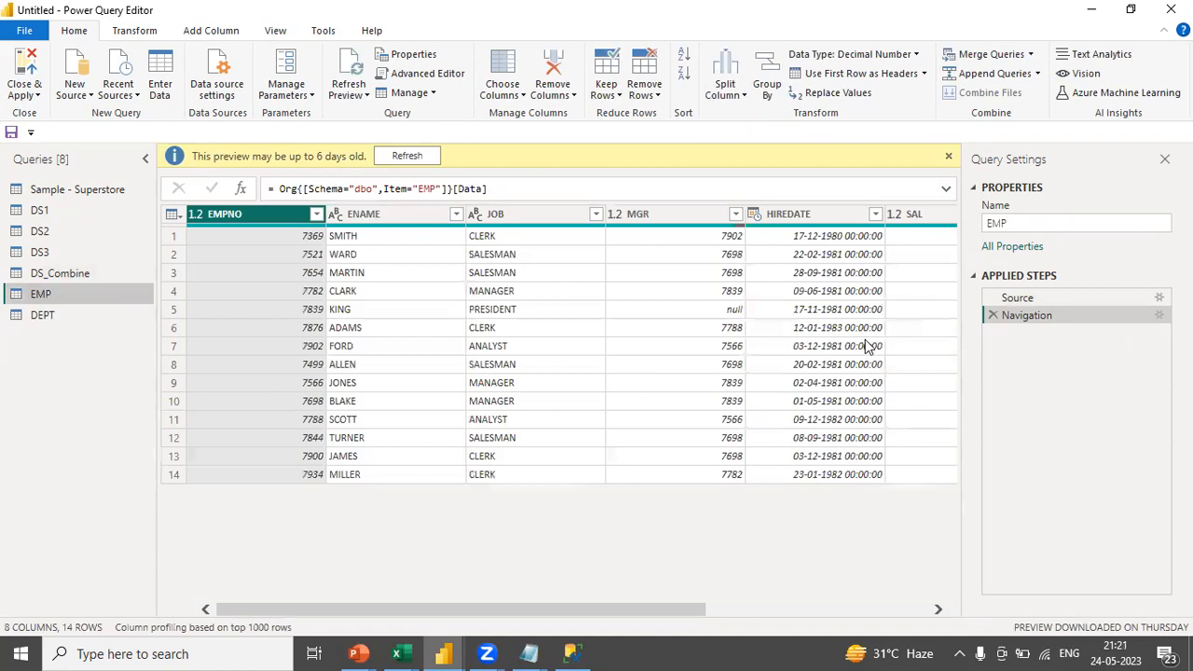
{"action": "left_click_drag", "start_coordinate": [498, 614], "coordinate": [343, 578]}
{"action": "left_click", "coordinate": [123, 33]}
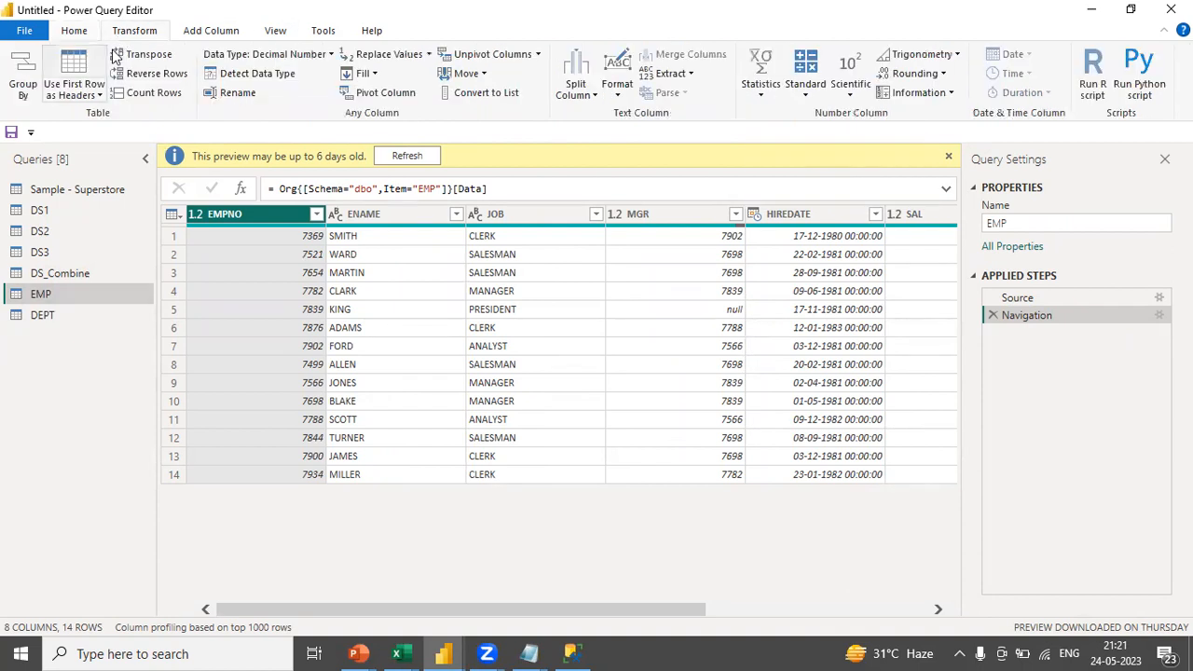
{"action": "left_click", "coordinate": [28, 100]}
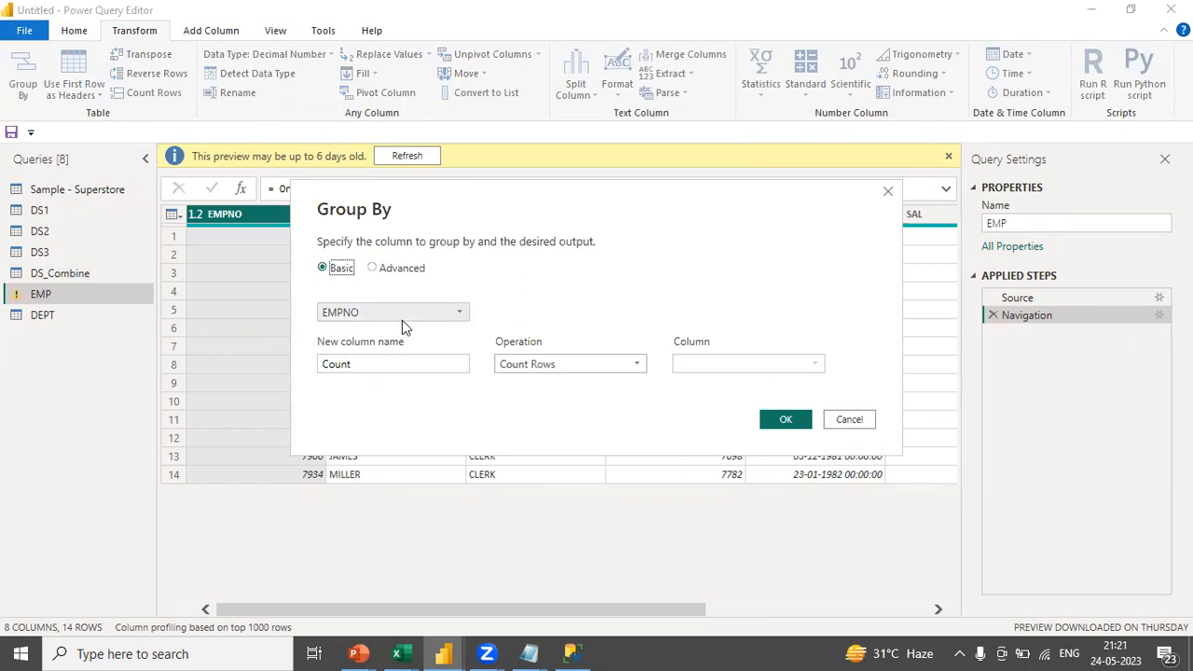
{"action": "left_click_drag", "start_coordinate": [498, 218], "coordinate": [563, 215]}
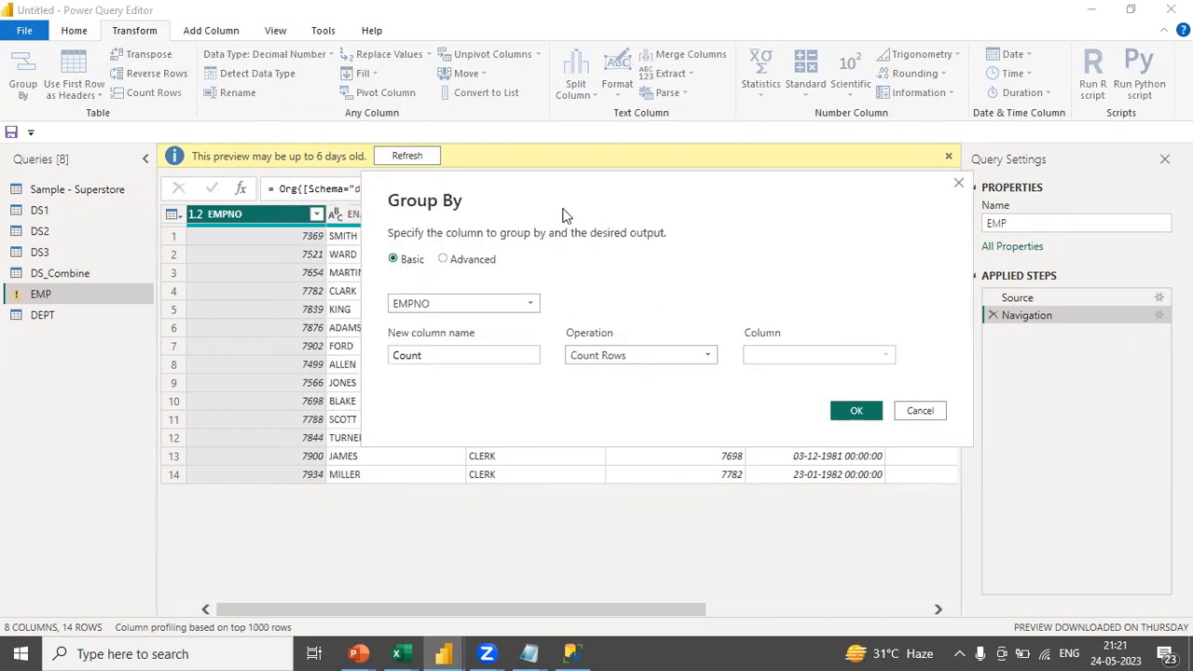
{"action": "left_click", "coordinate": [441, 309]}
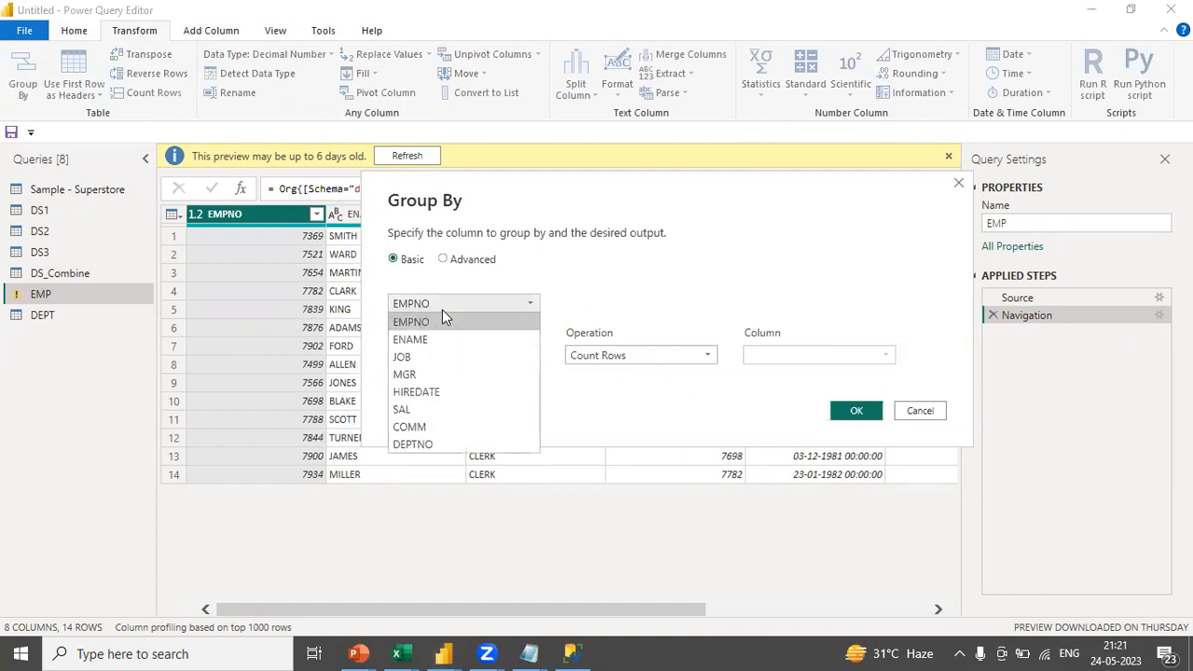
{"action": "left_click", "coordinate": [425, 445]}
{"action": "left_click", "coordinate": [453, 356]}
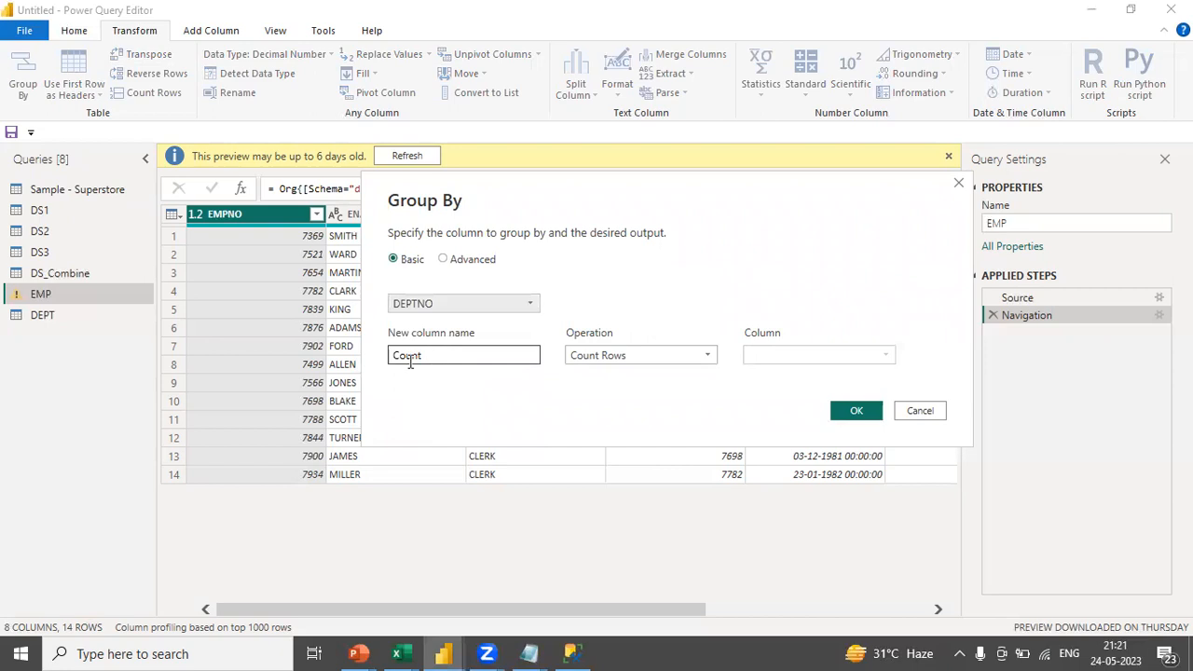
{"action": "double_click", "coordinate": [438, 356]}
{"action": "type", "text": "Noofemp"}
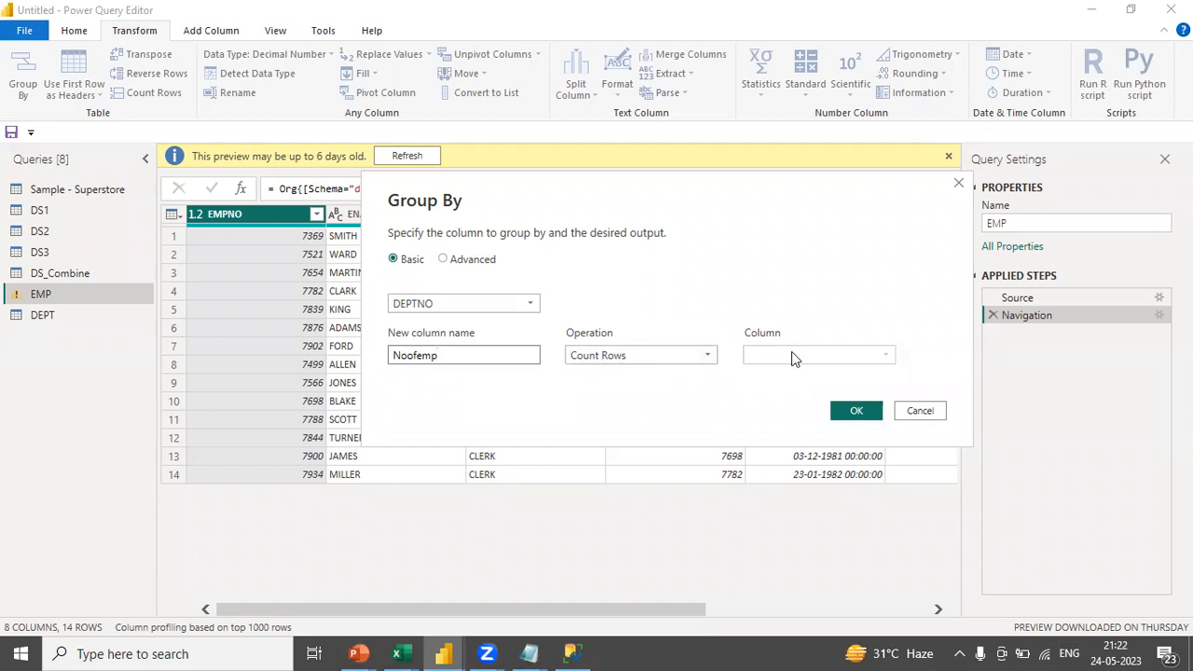
{"action": "left_click", "coordinate": [857, 411]}
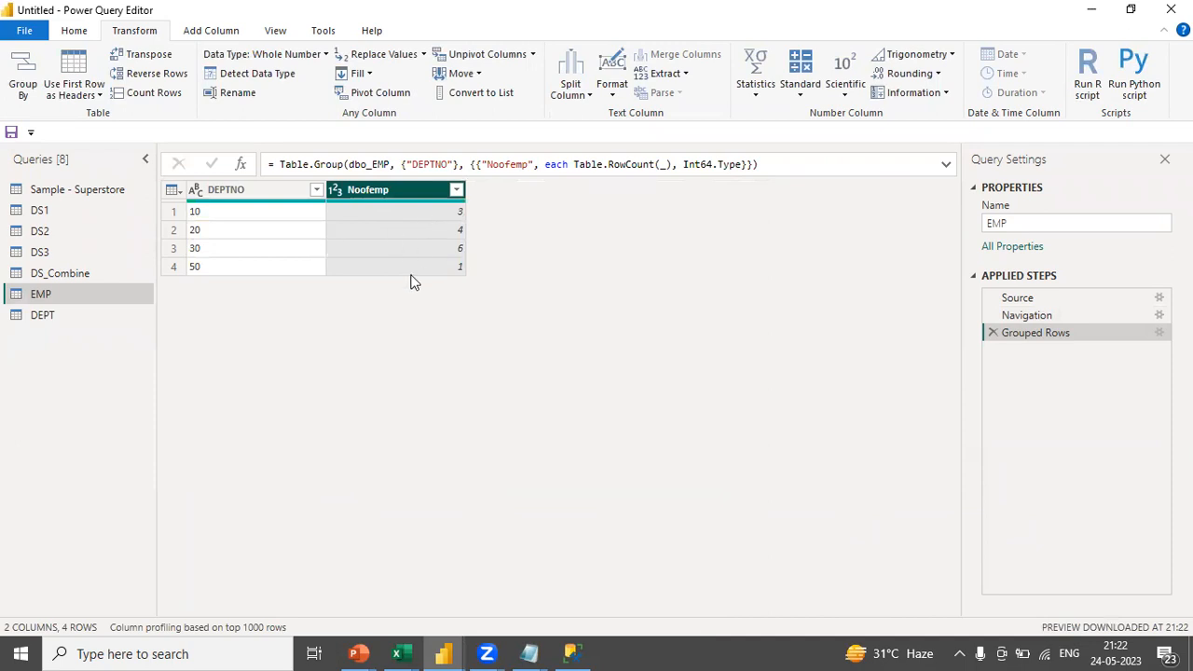
Switch to SSMS, dismiss the connection dialog, compare the noofemp counts per deptno with the Power Query grouping, and return to Power Query.
{"action": "left_click", "coordinate": [570, 652]}
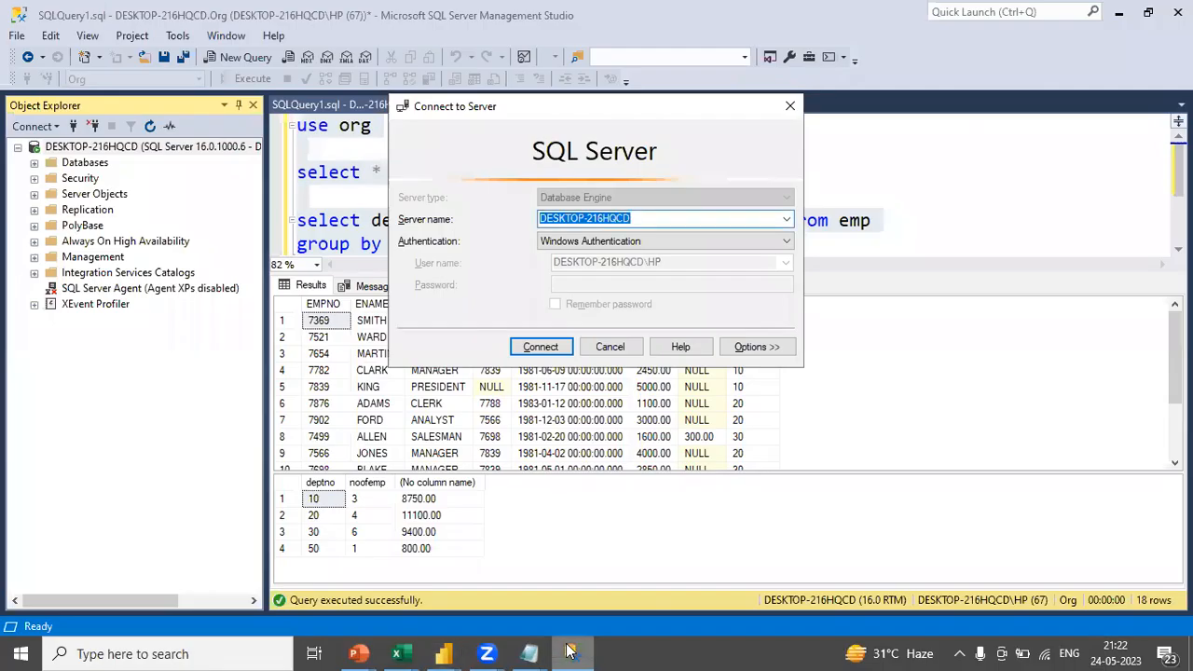
{"action": "left_click", "coordinate": [607, 348]}
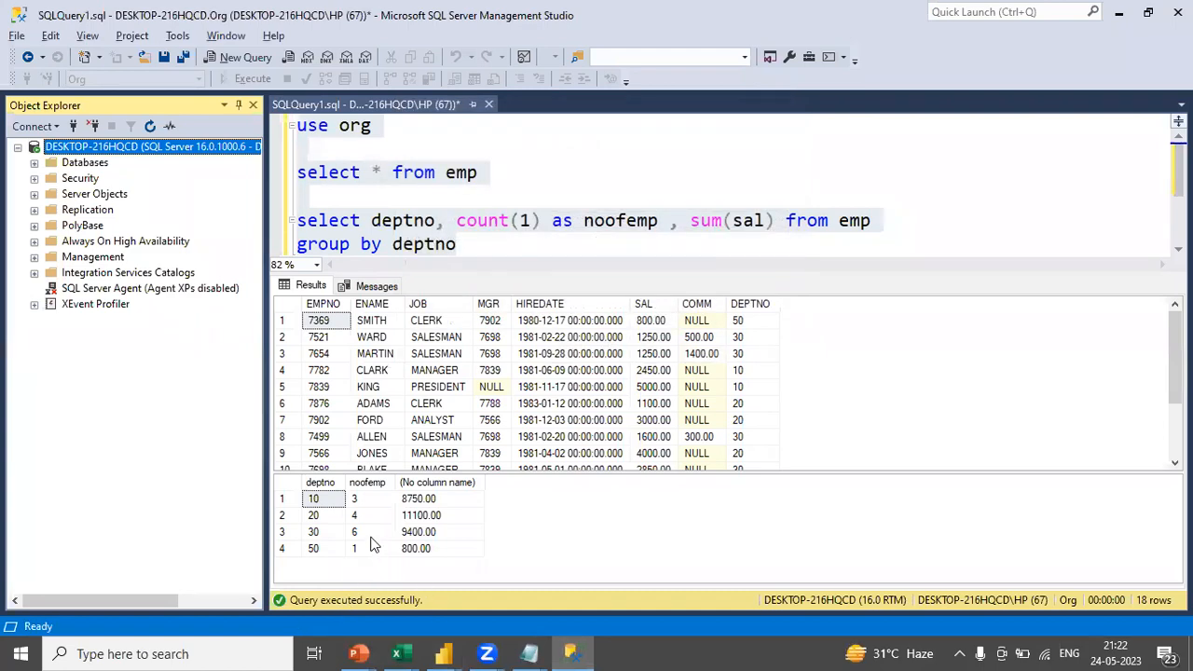
{"action": "key", "text": "alt+Tab"}
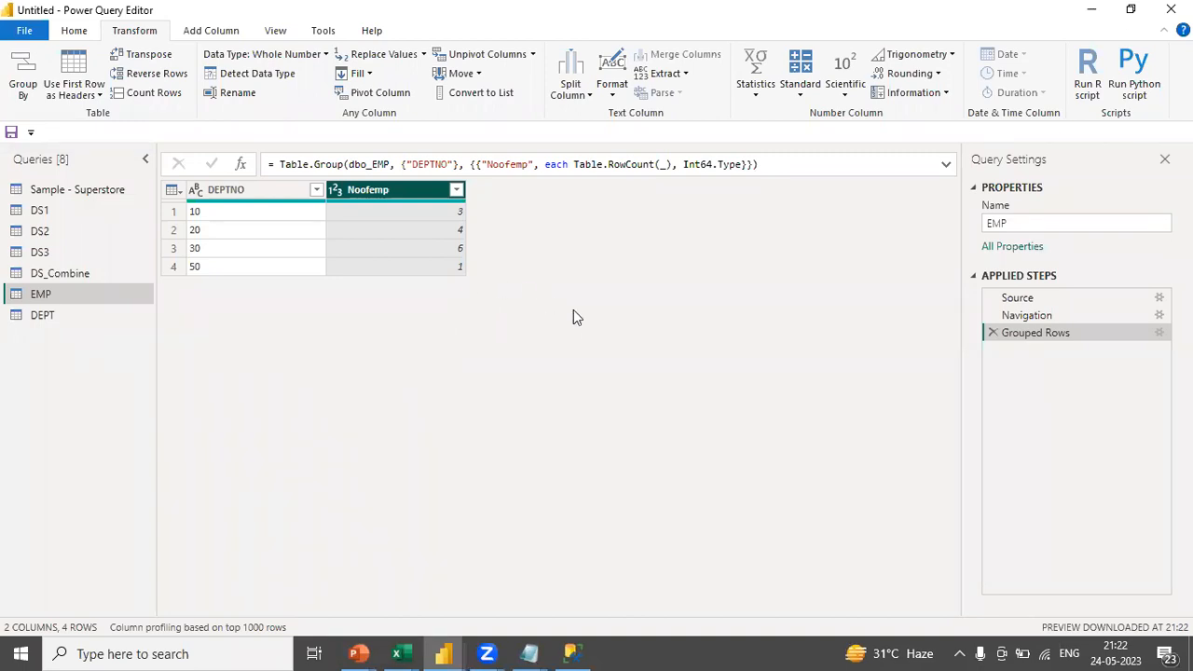
Edit the EMP query's Grouped Rows step to use the Sum of SAL in a new column named deptbysal.
{"action": "left_click", "coordinate": [1159, 334]}
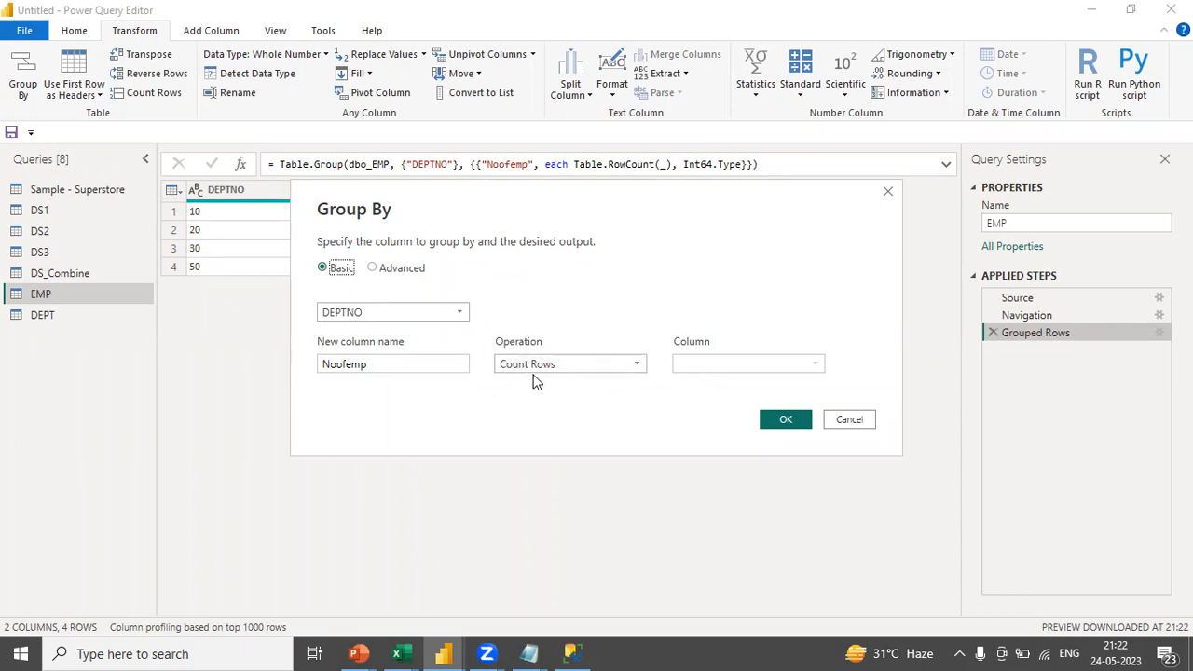
{"action": "left_click", "coordinate": [585, 367]}
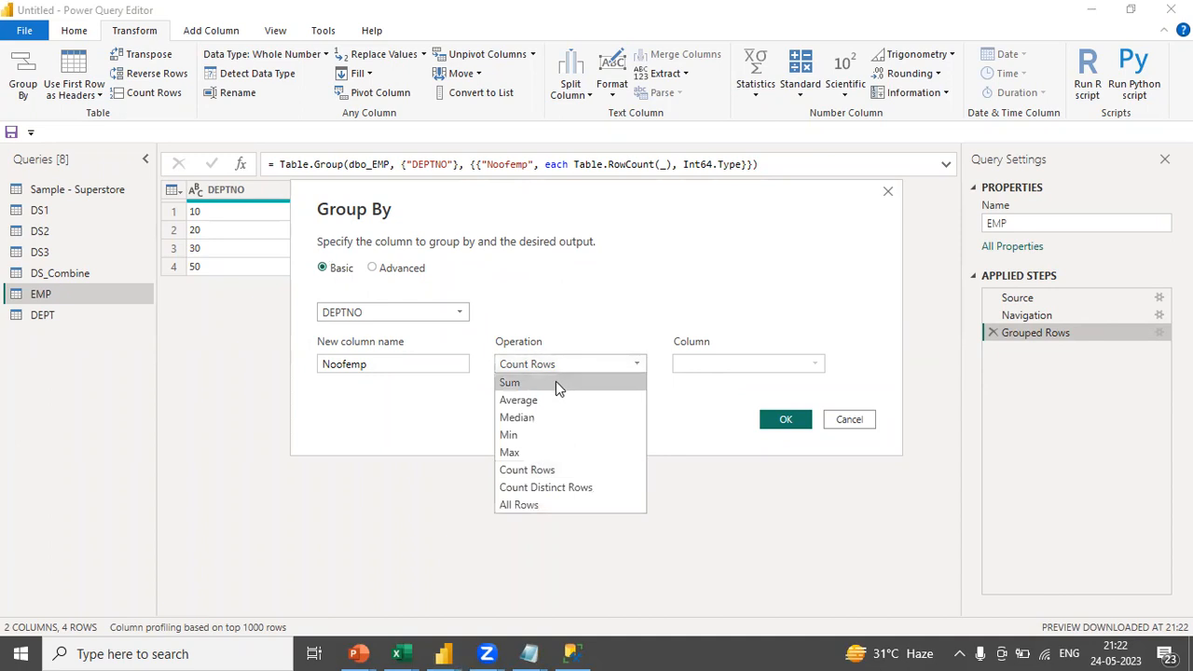
{"action": "left_click", "coordinate": [555, 382]}
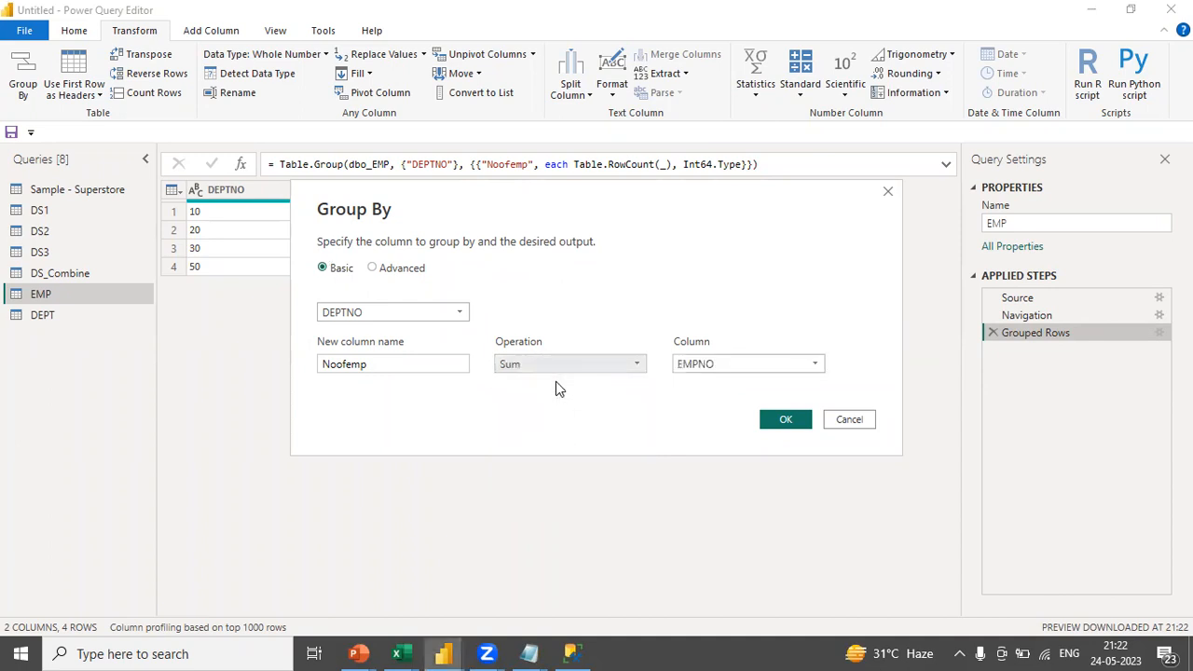
{"action": "left_click", "coordinate": [719, 367]}
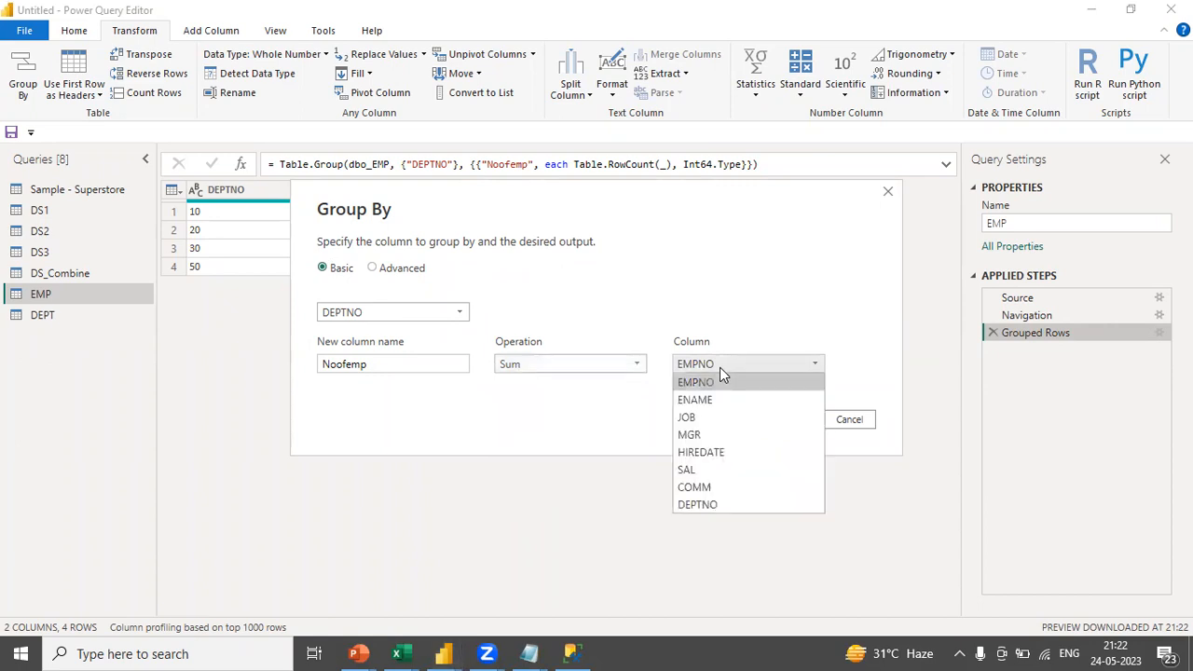
{"action": "left_click", "coordinate": [692, 471]}
{"action": "left_click", "coordinate": [371, 369]}
{"action": "key", "text": "BackSpace"}
{"action": "key", "text": "BackSpace"}
{"action": "key", "text": "BackSpace"}
{"action": "type", "text": "deptbysal"}
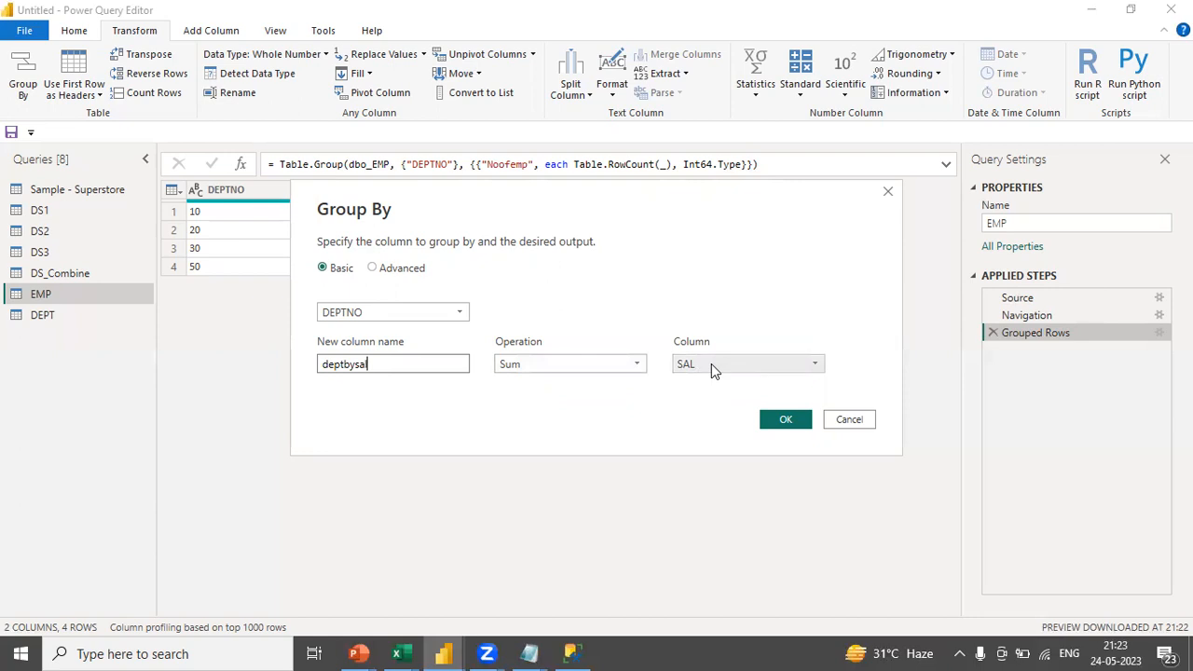
{"action": "left_click", "coordinate": [766, 421]}
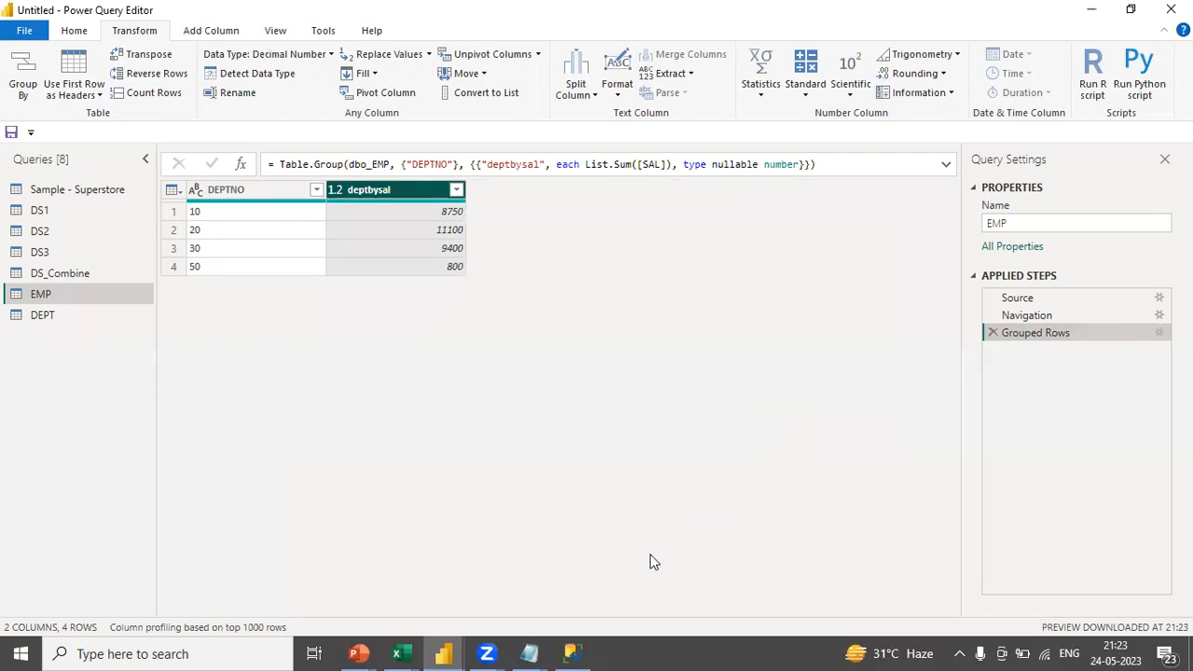
Switch to SSMS to compare the salary sums per deptno and enlarge the query area, and review the aggregate function list in Notepad.
{"action": "left_click", "coordinate": [574, 652]}
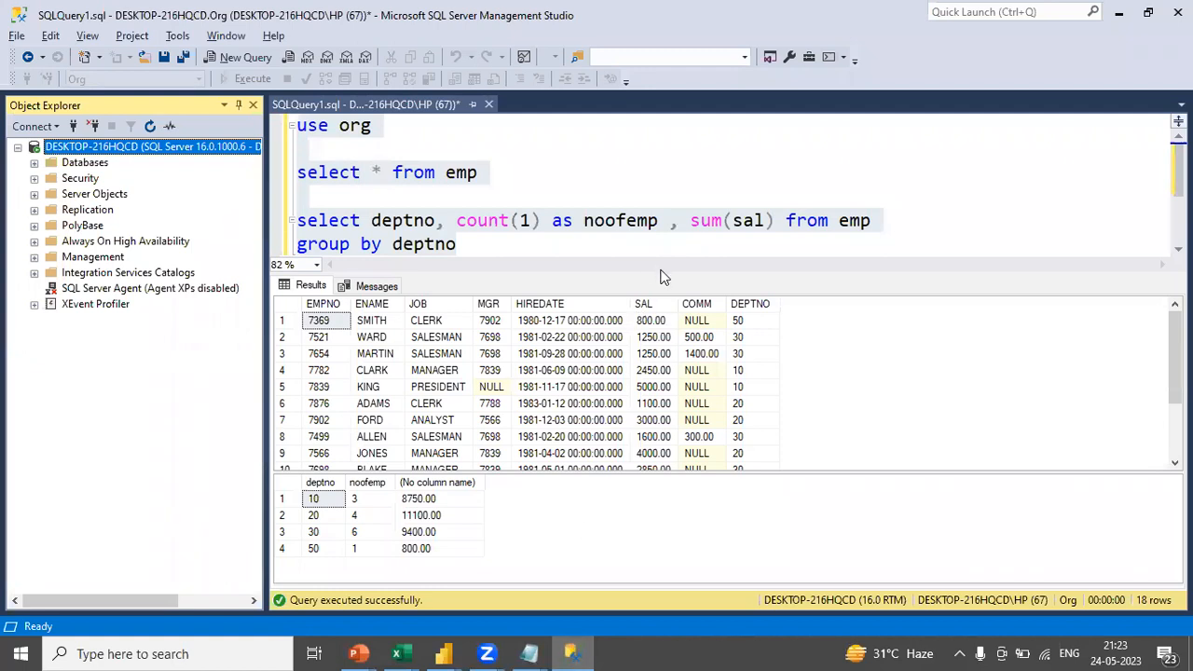
{"action": "left_click_drag", "start_coordinate": [661, 274], "coordinate": [660, 364]}
{"action": "mouse_move", "coordinate": [529, 653]}
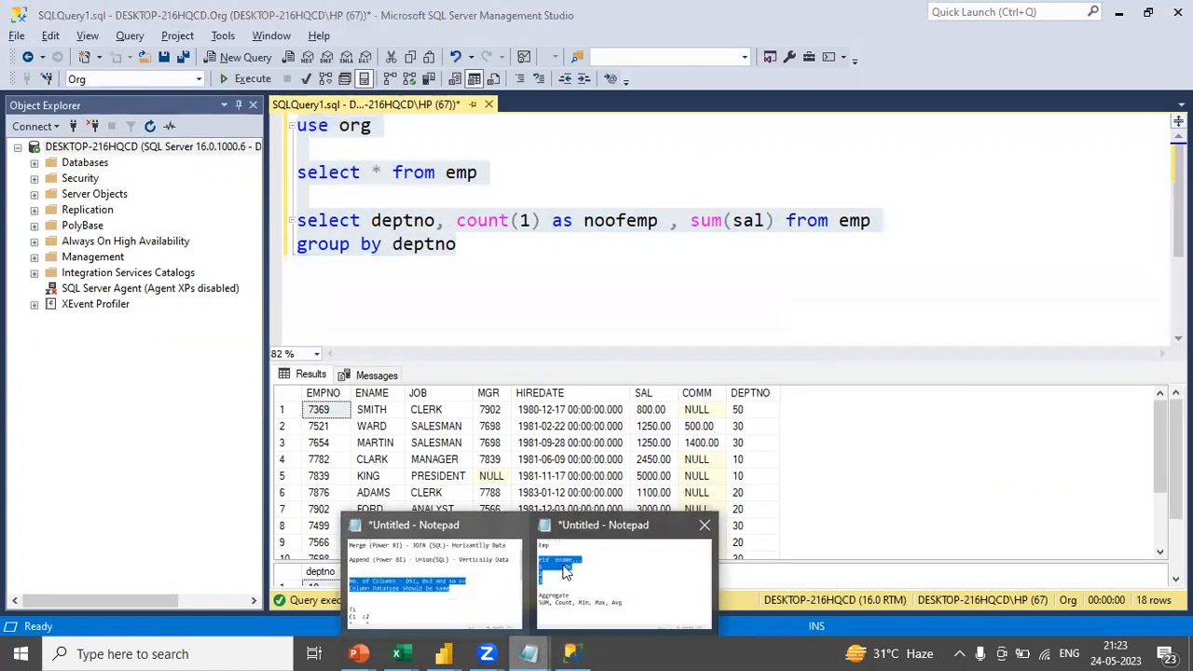
{"action": "left_click", "coordinate": [457, 580]}
{"action": "left_click", "coordinate": [263, 386]}
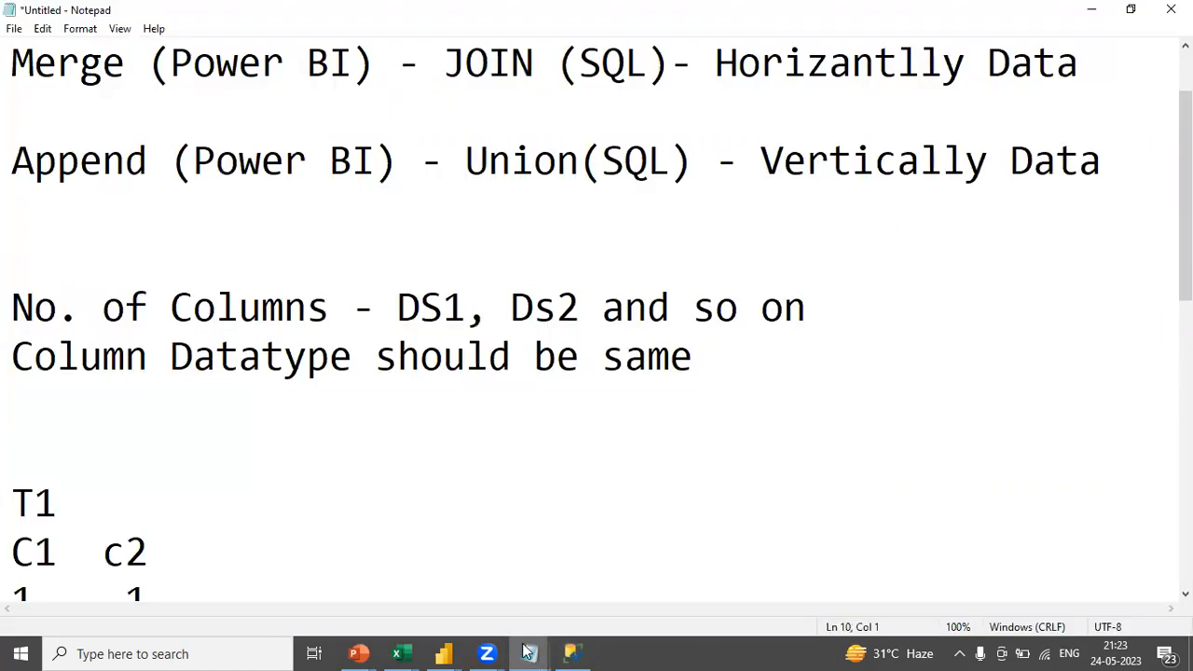
{"action": "mouse_move", "coordinate": [527, 652]}
{"action": "left_click", "coordinate": [618, 594]}
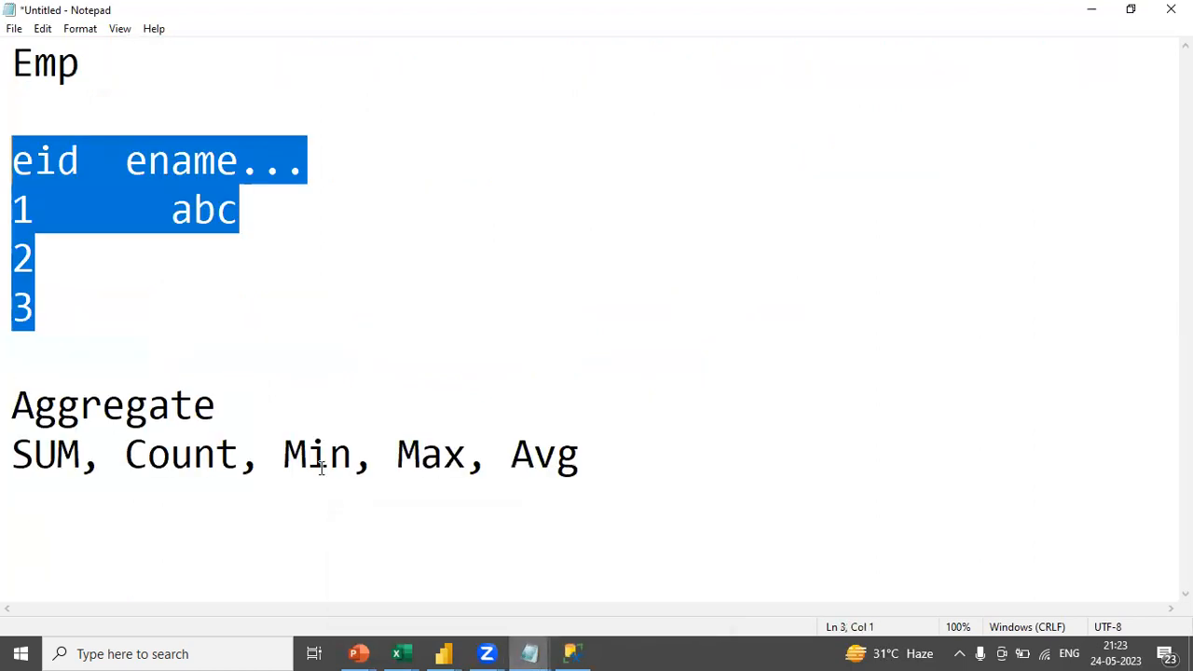
{"action": "left_click_drag", "start_coordinate": [270, 464], "coordinate": [11, 459]}
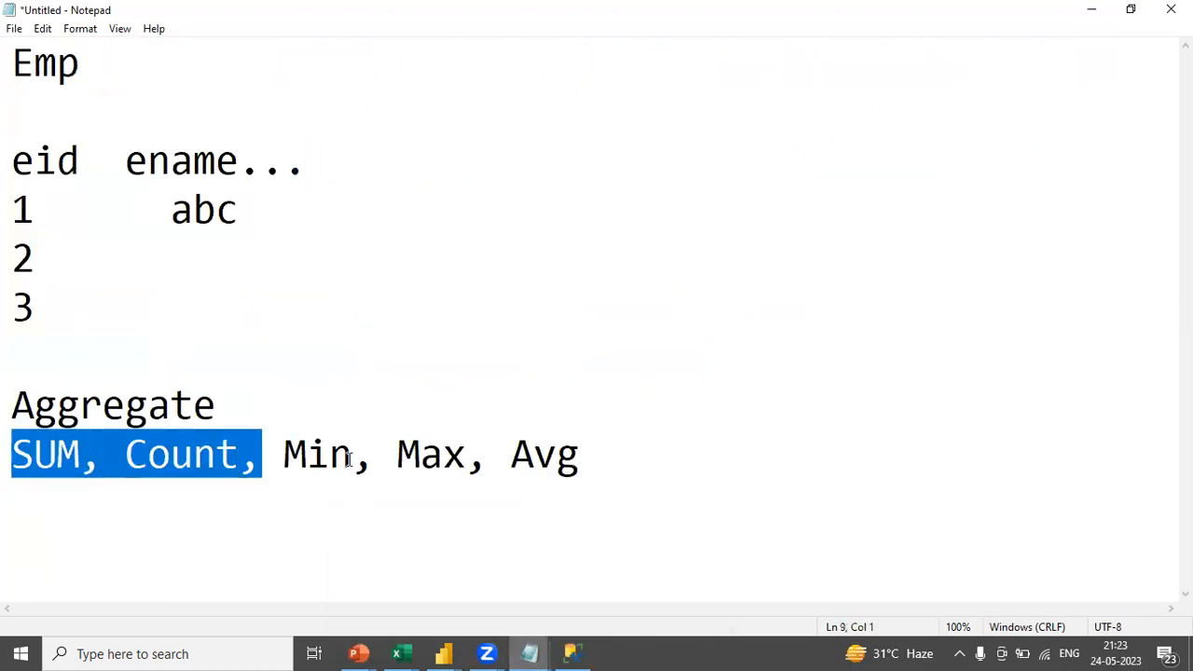
{"action": "double_click", "coordinate": [349, 459]}
{"action": "left_click", "coordinate": [351, 506]}
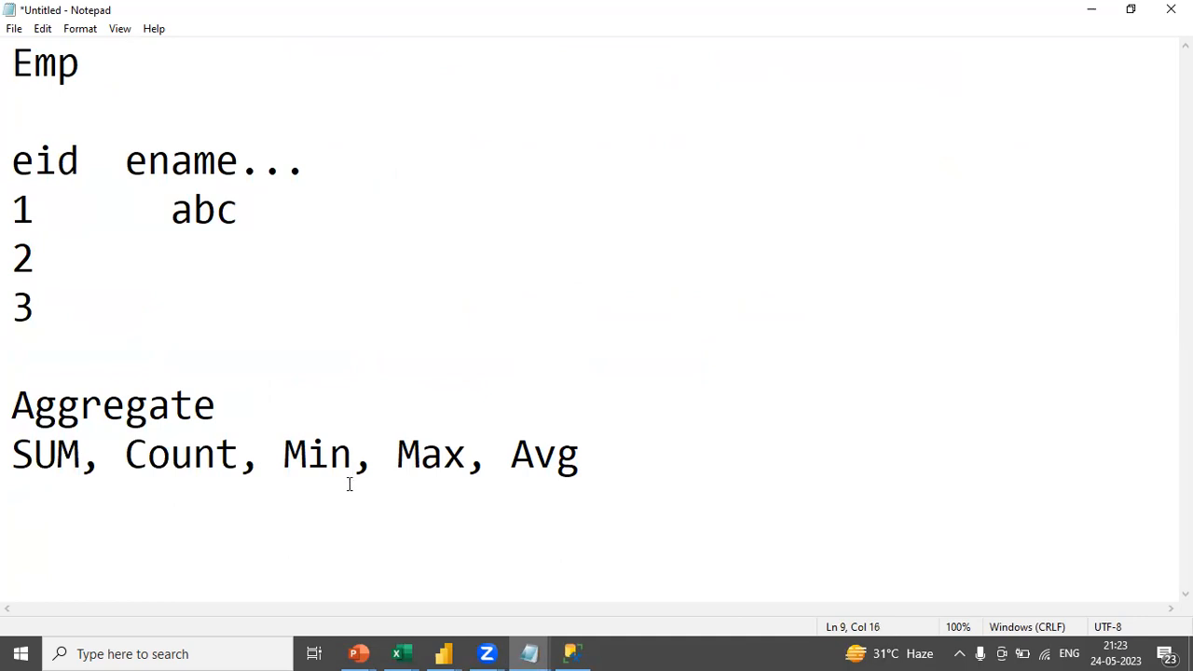
{"action": "left_click_drag", "start_coordinate": [353, 468], "coordinate": [293, 464]}
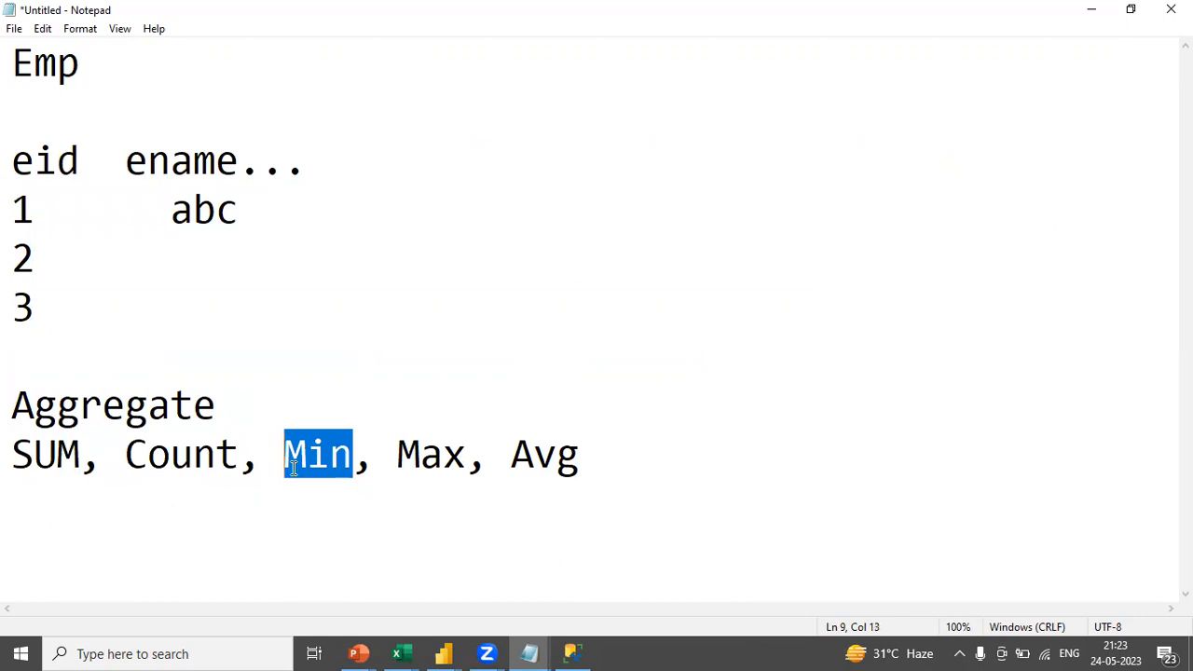
Return to SSMS, add the condition where deptno =10 to the select * from emp query, run it, and examine the SAL values.
{"action": "left_click", "coordinate": [570, 653]}
{"action": "left_click", "coordinate": [522, 173]}
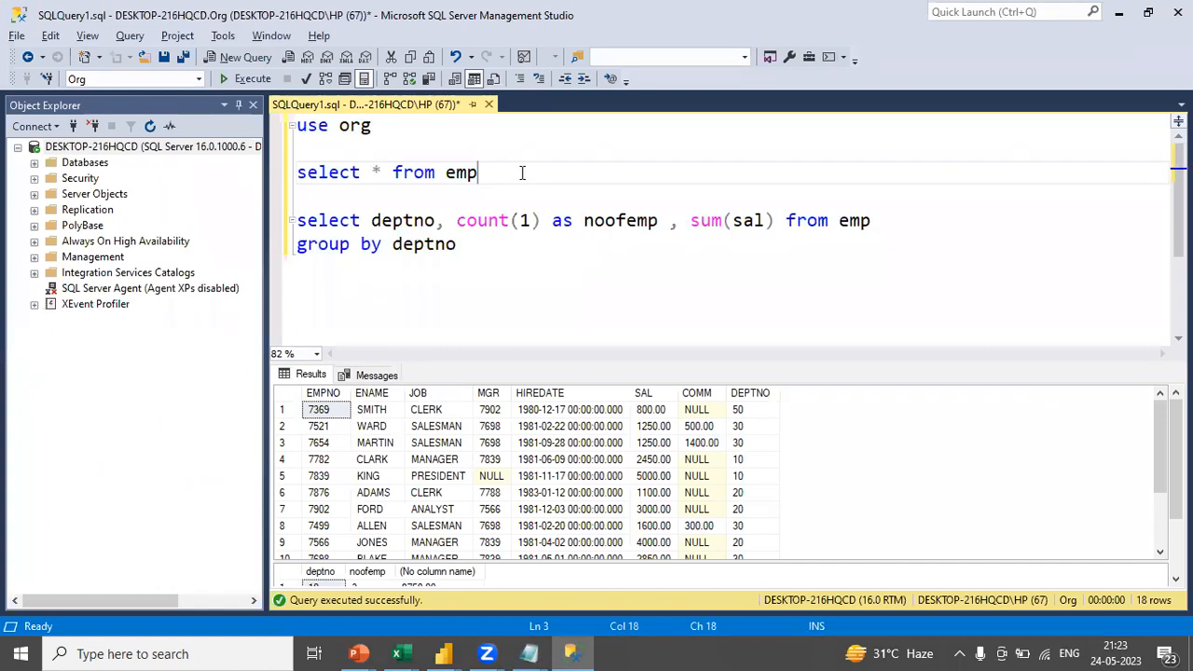
{"action": "key", "text": "Return"}
{"action": "type", "text": "where"}
{"action": "type", "text": "depo"}
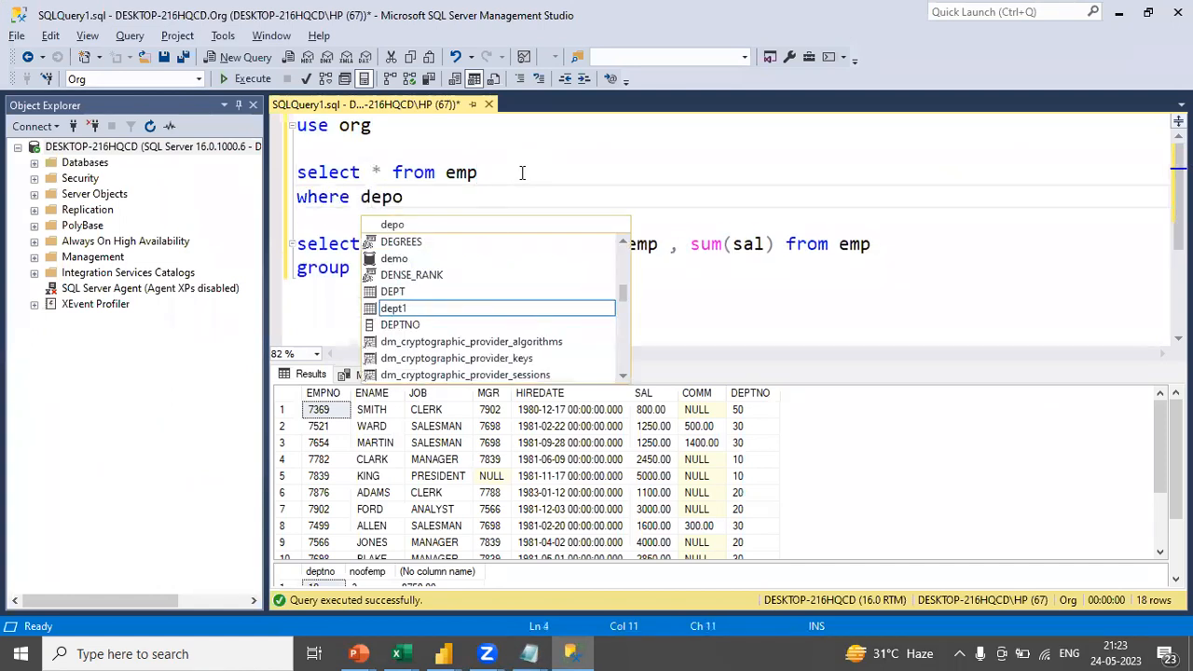
{"action": "key", "text": "BackSpace"}
{"action": "type", "text": "tno =10"}
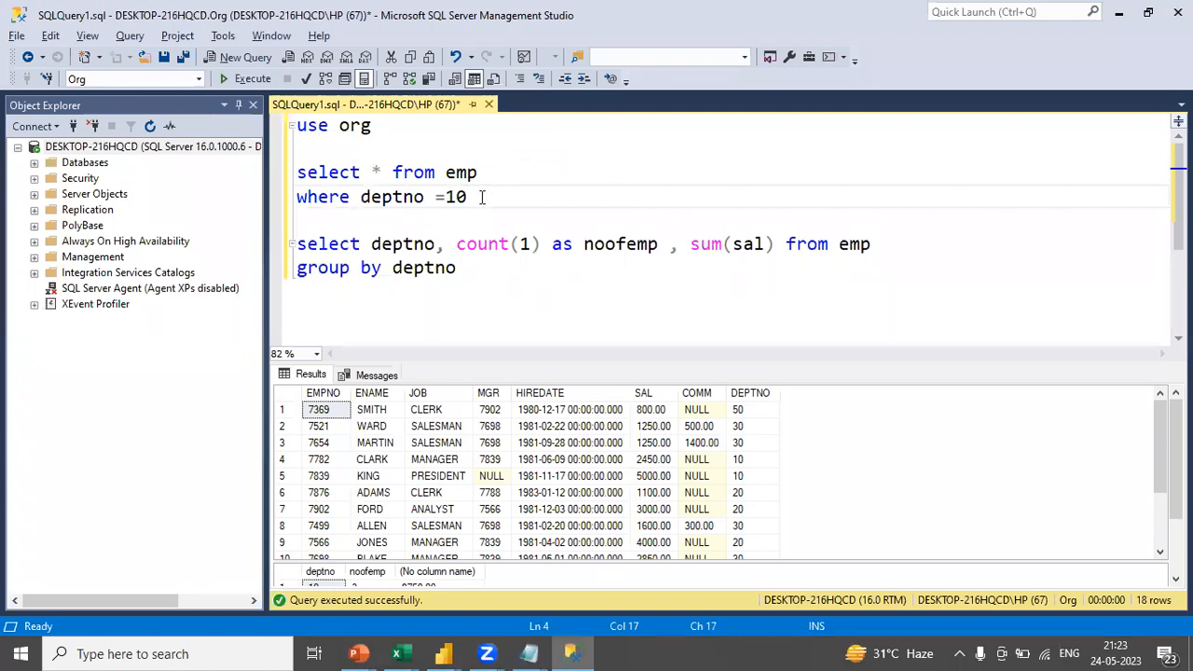
{"action": "left_click_drag", "start_coordinate": [490, 194], "coordinate": [265, 175]}
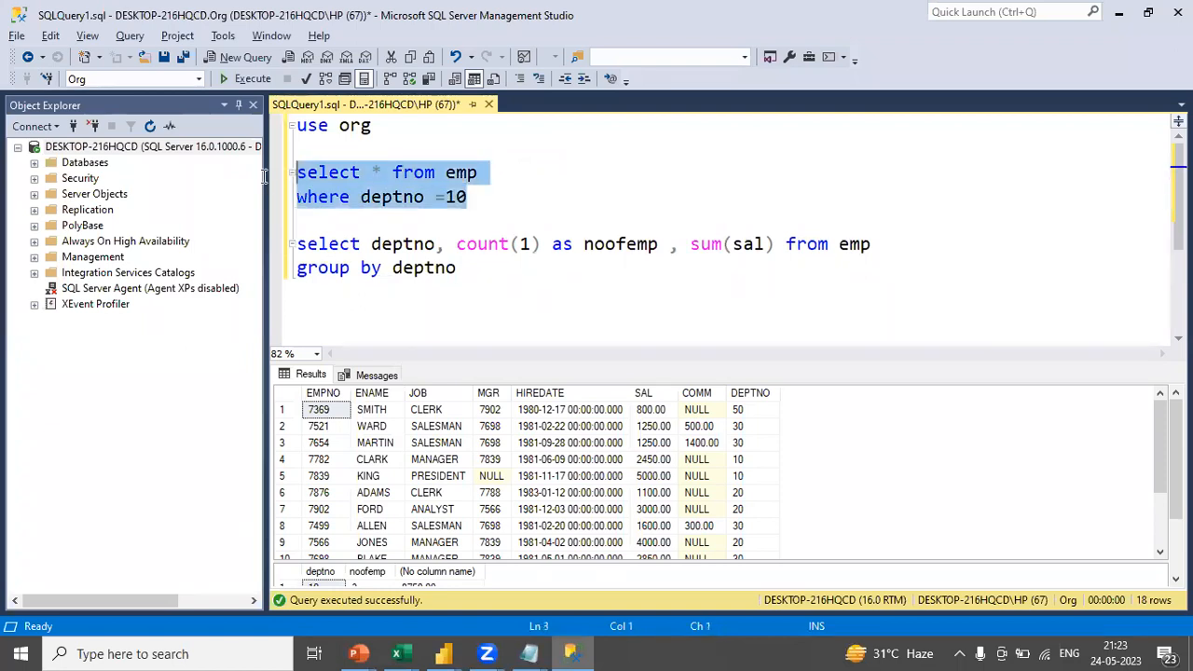
{"action": "left_click", "coordinate": [243, 86]}
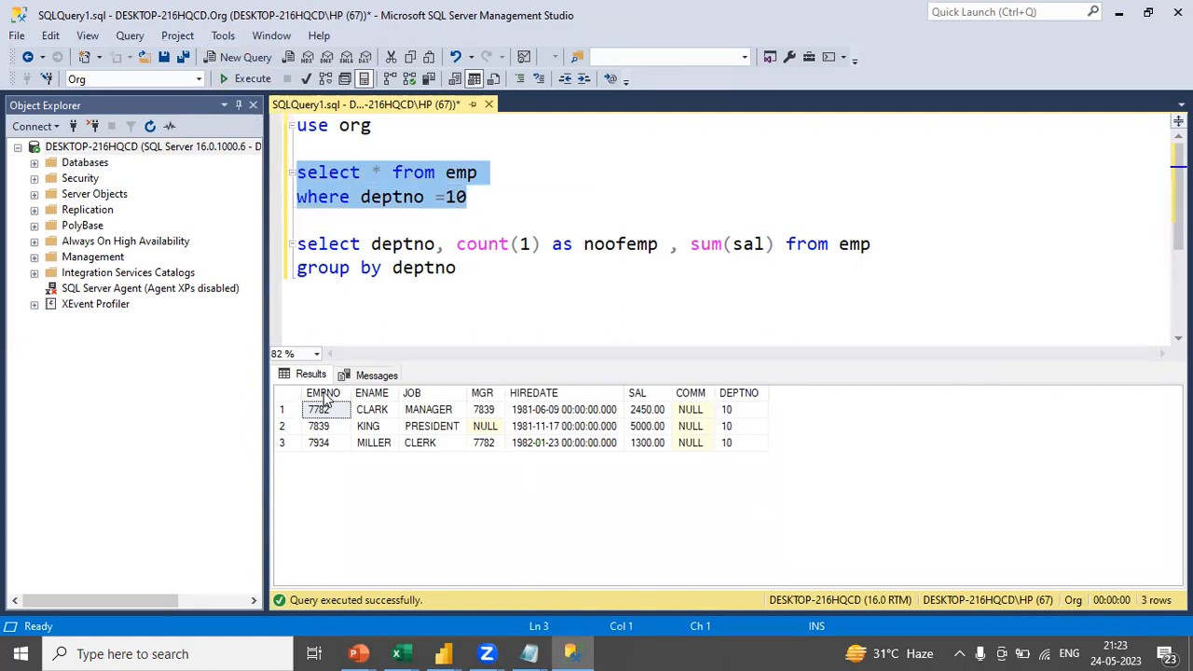
{"action": "left_click", "coordinate": [647, 445]}
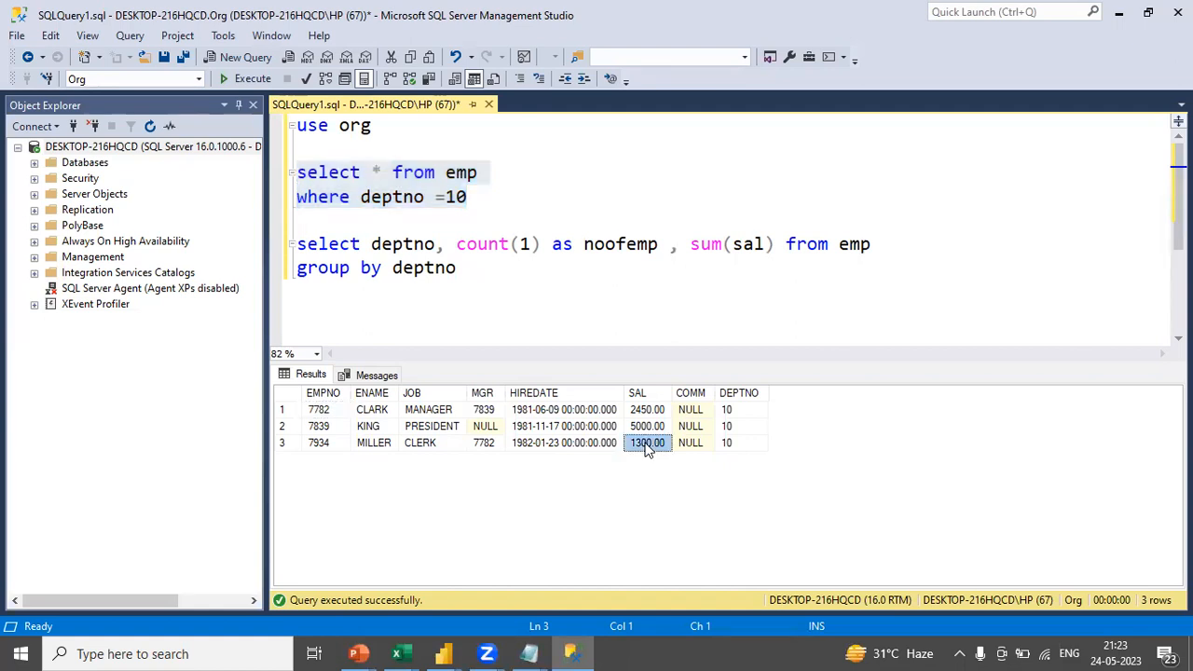
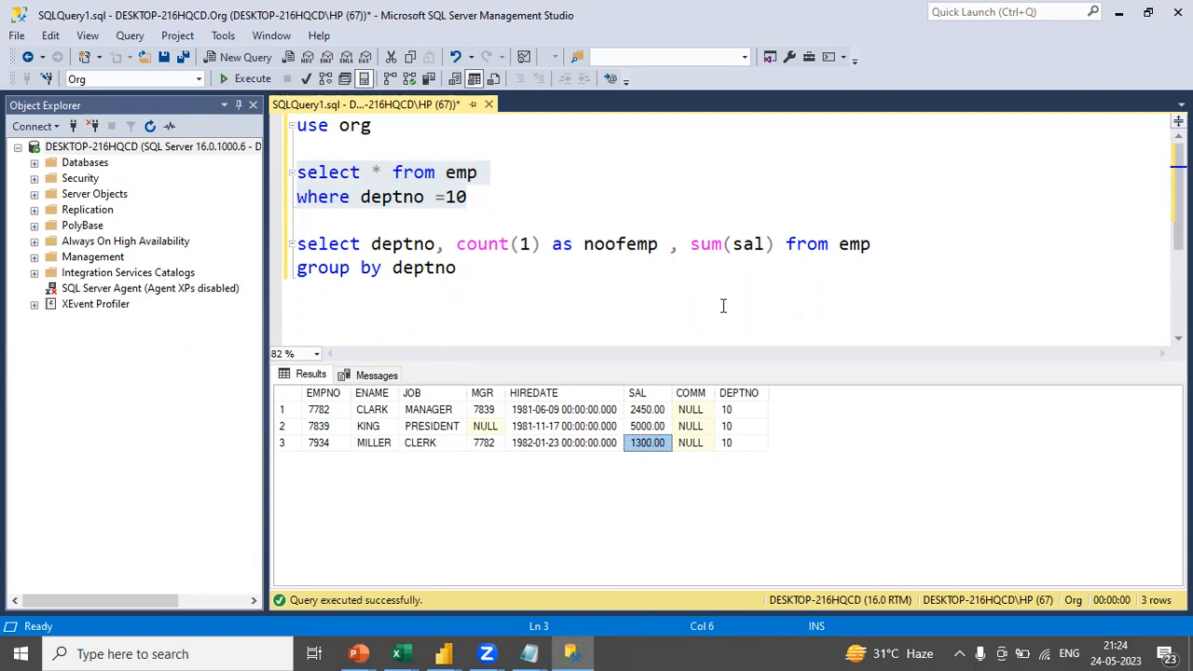
Add three comma-separated copies of sum(sal) on a new line before from emp in the grouped query.
{"action": "left_click", "coordinate": [772, 246]}
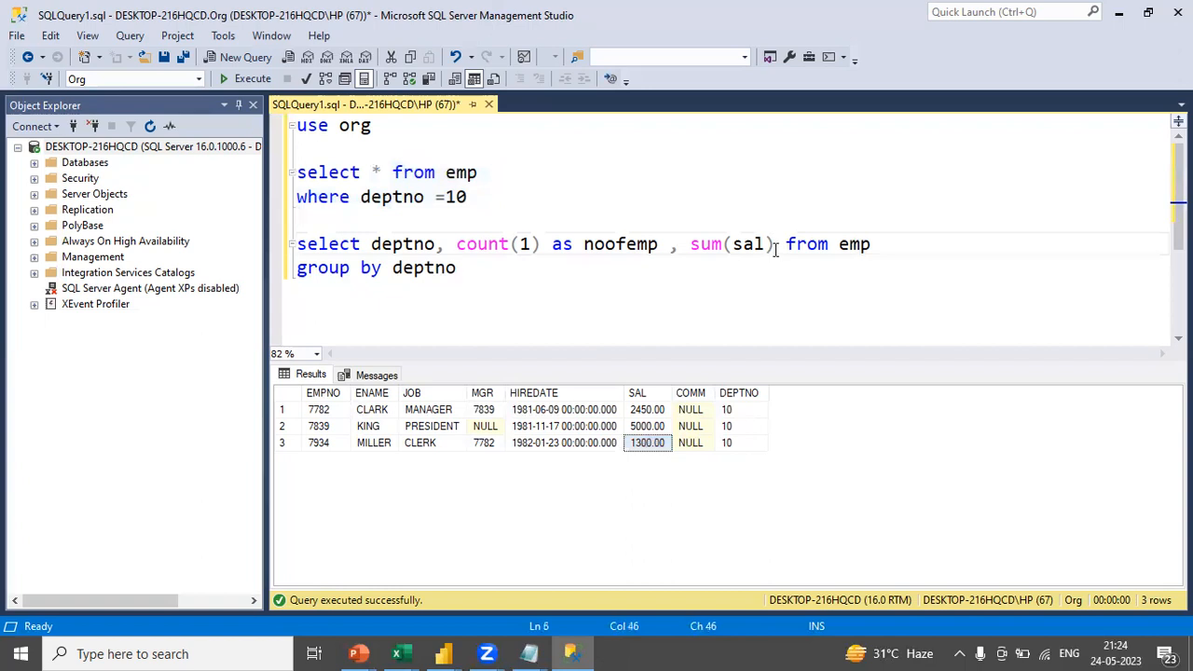
{"action": "left_click_drag", "start_coordinate": [775, 248], "coordinate": [689, 248]}
{"action": "key", "text": "ctrl+c"}
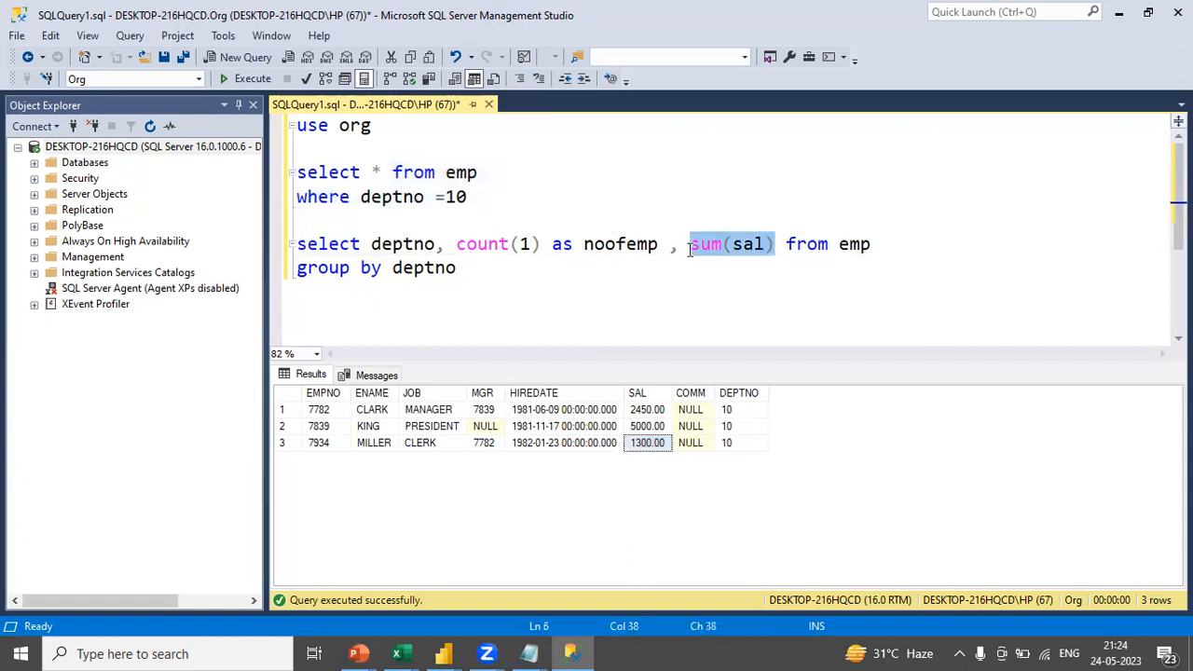
{"action": "left_click", "coordinate": [776, 246]}
{"action": "key", "text": "Return"}
{"action": "key", "text": "Return"}
{"action": "key", "text": "Up"}
{"action": "type", "text": ","}
{"action": "key", "text": "ctrl+v"}
{"action": "type", "text": ","}
{"action": "key", "text": "ctrl+v"}
{"action": "type", "text": ","}
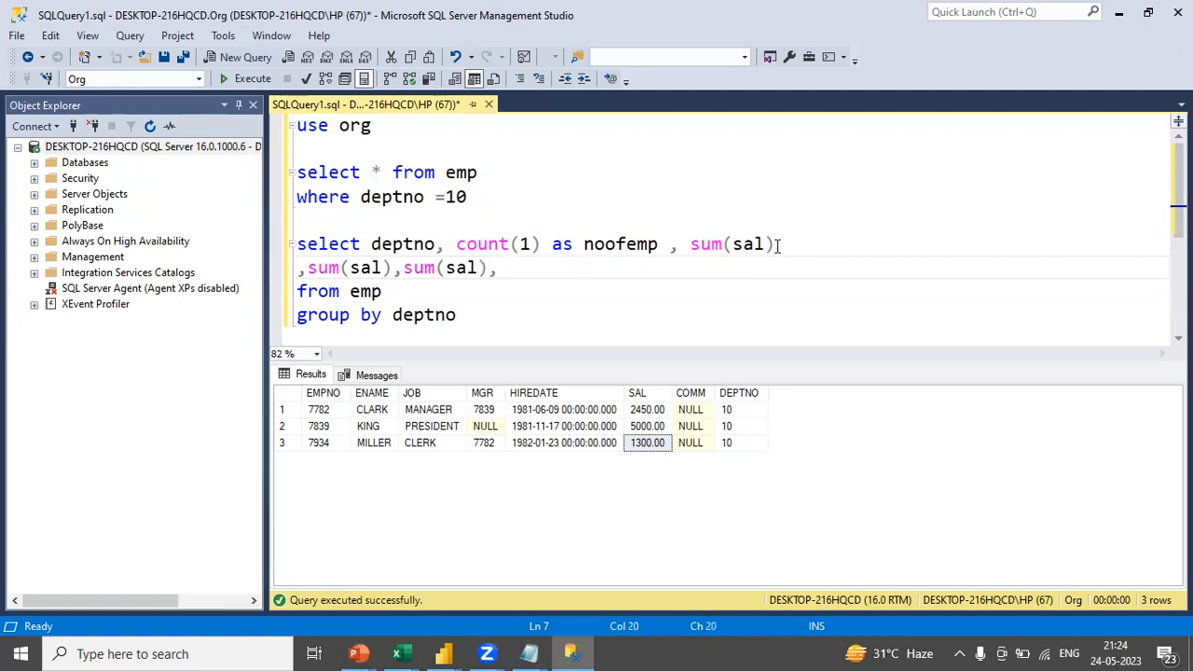
{"action": "key", "text": "ctrl+v"}
Change the three copied aggregates to min(sal), max(sal) and avg(sal), and run the grouped query.
{"action": "double_click", "coordinate": [313, 267]}
{"action": "type", "text": "min"}
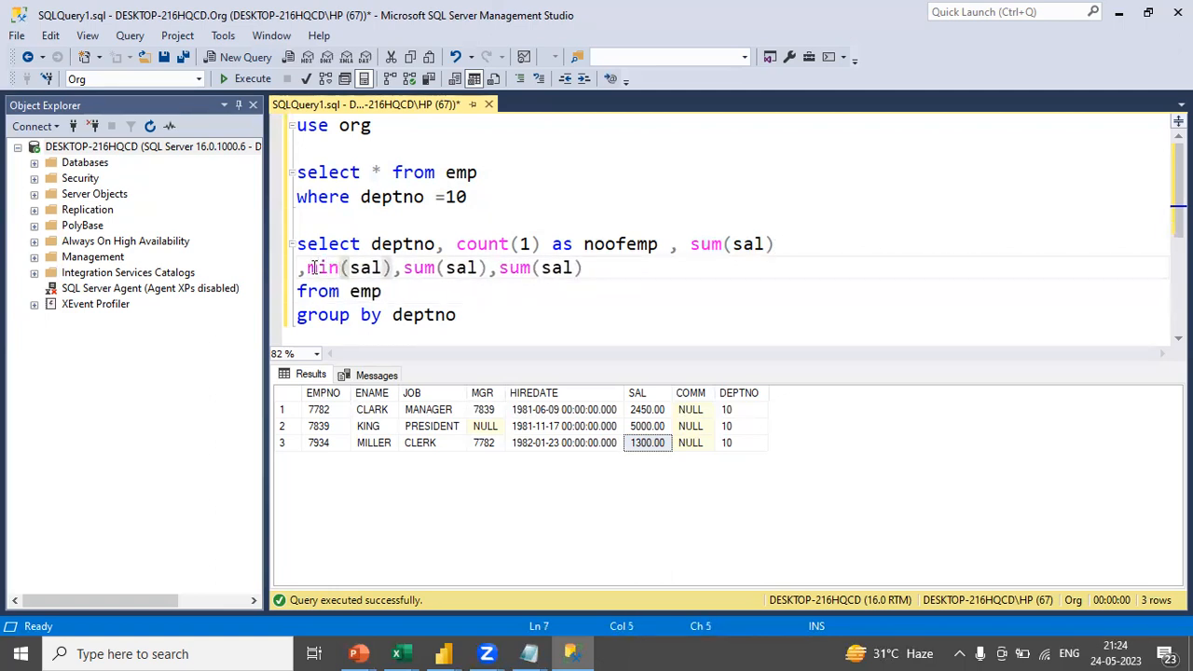
{"action": "double_click", "coordinate": [410, 269]}
{"action": "type", "text": "max"}
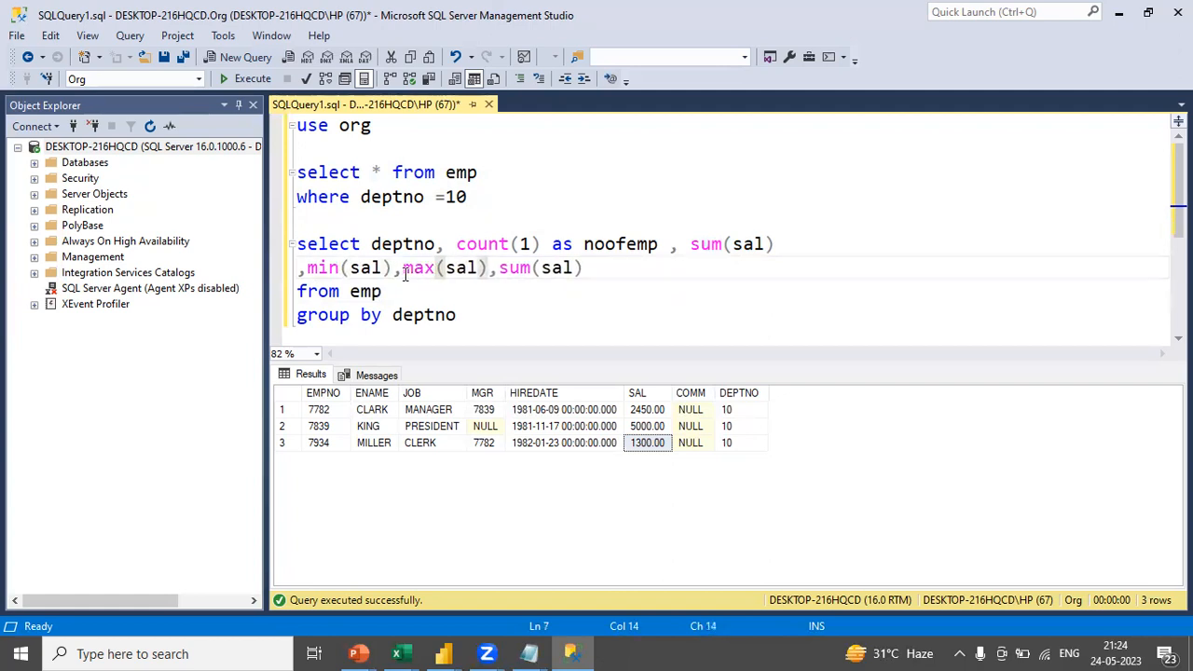
{"action": "double_click", "coordinate": [514, 268]}
{"action": "type", "text": "avg"}
{"action": "left_click_drag", "start_coordinate": [459, 317], "coordinate": [279, 245]}
{"action": "left_click", "coordinate": [248, 81]}
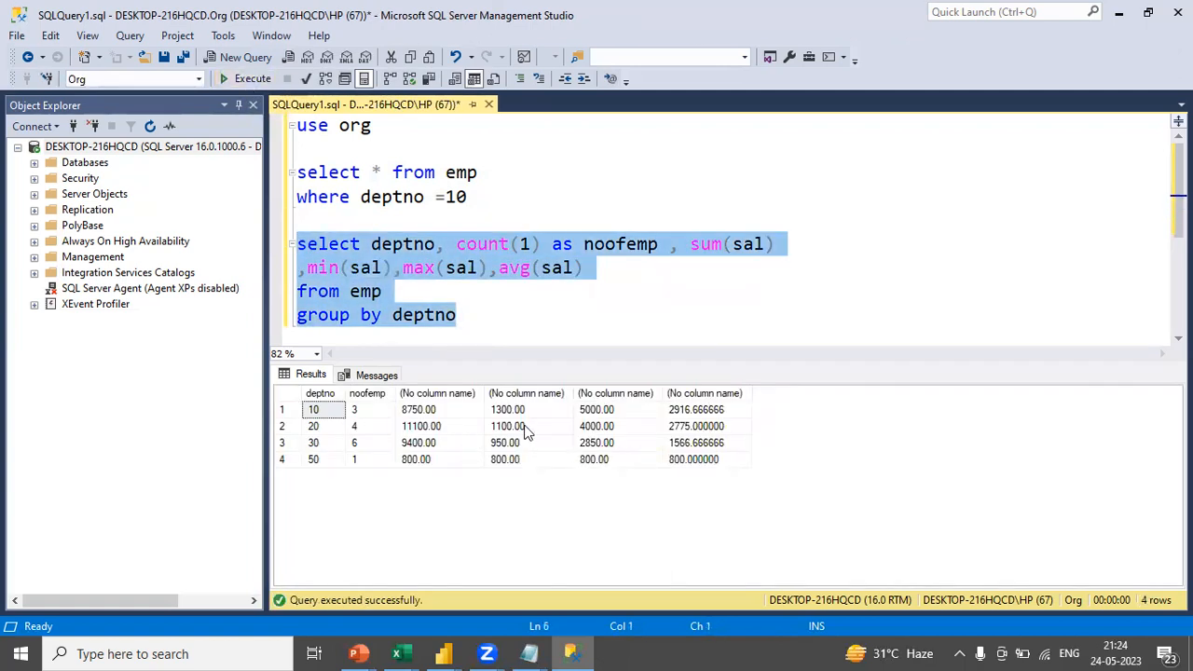
{"action": "left_click", "coordinate": [691, 83]}
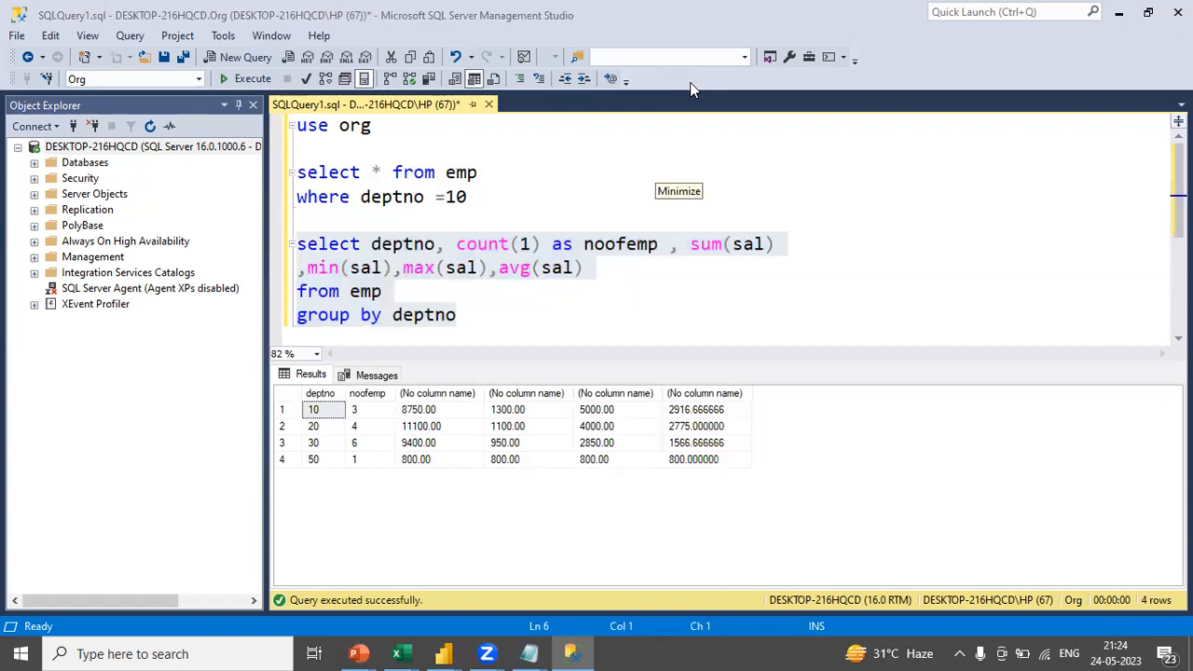
{"action": "left_click", "coordinate": [481, 321]}
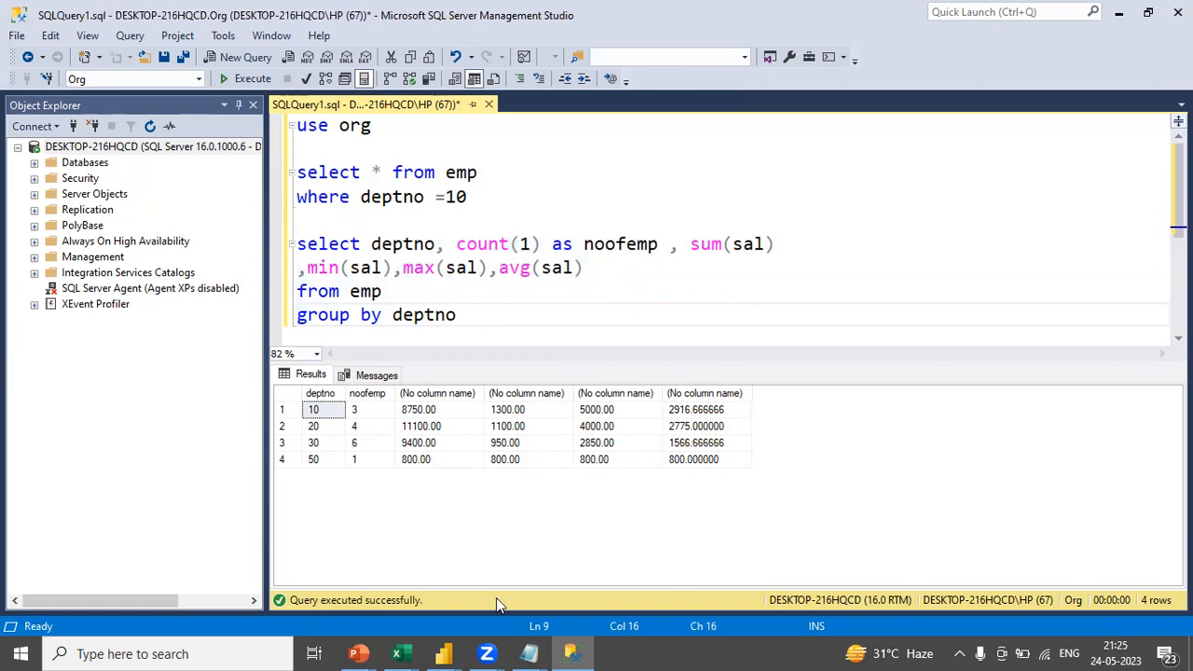
Switch to Power Query Editor and change the EMP query's Grouped Rows aggregation to the Min of SAL.
{"action": "left_click", "coordinate": [443, 654]}
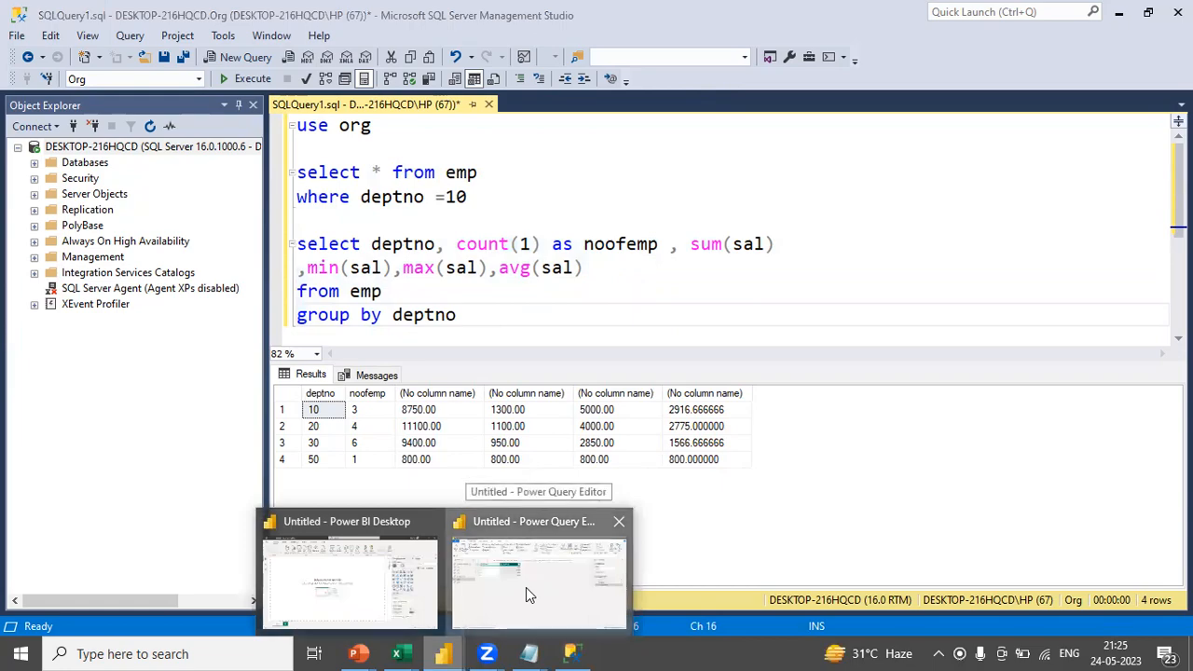
{"action": "left_click", "coordinate": [526, 587]}
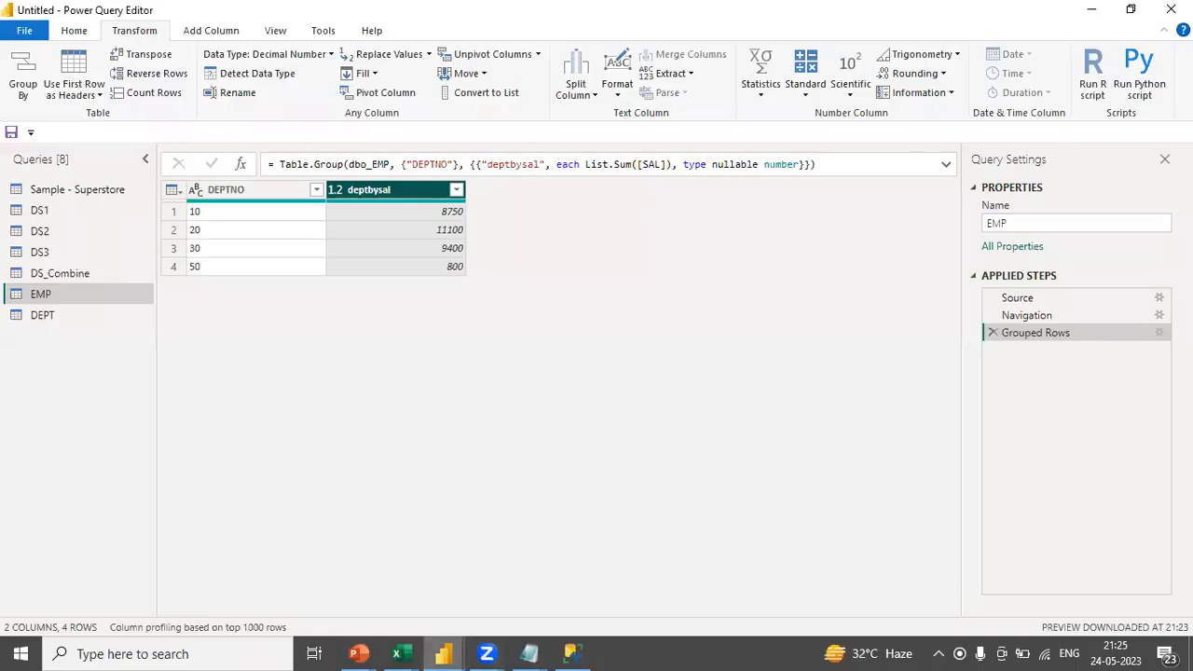
{"action": "left_click", "coordinate": [1158, 333]}
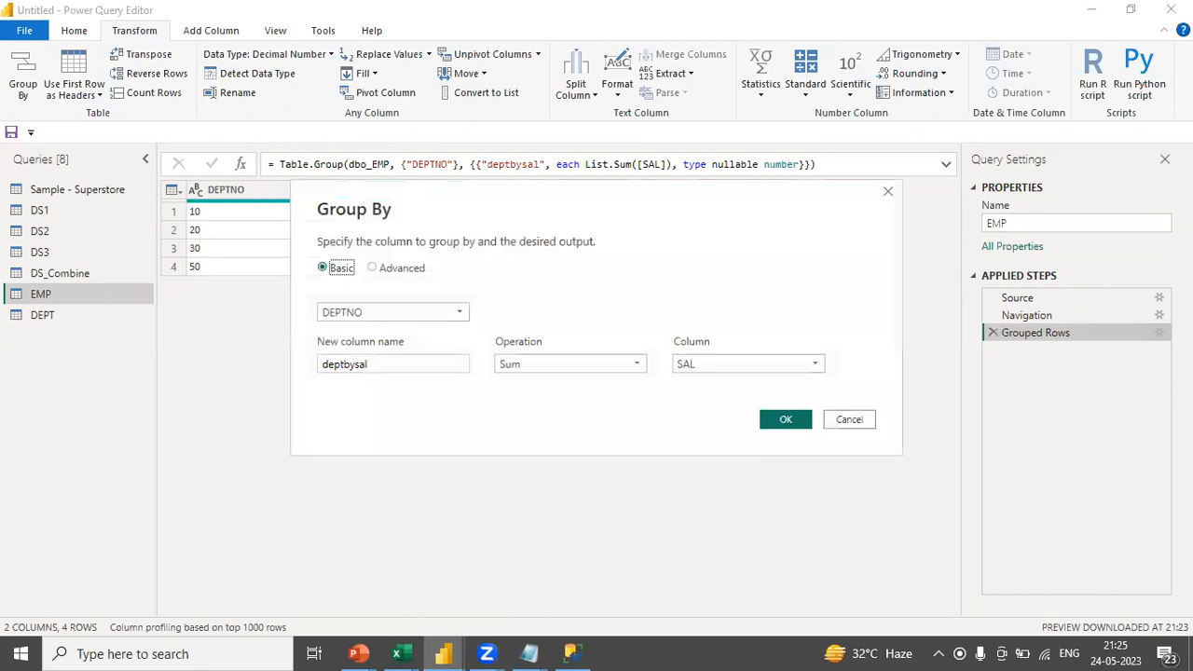
{"action": "left_click", "coordinate": [565, 371]}
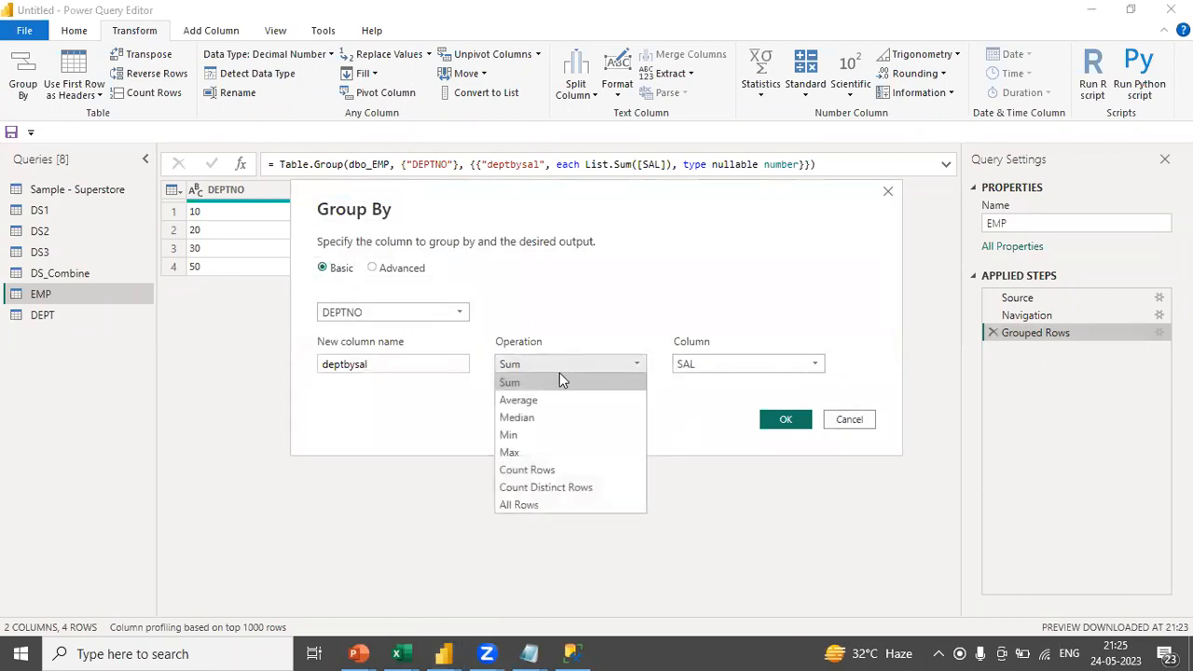
{"action": "left_click", "coordinate": [526, 435]}
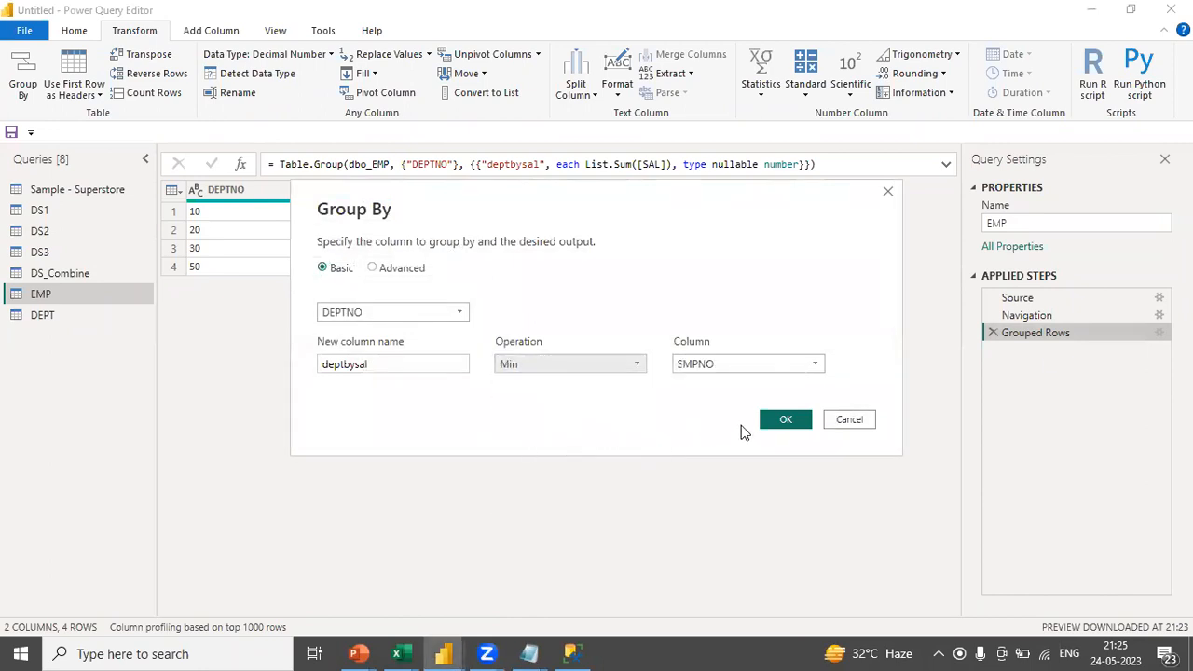
{"action": "left_click", "coordinate": [733, 366]}
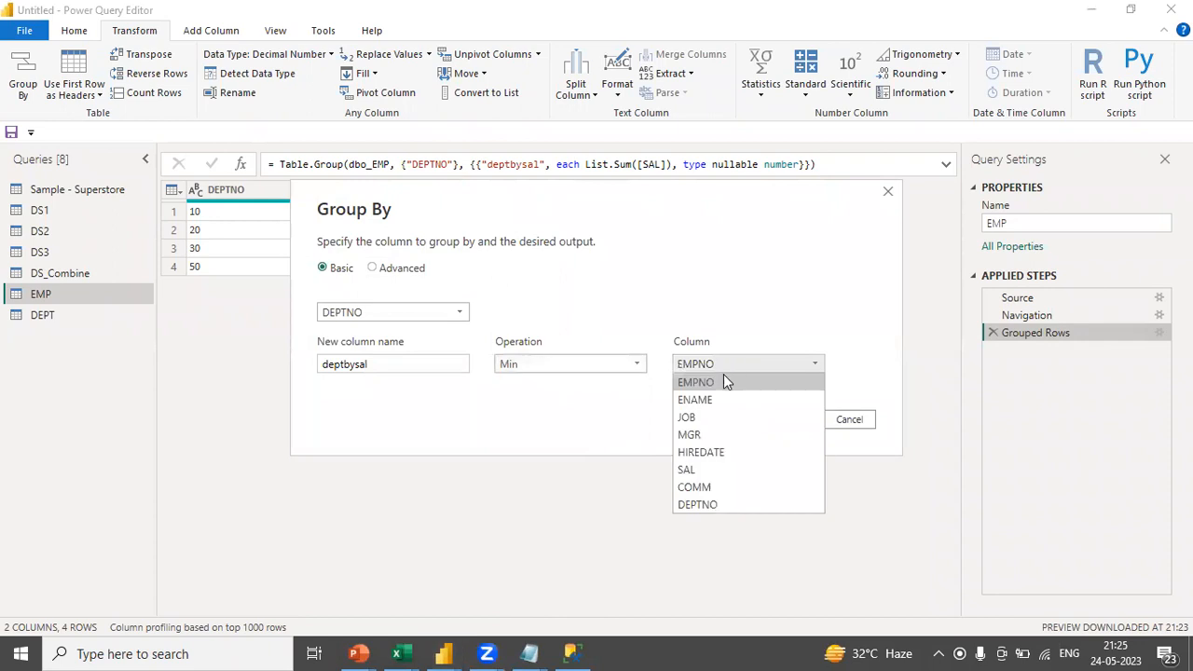
{"action": "left_click", "coordinate": [685, 471]}
{"action": "left_click", "coordinate": [781, 420]}
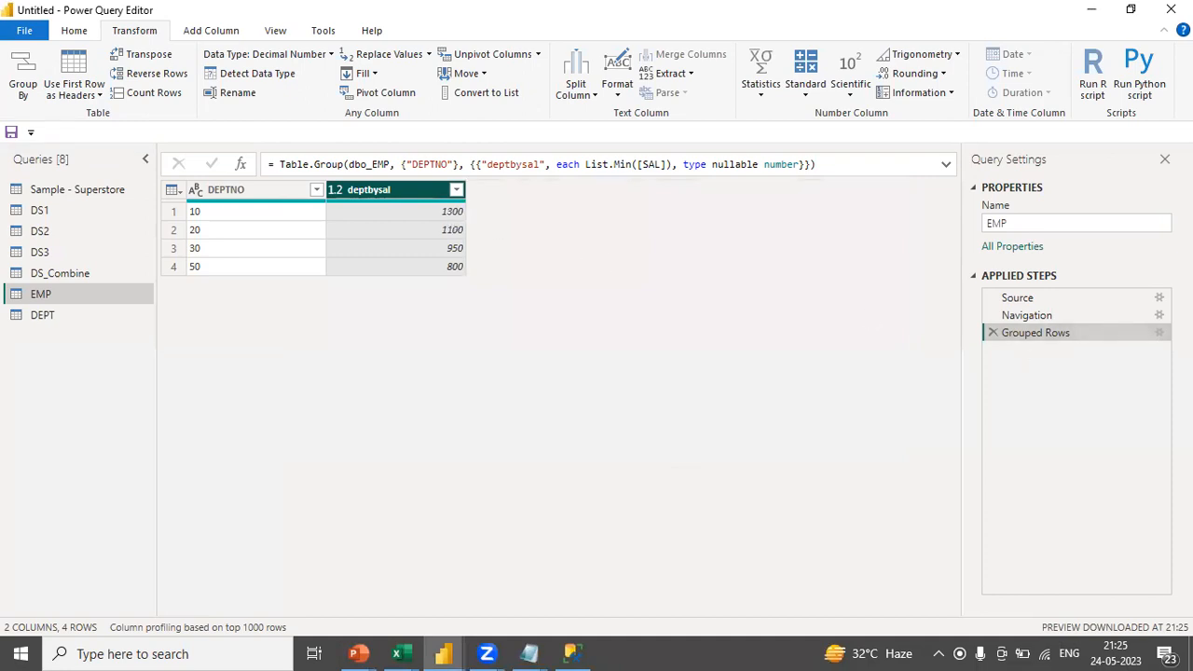
Change the EMP query's Grouped Rows aggregation to the Max of SAL and compare it with the max(sal) results in SSMS.
{"action": "left_click", "coordinate": [1160, 334]}
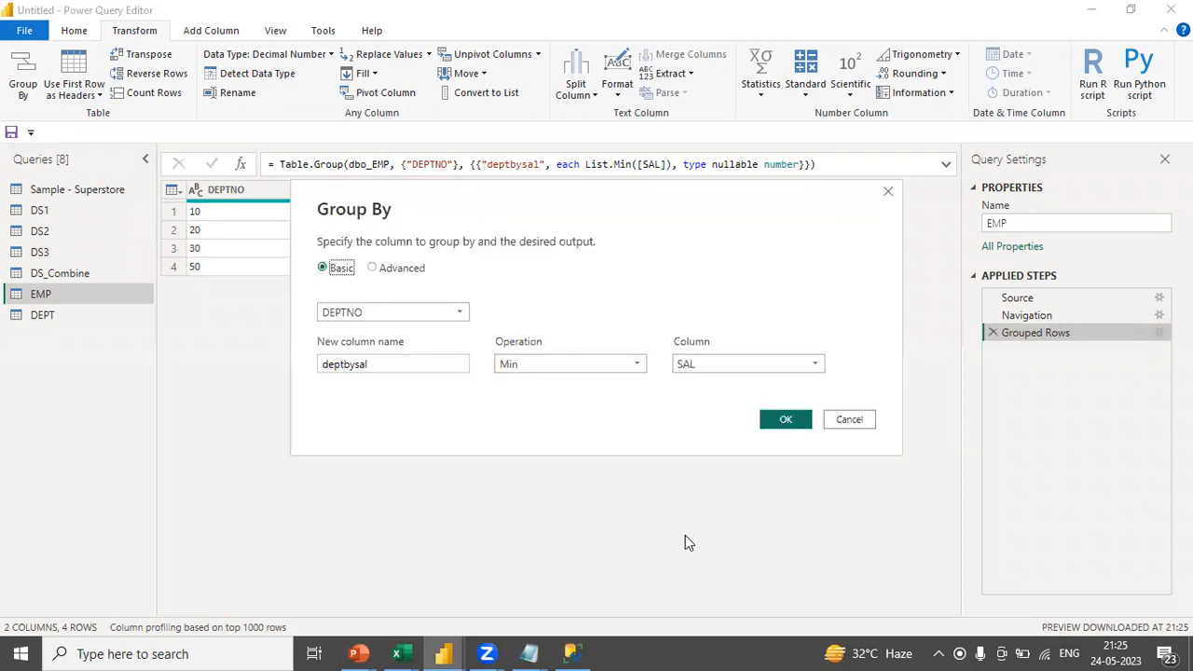
{"action": "left_click", "coordinate": [570, 653]}
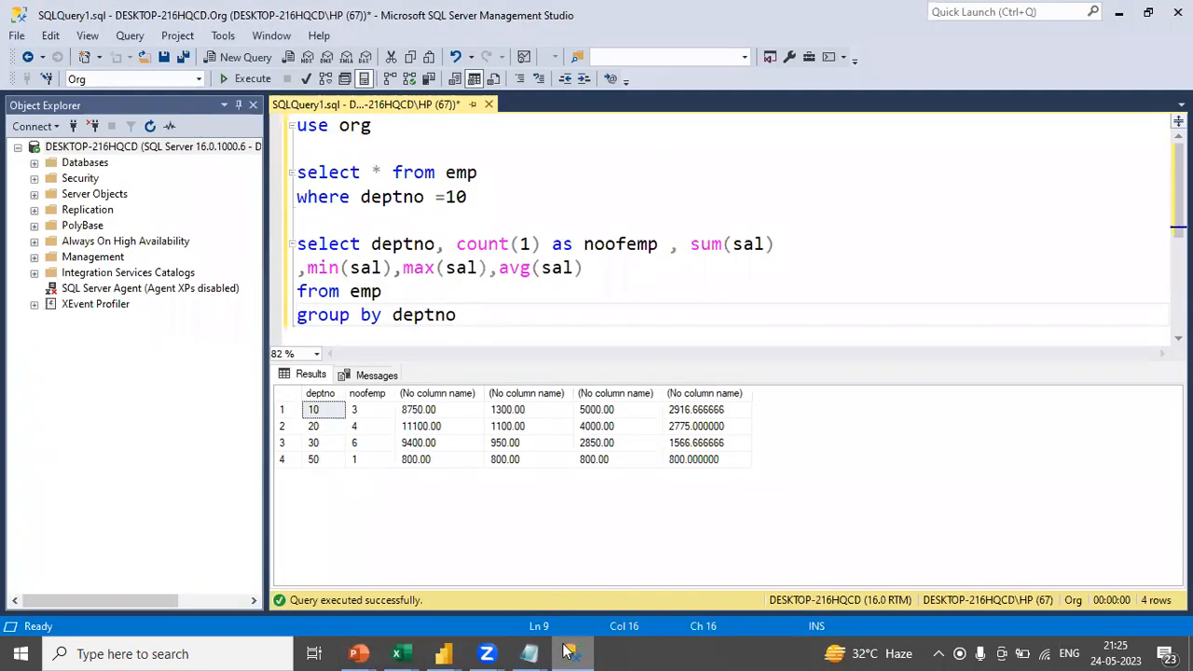
{"action": "left_click", "coordinate": [569, 652]}
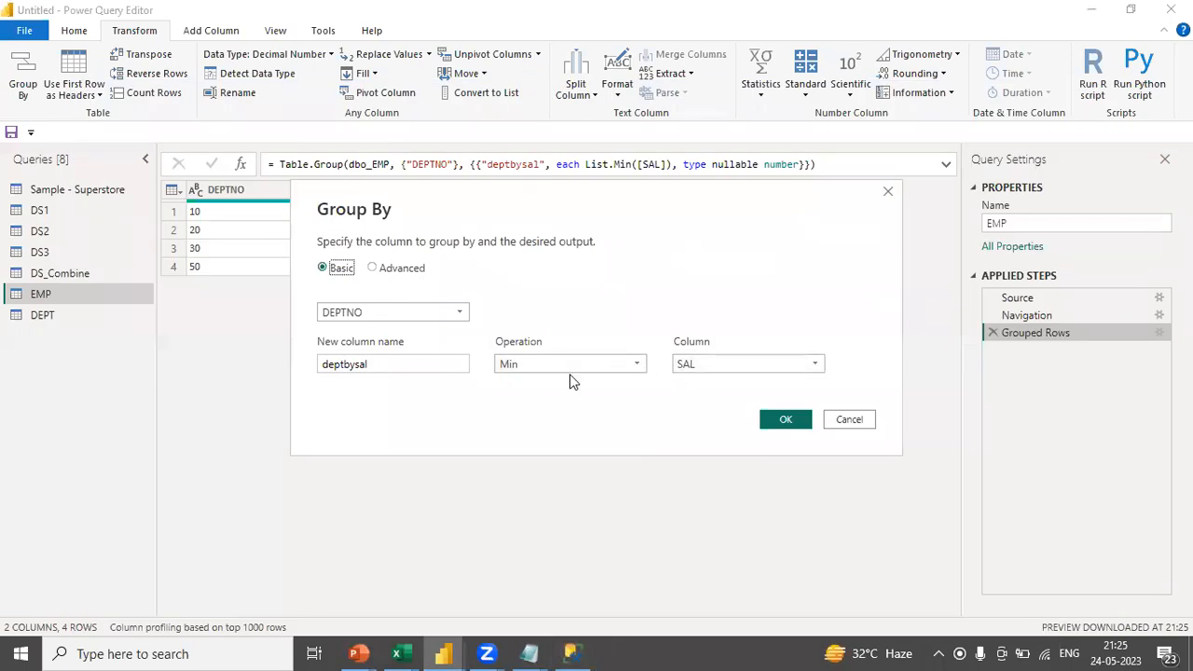
{"action": "left_click", "coordinate": [567, 370]}
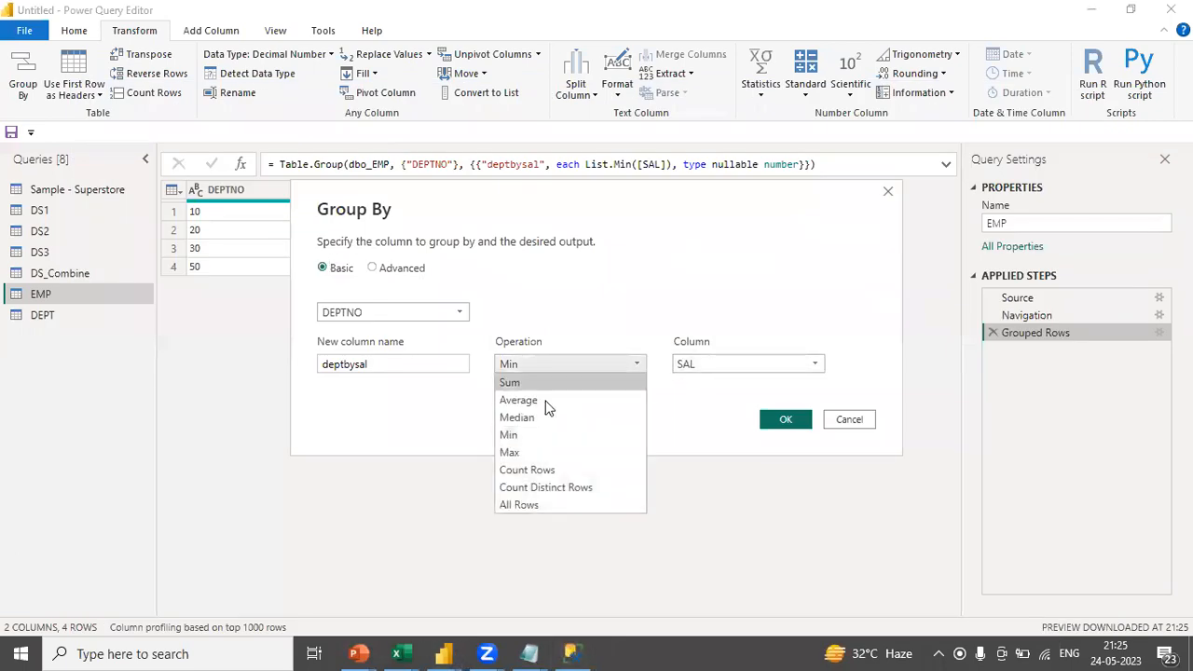
{"action": "left_click", "coordinate": [524, 455]}
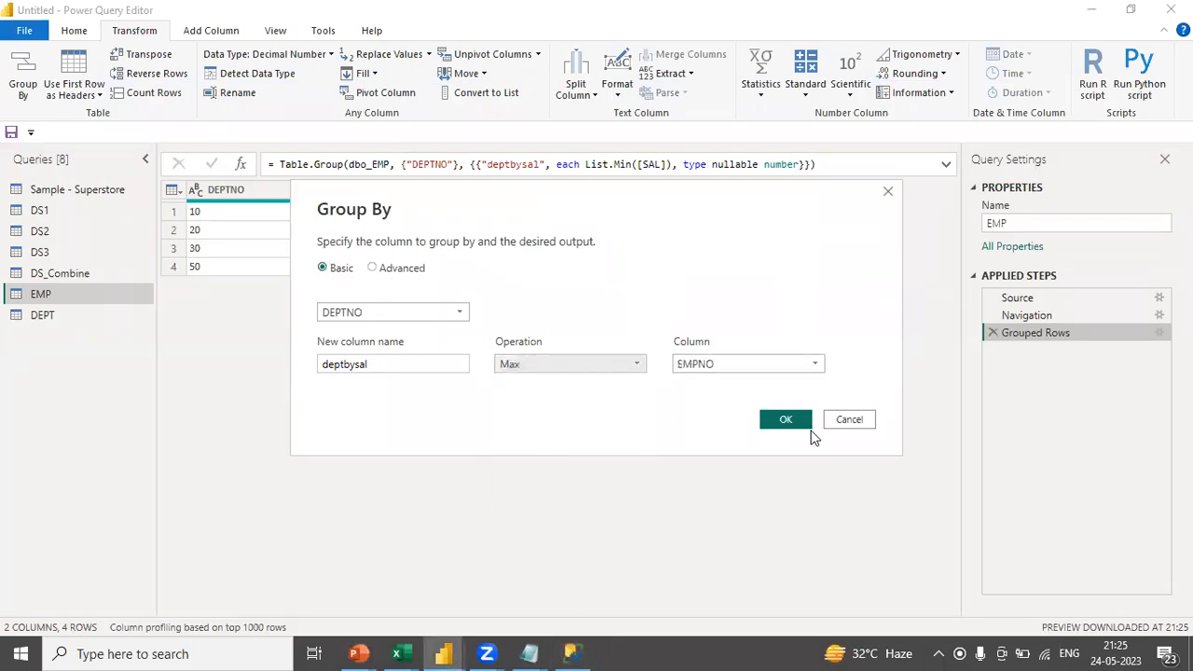
{"action": "left_click", "coordinate": [728, 366]}
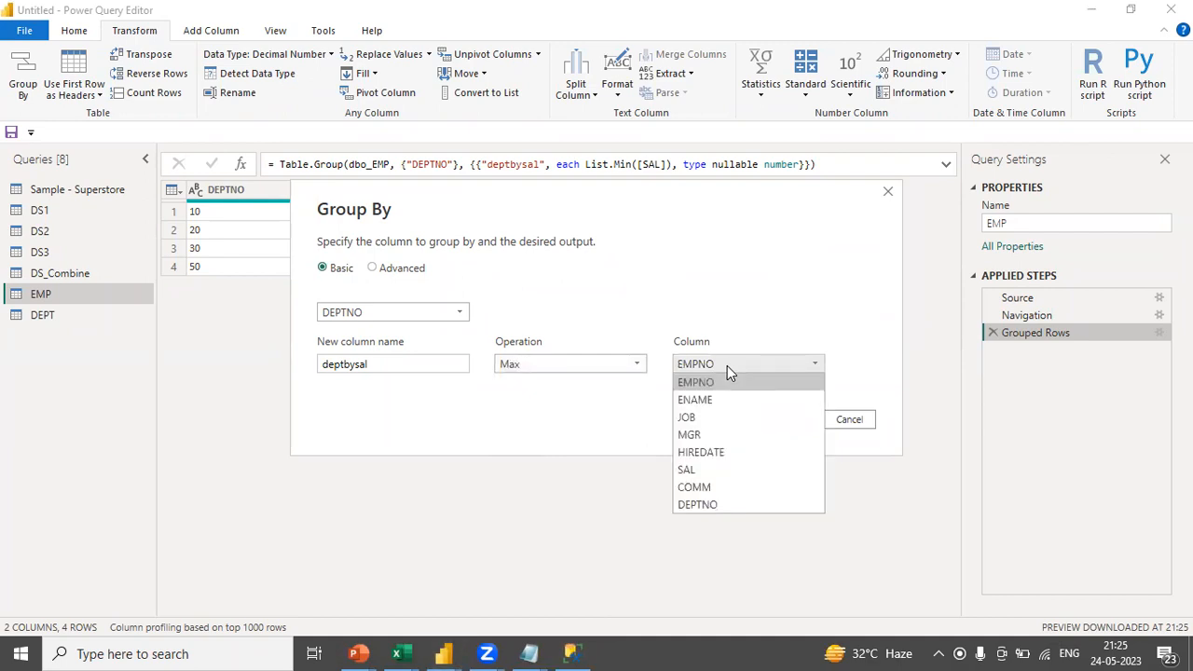
{"action": "left_click", "coordinate": [698, 471]}
{"action": "left_click", "coordinate": [790, 419]}
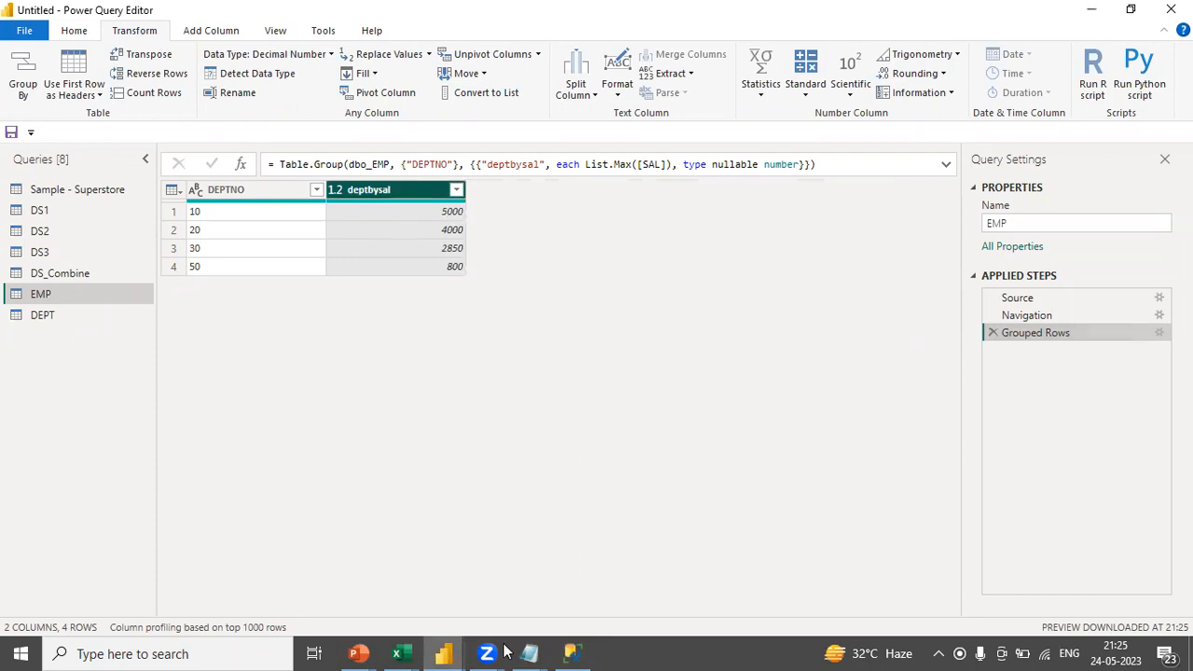
{"action": "left_click", "coordinate": [571, 653]}
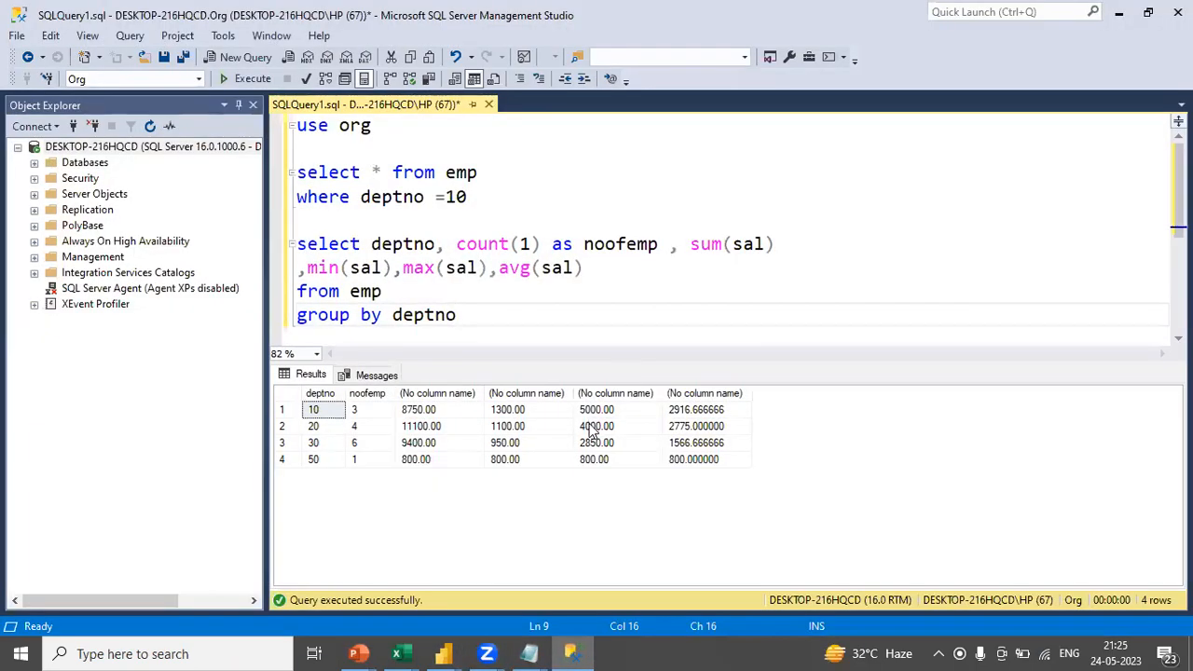
{"action": "left_click", "coordinate": [571, 654]}
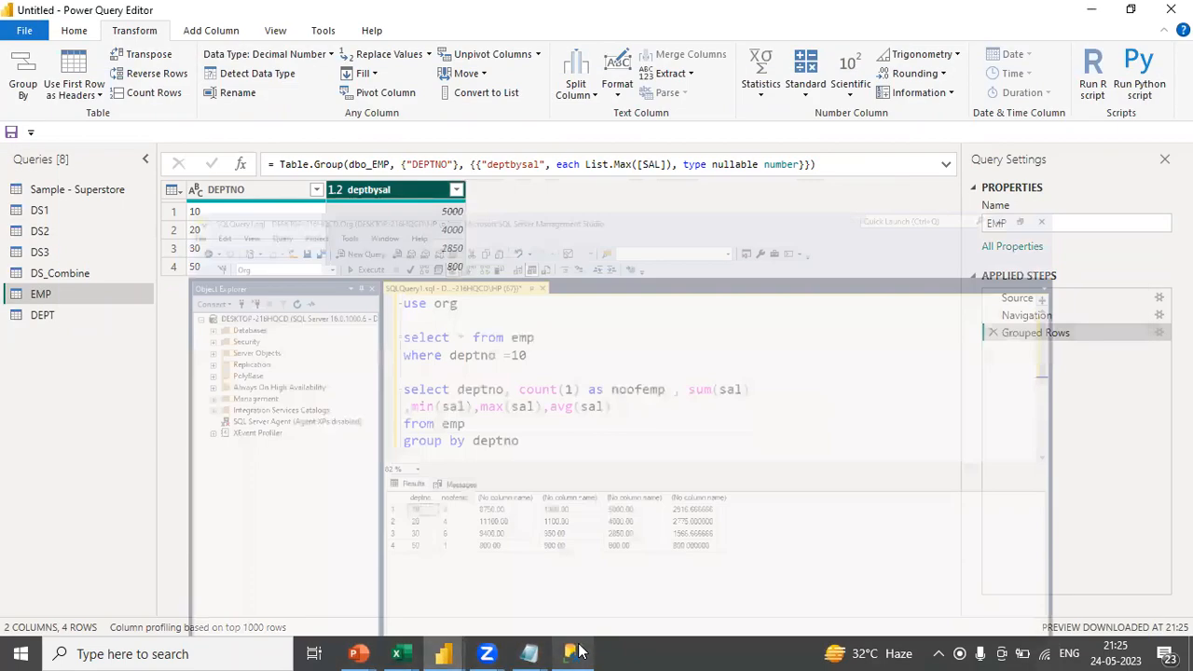
Change the Grouped Rows aggregation to the Average of SAL and compare it with the avg(sal) results in SSMS.
{"action": "left_click", "coordinate": [1160, 333]}
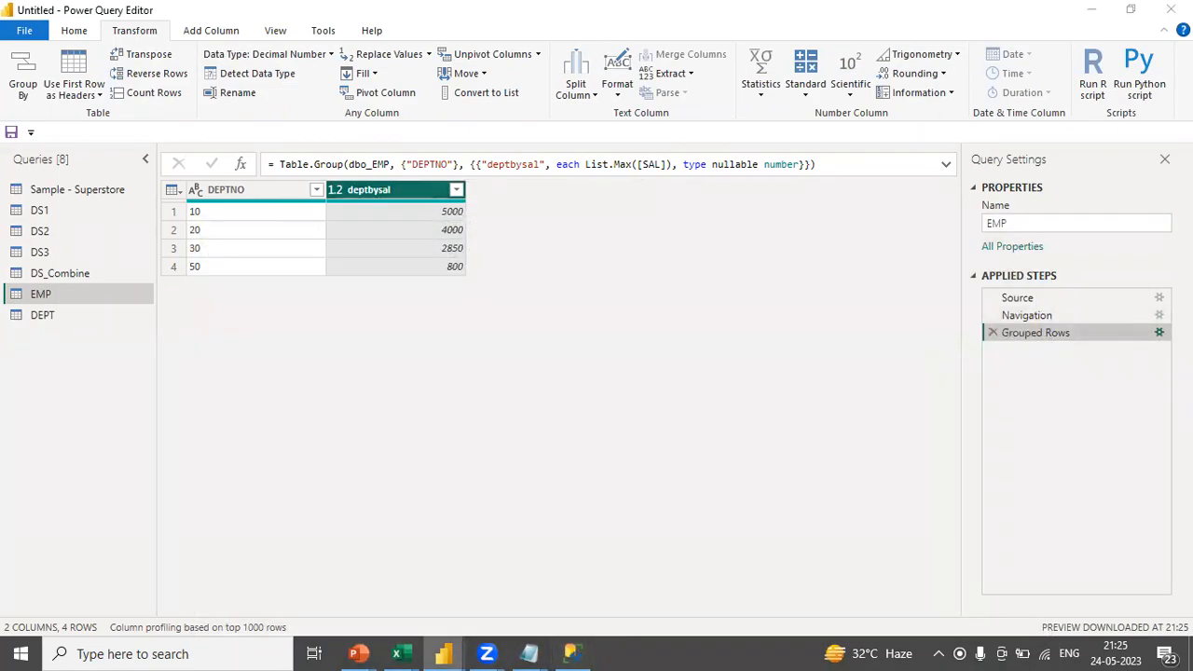
{"action": "left_click", "coordinate": [705, 365]}
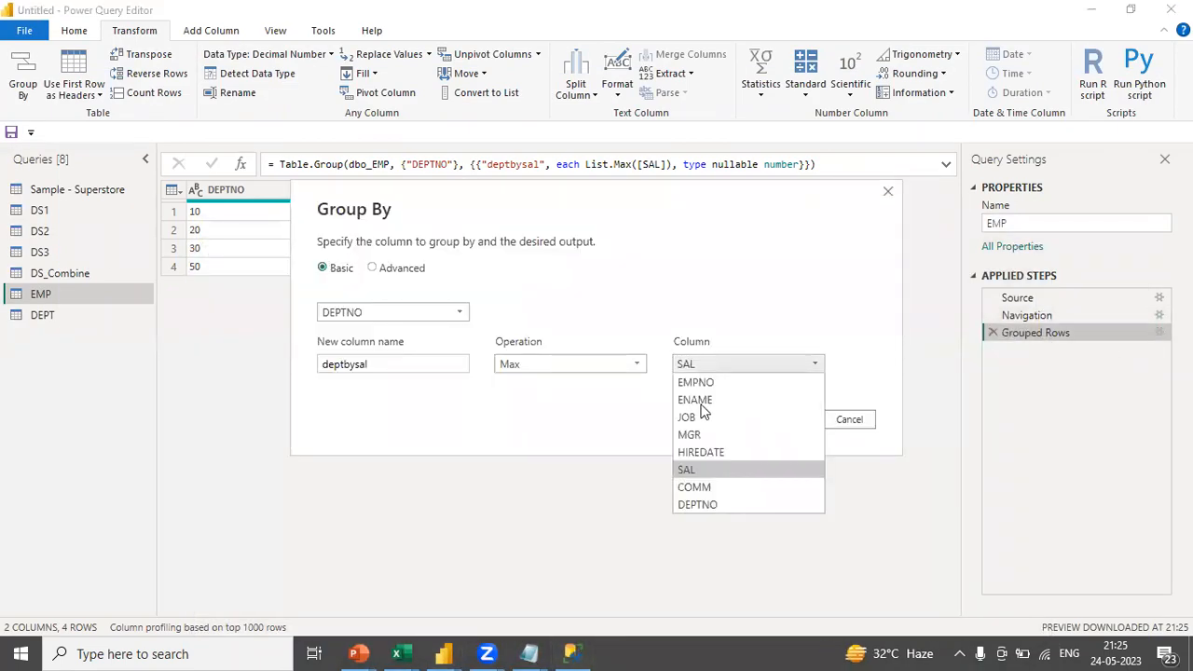
{"action": "left_click", "coordinate": [590, 367]}
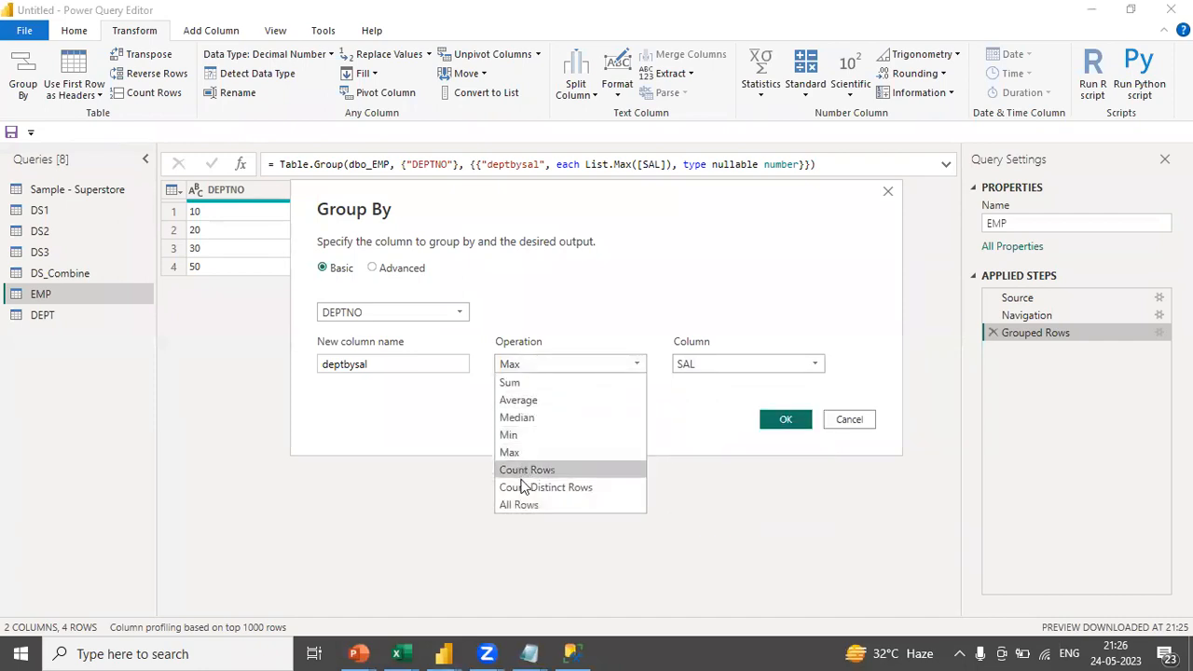
{"action": "left_click", "coordinate": [511, 401]}
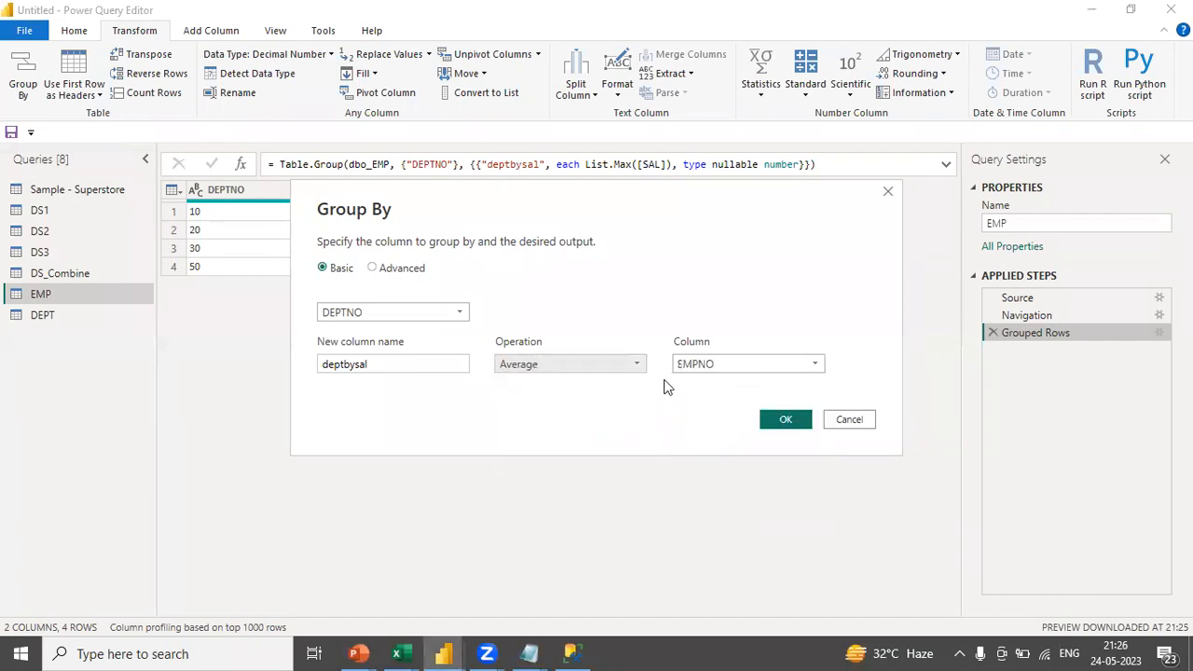
{"action": "left_click", "coordinate": [701, 368]}
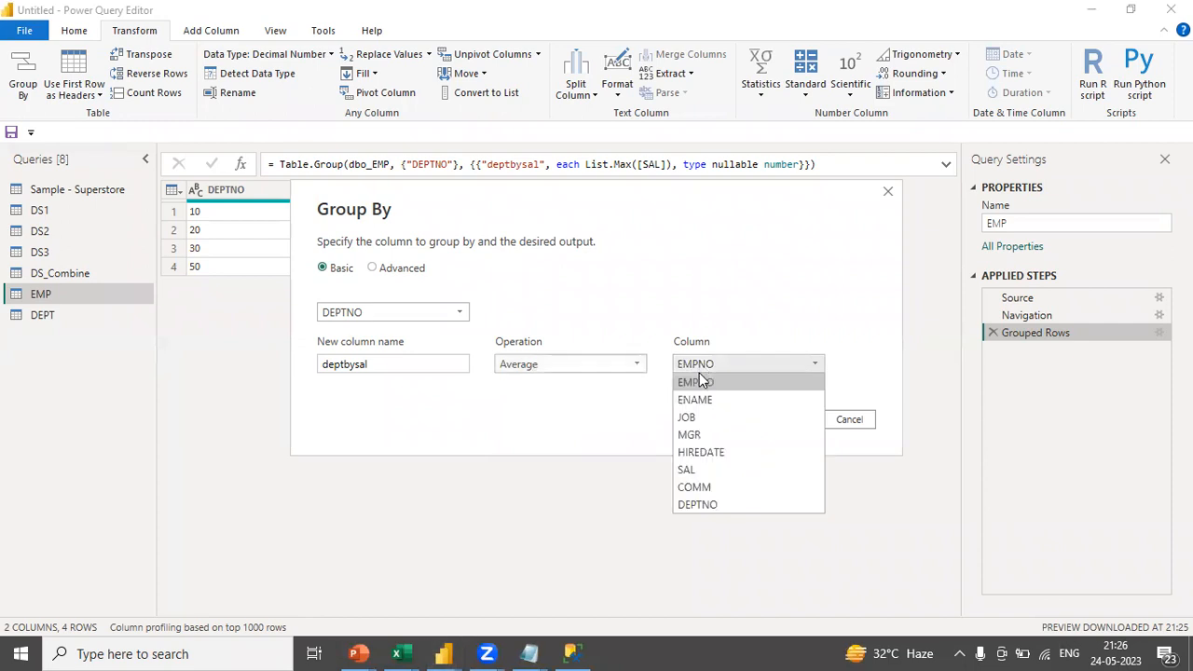
{"action": "left_click", "coordinate": [687, 477]}
{"action": "left_click", "coordinate": [773, 427]}
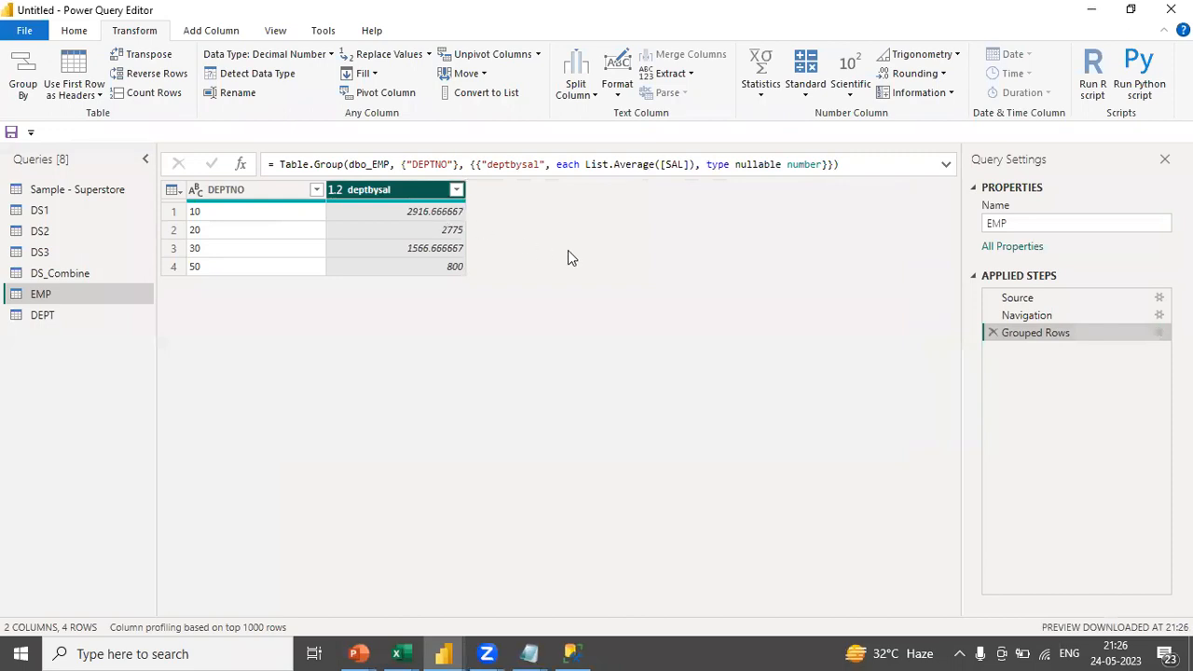
{"action": "left_click", "coordinate": [571, 651]}
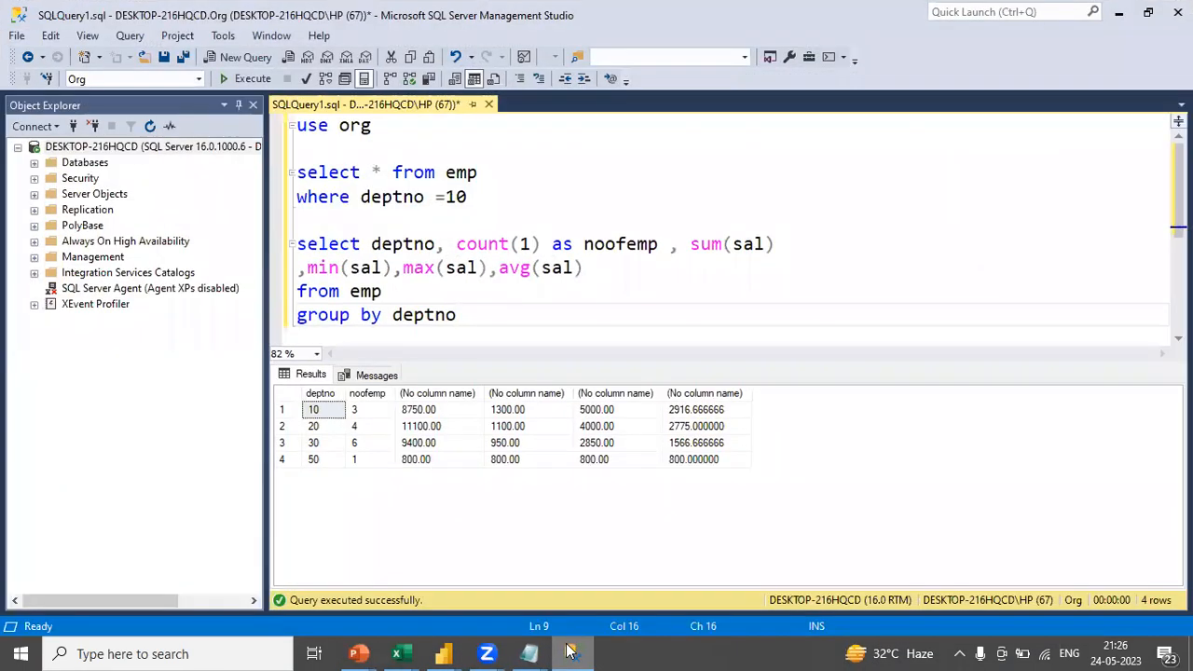
{"action": "left_click", "coordinate": [572, 651]}
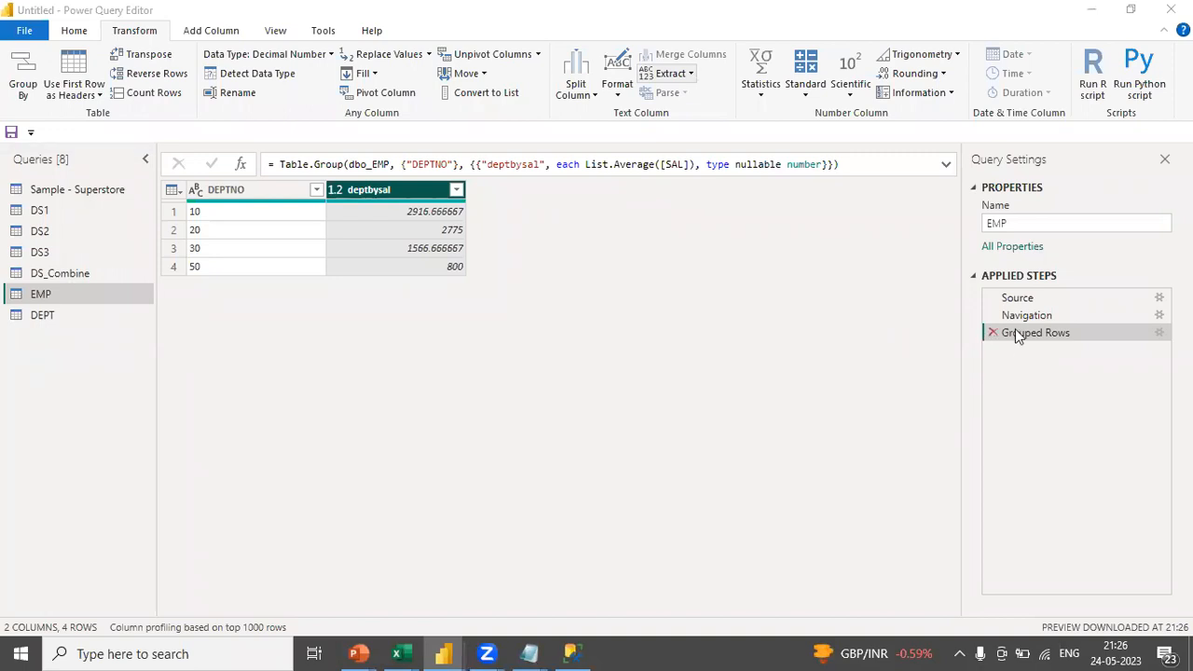
Reopen the Grouped Rows settings, switch to Advanced grouping, and add two EMPNO grouping levels below DEPTNO.
{"action": "left_click", "coordinate": [1161, 335]}
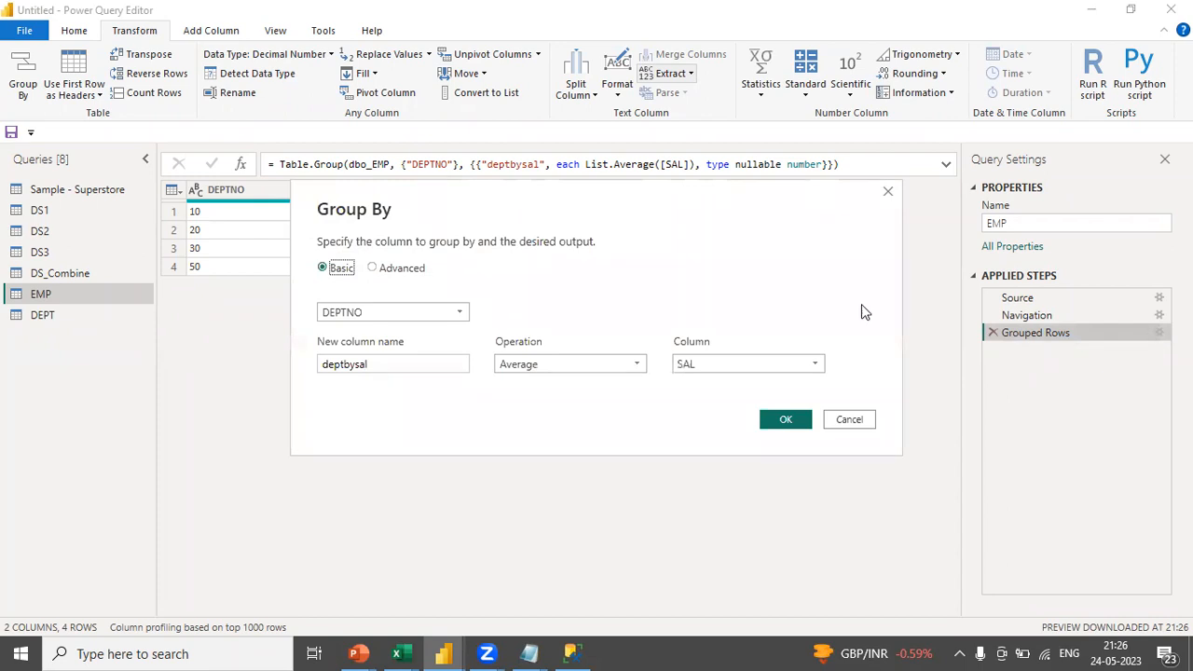
{"action": "left_click", "coordinate": [374, 268]}
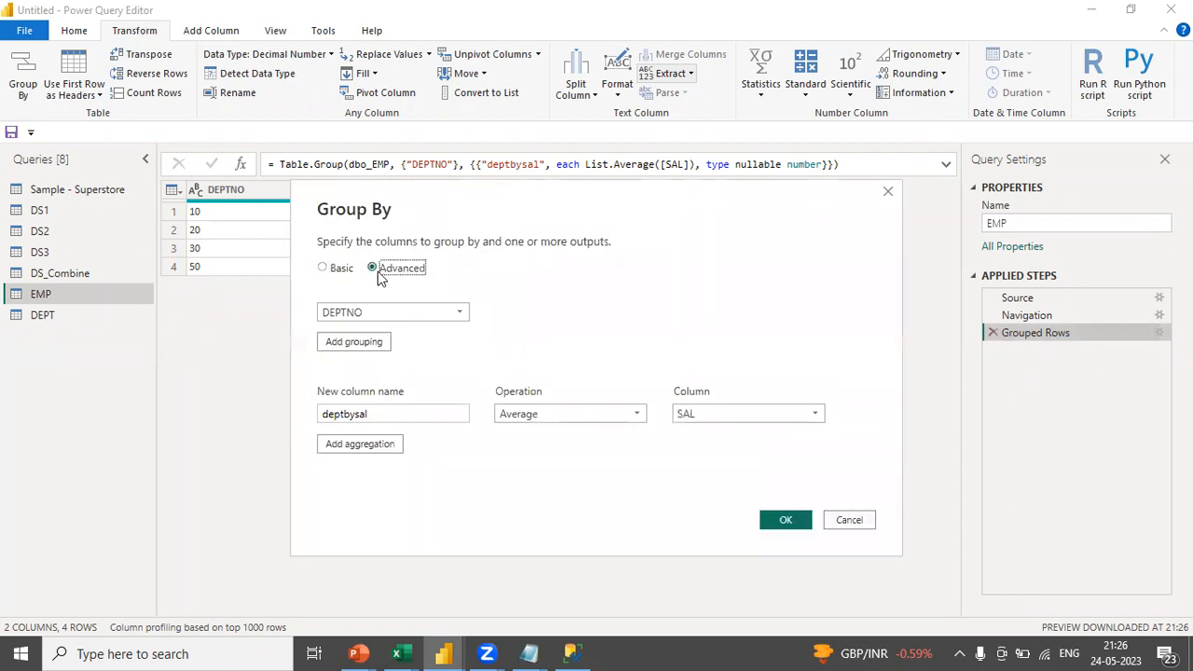
{"action": "left_click", "coordinate": [362, 342]}
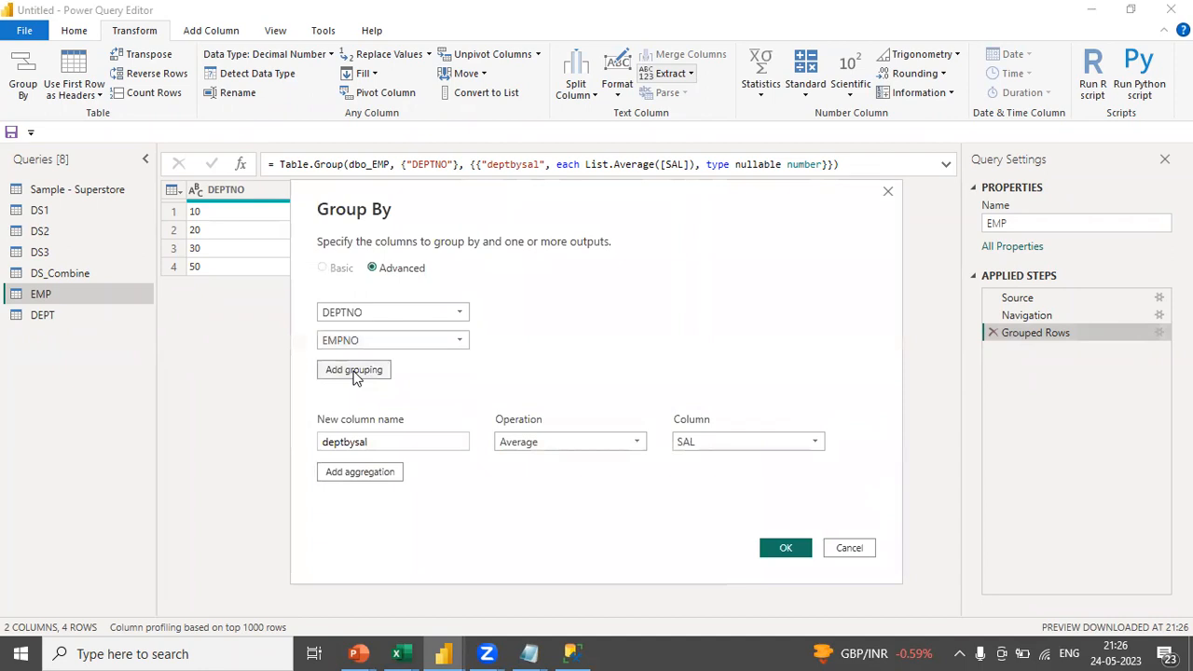
{"action": "left_click", "coordinate": [355, 376]}
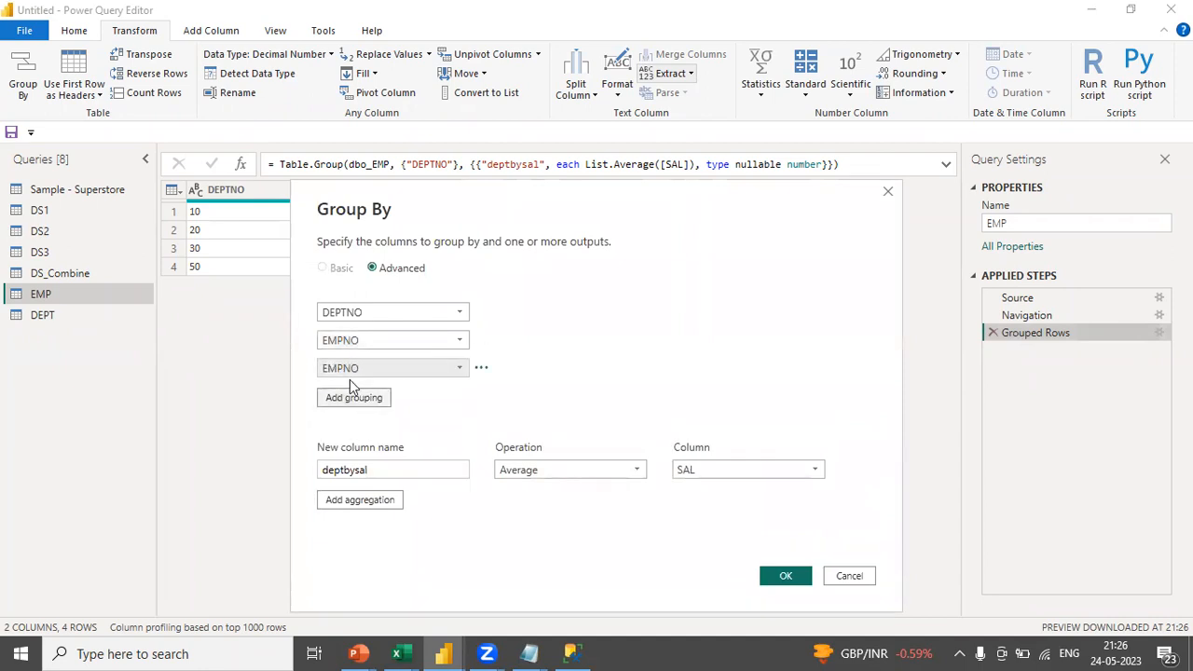
{"action": "left_click", "coordinate": [358, 340]}
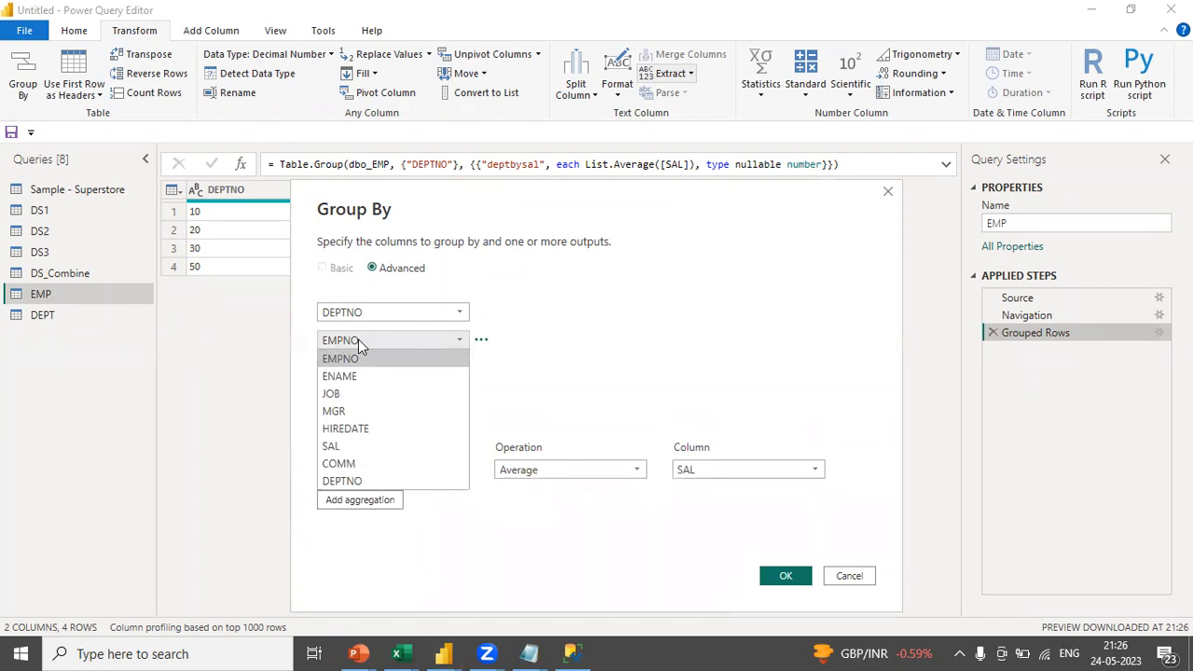
{"action": "left_click", "coordinate": [358, 339]}
{"action": "left_click", "coordinate": [359, 343]}
{"action": "left_click", "coordinate": [600, 324]}
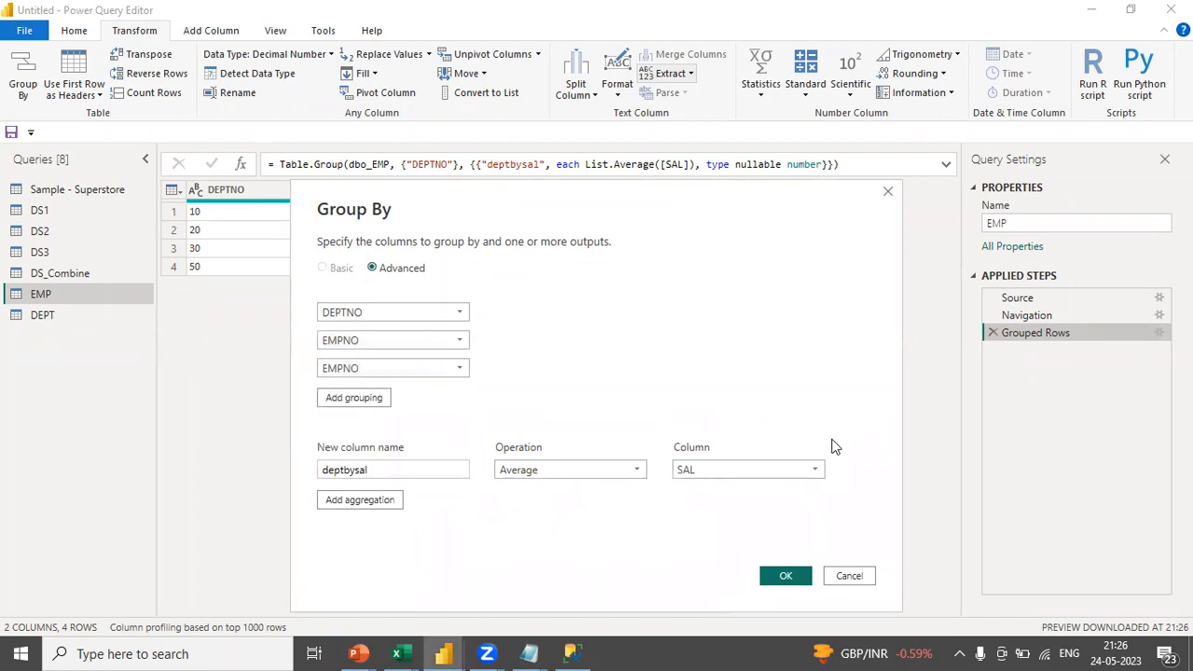
Cancel the grouping edit and change the columns kept in the DS1 query to Ship Mode, Customer Name, Sales and Quantity.
{"action": "left_click", "coordinate": [849, 577]}
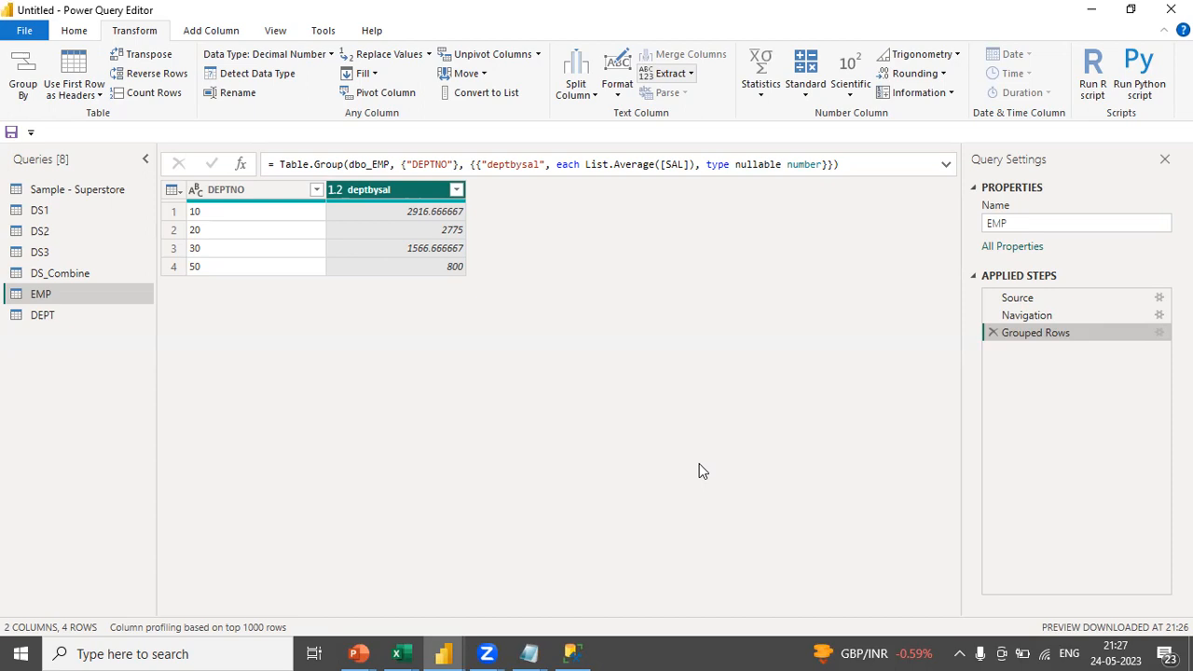
{"action": "left_click", "coordinate": [44, 211]}
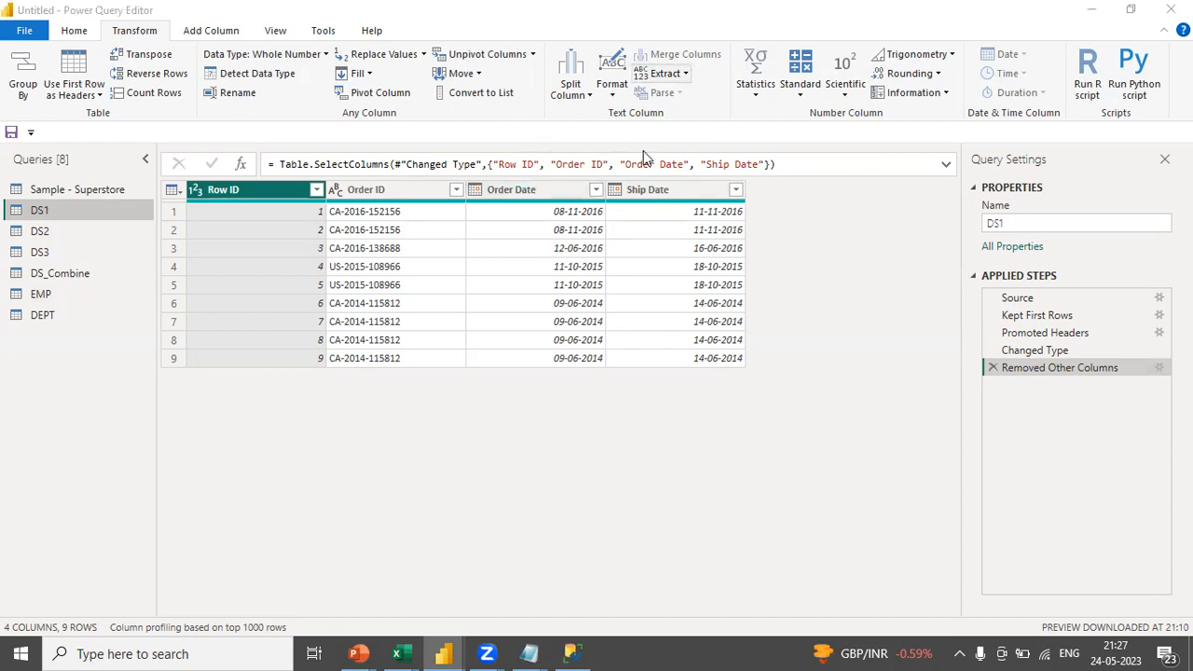
{"action": "left_click", "coordinate": [1158, 370]}
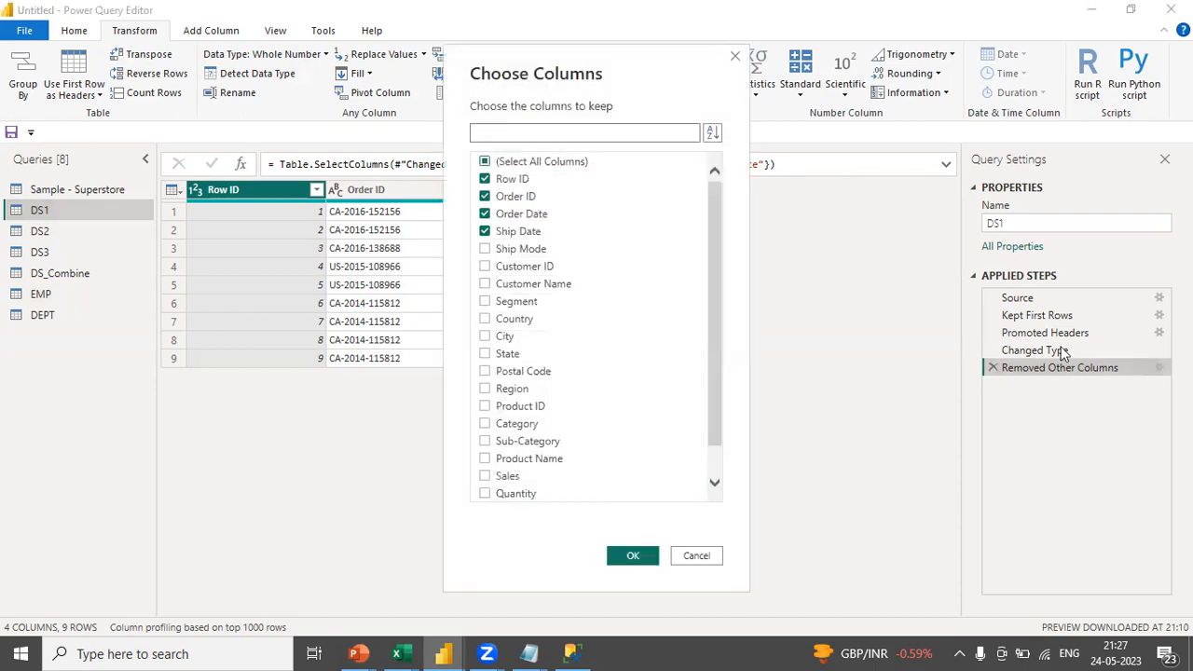
{"action": "left_click", "coordinate": [485, 181]}
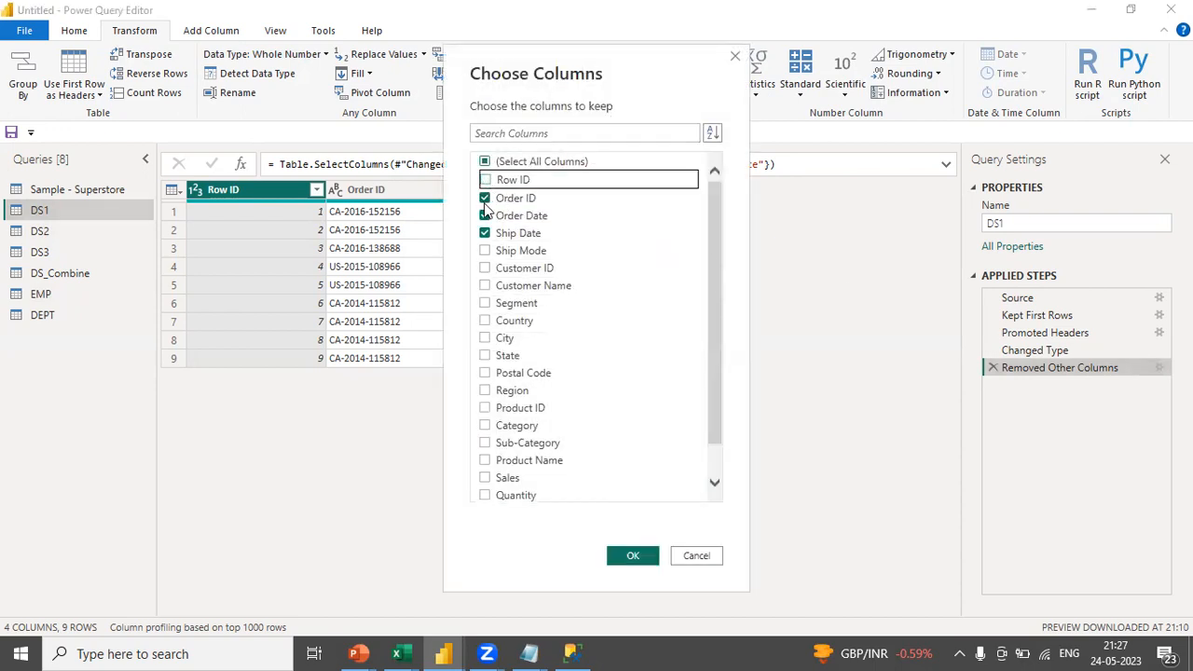
{"action": "left_click", "coordinate": [486, 198]}
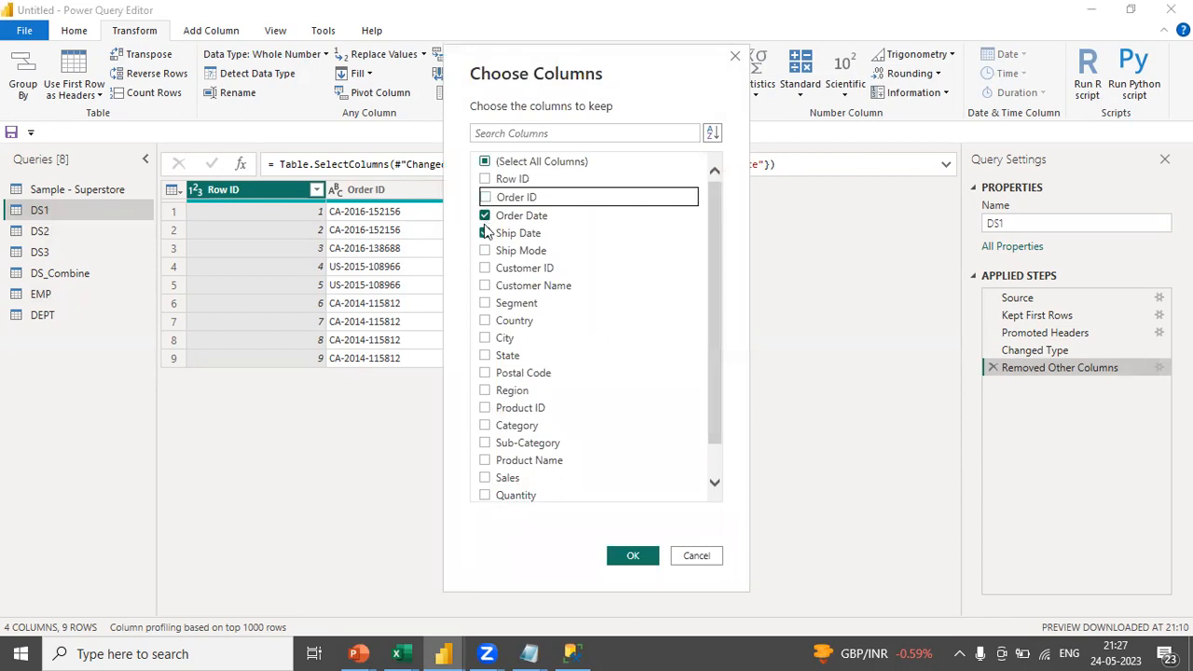
{"action": "left_click", "coordinate": [485, 234]}
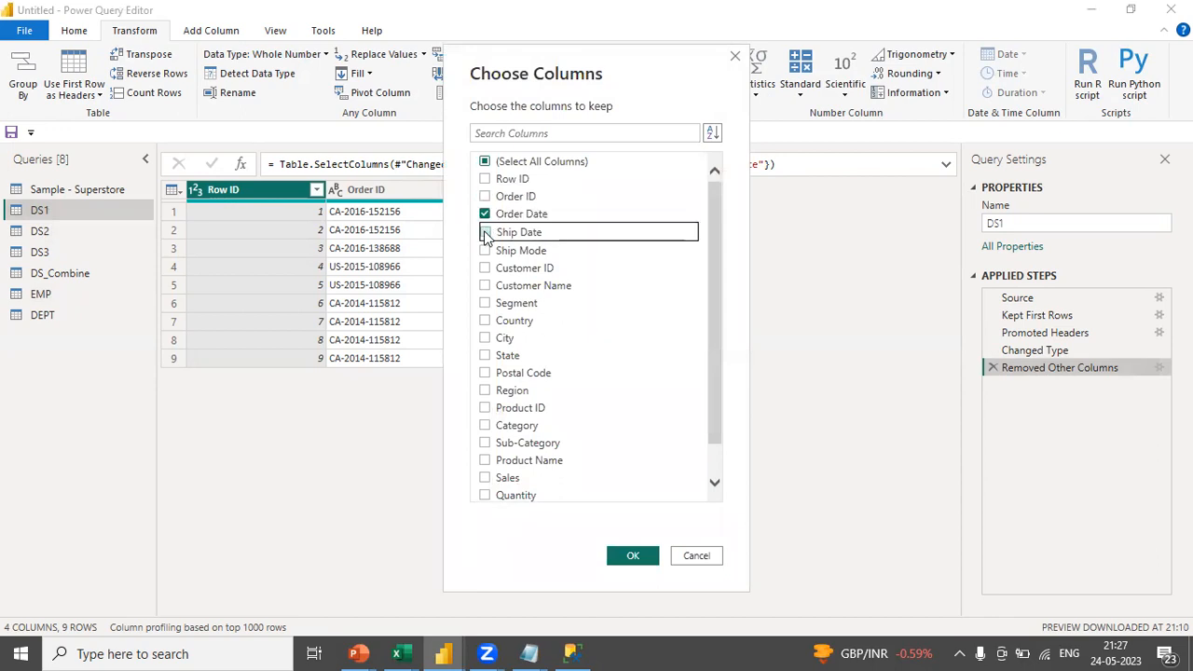
{"action": "left_click", "coordinate": [486, 286]}
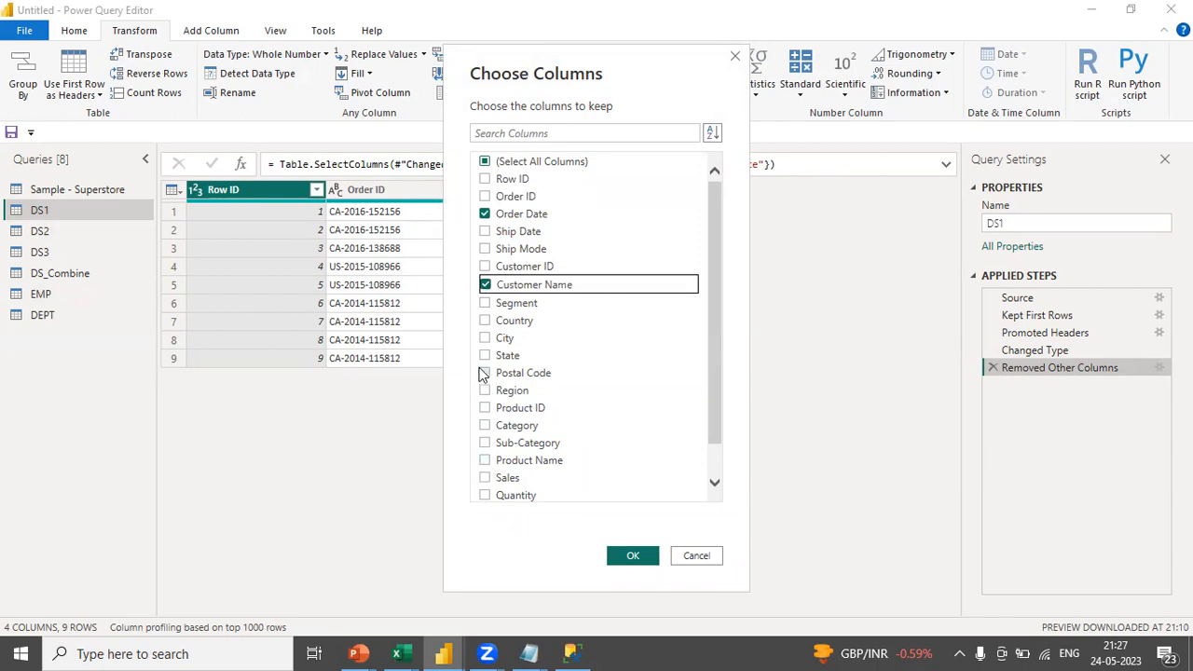
{"action": "left_click", "coordinate": [485, 250]}
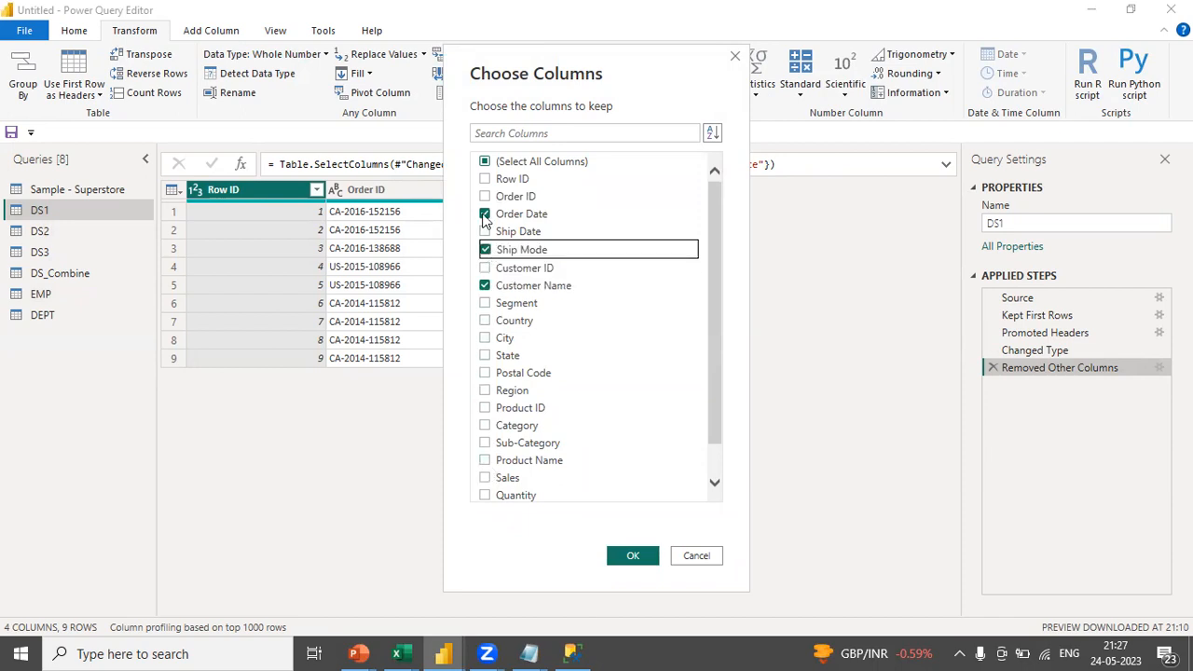
{"action": "left_click", "coordinate": [484, 214]}
{"action": "left_click", "coordinate": [484, 477]}
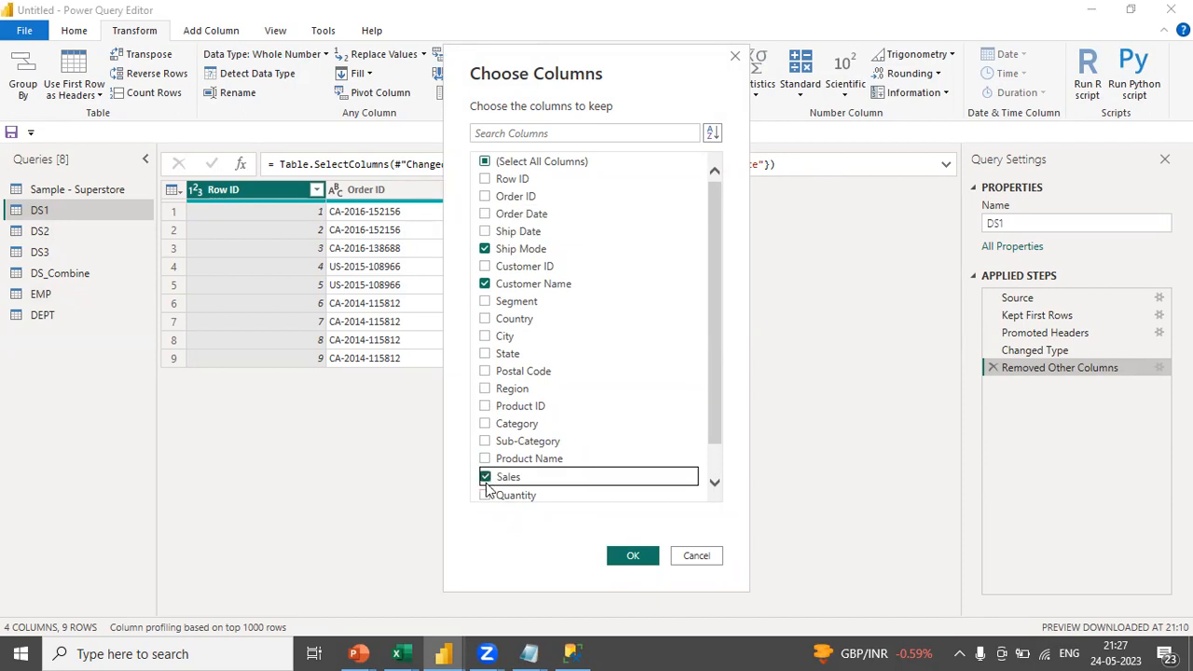
{"action": "left_click", "coordinate": [486, 499]}
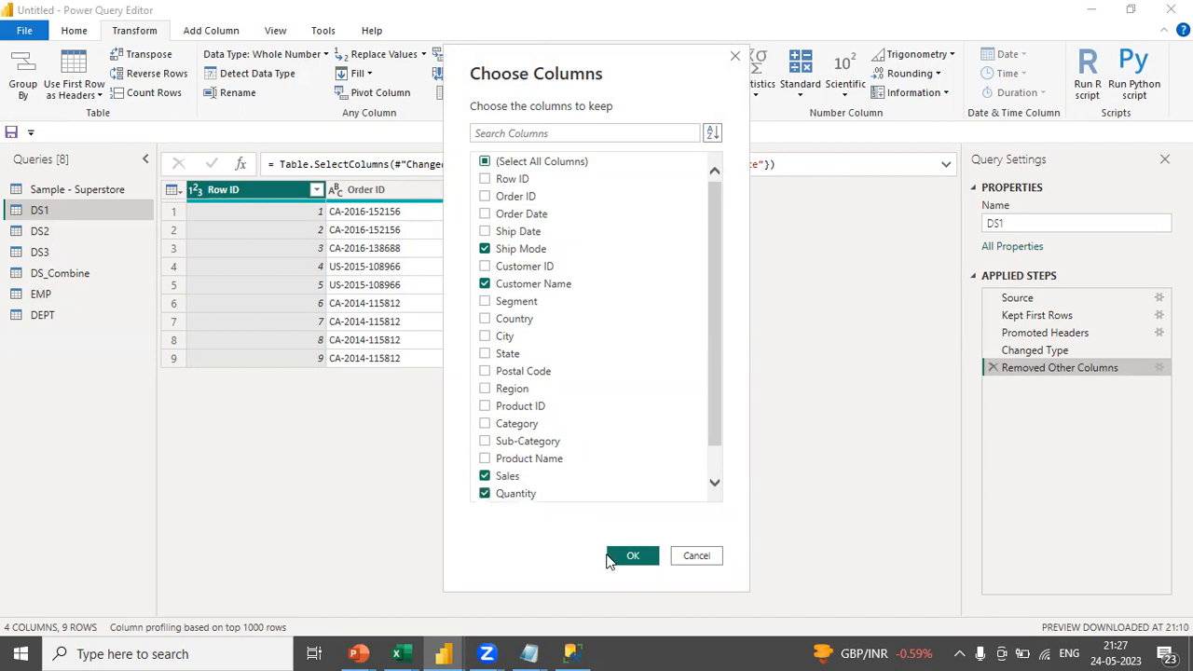
{"action": "left_click", "coordinate": [611, 555]}
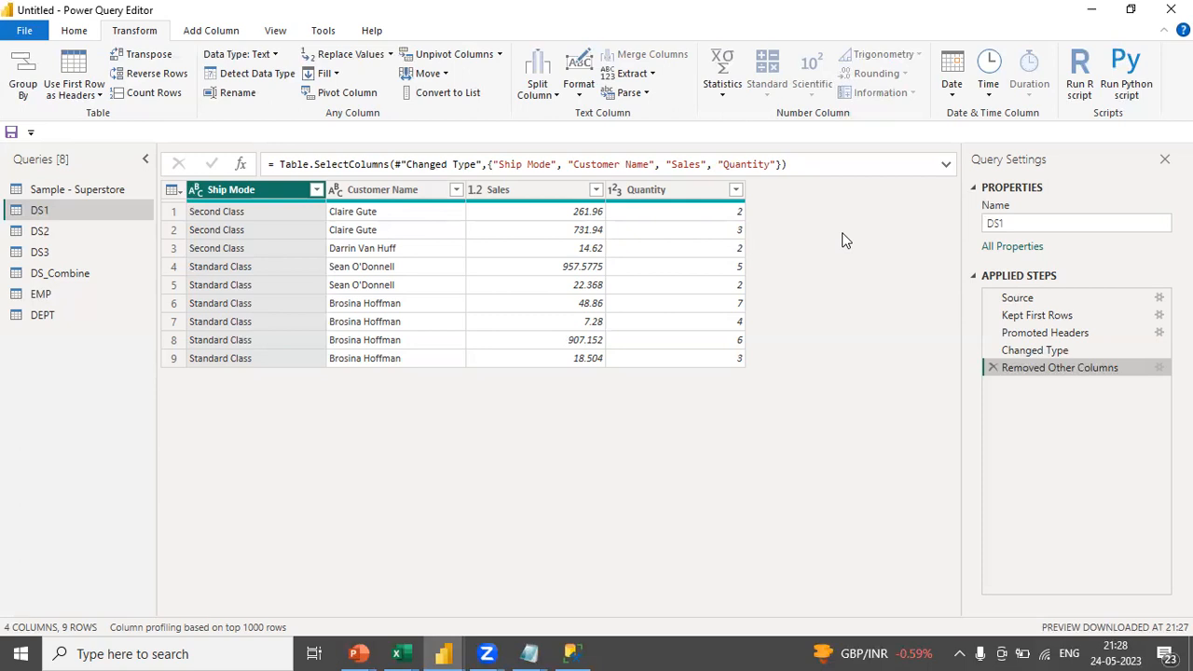
Start a custom column in the DS1 query and name it Total_Sales.
{"action": "left_click", "coordinate": [199, 33]}
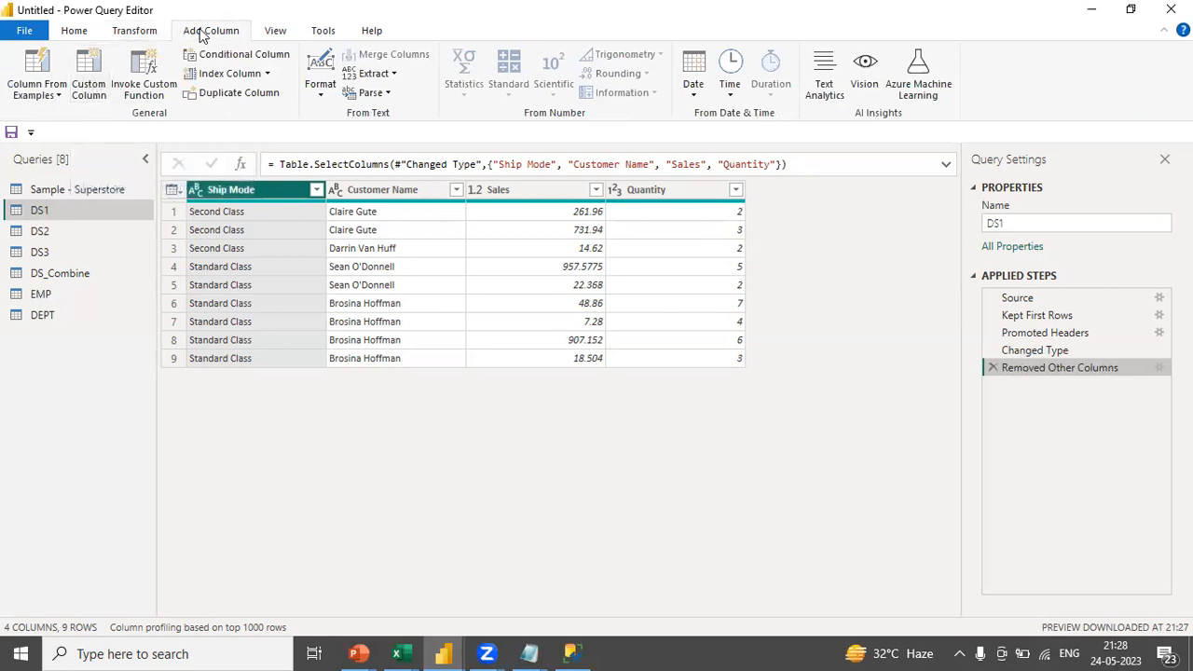
{"action": "left_click", "coordinate": [86, 81]}
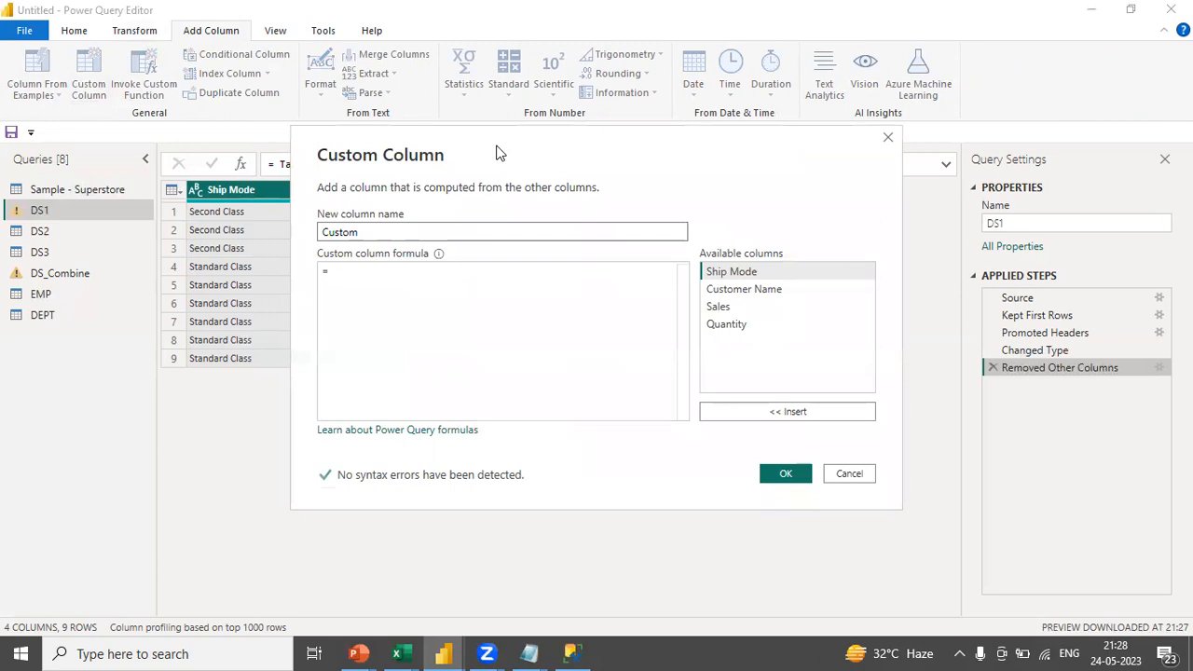
{"action": "left_click_drag", "start_coordinate": [501, 152], "coordinate": [491, 192]}
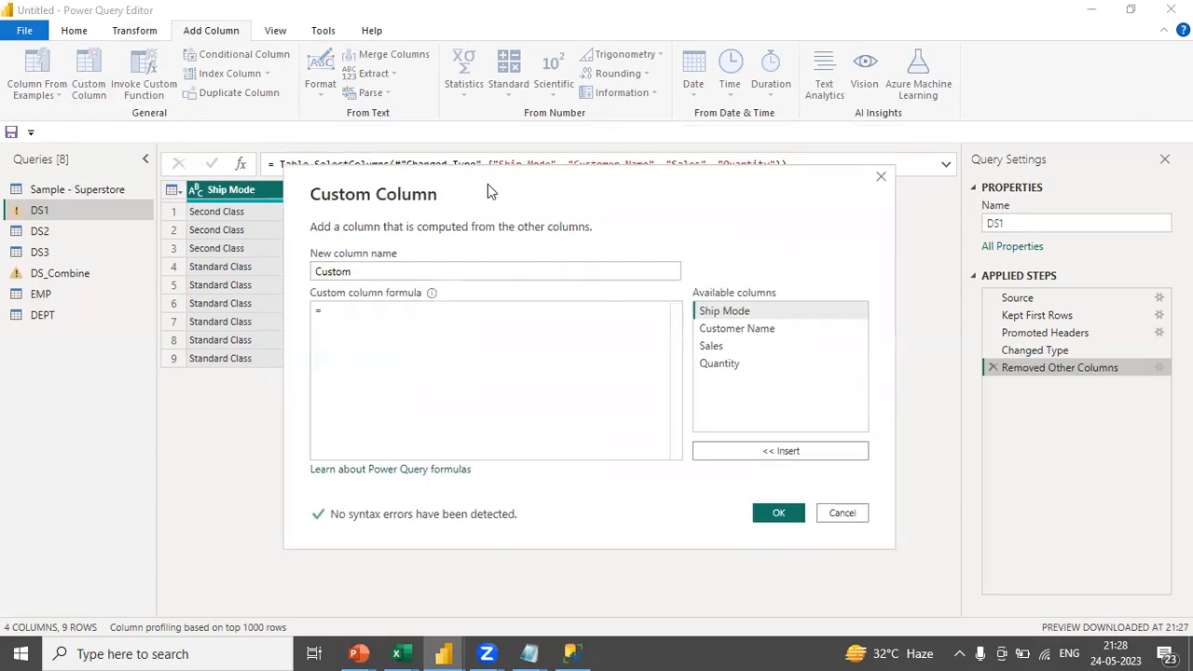
{"action": "left_click_drag", "start_coordinate": [386, 272], "coordinate": [301, 277]}
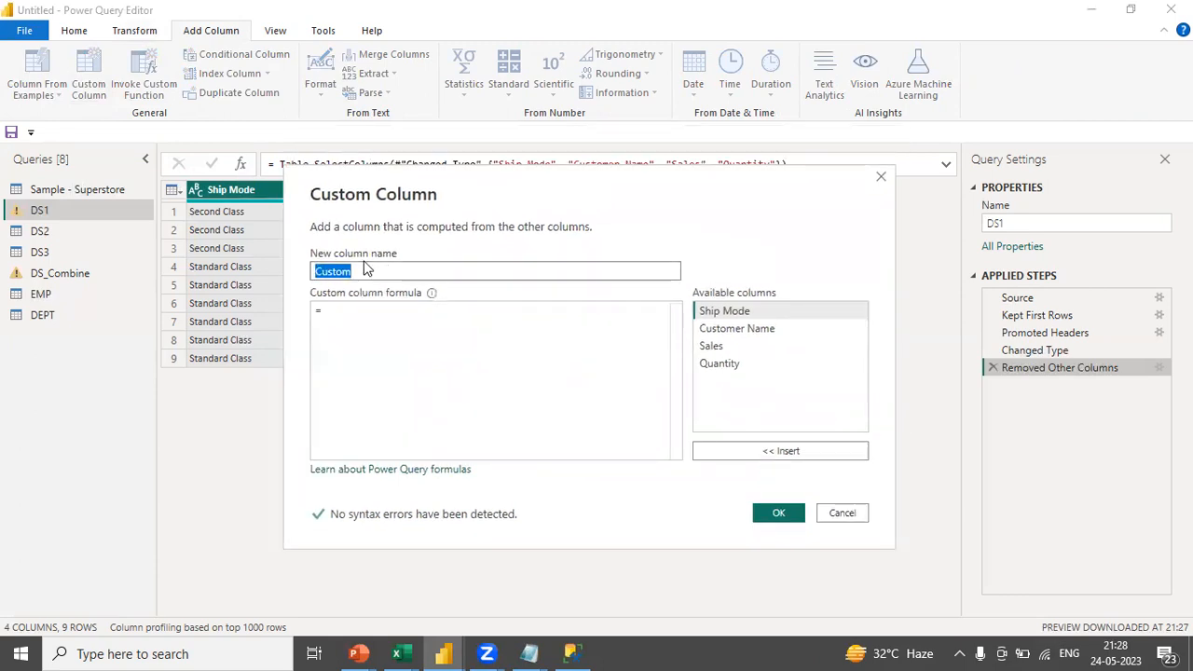
{"action": "type", "text": "S"}
{"action": "key", "text": "BackSpace"}
{"action": "type", "text": "Total_sales"}
{"action": "key", "text": "BackSpace"}
{"action": "key", "text": "BackSpace"}
{"action": "key", "text": "BackSpace"}
{"action": "key", "text": "BackSpace"}
{"action": "key", "text": "BackSpace"}
{"action": "type", "text": "Sales"}
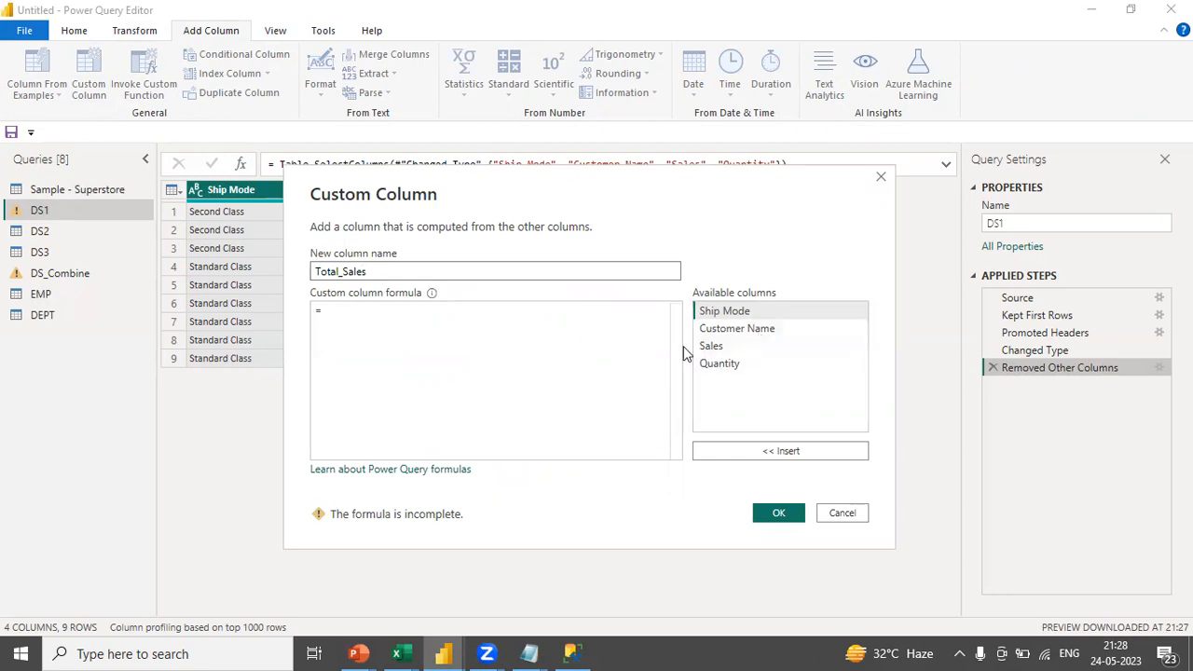
Set the custom column formula to [Sales] * [Quantity] and add the column.
{"action": "left_click", "coordinate": [721, 344]}
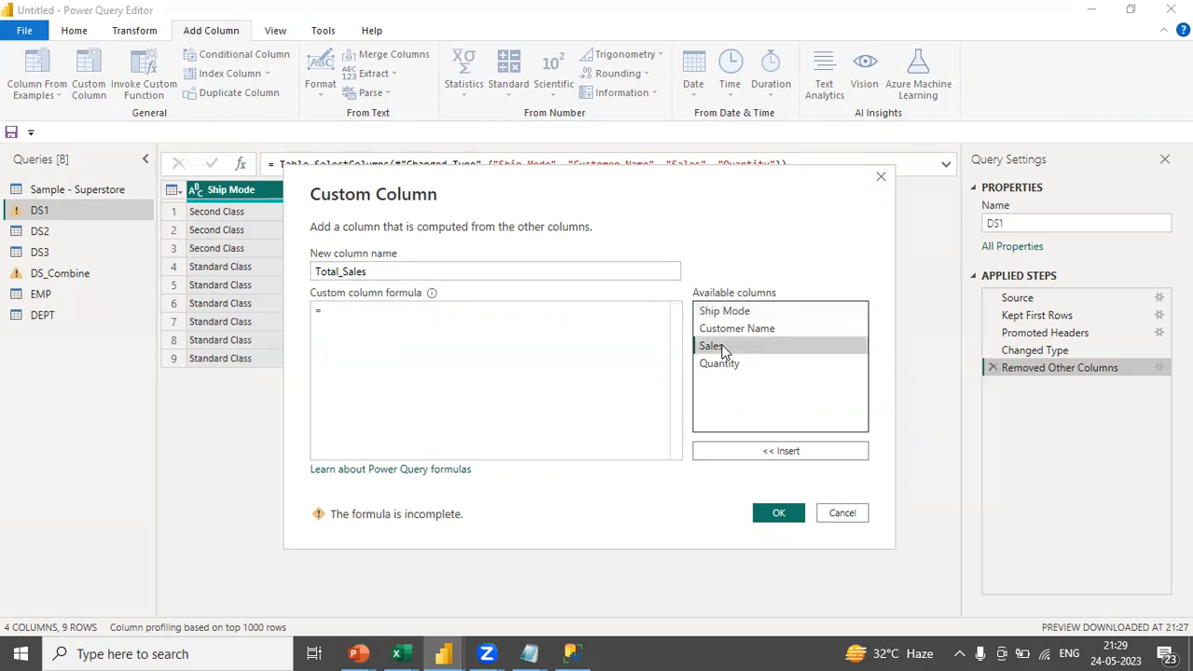
{"action": "double_click", "coordinate": [714, 347]}
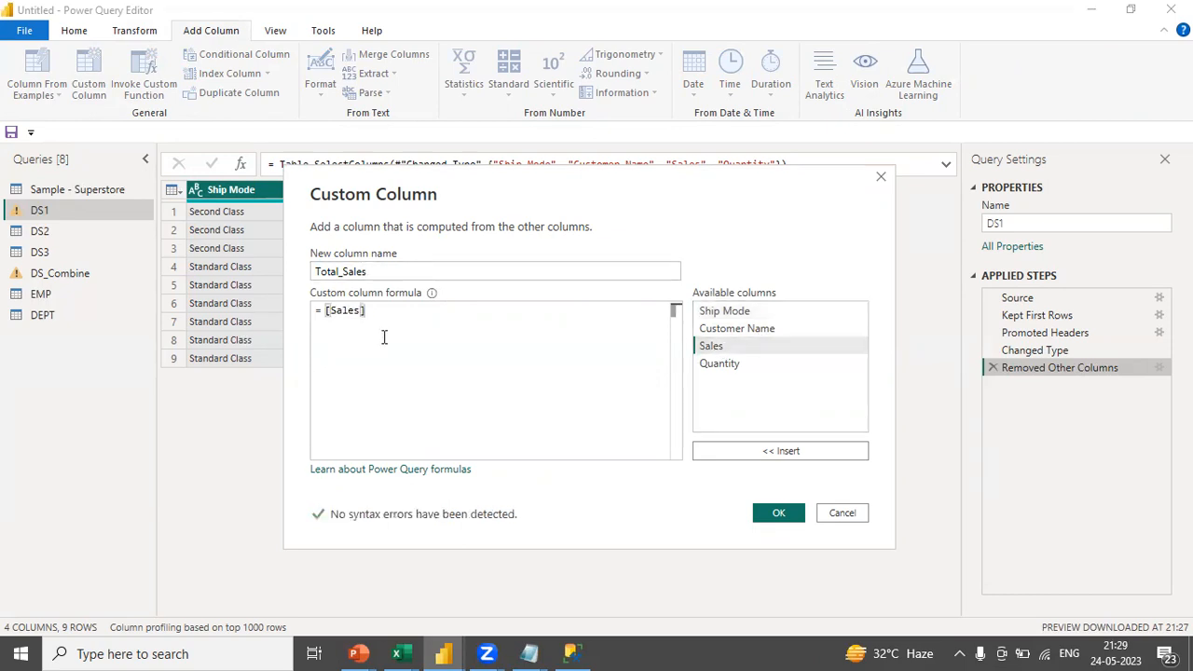
{"action": "type", "text": "*"}
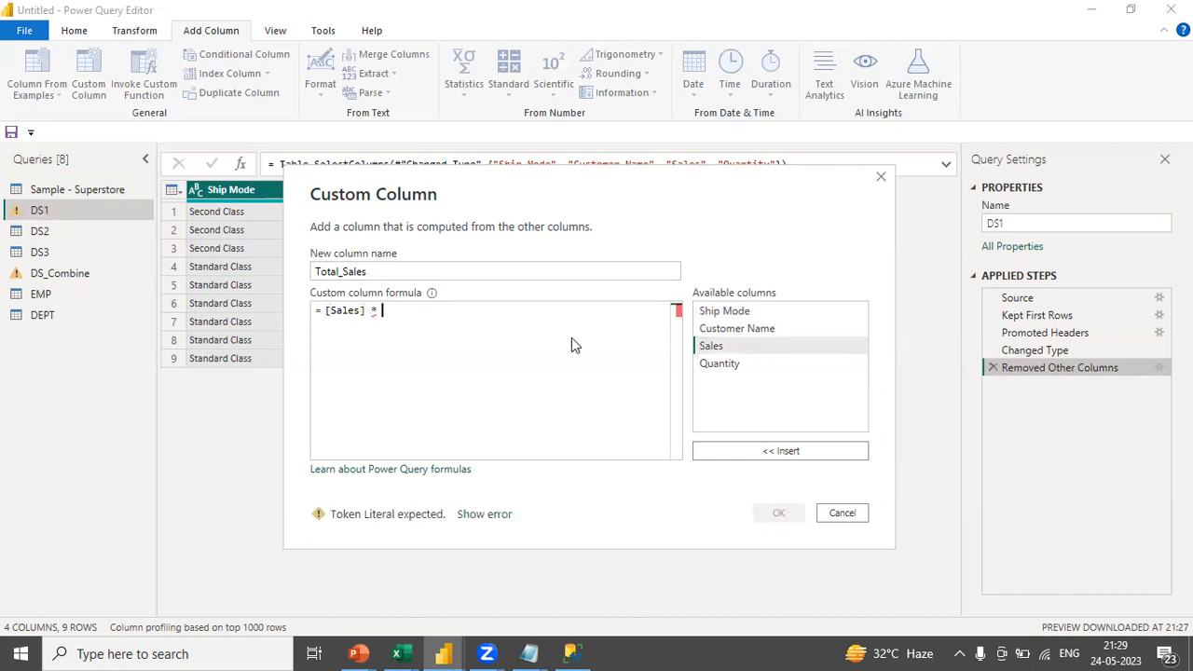
{"action": "double_click", "coordinate": [719, 363]}
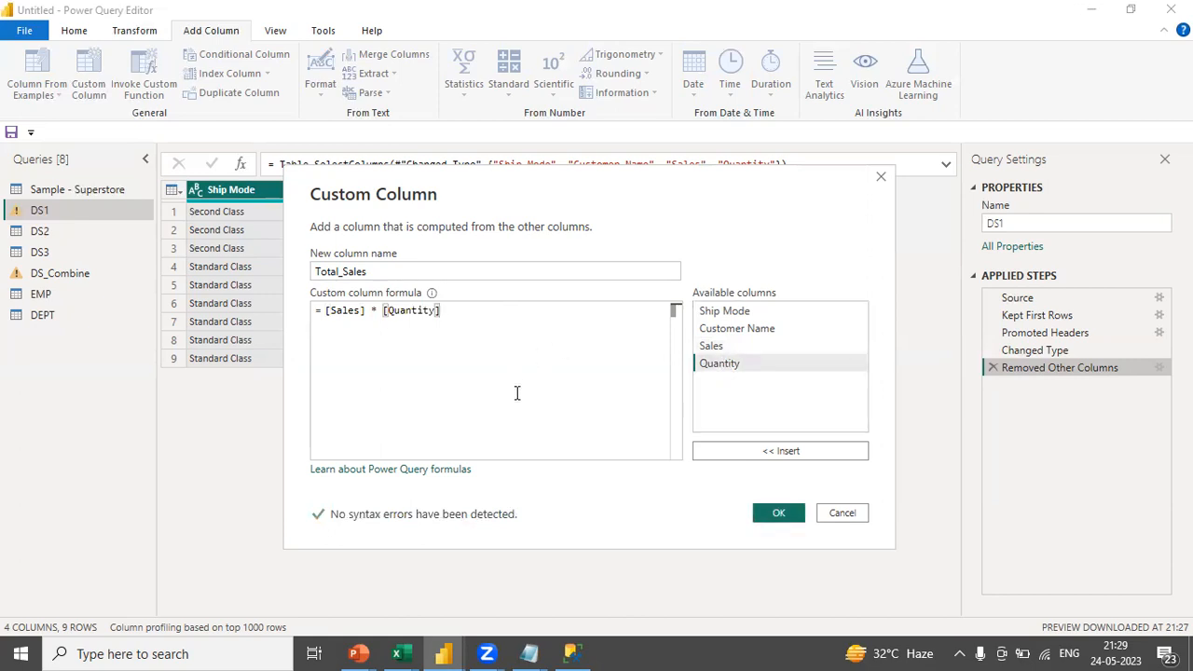
{"action": "left_click", "coordinate": [777, 513]}
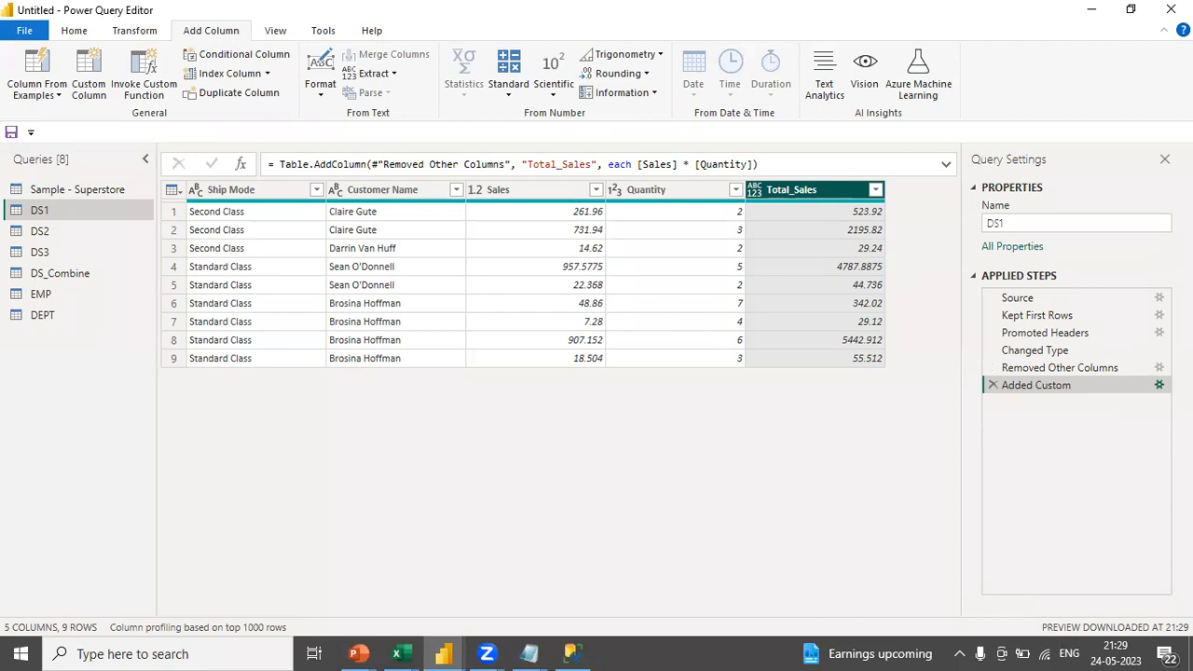
Edit the Added Custom step so the Total_Sales formula is [Sales] * 3.
{"action": "left_click", "coordinate": [1160, 387]}
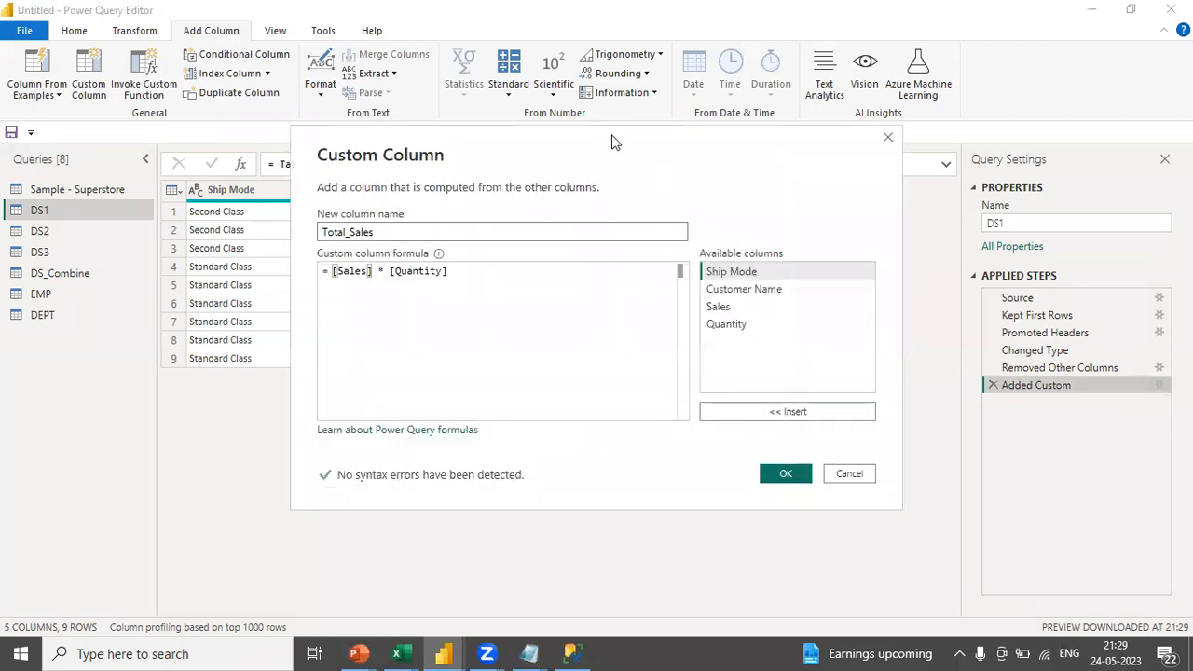
{"action": "left_click_drag", "start_coordinate": [613, 139], "coordinate": [650, 193]}
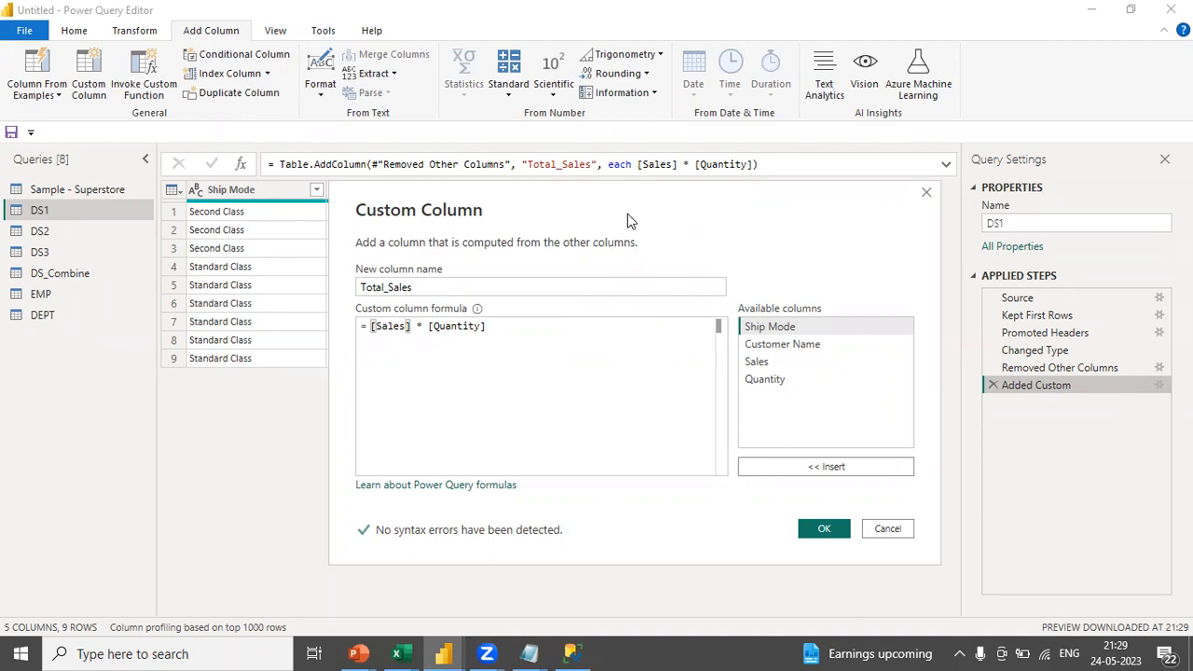
{"action": "left_click", "coordinate": [491, 331]}
{"action": "left_click", "coordinate": [427, 327], "text": "shift"}
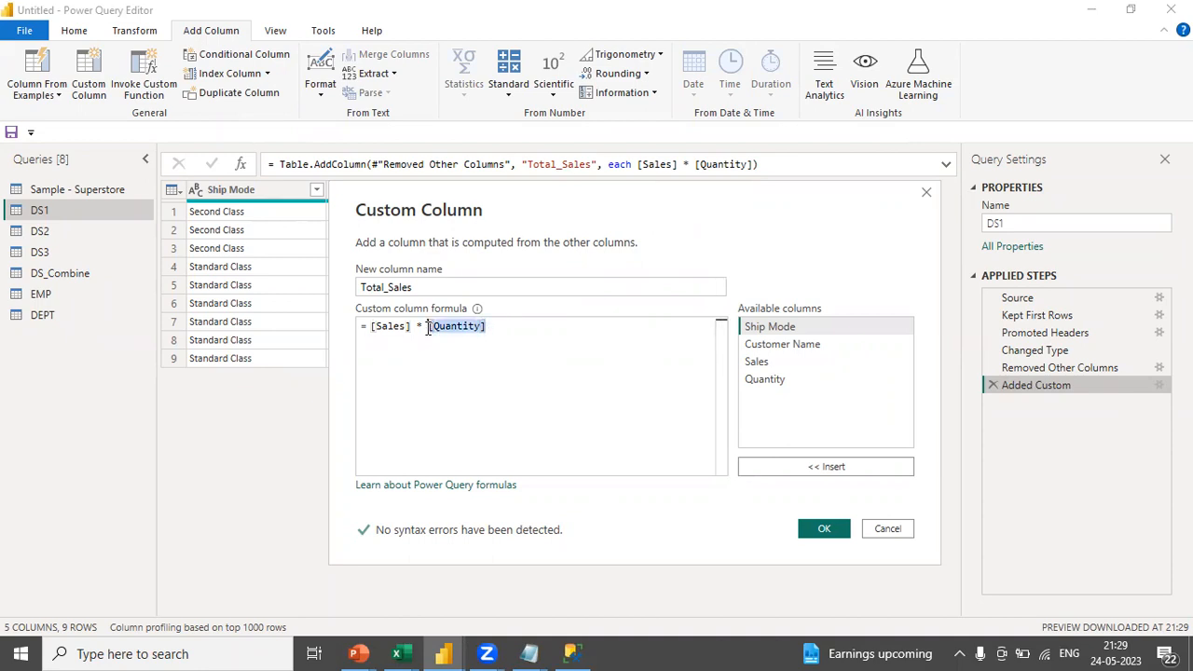
{"action": "key", "text": "BackSpace"}
{"action": "type", "text": "2"}
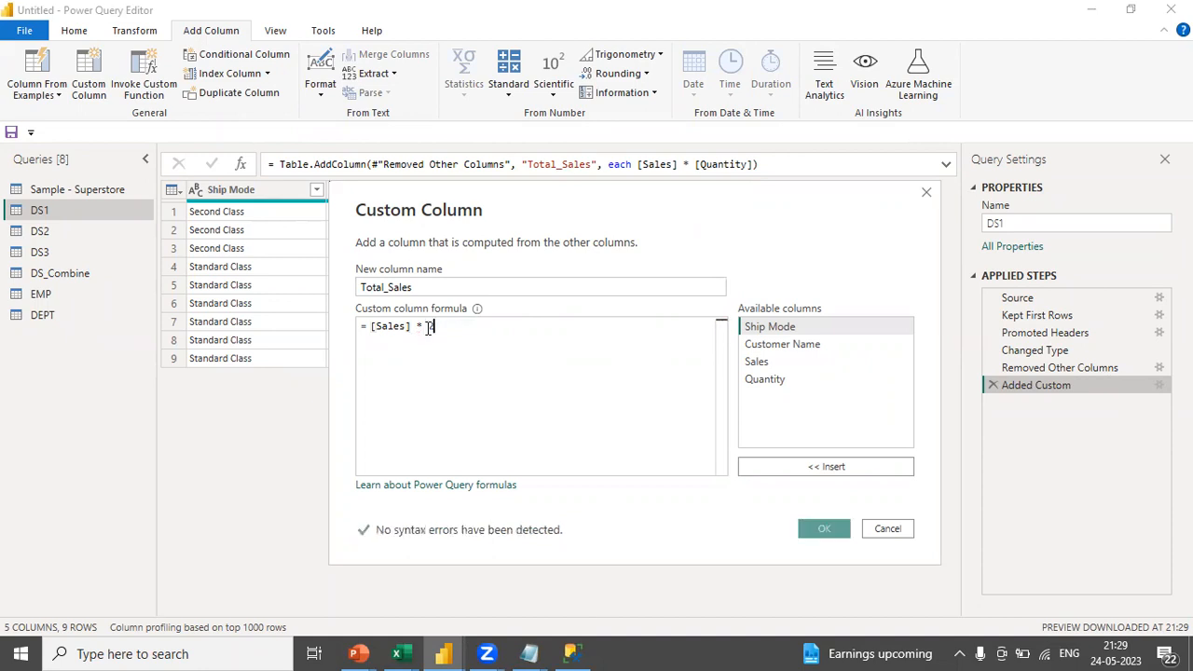
{"action": "key", "text": "BackSpace"}
{"action": "type", "text": "3"}
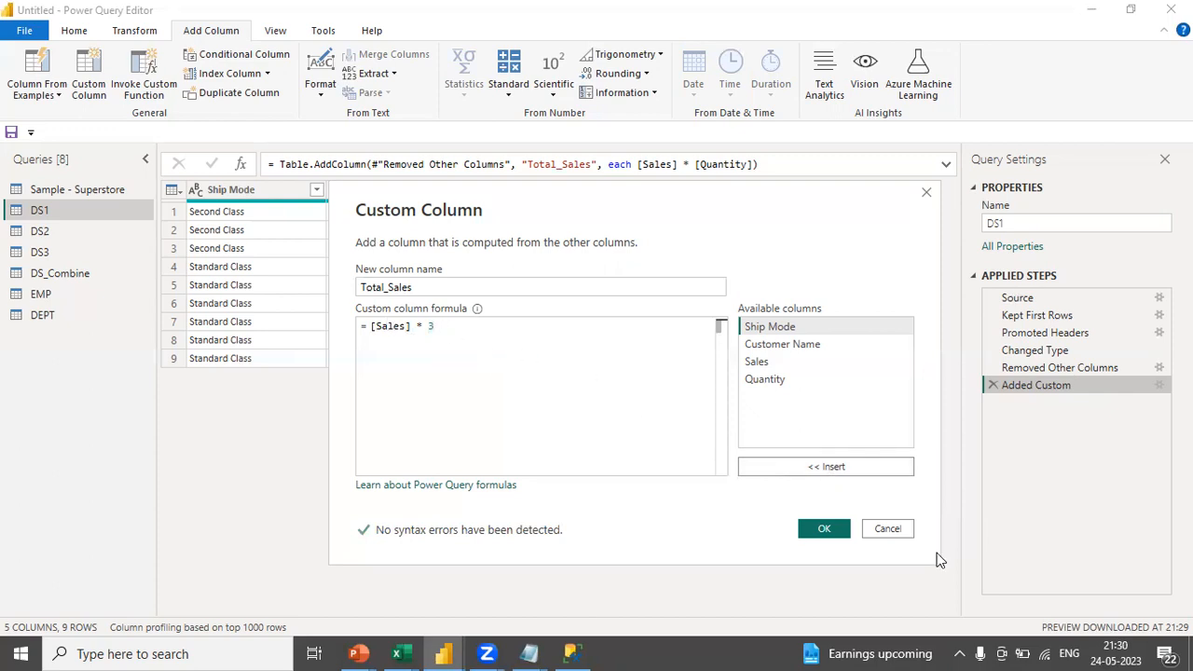
{"action": "left_click", "coordinate": [832, 530]}
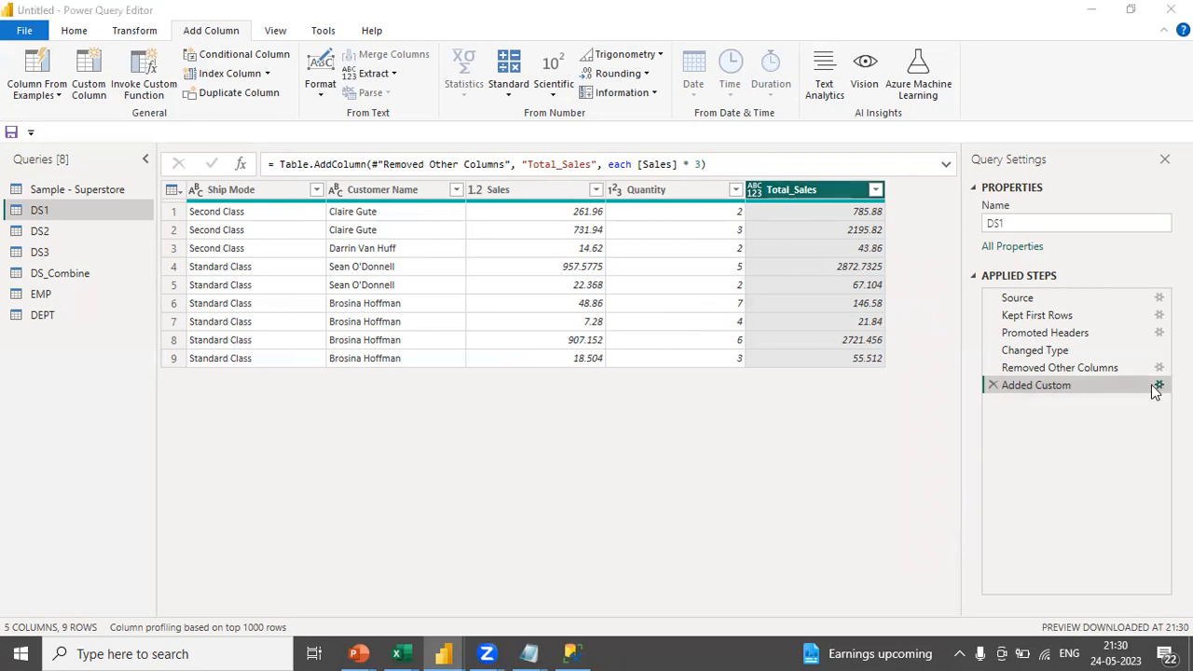
Reopen the Added Custom step and try the formula [Sales] +2 -2 for Total_Sales.
{"action": "left_click", "coordinate": [1160, 386]}
{"action": "left_click", "coordinate": [484, 338]}
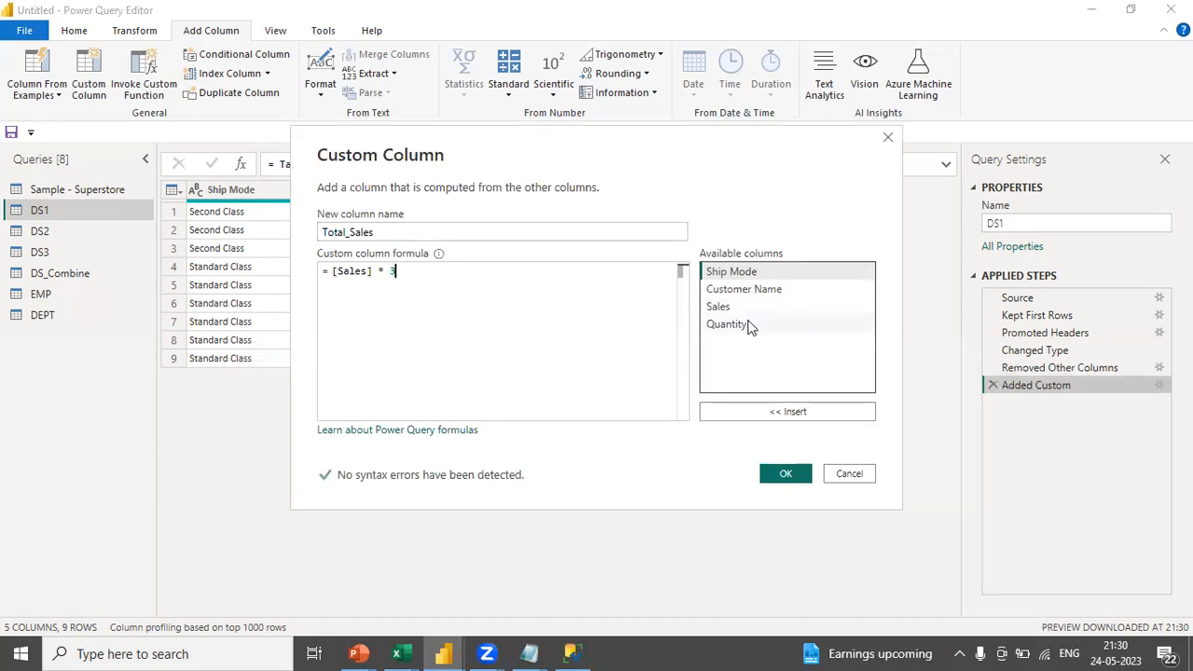
{"action": "key", "text": "BackSpace"}
{"action": "key", "text": "BackSpace"}
{"action": "key", "text": "BackSpace"}
{"action": "type", "text": "*"}
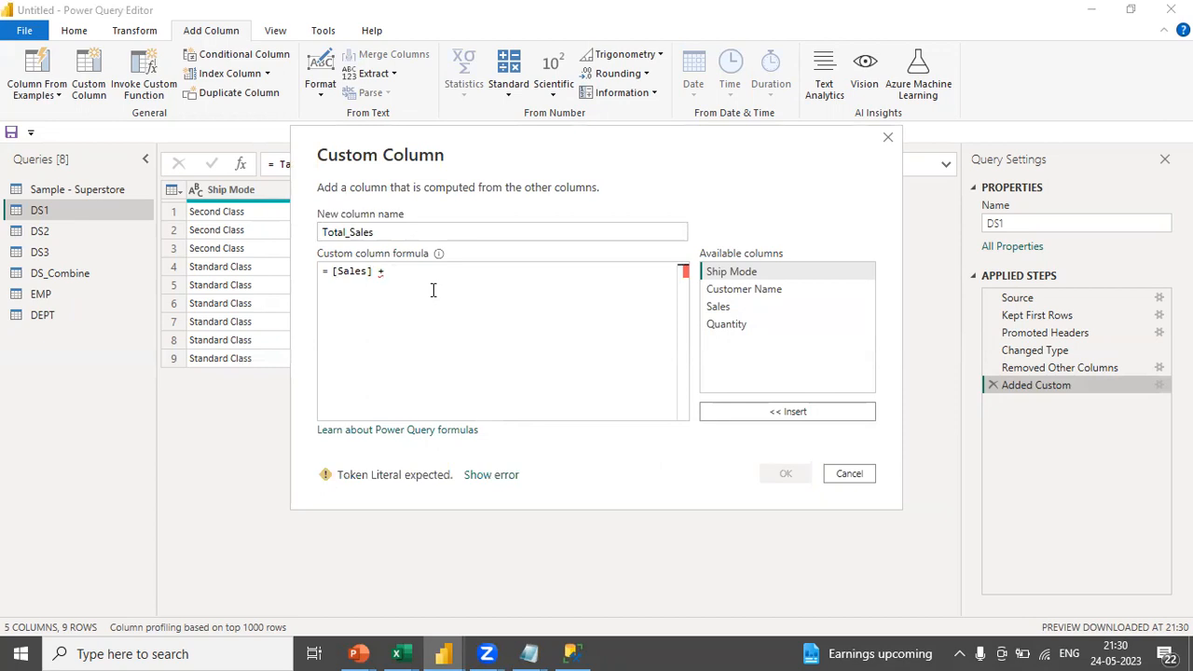
{"action": "type", "text": "2 *2"}
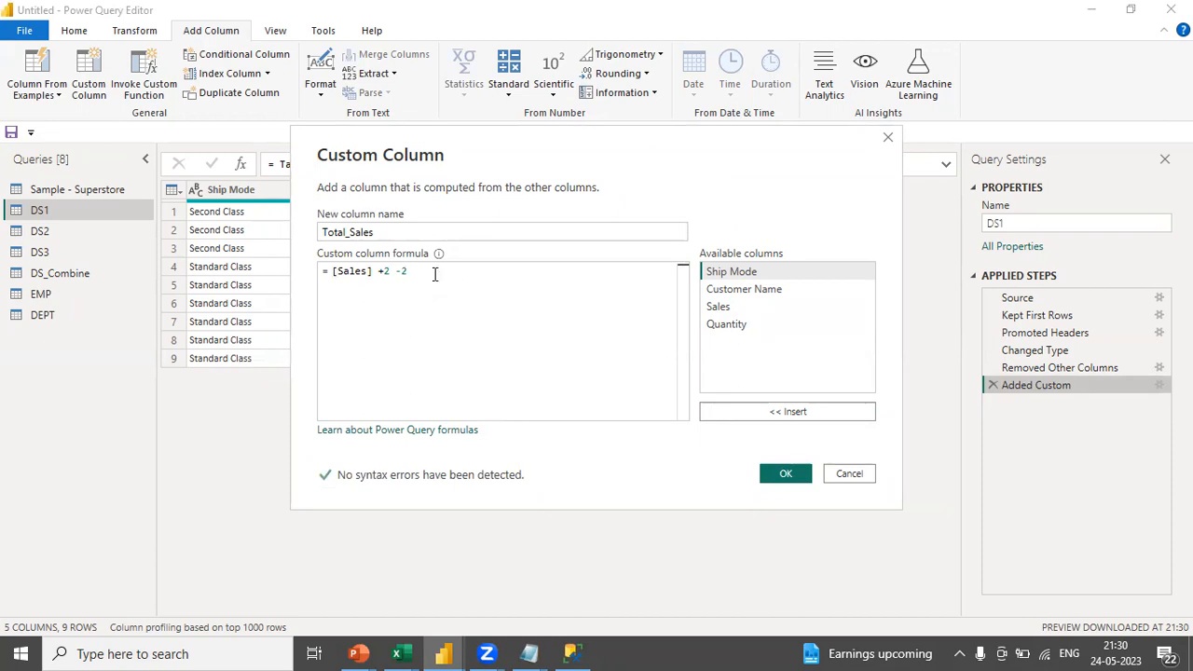
Clear the whole Total_Sales formula and discard the edits to the custom column.
{"action": "left_click_drag", "start_coordinate": [406, 272], "coordinate": [374, 272]}
{"action": "left_click", "coordinate": [466, 309]}
{"action": "key", "text": "BackSpace"}
{"action": "key", "text": "BackSpace"}
{"action": "key", "text": "BackSpace"}
{"action": "key", "text": "BackSpace"}
{"action": "key", "text": "BackSpace"}
{"action": "key", "text": "BackSpace"}
{"action": "key", "text": "BackSpace"}
{"action": "key", "text": "BackSpace"}
{"action": "key", "text": "BackSpace"}
{"action": "key", "text": "BackSpace"}
{"action": "key", "text": "BackSpace"}
{"action": "key", "text": "BackSpace"}
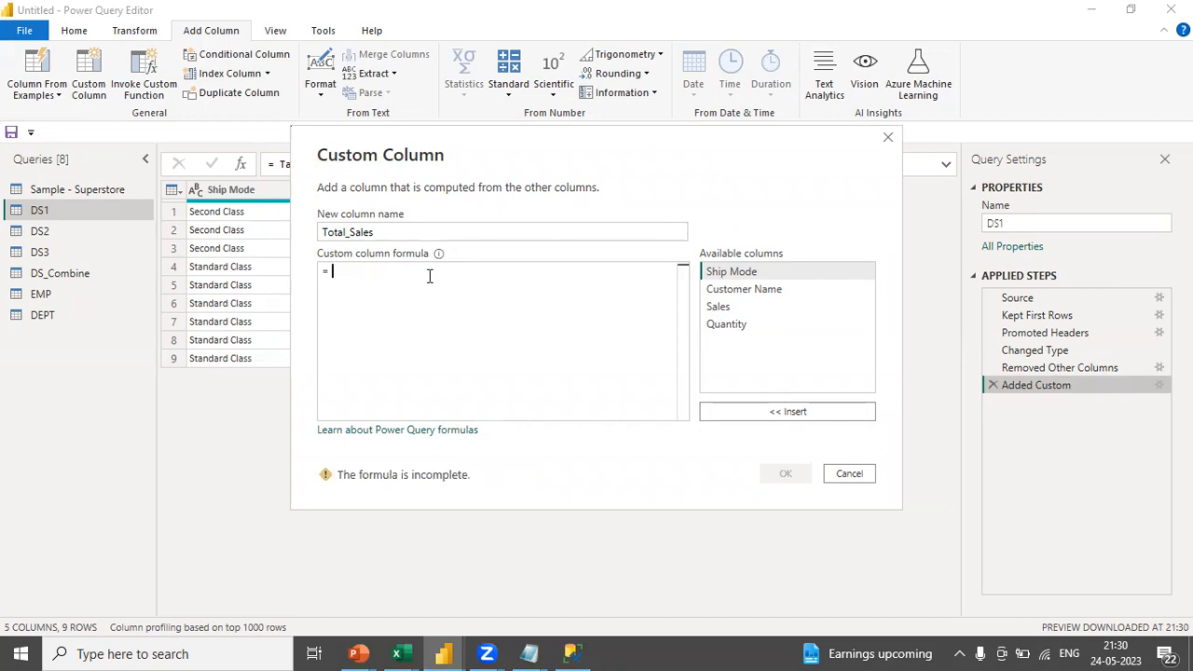
{"action": "left_click", "coordinate": [856, 477]}
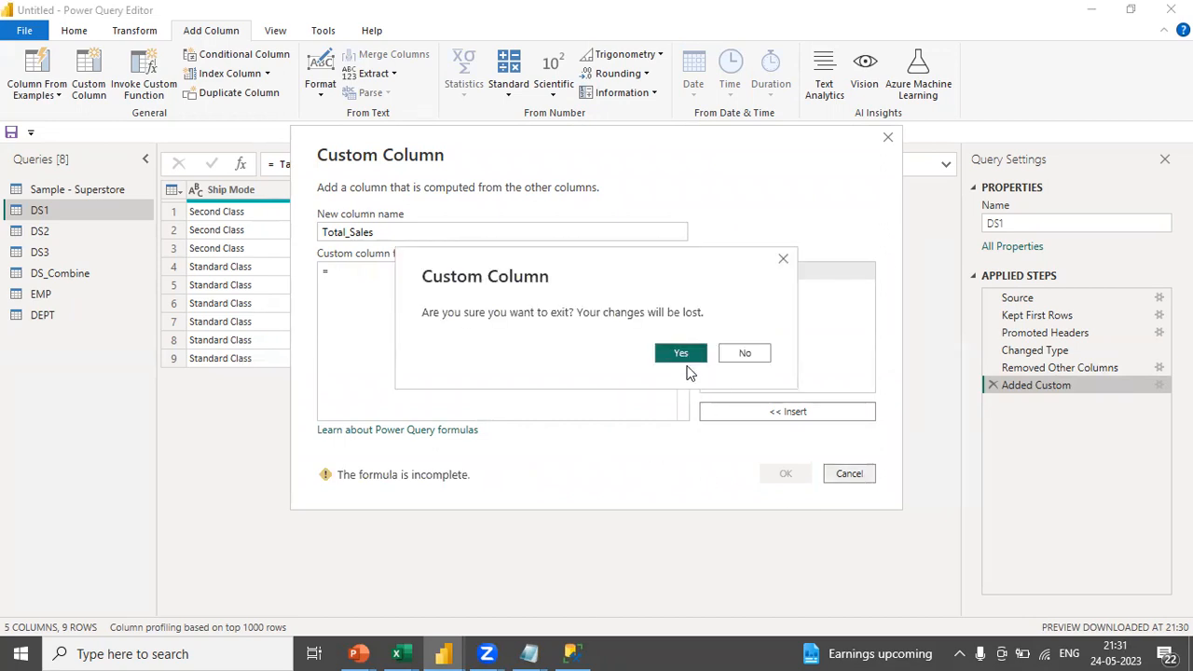
{"action": "left_click", "coordinate": [682, 354]}
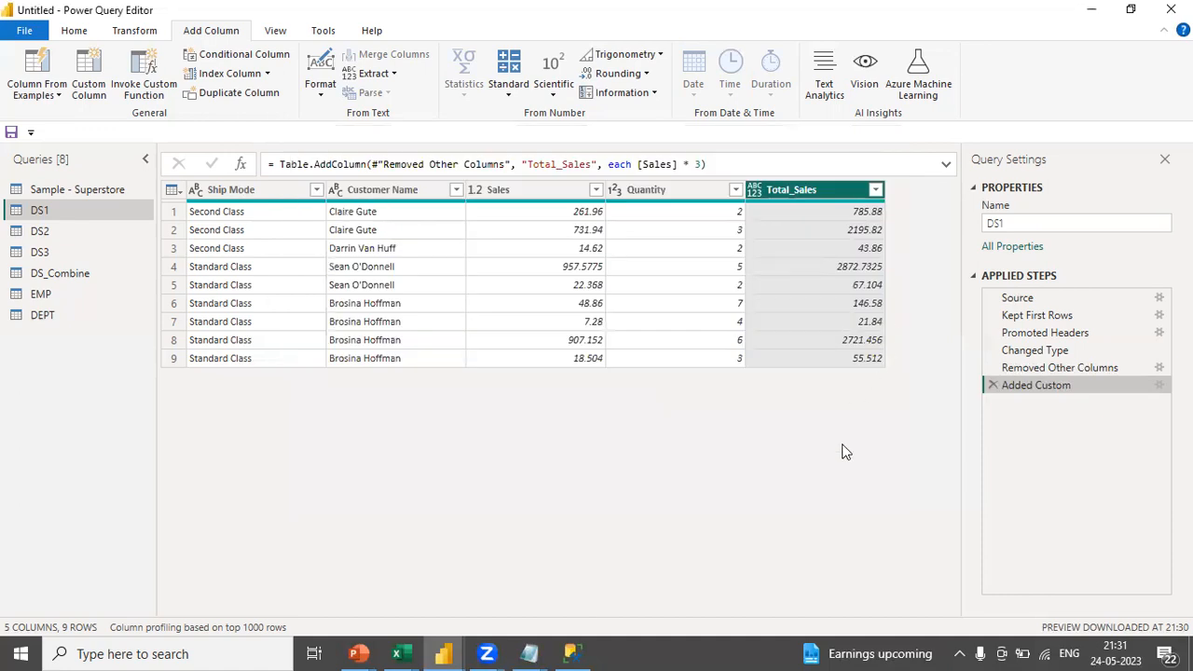
Open Notepad and write the example line "Sales -5000, null".
{"action": "key", "text": "super+r"}
{"action": "key", "text": "Return"}
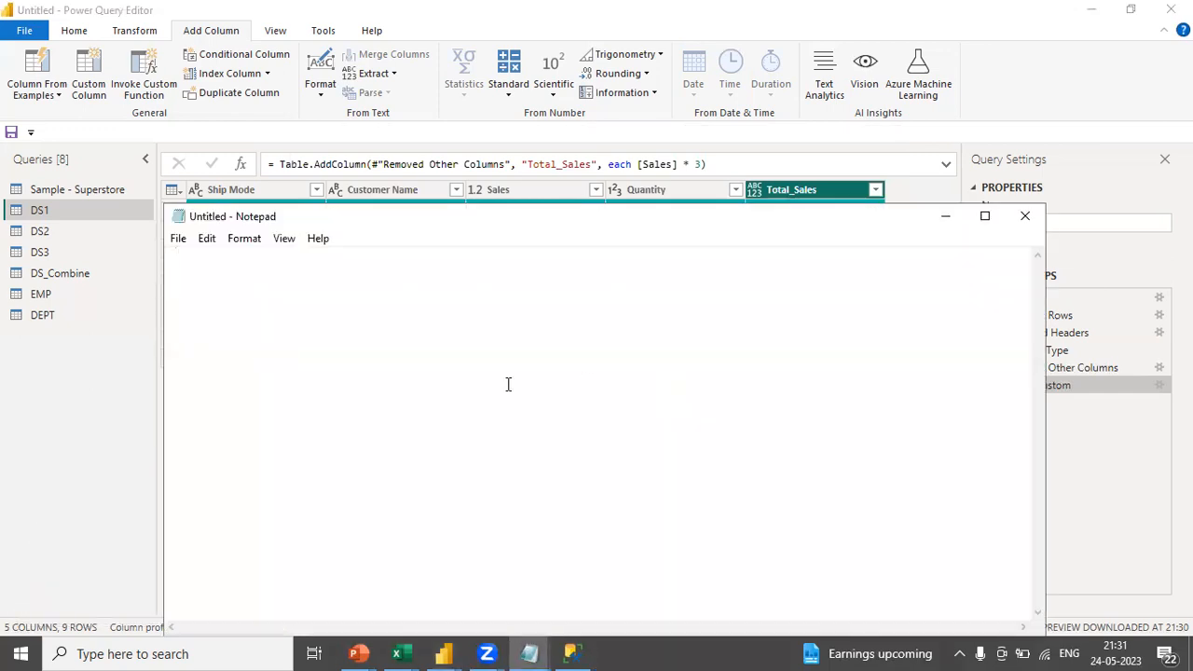
{"action": "type", "text": "Sales -"}
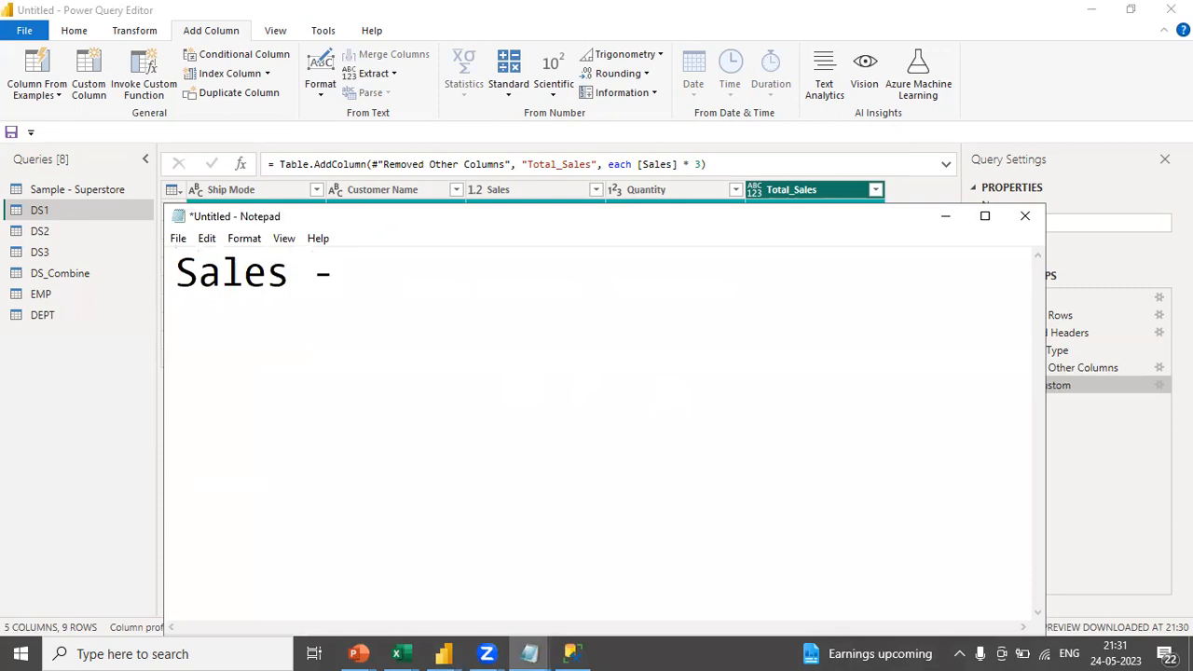
{"action": "type", "text": "50000"}
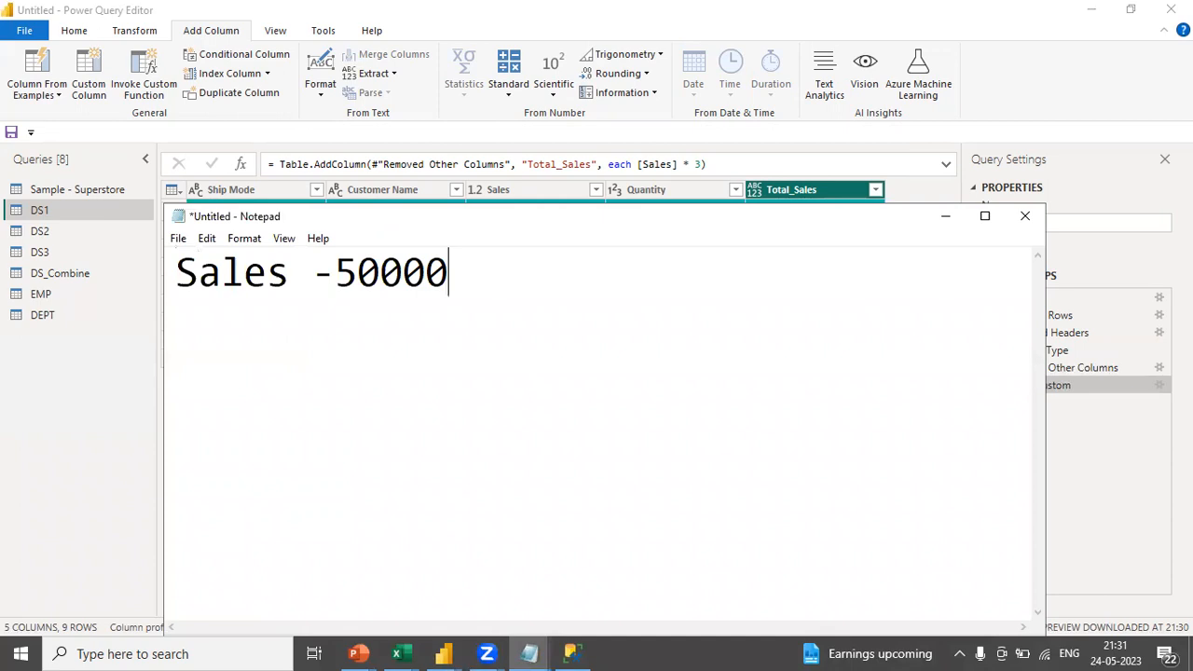
{"action": "key", "text": "BackSpace"}
{"action": "type", "text": ", null"}
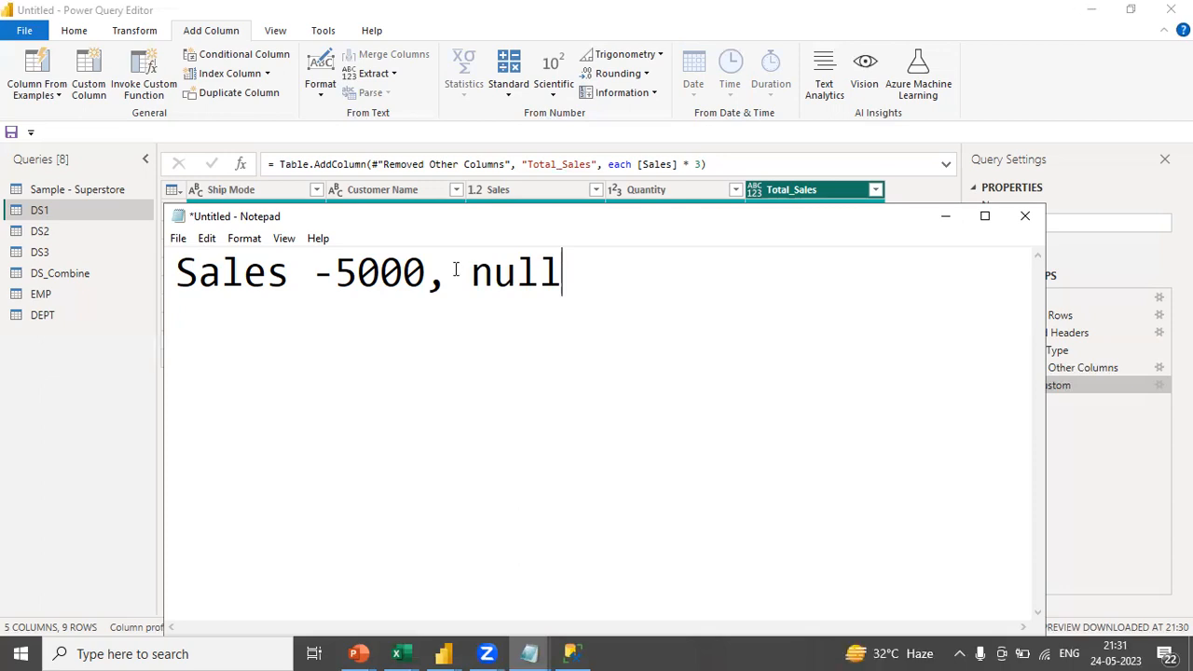
Add the line "Sales * quan" below the first note, separated by a blank line, and minimize Notepad.
{"action": "key", "text": "Return"}
{"action": "type", "text": "Sales *"}
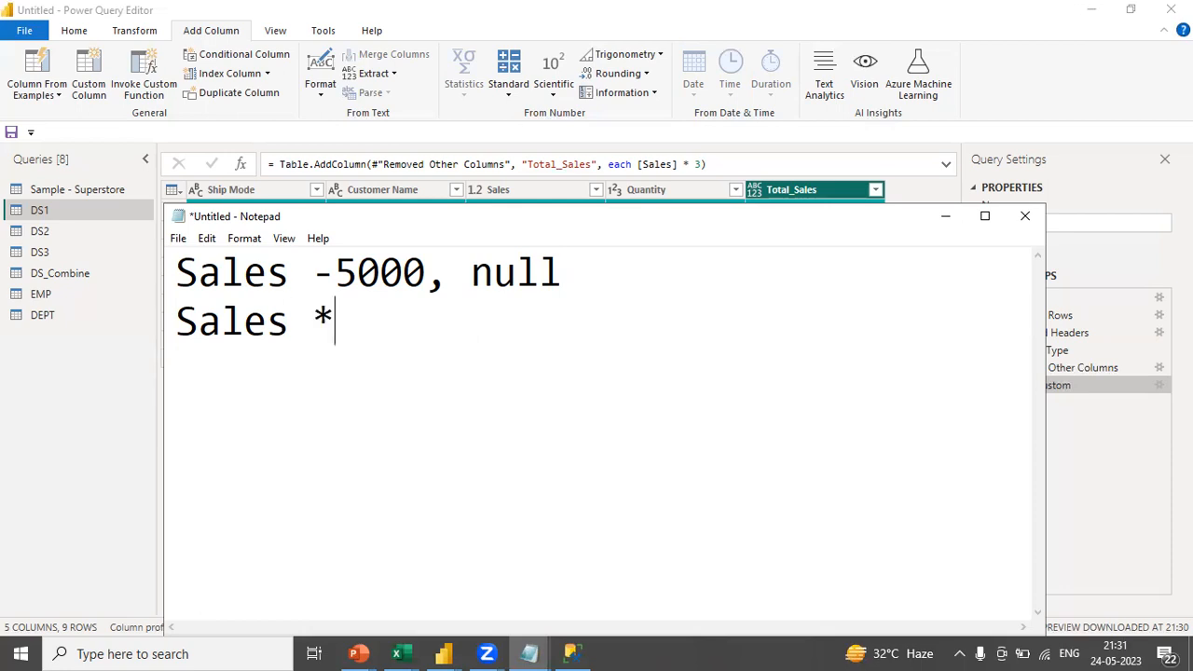
{"action": "type", "text": " quam"}
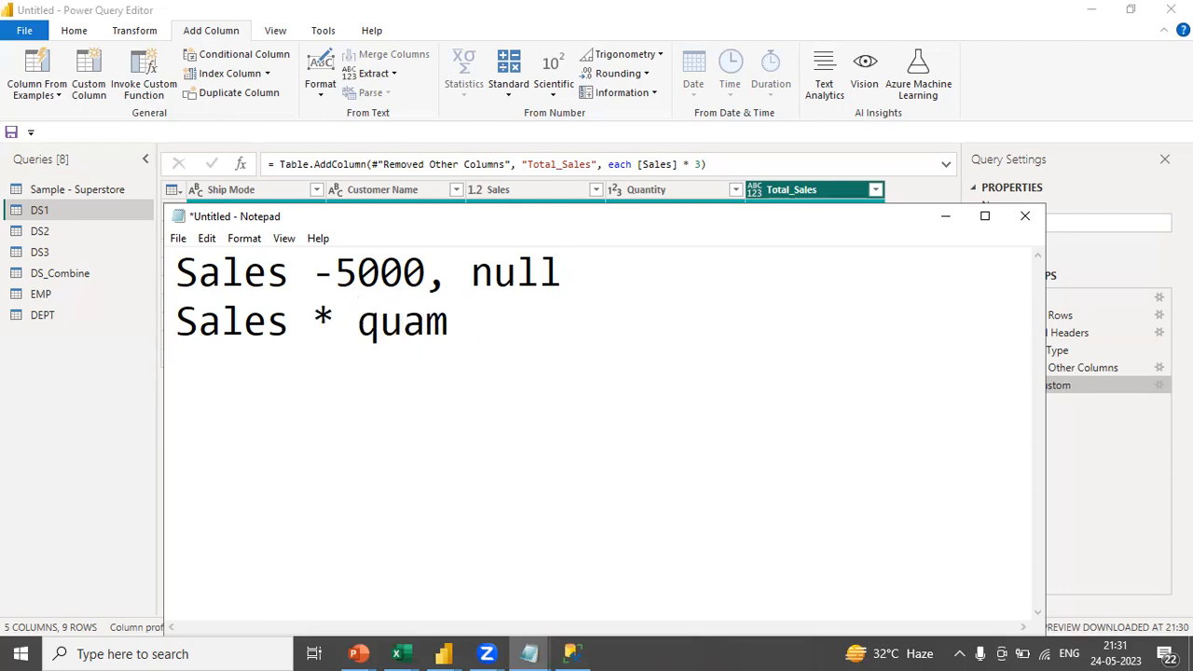
{"action": "key", "text": "Home"}
{"action": "key", "text": "BackSpace"}
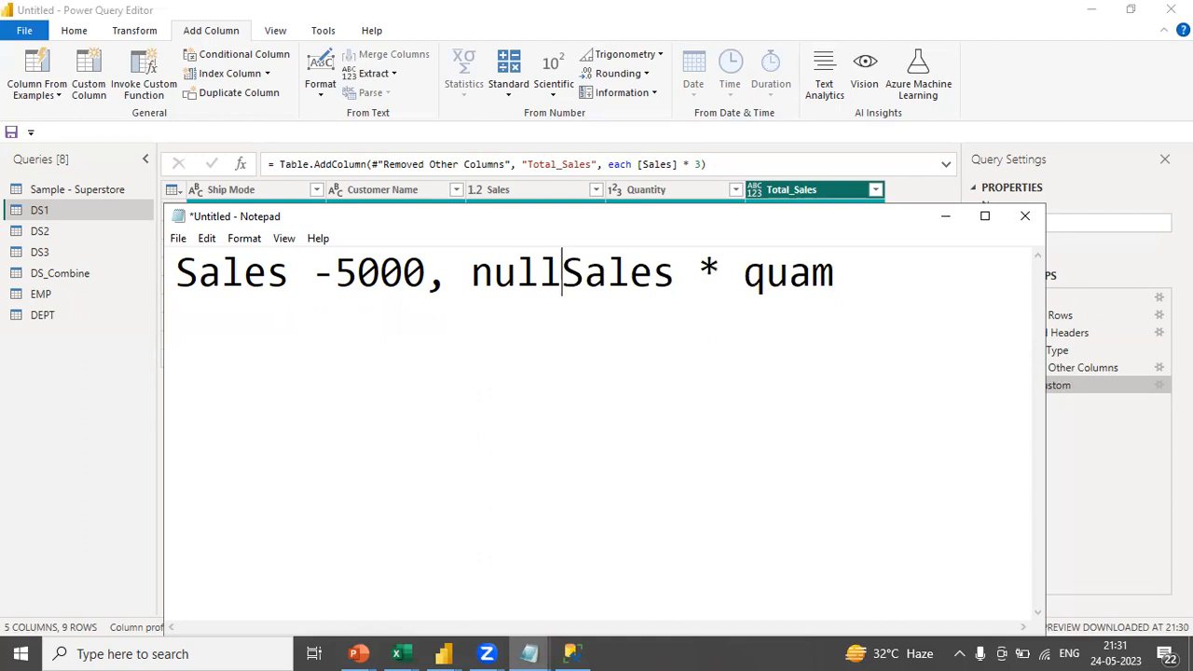
{"action": "key", "text": "Return"}
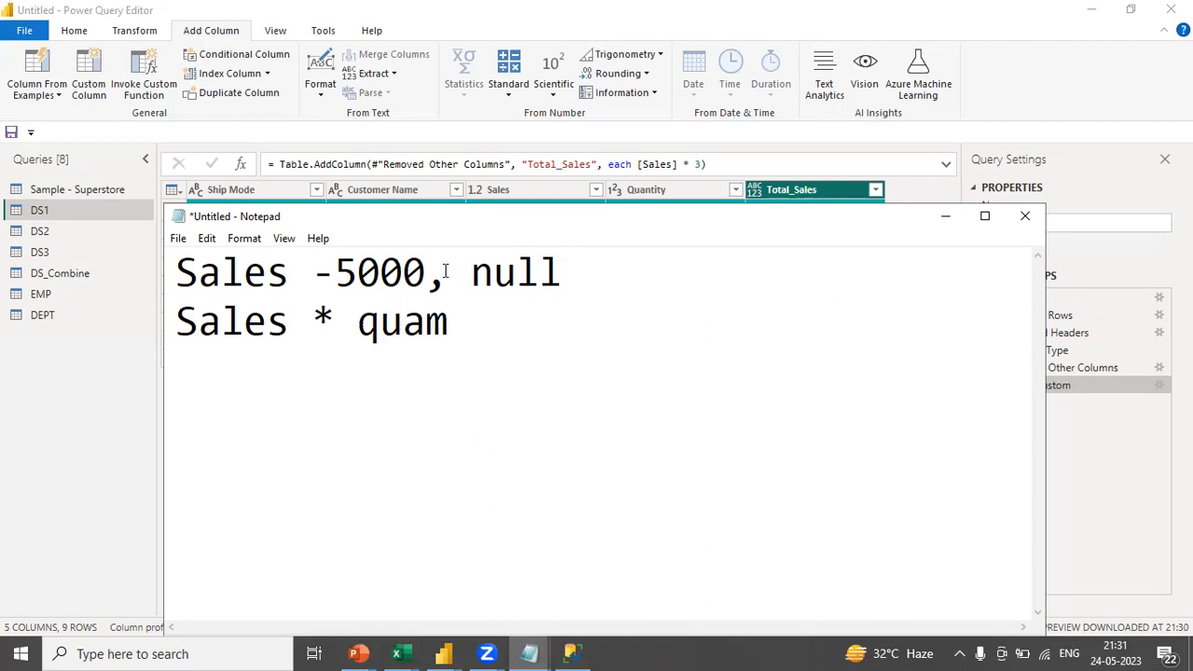
{"action": "key", "text": "BackSpace"}
{"action": "type", "text": "n"}
{"action": "left_click", "coordinate": [576, 280]}
{"action": "key", "text": "Return"}
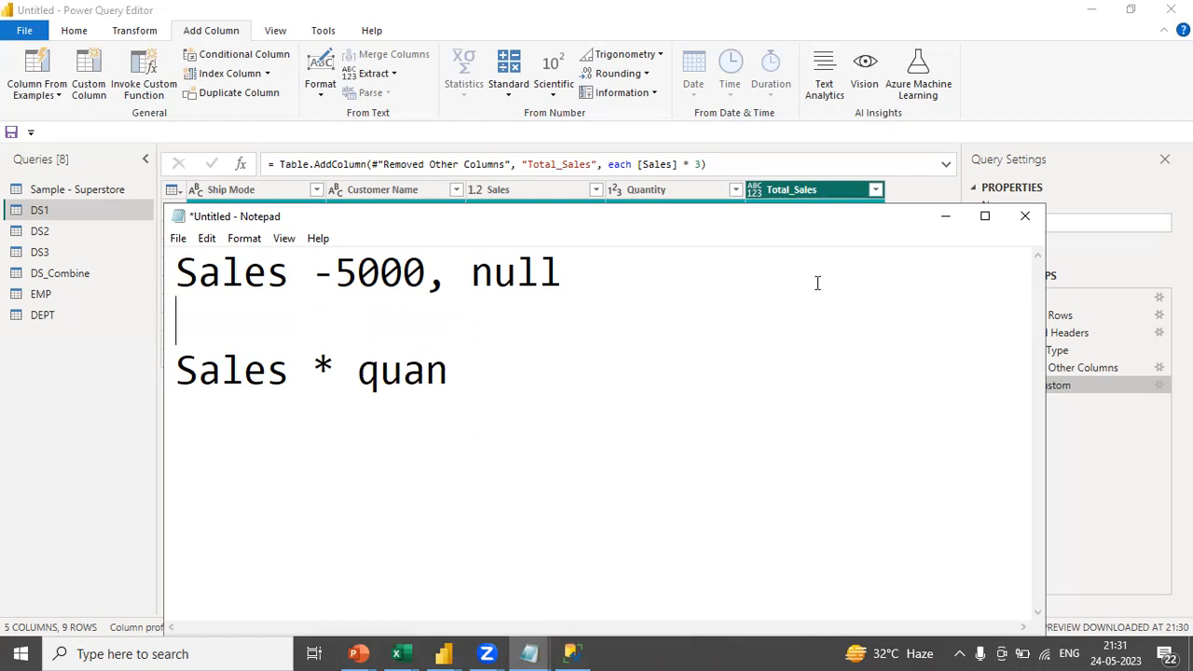
{"action": "left_click", "coordinate": [944, 221]}
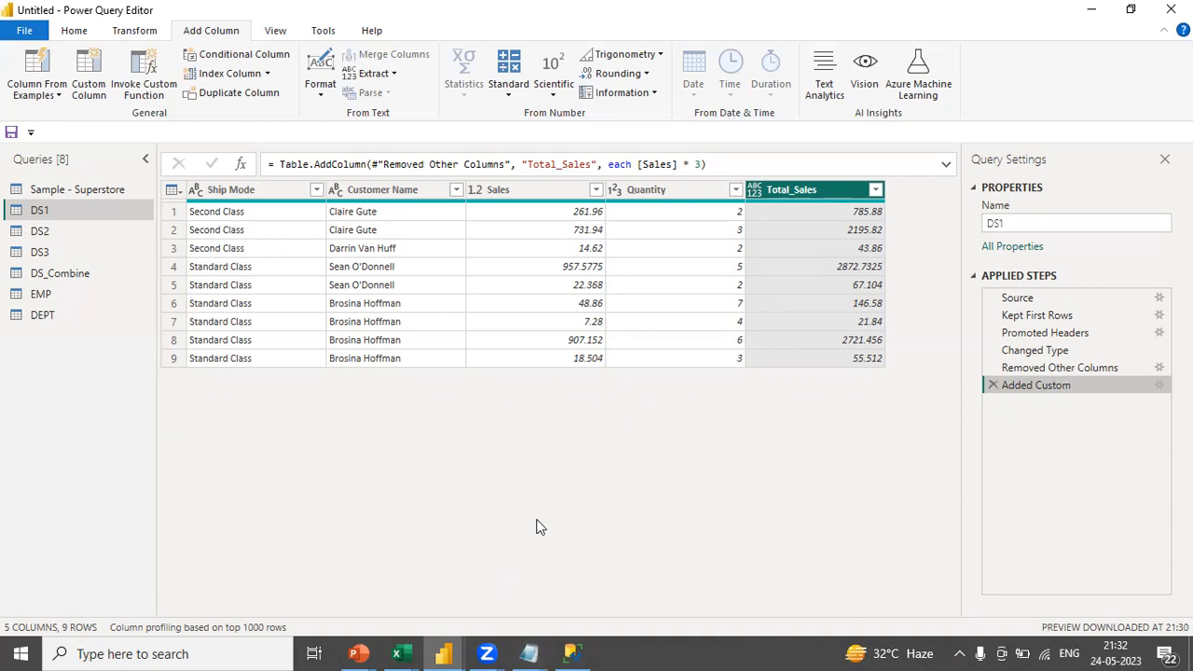
Return to Notepad, change the second example to "Sales < 10 = 7.28", and add "Sales * quantity" on the line below.
{"action": "mouse_move", "coordinate": [529, 654]}
{"action": "left_click", "coordinate": [711, 575]}
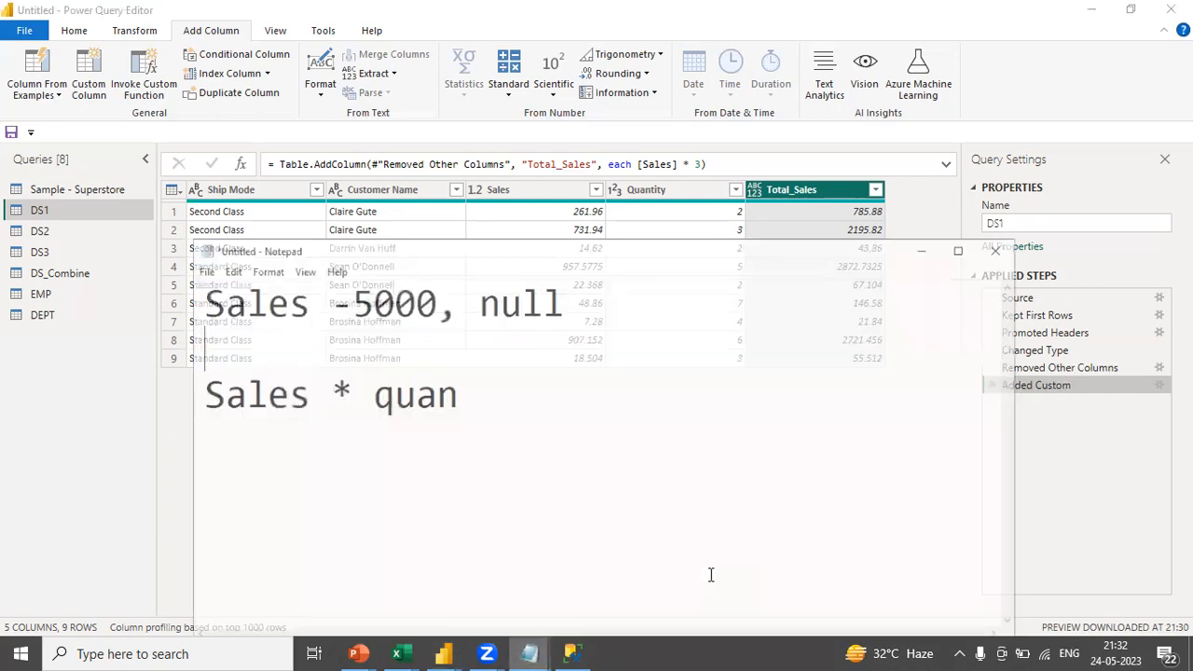
{"action": "left_click_drag", "start_coordinate": [503, 370], "coordinate": [323, 364]}
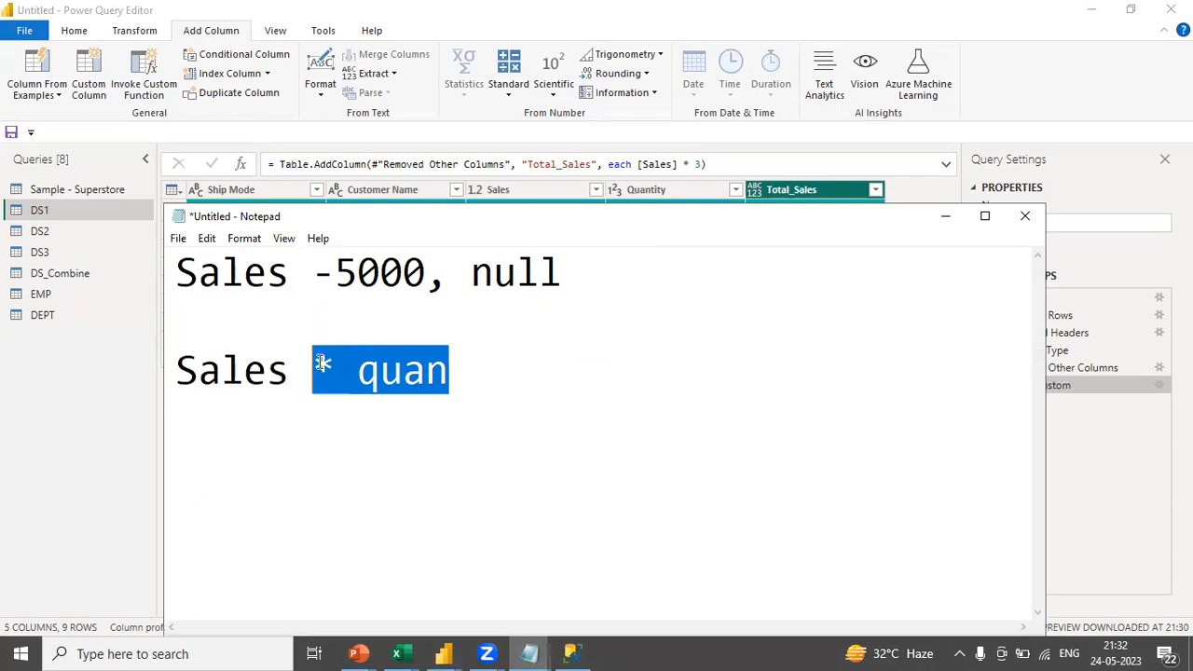
{"action": "type", "text": "< 10  "}
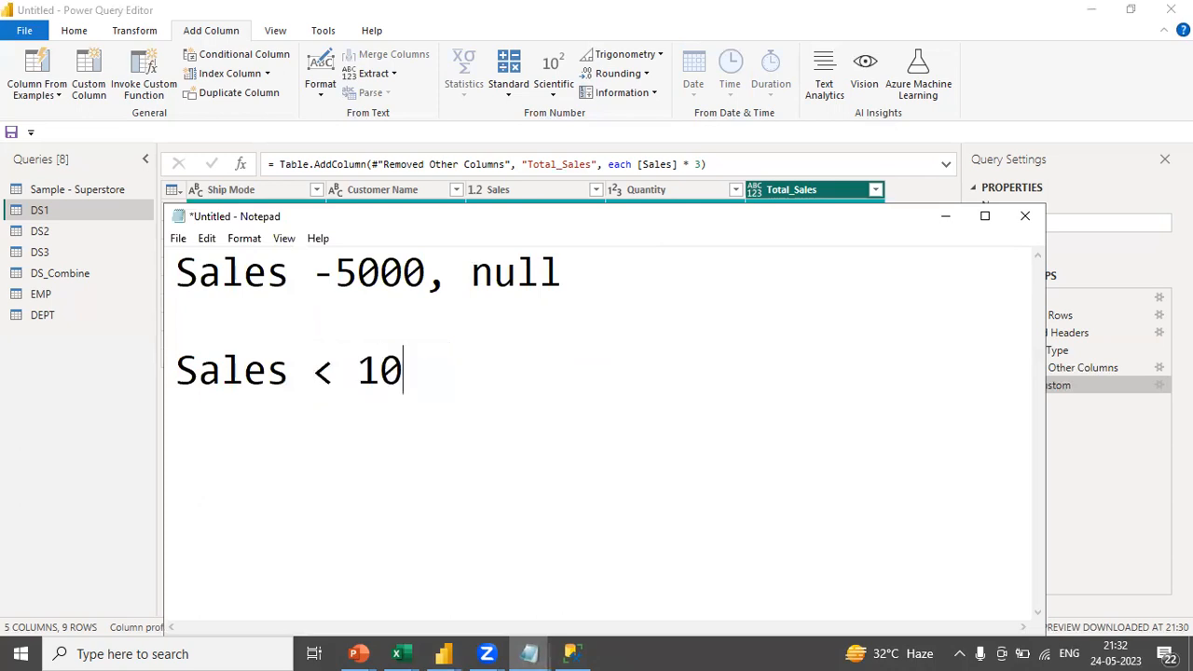
{"action": "type", "text": "="}
{"action": "left_click_drag", "start_coordinate": [584, 229], "coordinate": [764, 380]}
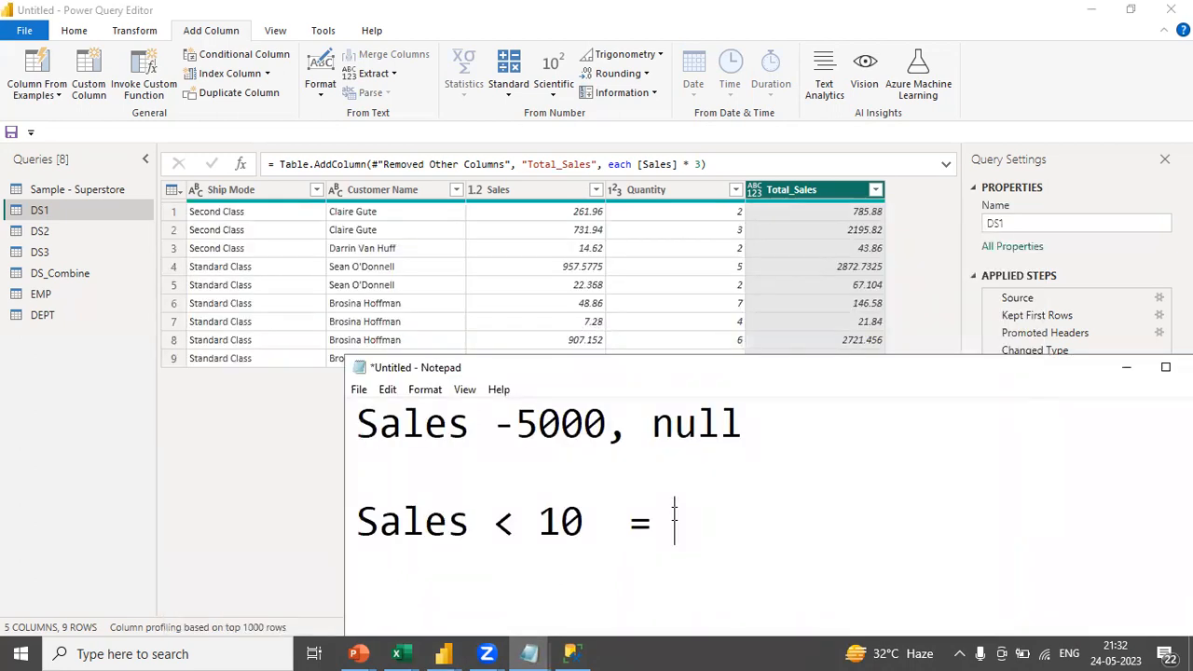
{"action": "type", "text": "7.28"}
{"action": "key", "text": "Return"}
{"action": "type", "text": "Sales"}
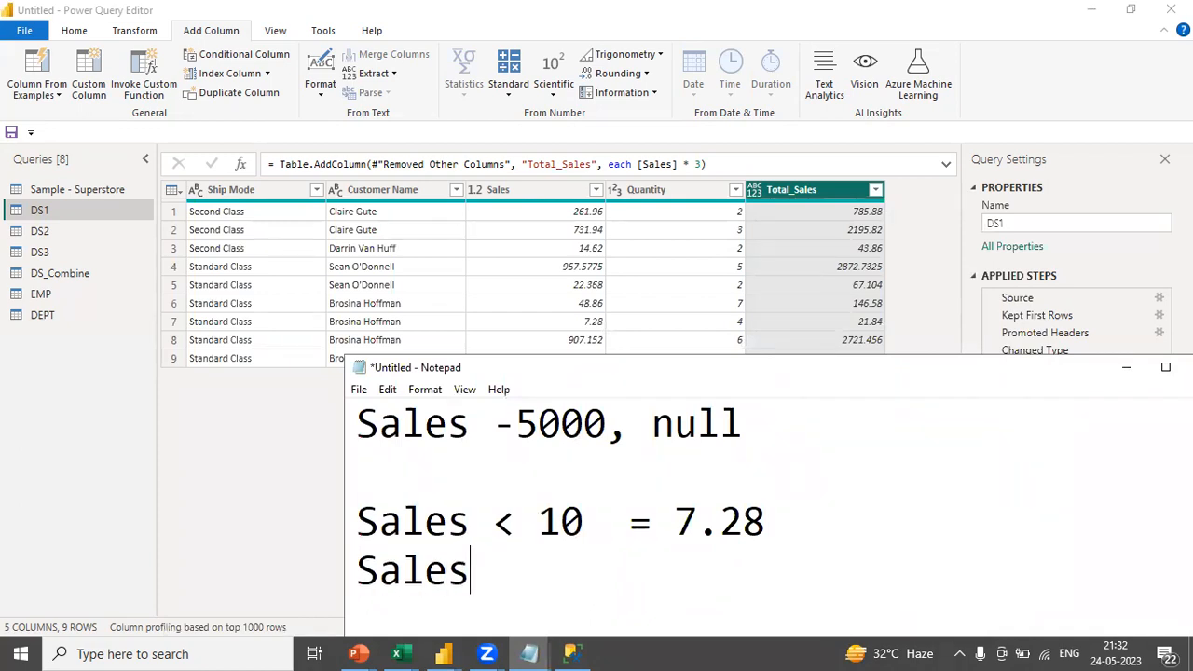
{"action": "type", "text": " * quantity"}
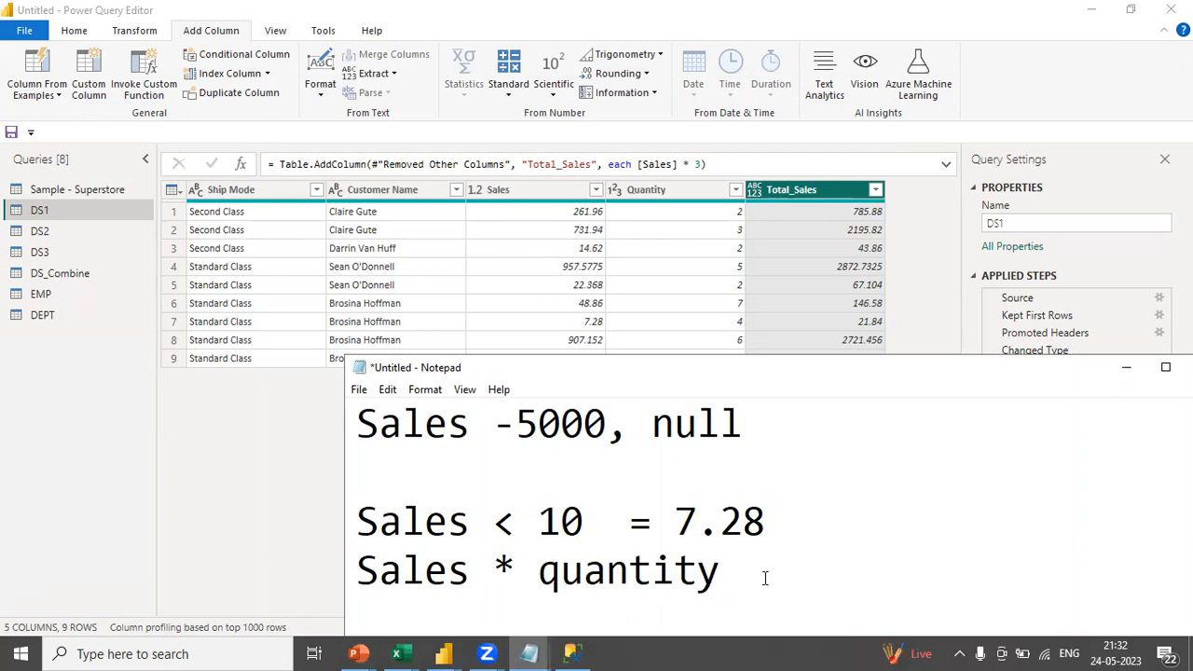
Try extending the "Sales < 10" condition in the notes with "or sales <> null", and remove the addition.
{"action": "left_click_drag", "start_coordinate": [765, 578], "coordinate": [426, 522]}
{"action": "left_click", "coordinate": [617, 571]}
{"action": "left_click", "coordinate": [522, 529]}
{"action": "left_click", "coordinate": [586, 528]}
{"action": "type", "text": "o"}
{"action": "type", "text": "r sale"}
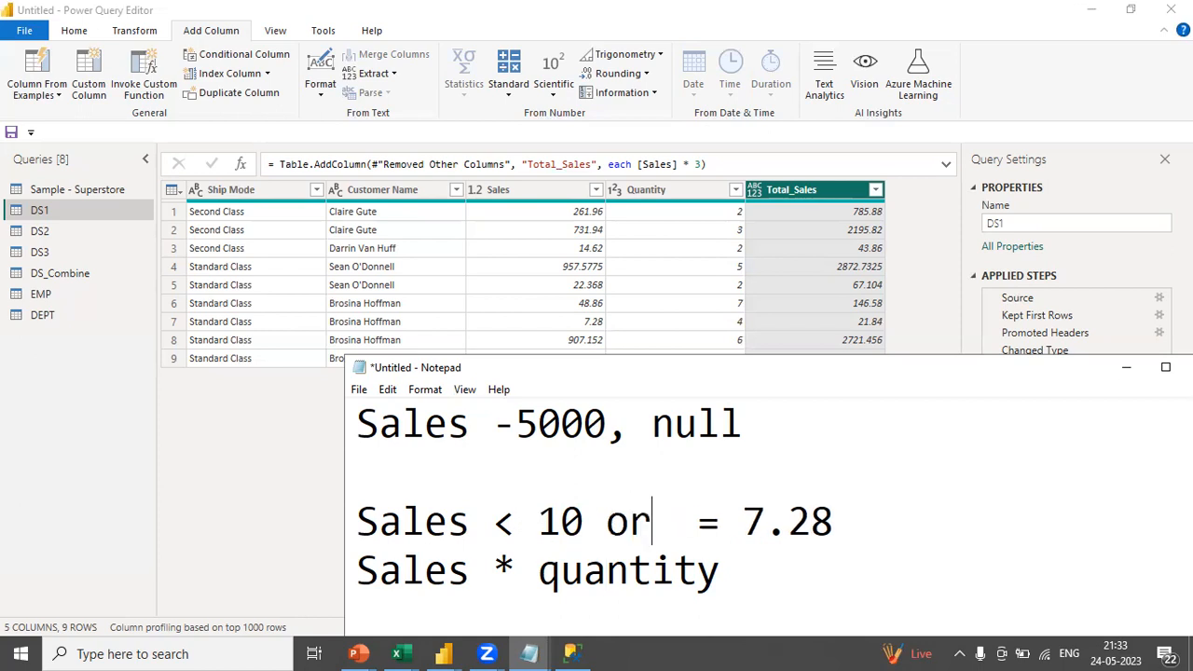
{"action": "type", "text": "s <> "}
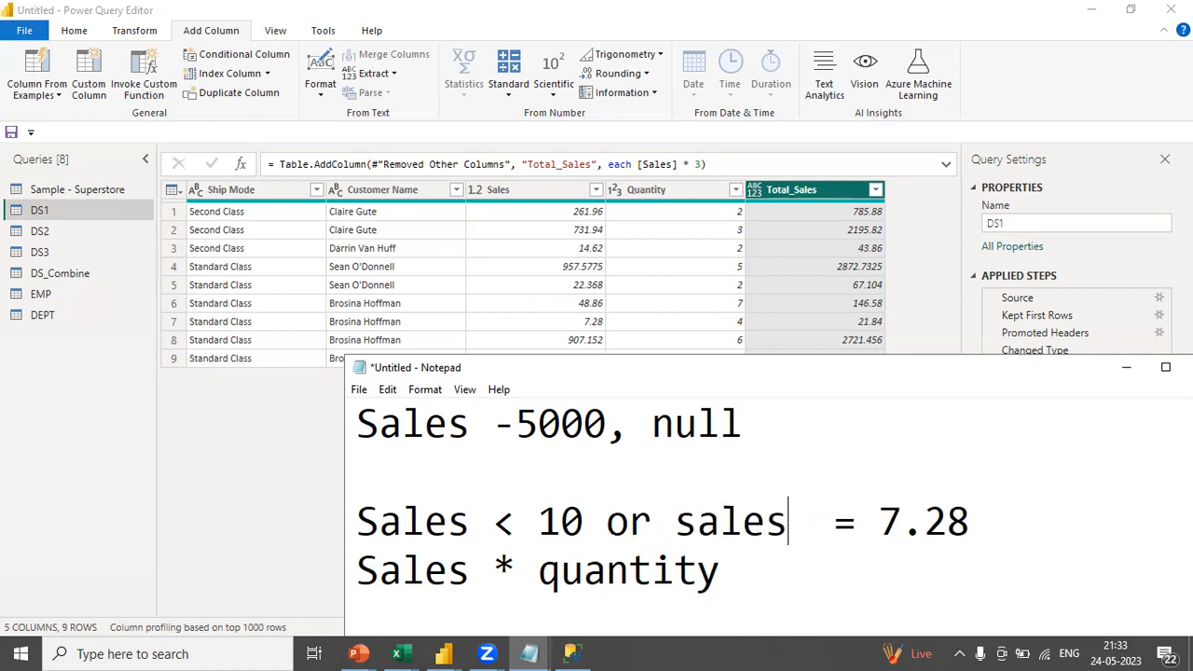
{"action": "type", "text": "null"}
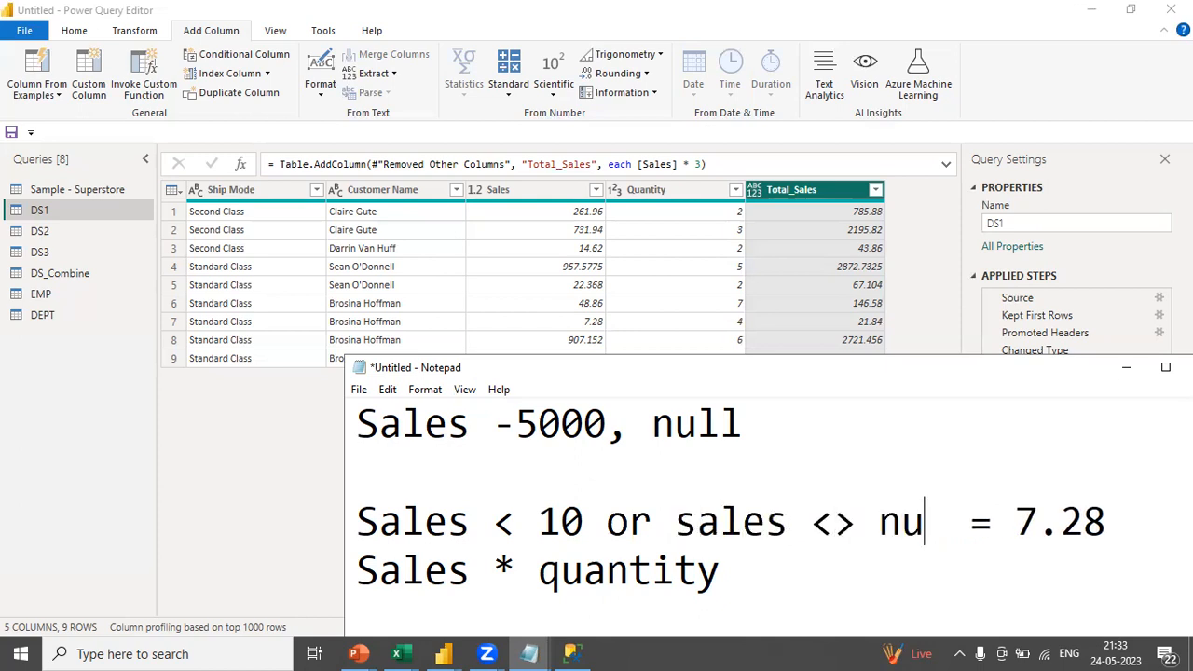
{"action": "key", "text": "BackSpace"}
{"action": "key", "text": "BackSpace"}
{"action": "key", "text": "BackSpace"}
{"action": "key", "text": "BackSpace"}
{"action": "key", "text": "BackSpace"}
{"action": "key", "text": "BackSpace"}
{"action": "key", "text": "BackSpace"}
{"action": "key", "text": "BackSpace"}
{"action": "key", "text": "BackSpace"}
{"action": "key", "text": "BackSpace"}
{"action": "key", "text": "BackSpace"}
{"action": "key", "text": "BackSpace"}
{"action": "key", "text": "BackSpace"}
{"action": "key", "text": "BackSpace"}
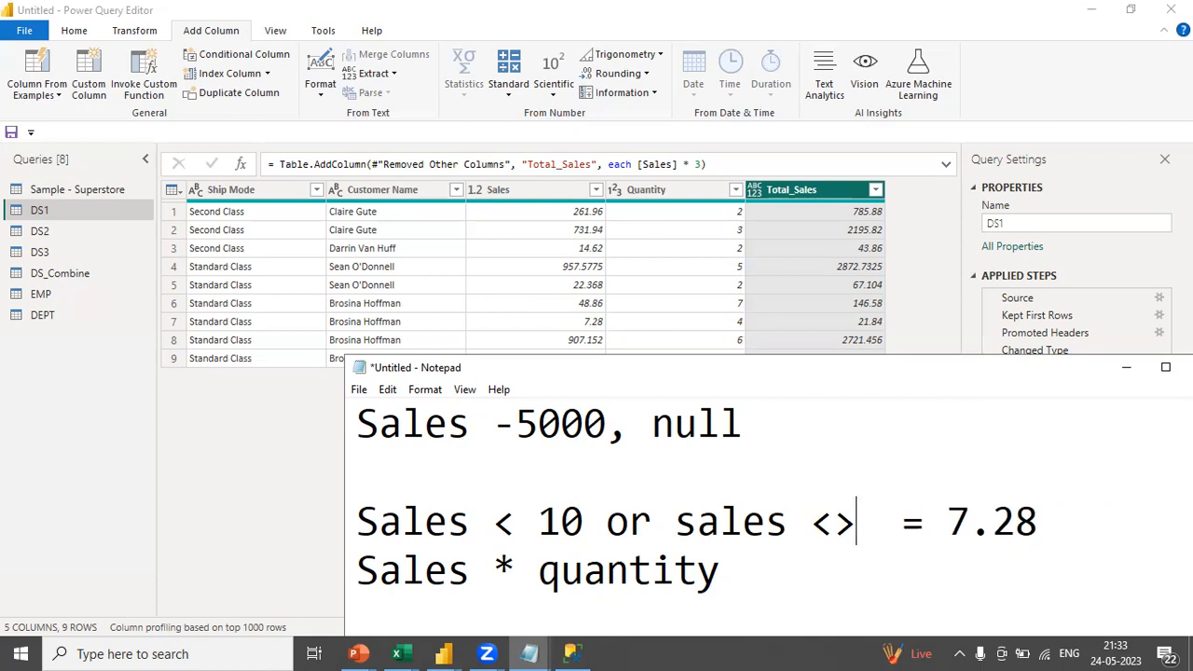
{"action": "key", "text": "BackSpace"}
{"action": "key", "text": "BackSpace"}
{"action": "key", "text": "BackSpace"}
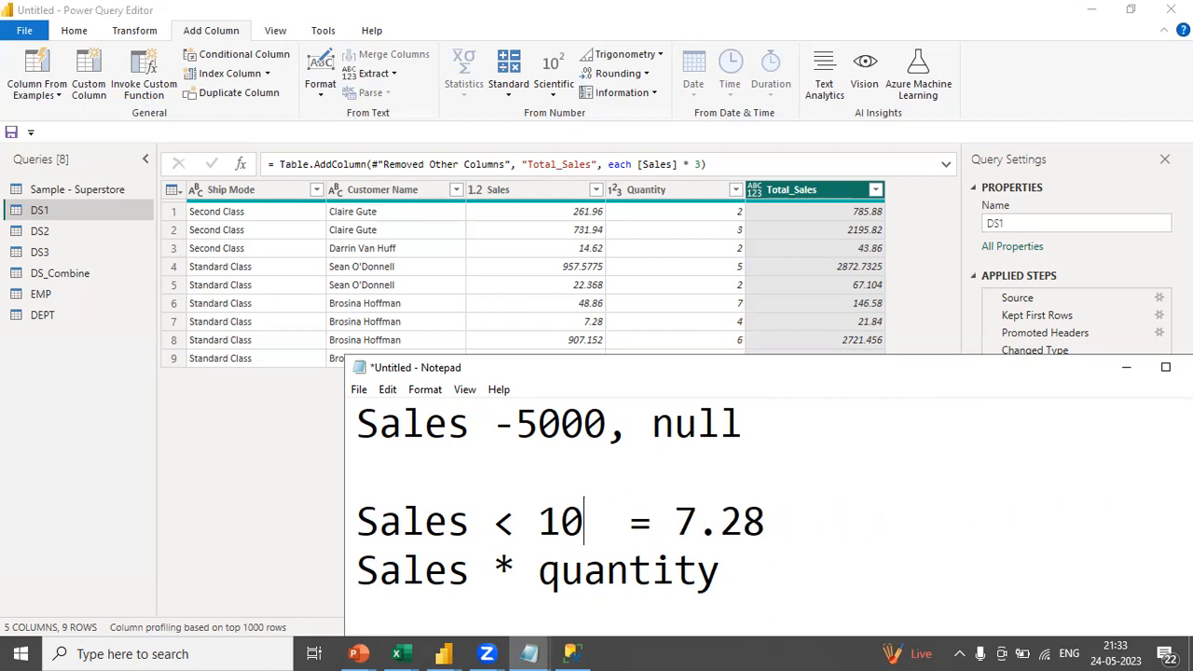
Minimize Notepad and delete the Added Custom step from the DS1 query.
{"action": "left_click_drag", "start_coordinate": [662, 367], "coordinate": [527, 307]}
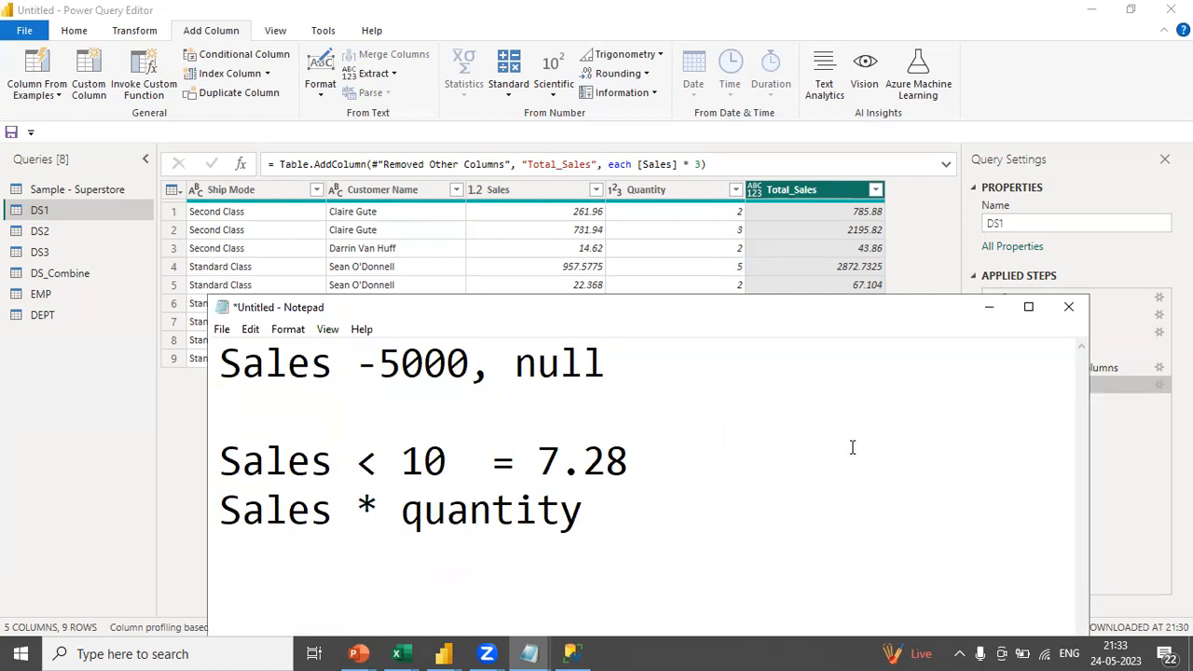
{"action": "left_click", "coordinate": [988, 308]}
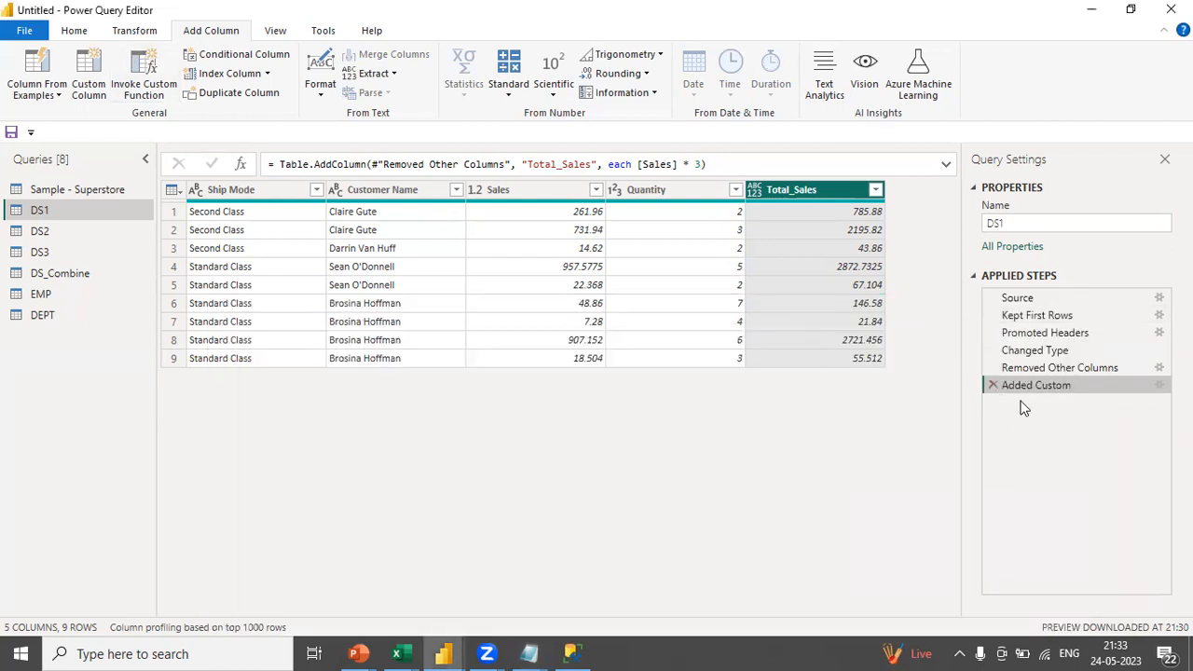
{"action": "left_click", "coordinate": [994, 386]}
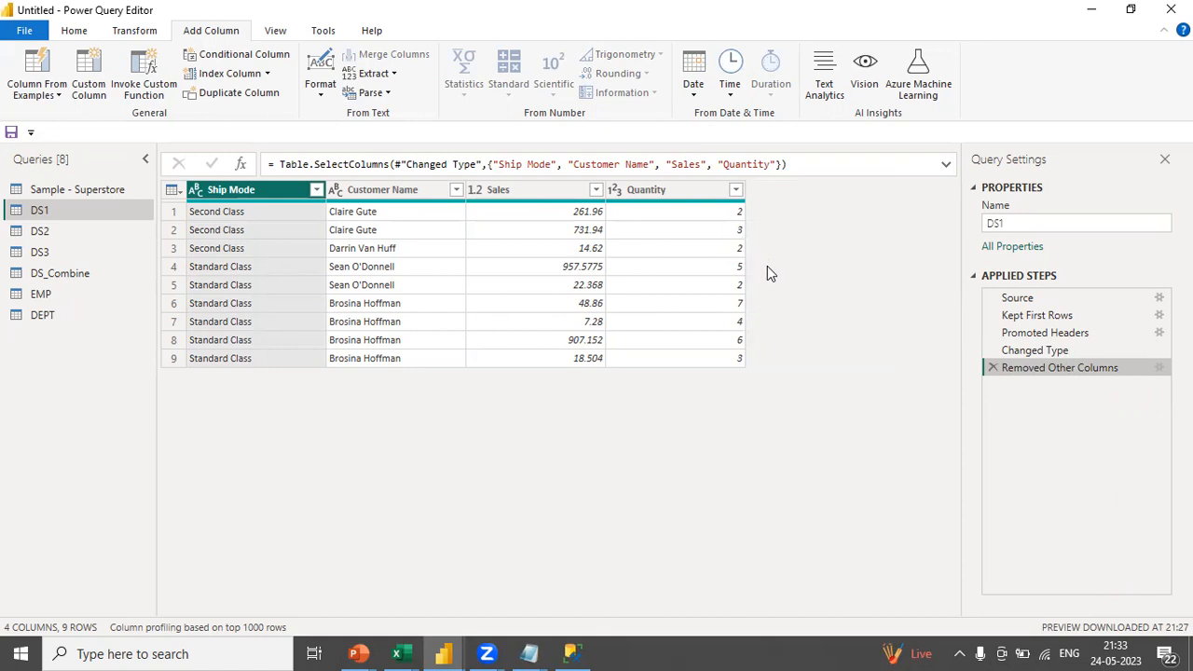
Start a new custom column in DS1 and name it Sales_based_on_Condition.
{"action": "left_click", "coordinate": [93, 82]}
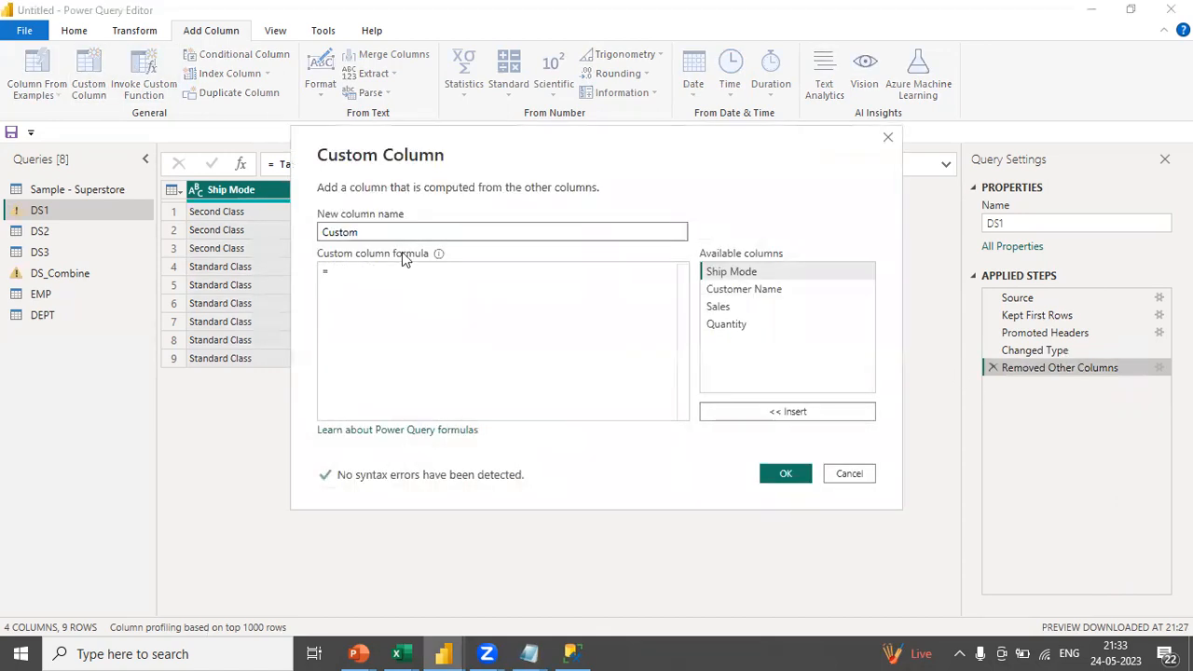
{"action": "left_click_drag", "start_coordinate": [406, 154], "coordinate": [380, 312]}
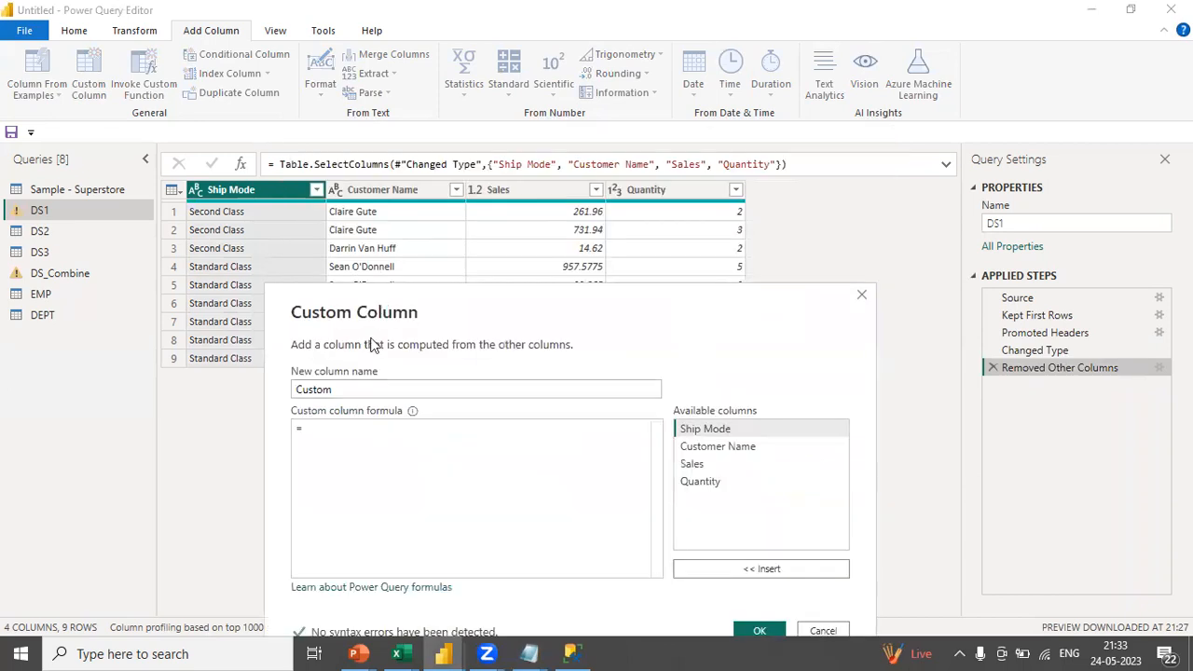
{"action": "left_click_drag", "start_coordinate": [341, 392], "coordinate": [284, 396]}
{"action": "type", "text": "Sales_base"}
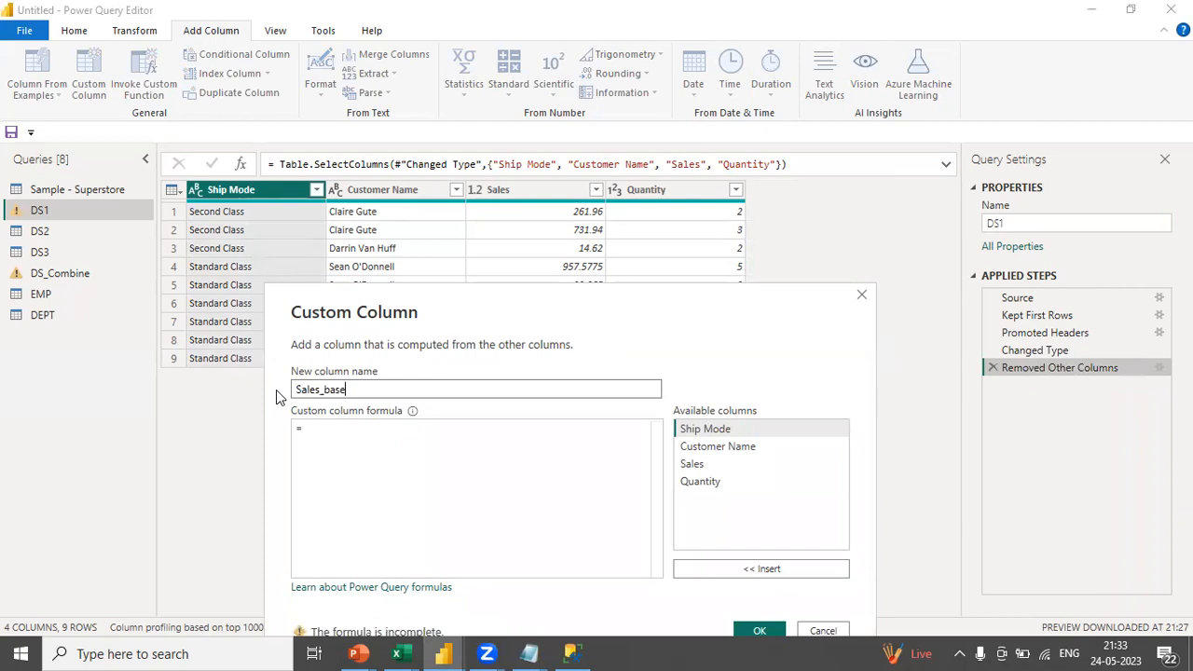
{"action": "type", "text": "d_on_"}
{"action": "type", "text": "Condition"}
Begin the custom column formula with if [Sales] < 10 and insert the Sales column after the condition.
{"action": "type", "text": "i"}
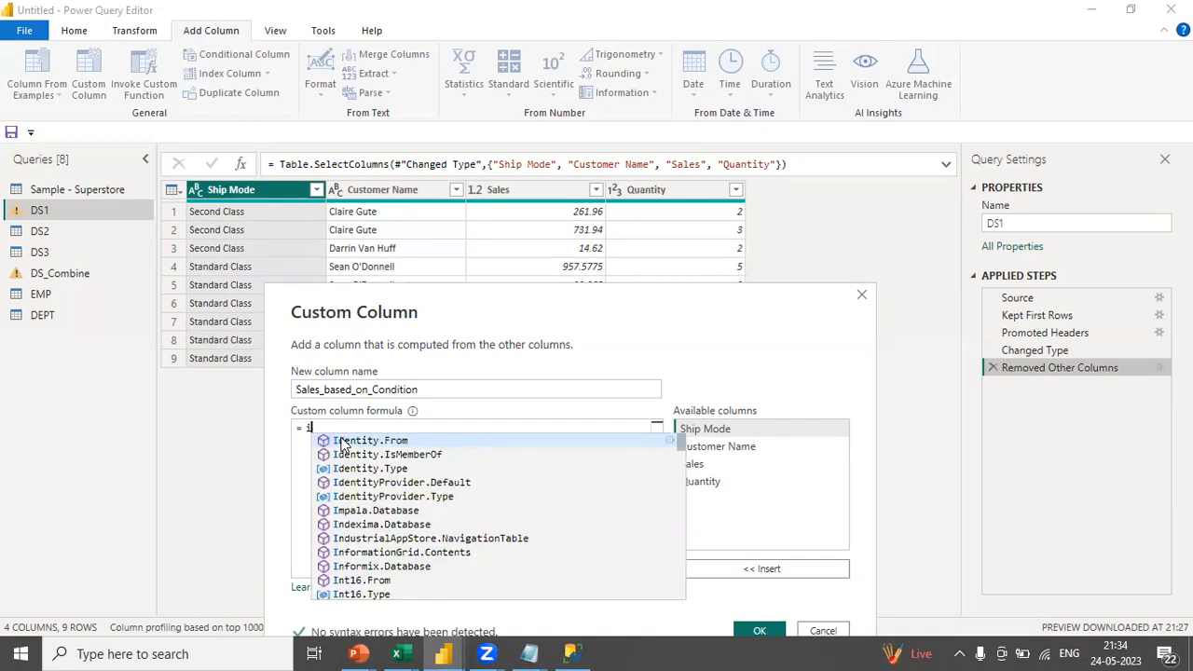
{"action": "type", "text": "f [sa"}
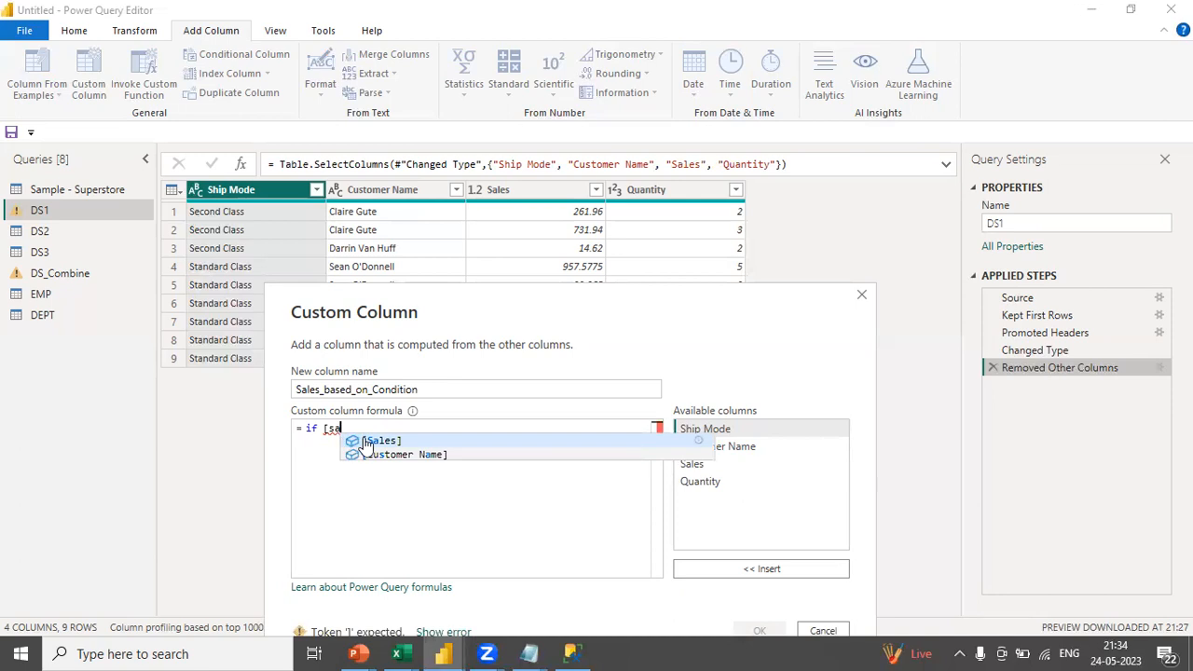
{"action": "left_click", "coordinate": [366, 440]}
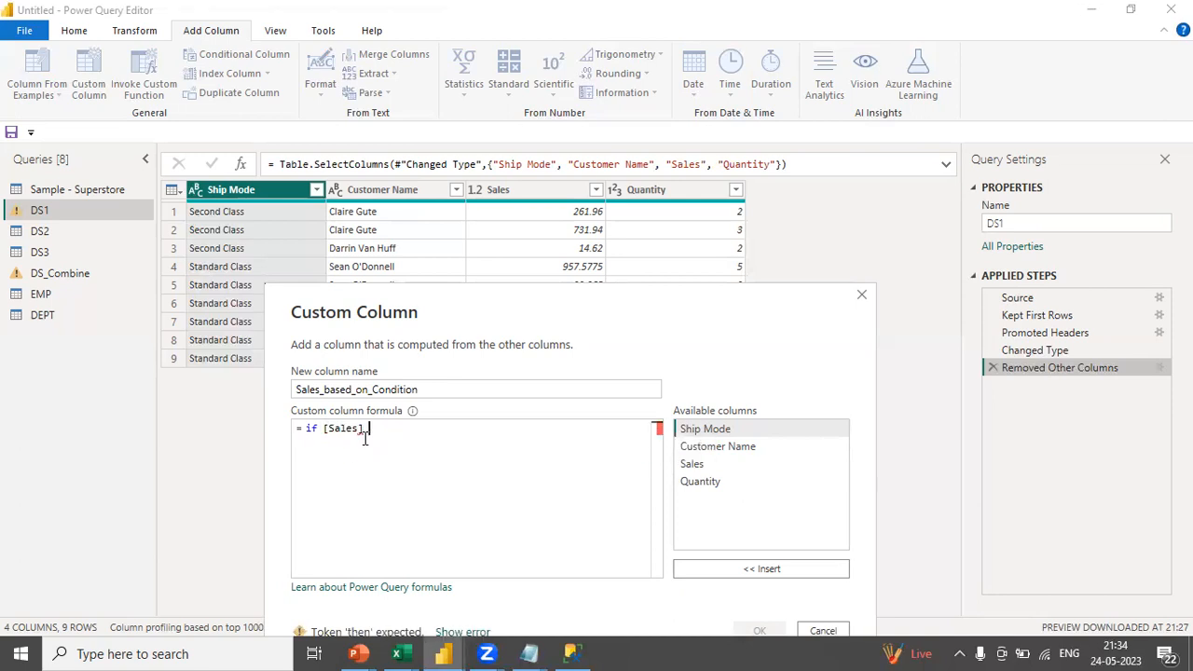
{"action": "type", "text": "< 10"}
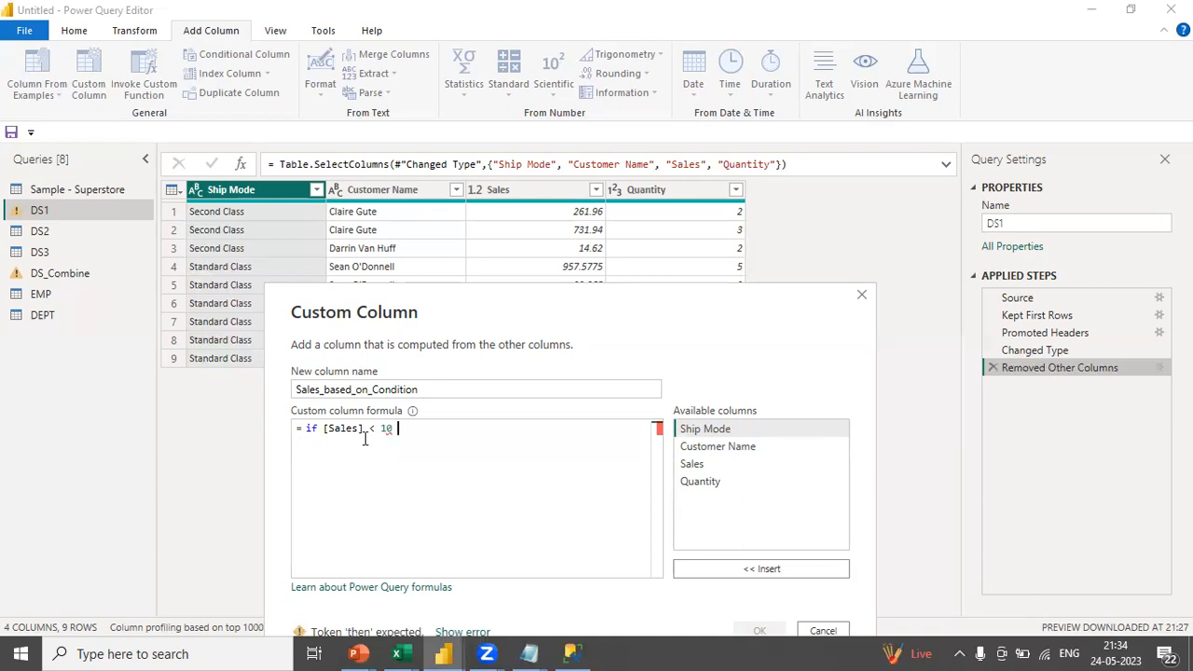
{"action": "left_click", "coordinate": [364, 432]}
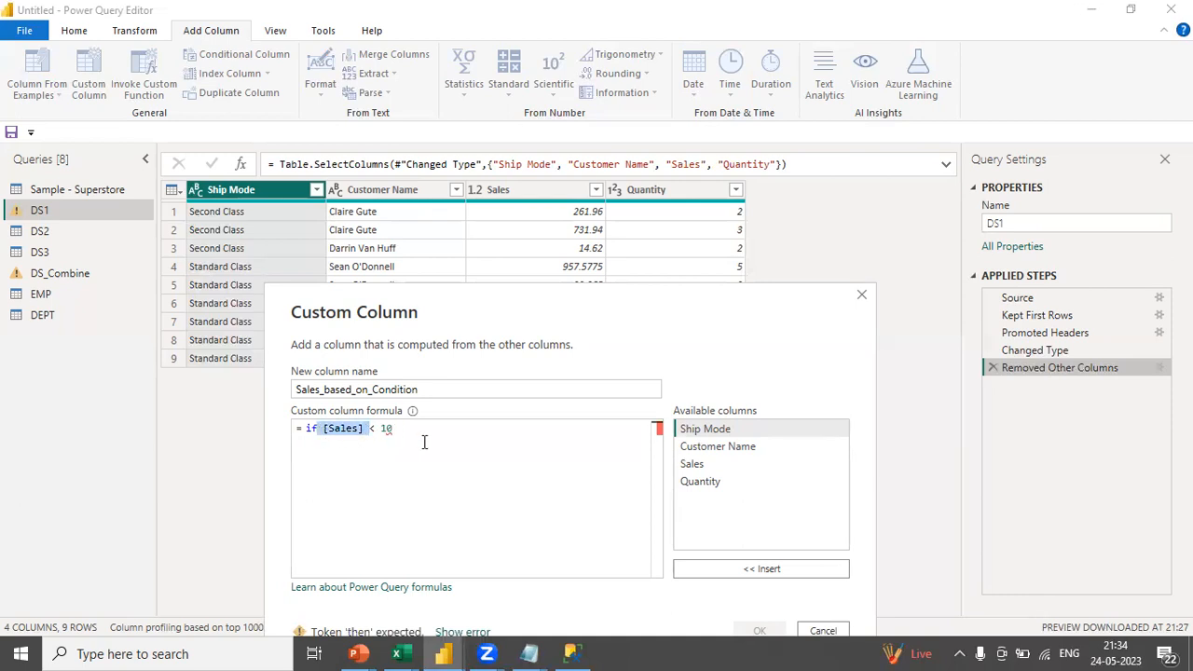
{"action": "double_click", "coordinate": [695, 462]}
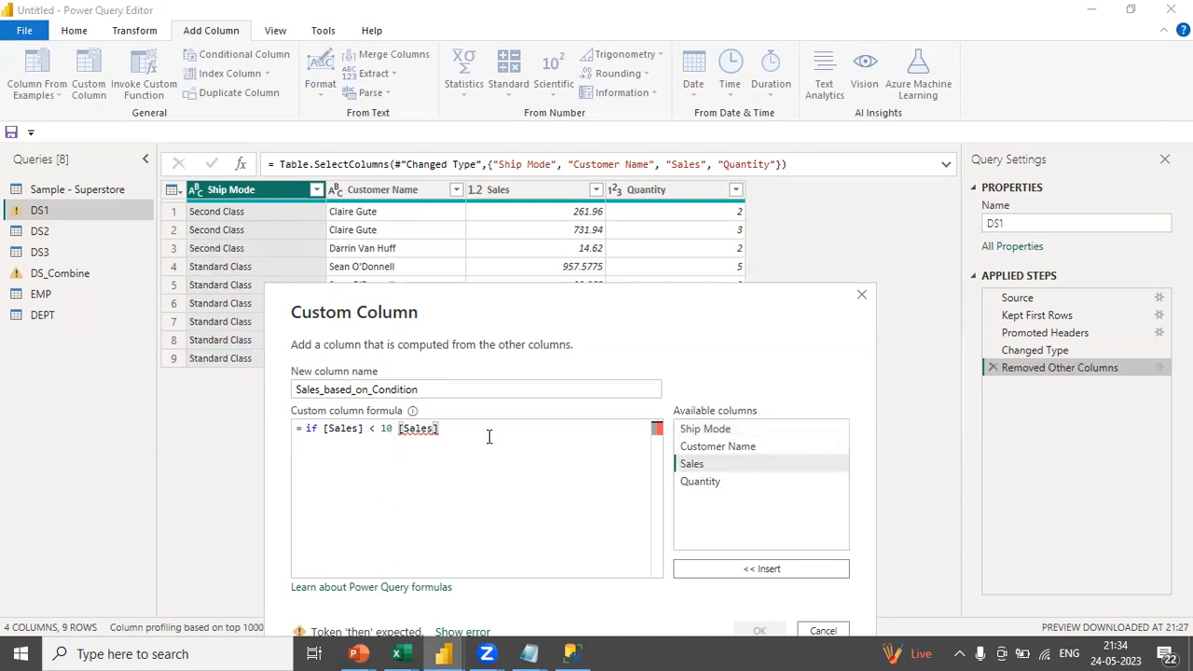
Complete the conditional formula as if [Sales] < 10 then [Sales] else [Sales] * [Quantity].
{"action": "type", "text": "else"}
{"action": "key", "text": "Escape"}
{"action": "type", "text": "[Sales] *"}
{"action": "double_click", "coordinate": [691, 484]}
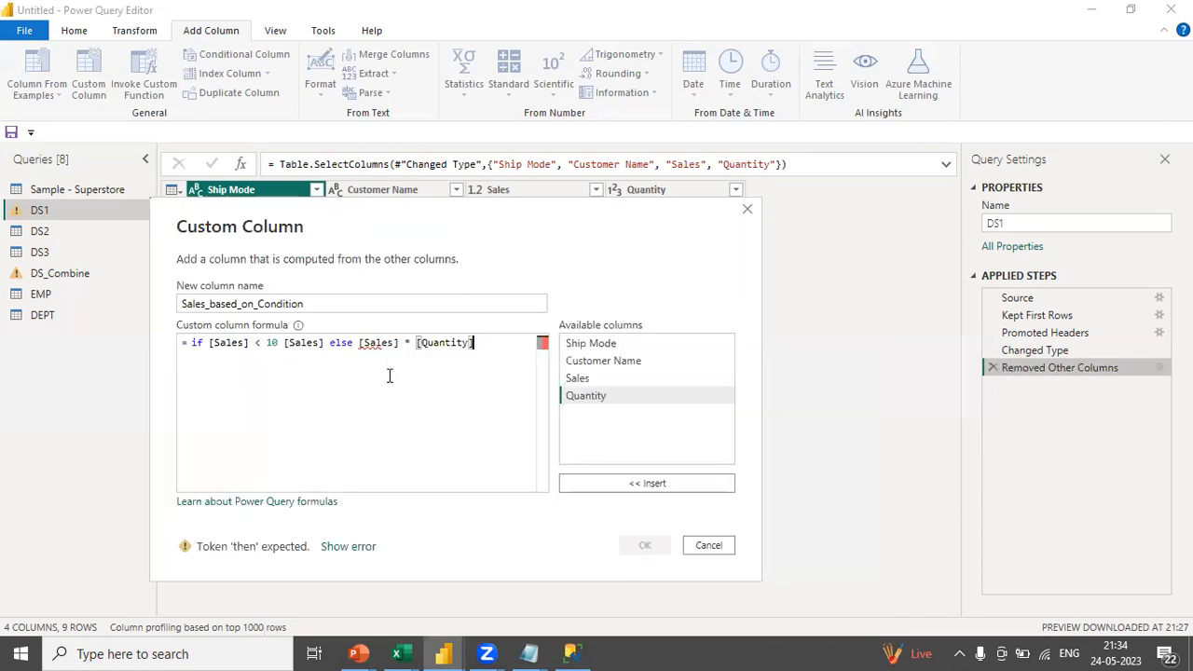
{"action": "left_click", "coordinate": [283, 344]}
{"action": "type", "text": "then"}
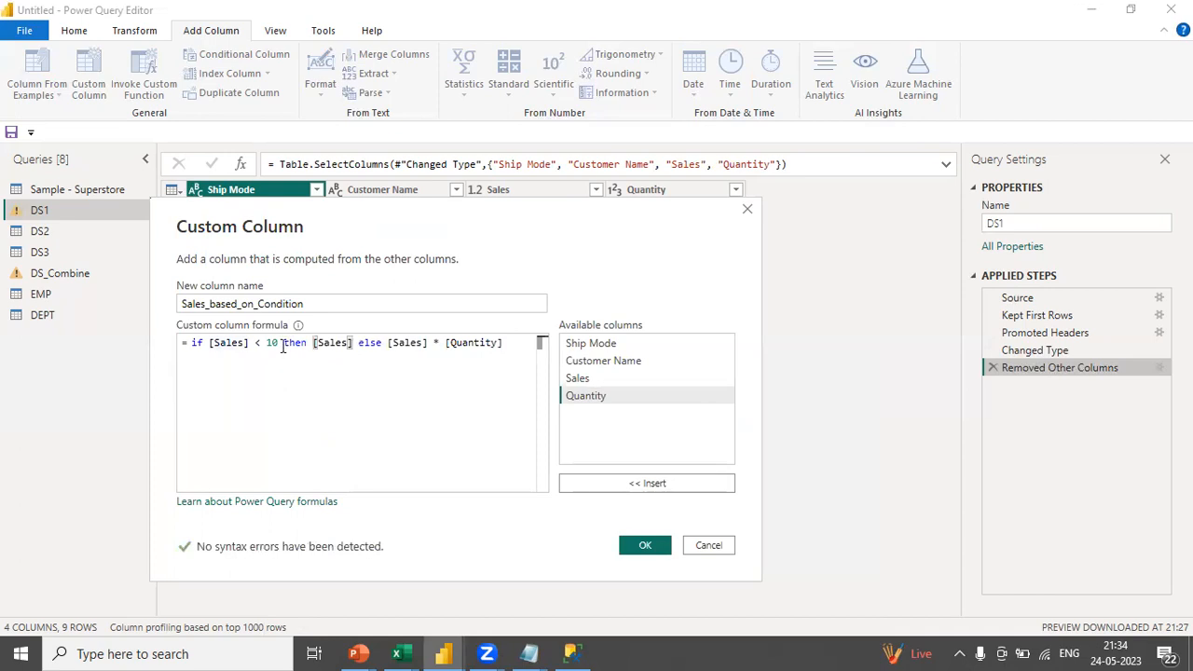
Review the if, then and else parts of the formula and add the Sales_based_on_Condition column to DS1.
{"action": "left_click", "coordinate": [324, 368]}
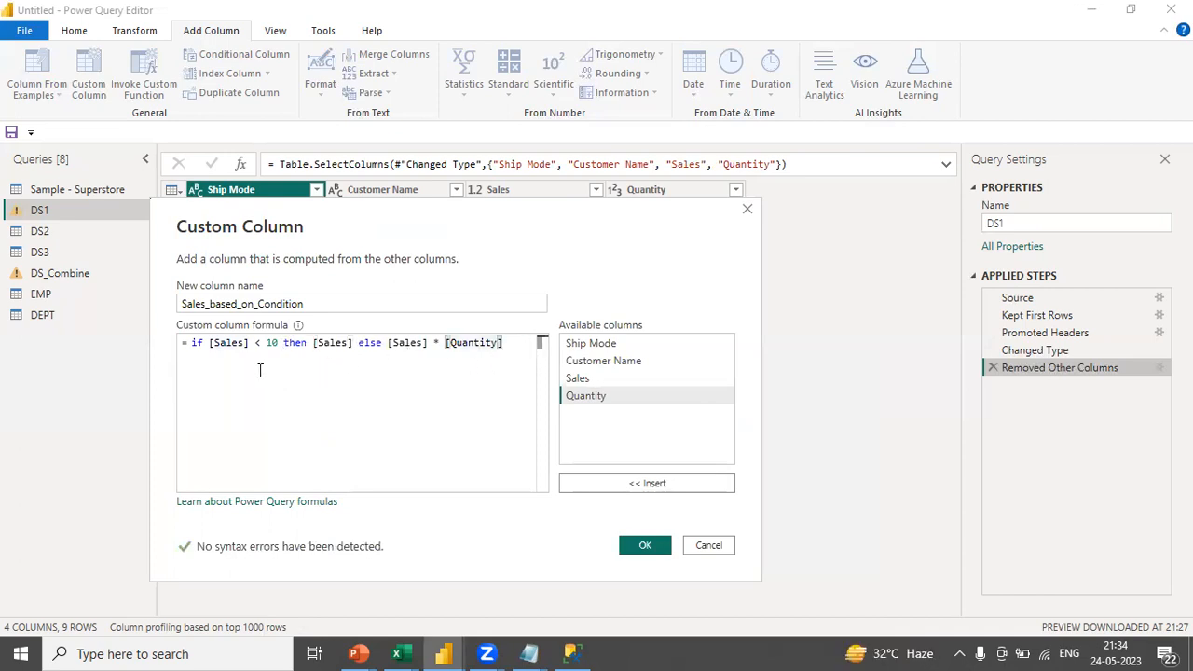
{"action": "left_click_drag", "start_coordinate": [307, 343], "coordinate": [191, 345]}
{"action": "left_click", "coordinate": [293, 365]}
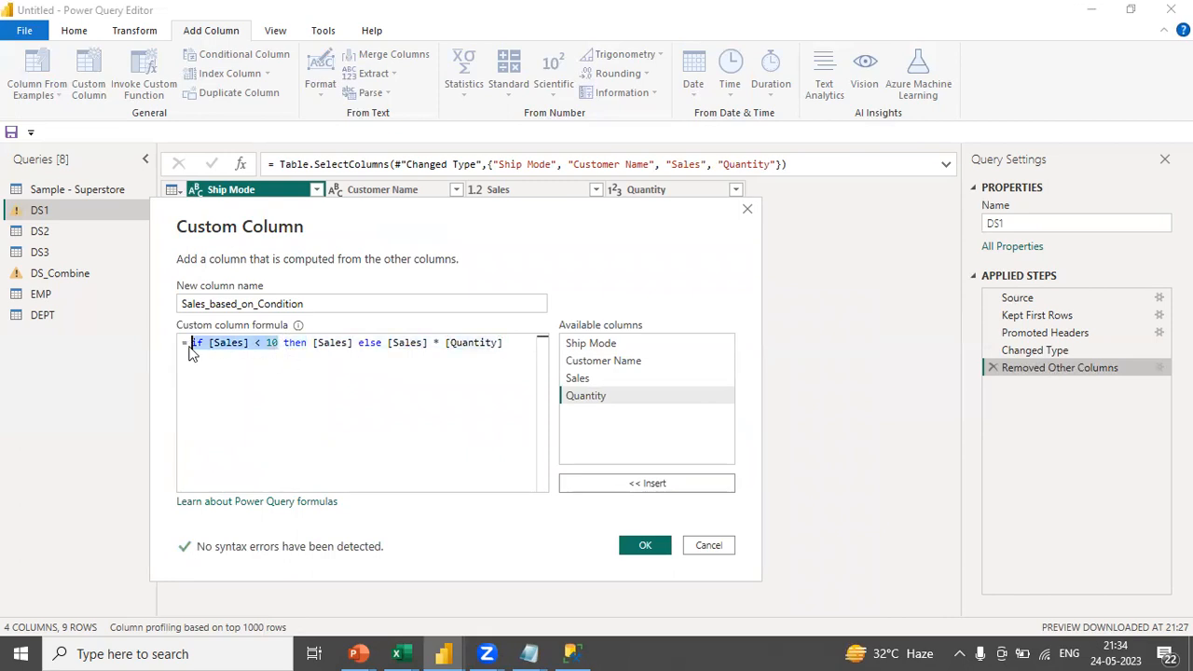
{"action": "double_click", "coordinate": [296, 346]}
{"action": "left_click_drag", "start_coordinate": [358, 347], "coordinate": [301, 346]}
{"action": "left_click", "coordinate": [378, 347]}
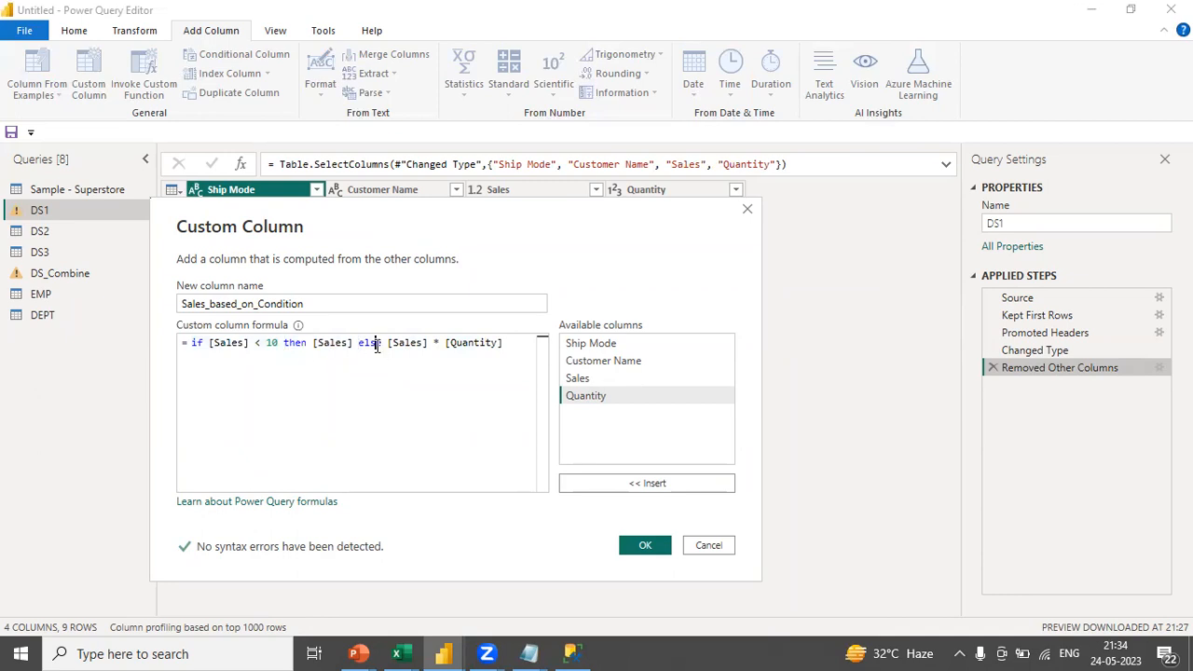
{"action": "left_click", "coordinate": [648, 545]}
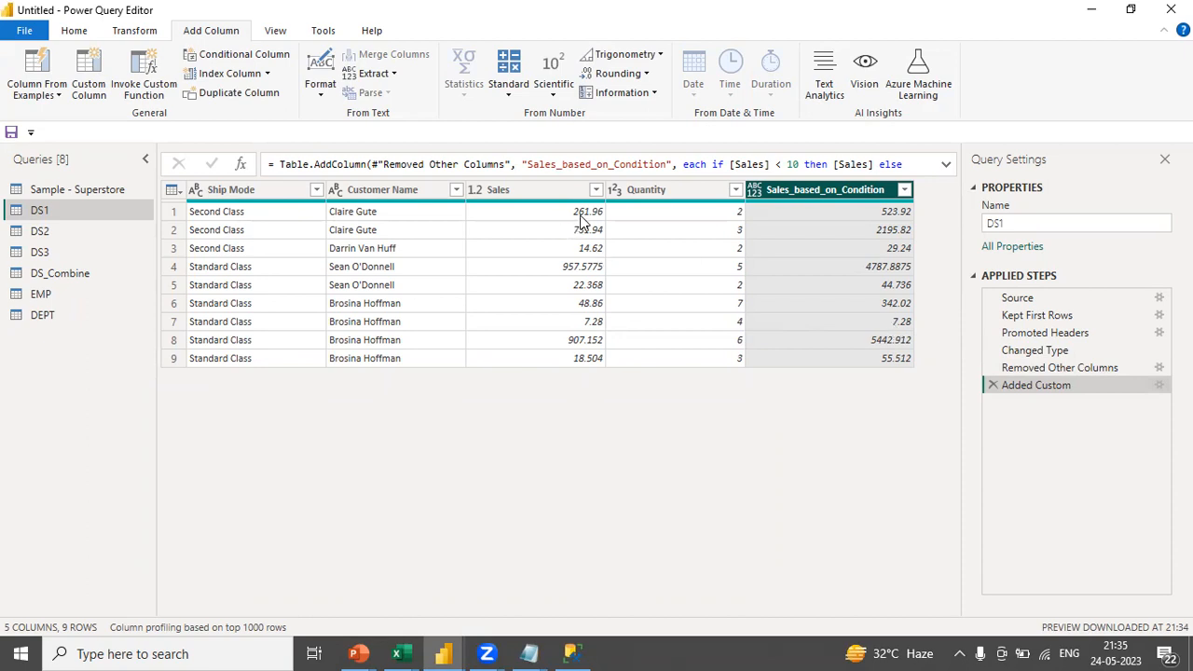
Edit the Added Custom step so the condition reads [Sales] < 100, and recheck the formula.
{"action": "left_click", "coordinate": [1160, 385]}
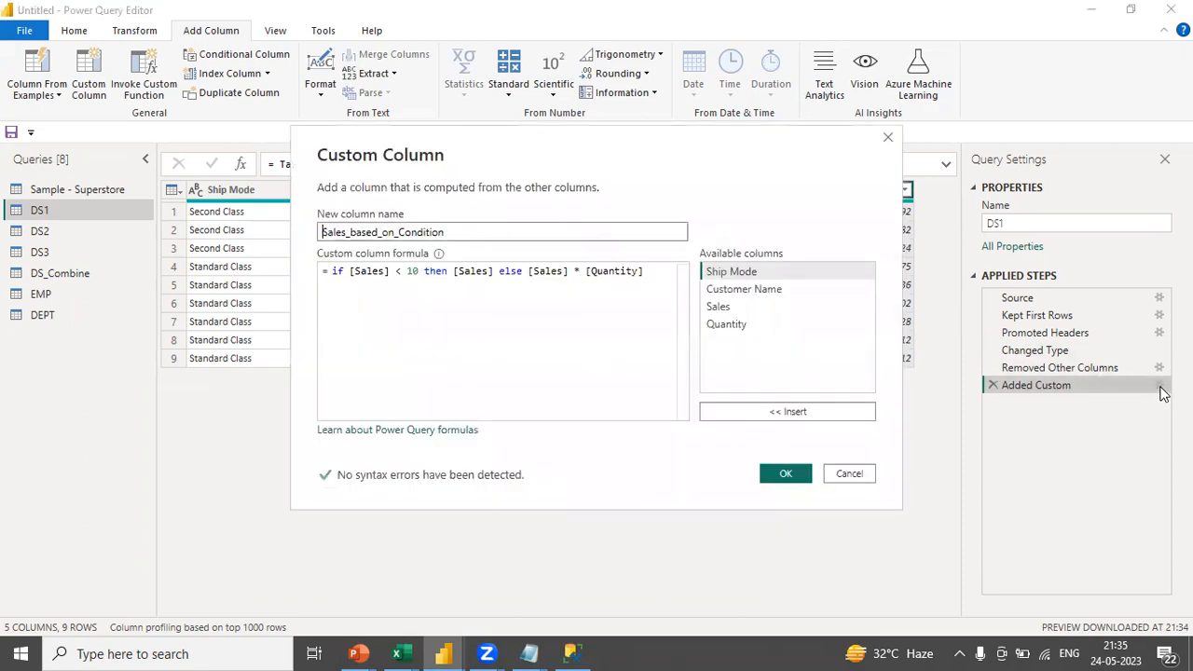
{"action": "left_click", "coordinate": [417, 270]}
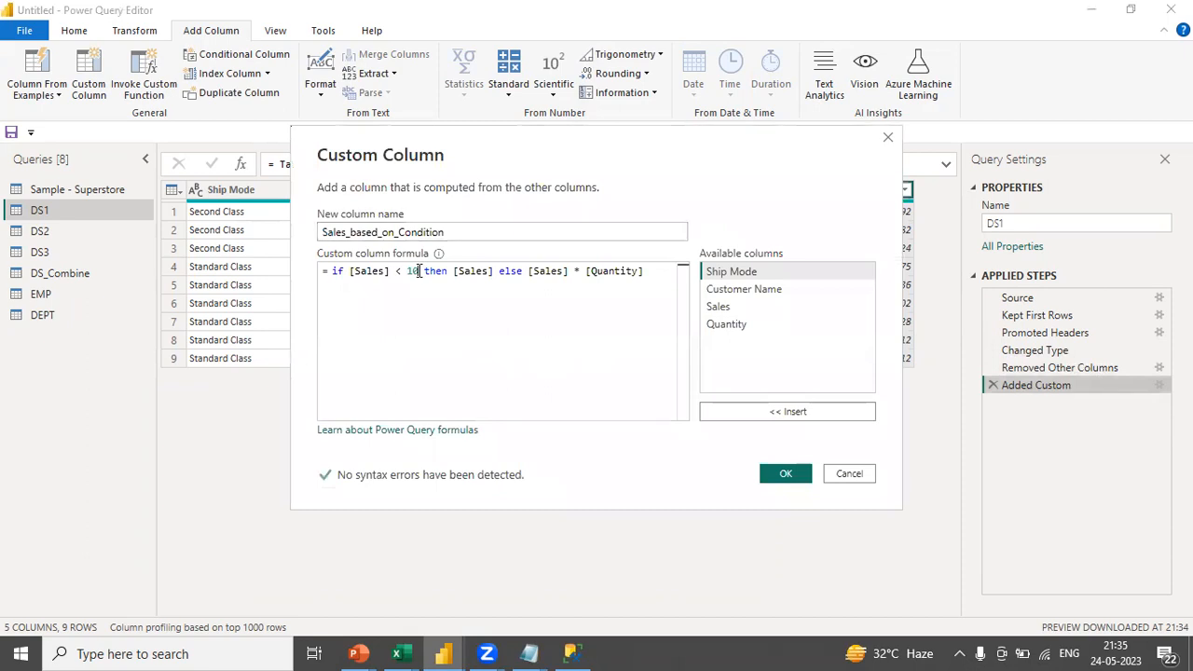
{"action": "type", "text": "0"}
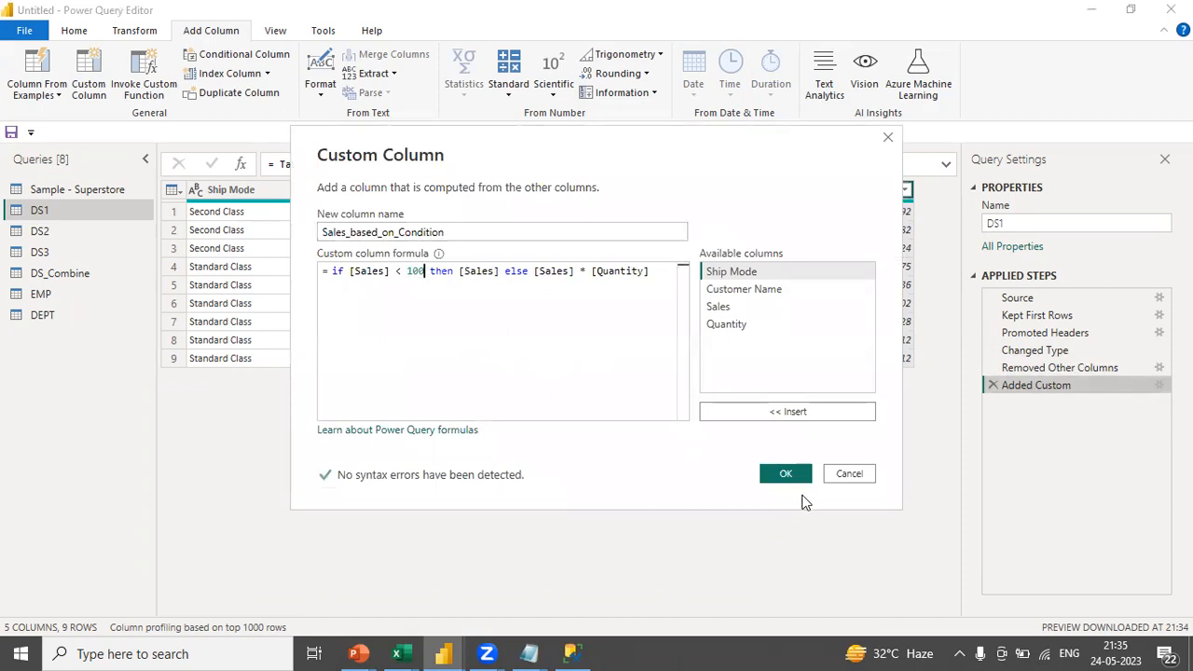
{"action": "left_click", "coordinate": [792, 475]}
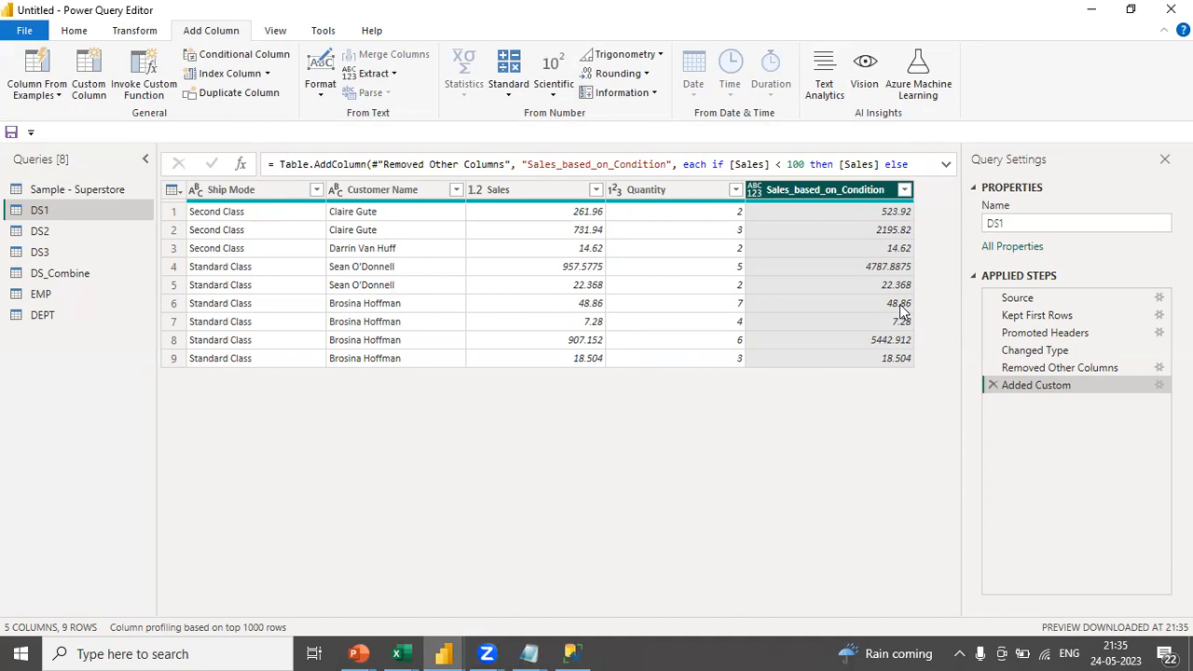
{"action": "left_click", "coordinate": [1158, 385]}
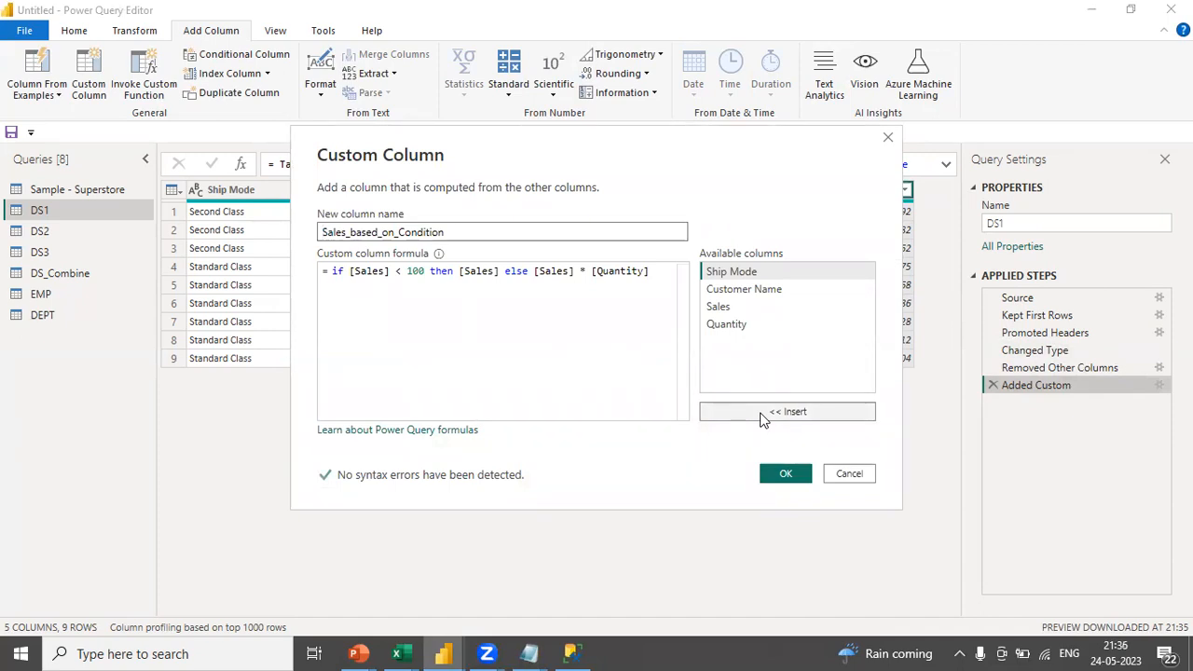
{"action": "left_click", "coordinate": [800, 475]}
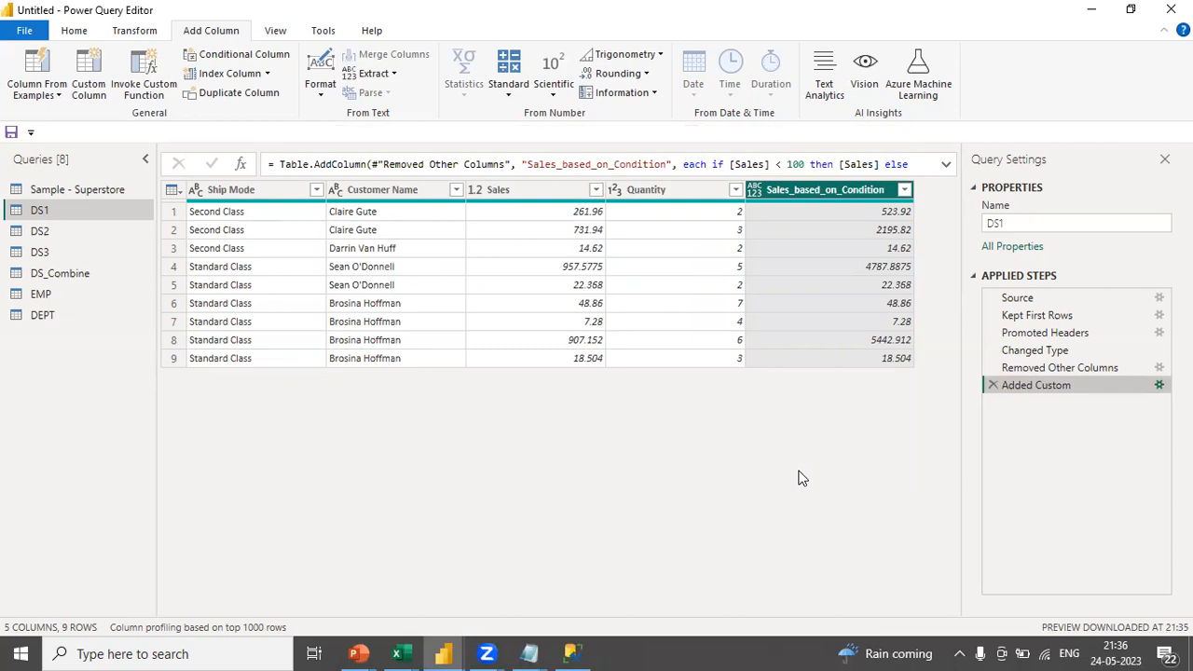
Switch to Notepad and add a Sal line a few lines below the Sales * quantity note.
{"action": "left_click", "coordinate": [529, 653]}
{"action": "left_click", "coordinate": [698, 589]}
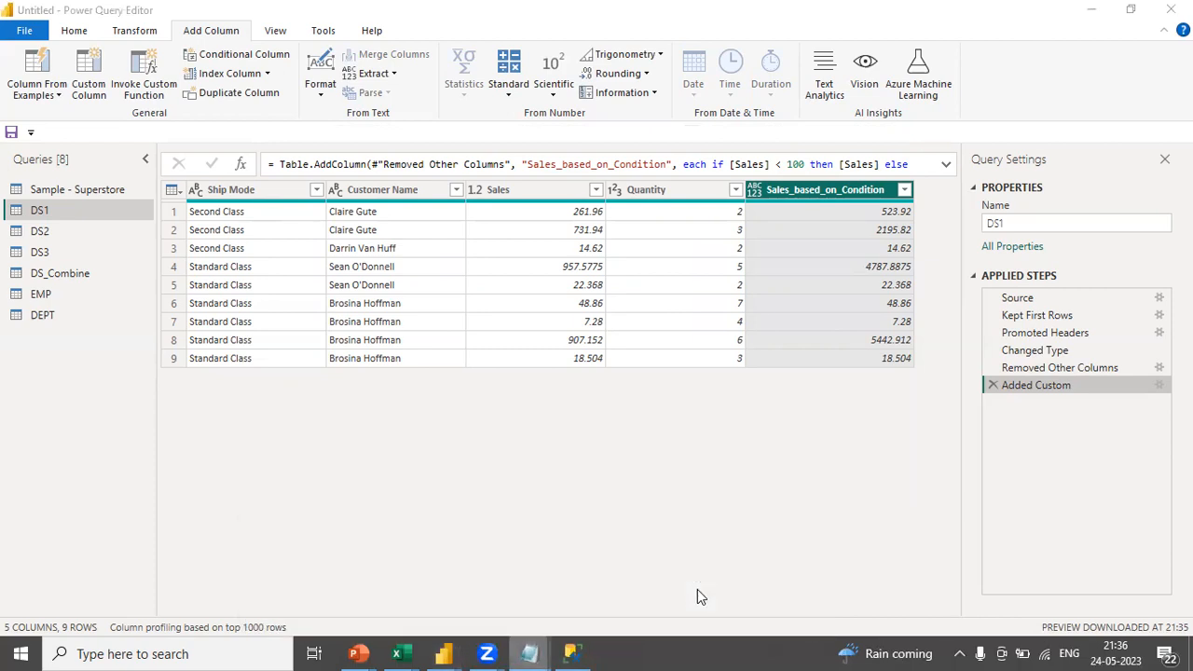
{"action": "left_click", "coordinate": [1029, 307]}
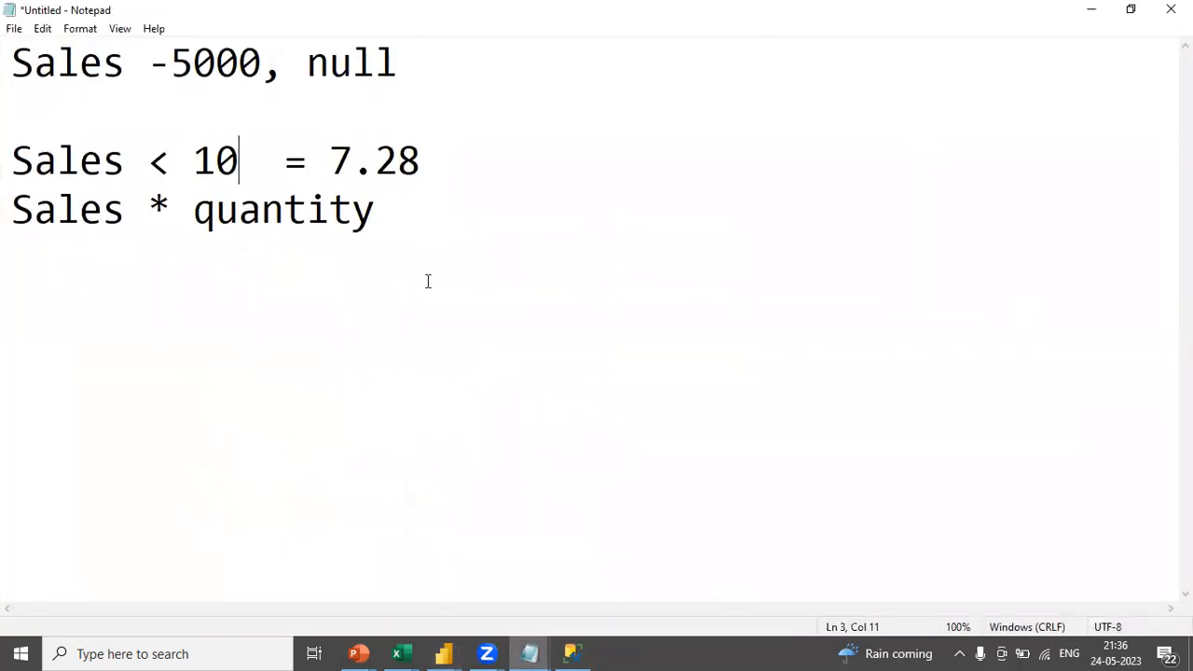
{"action": "left_click", "coordinate": [384, 232]}
{"action": "key", "text": "Return"}
{"action": "key", "text": "Return"}
{"action": "key", "text": "Return"}
{"action": "type", "text": "Sal"}
{"action": "key", "text": "Return"}
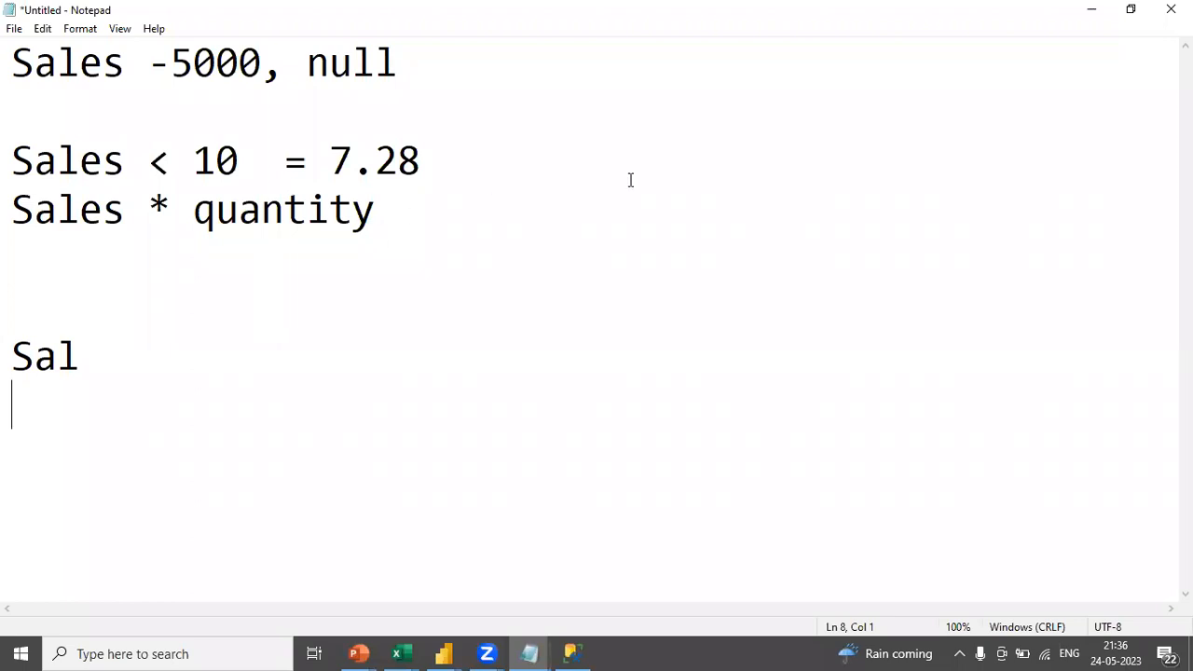
{"action": "key", "text": "Return"}
{"action": "key", "text": "alt+Tab"}
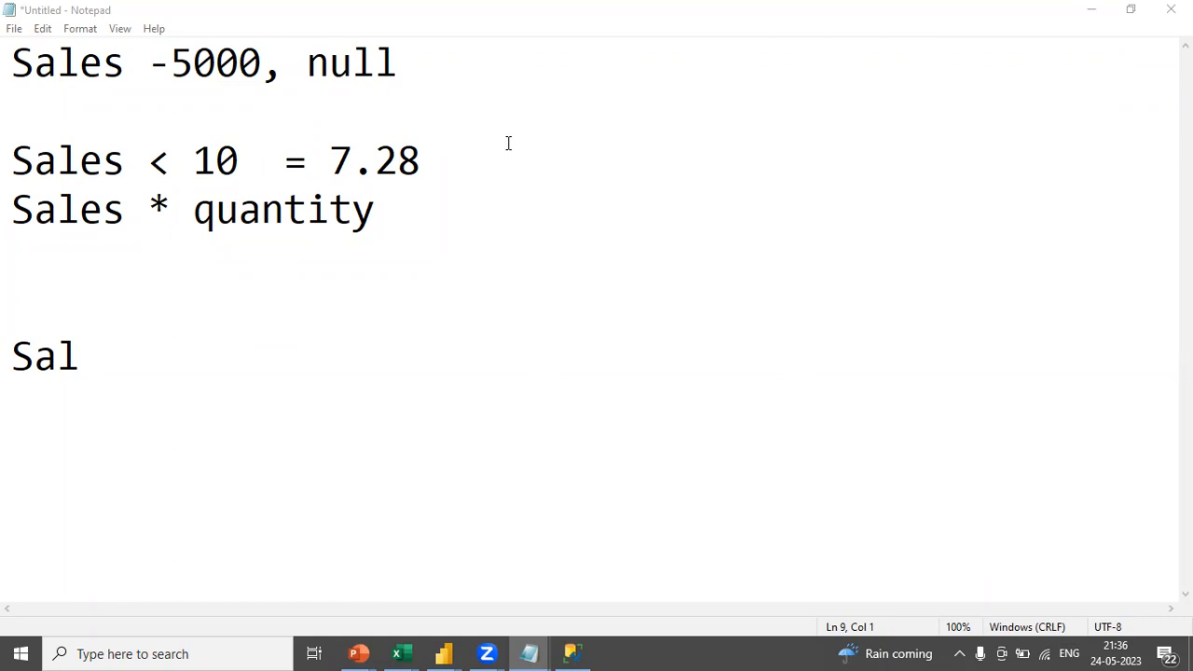
Reduce the blank lines above Sal and add the line 800 Average beneath it.
{"action": "left_click", "coordinate": [152, 354]}
{"action": "key", "text": "Return"}
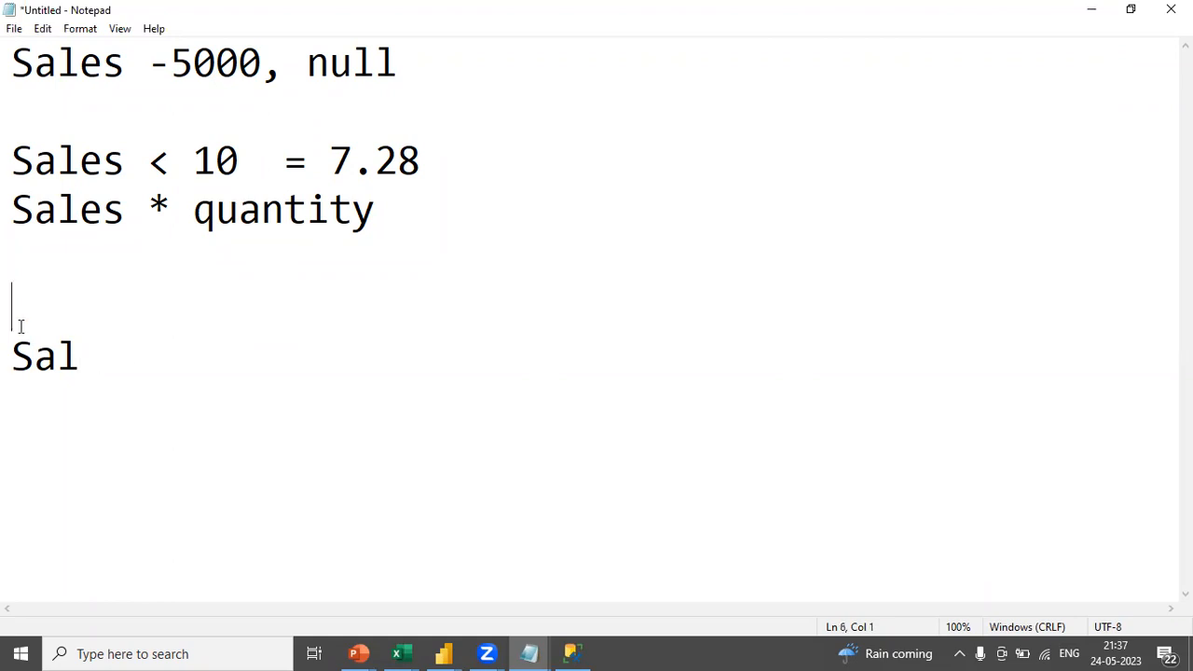
{"action": "key", "text": "BackSpace"}
{"action": "left_click", "coordinate": [106, 321]}
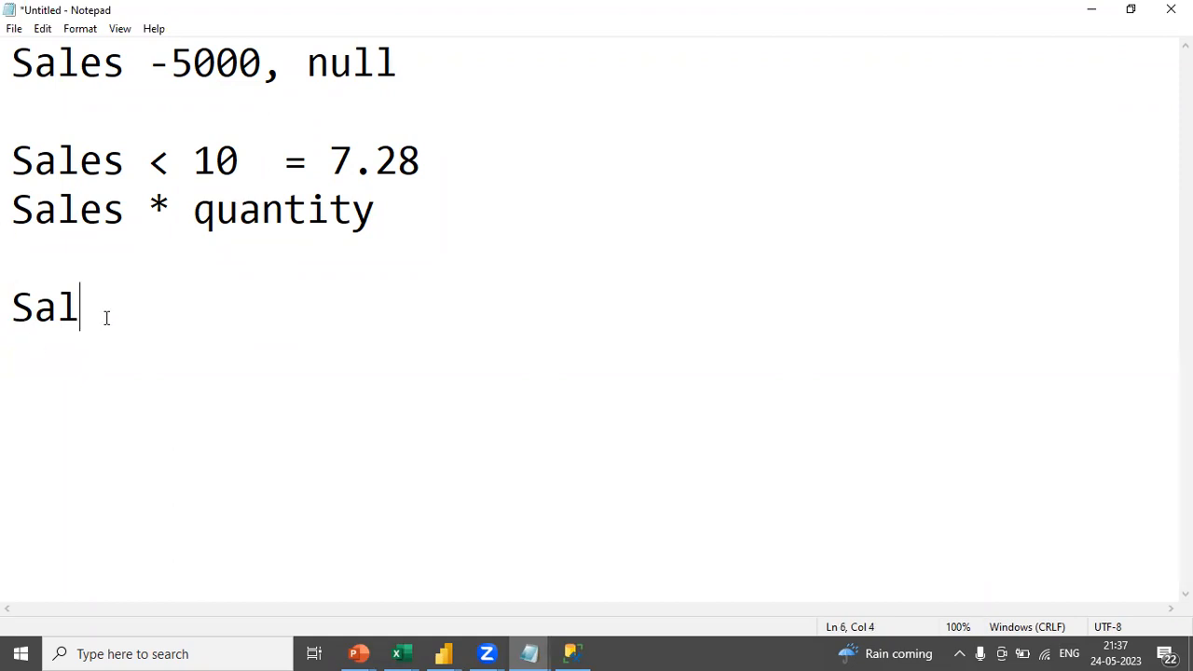
{"action": "key", "text": "Return"}
{"action": "type", "text": "800 "}
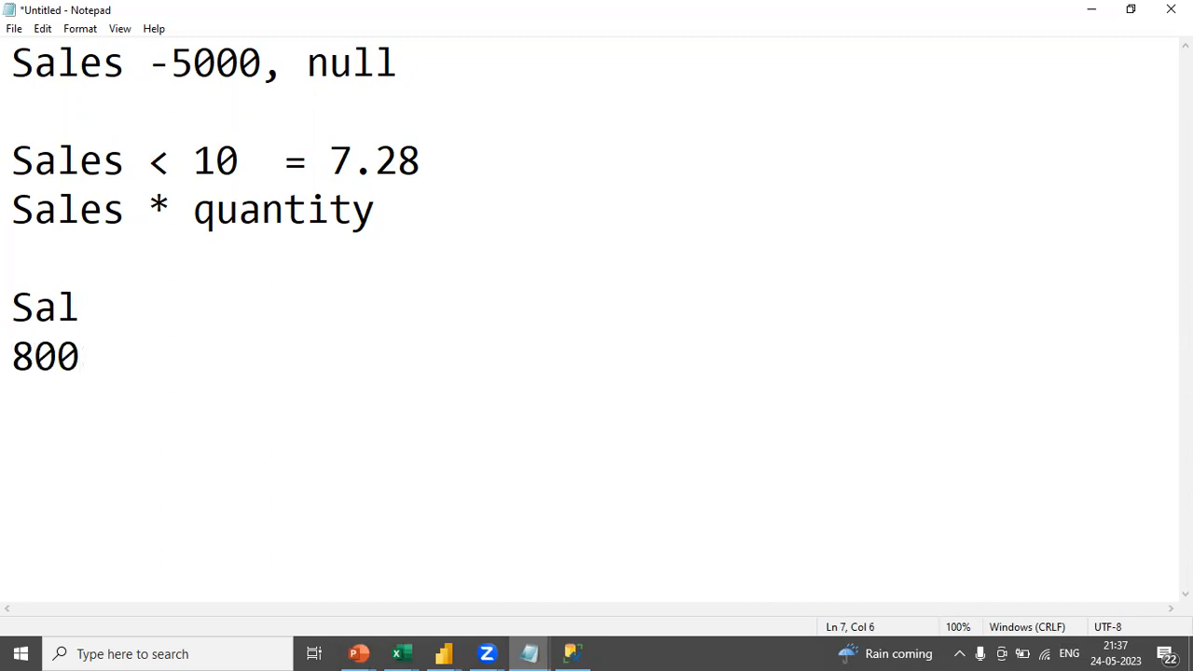
{"action": "type", "text": " Average"}
{"action": "key", "text": "Return"}
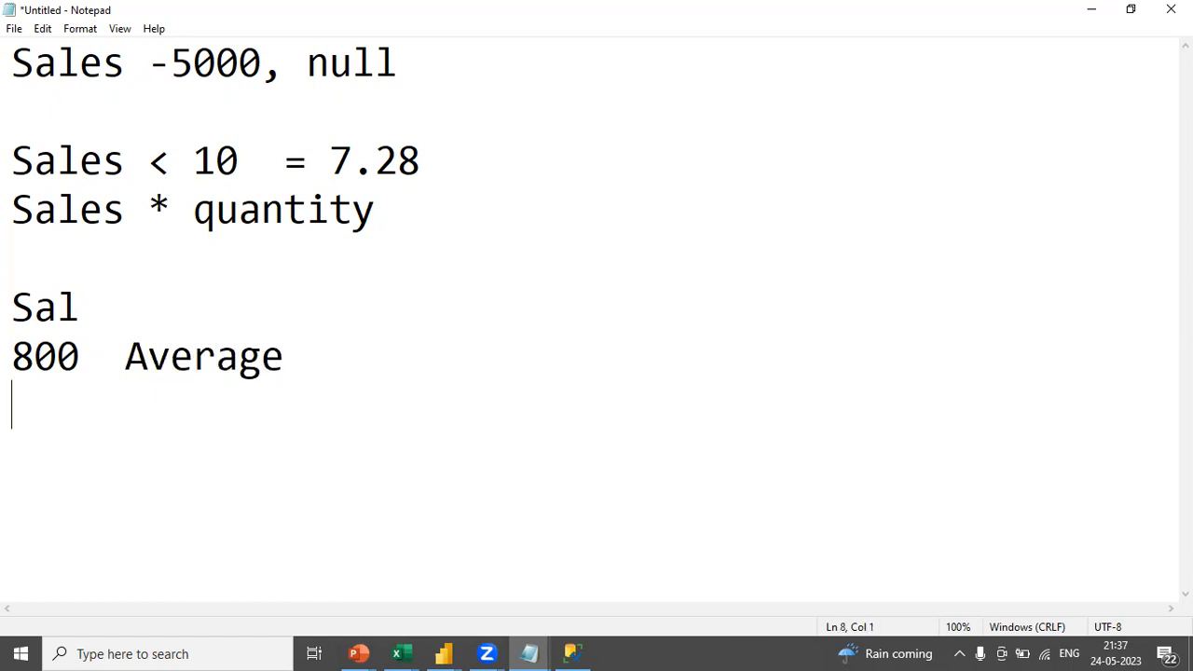
Add the lines 1000 = Good and Excellent below the 800 Average note.
{"action": "type", "text": "1000  = Good"}
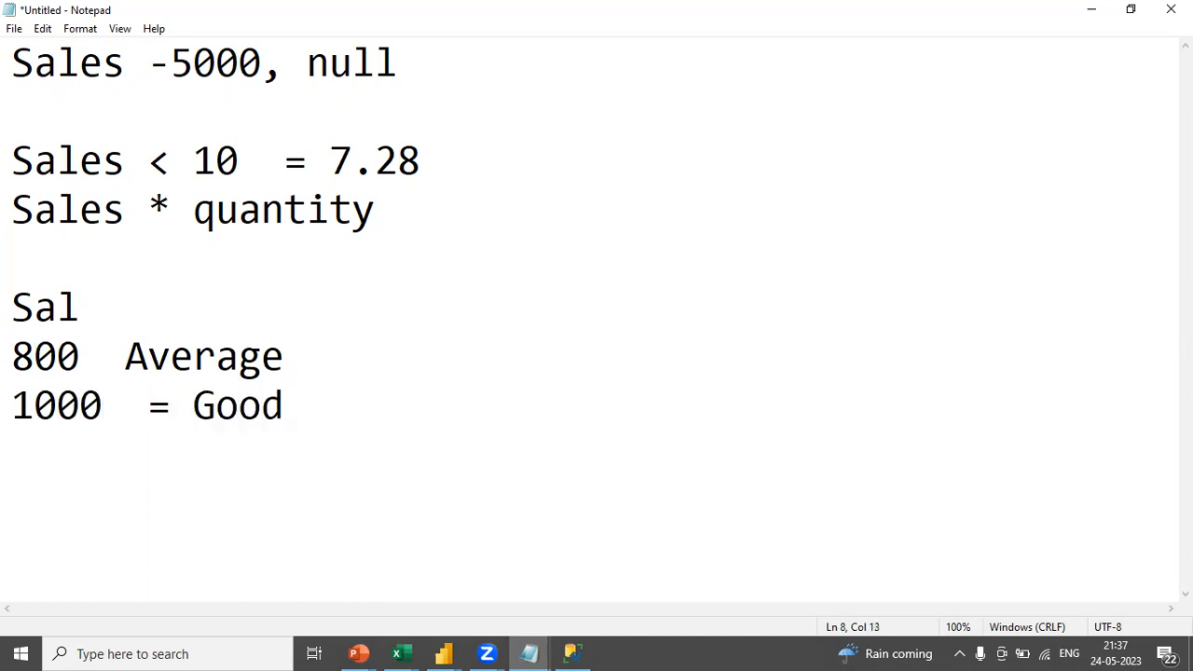
{"action": "key", "text": "Return"}
{"action": "type", "text": "Excellem"}
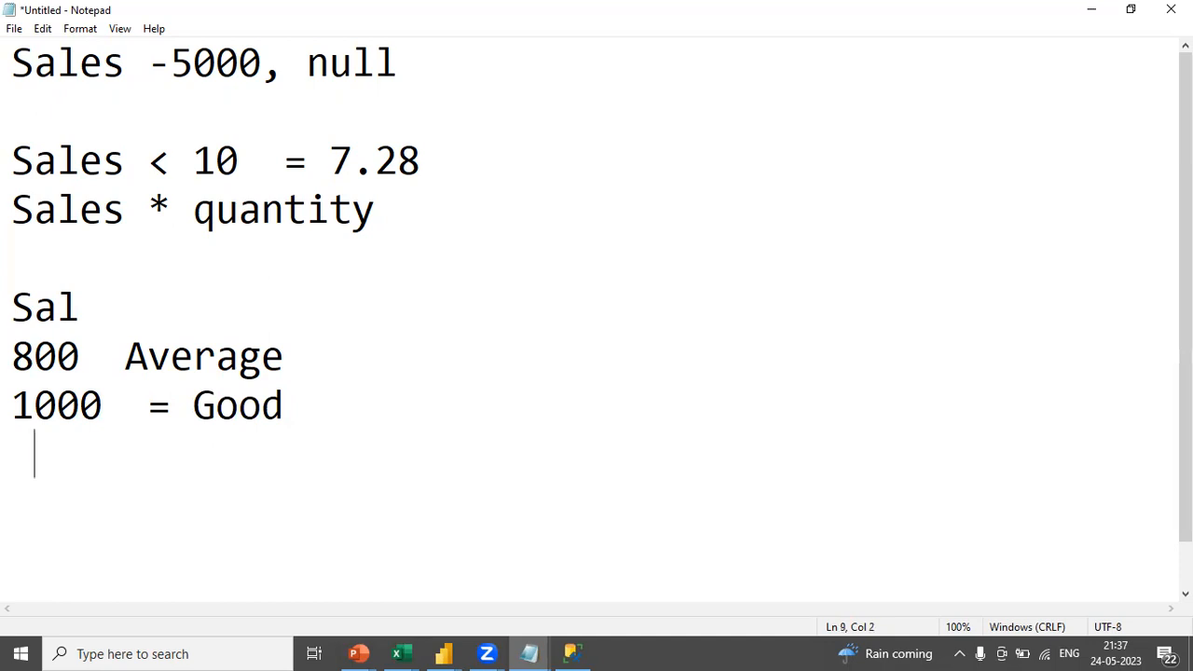
{"action": "type", "text": "t"}
{"action": "key", "text": "BackSpace"}
{"action": "key", "text": "BackSpace"}
{"action": "type", "text": "nt"}
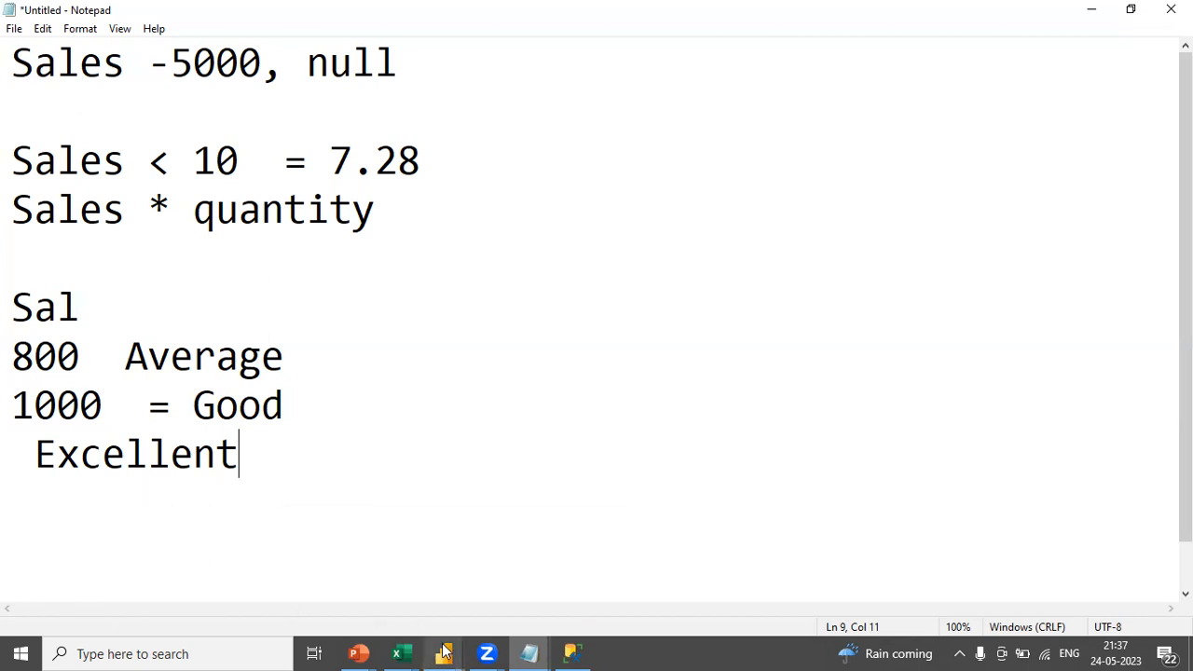
Switch to the Power Query Editor and delete the Grouped Rows step from the EMP query.
{"action": "mouse_move", "coordinate": [446, 652]}
{"action": "left_click", "coordinate": [541, 590]}
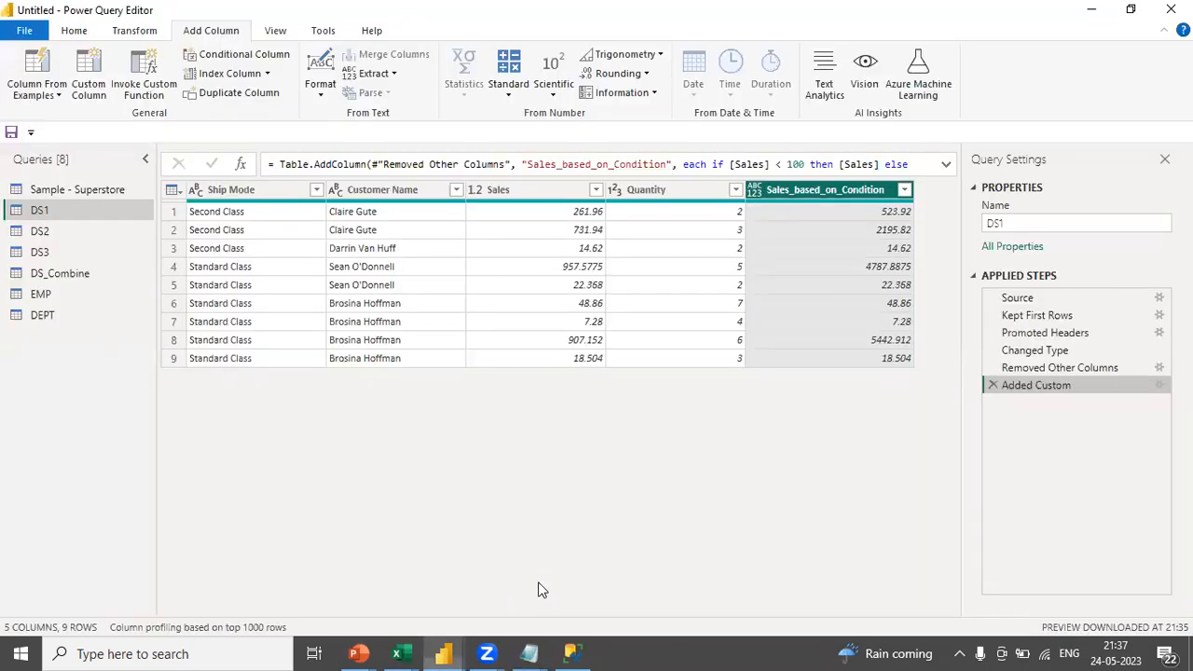
{"action": "left_click", "coordinate": [40, 296]}
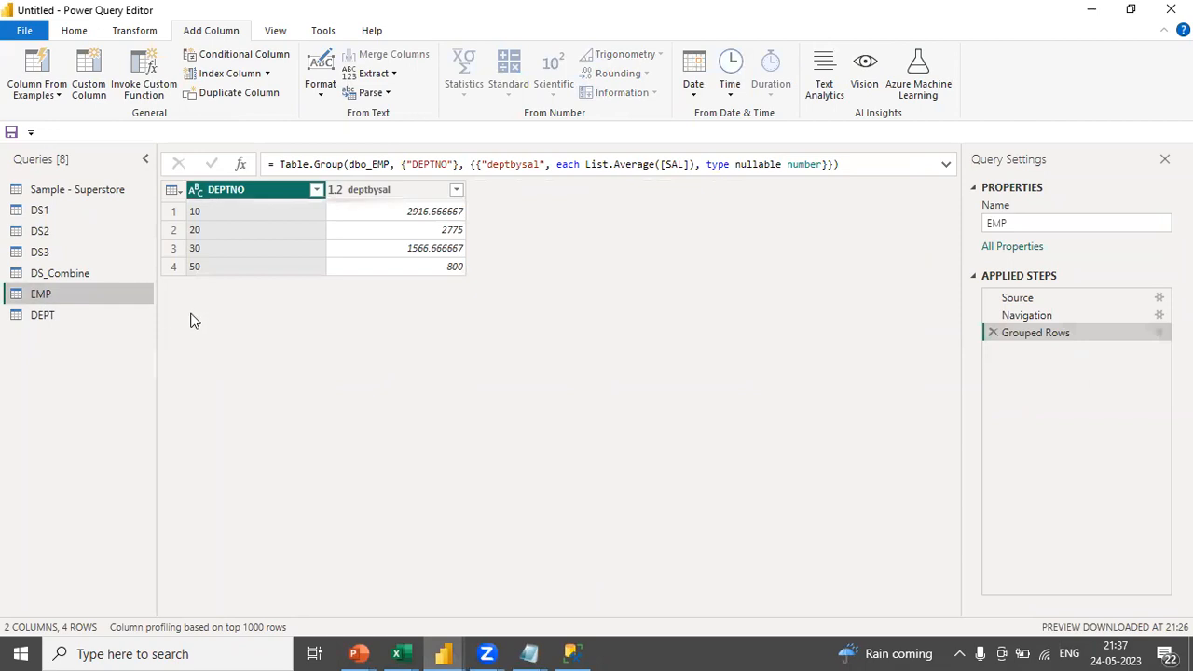
{"action": "left_click", "coordinate": [991, 333]}
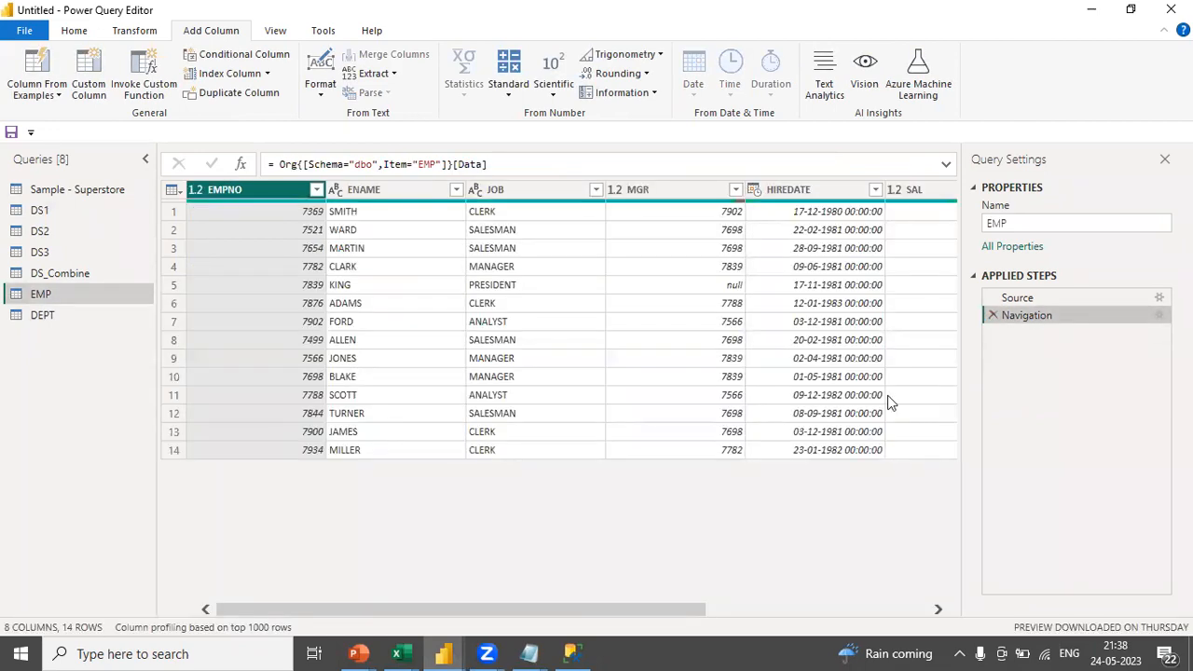
Keep only the EMPNO, JOB and SAL columns in the EMP query.
{"action": "left_click", "coordinate": [77, 36]}
{"action": "left_click", "coordinate": [524, 95]}
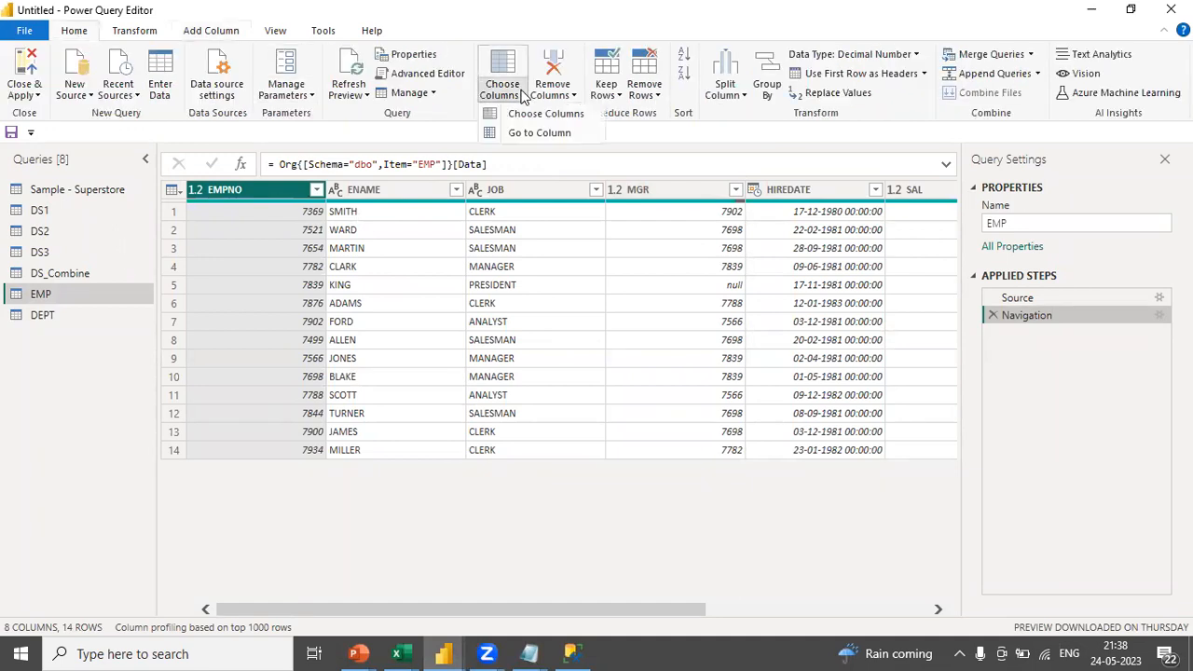
{"action": "left_click", "coordinate": [542, 113]}
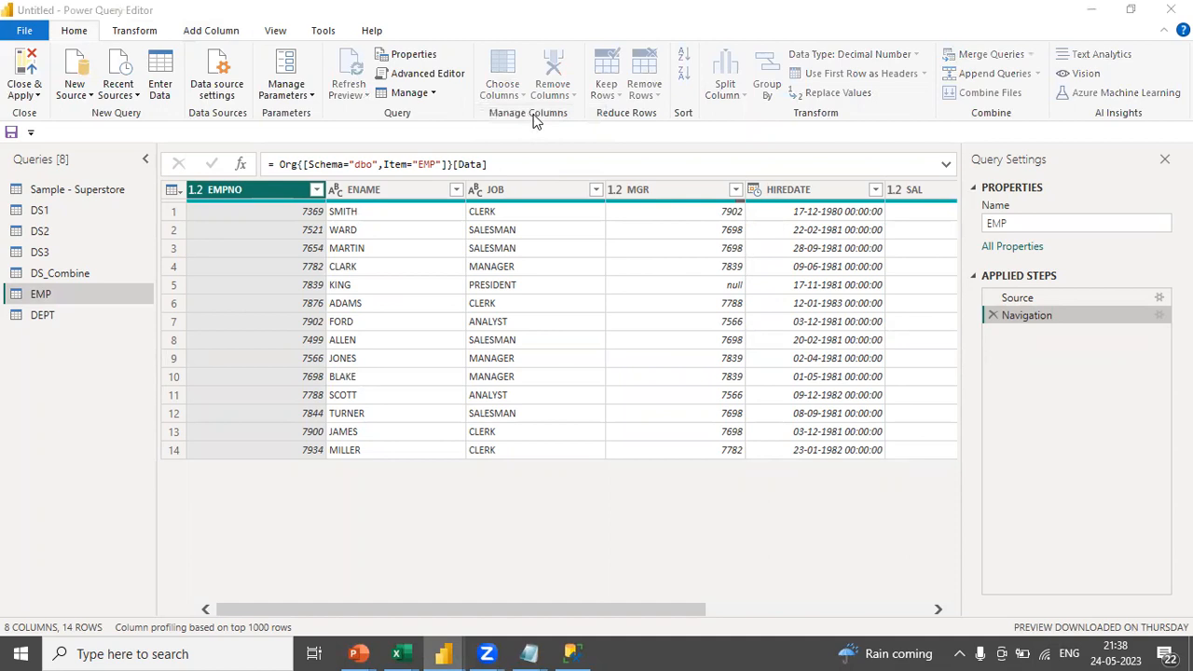
{"action": "left_click", "coordinate": [485, 162]}
{"action": "left_click", "coordinate": [486, 181]}
{"action": "left_click", "coordinate": [485, 214]}
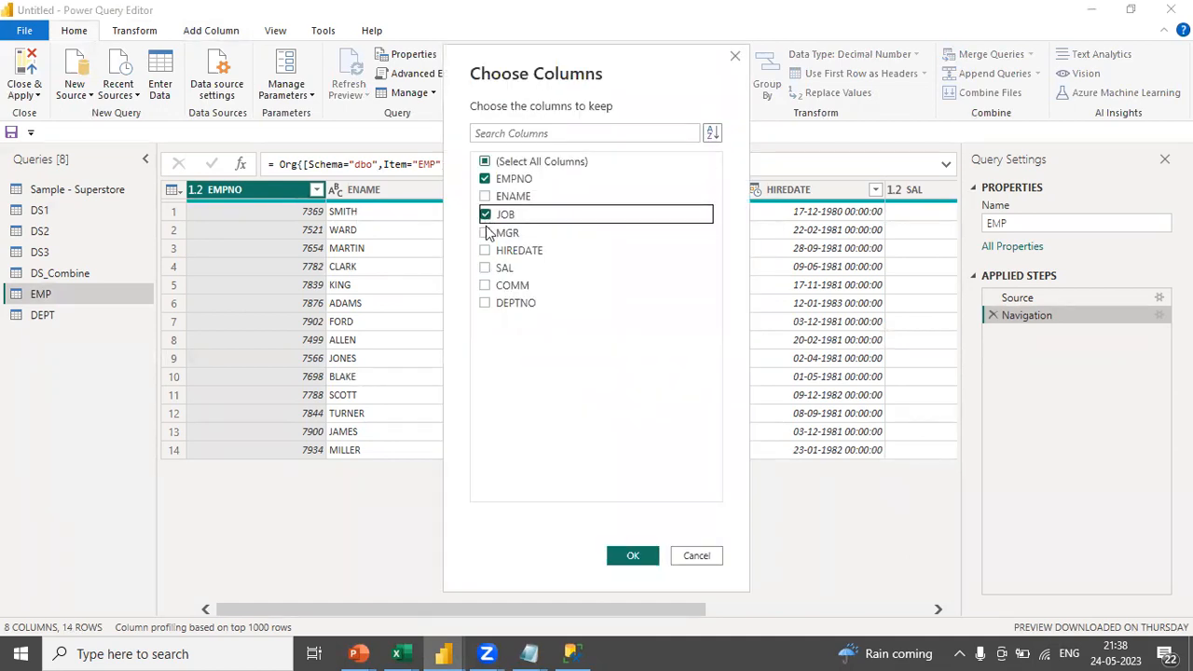
{"action": "left_click", "coordinate": [485, 268]}
{"action": "left_click", "coordinate": [632, 555]}
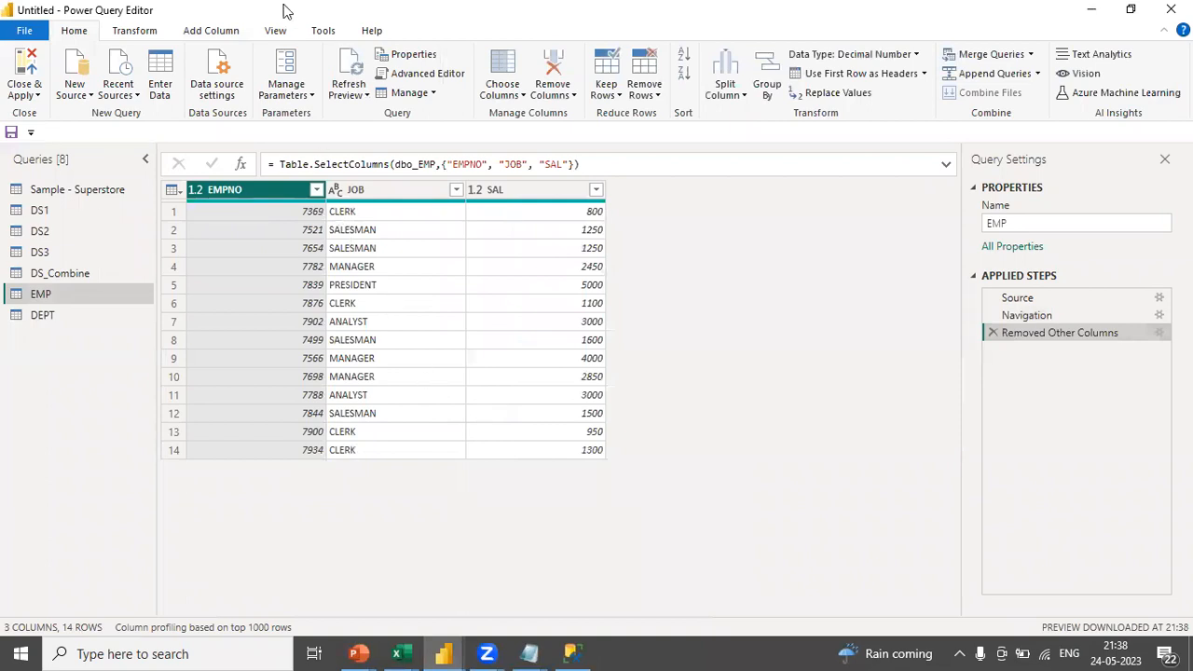
Start a new conditional column in the EMP query and name it Status.
{"action": "left_click", "coordinate": [211, 30]}
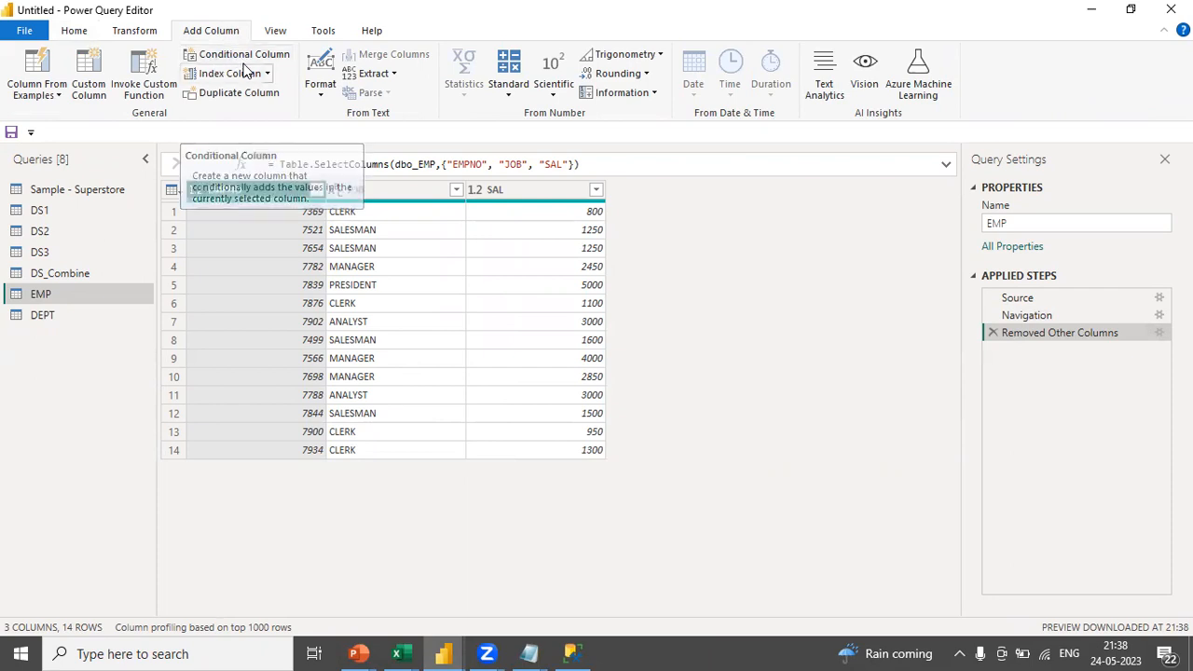
{"action": "left_click", "coordinate": [227, 59]}
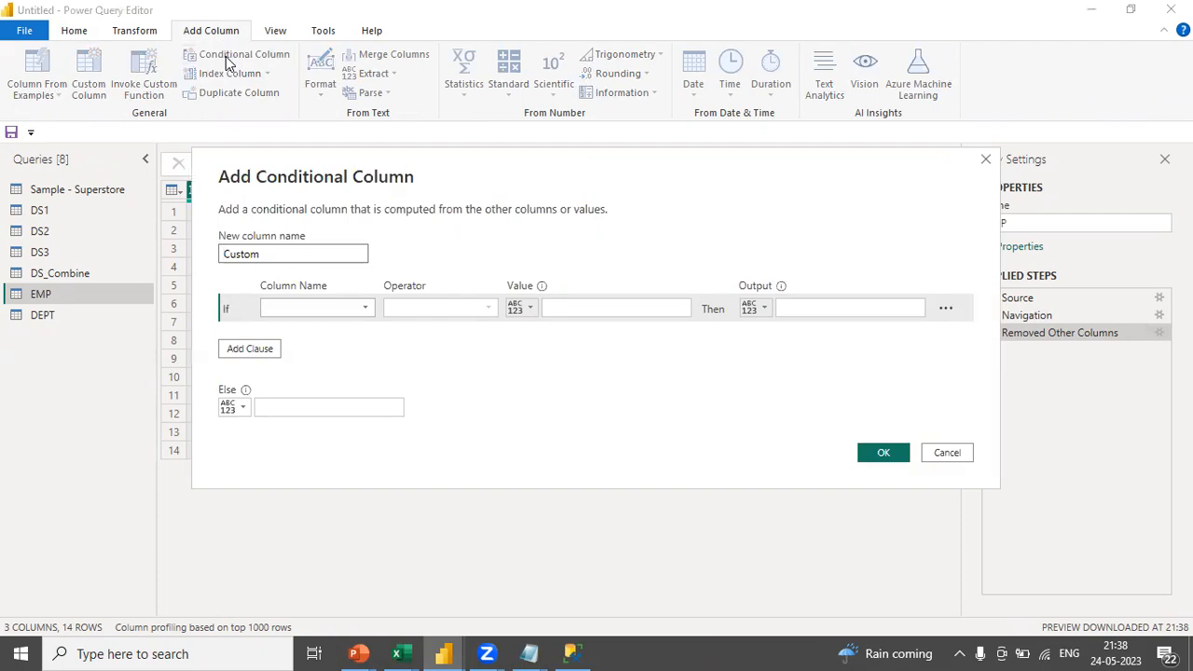
{"action": "left_click_drag", "start_coordinate": [384, 181], "coordinate": [410, 186]}
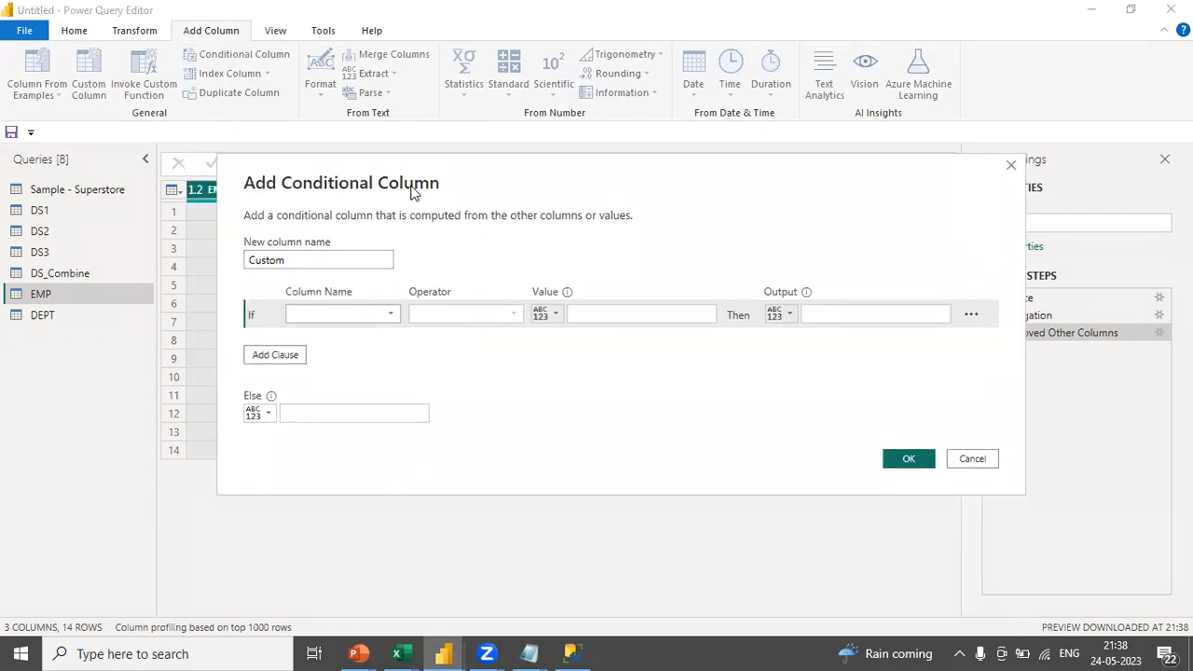
{"action": "left_click", "coordinate": [330, 261]}
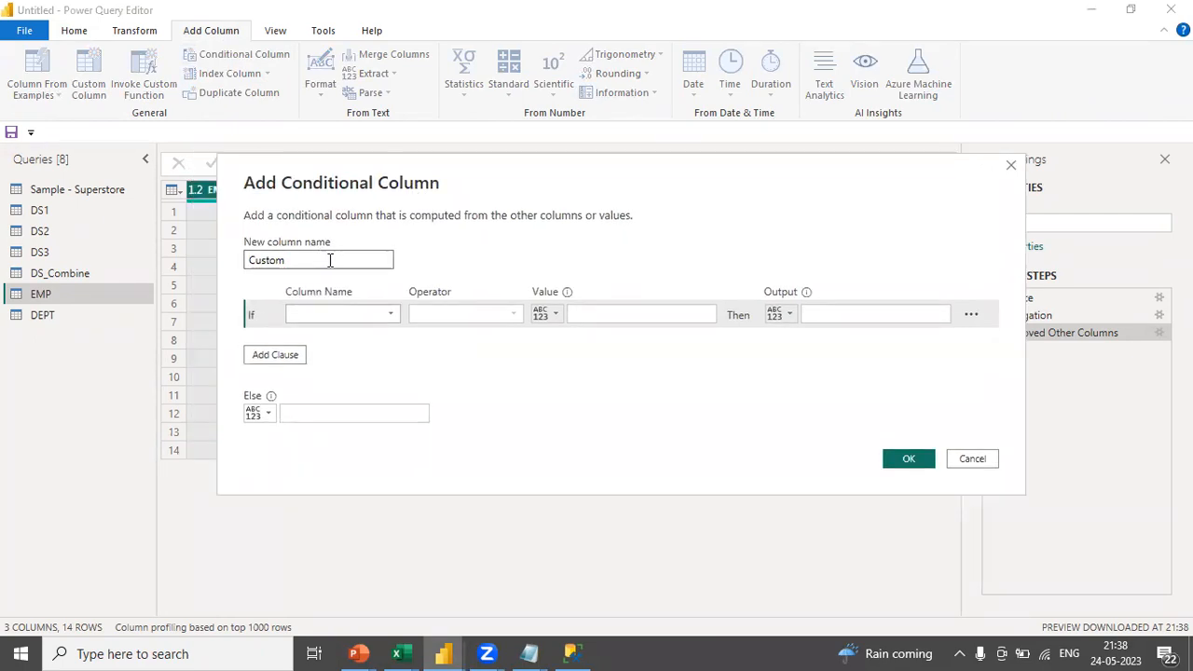
{"action": "double_click", "coordinate": [264, 261]}
{"action": "type", "text": "Status"}
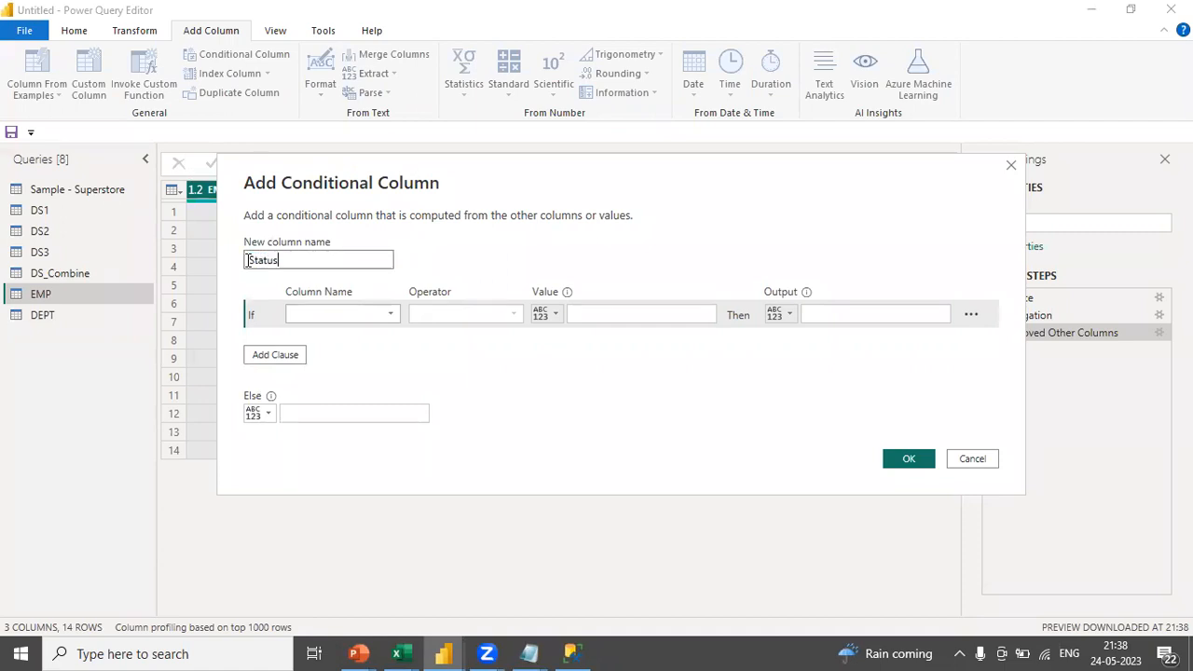
Define the first Status condition so that SAL less than or equal to 800 outputs Average.
{"action": "left_click", "coordinate": [340, 317]}
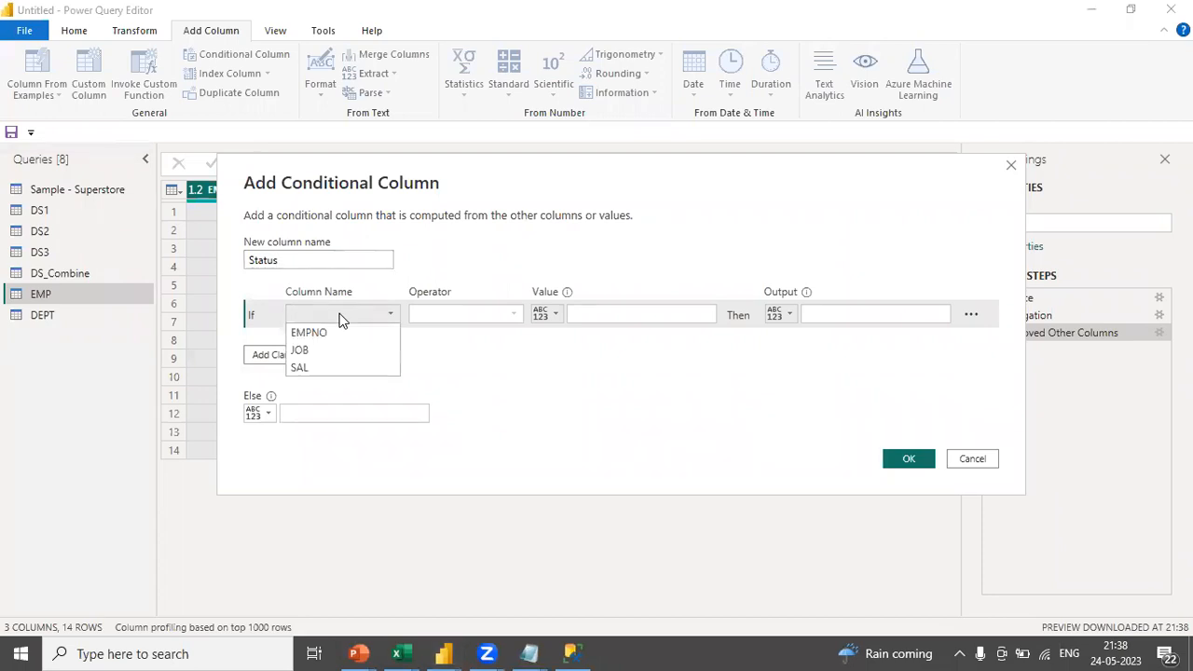
{"action": "left_click", "coordinate": [316, 369]}
{"action": "left_click_drag", "start_coordinate": [593, 197], "coordinate": [645, 277]}
{"action": "left_click", "coordinate": [528, 395]}
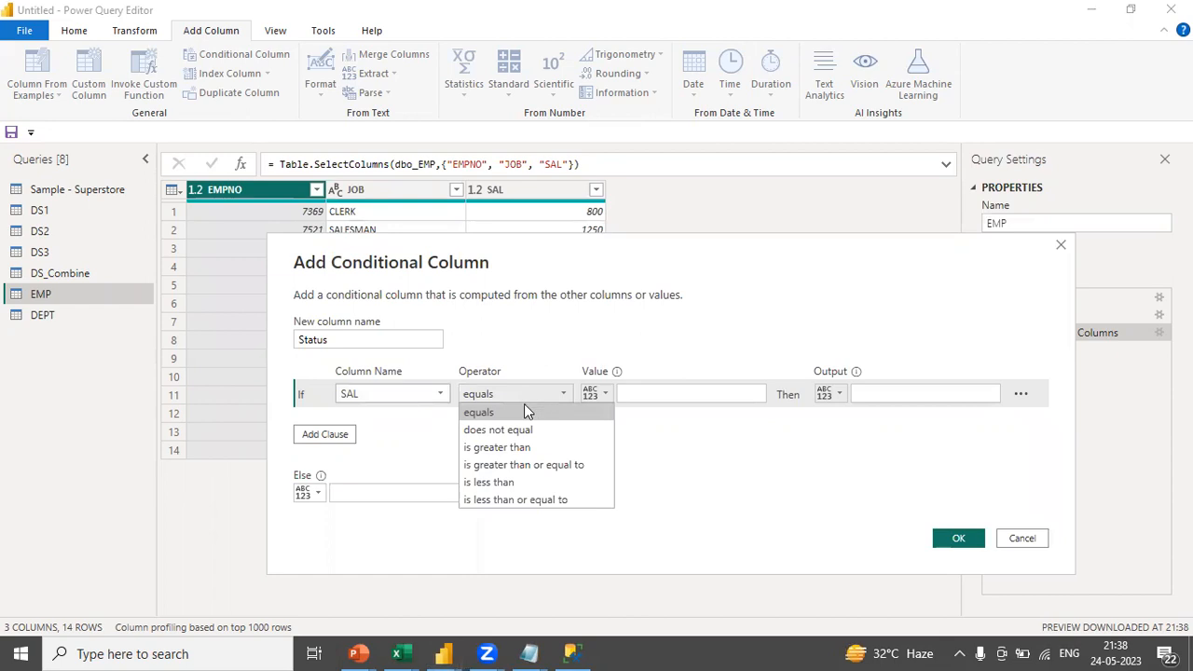
{"action": "left_click", "coordinate": [514, 503]}
{"action": "left_click", "coordinate": [684, 399]}
{"action": "type", "text": "800"}
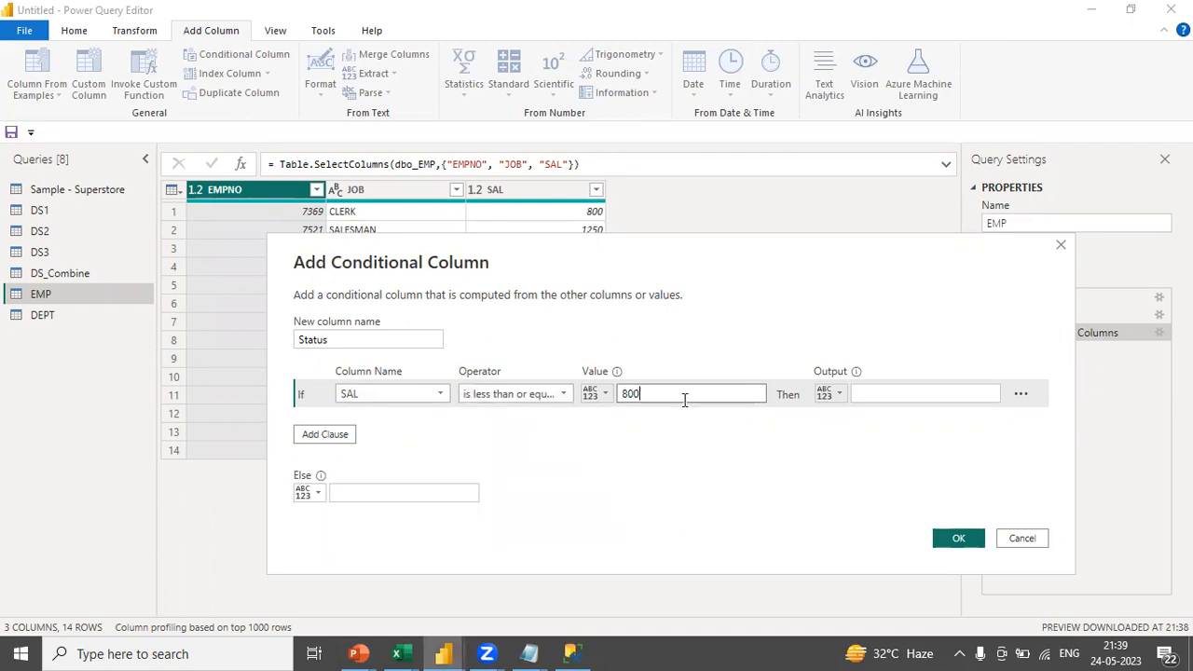
{"action": "left_click", "coordinate": [892, 393]}
{"action": "type", "text": "Average"}
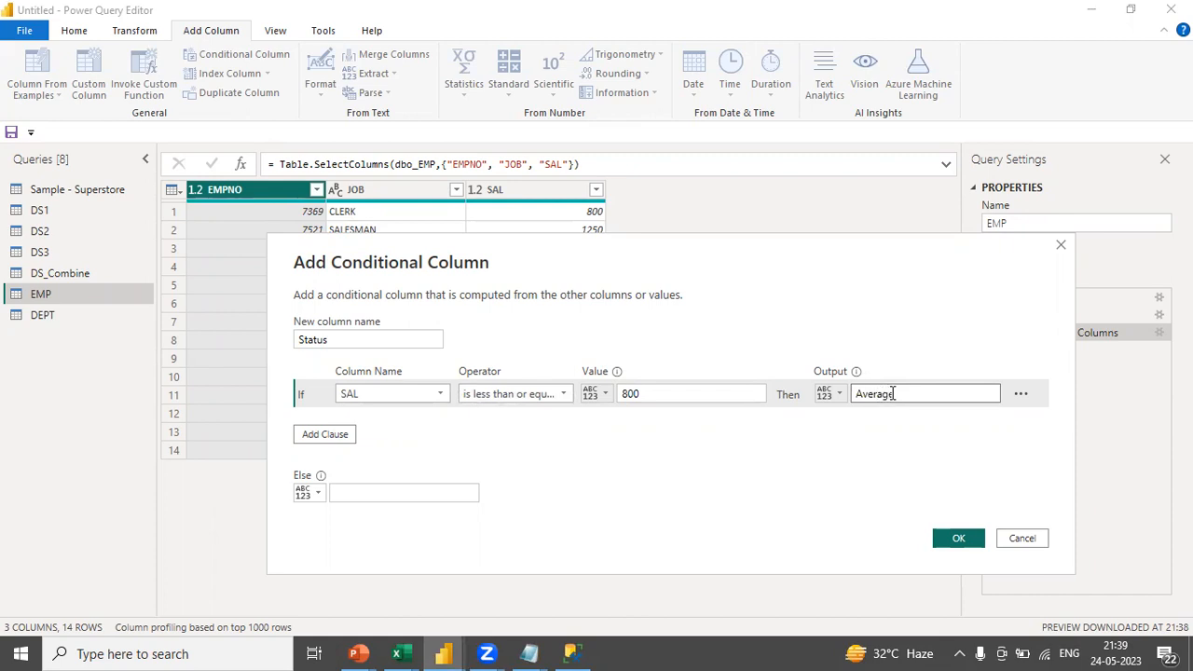
Add an Else If clause to the Status column that outputs Good when SAL equals 950.
{"action": "left_click", "coordinate": [347, 435]}
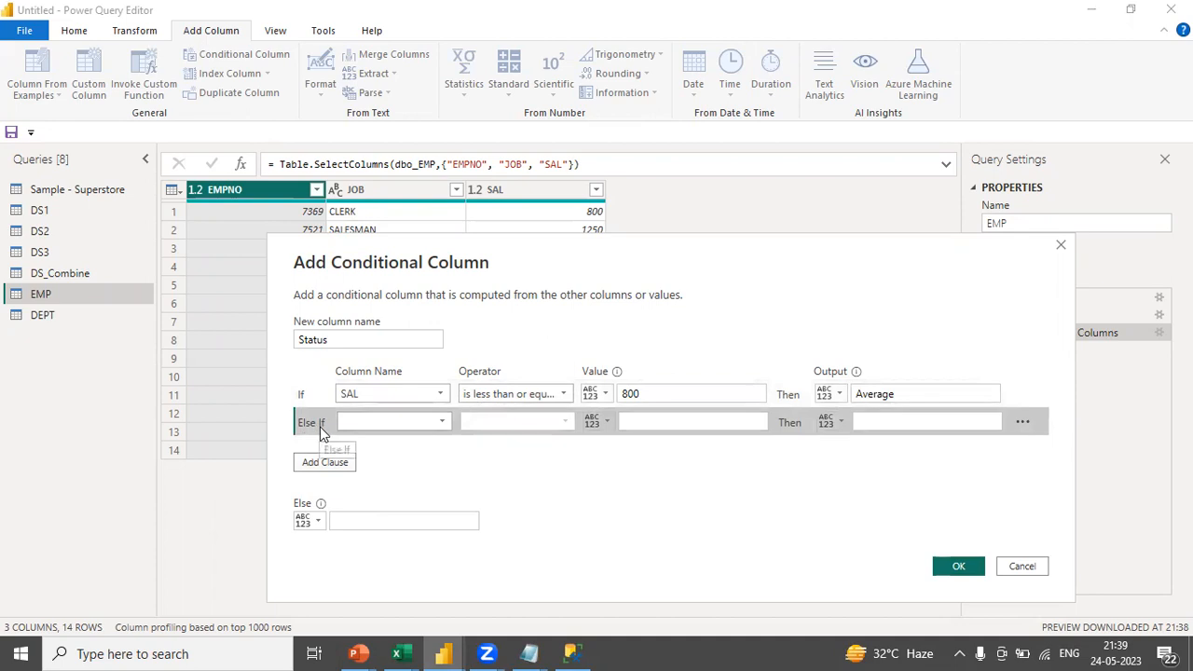
{"action": "left_click", "coordinate": [378, 421]}
{"action": "left_click", "coordinate": [359, 477]}
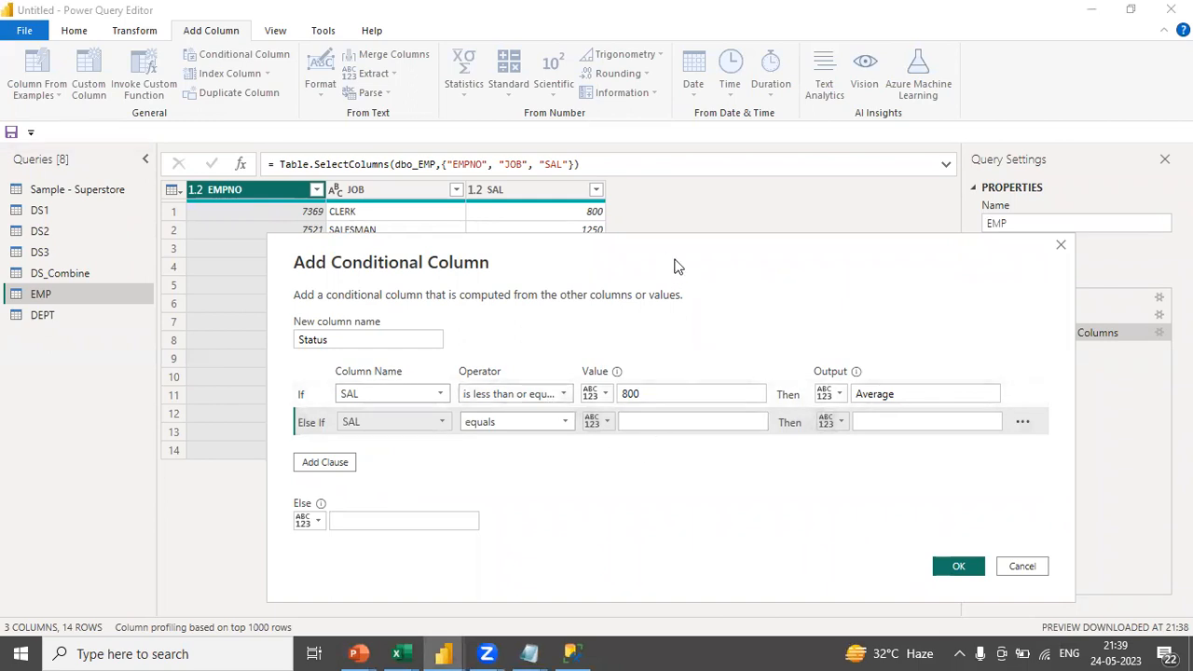
{"action": "left_click_drag", "start_coordinate": [677, 267], "coordinate": [651, 210]}
{"action": "left_click", "coordinate": [621, 368]}
{"action": "type", "text": "950"}
{"action": "left_click", "coordinate": [870, 364]}
{"action": "type", "text": "Good"}
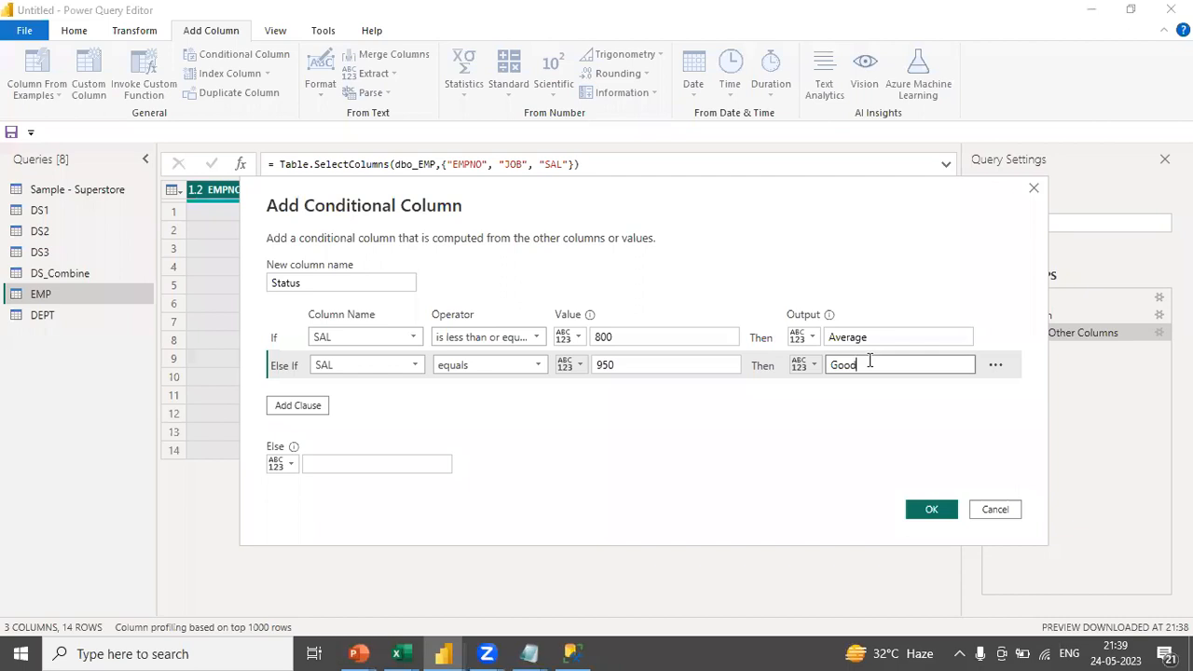
Set the Else output to Excellent, create the Status column, and check it against the SAL column.
{"action": "left_click", "coordinate": [342, 463]}
{"action": "left_click", "coordinate": [653, 338]}
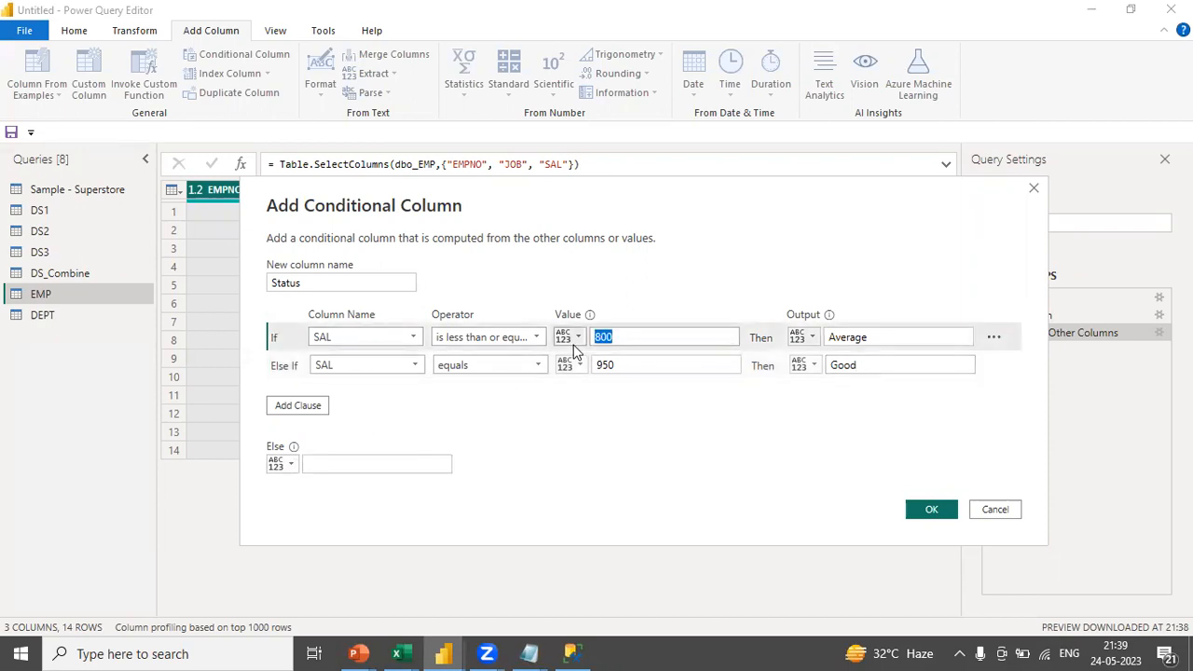
{"action": "left_click_drag", "start_coordinate": [879, 339], "coordinate": [822, 342]}
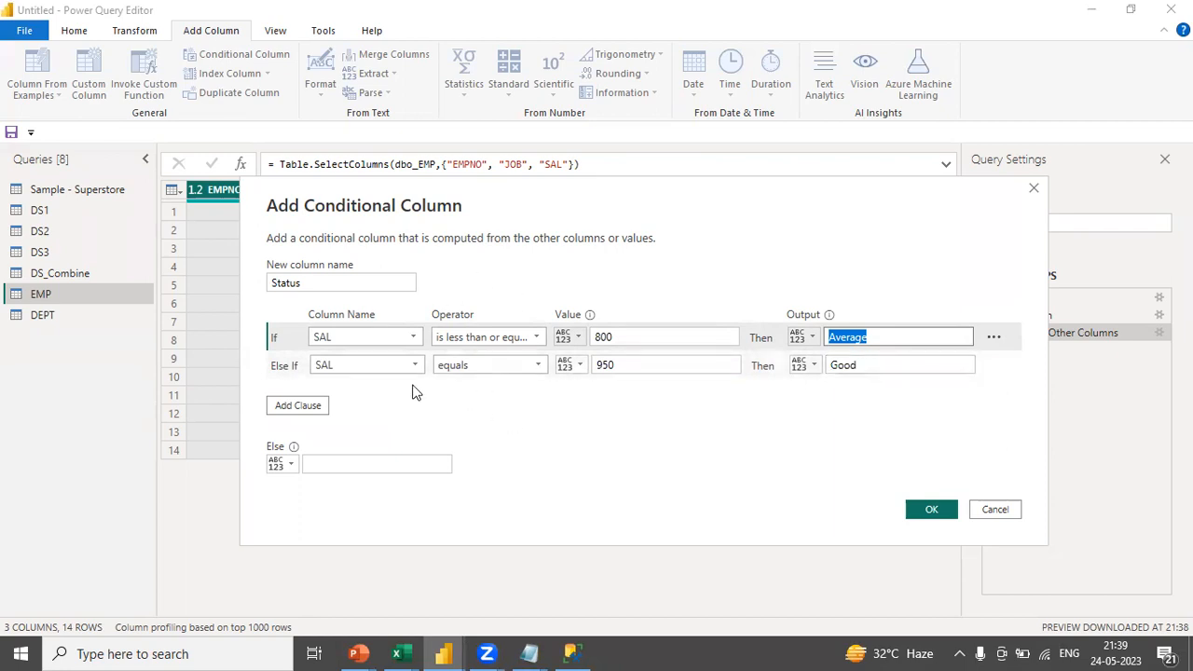
{"action": "left_click", "coordinate": [358, 465]}
{"action": "type", "text": "Excellent"}
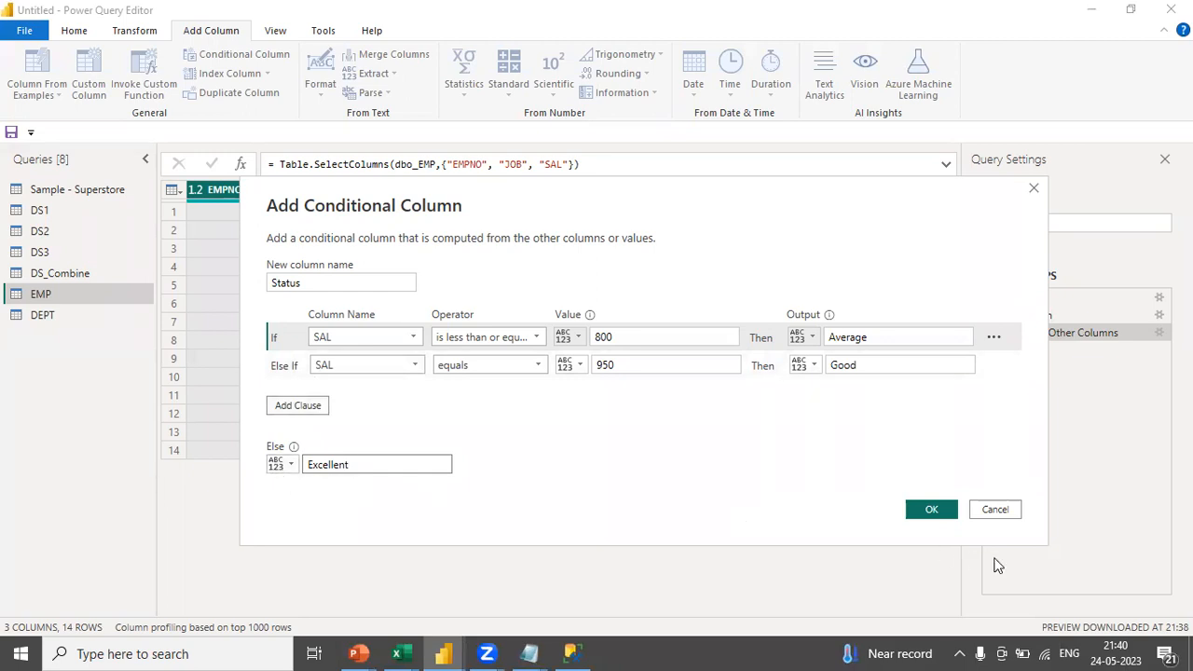
{"action": "left_click", "coordinate": [932, 510]}
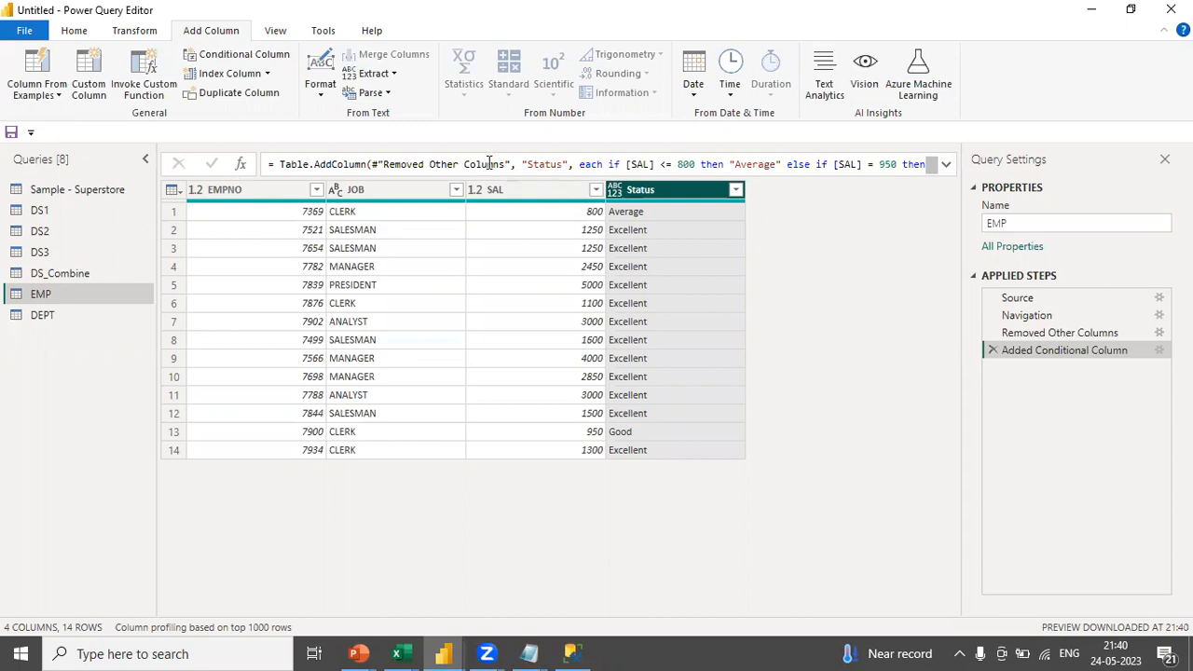
{"action": "left_click", "coordinate": [530, 188]}
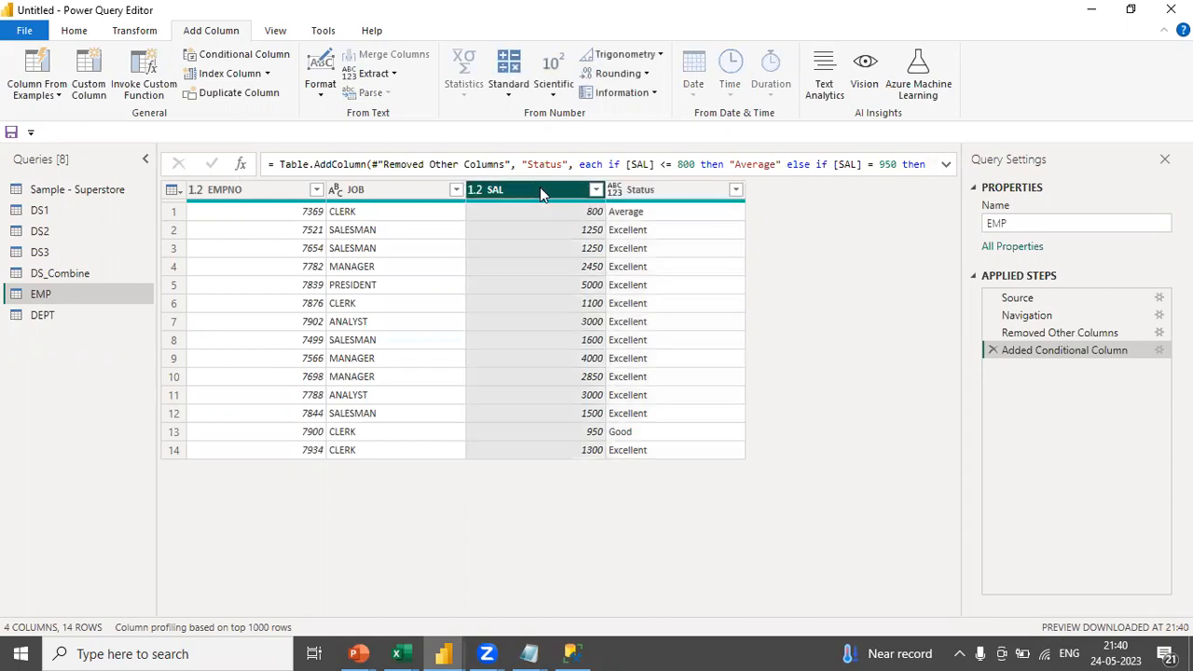
{"action": "left_click", "coordinate": [656, 192]}
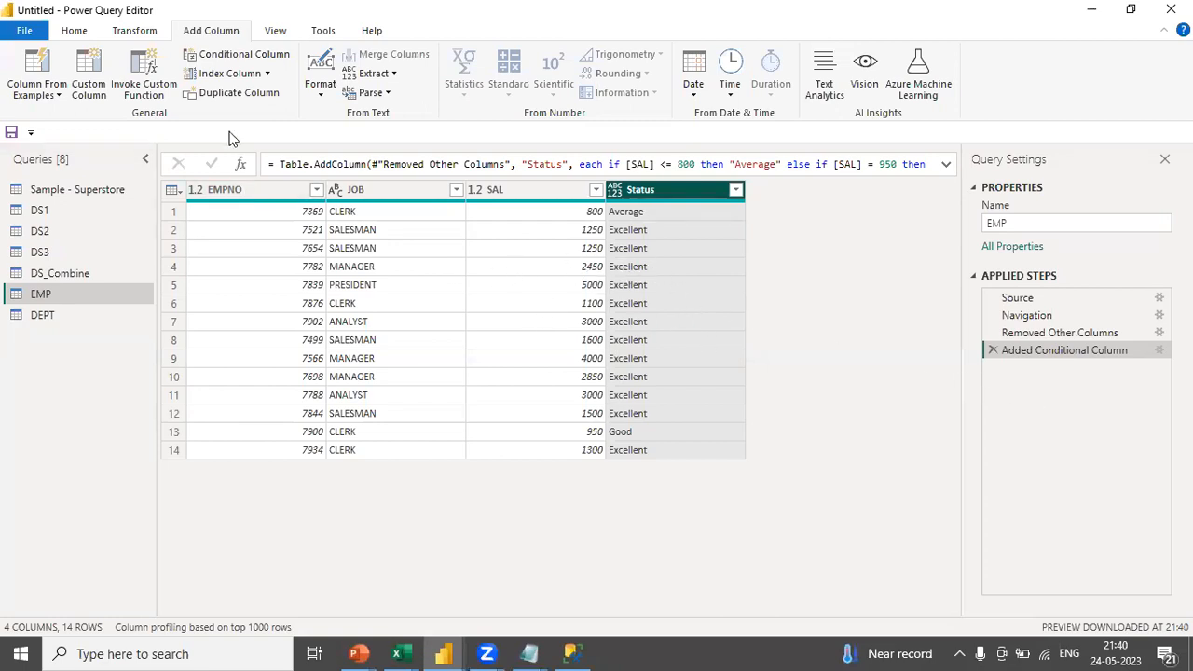
{"action": "left_click", "coordinate": [198, 59]}
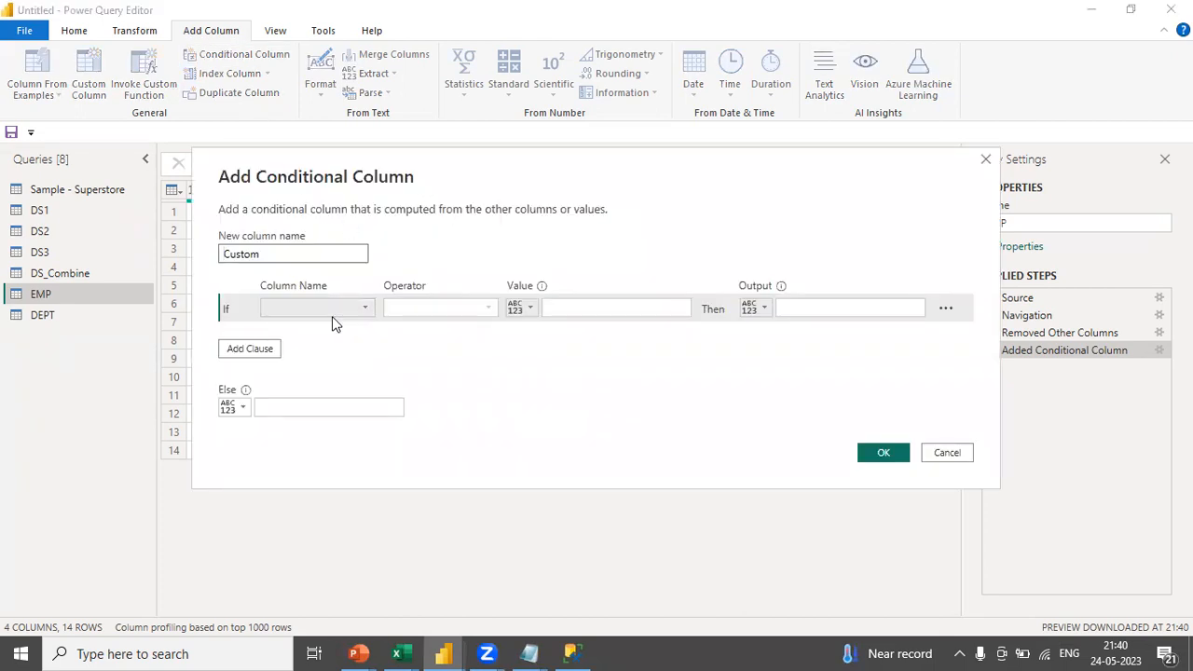
{"action": "left_click", "coordinate": [332, 313]}
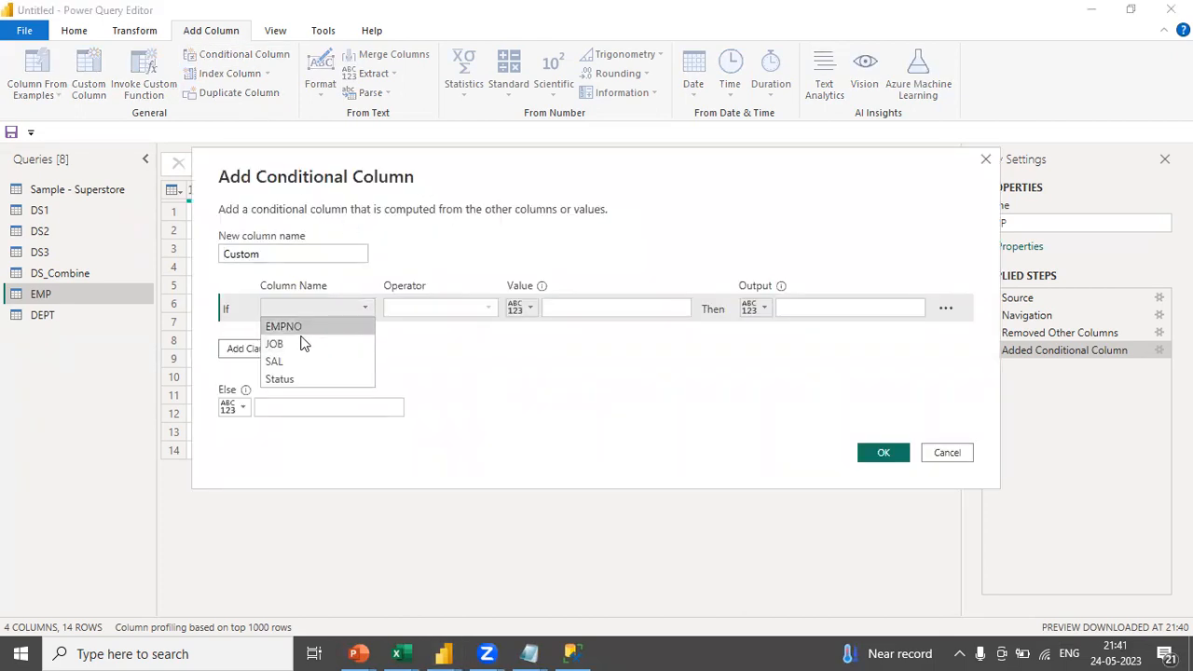
{"action": "left_click", "coordinate": [299, 344]}
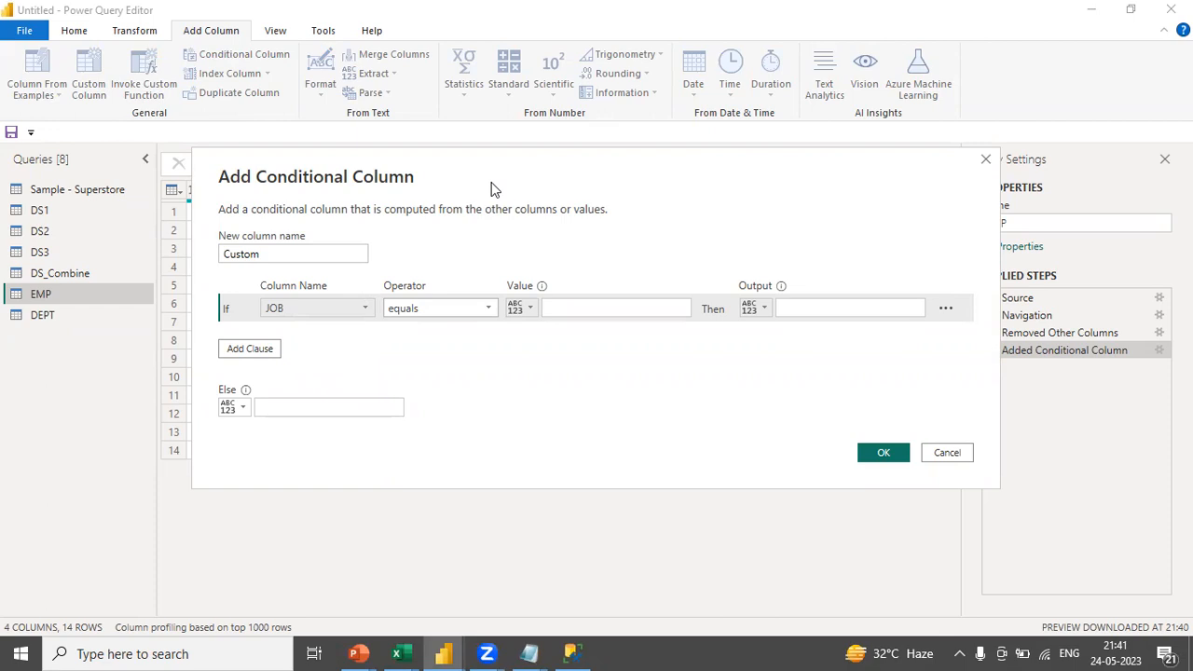
{"action": "left_click_drag", "start_coordinate": [494, 189], "coordinate": [526, 227]}
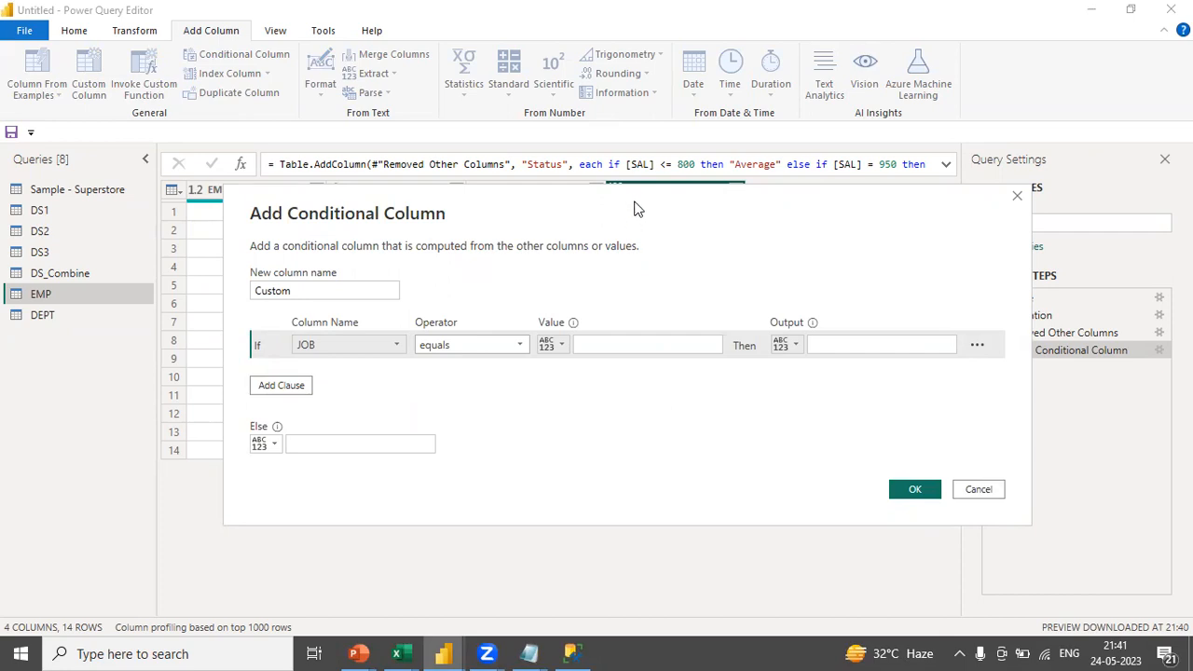
{"action": "left_click_drag", "start_coordinate": [634, 209], "coordinate": [508, 185]}
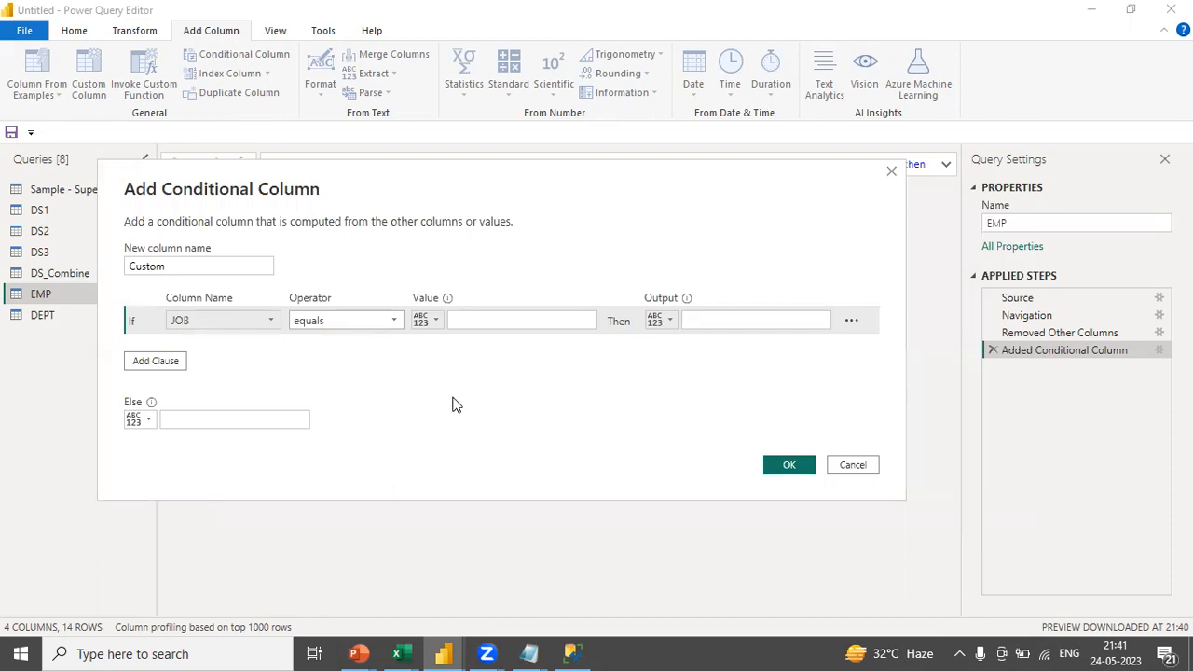
{"action": "left_click", "coordinate": [852, 465]}
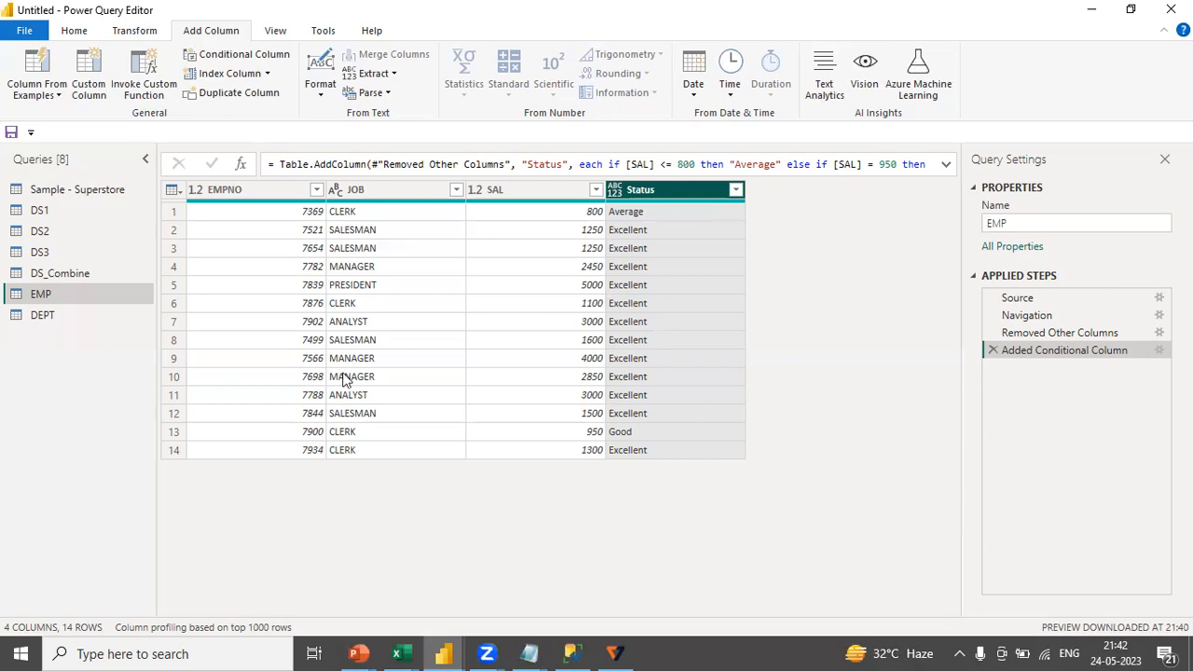
Apply the query changes and close the Power Query Editor to return to the Power BI report.
{"action": "left_click", "coordinate": [74, 30]}
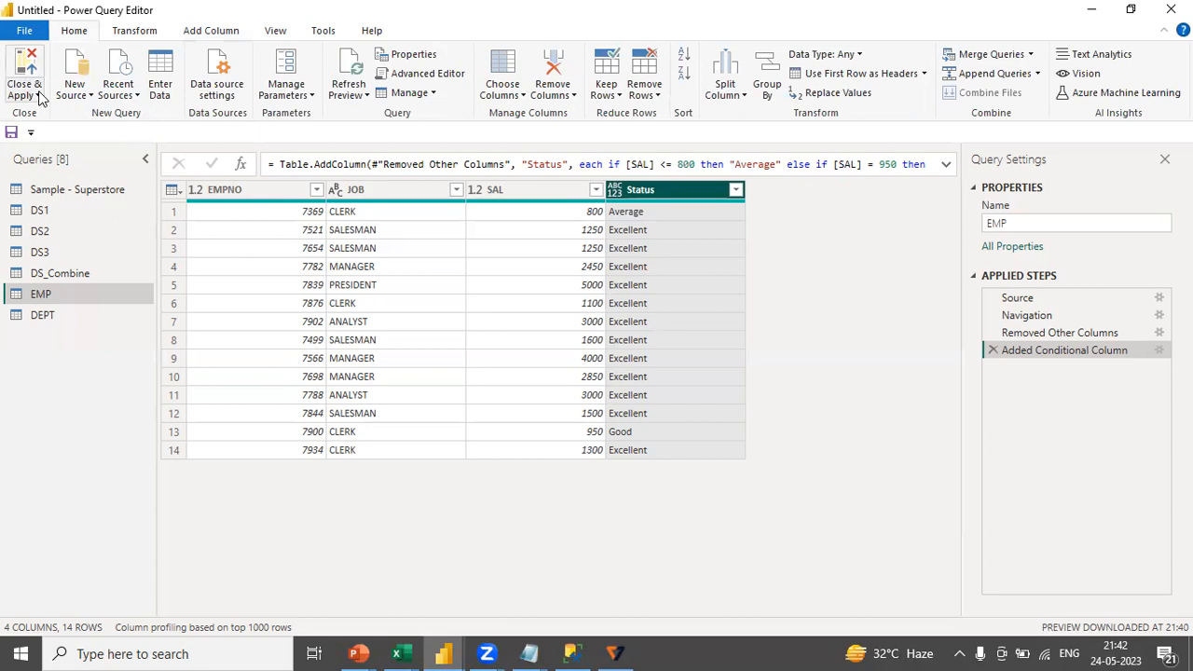
{"action": "left_click", "coordinate": [39, 96]}
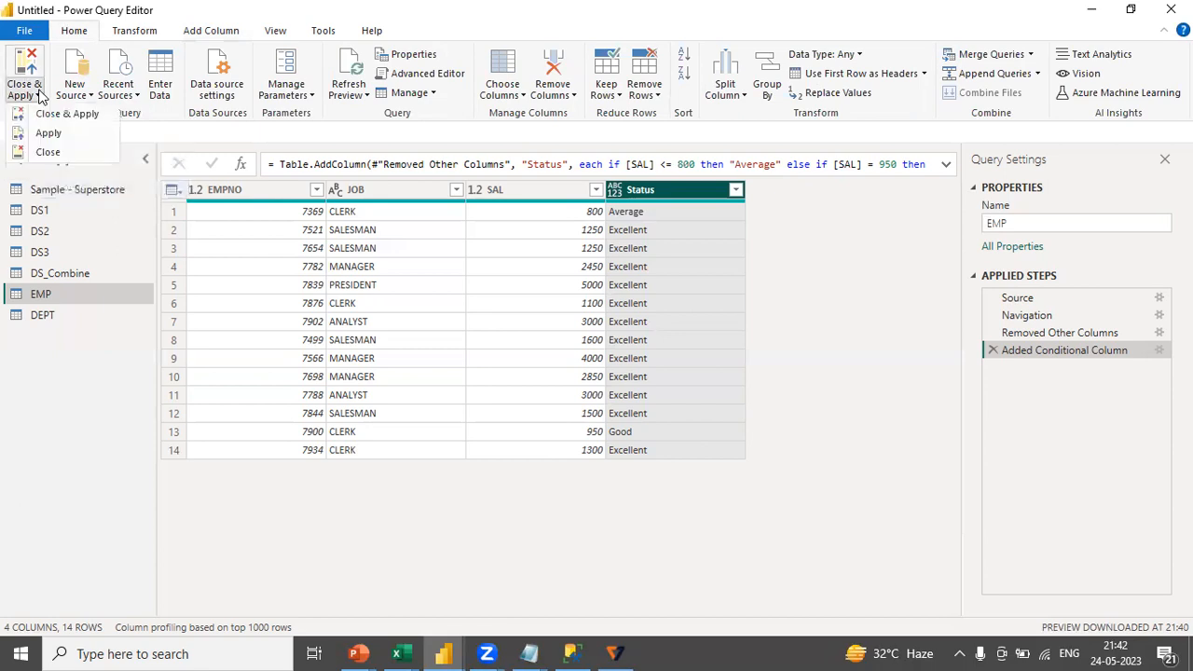
{"action": "left_click", "coordinate": [55, 113]}
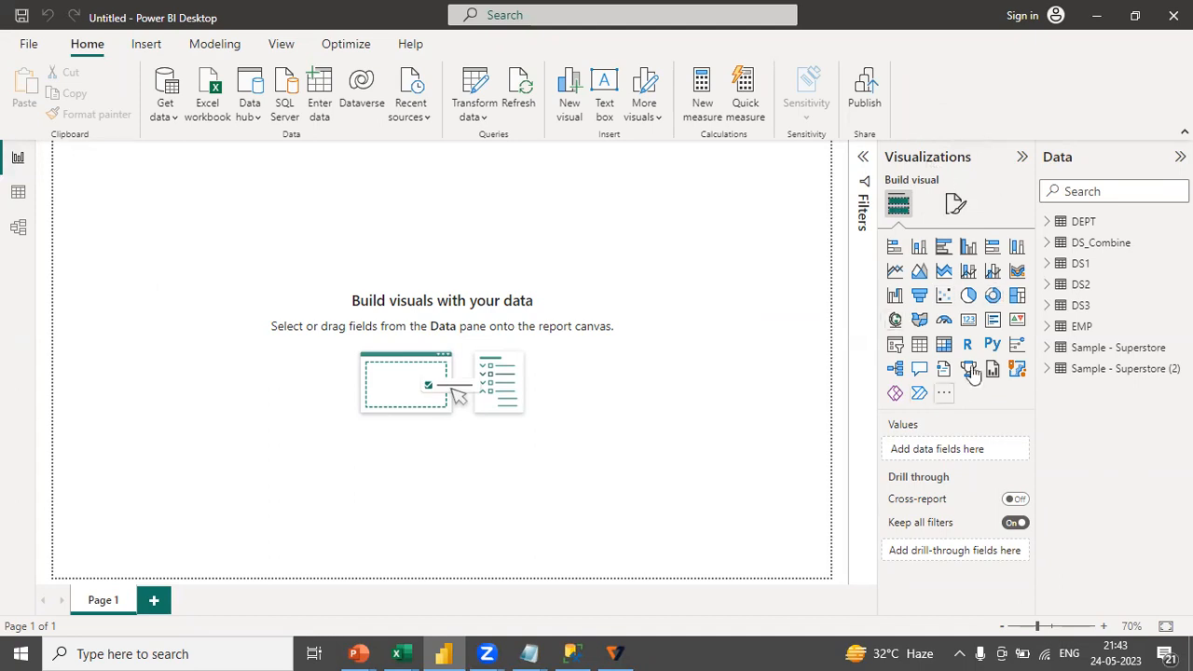
Rename the report page to Sales in the page formatting options.
{"action": "left_click", "coordinate": [953, 213]}
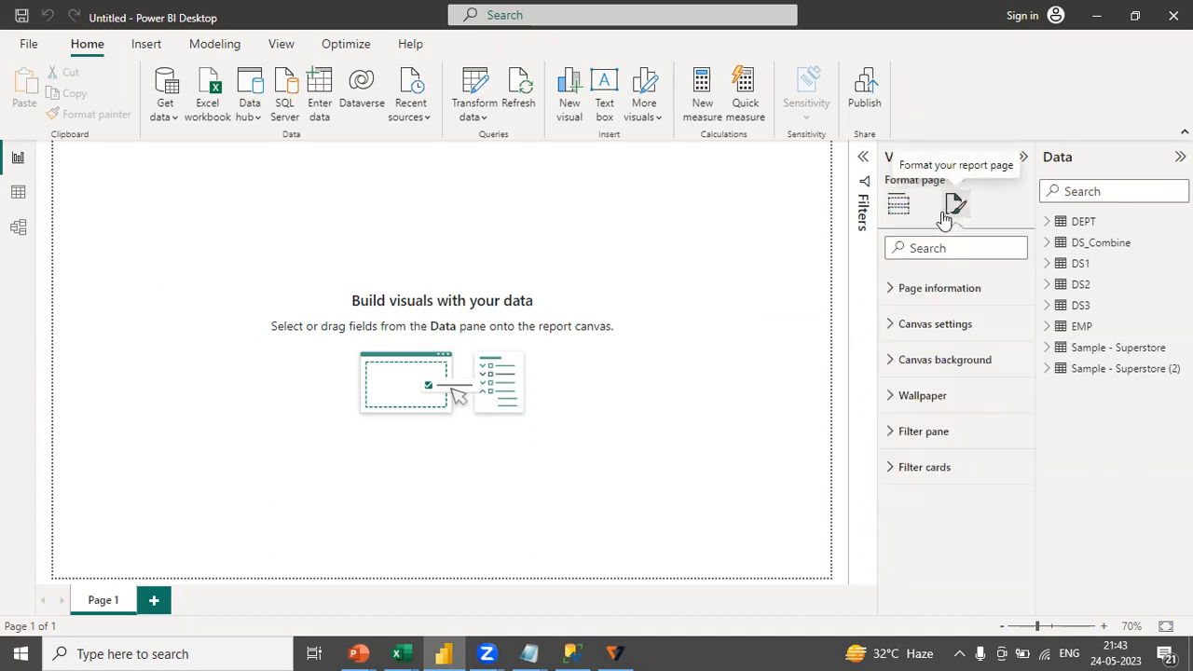
{"action": "left_click", "coordinate": [898, 205]}
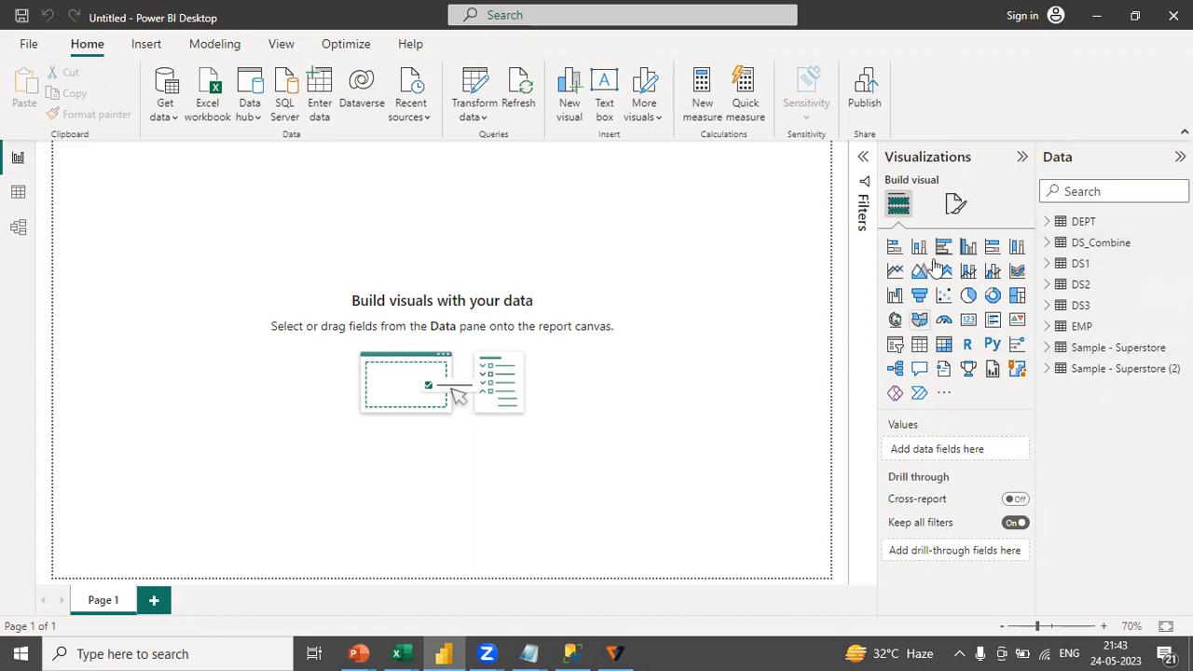
{"action": "left_click", "coordinate": [953, 207]}
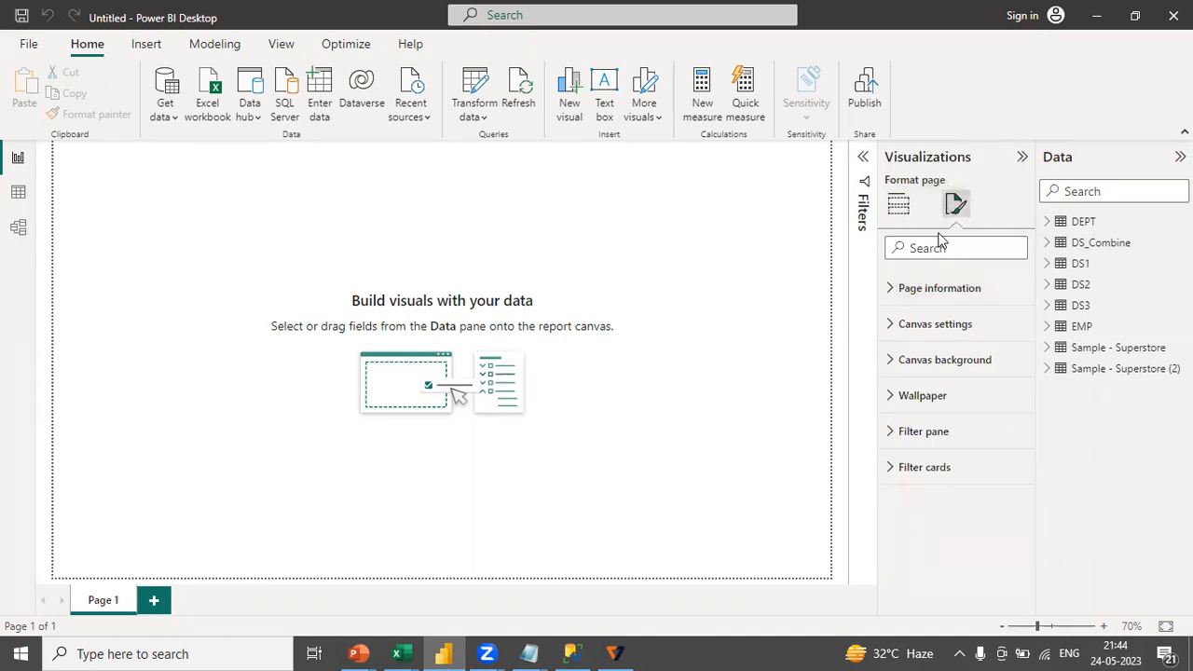
{"action": "left_click", "coordinate": [893, 299]}
{"action": "left_click", "coordinate": [930, 348]}
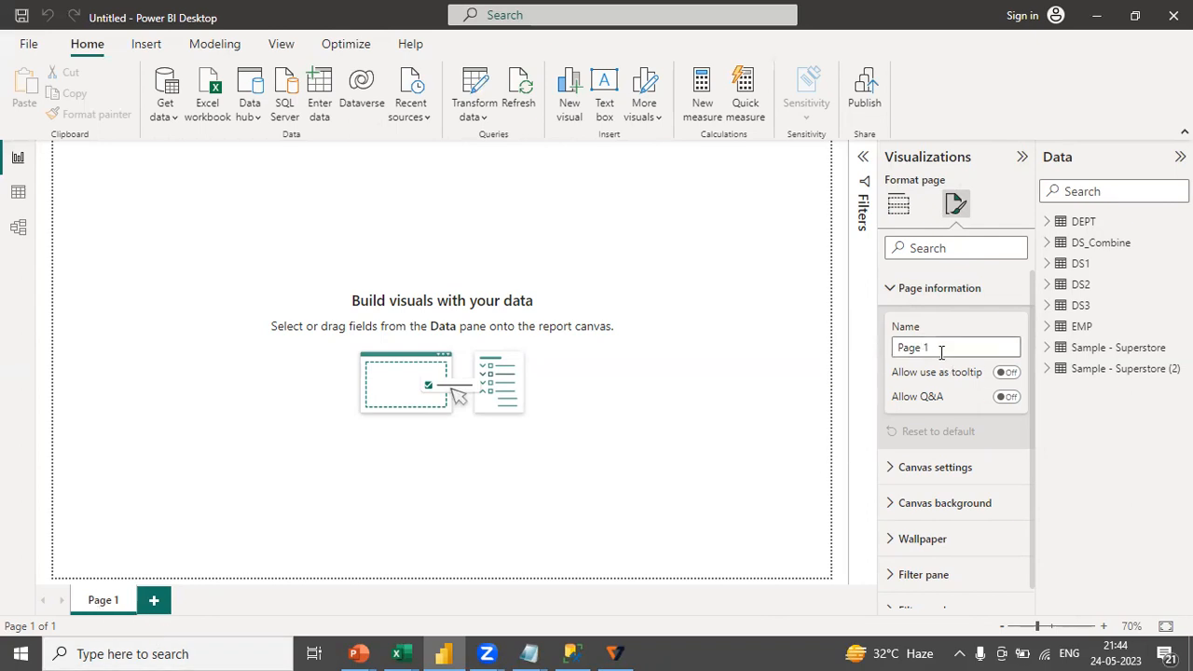
{"action": "key", "text": "BackSpace"}
{"action": "key", "text": "BackSpace"}
{"action": "key", "text": "BackSpace"}
{"action": "key", "text": "BackSpace"}
{"action": "key", "text": "BackSpace"}
{"action": "key", "text": "BackSpace"}
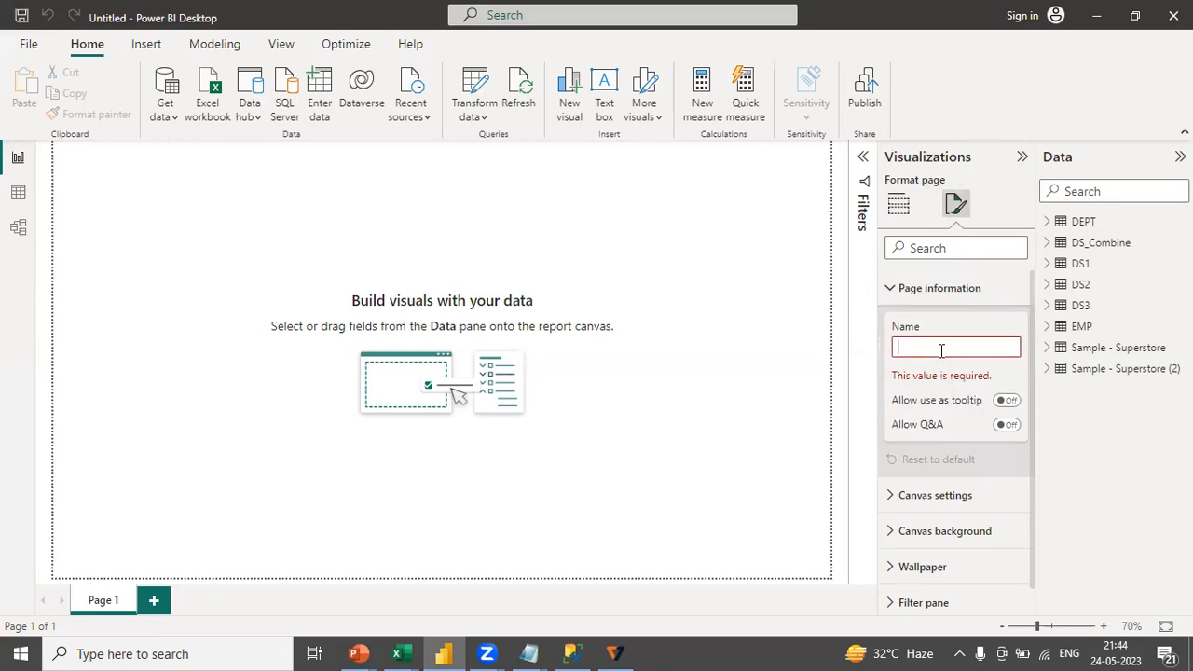
{"action": "type", "text": "Sales"}
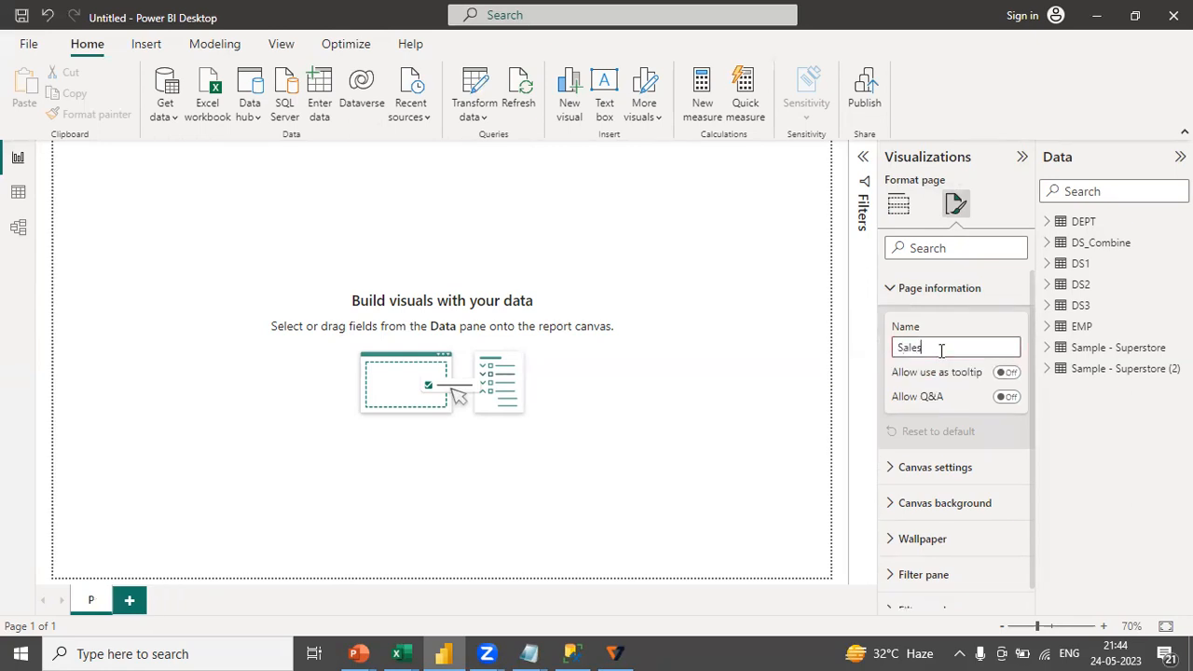
{"action": "key", "text": "Return"}
{"action": "left_click", "coordinate": [685, 496]}
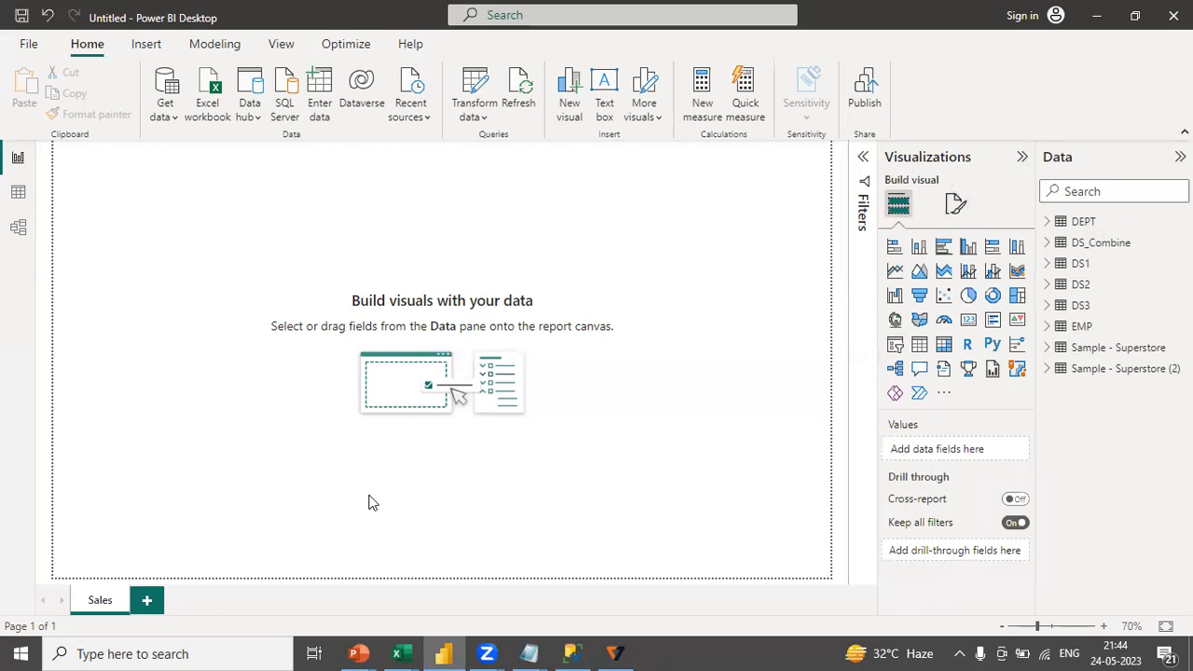
{"action": "double_click", "coordinate": [107, 602]}
{"action": "type", "text": "Sales"}
{"action": "left_click", "coordinate": [267, 511]}
Set the Sales page's canvas type to Custom.
{"action": "left_click", "coordinate": [955, 203]}
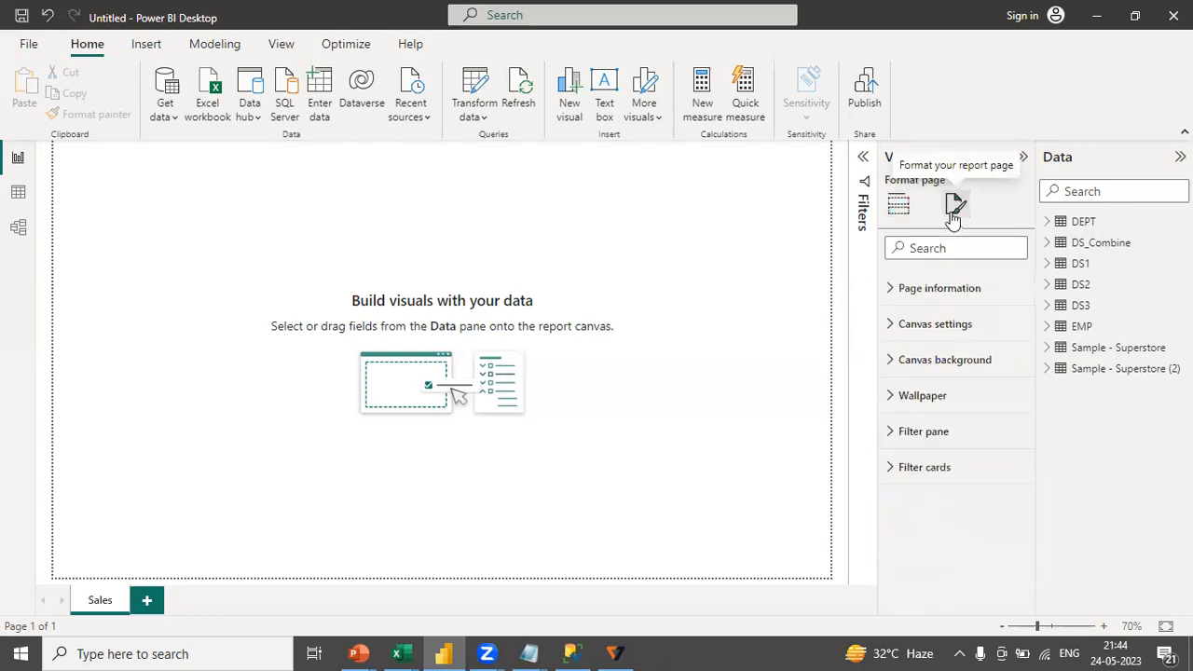
{"action": "left_click", "coordinate": [896, 298]}
{"action": "left_click", "coordinate": [896, 300]}
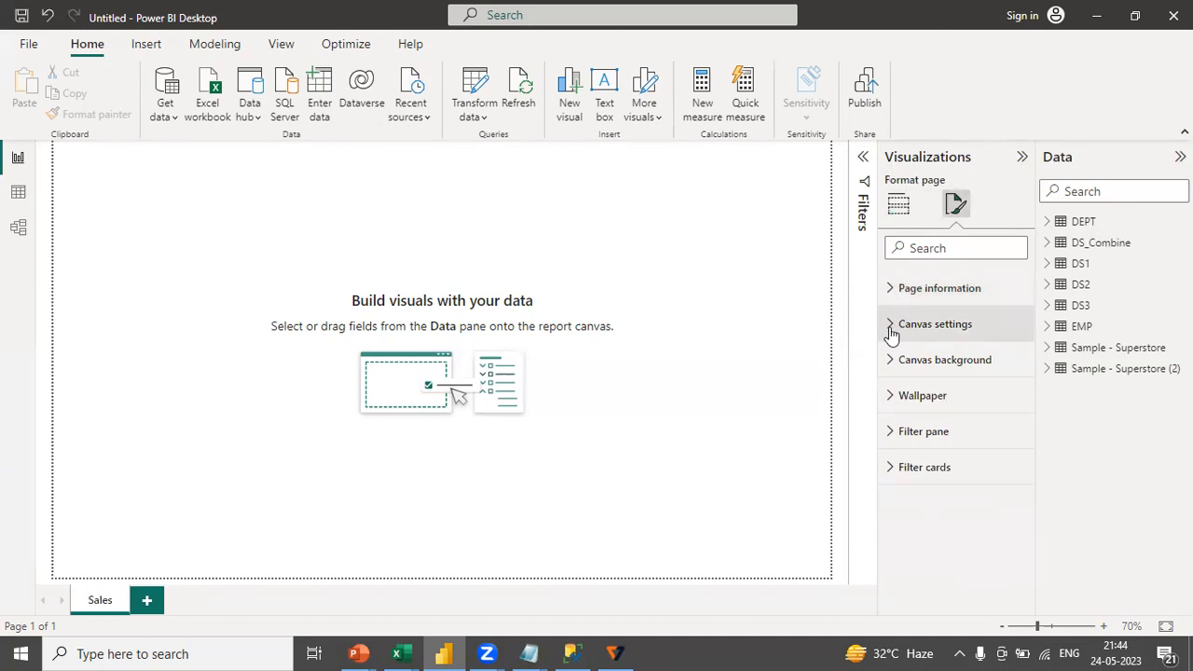
{"action": "left_click", "coordinate": [892, 326]}
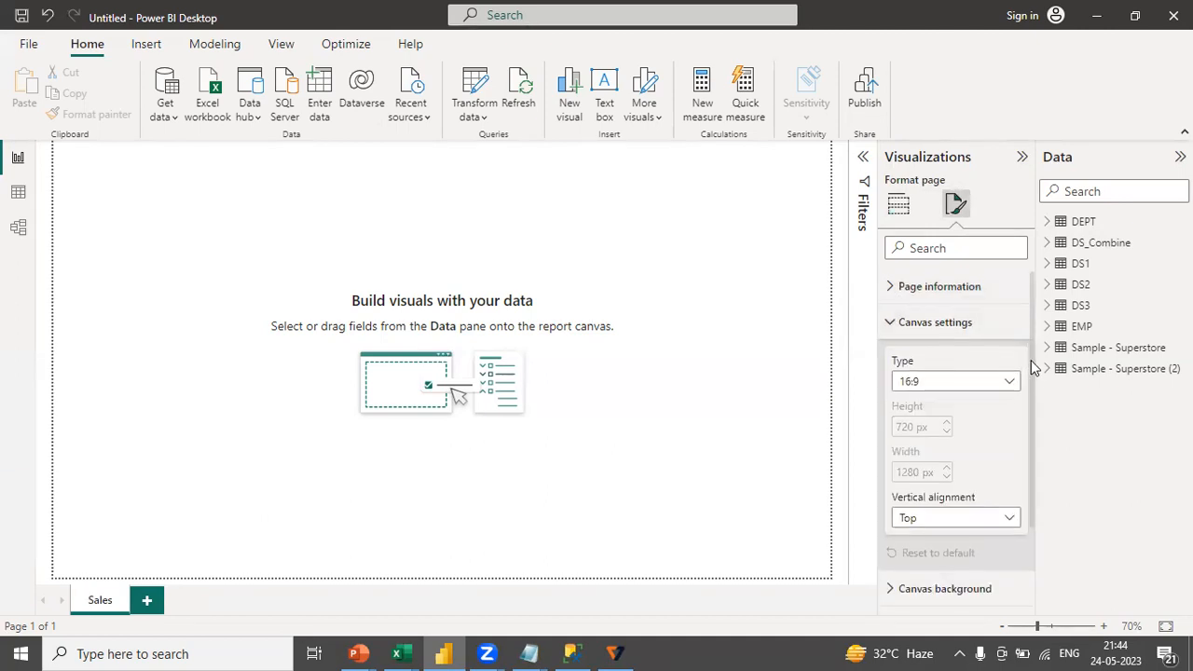
{"action": "left_click_drag", "start_coordinate": [1031, 360], "coordinate": [1033, 381]}
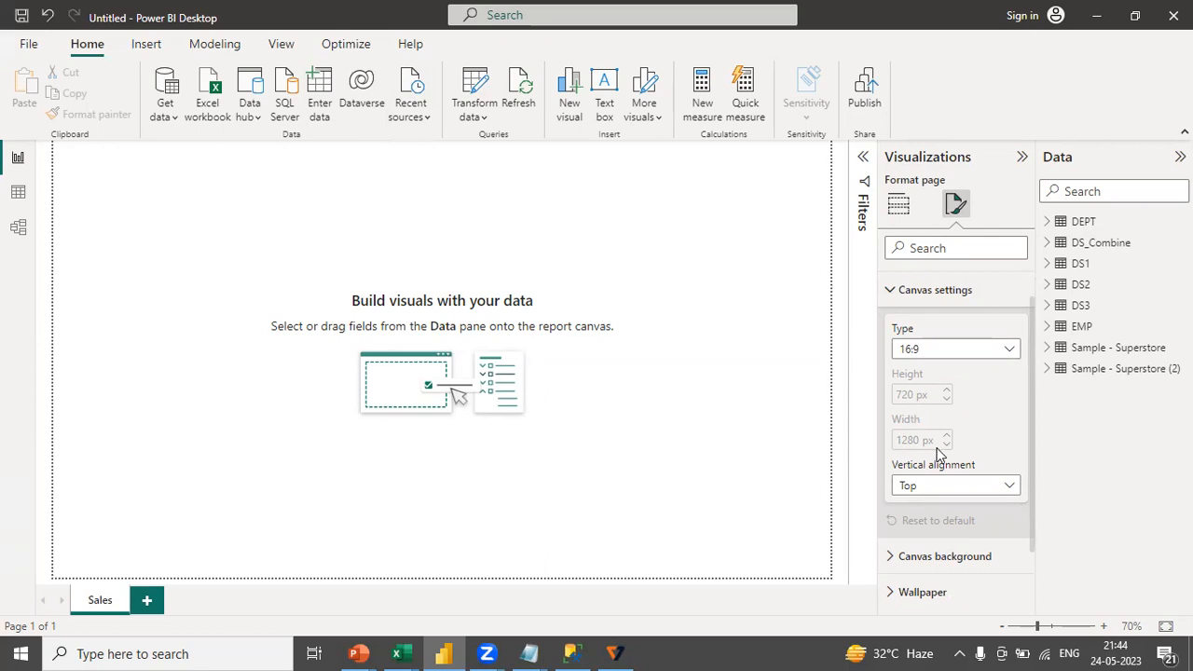
{"action": "left_click", "coordinate": [923, 351]}
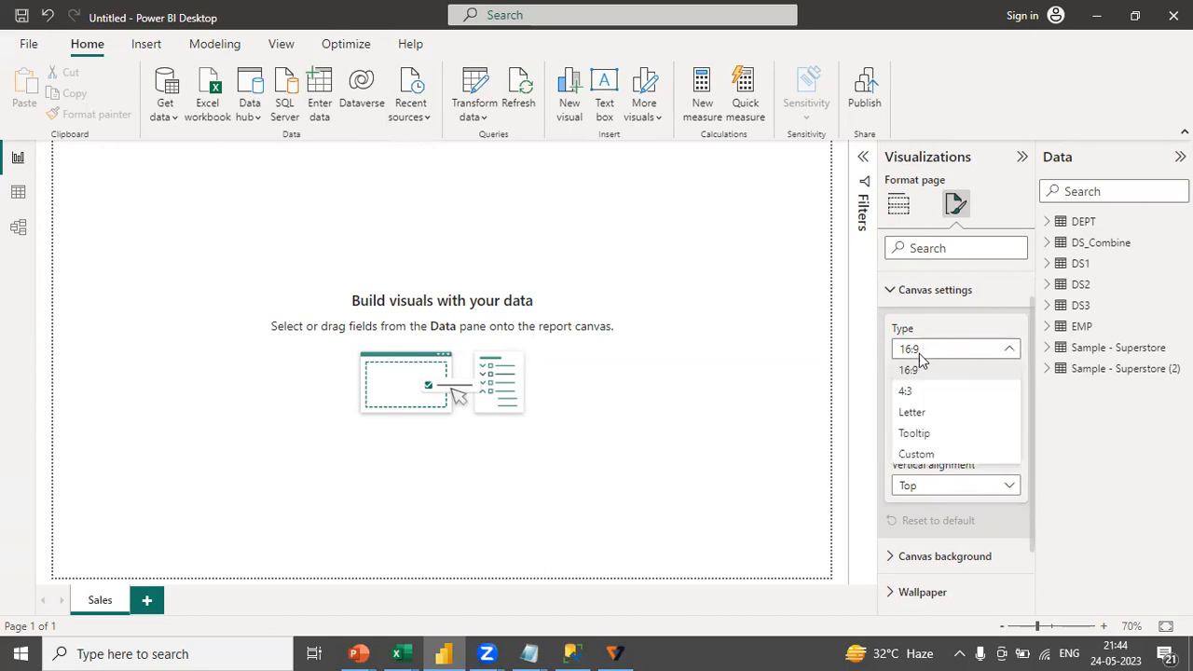
{"action": "left_click", "coordinate": [933, 455]}
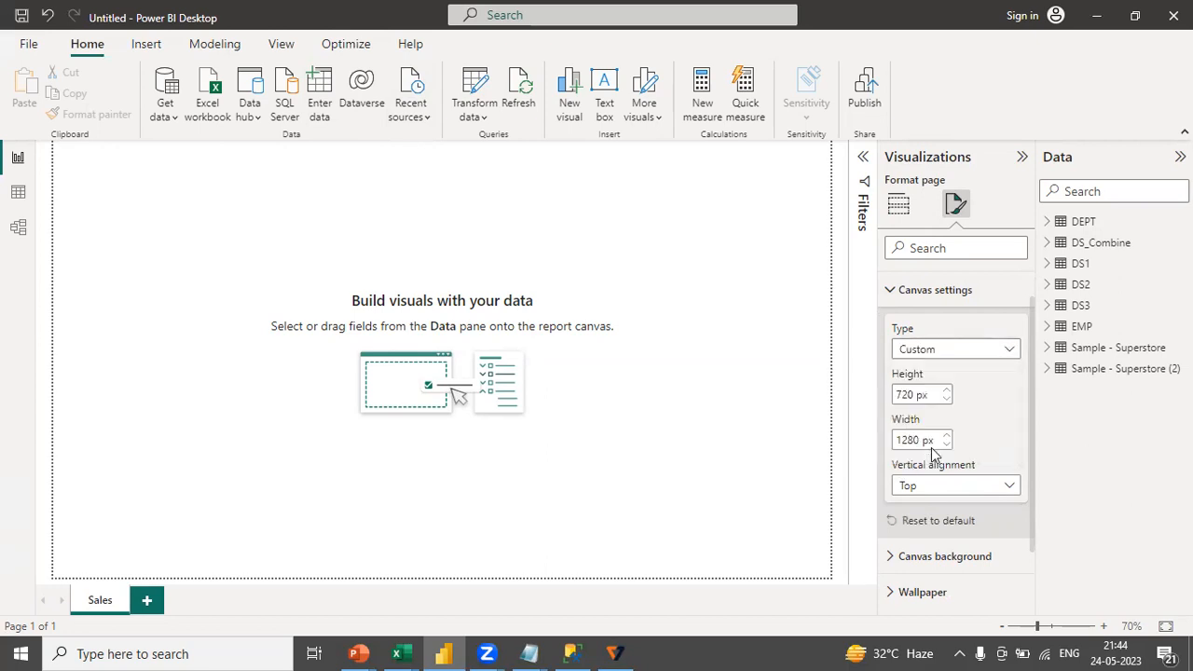
Try a taller custom canvas height on the Sales page and restore it to 720 px.
{"action": "left_click_drag", "start_coordinate": [914, 394], "coordinate": [896, 395]}
{"action": "left_click", "coordinate": [903, 395]}
{"action": "key", "text": "BackSpace"}
{"action": "type", "text": "90"}
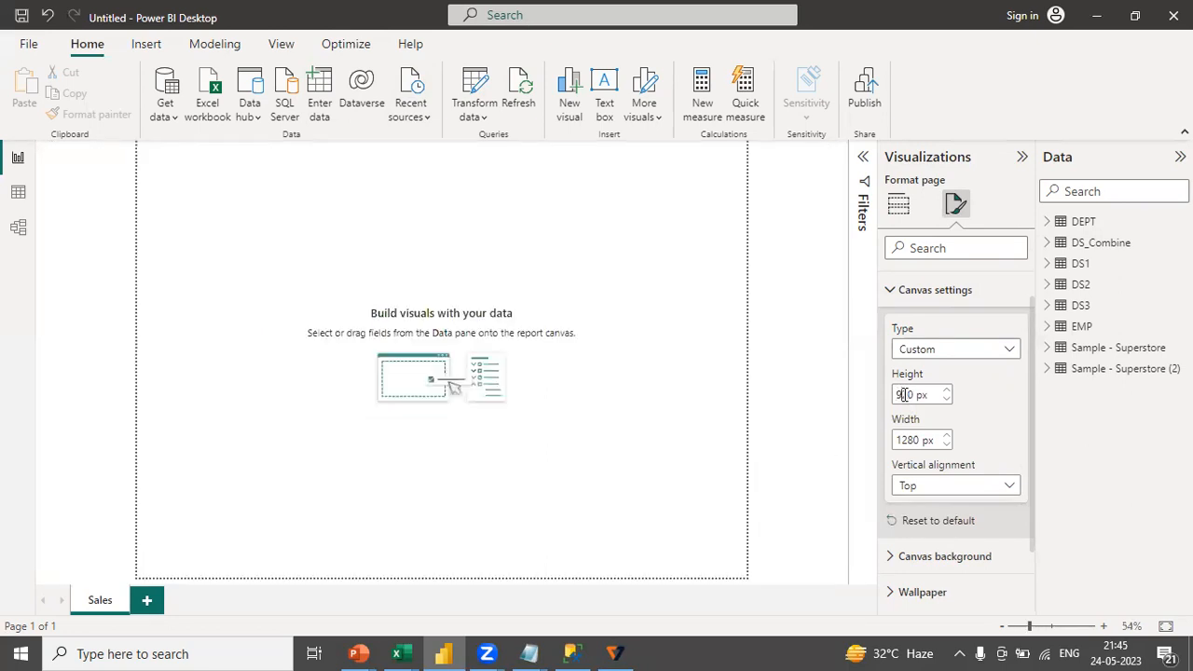
{"action": "key", "text": "BackSpace"}
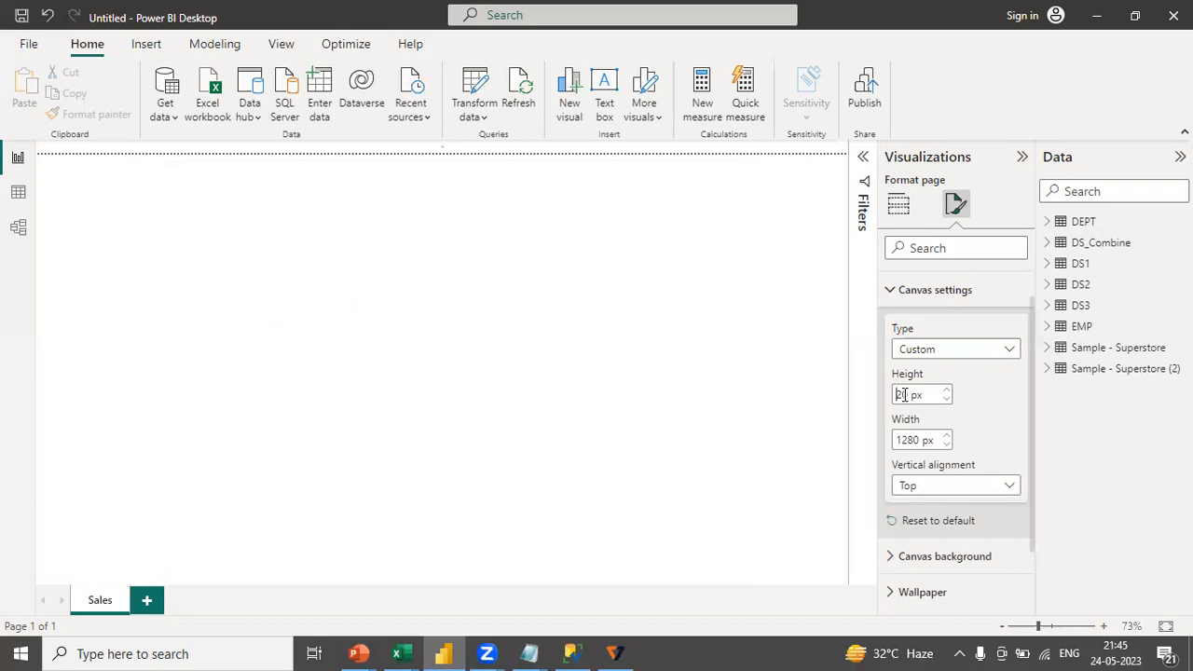
{"action": "type", "text": "7"}
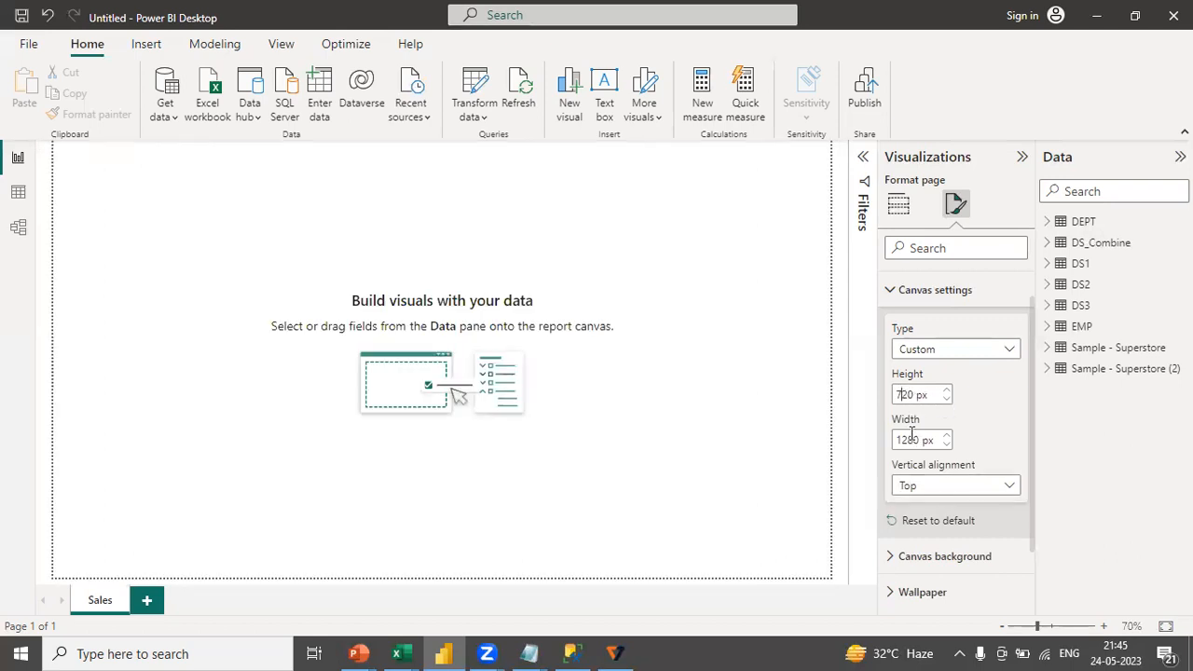
Try a wider custom canvas width on the Sales page and restore it to 1280 px.
{"action": "double_click", "coordinate": [911, 438]}
{"action": "left_click", "coordinate": [911, 438]}
{"action": "key", "text": "BackSpace"}
{"action": "type", "text": "50"}
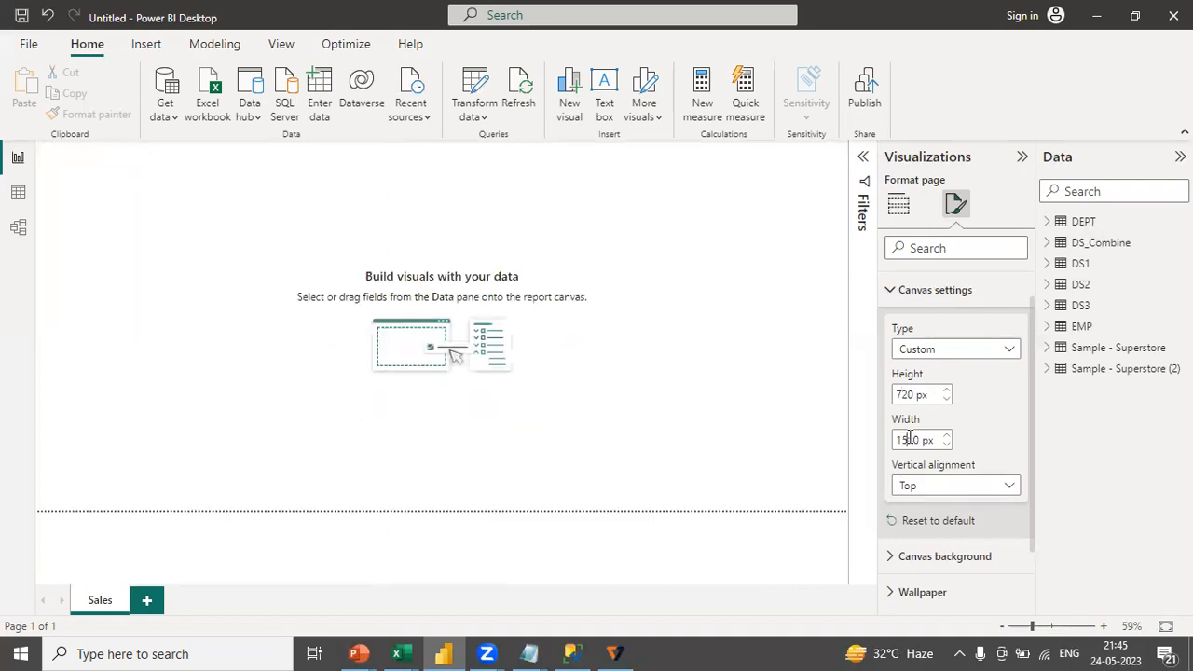
{"action": "key", "text": "BackSpace"}
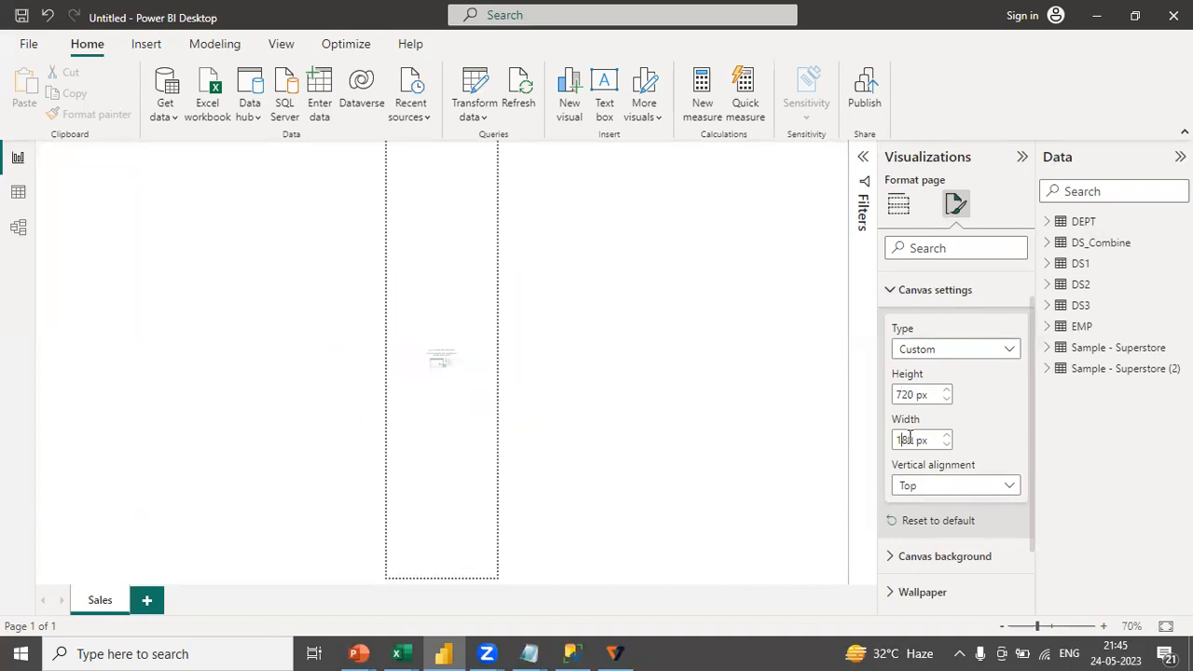
{"action": "type", "text": "2"}
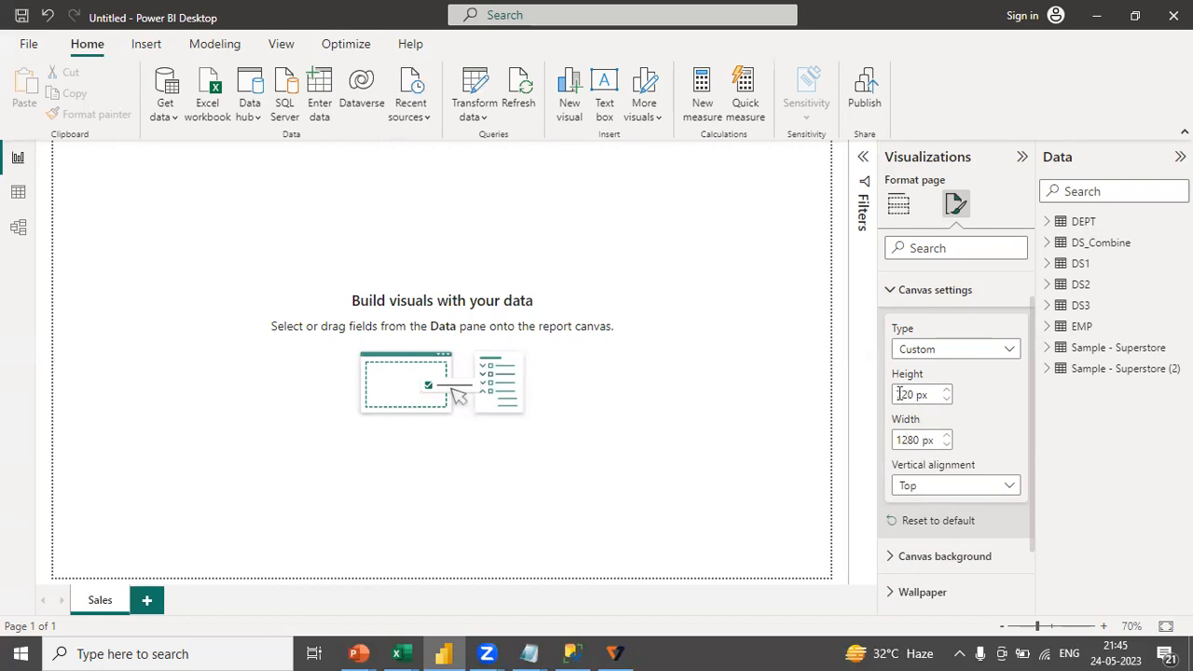
Set the Sales page's canvas type to 16:9 and collapse the canvas settings.
{"action": "left_click", "coordinate": [960, 354]}
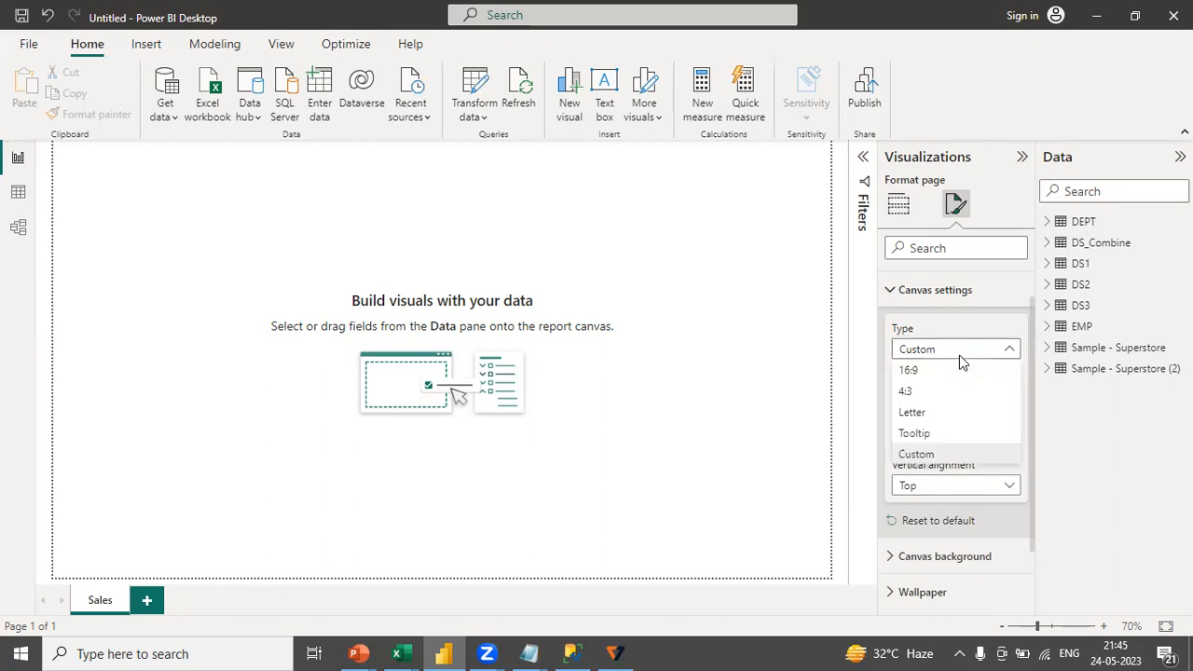
{"action": "left_click", "coordinate": [911, 371]}
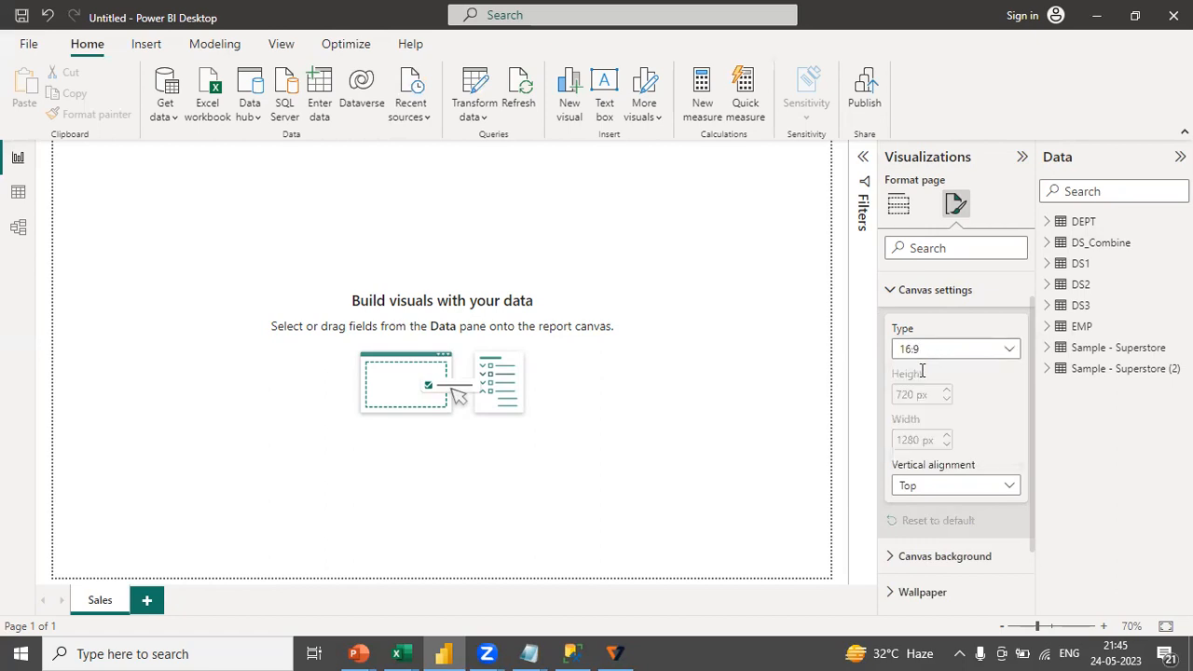
{"action": "left_click", "coordinate": [890, 292]}
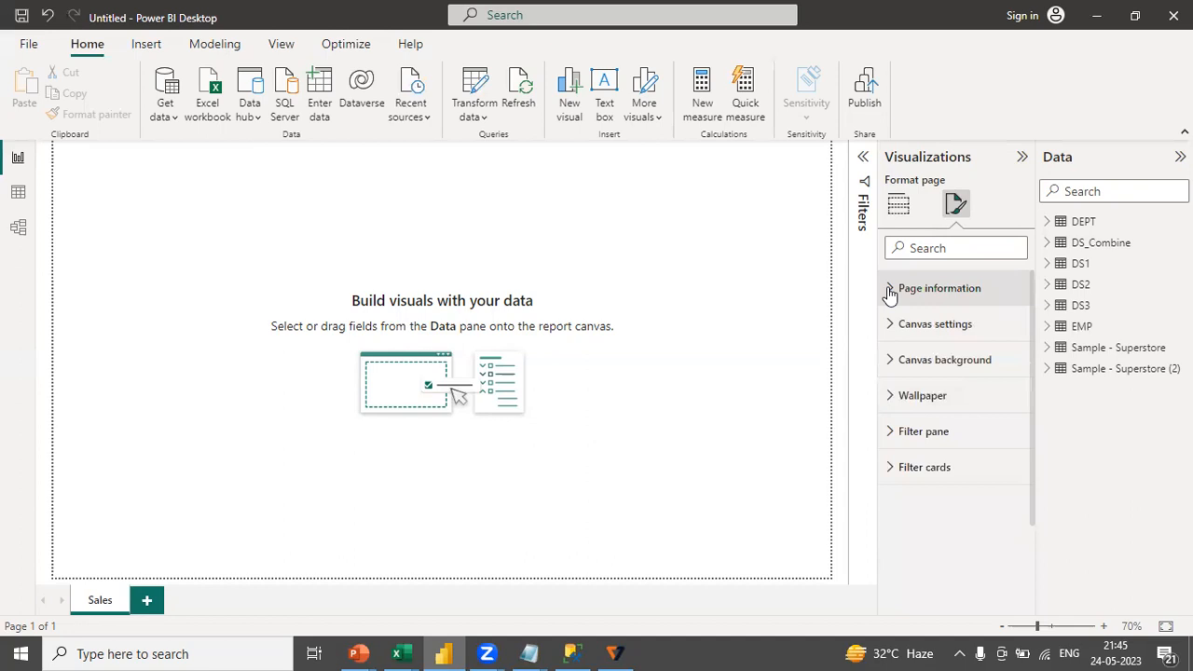
Set the canvas background color to blue with 0% transparency.
{"action": "left_click", "coordinate": [892, 370]}
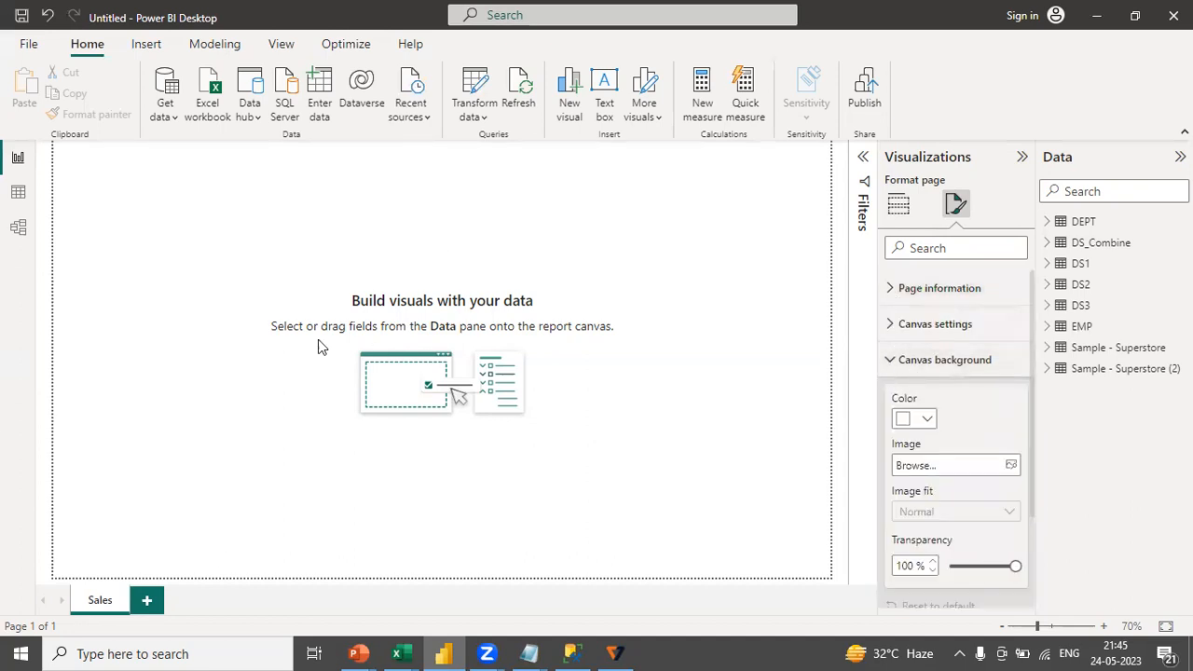
{"action": "left_click", "coordinate": [929, 424]}
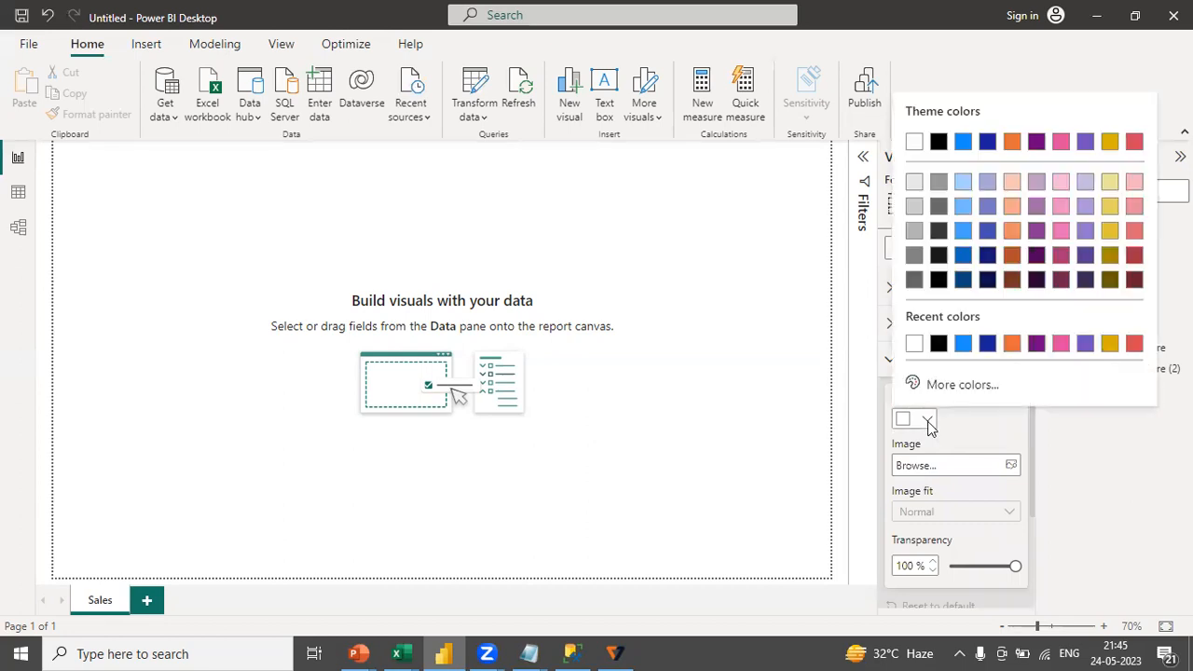
{"action": "left_click", "coordinate": [963, 345]}
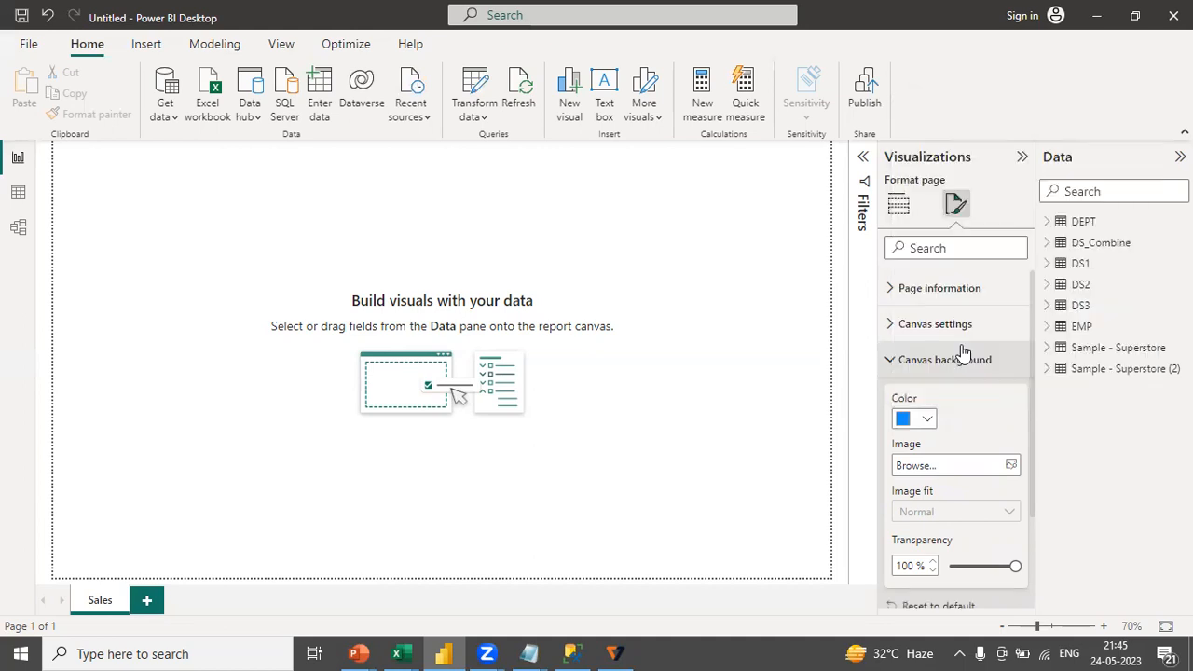
{"action": "left_click_drag", "start_coordinate": [1014, 571], "coordinate": [921, 571]}
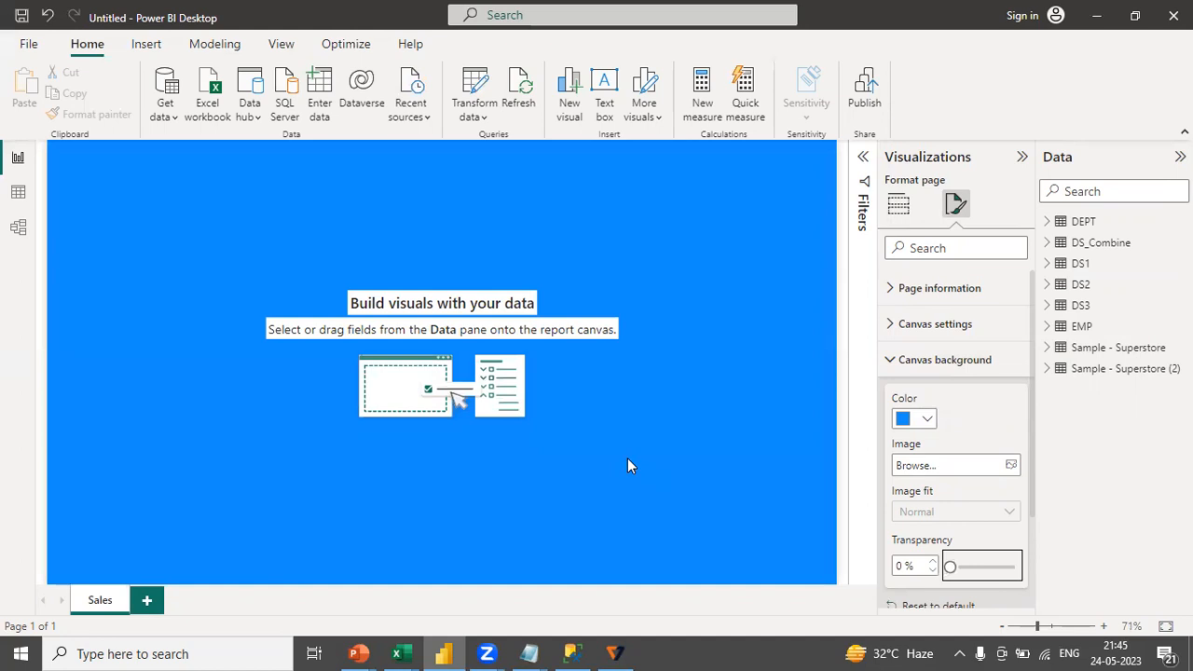
Try gold as the canvas background color and replace it with a light orange theme shade.
{"action": "left_click", "coordinate": [921, 422]}
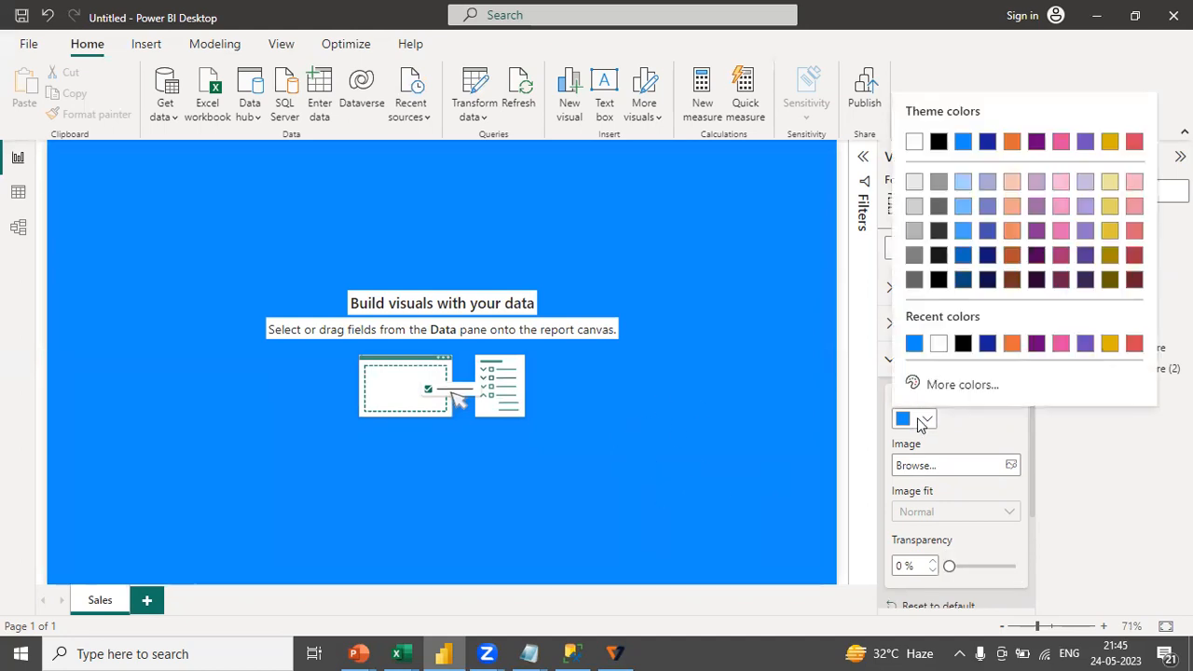
{"action": "left_click", "coordinate": [1109, 344]}
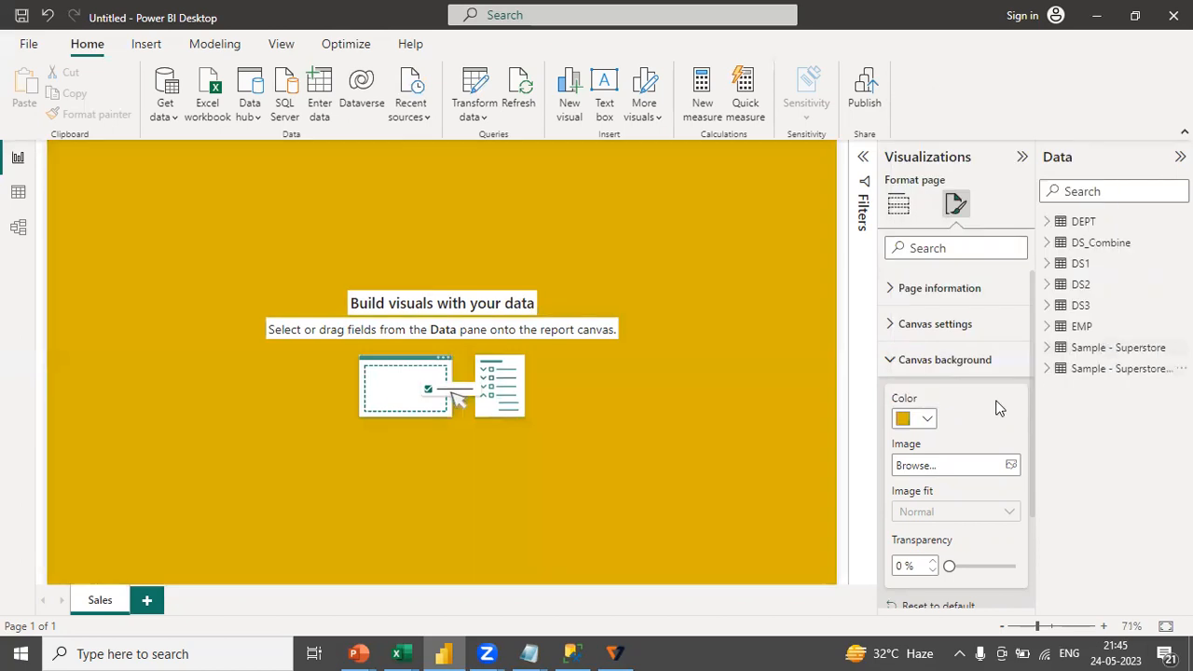
{"action": "left_click", "coordinate": [926, 424]}
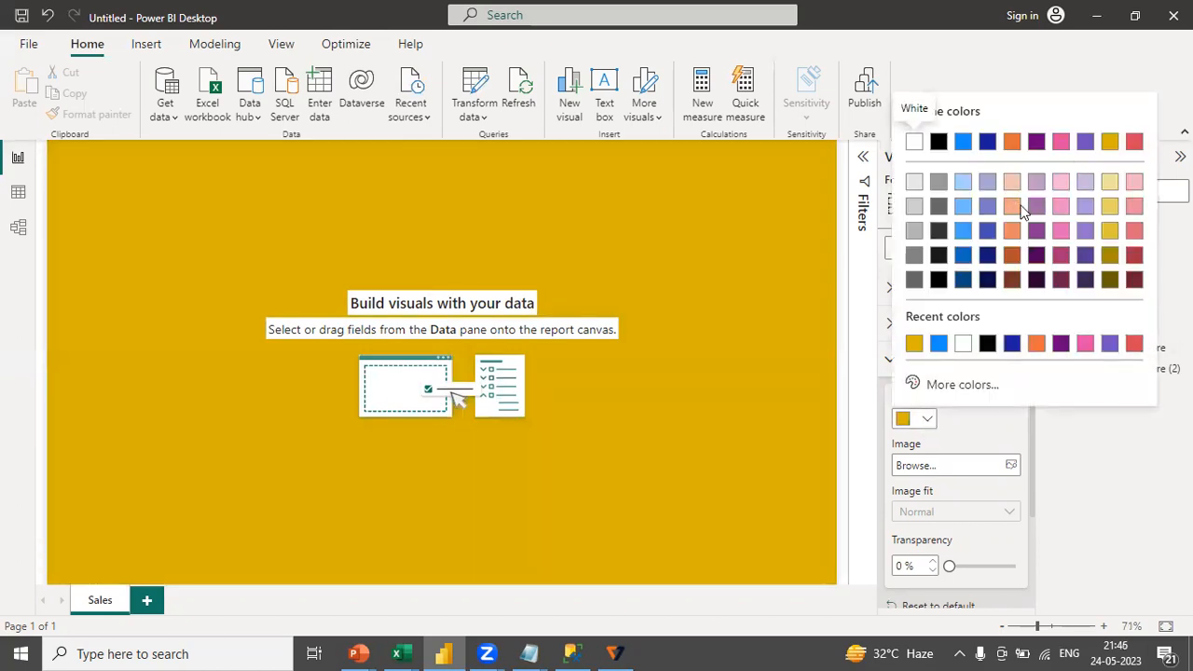
{"action": "left_click", "coordinate": [1016, 207]}
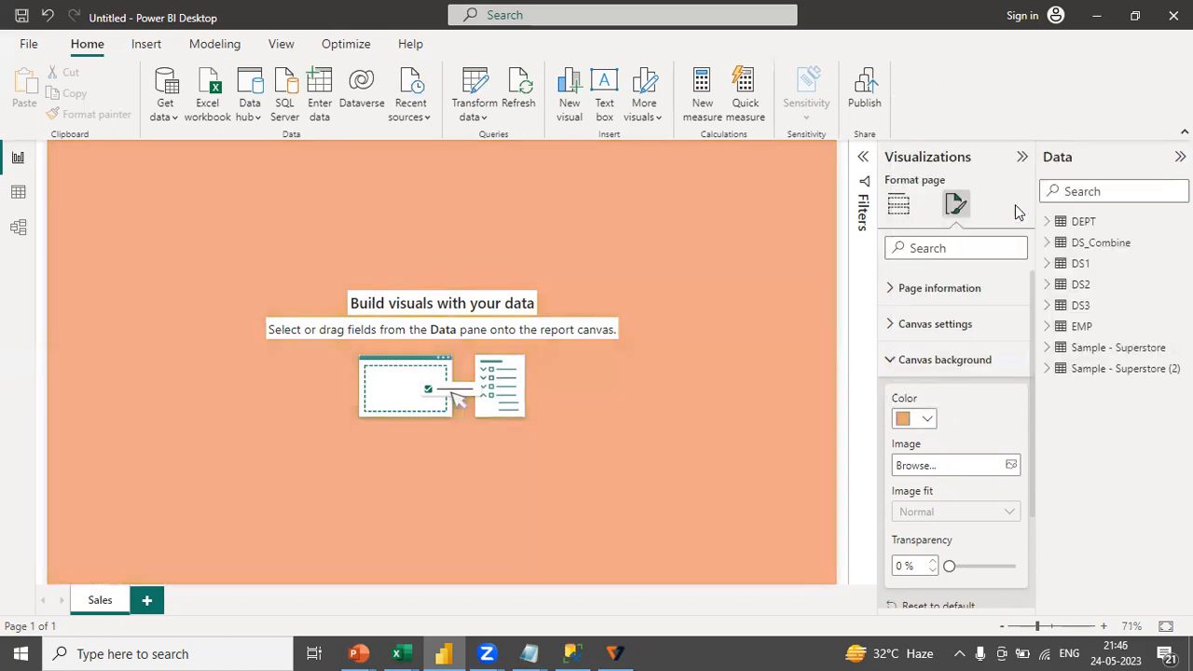
Examine the hex and RGB code fields in the canvas background's custom color picker.
{"action": "left_click", "coordinate": [927, 426]}
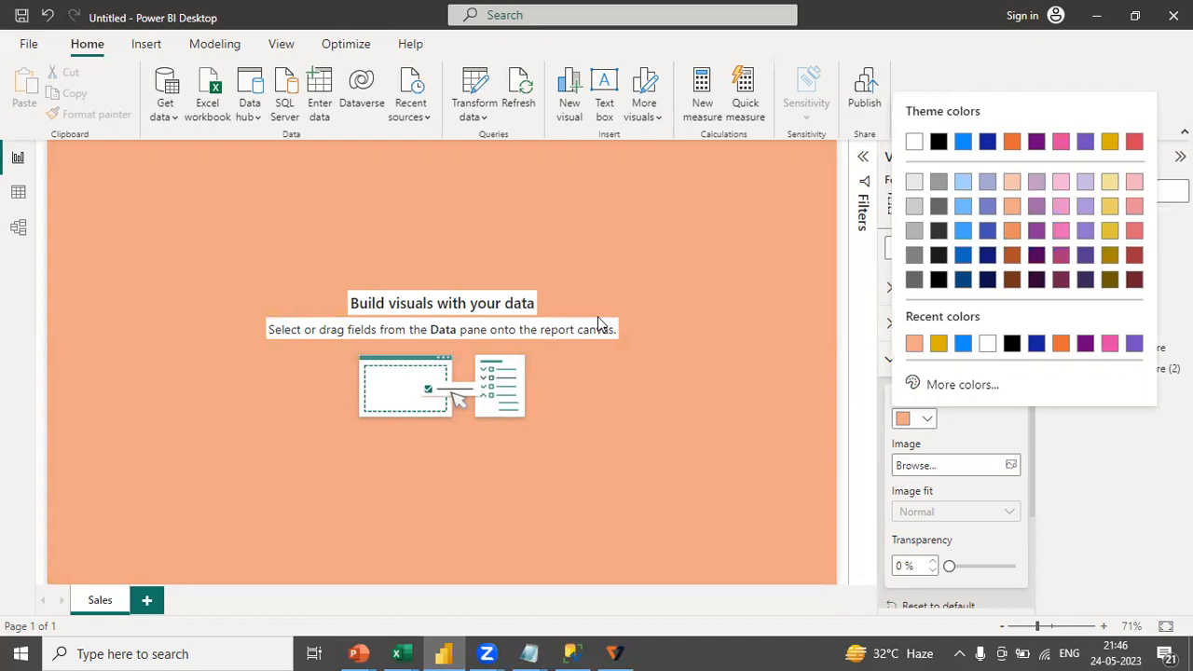
{"action": "left_click", "coordinate": [933, 386]}
{"action": "key", "text": "End"}
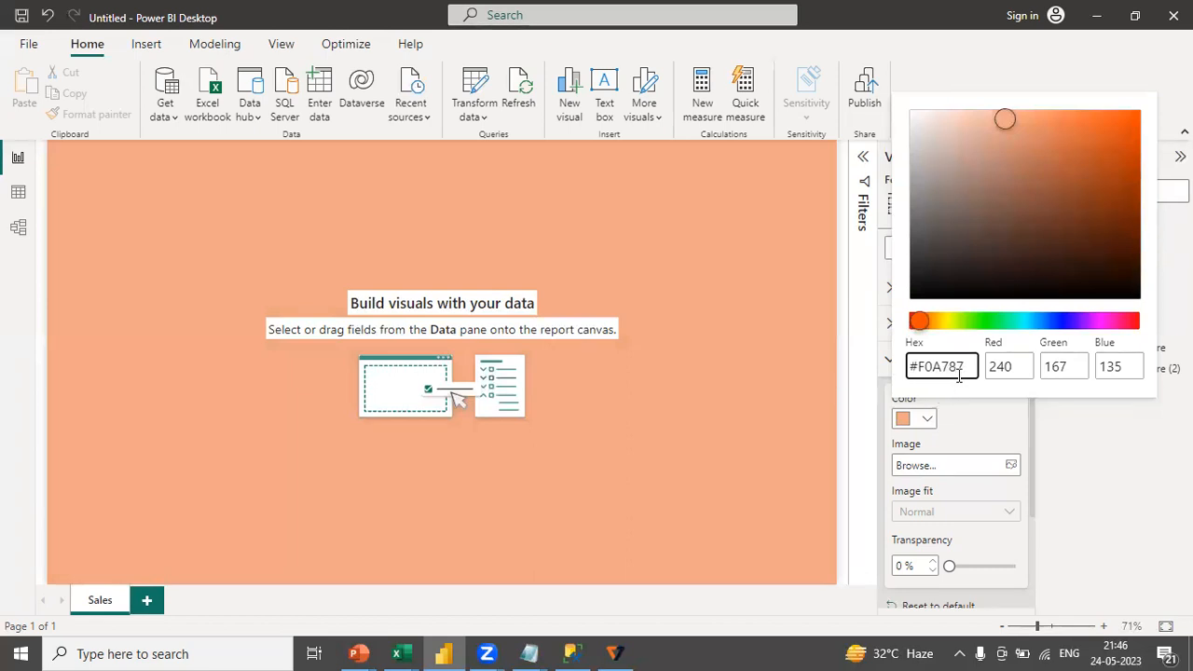
{"action": "left_click_drag", "start_coordinate": [965, 367], "coordinate": [902, 371]}
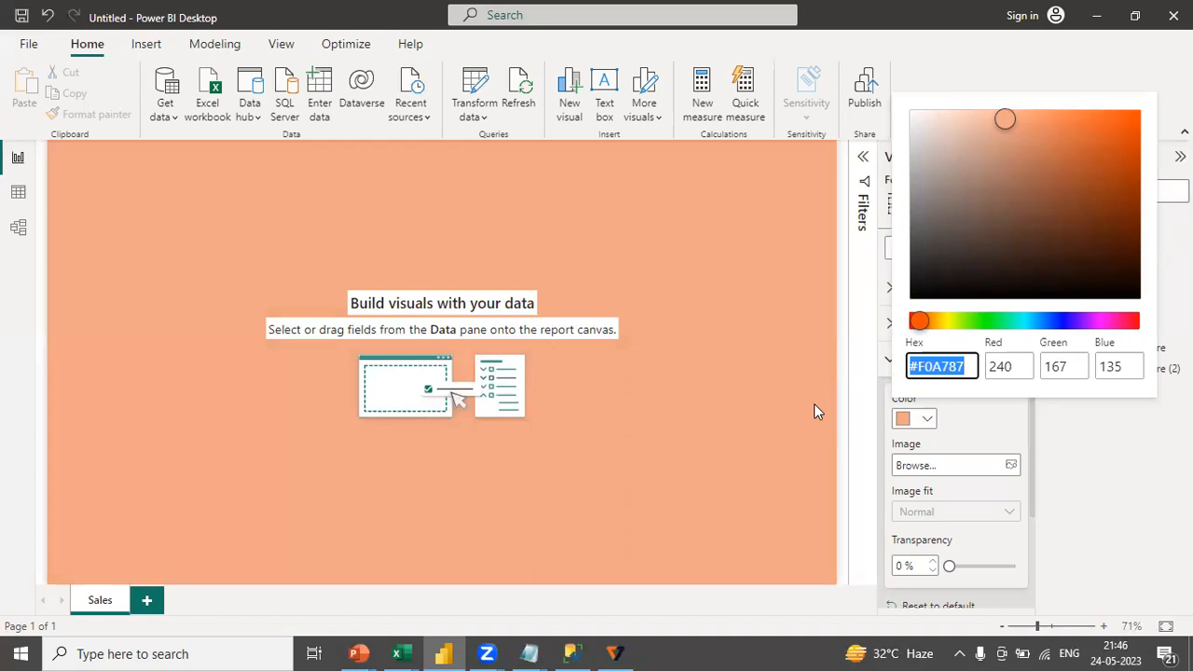
{"action": "left_click", "coordinate": [1001, 414]}
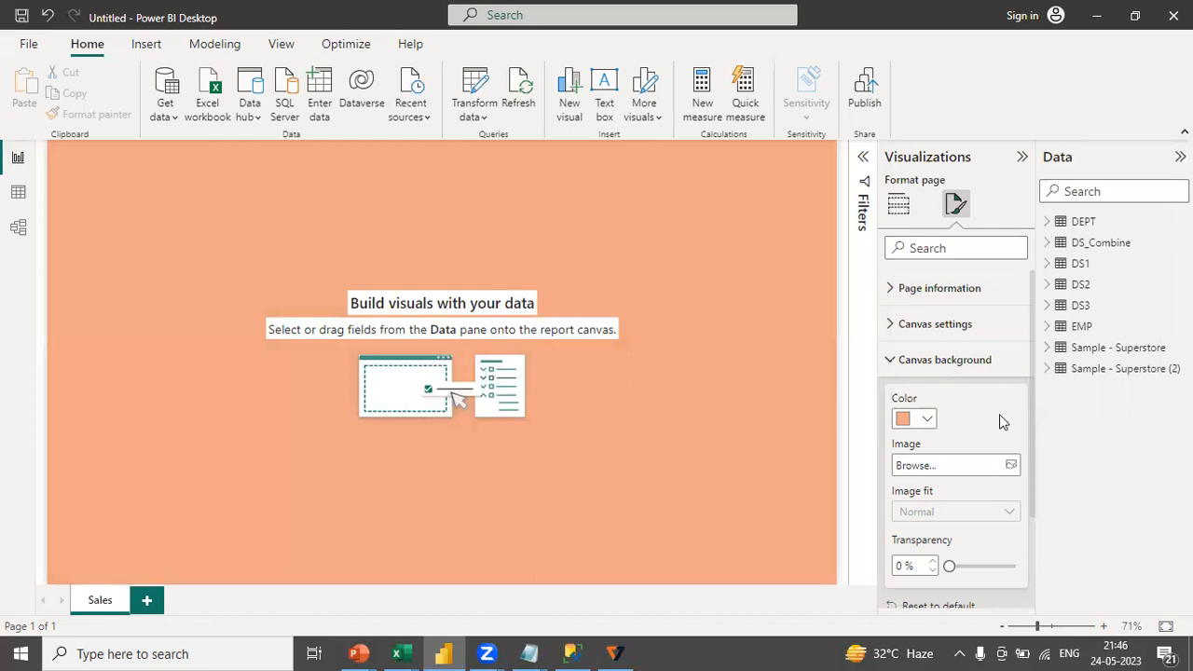
{"action": "left_click", "coordinate": [929, 422]}
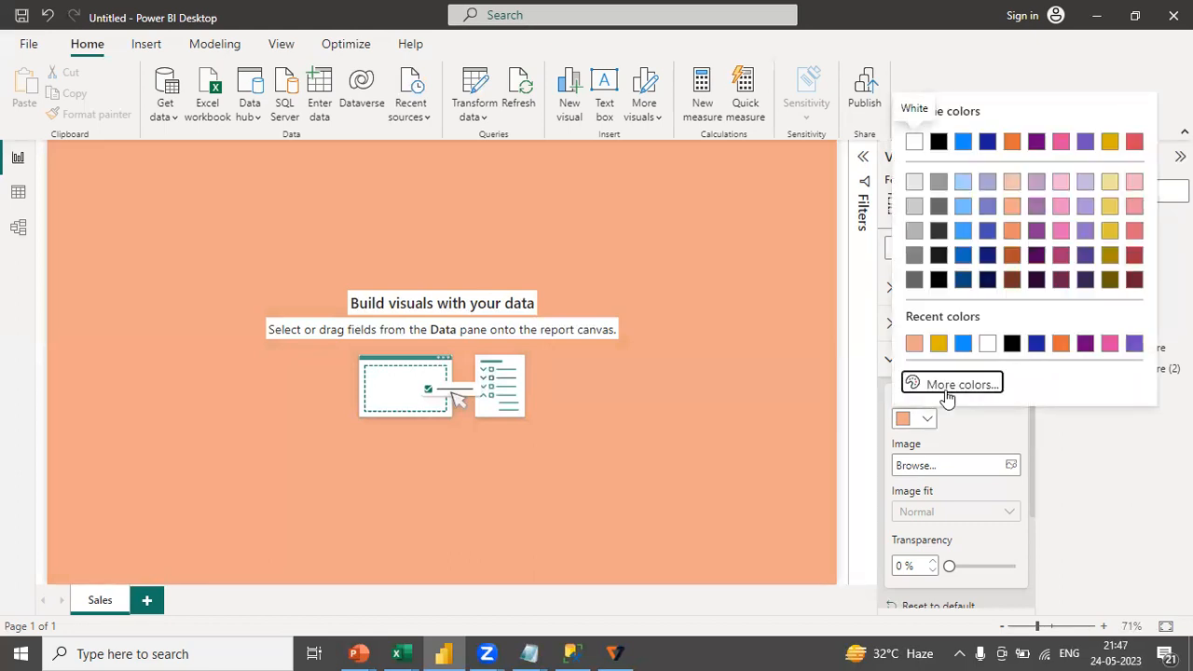
{"action": "left_click", "coordinate": [943, 386]}
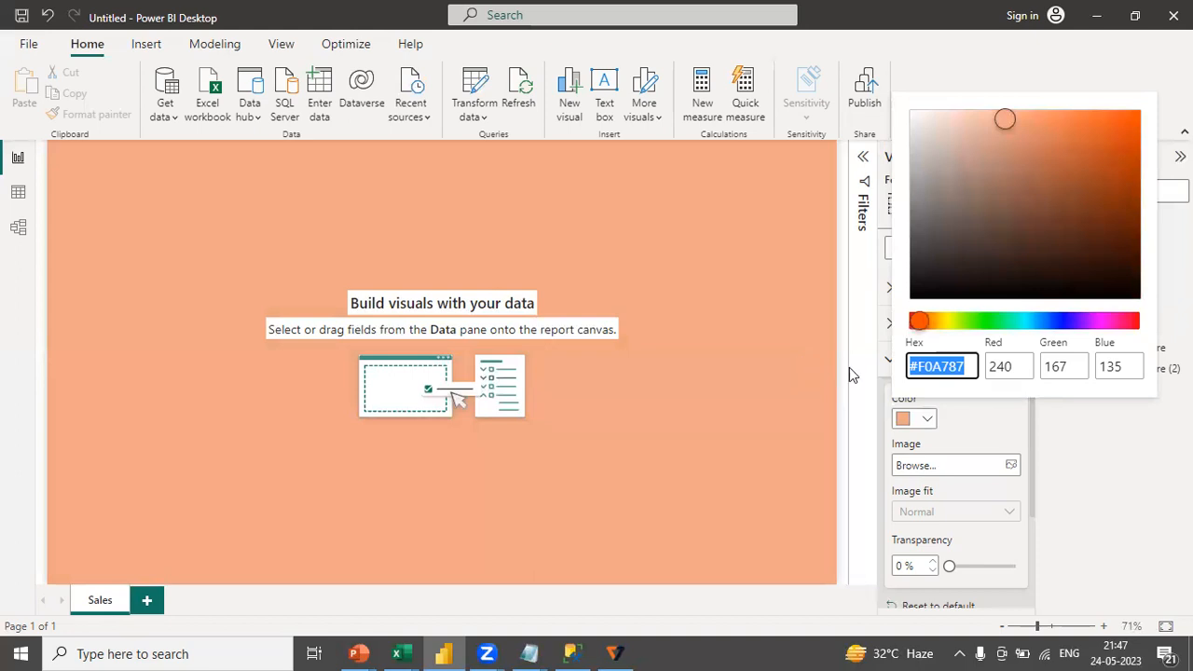
{"action": "left_click", "coordinate": [981, 437]}
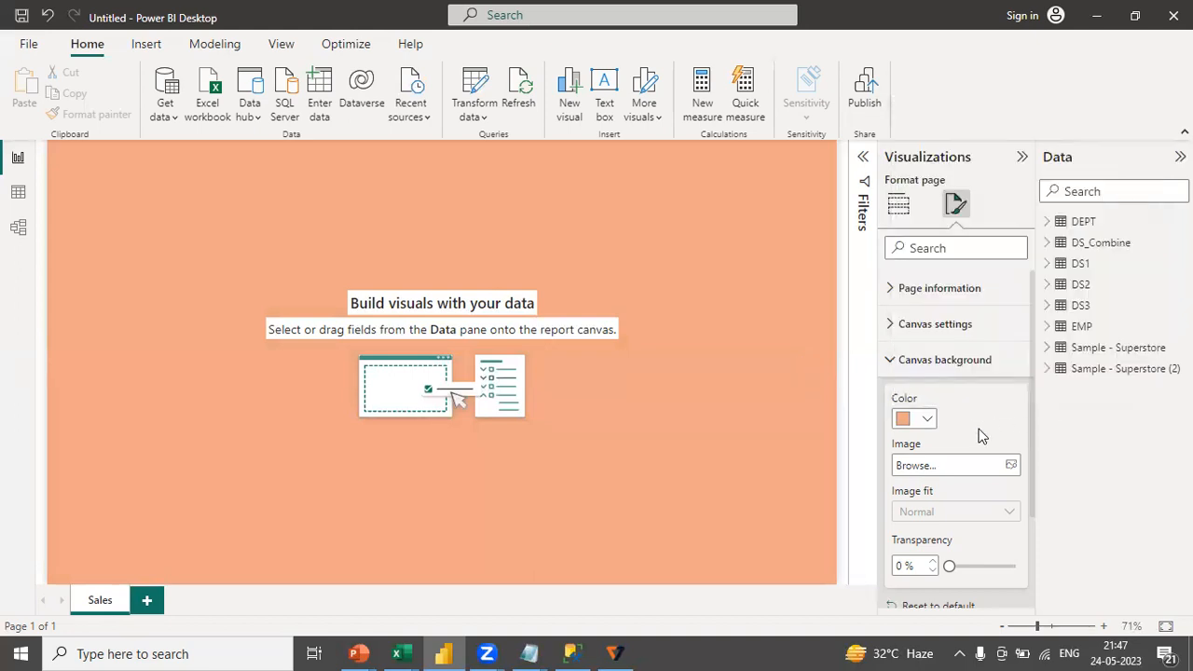
{"action": "left_click_drag", "start_coordinate": [1031, 421], "coordinate": [1031, 454]}
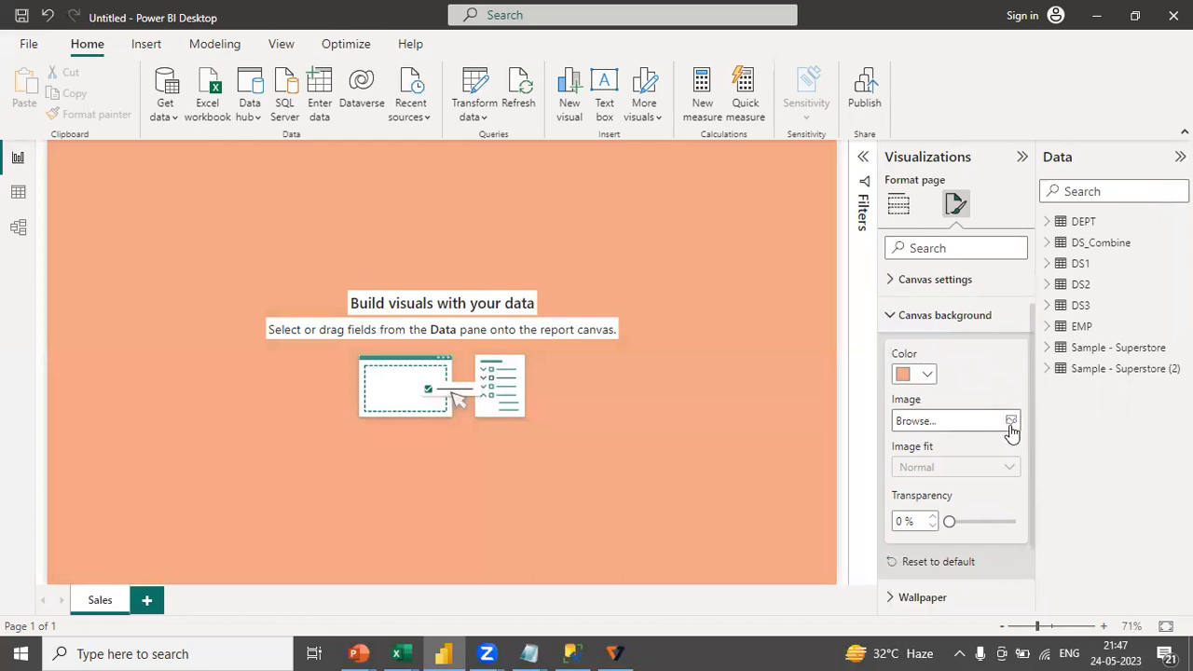
{"action": "left_click", "coordinate": [1011, 422]}
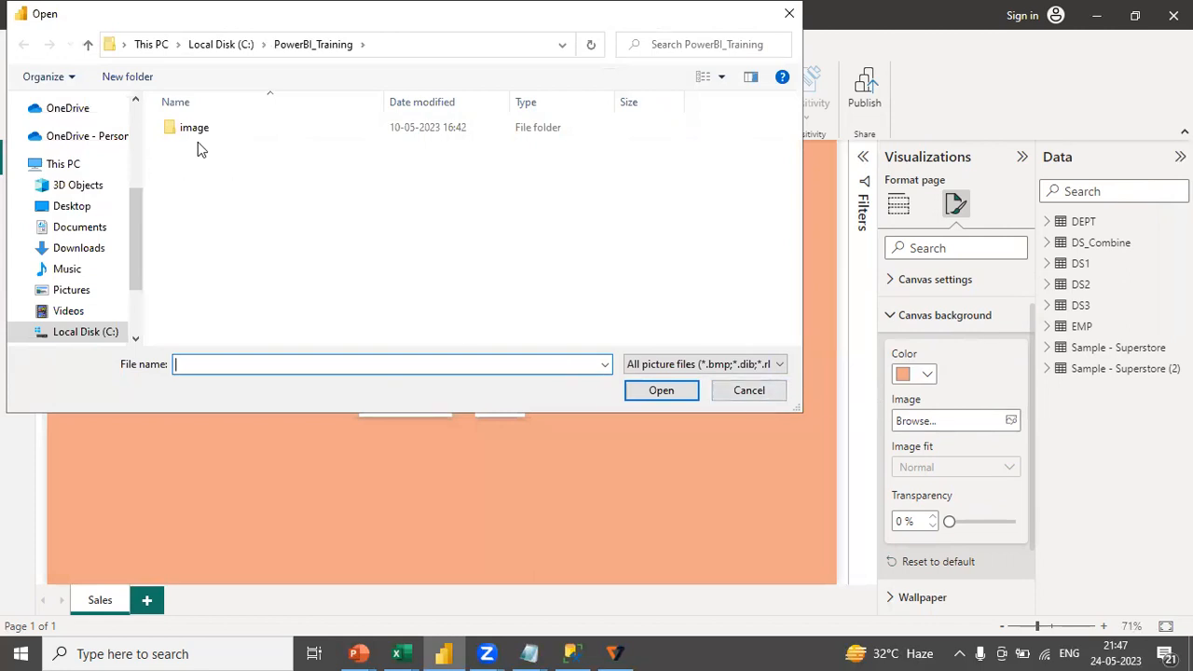
{"action": "left_click", "coordinate": [748, 391]}
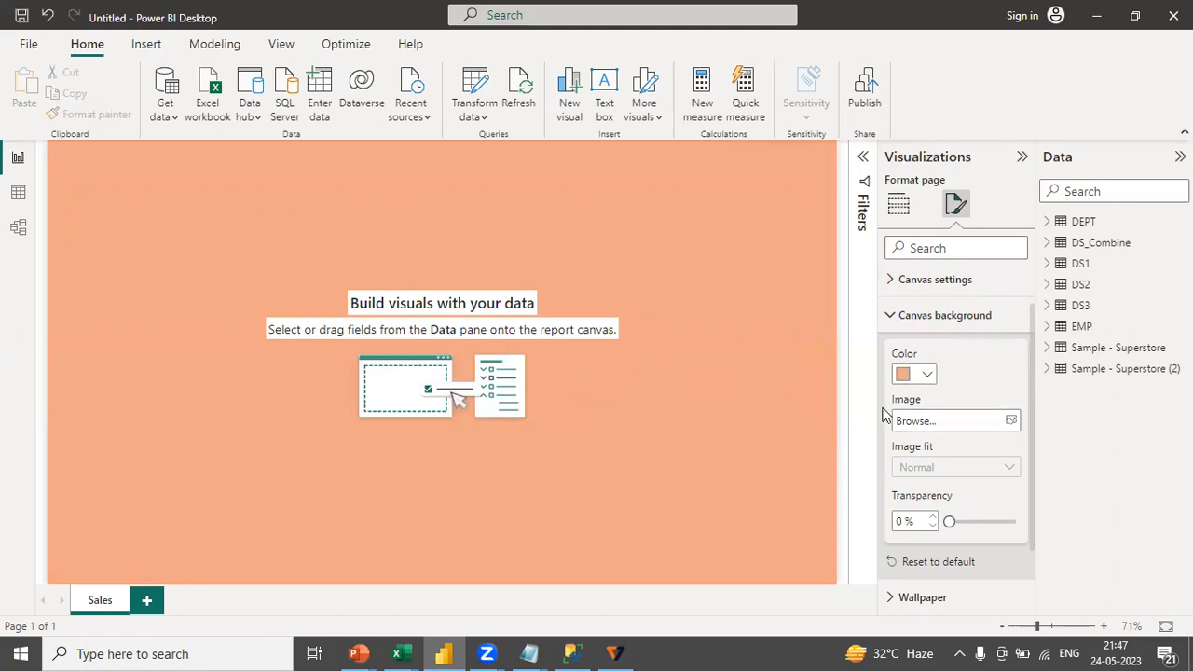
Set the canvas background to white with 100% transparency and collapse its settings.
{"action": "left_click", "coordinate": [928, 375]}
{"action": "left_click", "coordinate": [989, 299]}
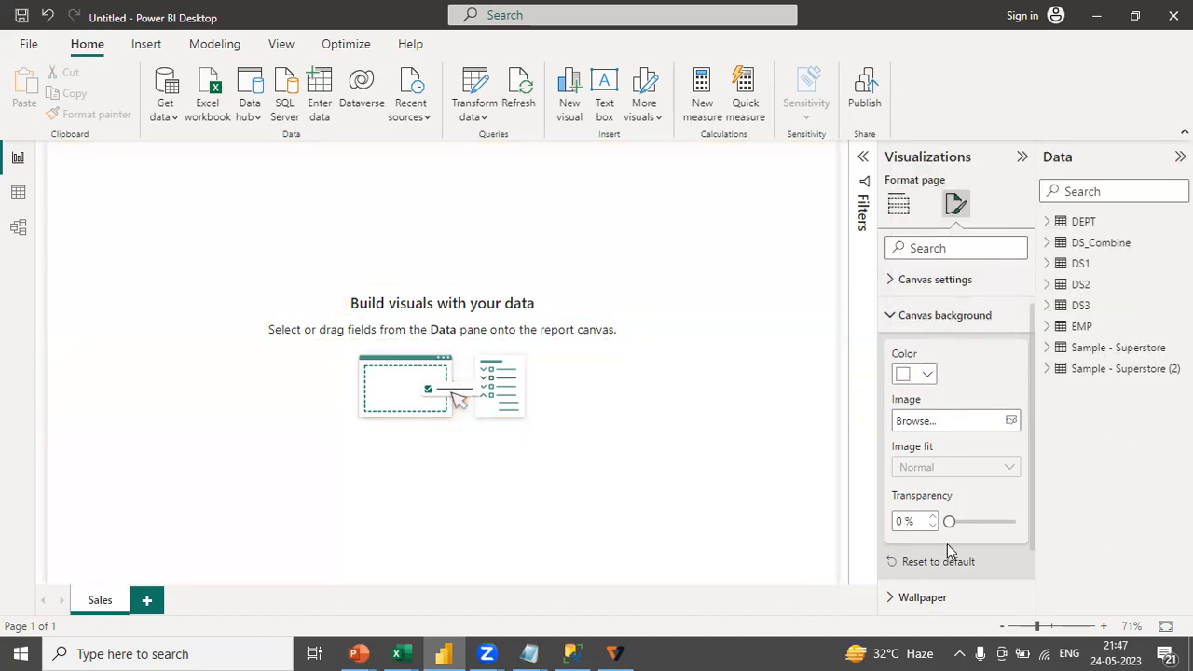
{"action": "left_click_drag", "start_coordinate": [949, 523], "coordinate": [1015, 522]}
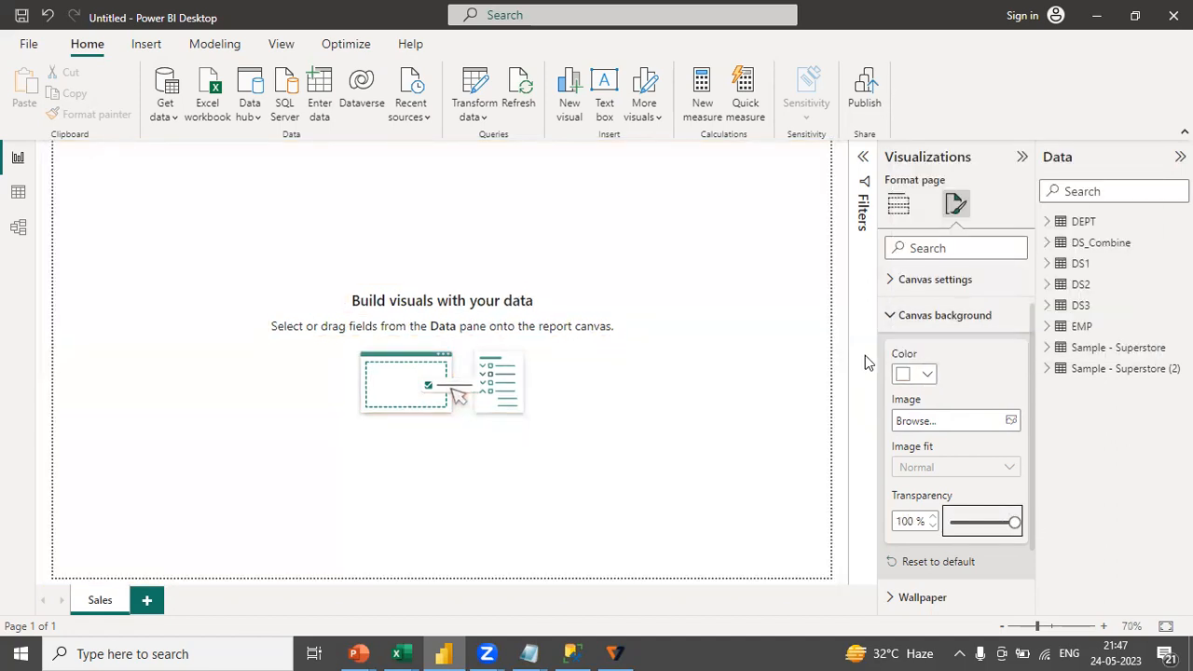
{"action": "left_click", "coordinate": [892, 320]}
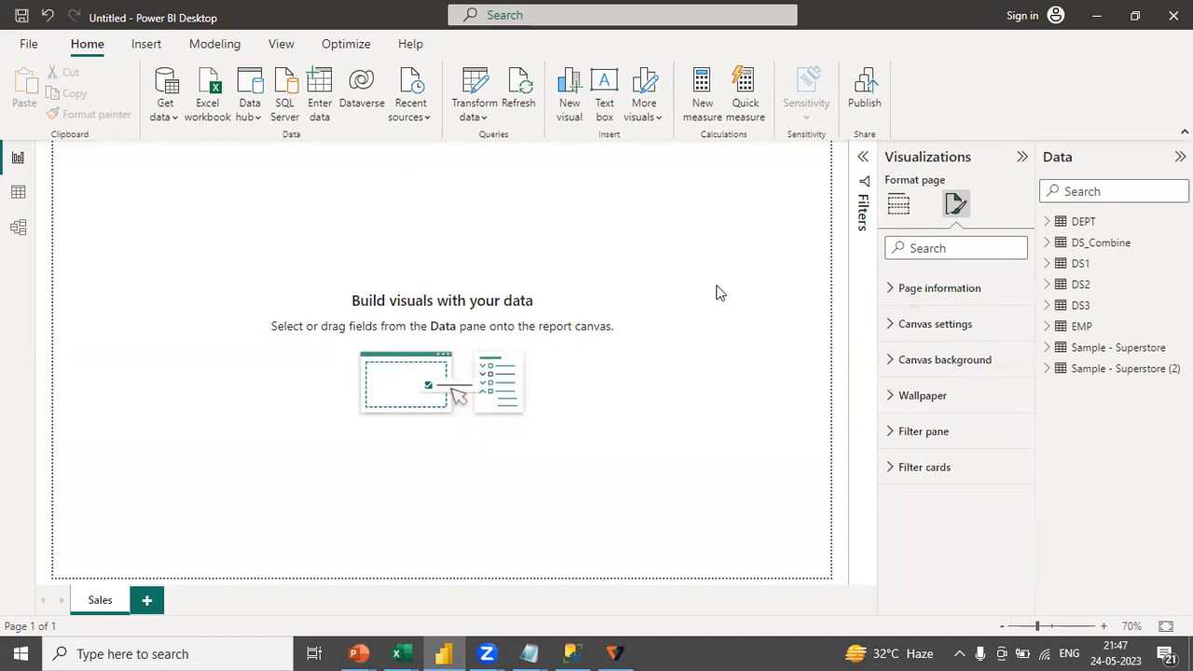
Add an empty Card visual to the Sales page and resize it to a small, wide rectangle near the canvas's upper-left corner.
{"action": "left_click", "coordinate": [899, 210]}
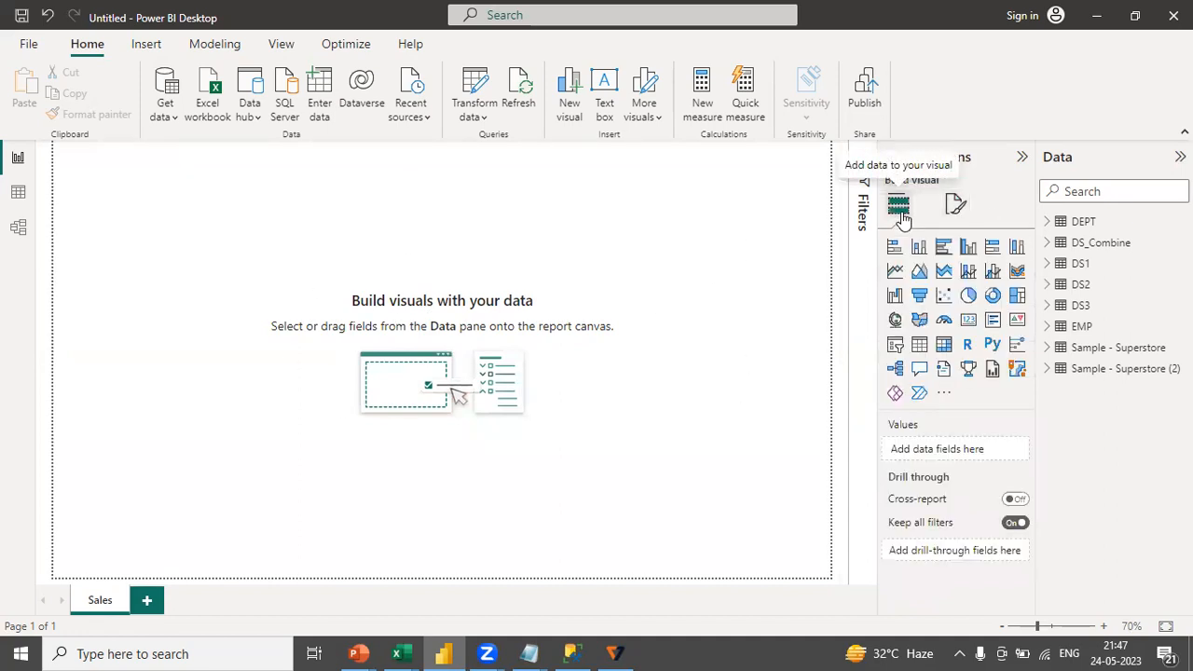
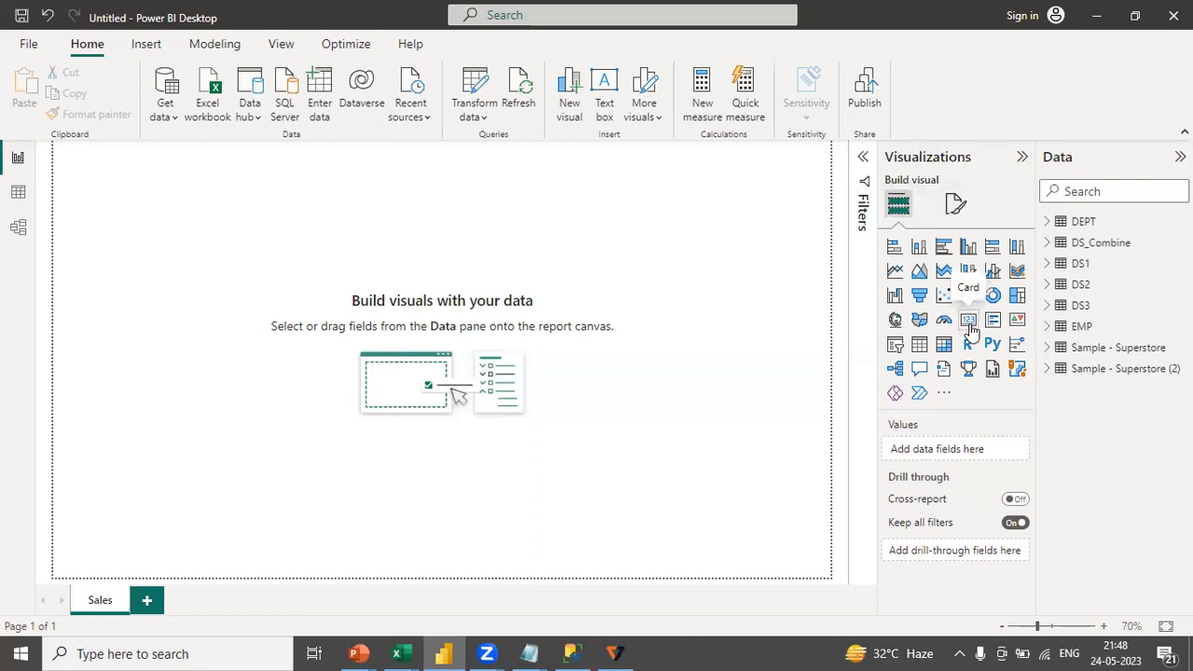
{"action": "left_click", "coordinate": [970, 323]}
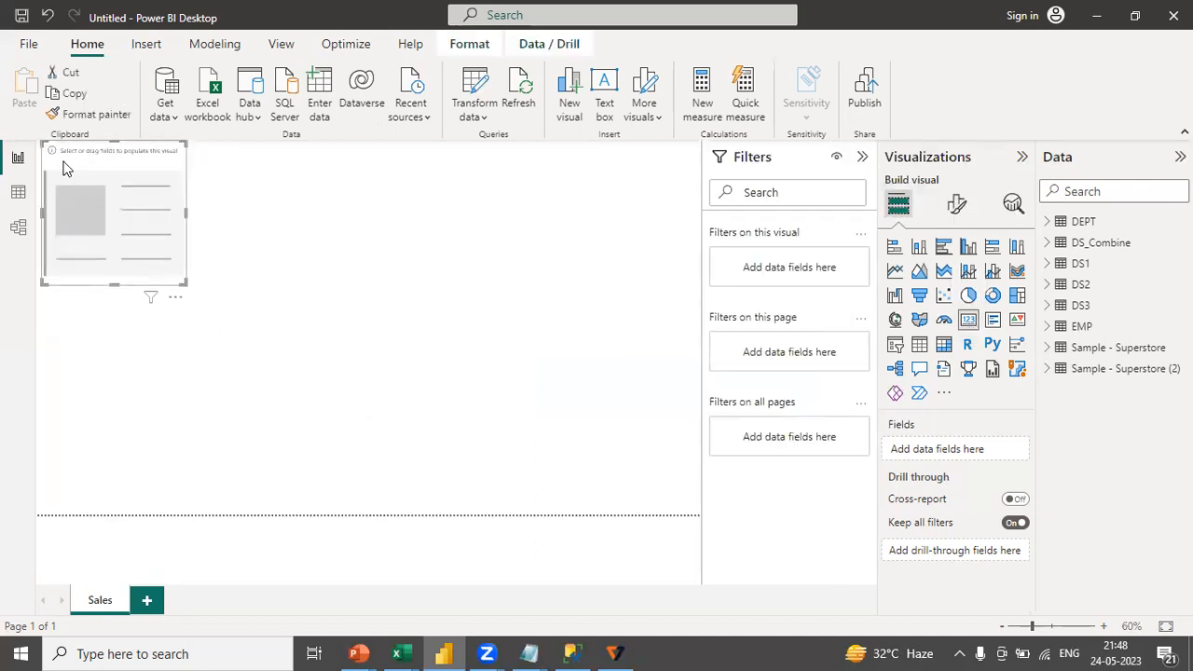
{"action": "left_click_drag", "start_coordinate": [41, 144], "coordinate": [73, 219]}
{"action": "left_click_drag", "start_coordinate": [144, 268], "coordinate": [231, 272]}
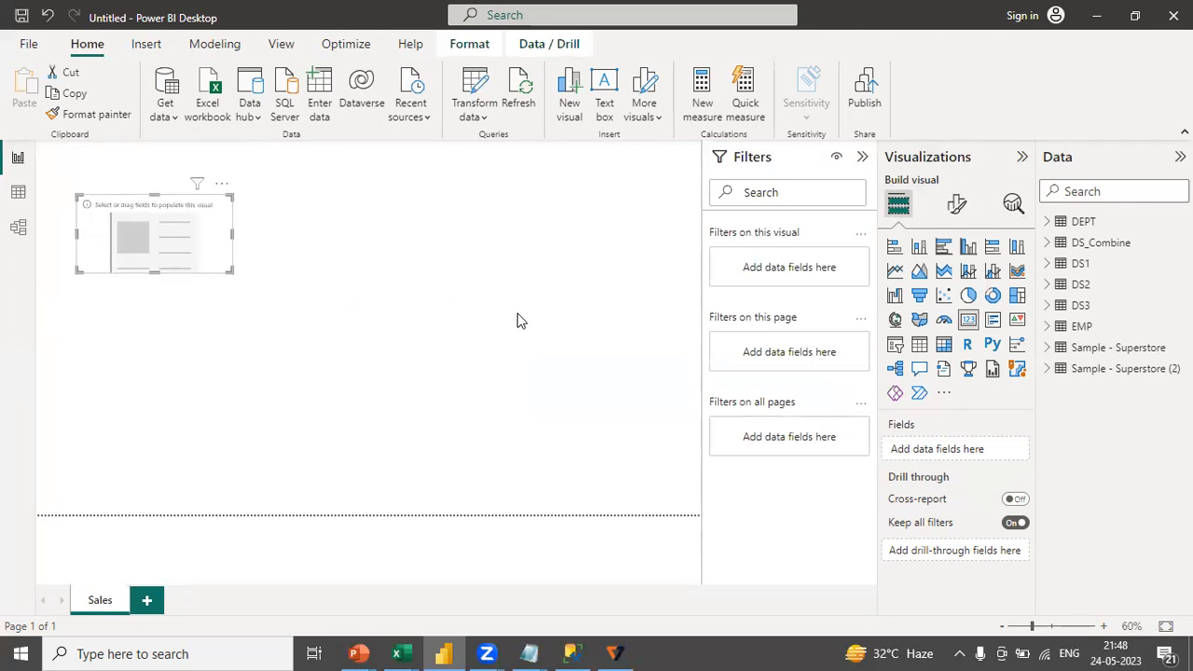
{"action": "left_click", "coordinate": [1047, 222]}
{"action": "left_click", "coordinate": [1047, 224]}
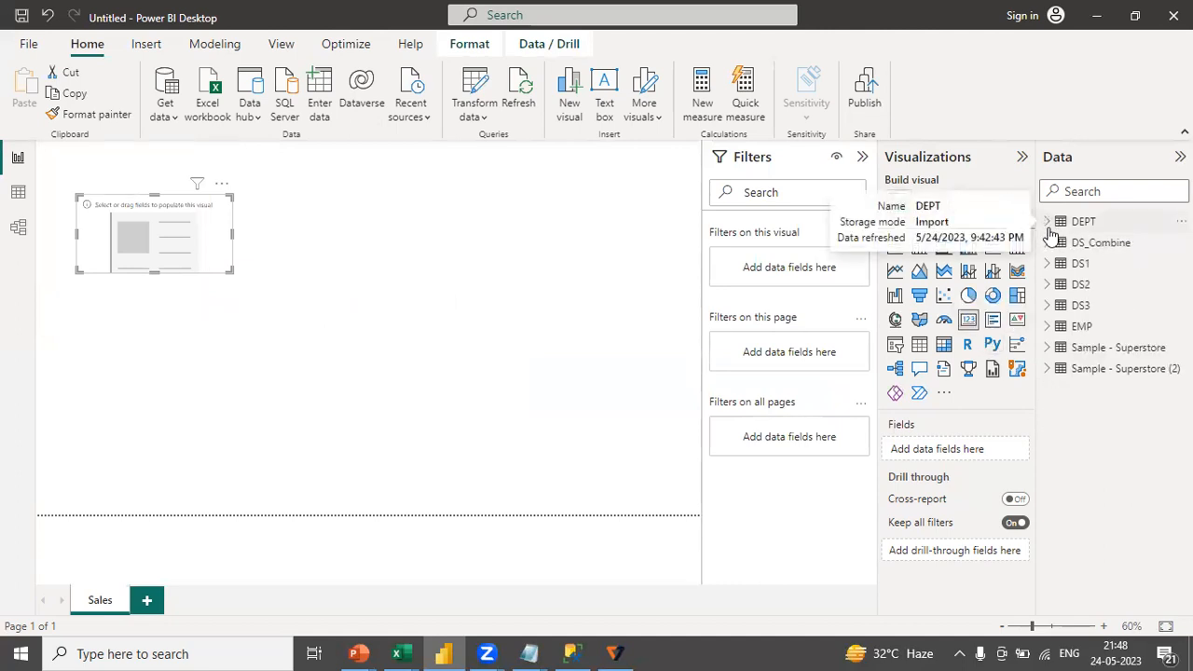
Use the first row as headers in the Sample - Superstore query in Power Query Editor and apply the change to the report.
{"action": "left_click", "coordinate": [1049, 347]}
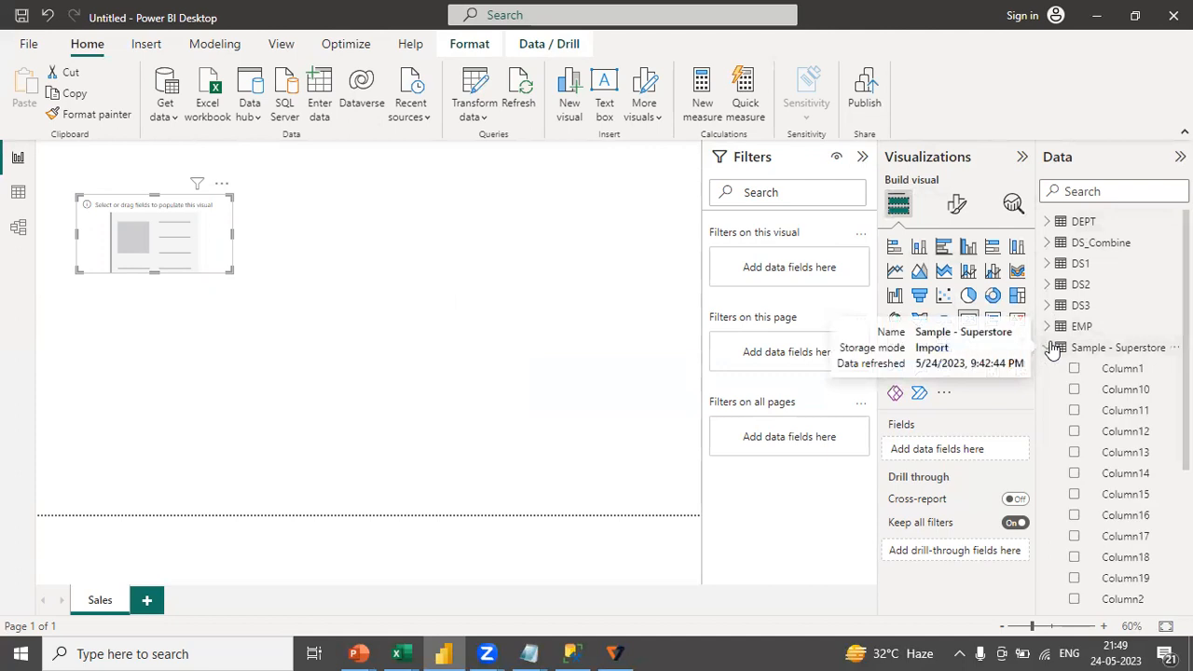
{"action": "left_click", "coordinate": [1051, 348]}
{"action": "left_click", "coordinate": [1049, 369]}
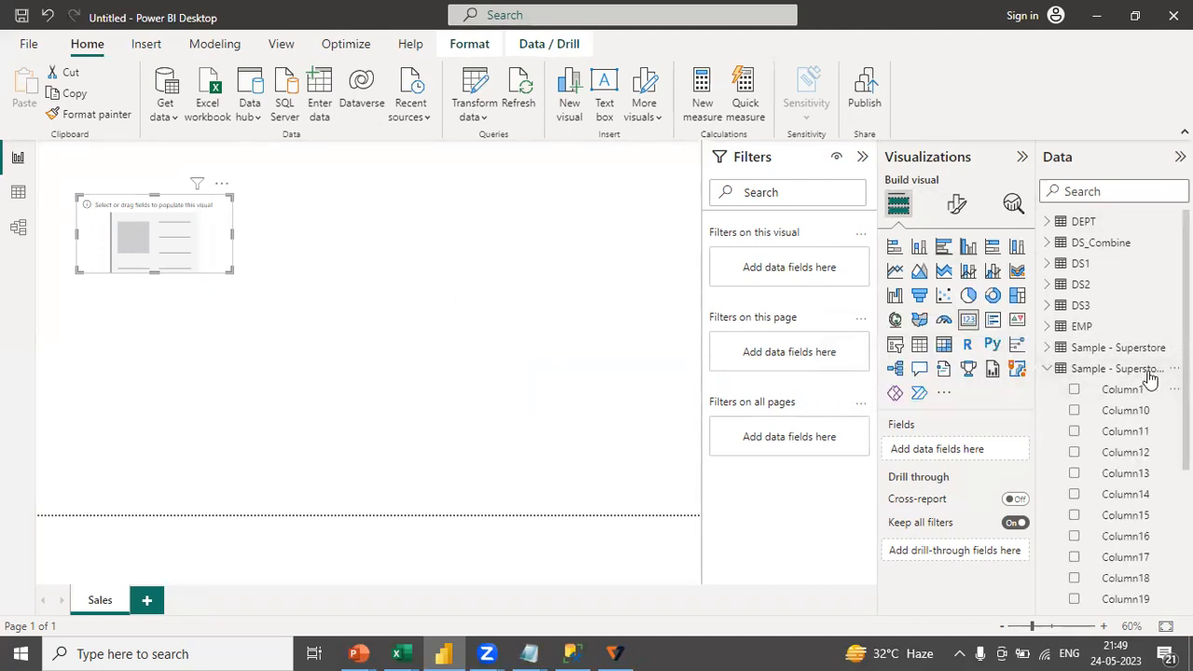
{"action": "left_click", "coordinate": [1048, 371]}
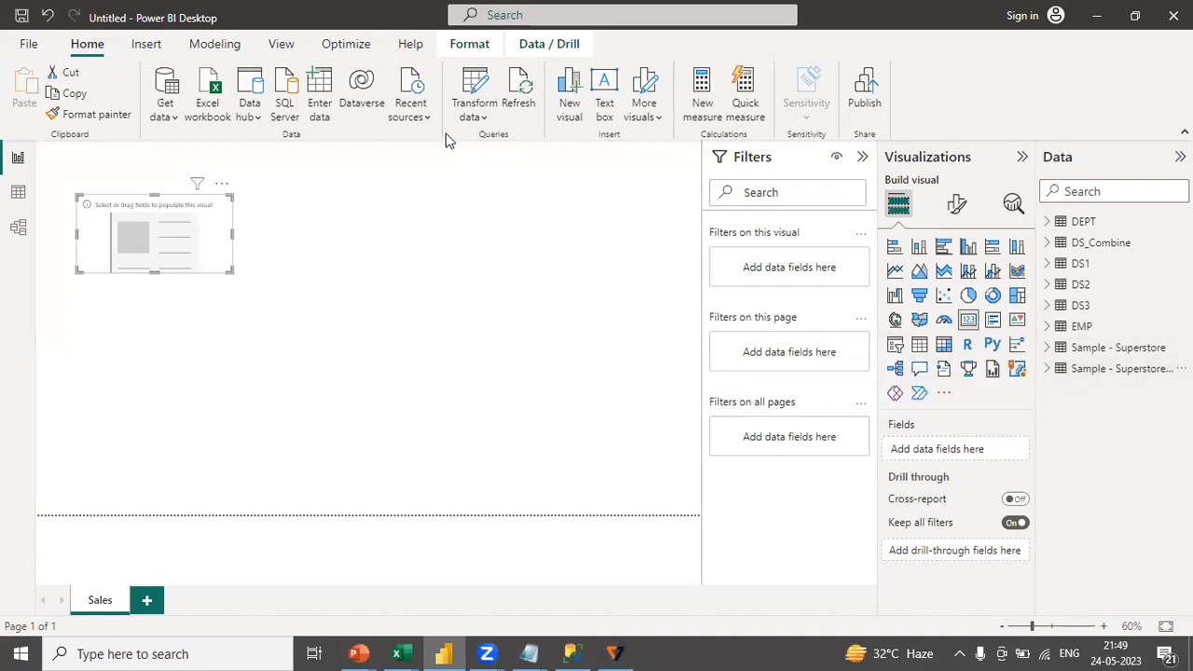
{"action": "left_click", "coordinate": [481, 116]}
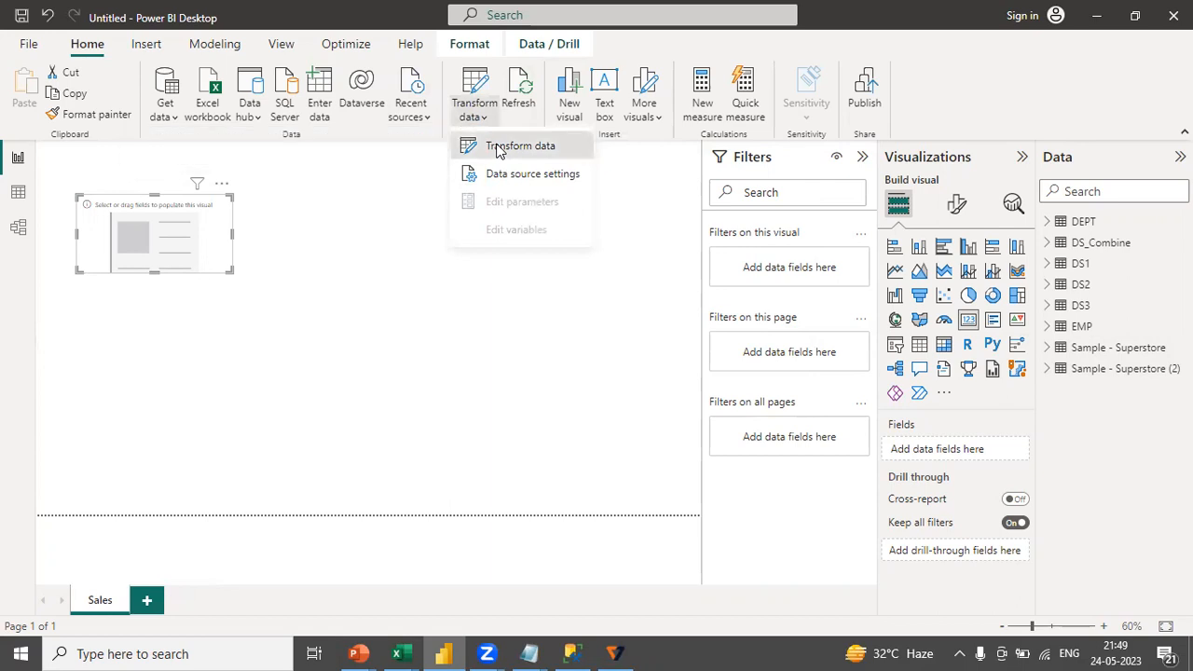
{"action": "left_click", "coordinate": [517, 146]}
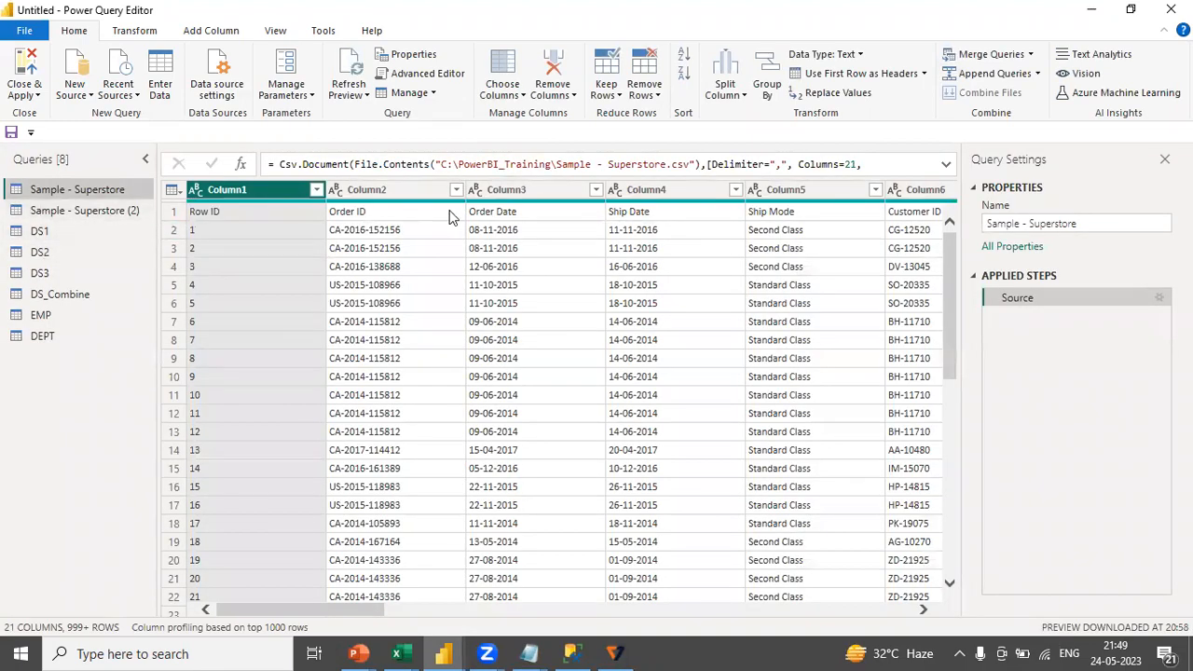
{"action": "left_click", "coordinate": [884, 75]}
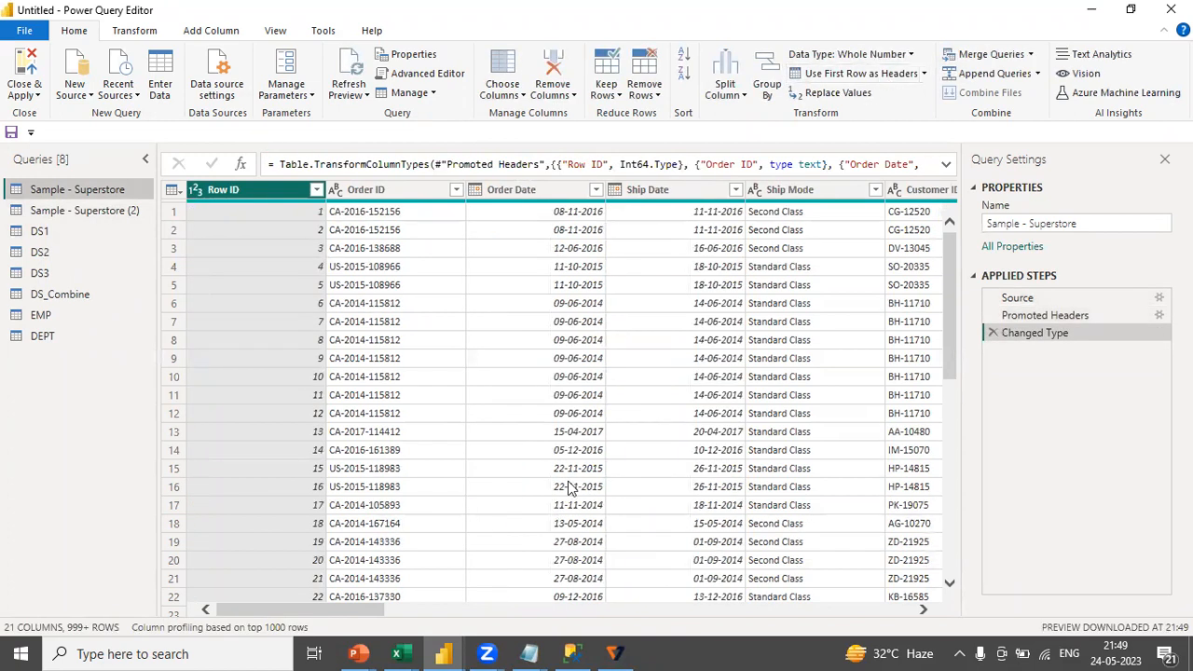
{"action": "left_click_drag", "start_coordinate": [352, 611], "coordinate": [147, 604]}
{"action": "left_click", "coordinate": [37, 97]}
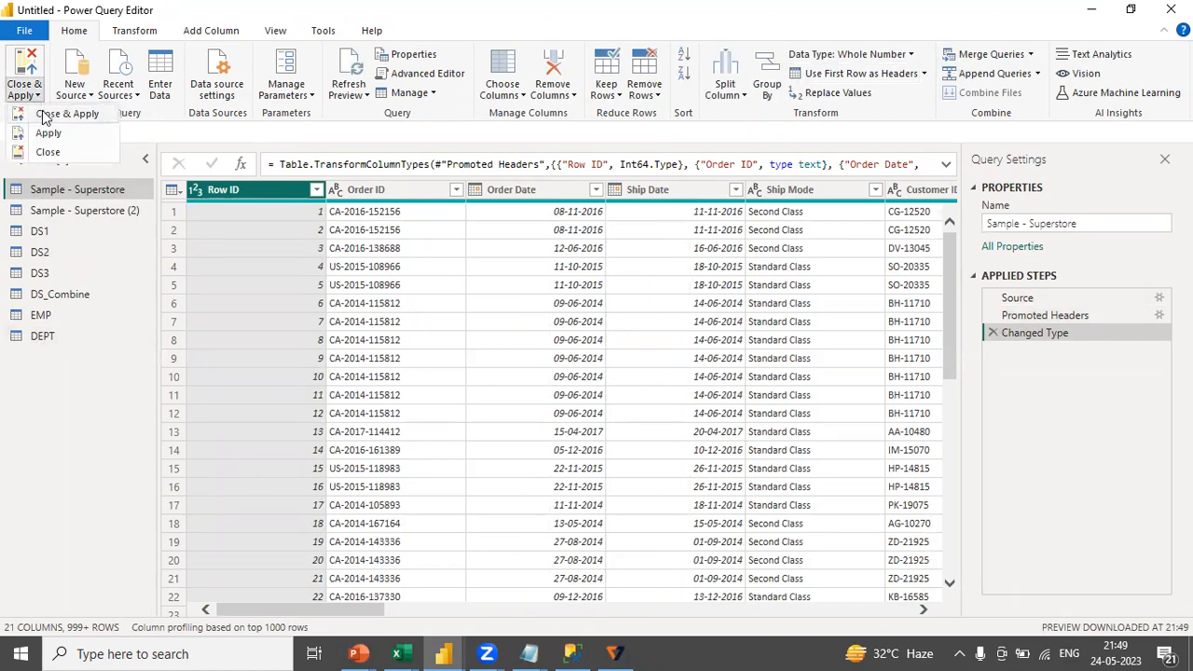
{"action": "left_click", "coordinate": [42, 116]}
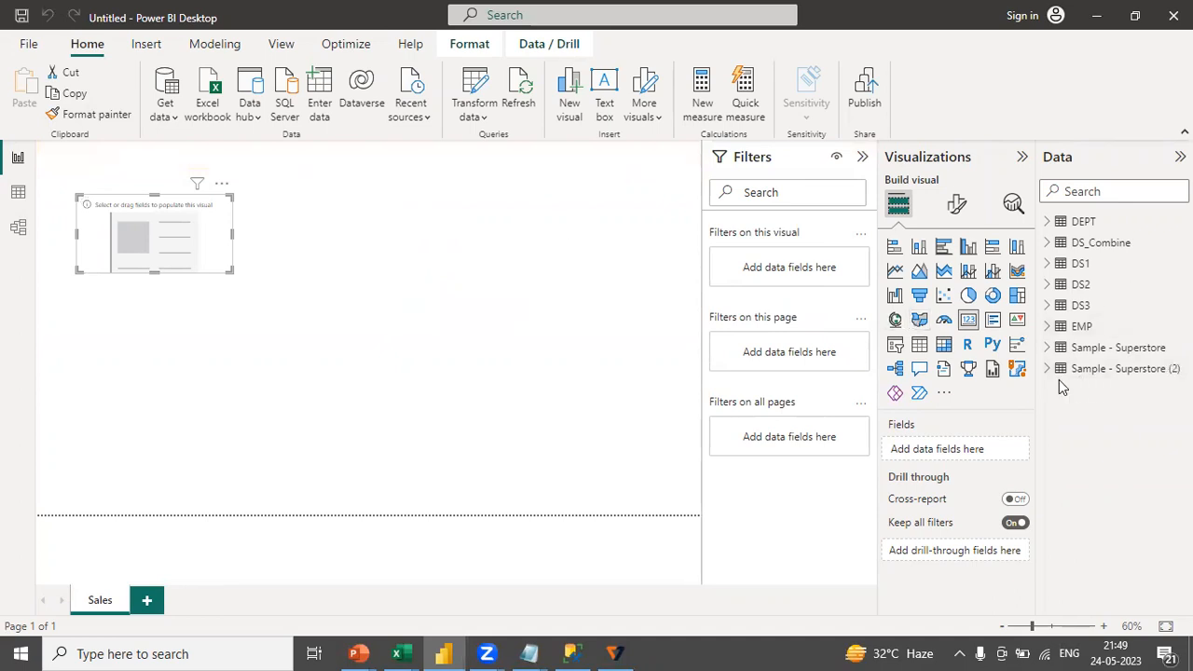
Add the Sales field from the Sample - Superstore table to the empty Card visual and dismiss the pause-visuals tip.
{"action": "left_click", "coordinate": [1048, 349]}
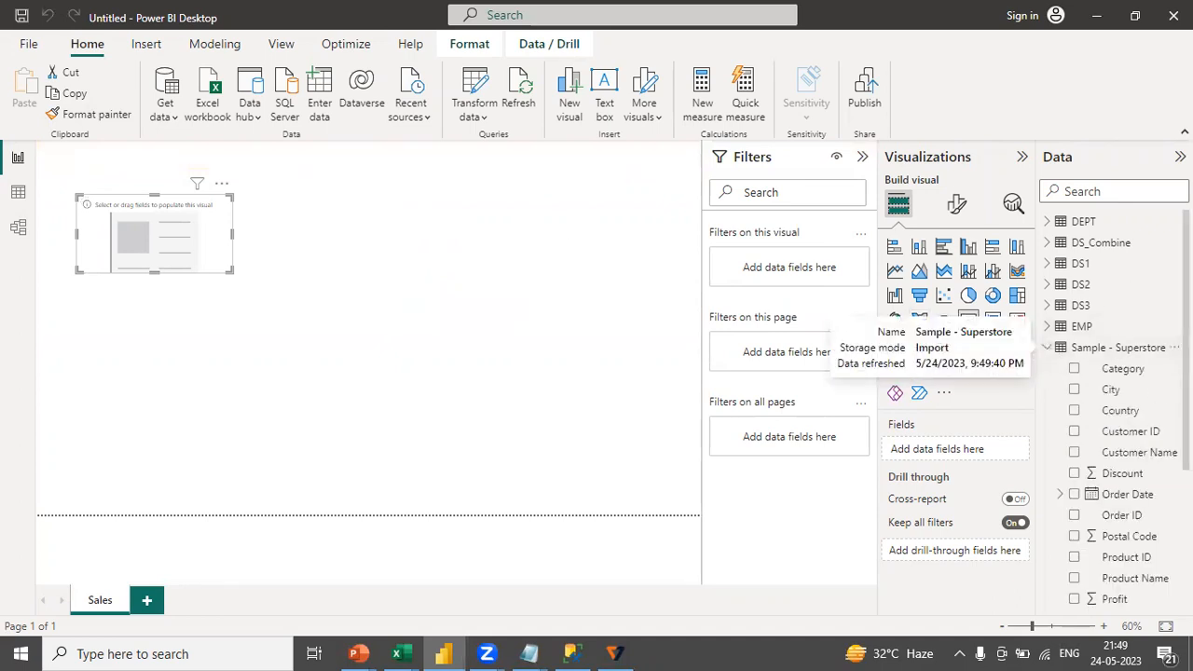
{"action": "scroll", "coordinate": [1072, 373], "scroll_direction": "down", "scroll_amount": 1}
{"action": "scroll", "coordinate": [1114, 411], "scroll_direction": "down", "scroll_amount": 4}
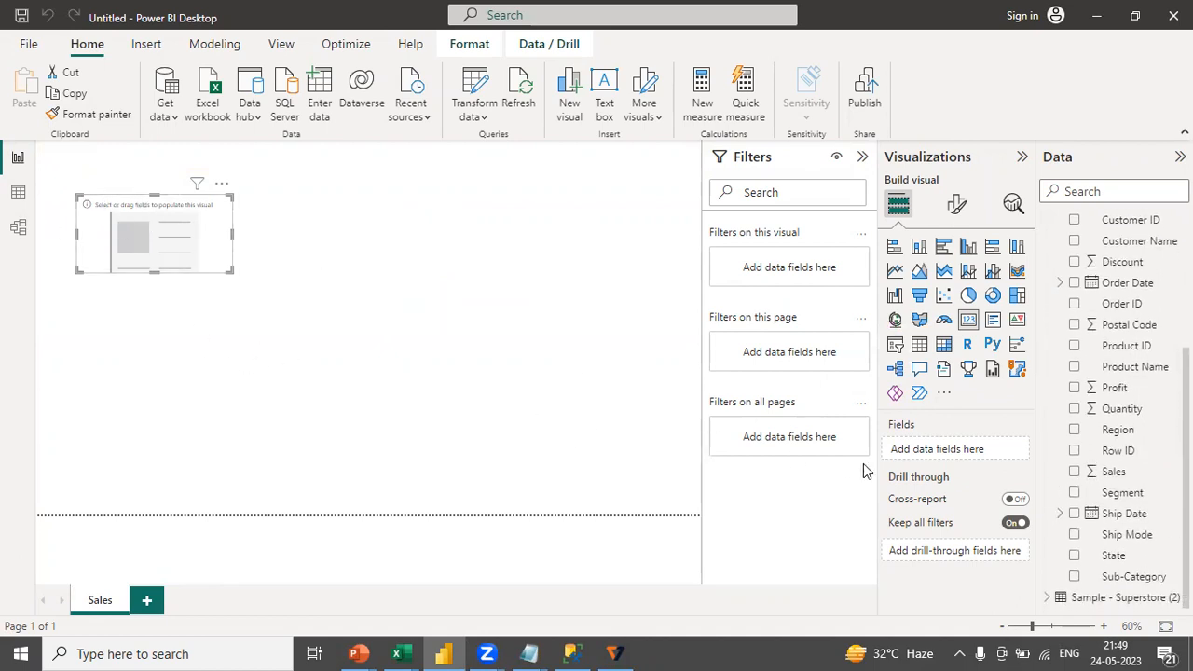
{"action": "left_click", "coordinate": [1123, 475]}
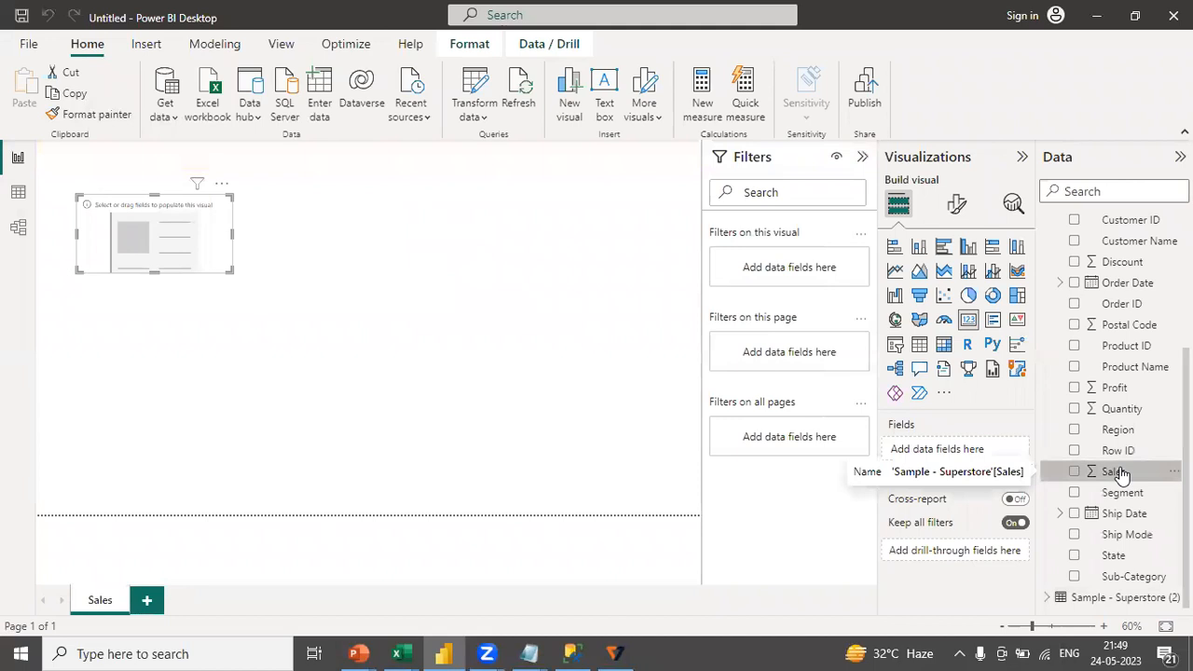
{"action": "left_click_drag", "start_coordinate": [1122, 473], "coordinate": [946, 451]}
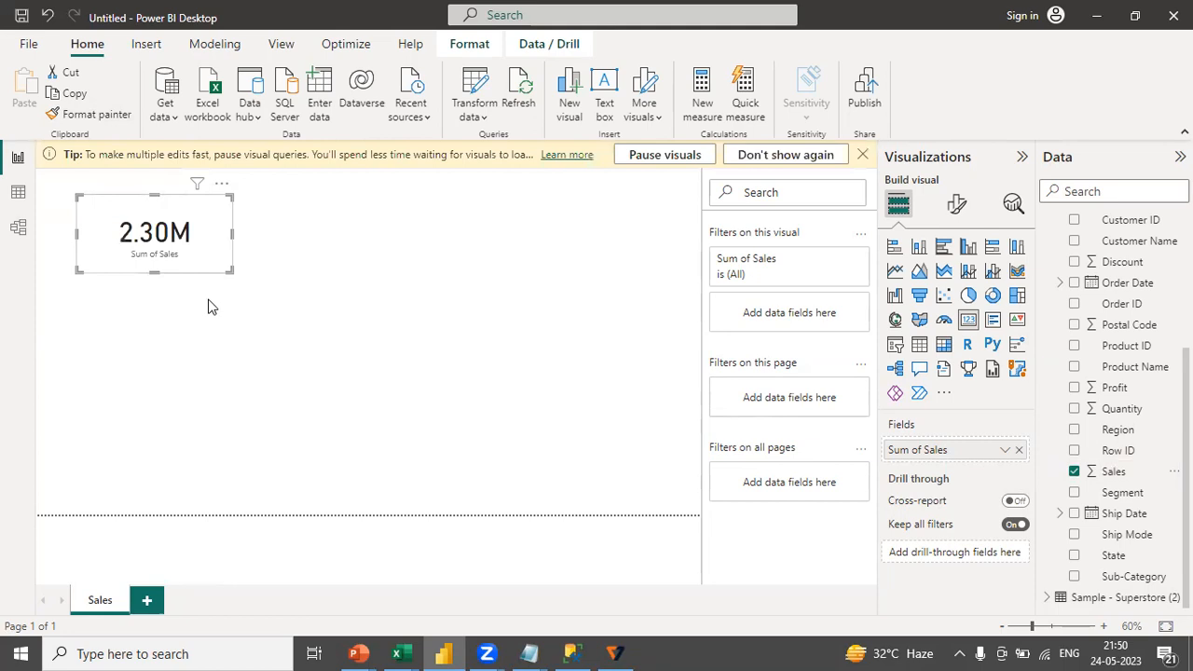
{"action": "left_click", "coordinate": [862, 156]}
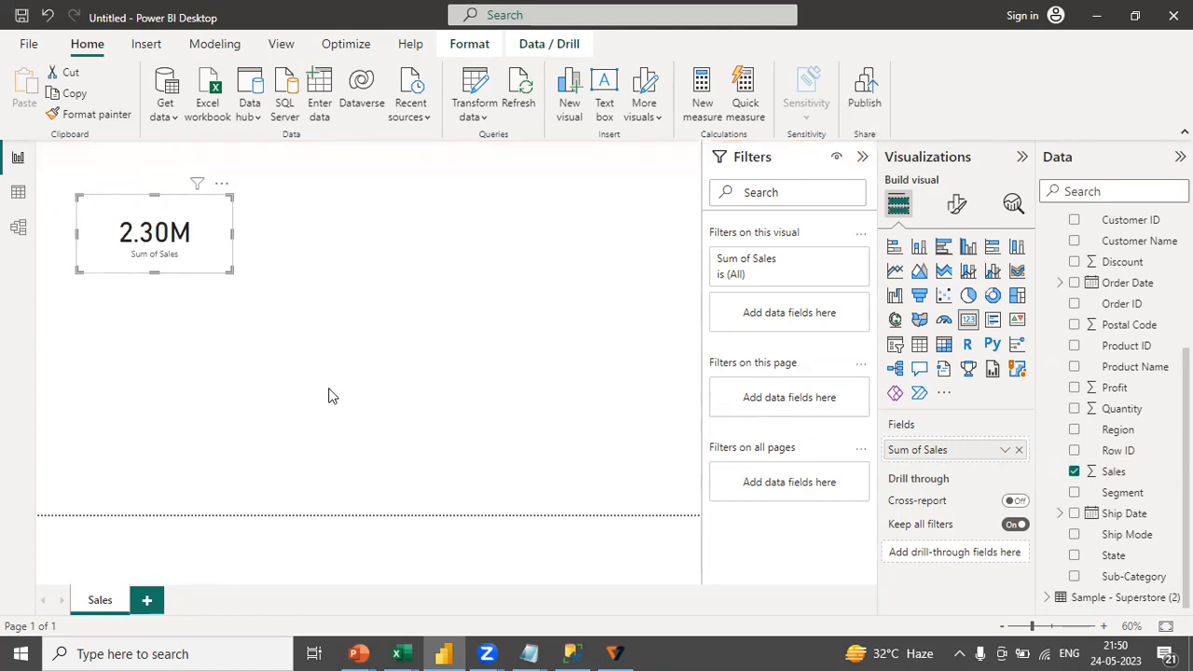
Remove Sum of Sales from the Card visual and add the Sales field to it again.
{"action": "left_click", "coordinate": [1021, 451]}
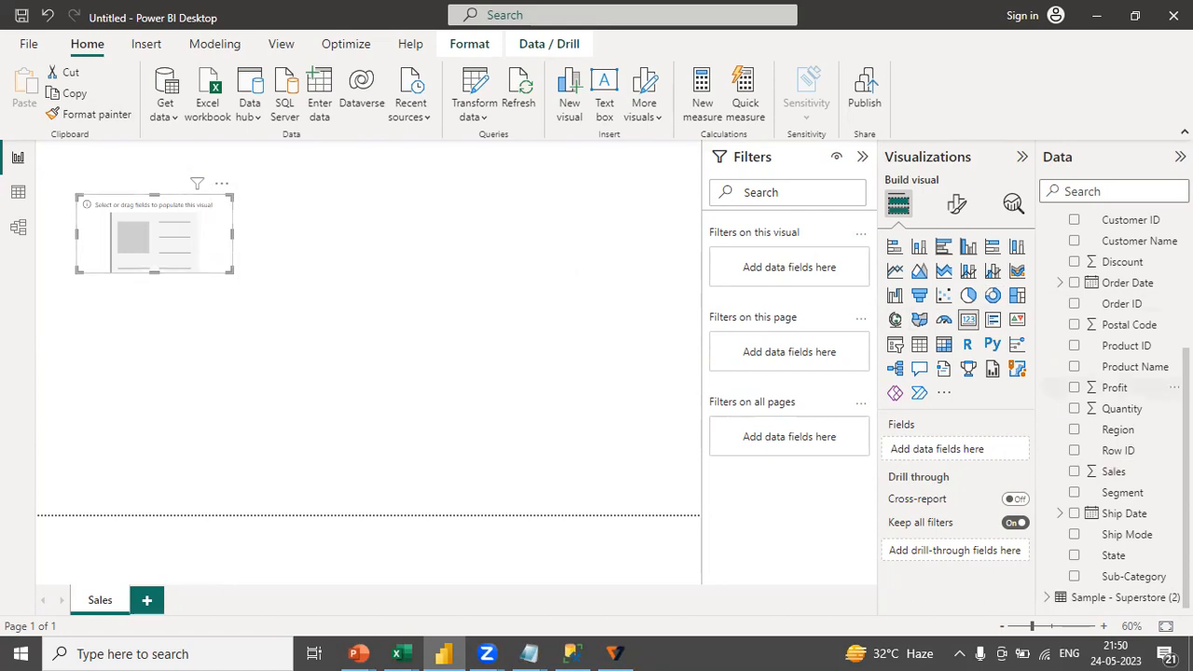
{"action": "scroll", "coordinate": [1073, 317], "scroll_direction": "up", "scroll_amount": 3}
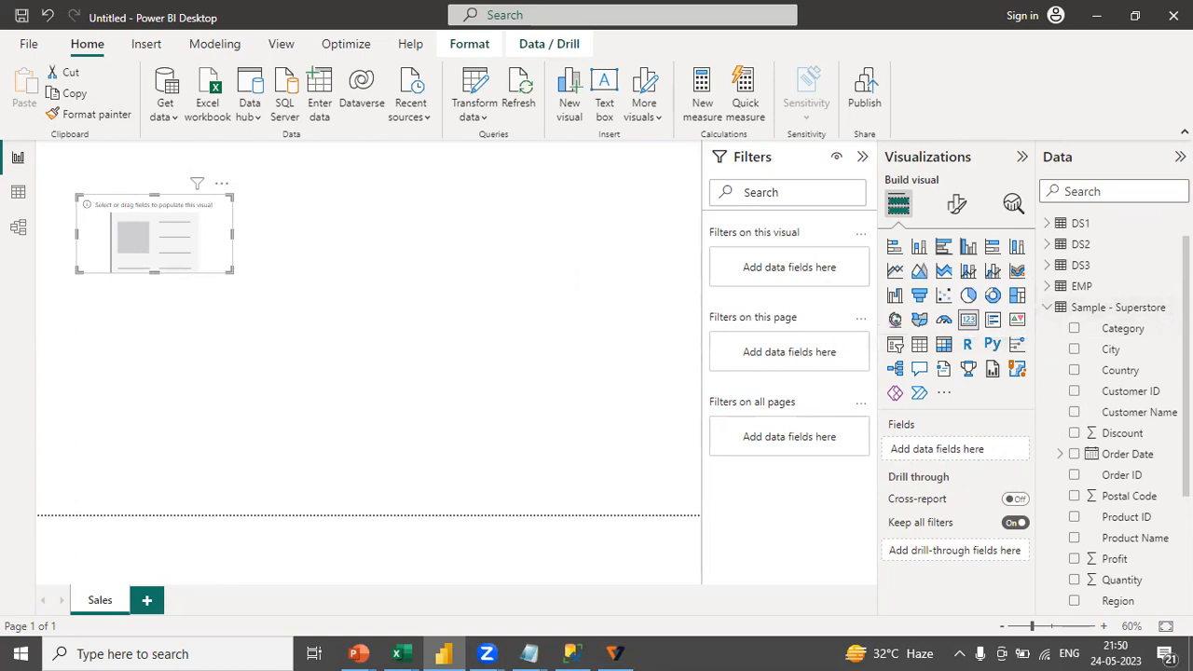
{"action": "scroll", "coordinate": [1119, 466], "scroll_direction": "down", "scroll_amount": 3}
{"action": "left_click_drag", "start_coordinate": [1116, 474], "coordinate": [952, 453]}
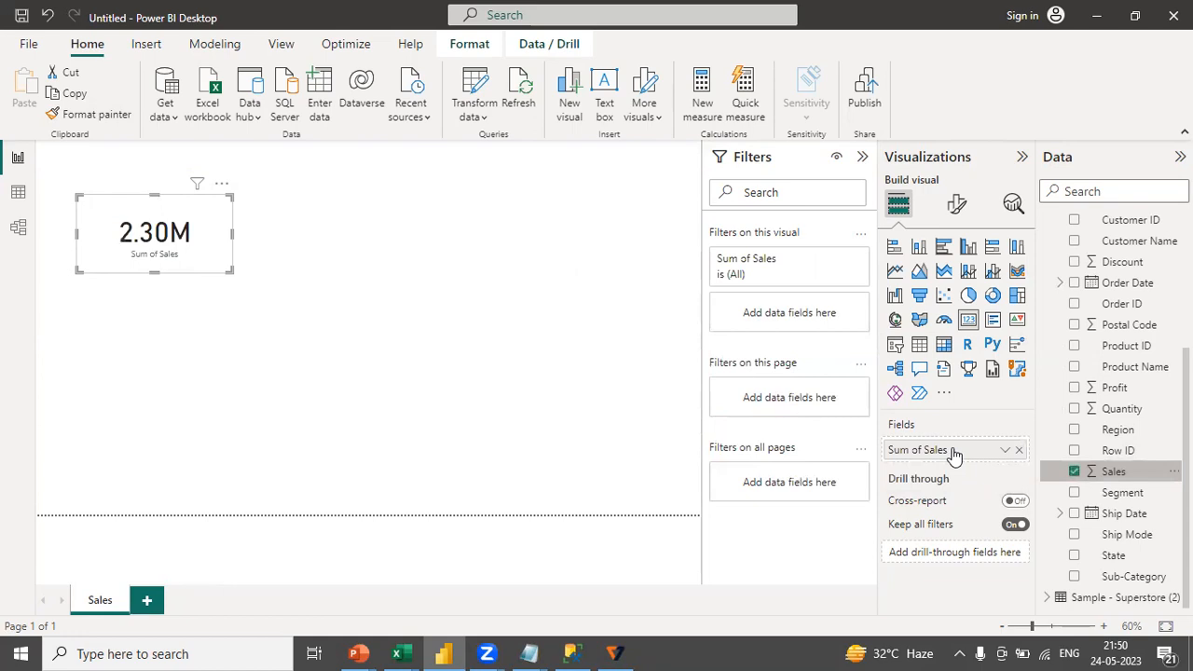
Delete the Card visual, then create a new visual from the Sales field and move it away from the canvas corner.
{"action": "left_click", "coordinate": [416, 427]}
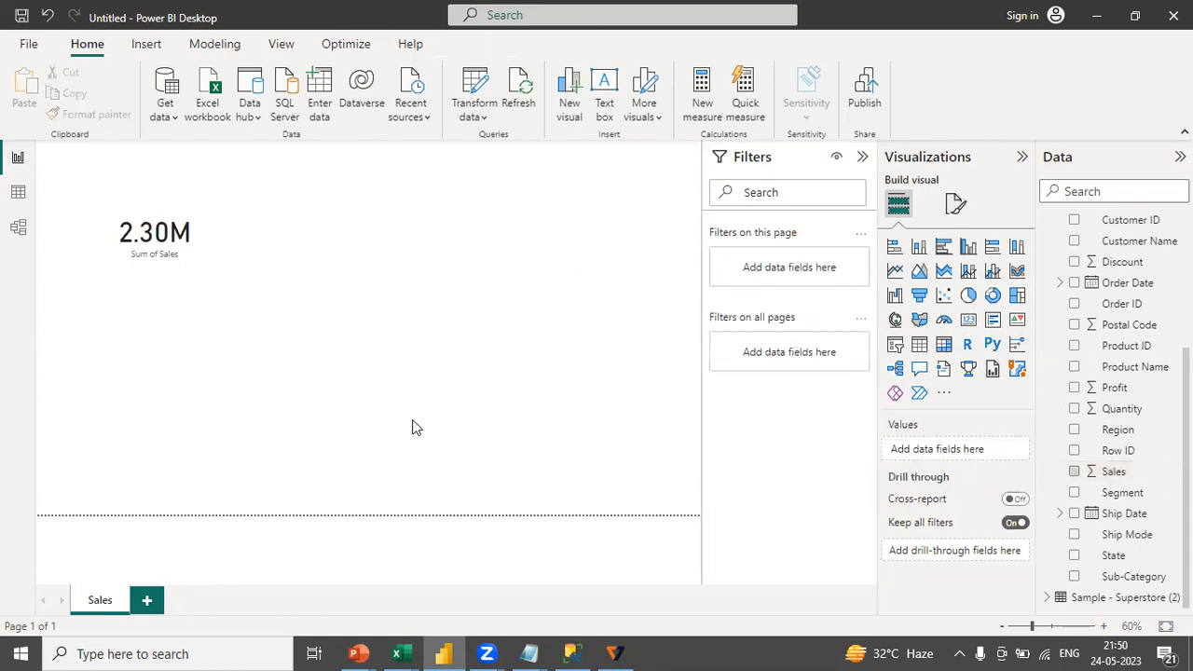
{"action": "left_click", "coordinate": [177, 241]}
{"action": "key", "text": "Delete"}
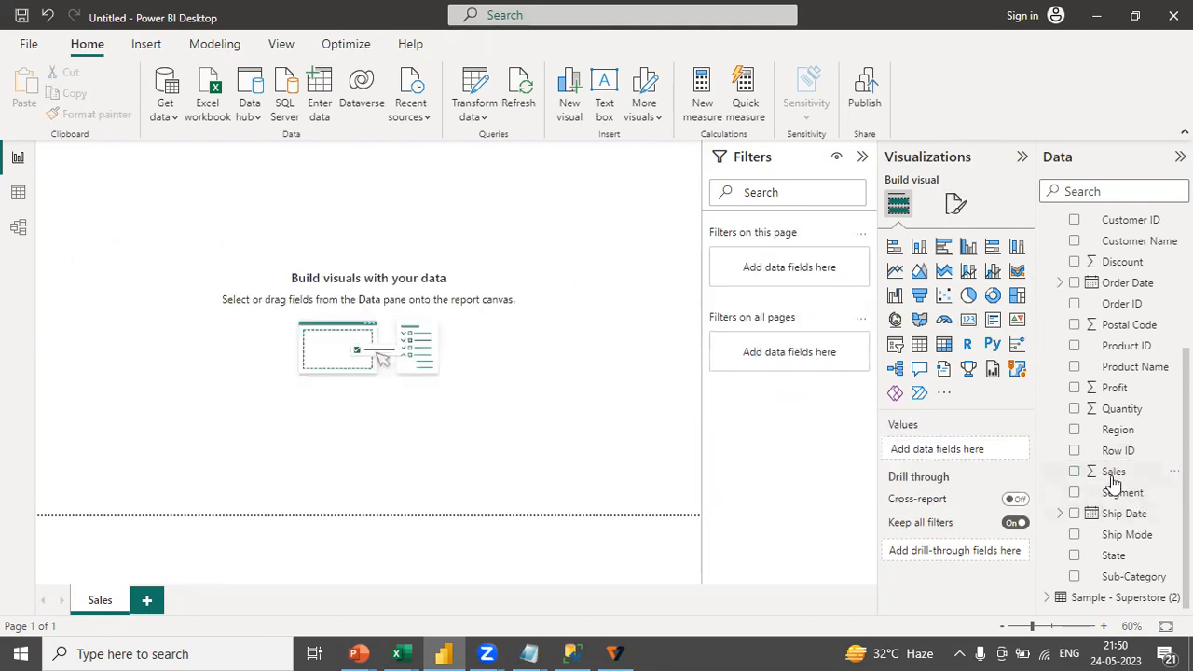
{"action": "left_click_drag", "start_coordinate": [1116, 473], "coordinate": [970, 457]}
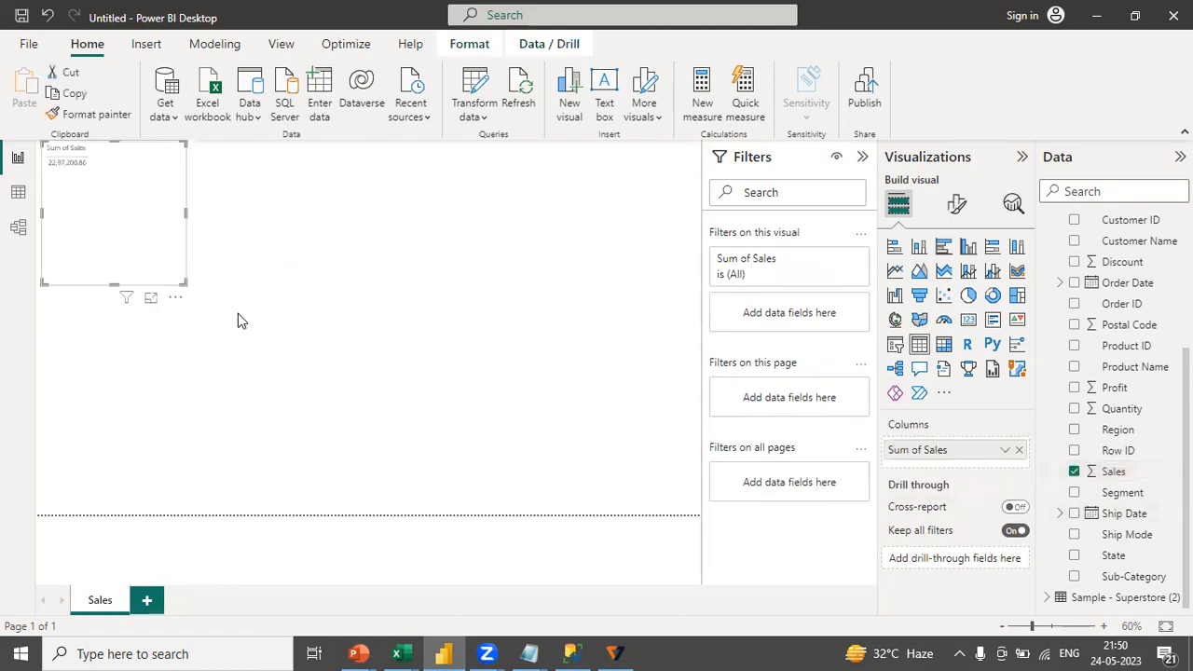
{"action": "left_click_drag", "start_coordinate": [147, 264], "coordinate": [293, 332]}
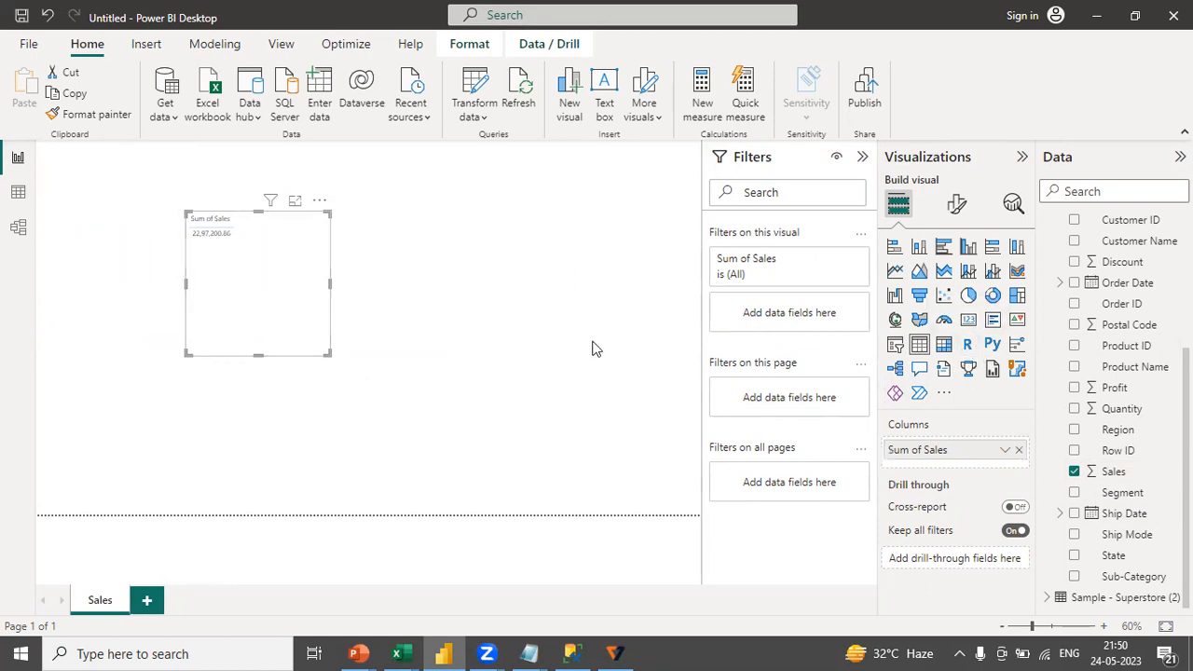
Convert the Sales table visual to a Card and resize it to a small, wide rectangle near the canvas's upper-left corner.
{"action": "left_click", "coordinate": [970, 322]}
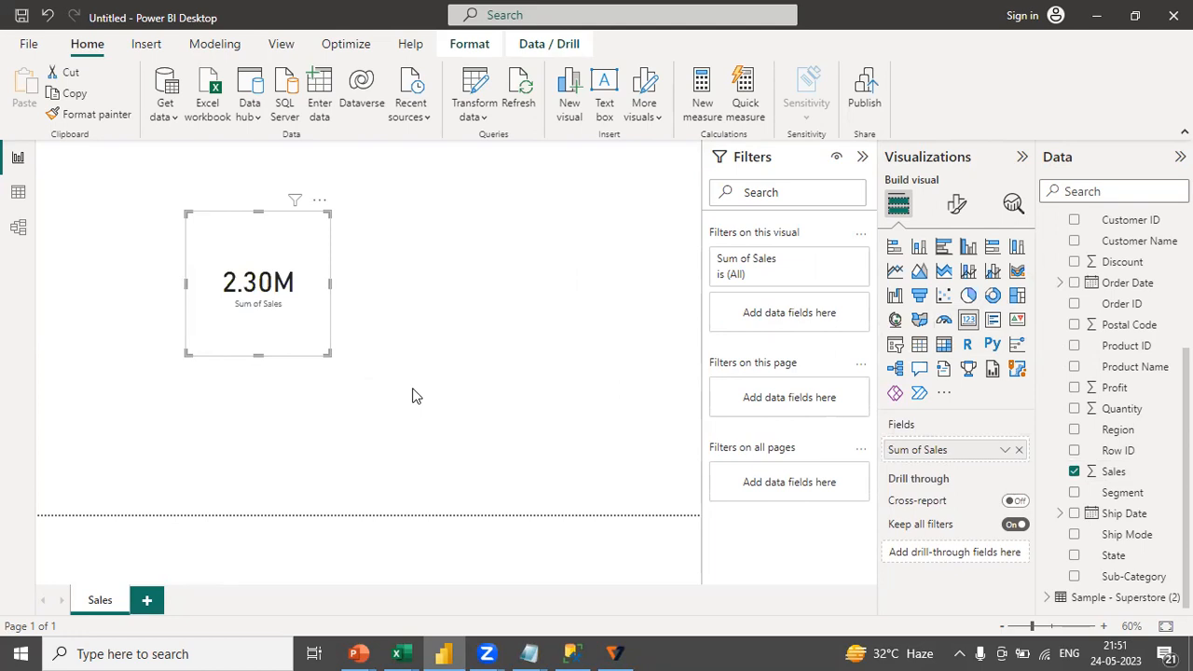
{"action": "left_click_drag", "start_coordinate": [325, 352], "coordinate": [222, 250]}
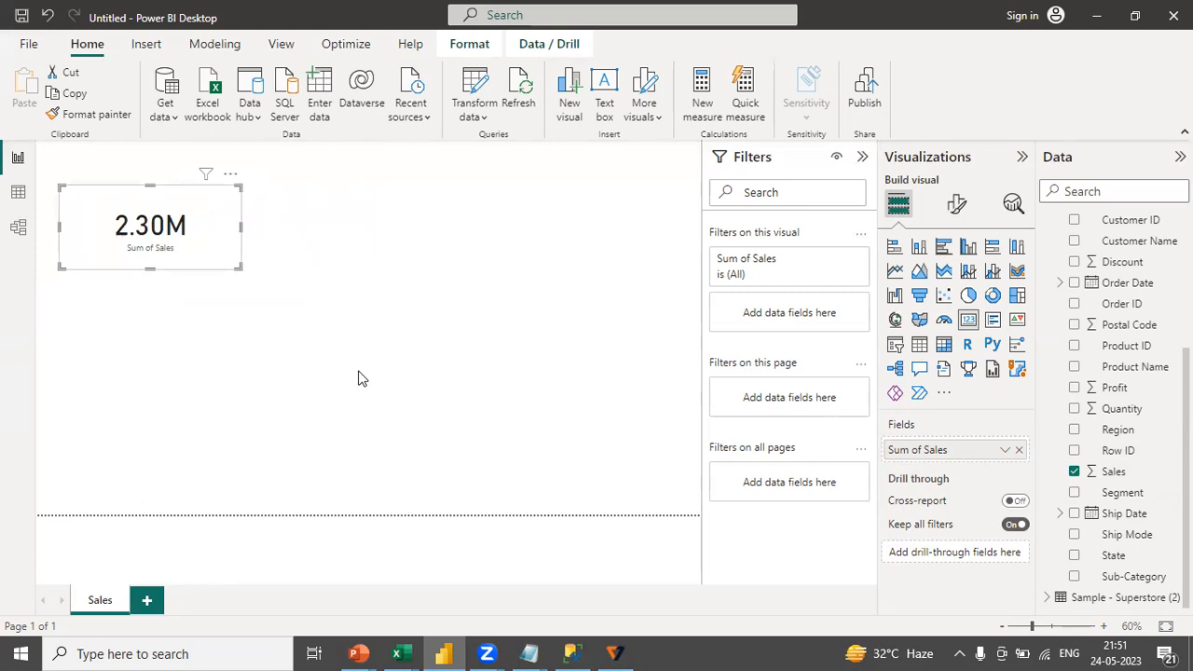
{"action": "left_click", "coordinate": [321, 333]}
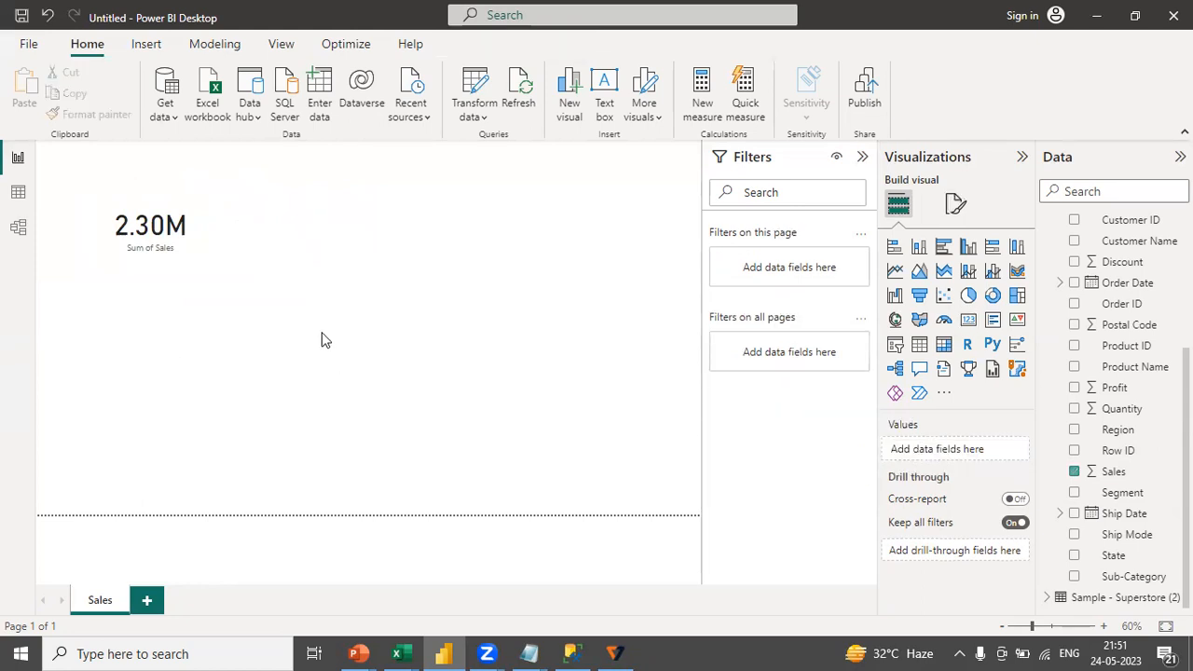
Turn off the category label in the Sales Card's visual formatting.
{"action": "left_click", "coordinate": [196, 243]}
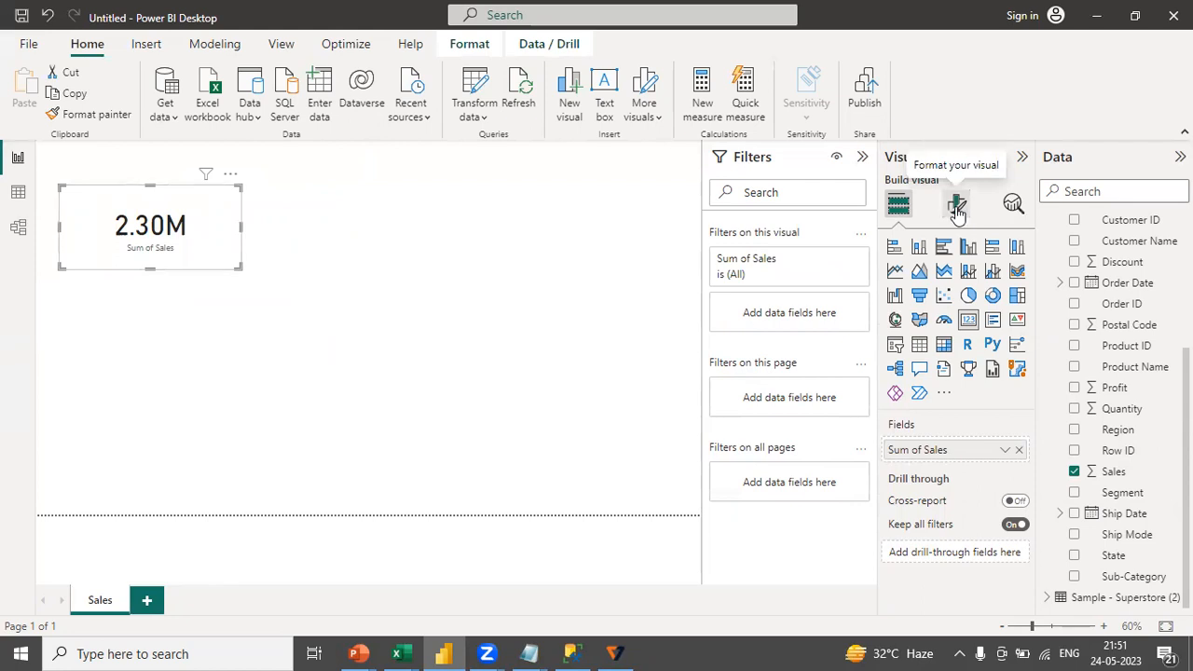
{"action": "left_click", "coordinate": [342, 303]}
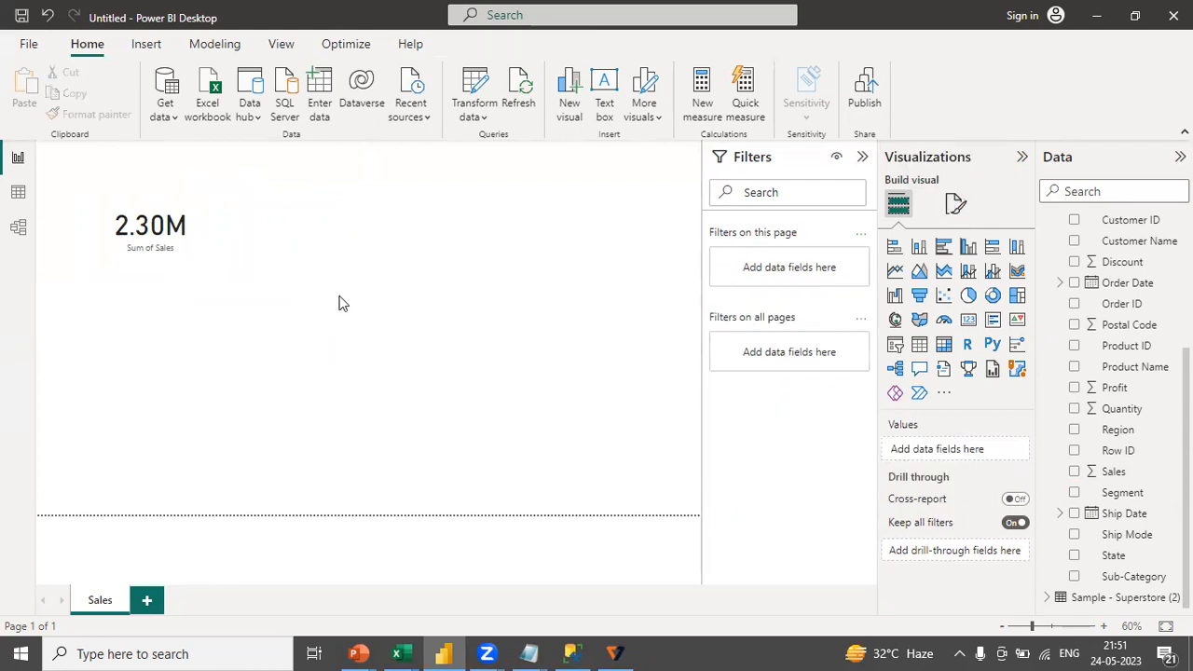
{"action": "left_click", "coordinate": [212, 240]}
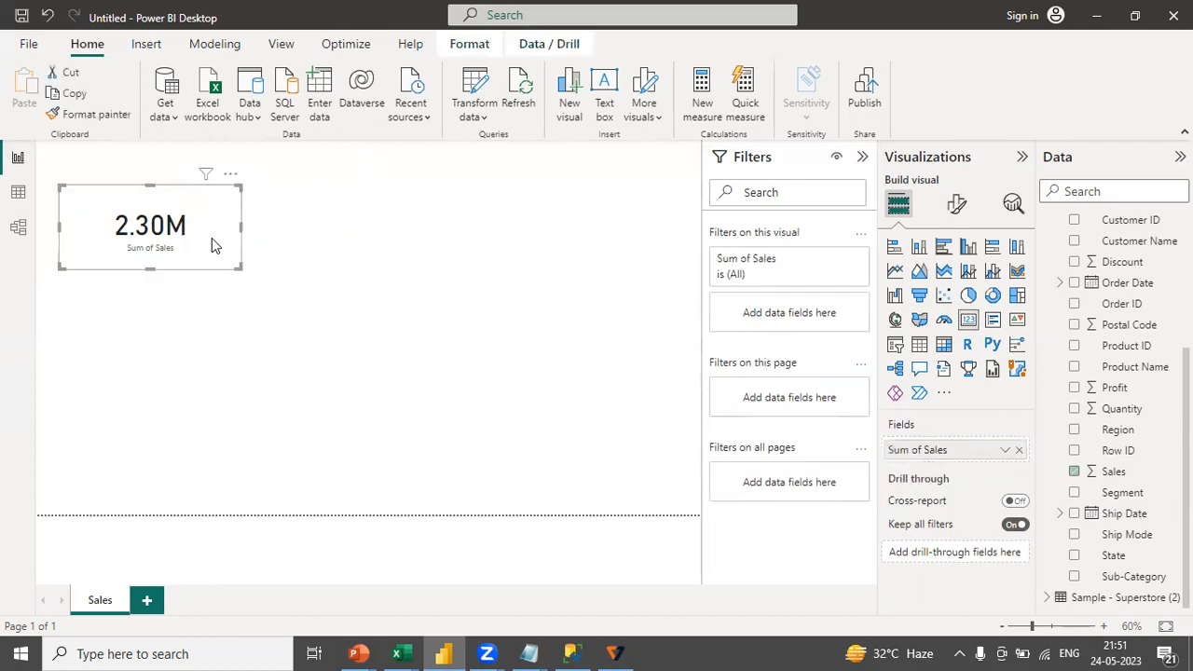
{"action": "left_click", "coordinate": [958, 207]}
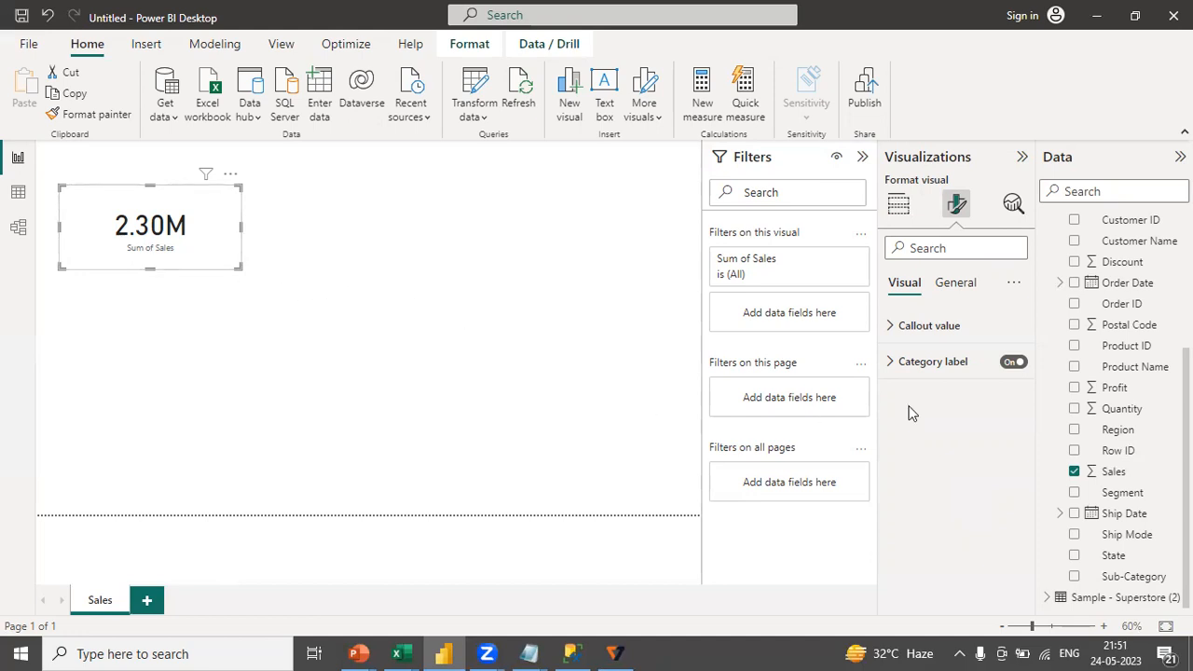
{"action": "left_click", "coordinate": [1011, 363]}
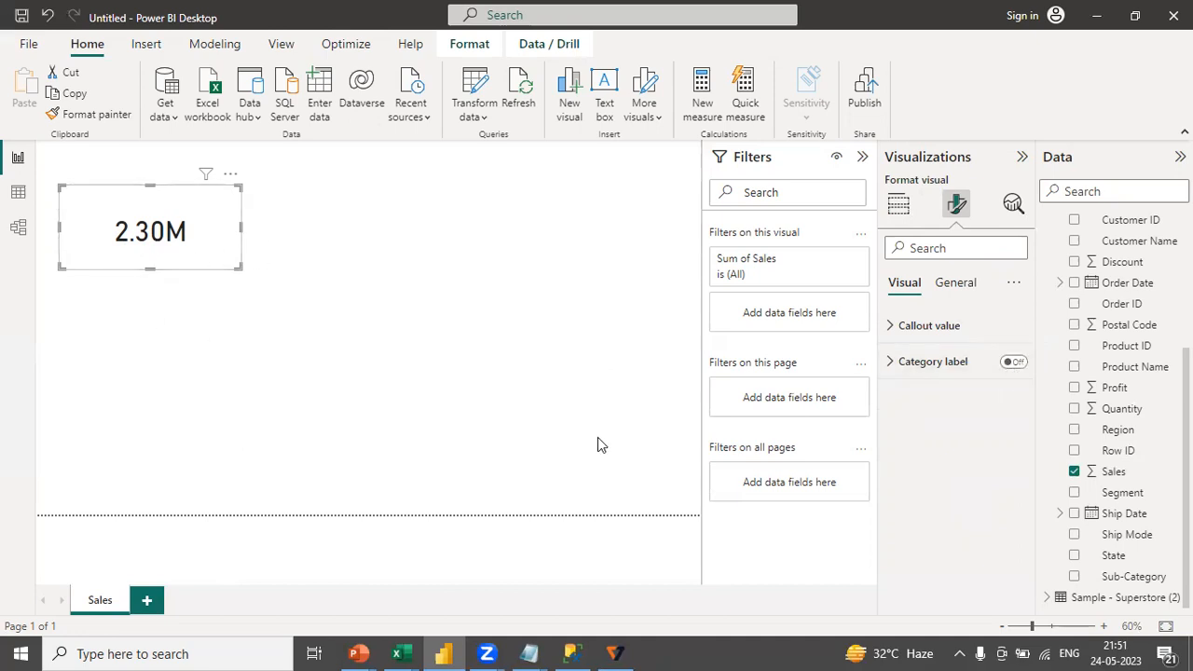
{"action": "left_click", "coordinate": [1016, 363]}
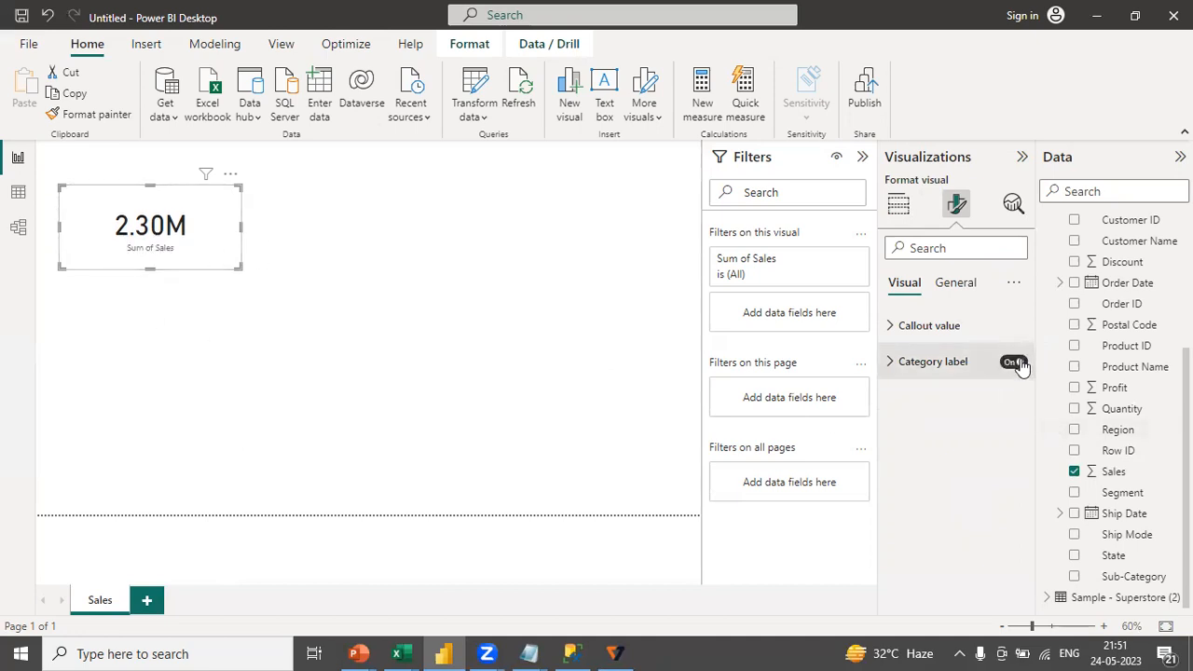
{"action": "left_click", "coordinate": [1019, 363]}
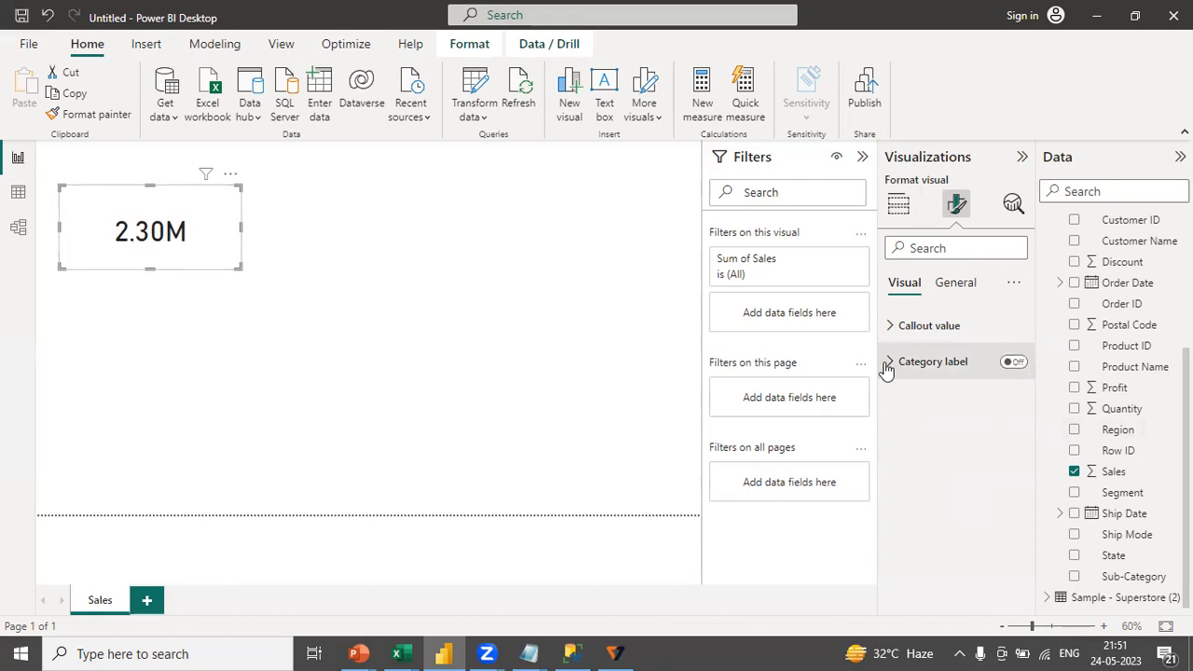
Set the Card's callout value font size to 30 and shrink the Card to fit more closely around the number.
{"action": "left_click", "coordinate": [886, 364]}
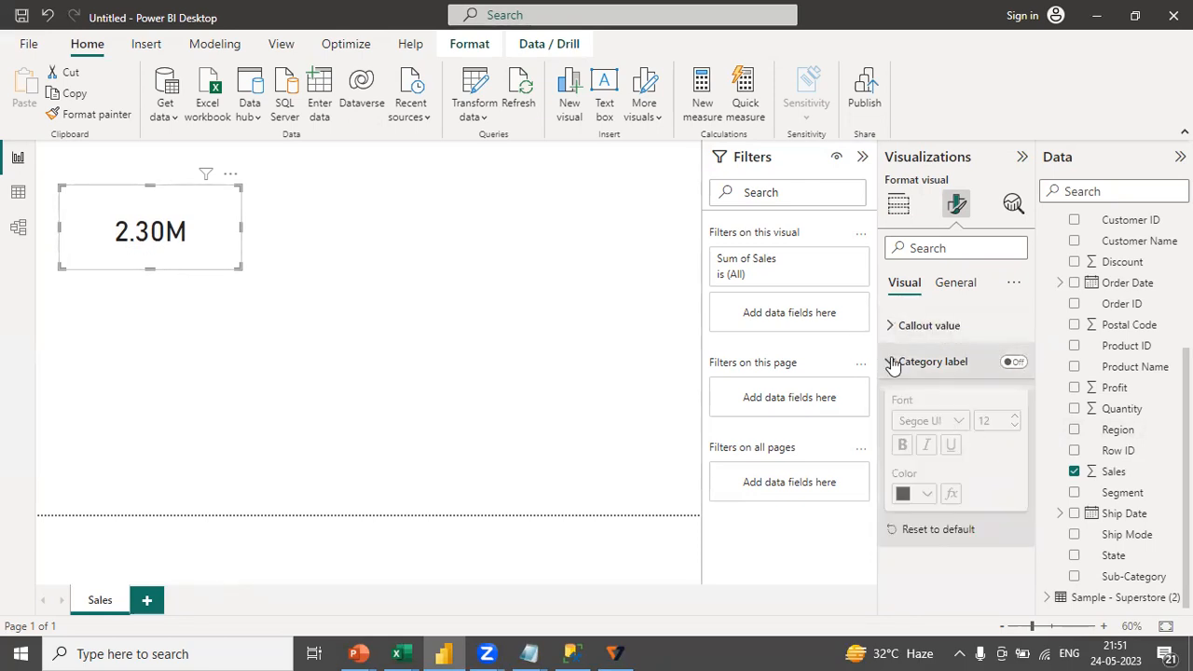
{"action": "left_click", "coordinate": [889, 362]}
{"action": "left_click", "coordinate": [892, 338]}
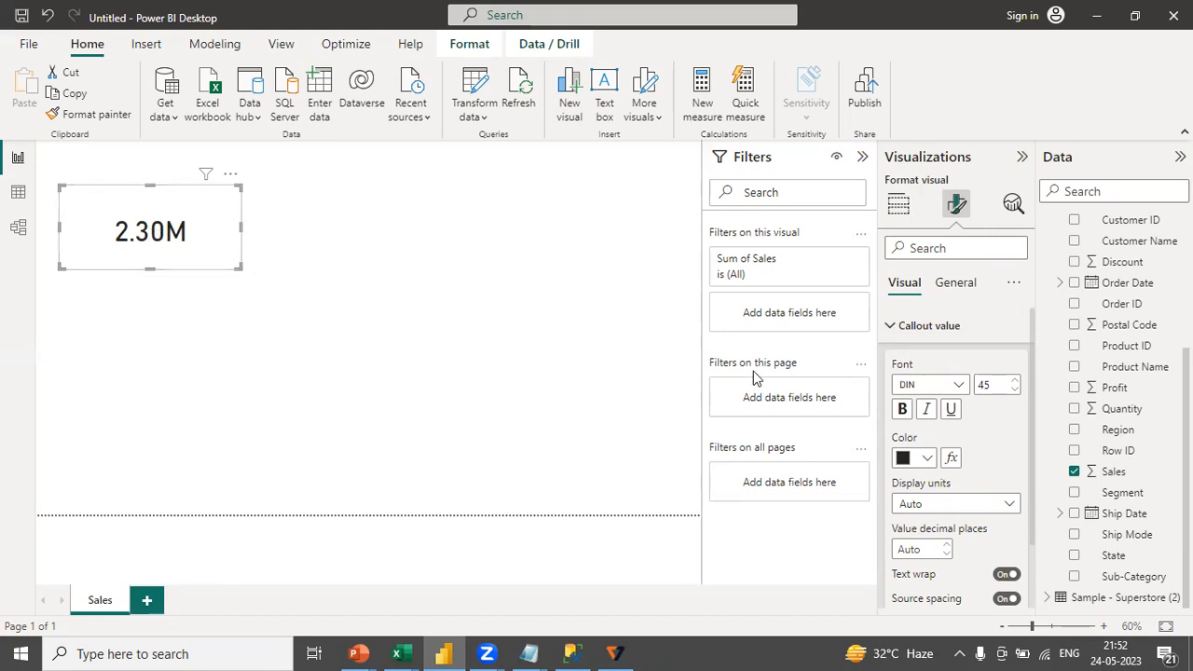
{"action": "left_click_drag", "start_coordinate": [991, 384], "coordinate": [972, 391]}
{"action": "type", "text": "30"}
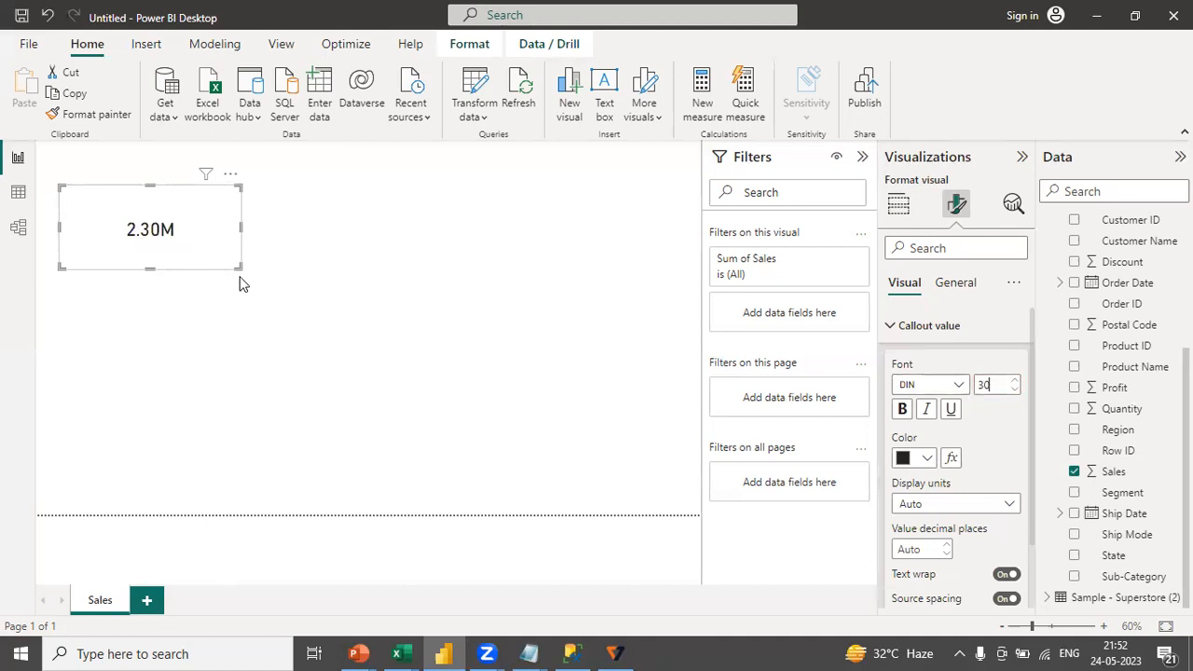
{"action": "left_click_drag", "start_coordinate": [238, 268], "coordinate": [189, 239]}
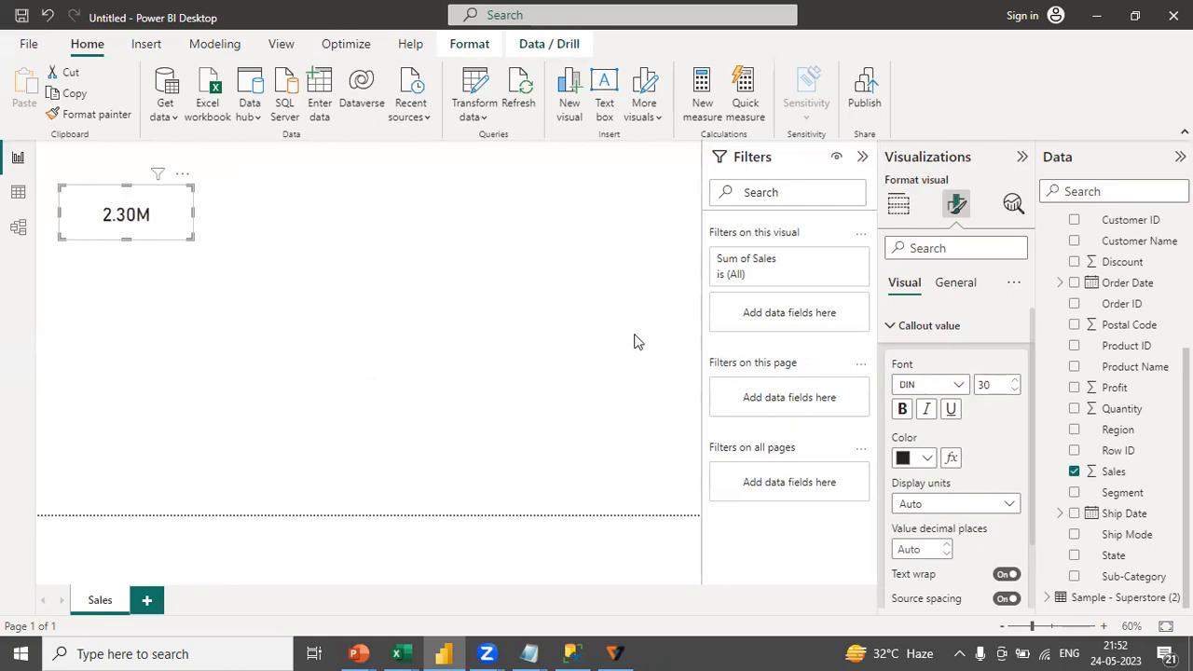
Try Arial Black for the Card's callout value and settle on Arial as its font.
{"action": "left_click", "coordinate": [930, 386]}
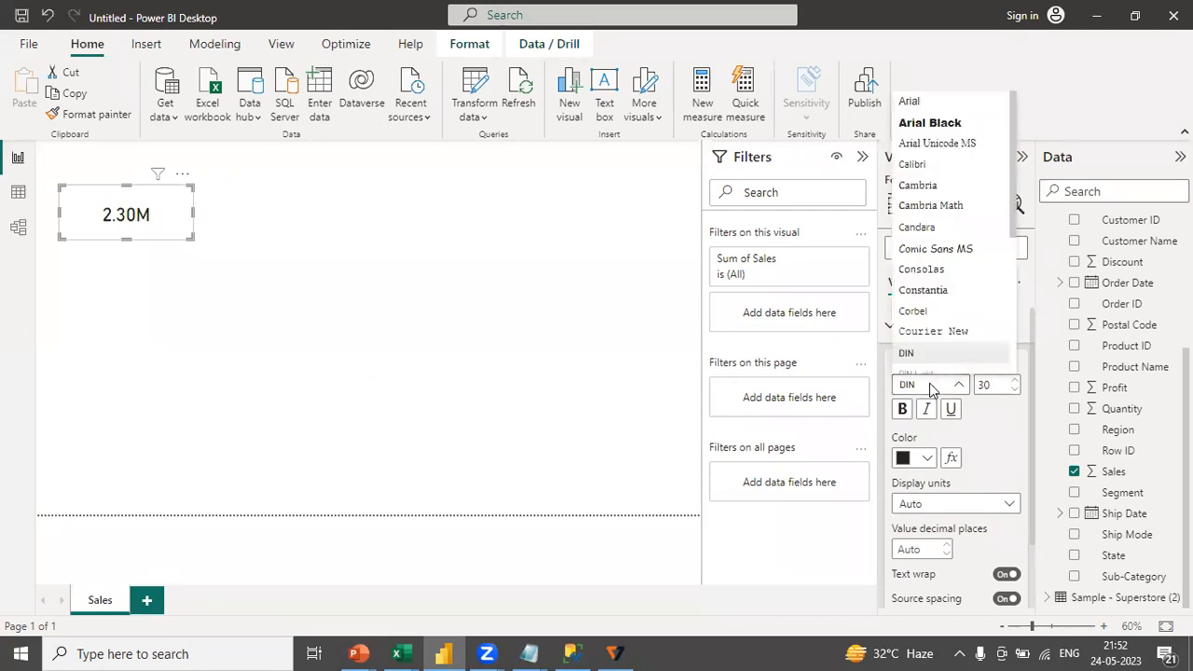
{"action": "left_click", "coordinate": [923, 125]}
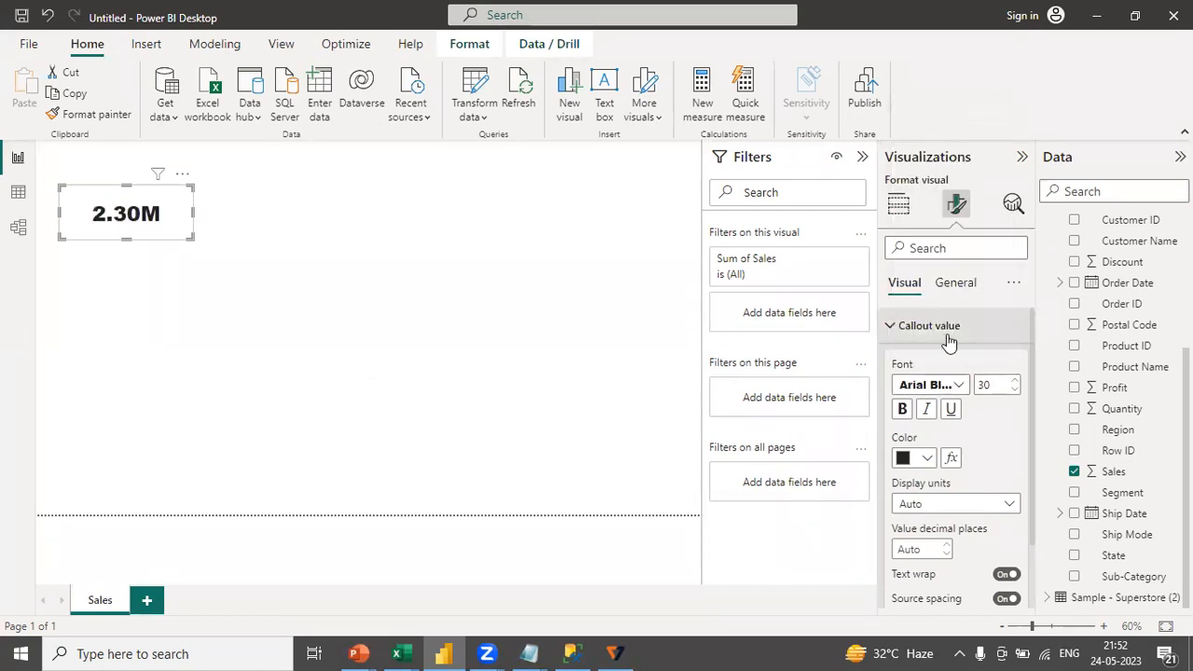
{"action": "left_click", "coordinate": [938, 386]}
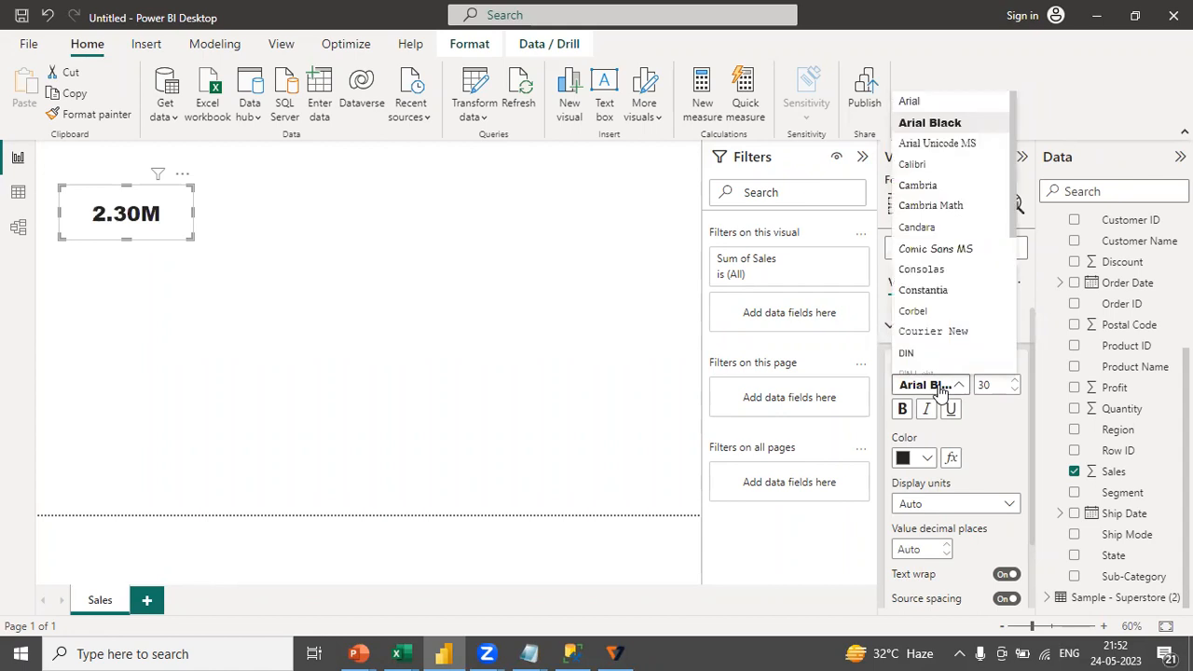
{"action": "left_click", "coordinate": [911, 103]}
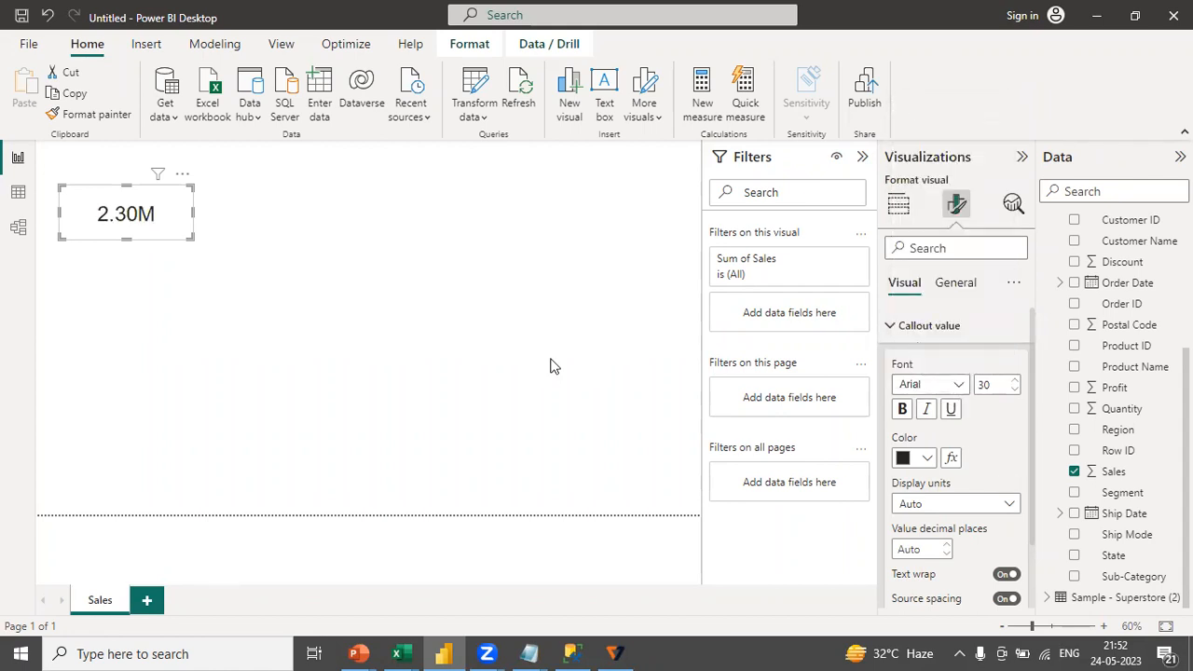
Try italic, bold and underline on the Card's callout value and turn all three styles back off.
{"action": "left_click", "coordinate": [923, 415]}
{"action": "left_click", "coordinate": [905, 417]}
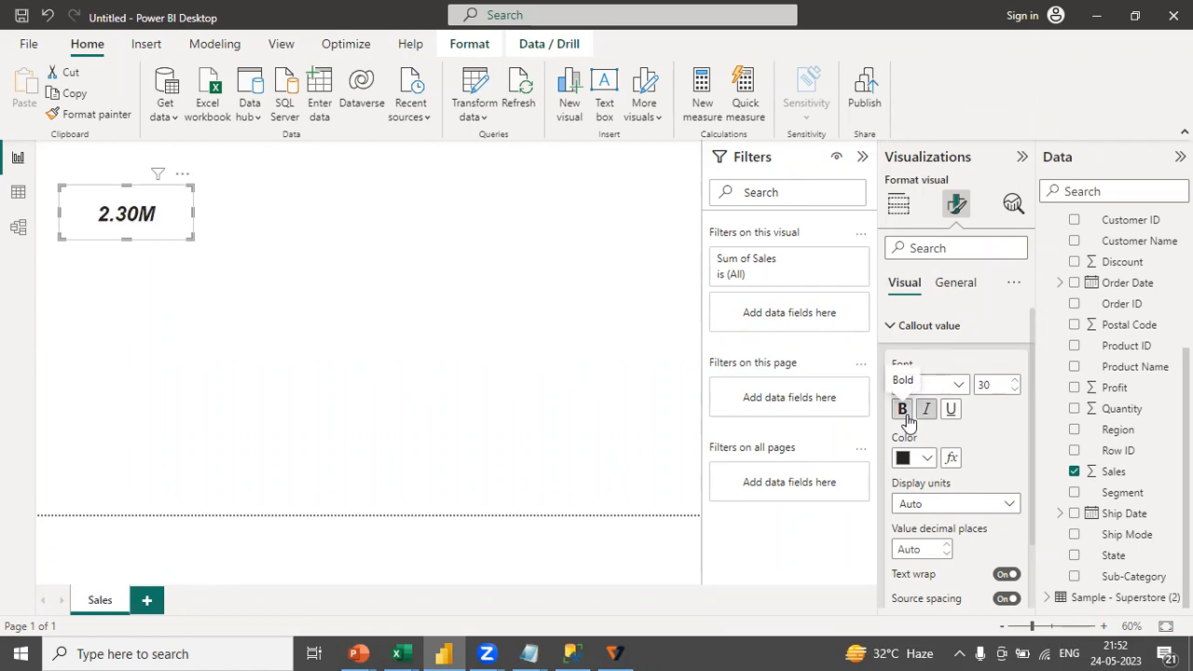
{"action": "left_click", "coordinate": [951, 411]}
{"action": "left_click", "coordinate": [951, 411]}
{"action": "left_click", "coordinate": [925, 412]}
{"action": "left_click", "coordinate": [903, 417]}
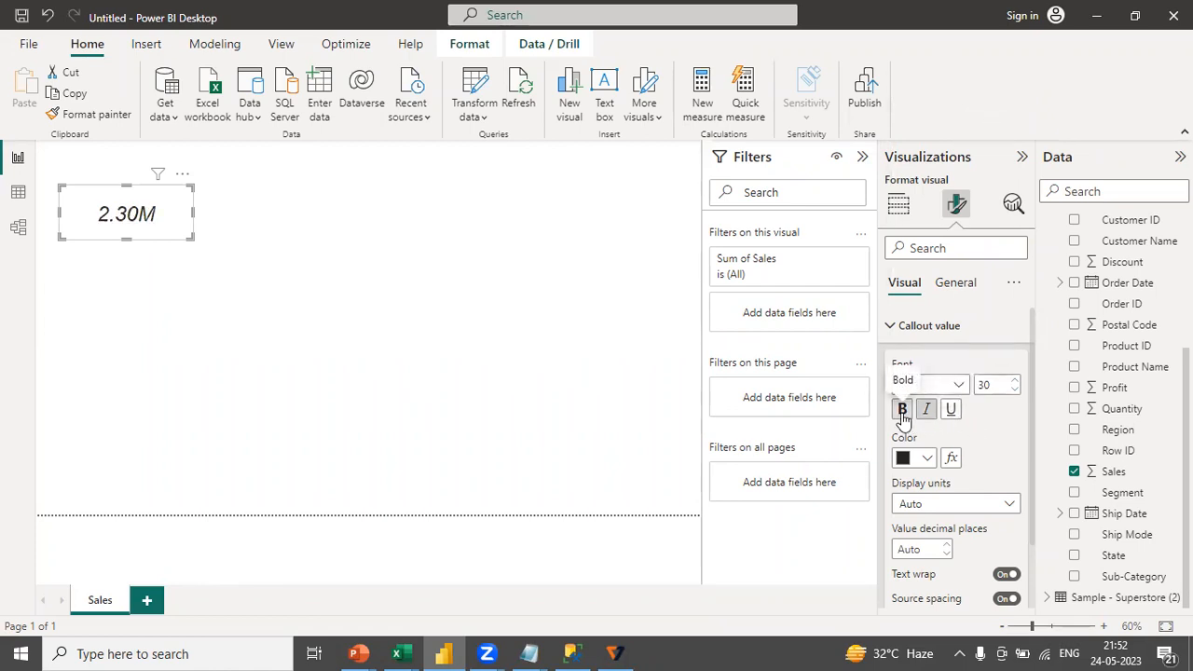
{"action": "left_click", "coordinate": [904, 416]}
{"action": "left_click", "coordinate": [904, 417]}
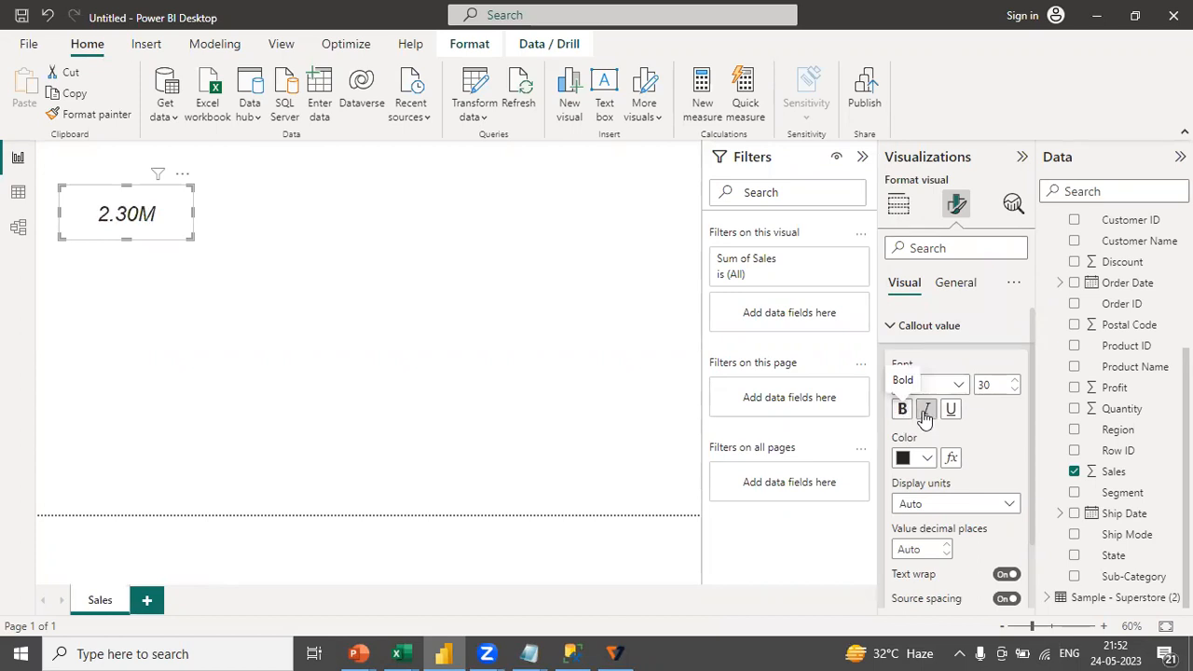
{"action": "left_click", "coordinate": [925, 411]}
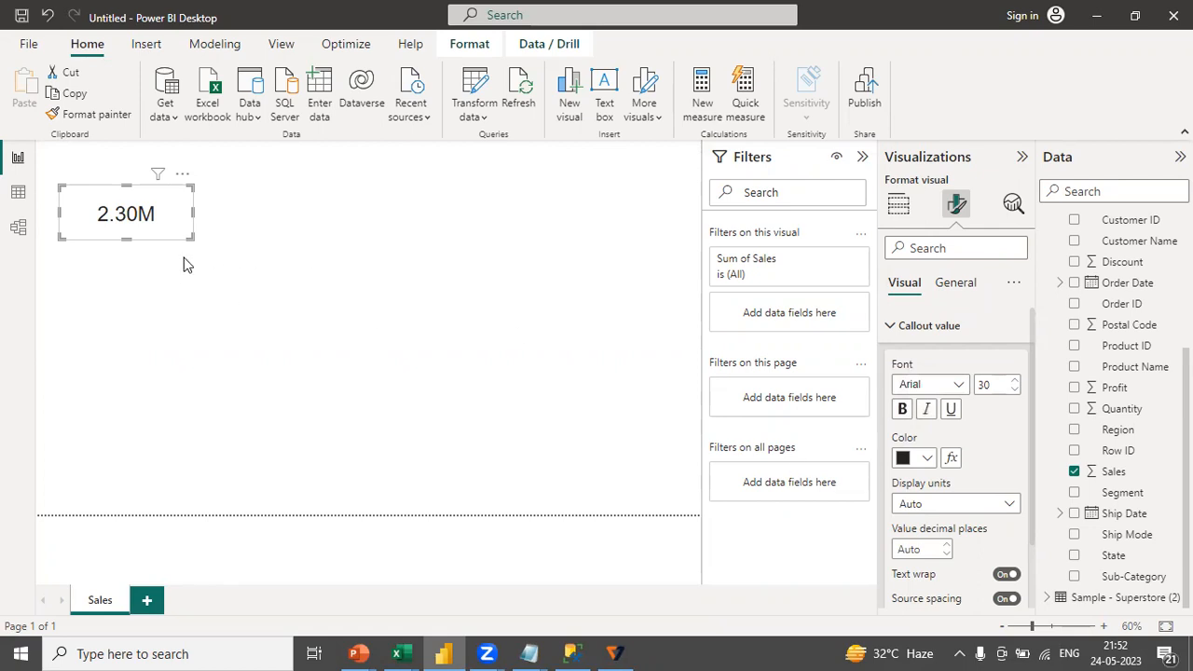
Try gold and dark plum as the callout value's color, look at the custom color options, and settle on black.
{"action": "left_click", "coordinate": [928, 459]}
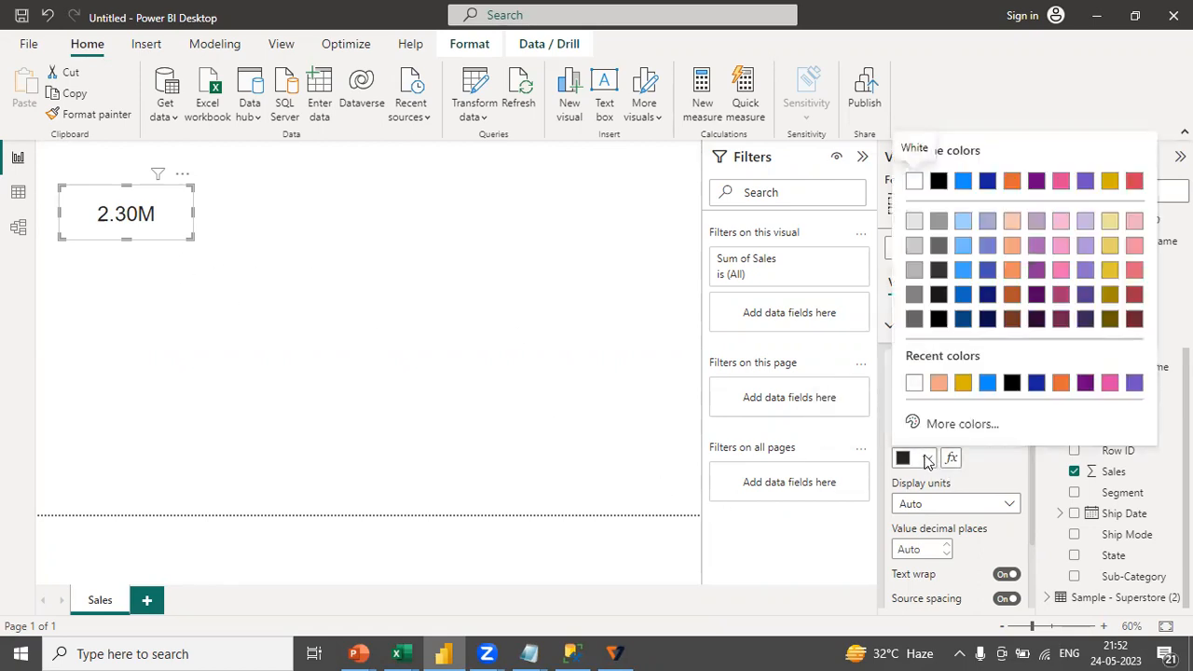
{"action": "left_click", "coordinate": [966, 384]}
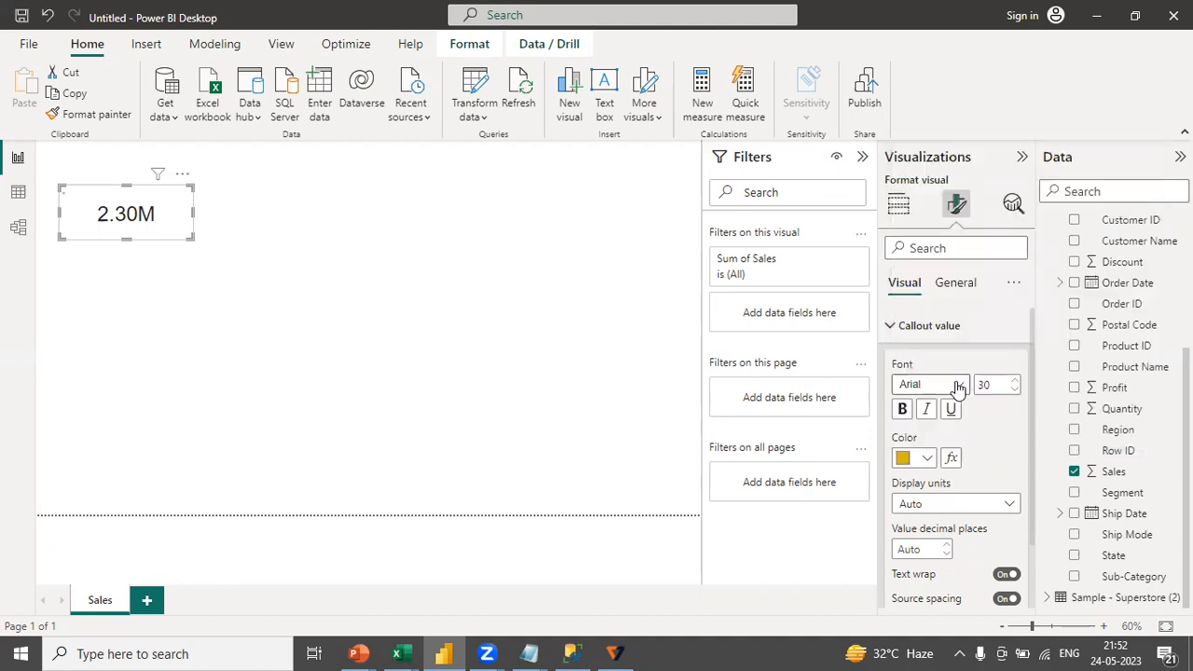
{"action": "left_click", "coordinate": [928, 459]}
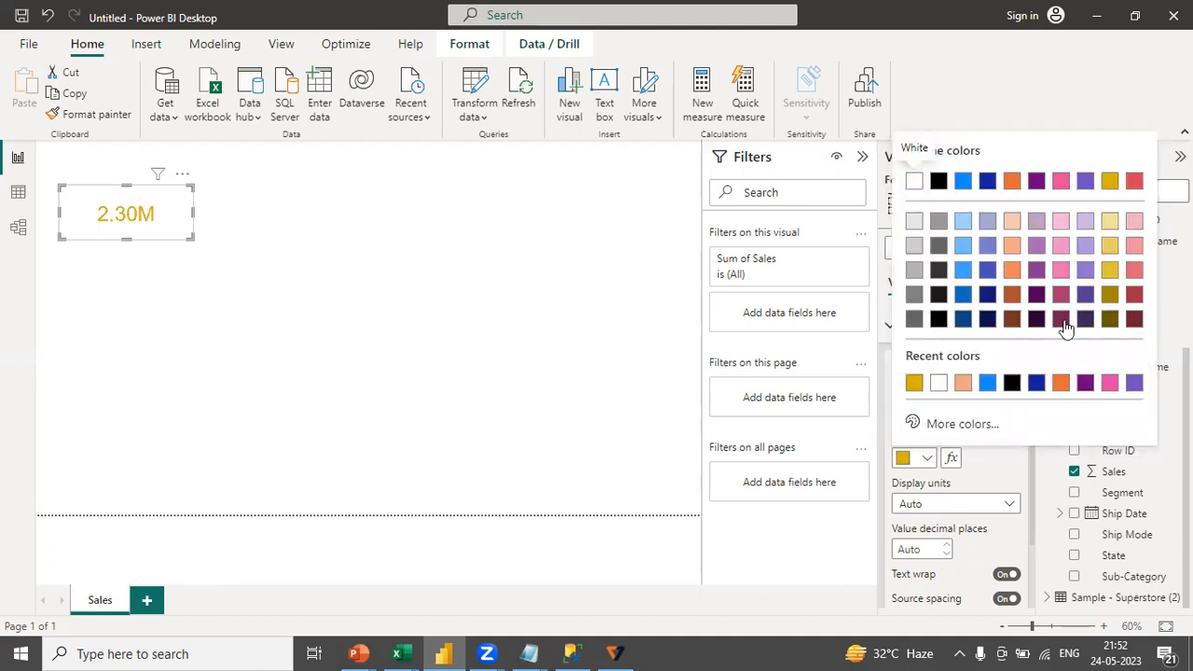
{"action": "left_click", "coordinate": [1065, 330]}
{"action": "left_click", "coordinate": [928, 458]}
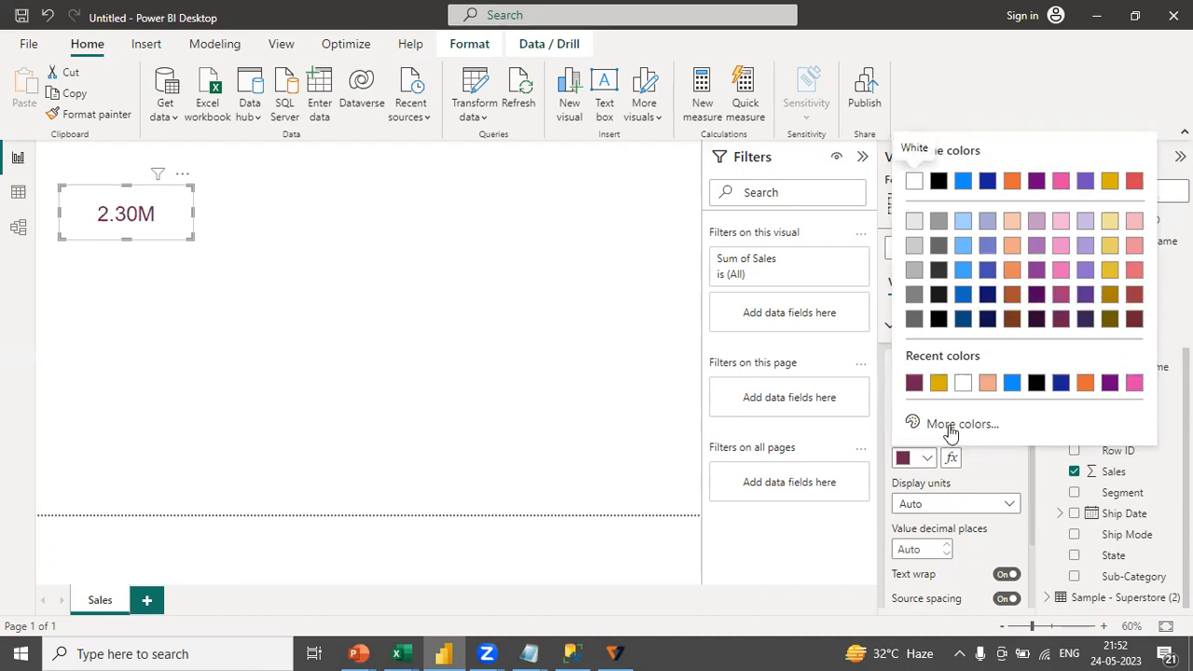
{"action": "left_click", "coordinate": [956, 424]}
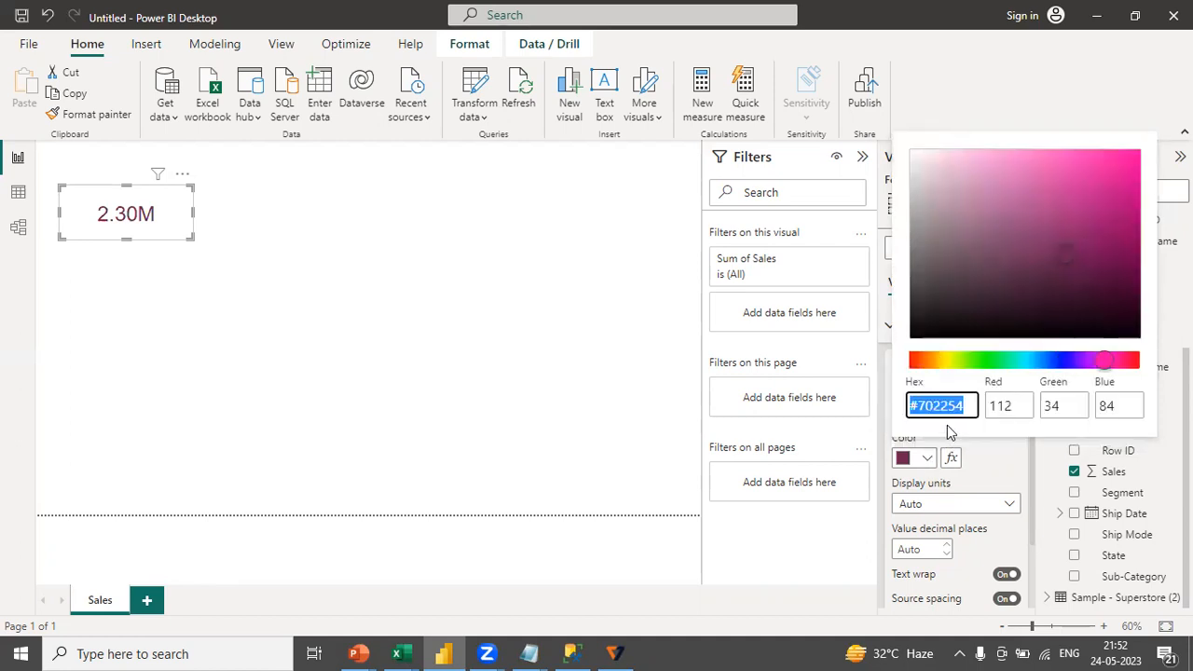
{"action": "left_click", "coordinate": [1023, 465]}
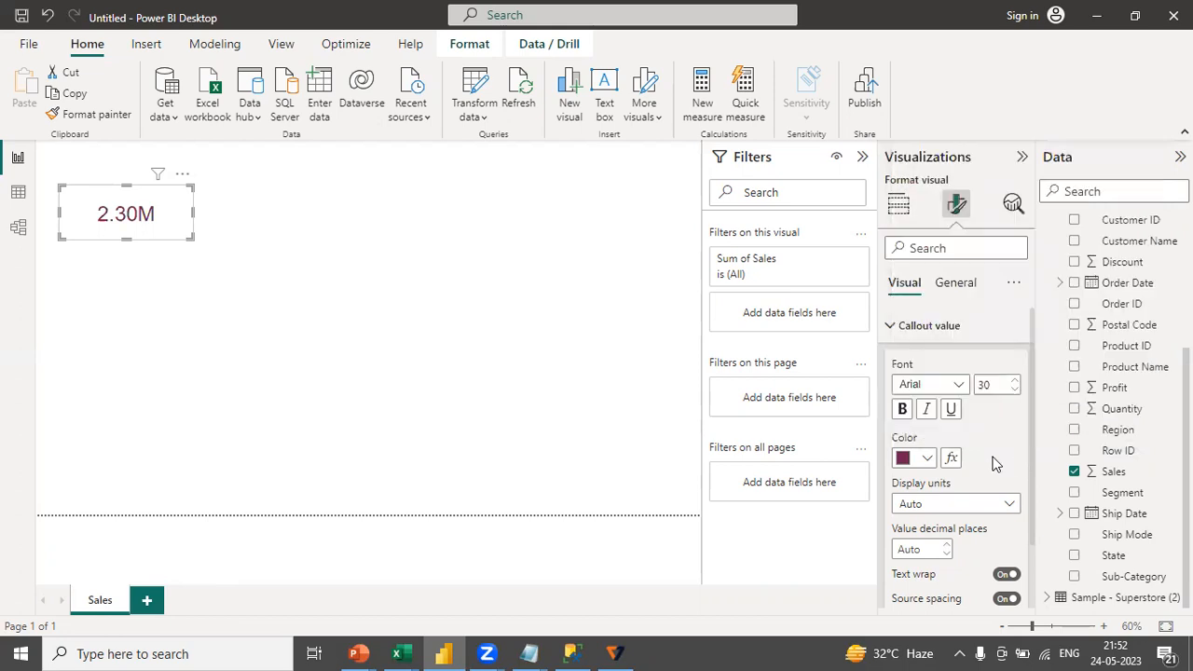
{"action": "left_click", "coordinate": [927, 458]}
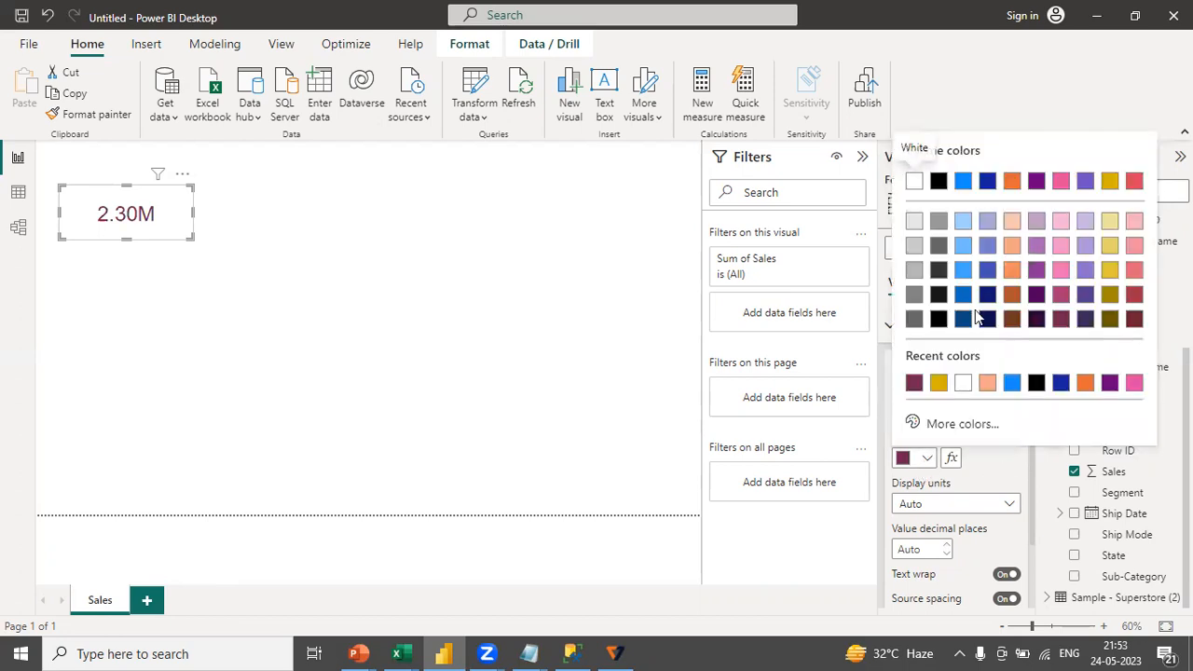
{"action": "left_click", "coordinate": [937, 181]}
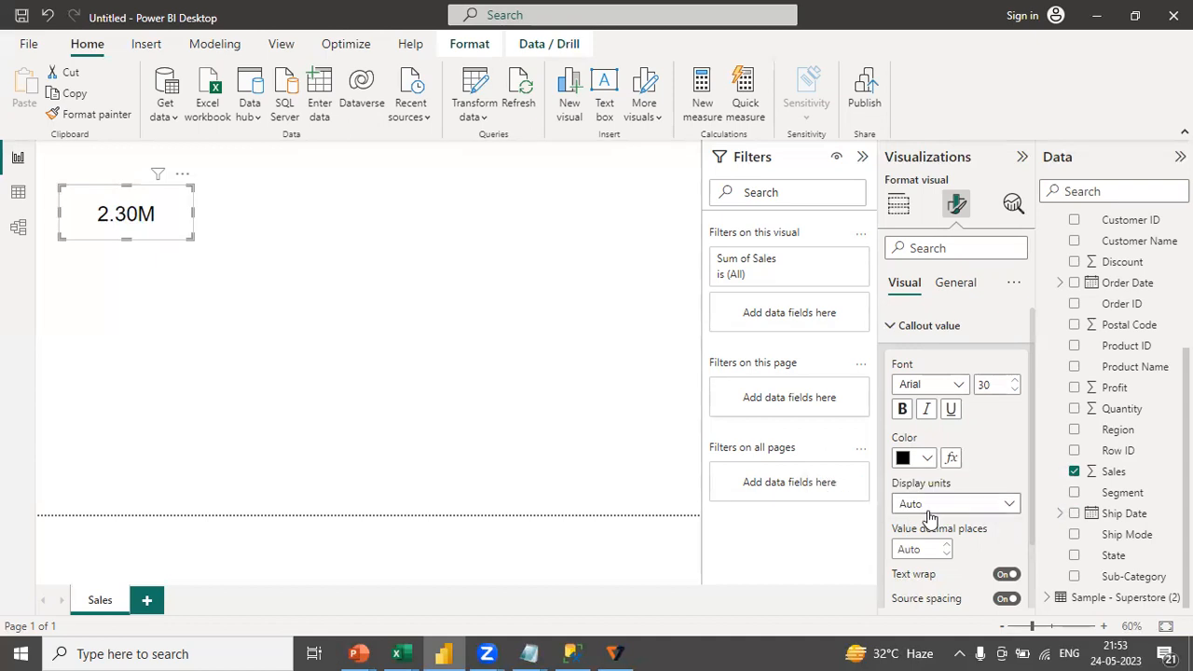
Set the callout value's display units to None and widen the Card to give the full number more room.
{"action": "left_click_drag", "start_coordinate": [1033, 504], "coordinate": [1035, 545]}
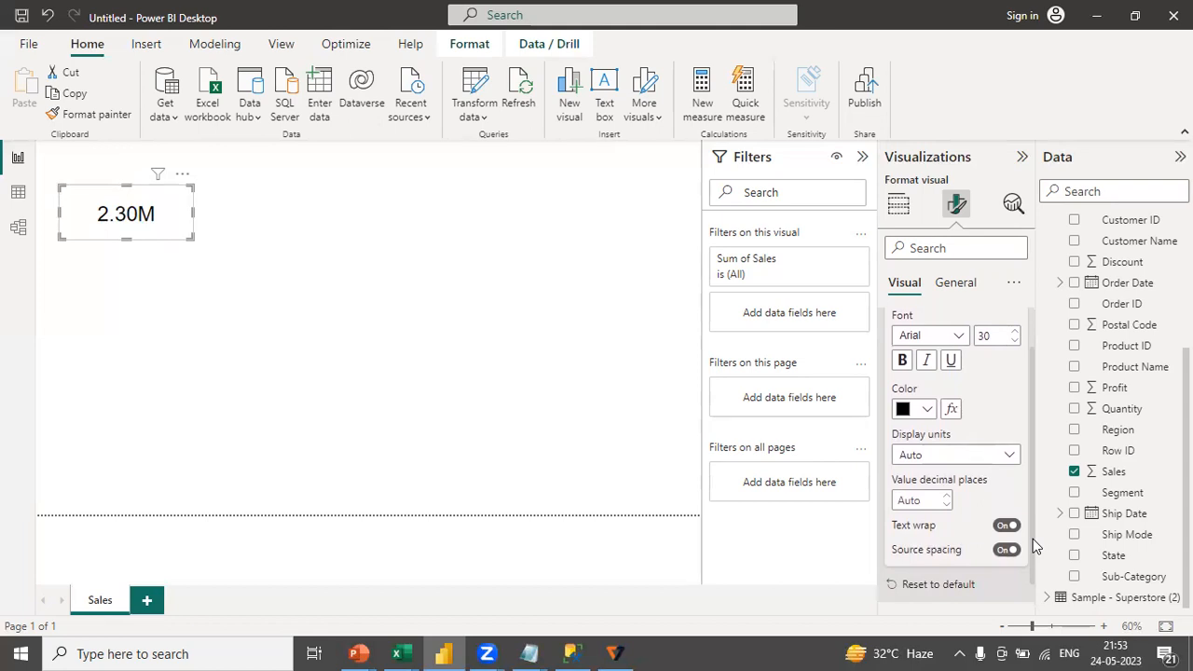
{"action": "left_click", "coordinate": [944, 457]}
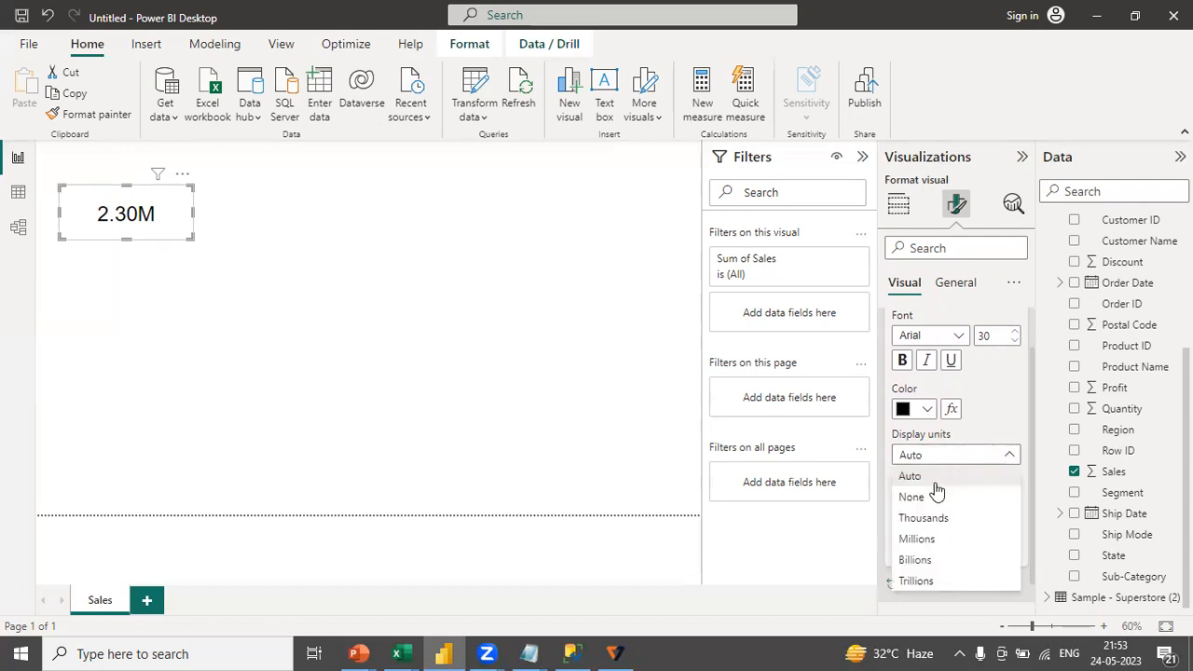
{"action": "left_click", "coordinate": [930, 501]}
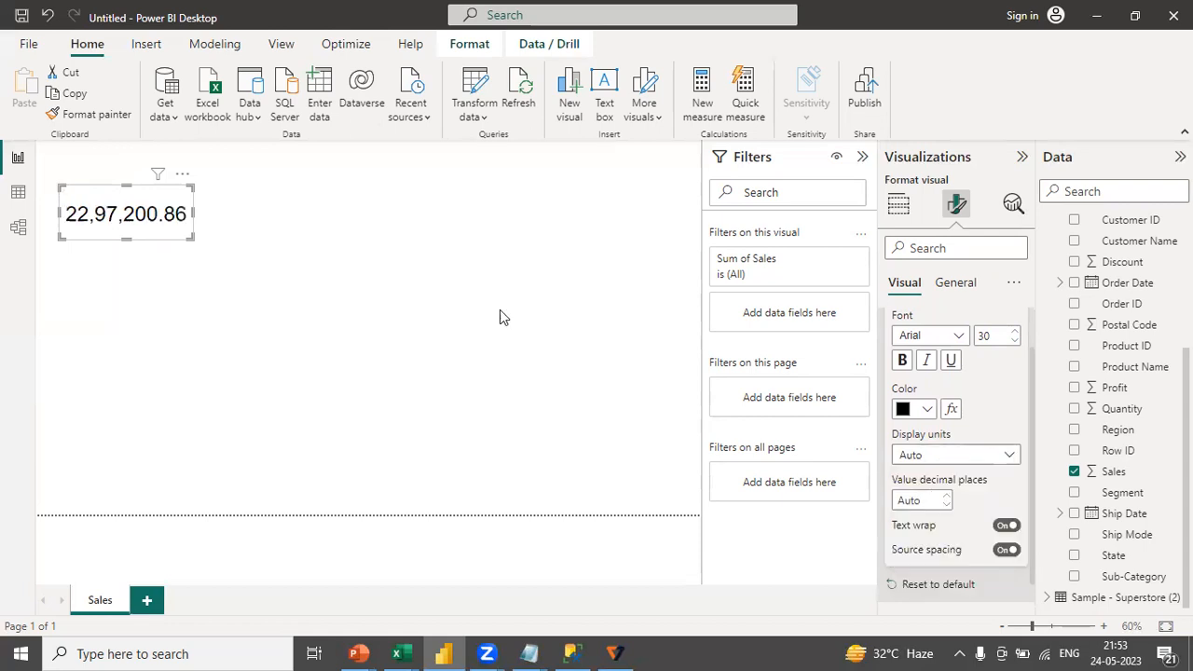
{"action": "left_click_drag", "start_coordinate": [189, 237], "coordinate": [225, 242]}
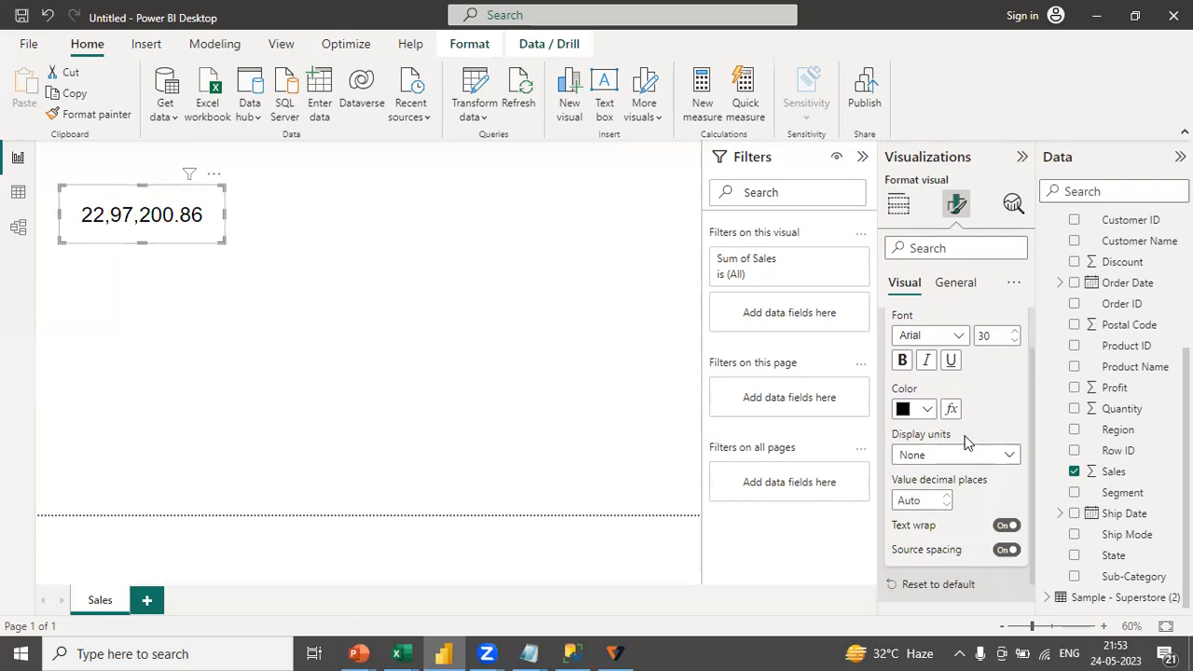
Try Thousands and Billions as the callout value's display units and return them to Auto.
{"action": "left_click", "coordinate": [952, 466]}
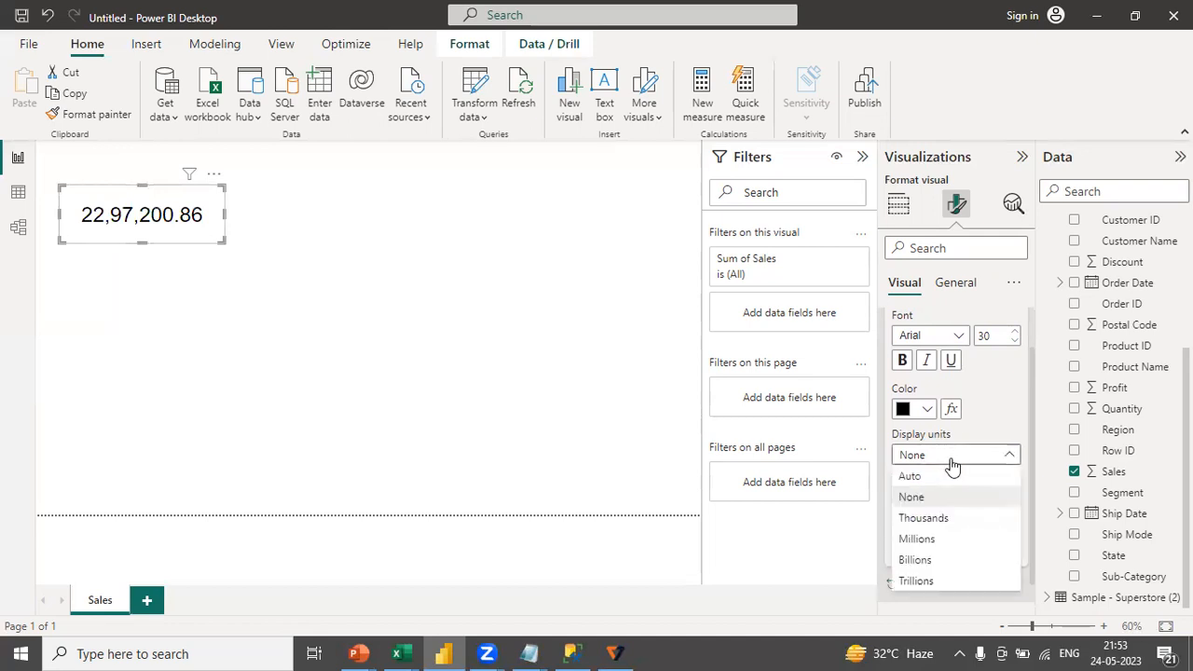
{"action": "left_click", "coordinate": [933, 518]}
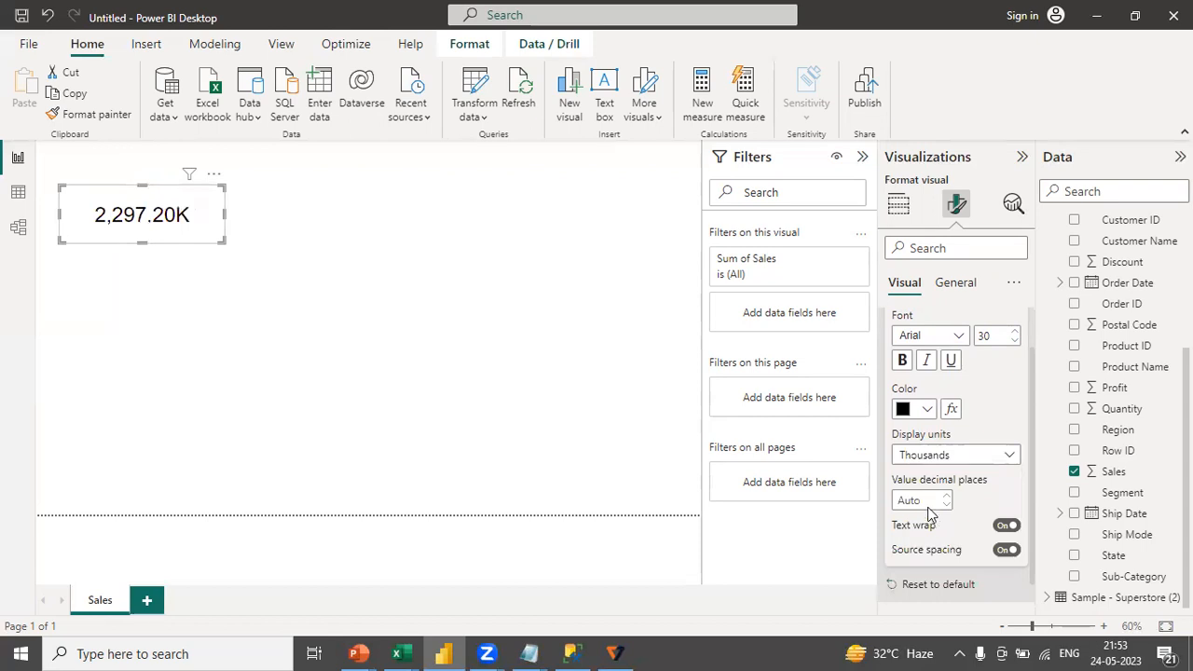
{"action": "left_click", "coordinate": [933, 456]}
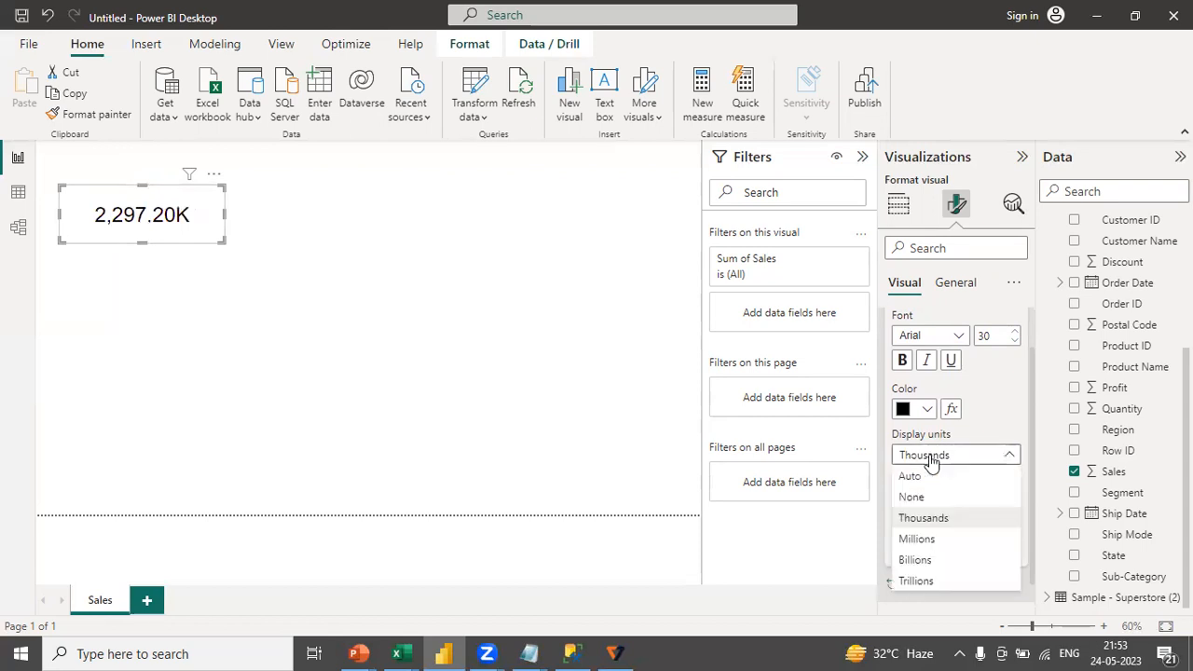
{"action": "left_click", "coordinate": [916, 560]}
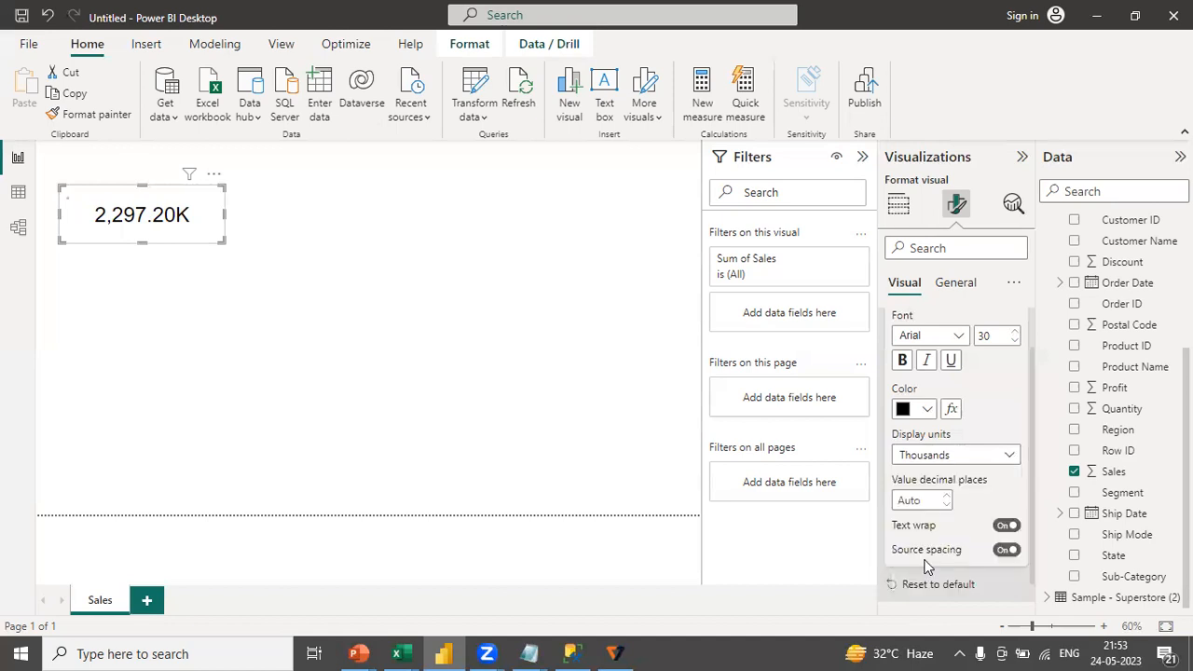
{"action": "left_click", "coordinate": [948, 457]}
{"action": "left_click", "coordinate": [929, 474]}
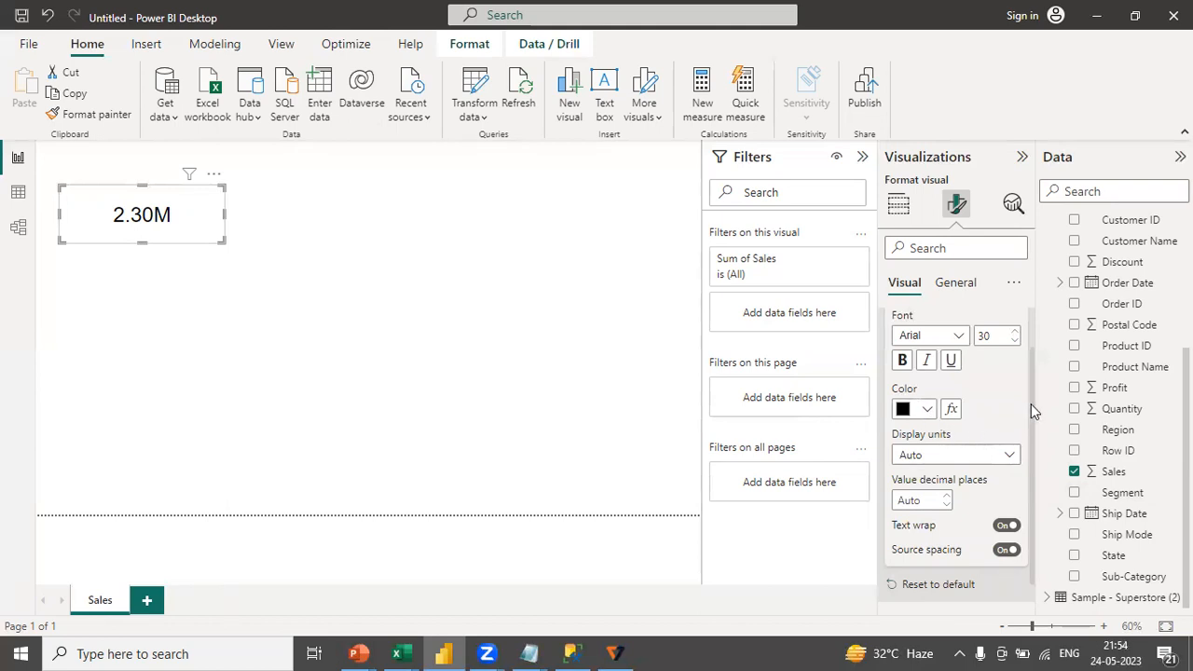
Turn on the Card's title in the general formatting and set its text to "Total Sales".
{"action": "left_click_drag", "start_coordinate": [1031, 404], "coordinate": [1031, 339]}
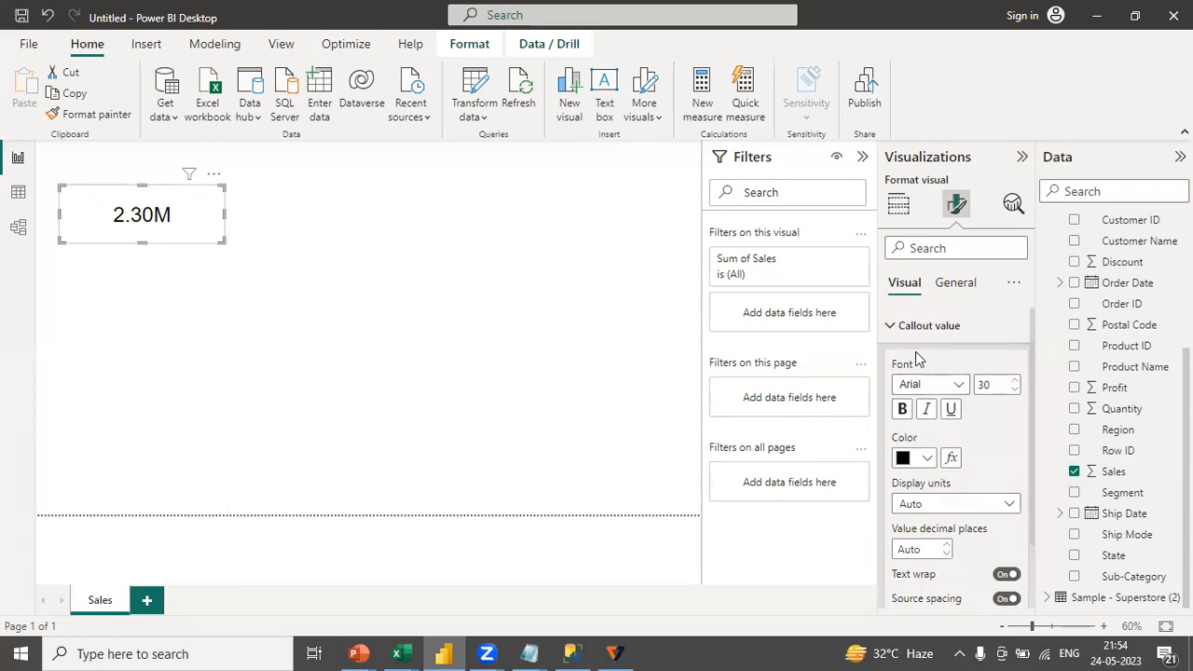
{"action": "left_click", "coordinate": [892, 333]}
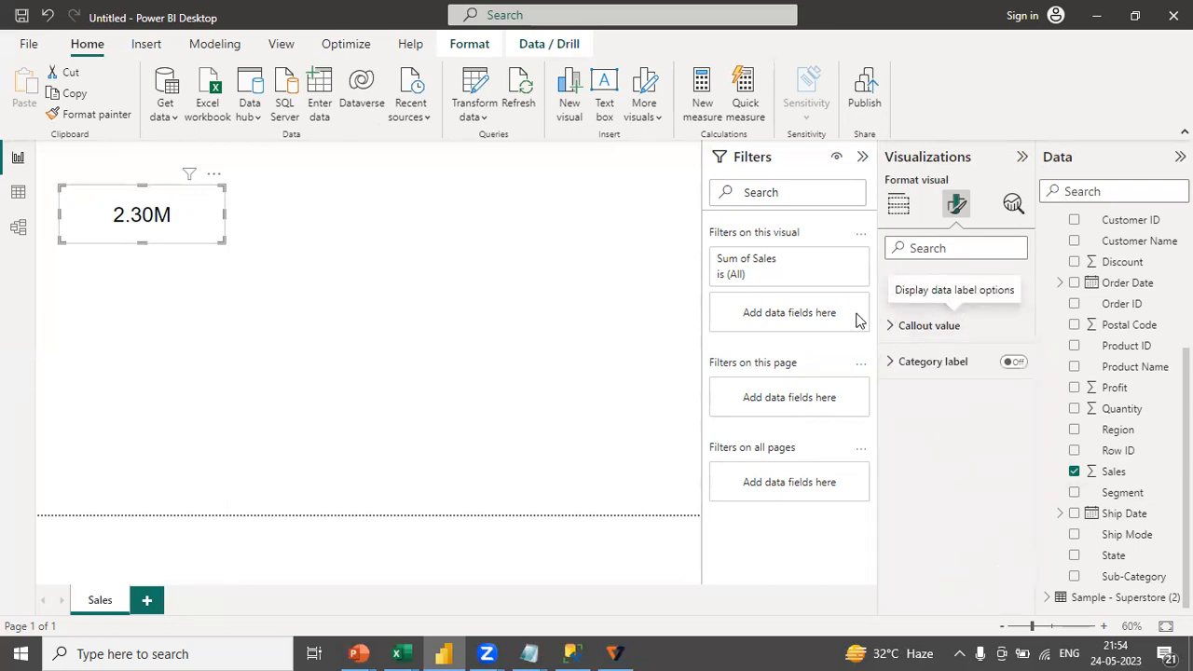
{"action": "left_click", "coordinate": [954, 288]}
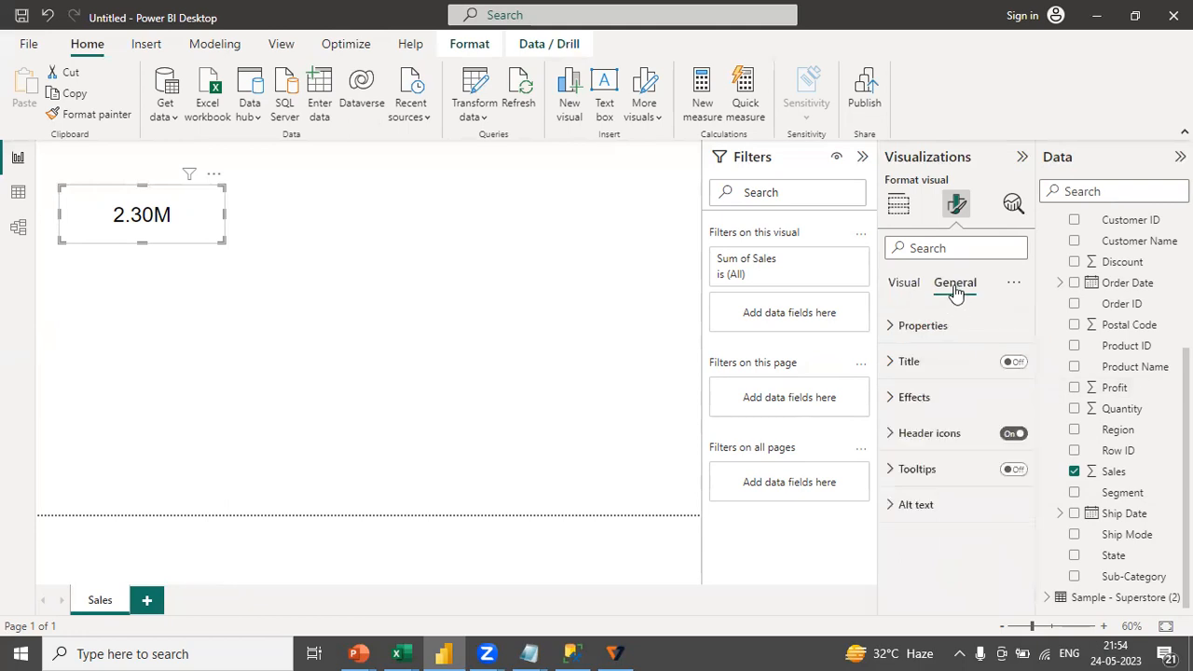
{"action": "left_click", "coordinate": [1018, 366]}
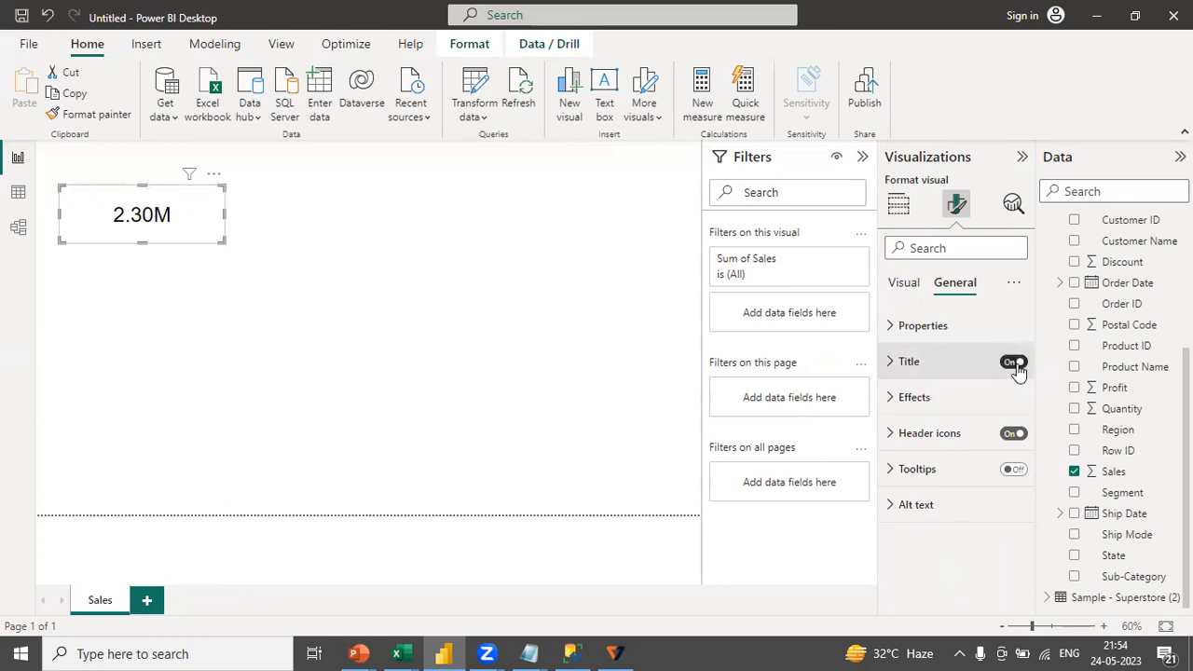
{"action": "left_click", "coordinate": [892, 369]}
{"action": "left_click", "coordinate": [918, 447]}
{"action": "type", "text": "T"}
{"action": "right_click", "coordinate": [922, 449]}
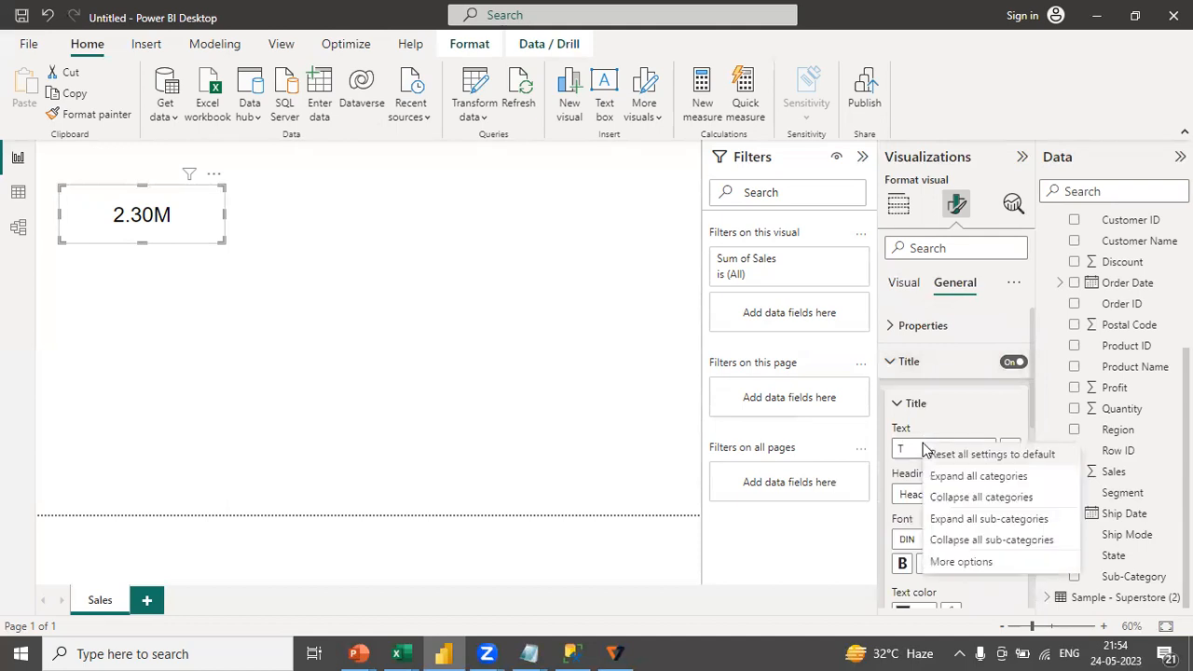
{"action": "left_click", "coordinate": [904, 448]}
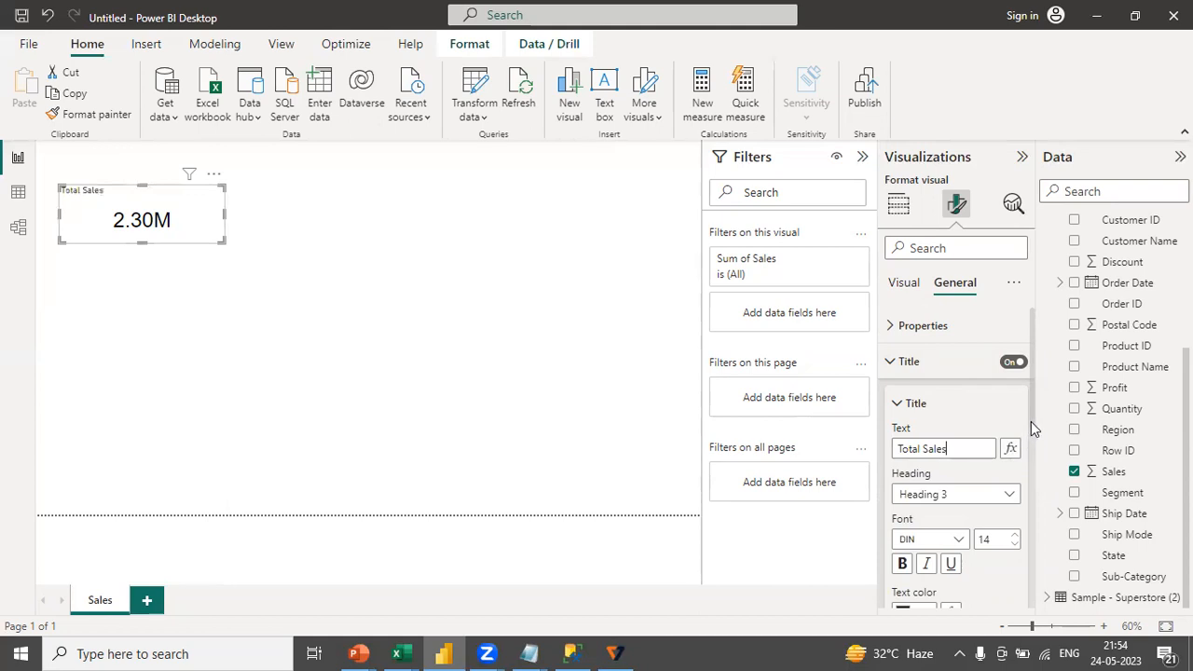
Center the Card's title horizontally.
{"action": "left_click_drag", "start_coordinate": [1033, 420], "coordinate": [1035, 463]}
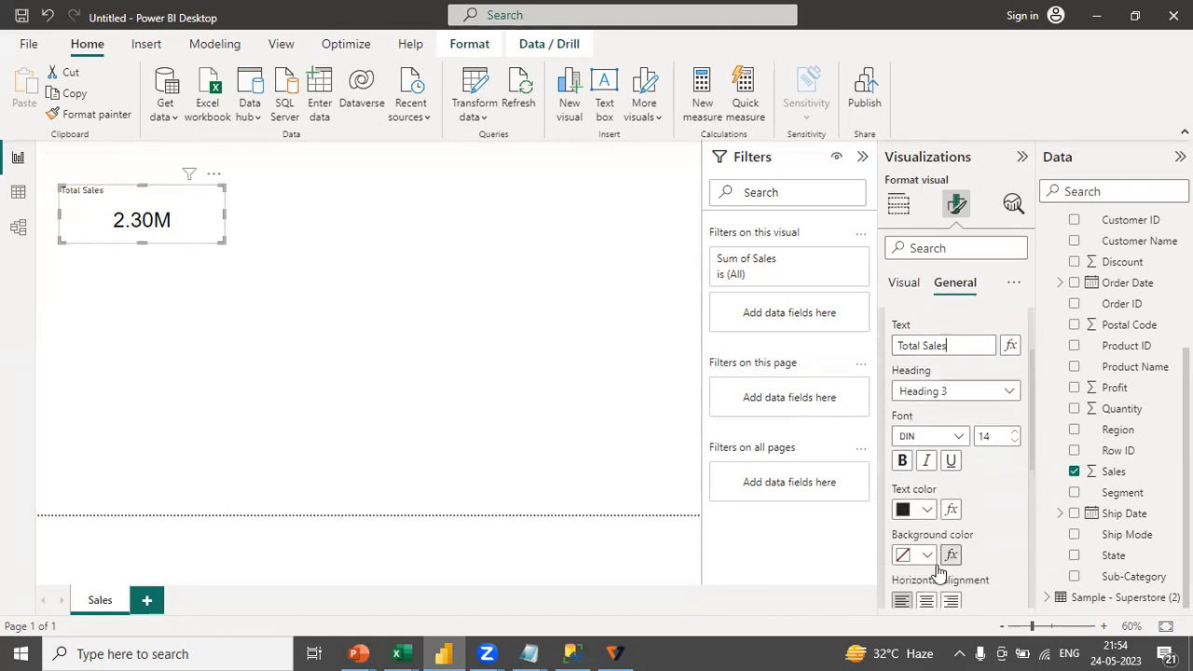
{"action": "scroll", "coordinate": [1033, 440], "scroll_direction": "down", "scroll_amount": 1}
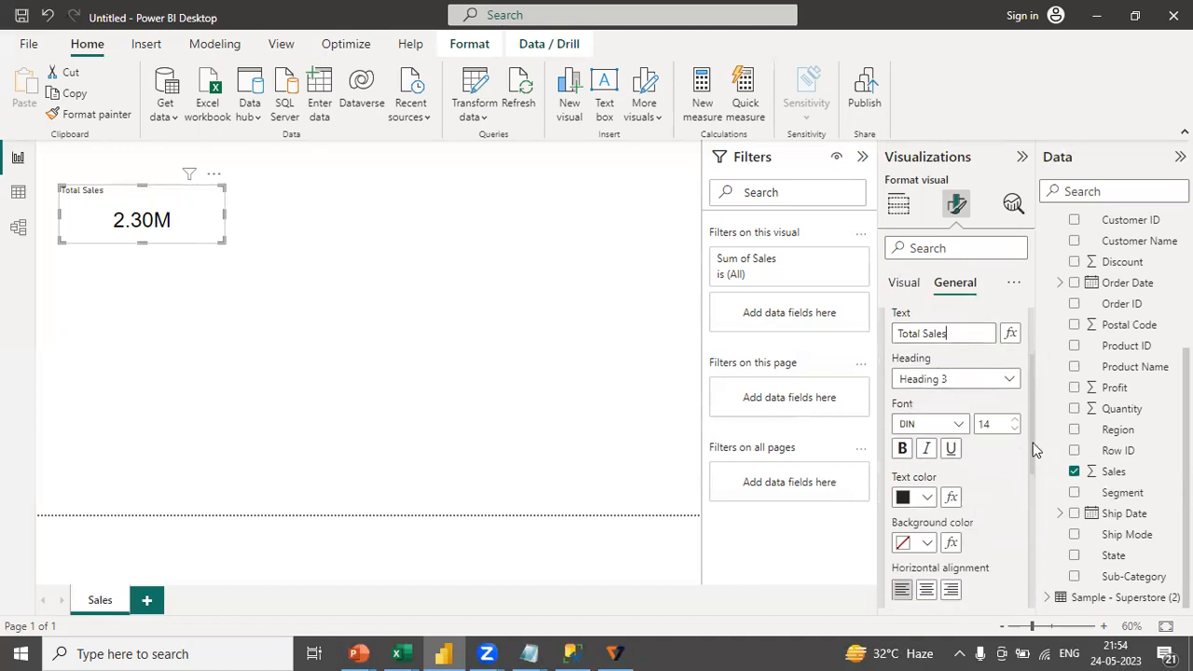
{"action": "left_click", "coordinate": [927, 576]}
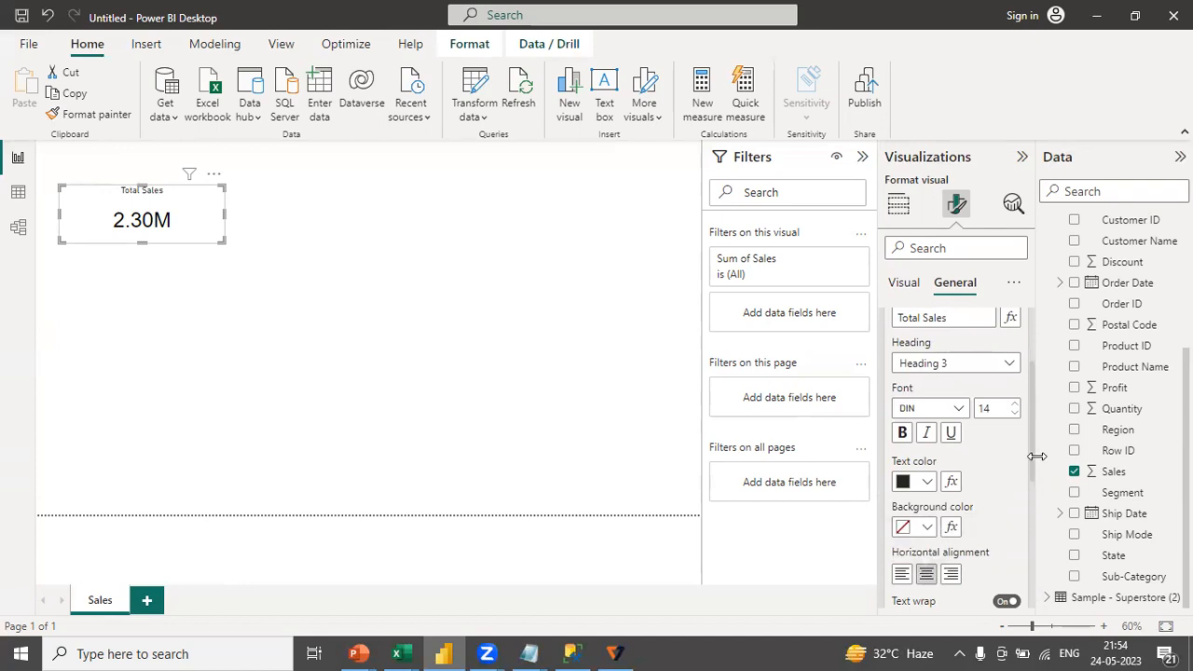
{"action": "left_click_drag", "start_coordinate": [1031, 454], "coordinate": [1031, 465]}
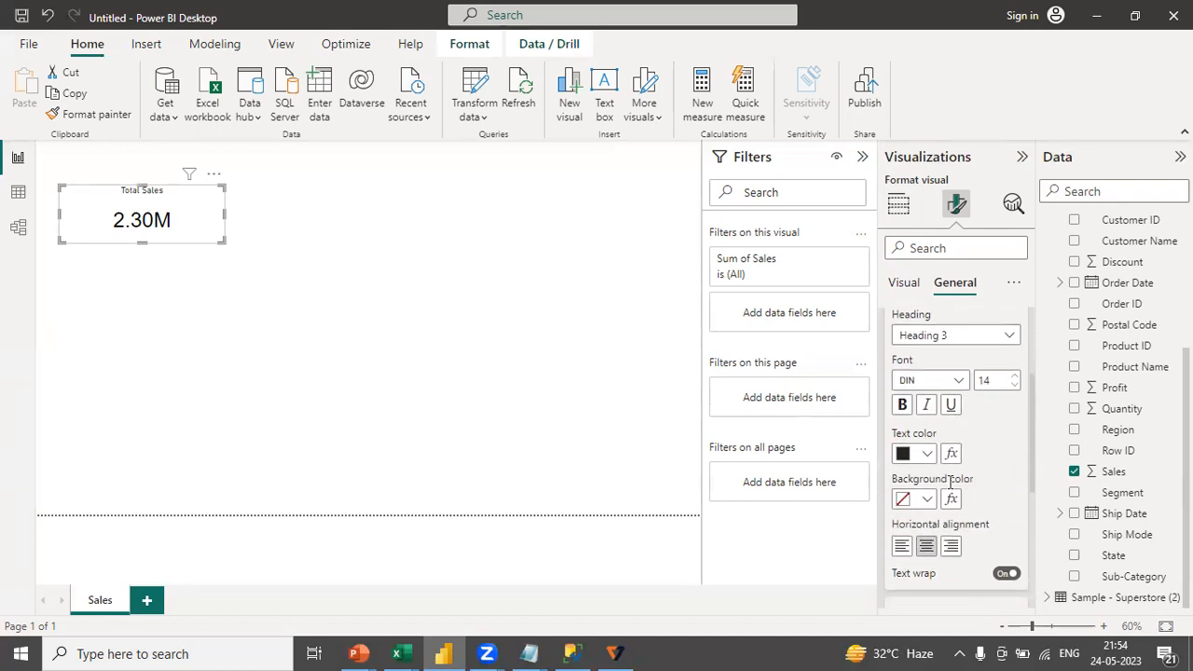
Fill the Card title's background with golden yellow and shrink the Card slightly in width and height.
{"action": "left_click", "coordinate": [928, 502]}
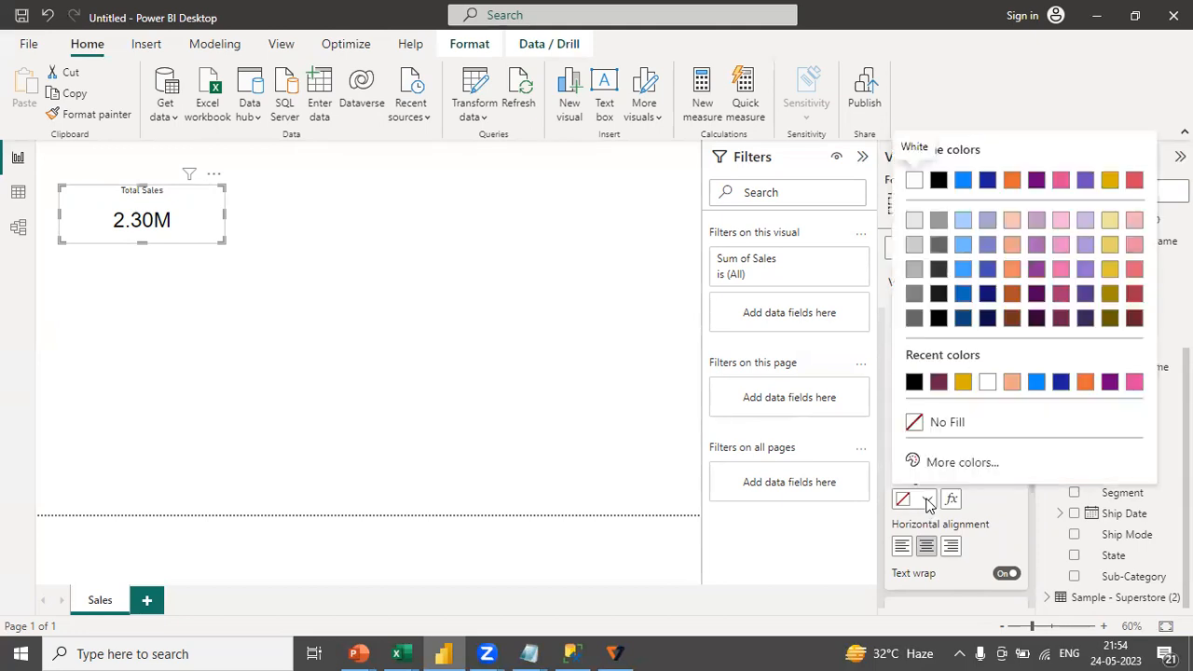
{"action": "left_click", "coordinate": [959, 386]}
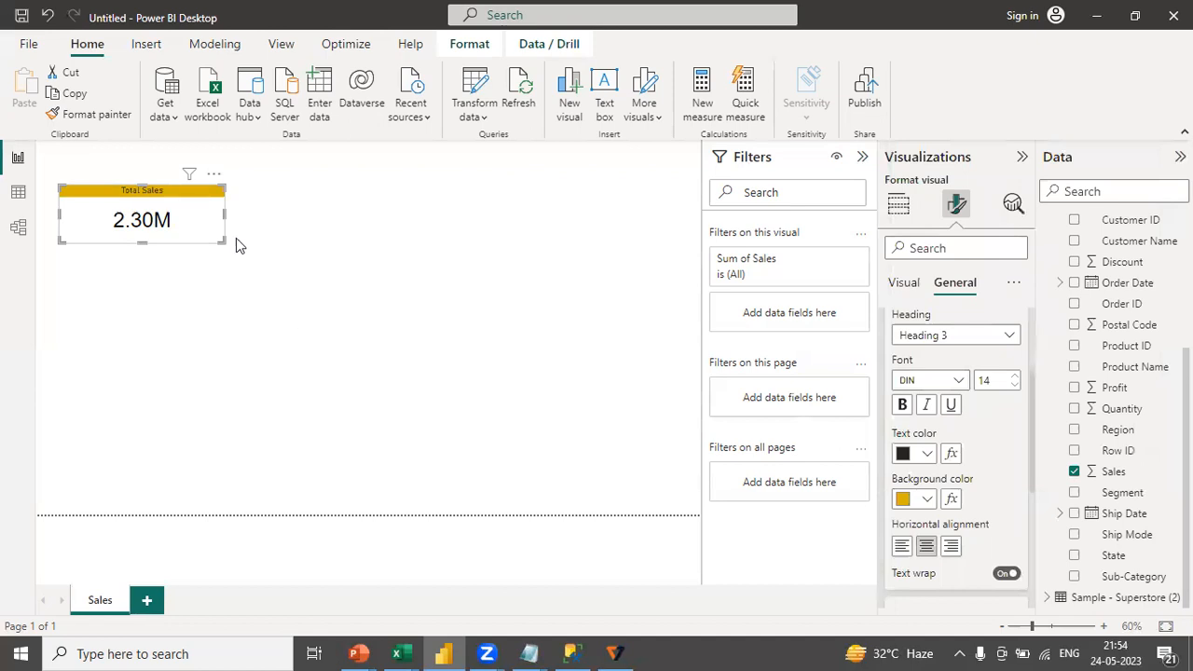
{"action": "left_click_drag", "start_coordinate": [220, 242], "coordinate": [205, 234]}
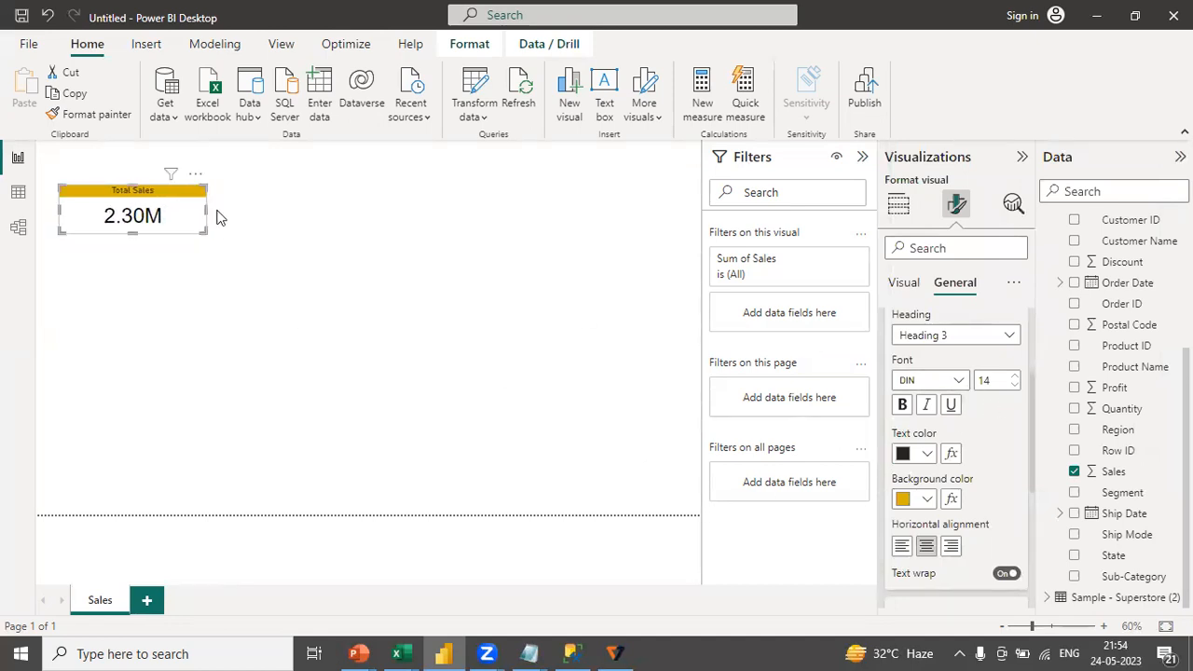
Set the Card title's font size to 20 and its text color to white.
{"action": "left_click", "coordinate": [997, 377]}
{"action": "type", "text": "20"}
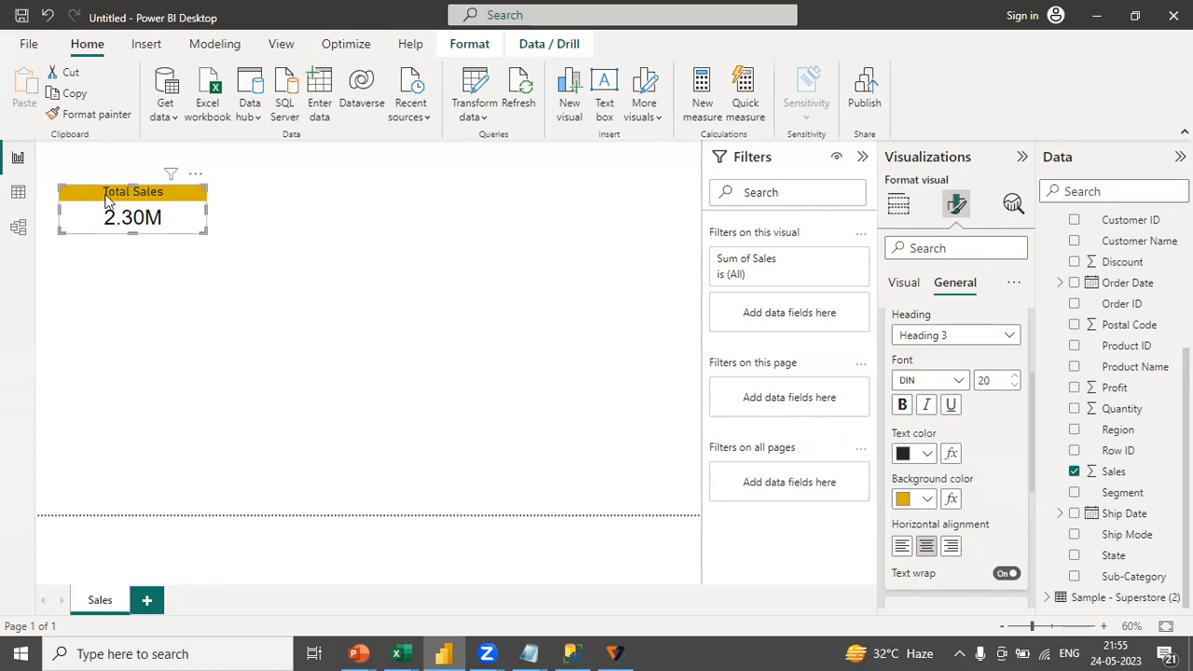
{"action": "left_click", "coordinate": [927, 454]}
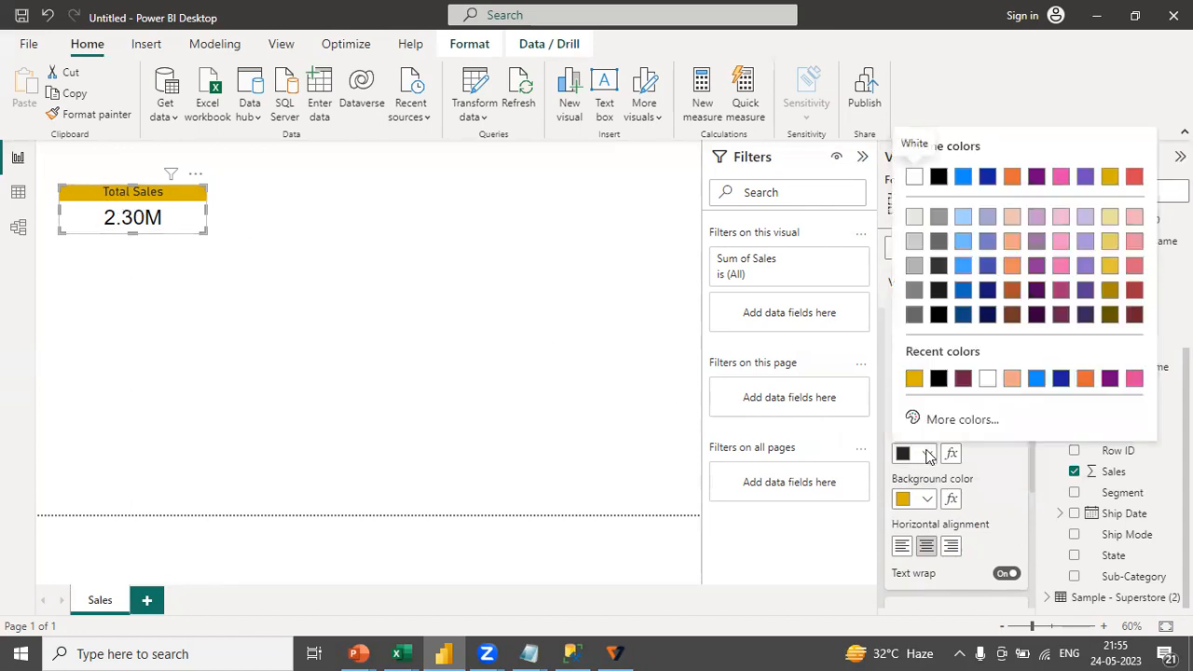
{"action": "left_click", "coordinate": [988, 378]}
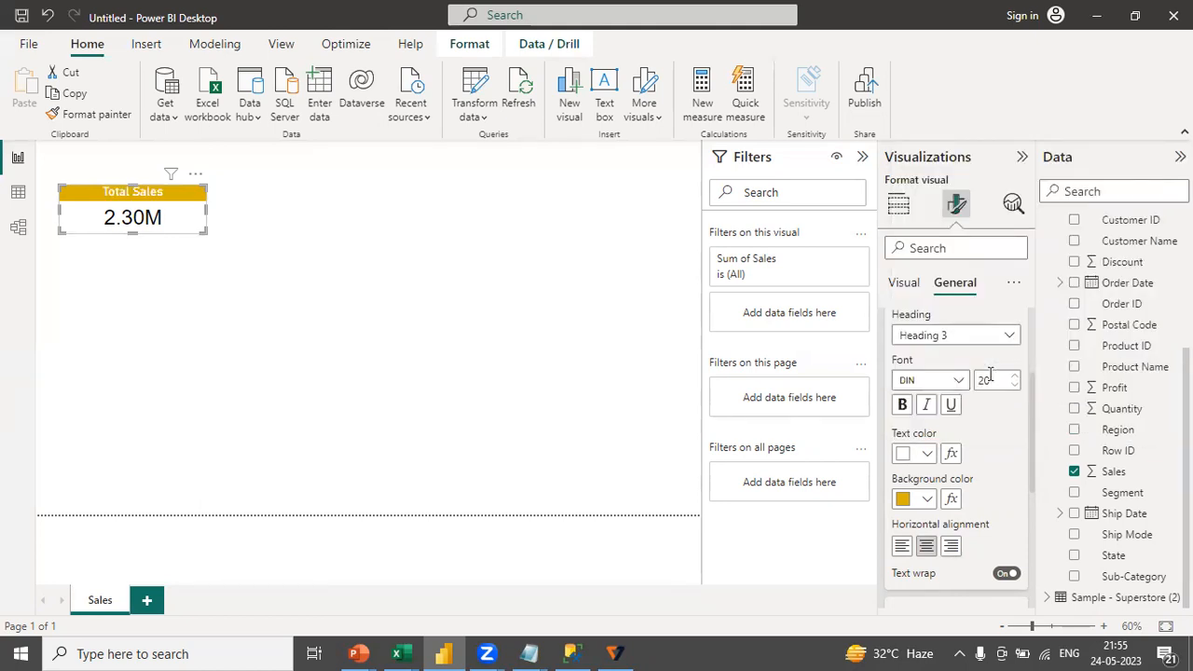
{"action": "left_click", "coordinate": [928, 501]}
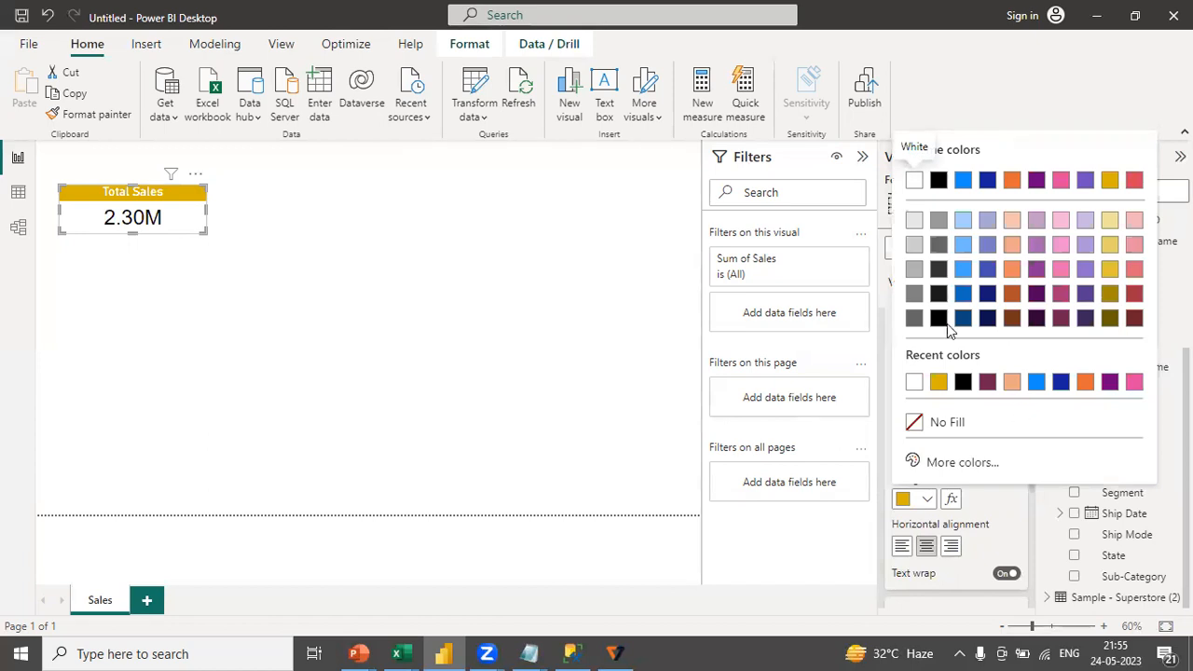
{"action": "left_click", "coordinate": [998, 503]}
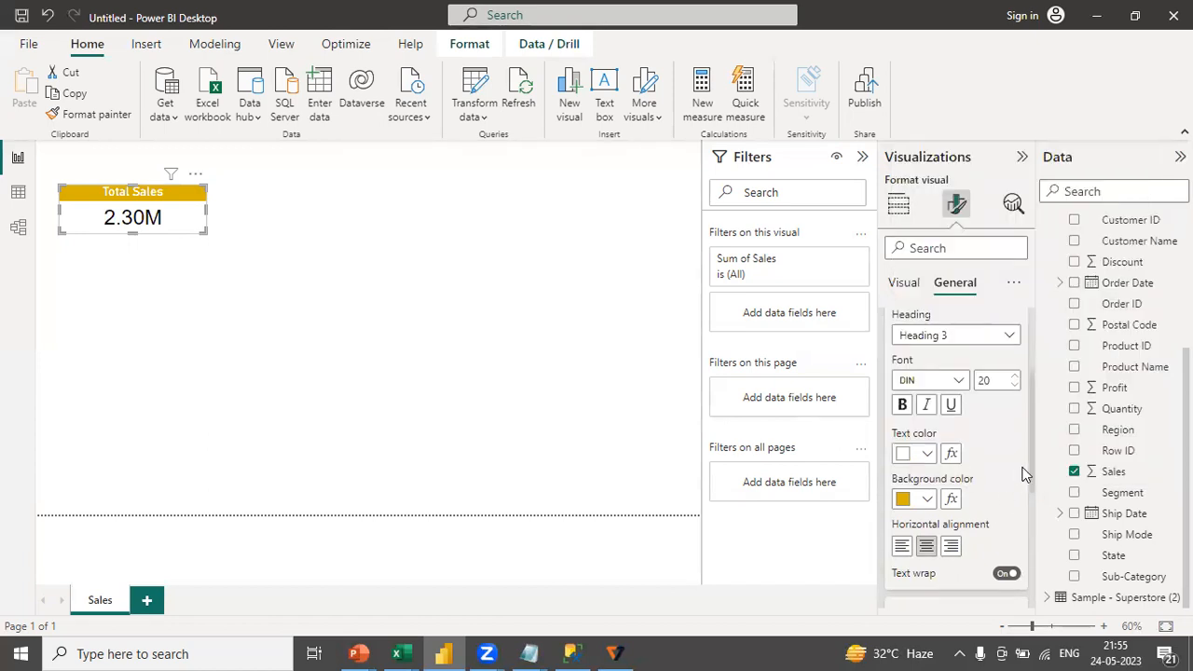
{"action": "left_click_drag", "start_coordinate": [1031, 462], "coordinate": [1036, 432]}
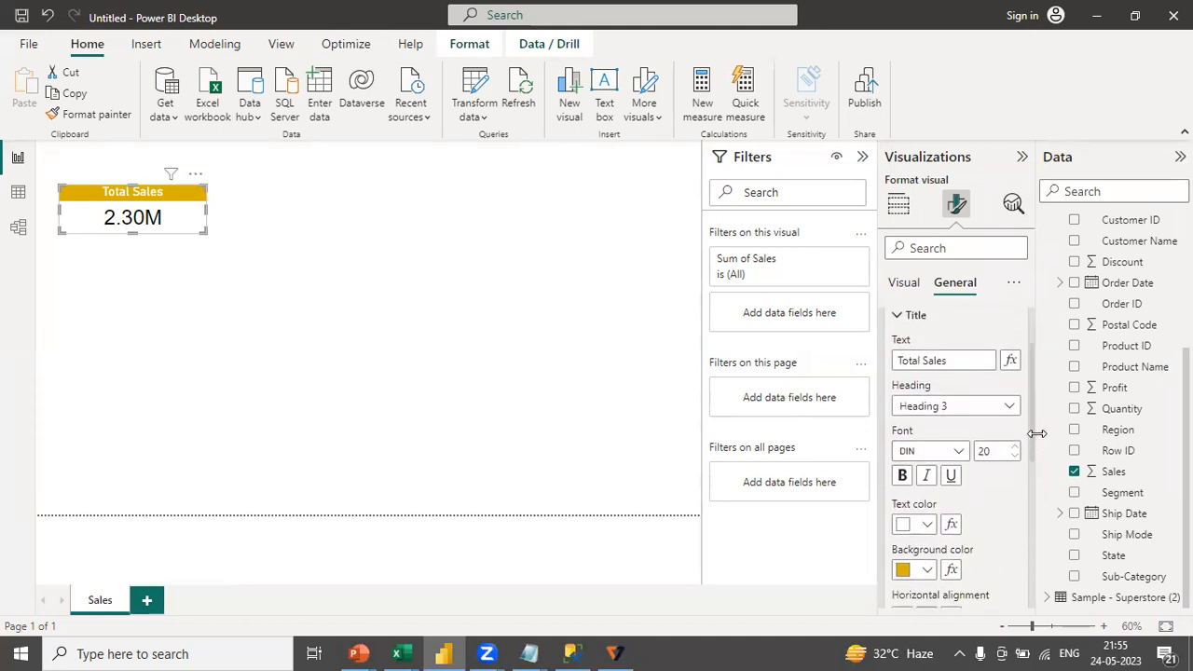
Review the Card's background options in its general effects settings.
{"action": "left_click", "coordinate": [250, 294]}
{"action": "left_click", "coordinate": [192, 222]}
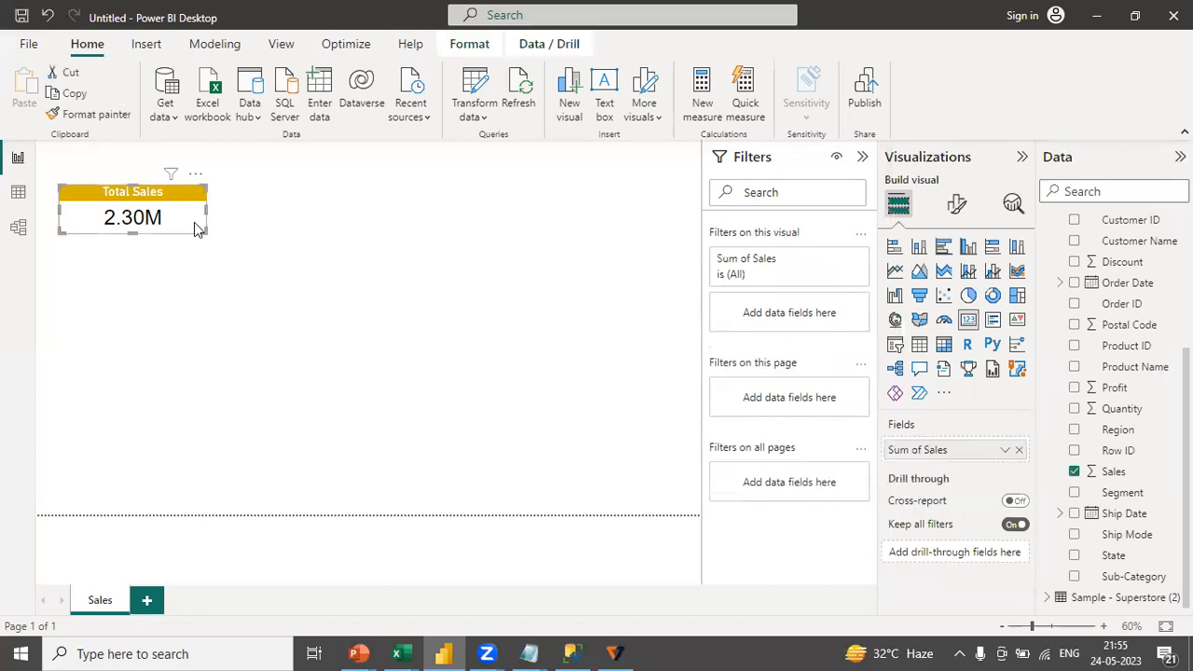
{"action": "left_click", "coordinate": [957, 205]}
{"action": "left_click", "coordinate": [953, 284]}
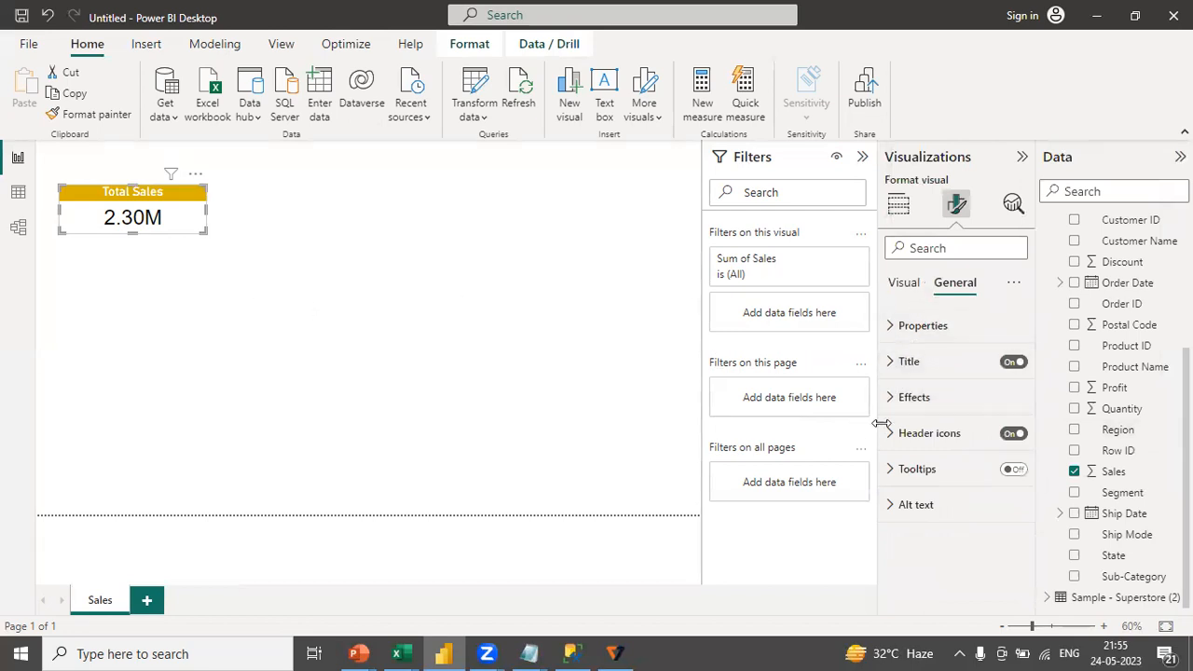
{"action": "left_click", "coordinate": [893, 398]}
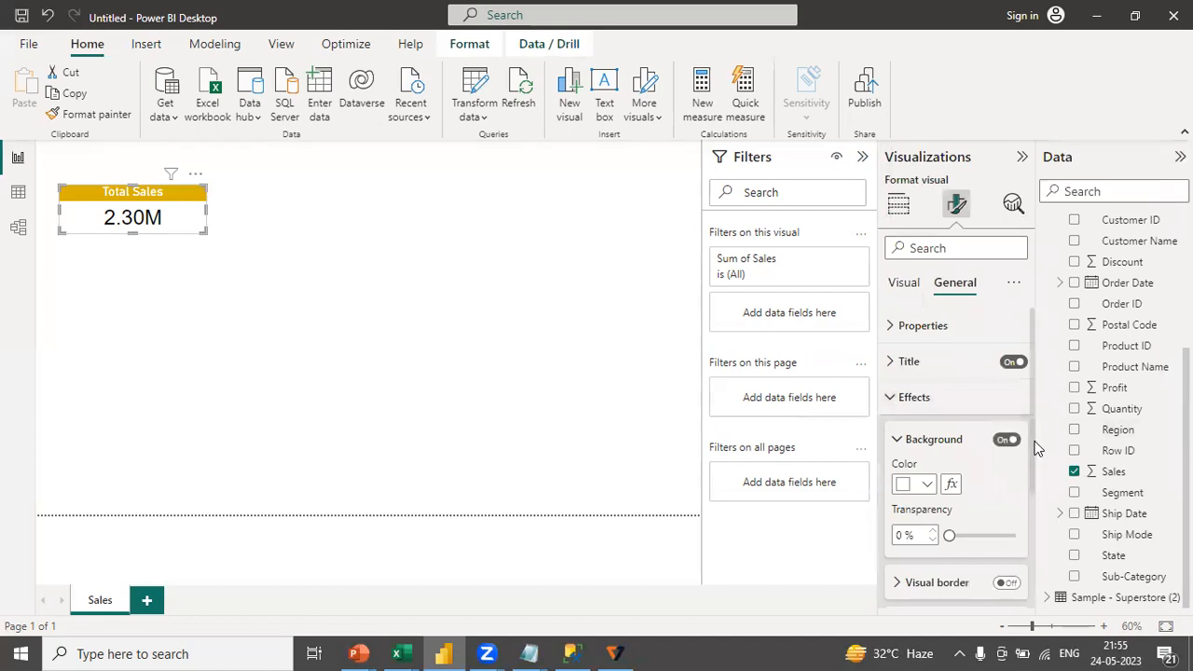
{"action": "scroll", "coordinate": [1033, 479], "scroll_direction": "down", "scroll_amount": 2}
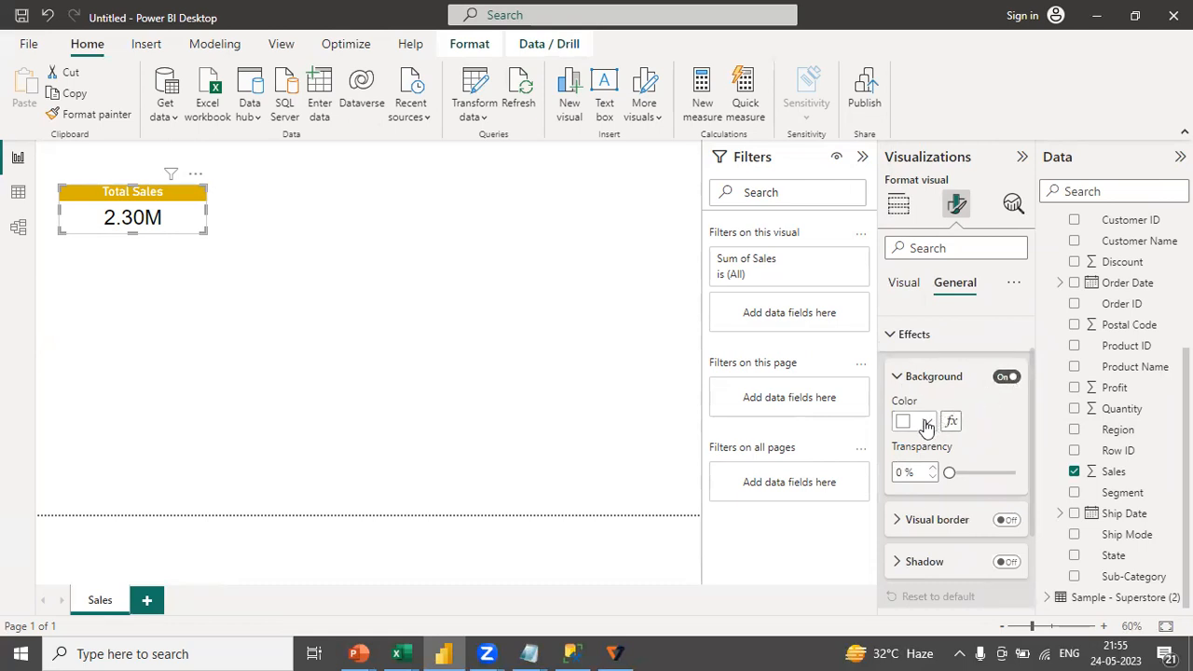
{"action": "left_click", "coordinate": [898, 378]}
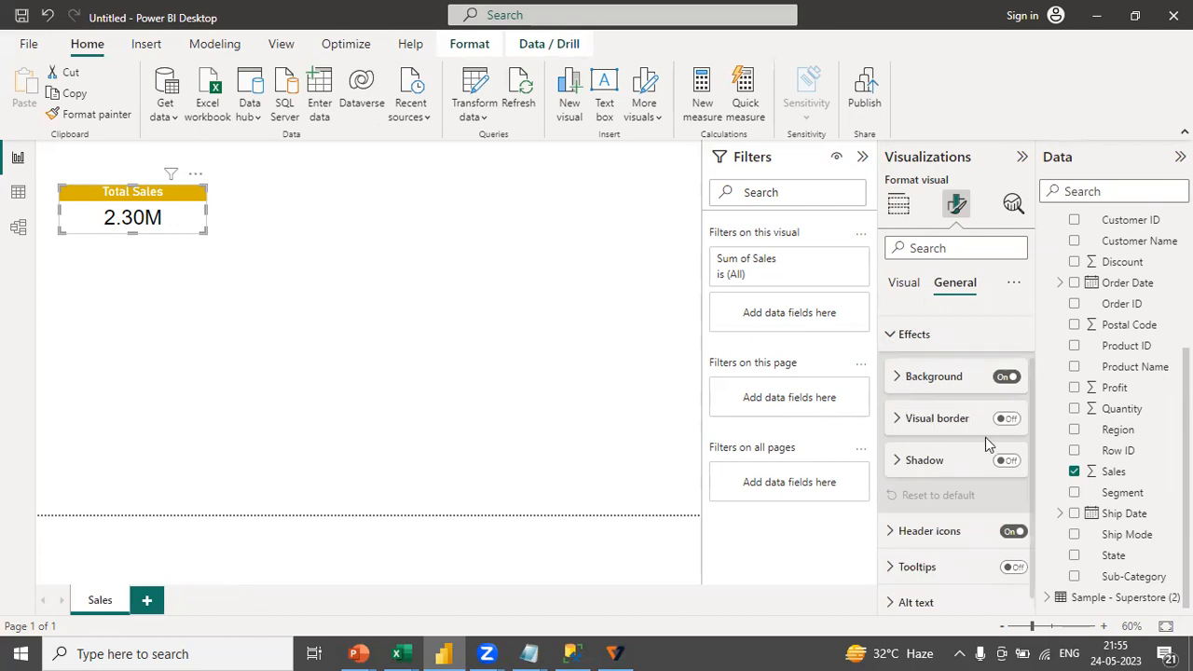
{"action": "left_click", "coordinate": [296, 267]}
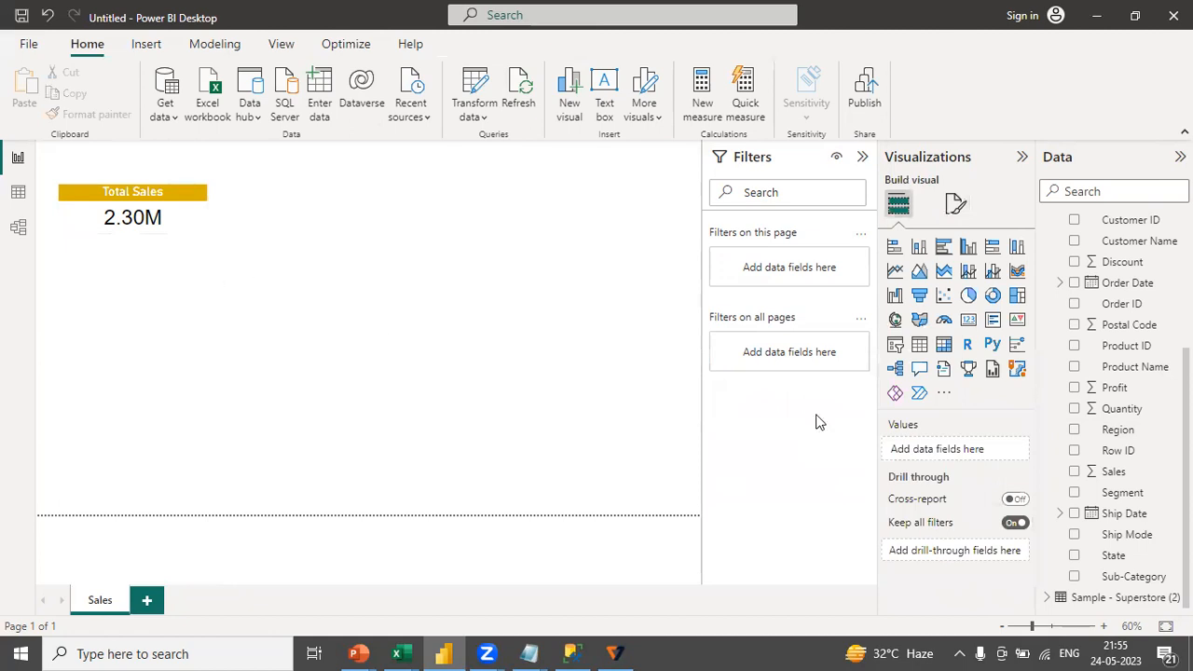
Turn on the visual border in the Card's general effects and deselect the Card to view it.
{"action": "left_click", "coordinate": [184, 212]}
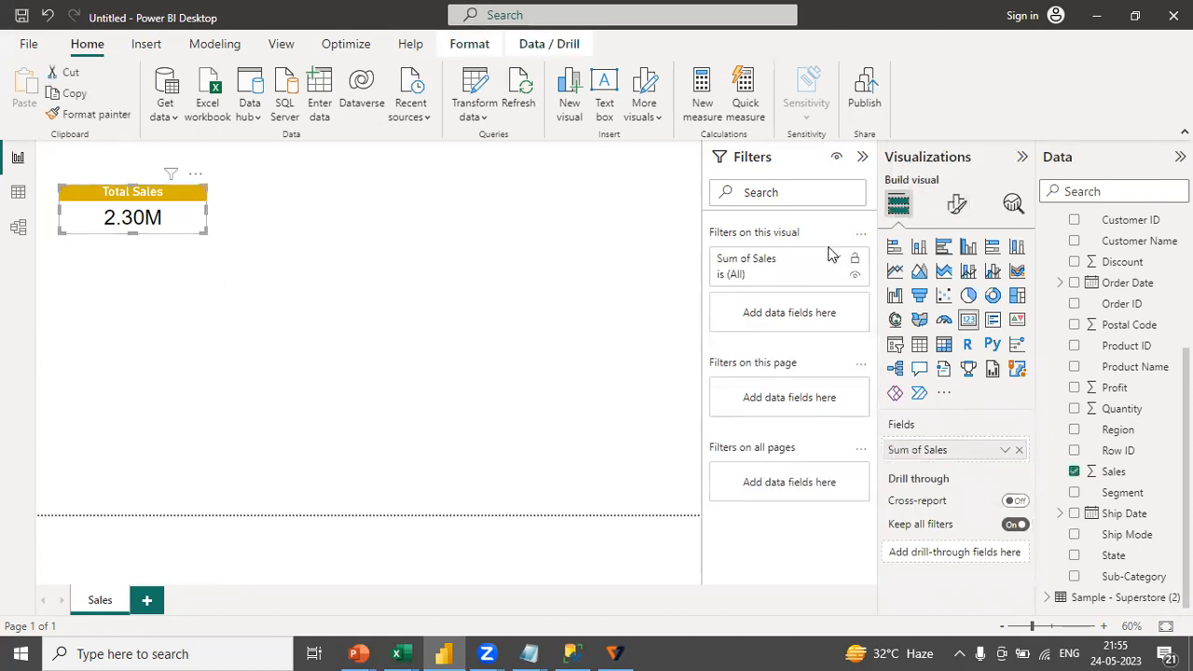
{"action": "left_click", "coordinate": [956, 203]}
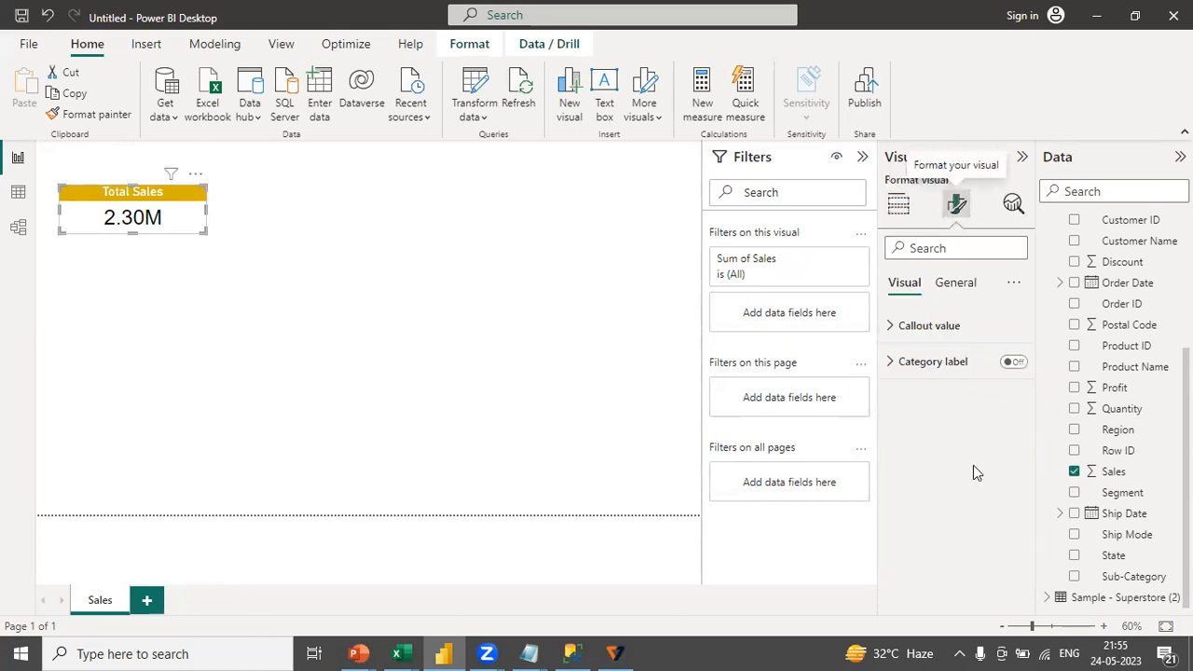
{"action": "left_click", "coordinate": [953, 283]}
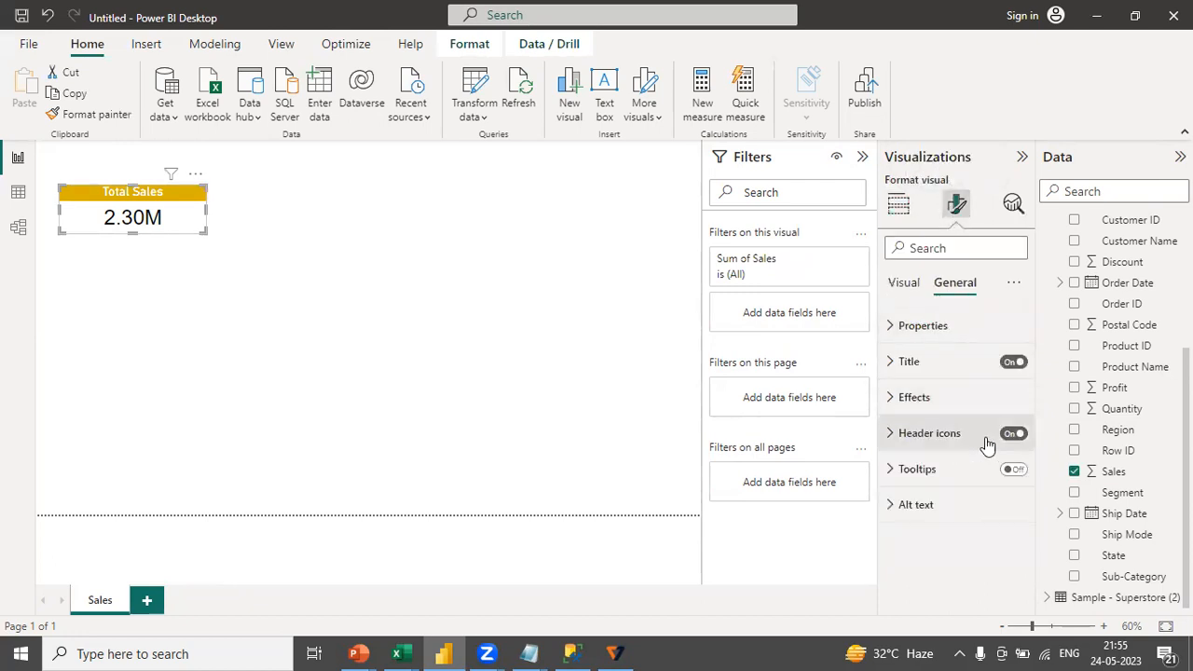
{"action": "left_click", "coordinate": [892, 408]}
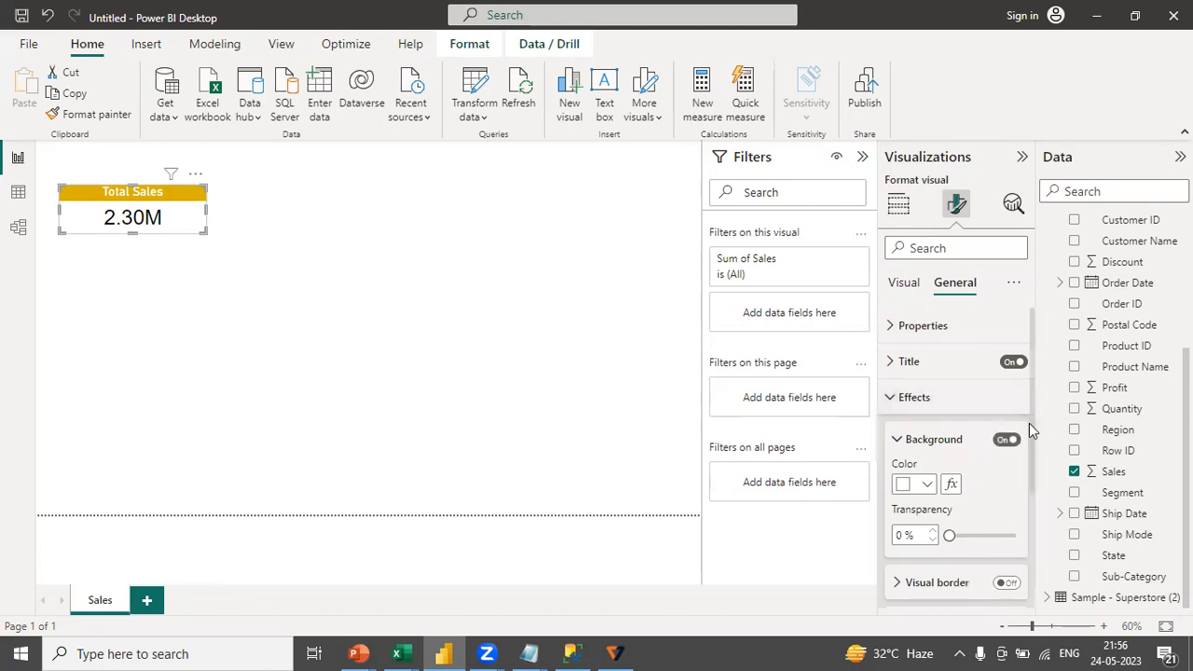
{"action": "left_click", "coordinate": [901, 440]}
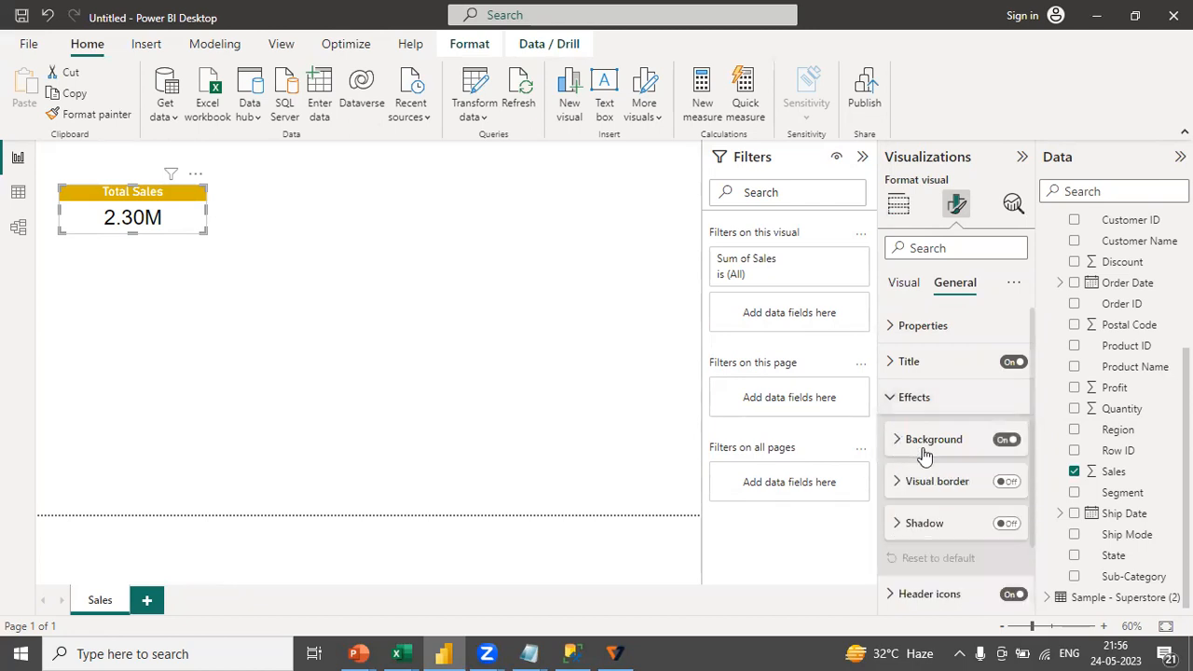
{"action": "left_click", "coordinate": [1007, 482]}
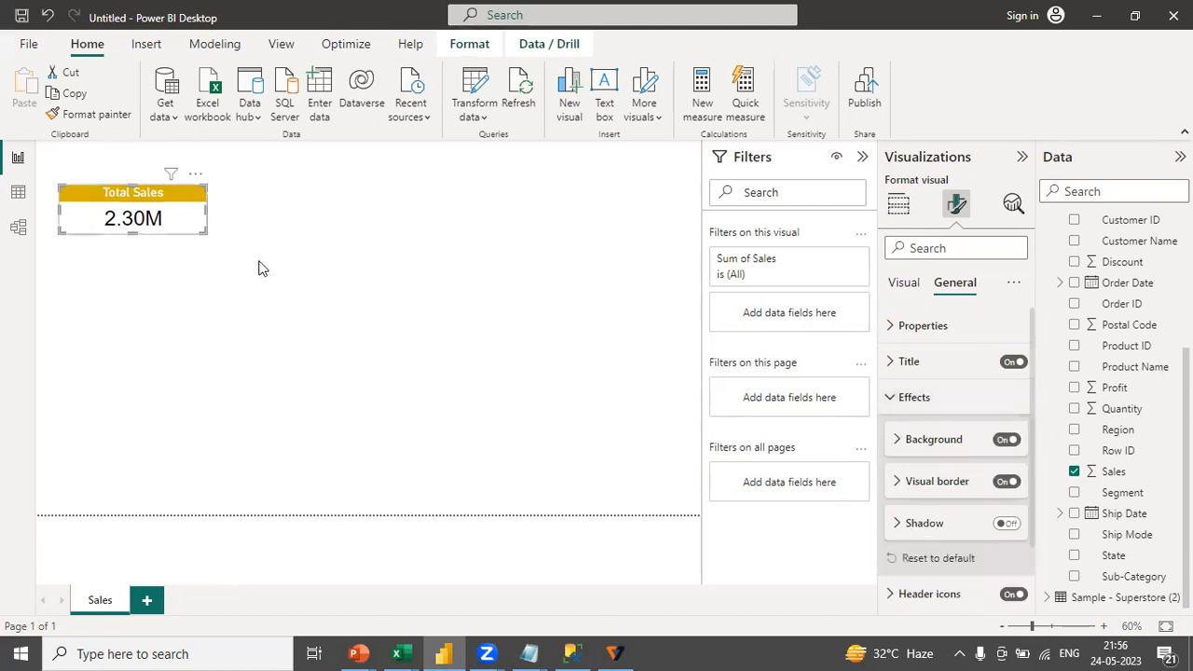
{"action": "left_click", "coordinate": [212, 226]}
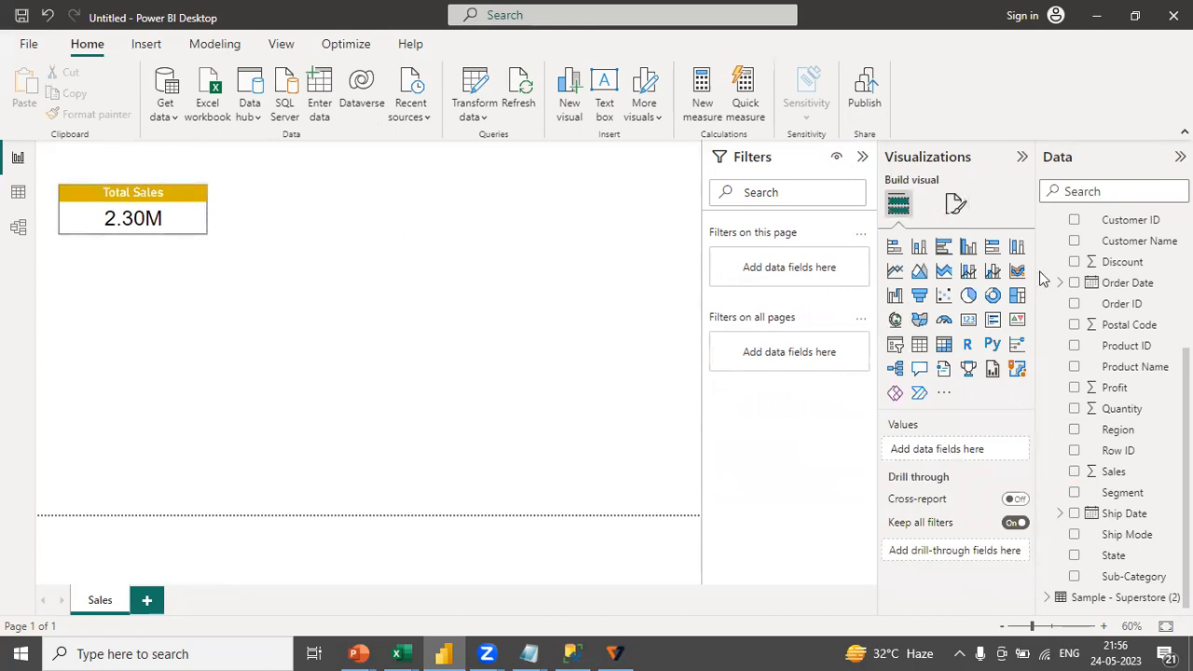
Look over the Card's border color and rounded-corner options, and turn on its shadow effect.
{"action": "left_click", "coordinate": [957, 204]}
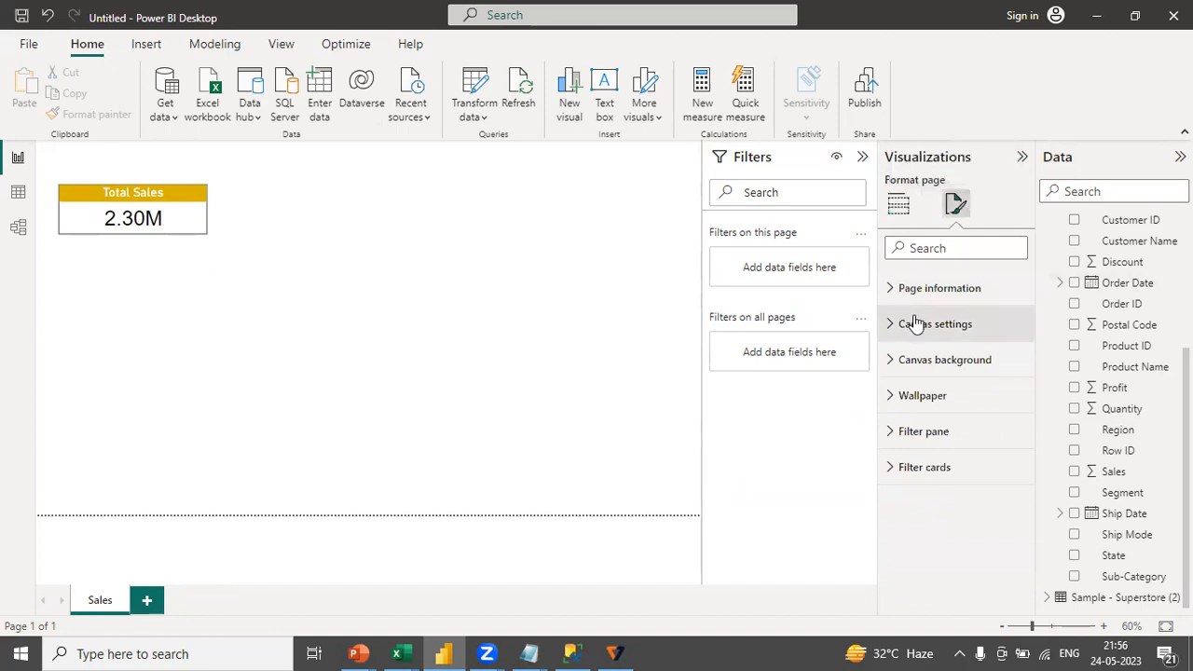
{"action": "left_click", "coordinate": [186, 229]}
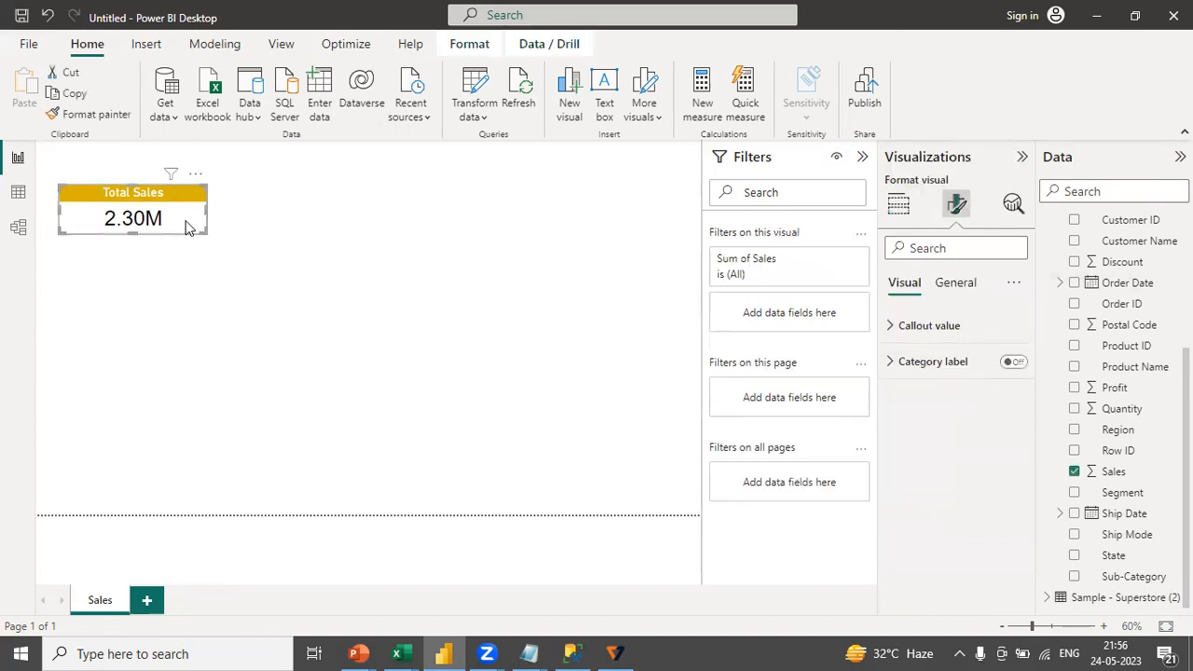
{"action": "left_click", "coordinate": [960, 289]}
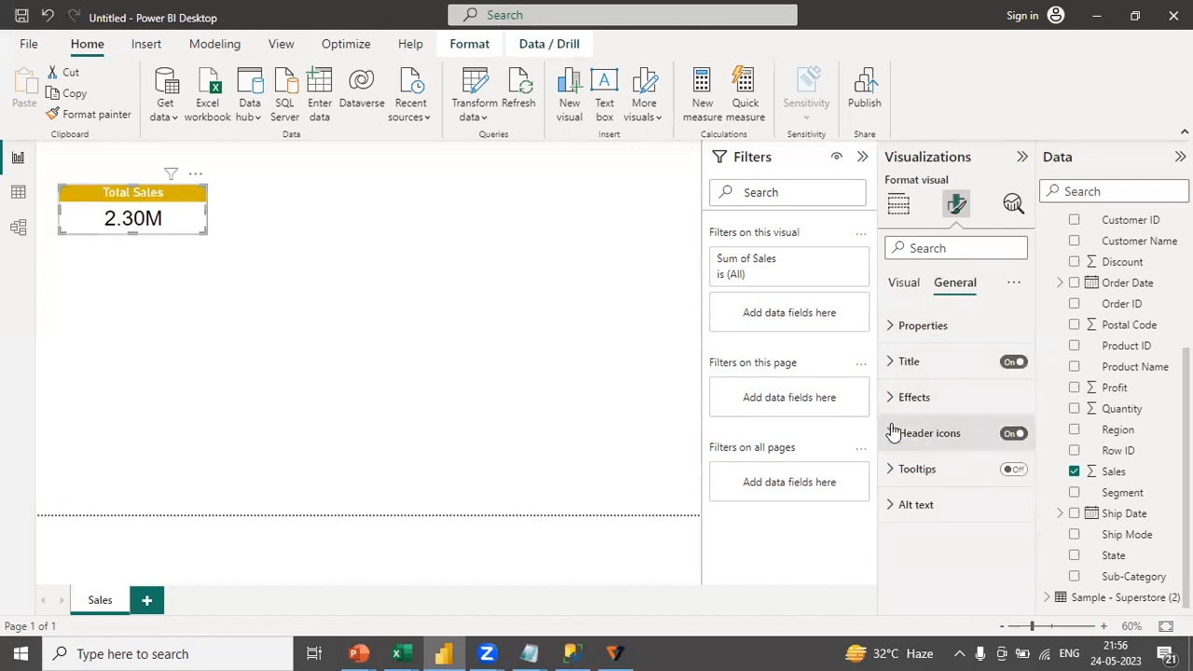
{"action": "left_click", "coordinate": [892, 401]}
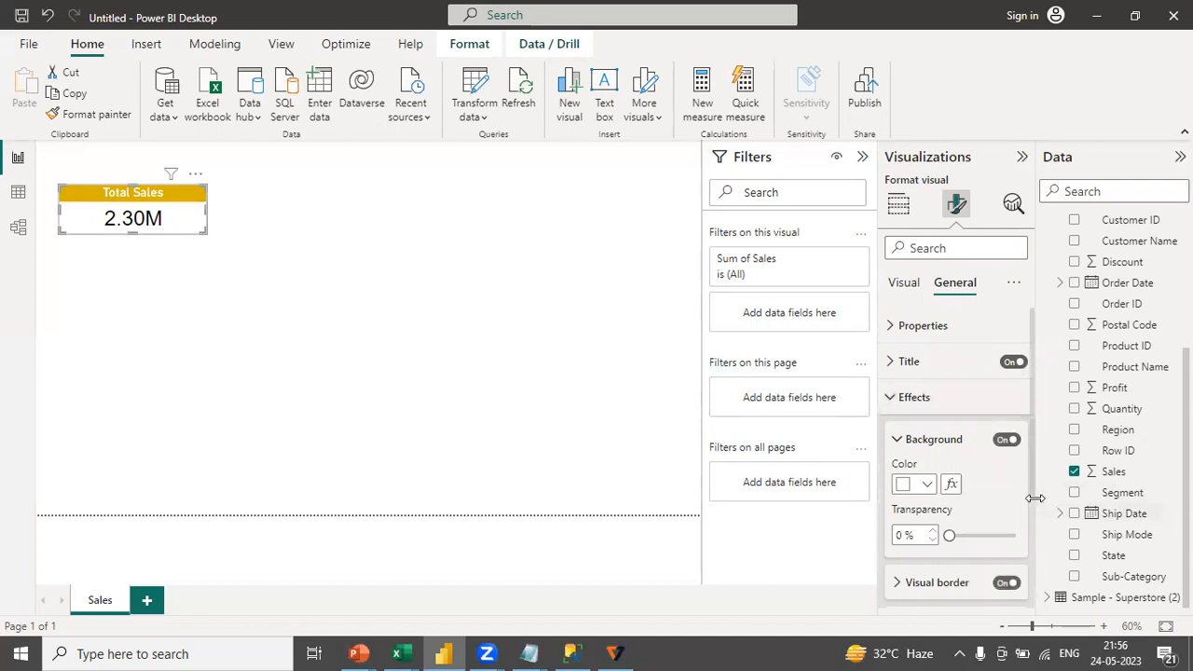
{"action": "scroll", "coordinate": [1031, 507], "scroll_direction": "down", "scroll_amount": 3}
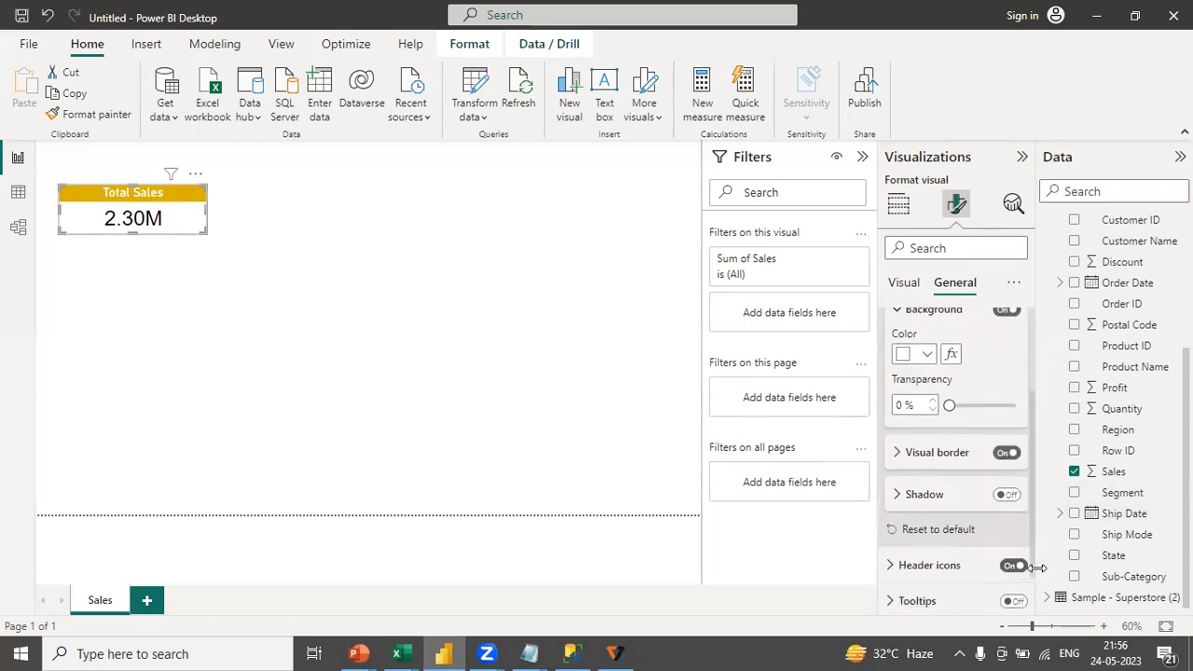
{"action": "left_click", "coordinate": [902, 461]}
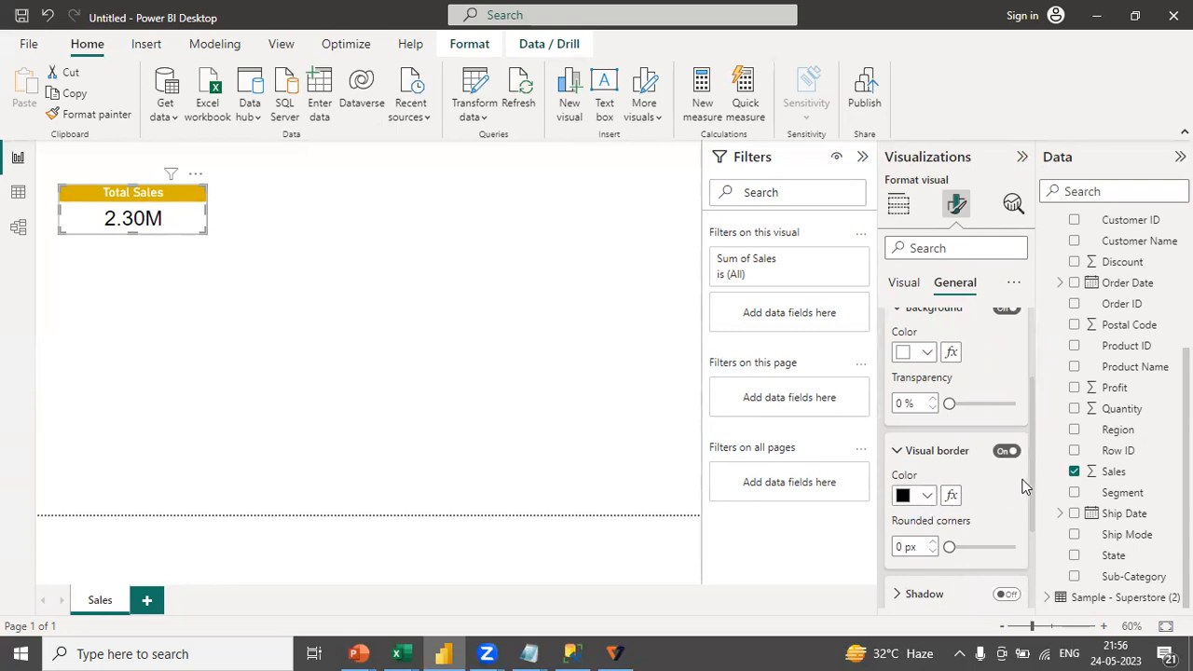
{"action": "scroll", "coordinate": [1033, 494], "scroll_direction": "down", "scroll_amount": 3}
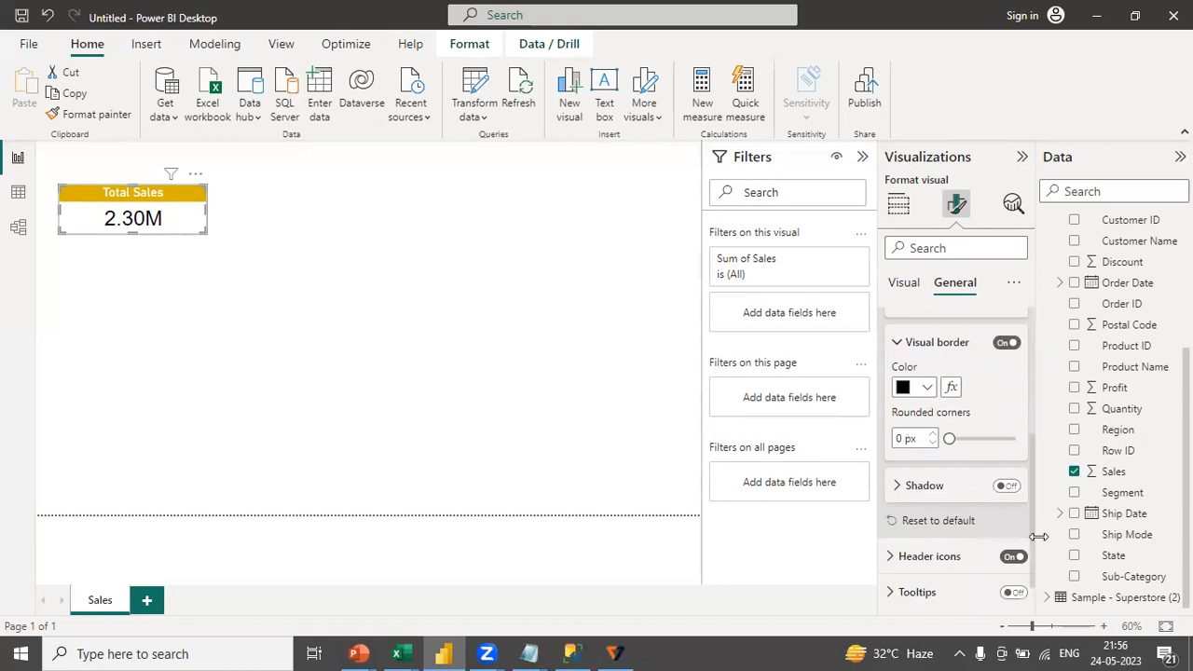
{"action": "left_click", "coordinate": [1004, 486]}
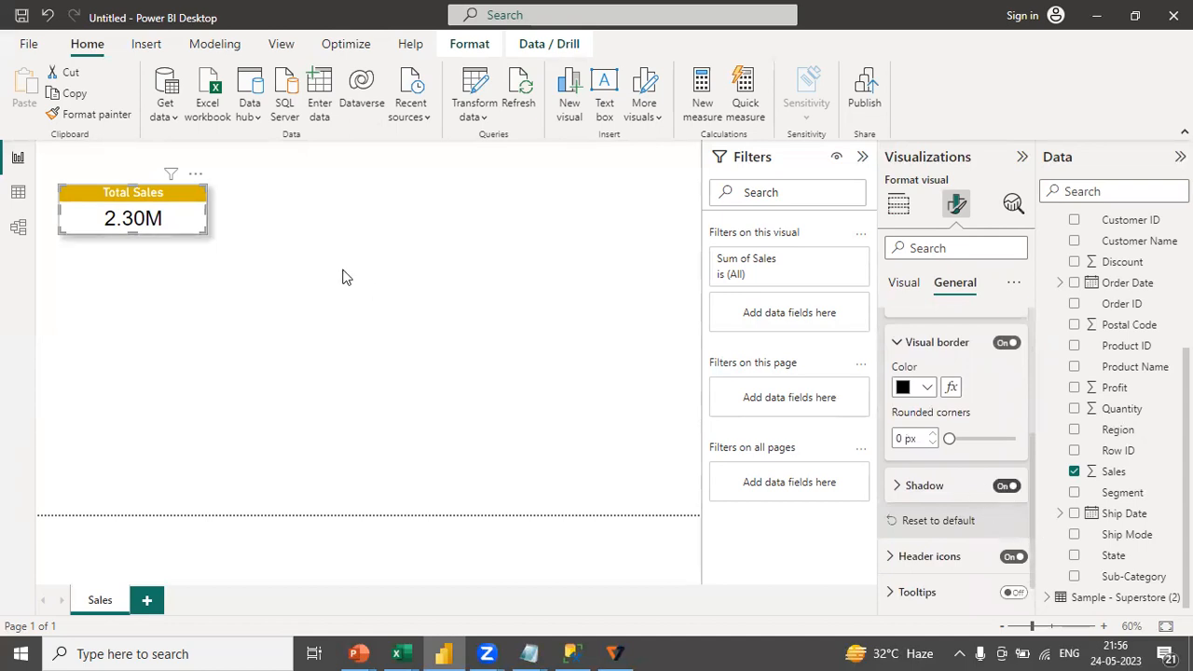
{"action": "left_click", "coordinate": [242, 259]}
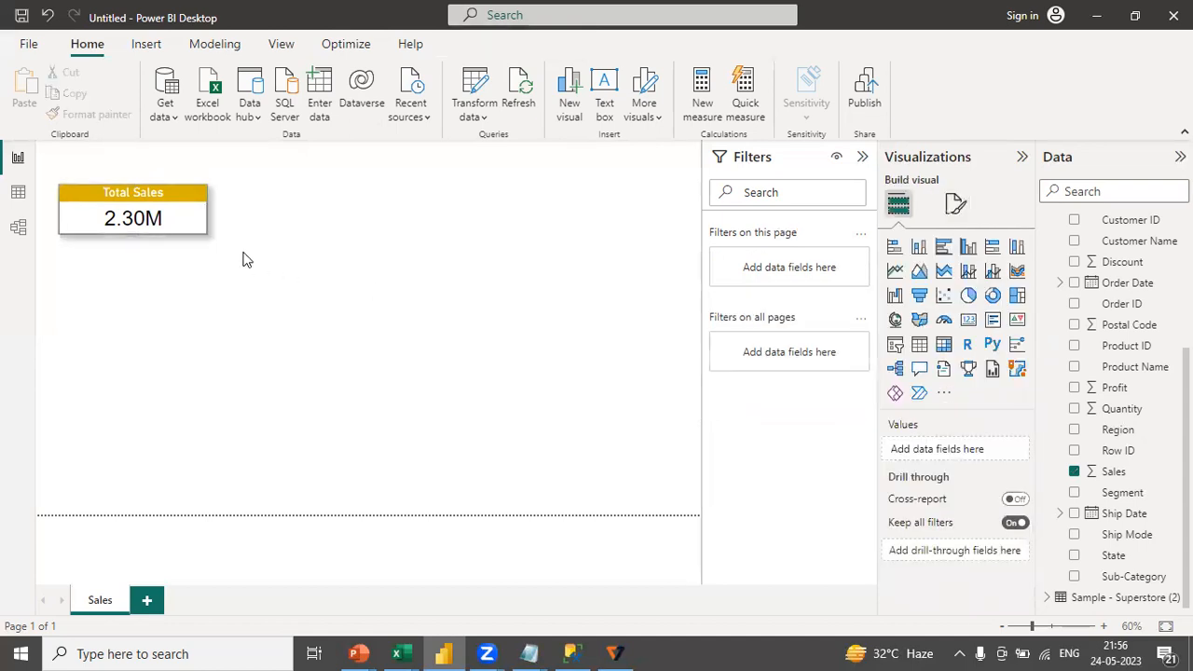
Set the Total Sales Card's shadow offset to Inside in its general effects and deselect the Card to view it.
{"action": "left_click", "coordinate": [176, 229]}
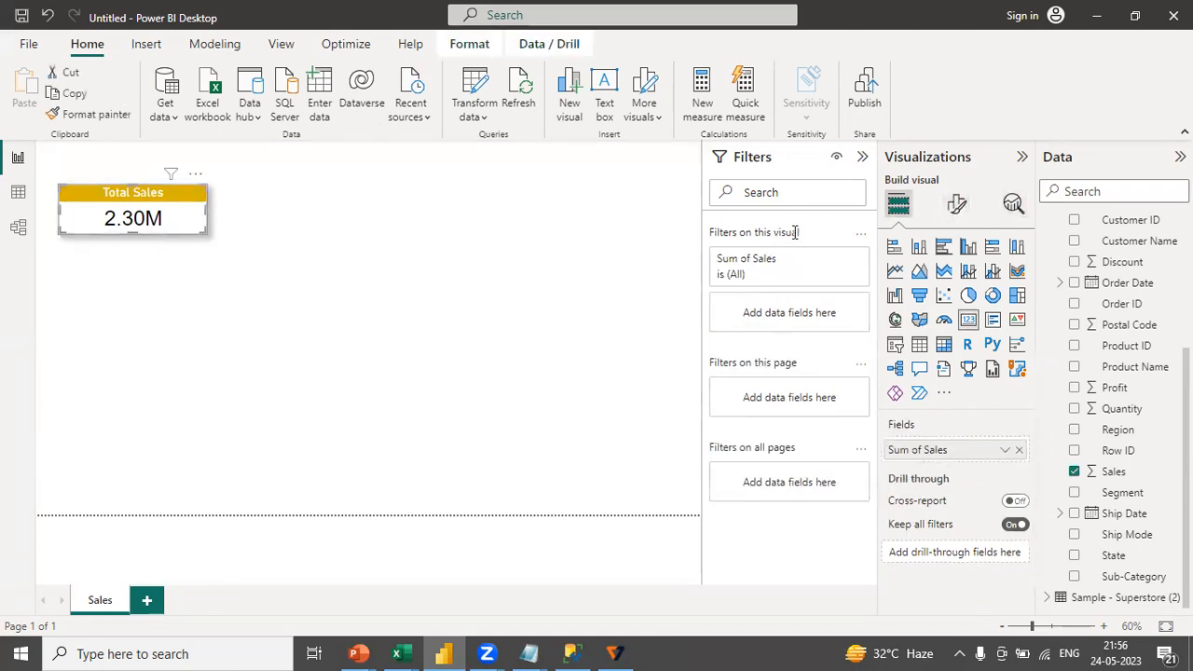
{"action": "left_click", "coordinate": [956, 205]}
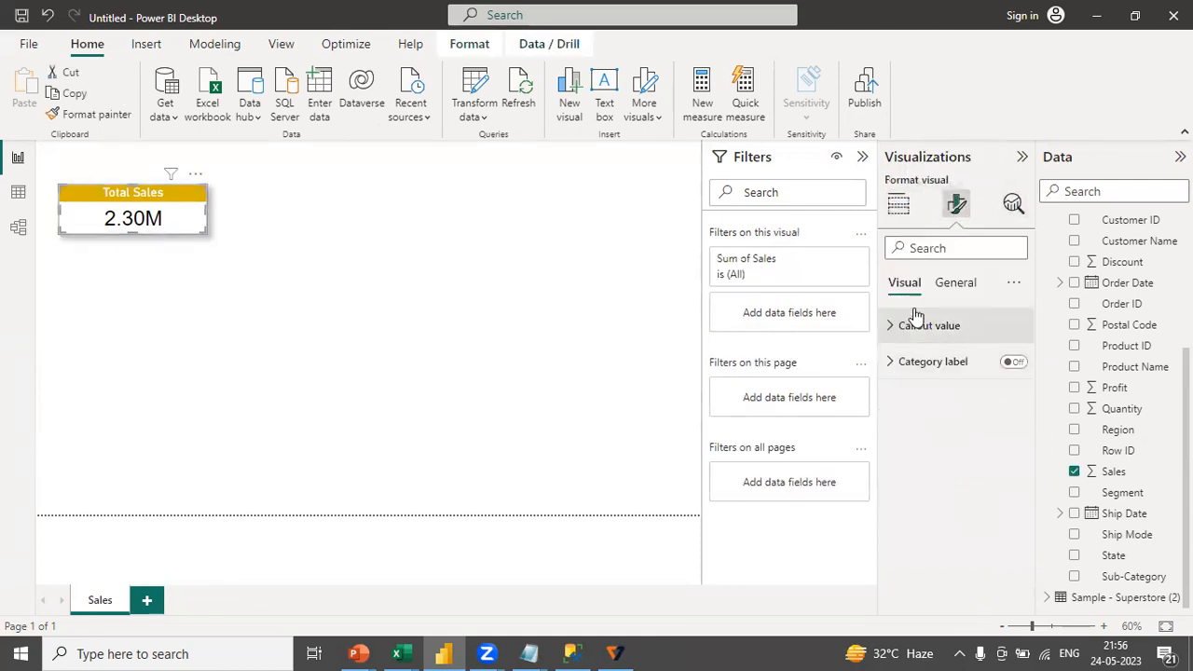
{"action": "left_click", "coordinate": [960, 289]}
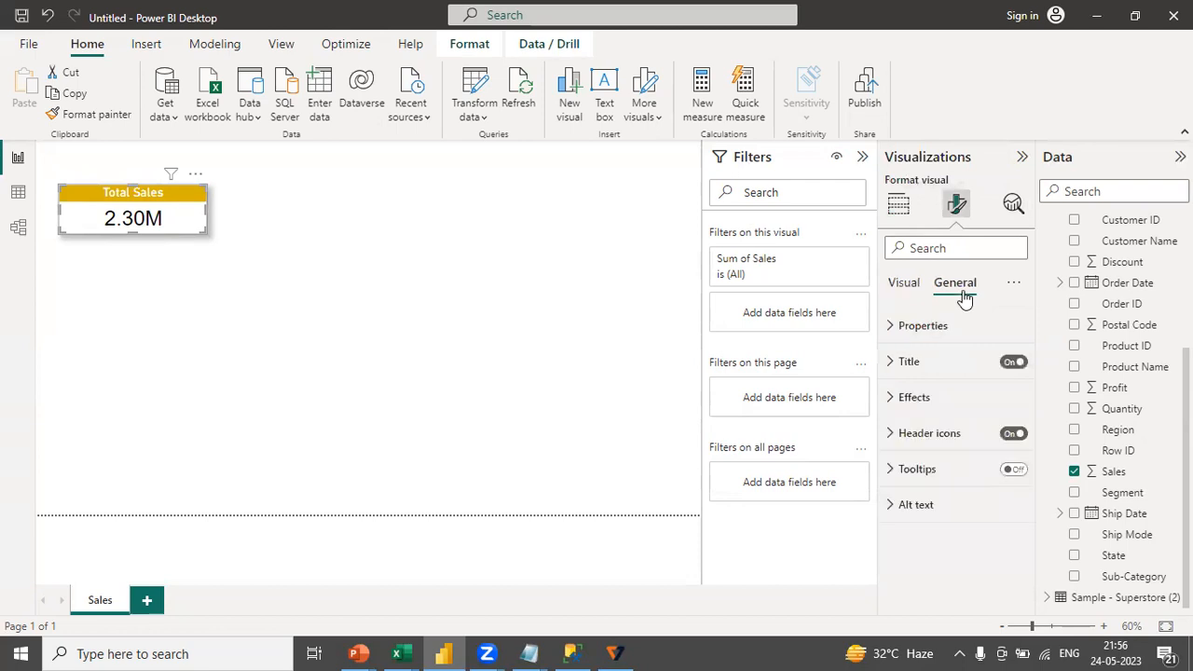
{"action": "left_click", "coordinate": [890, 398]}
{"action": "scroll", "coordinate": [1026, 447], "scroll_direction": "down", "scroll_amount": 3}
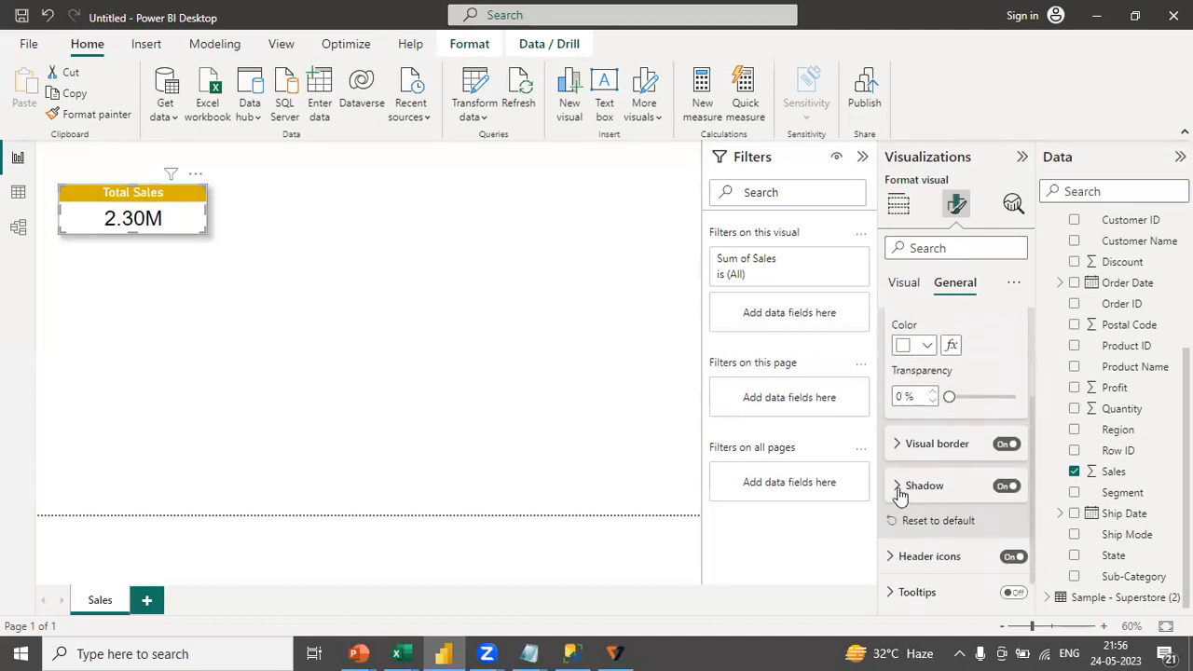
{"action": "left_click", "coordinate": [898, 488]}
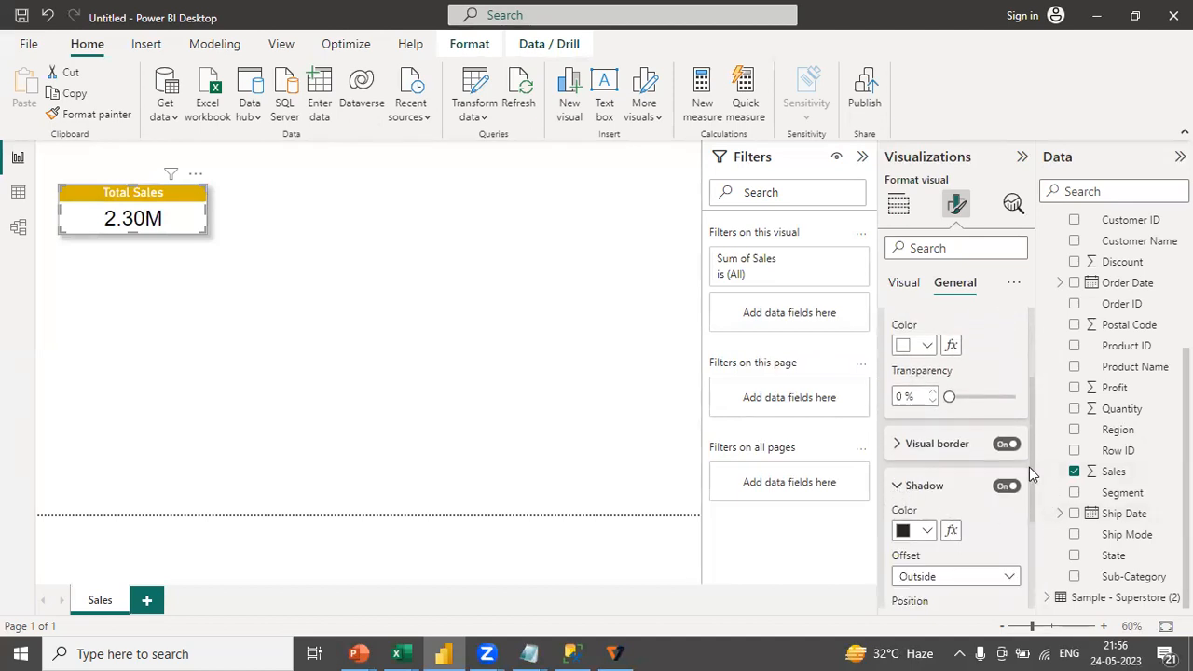
{"action": "scroll", "coordinate": [1033, 510], "scroll_direction": "down", "scroll_amount": 3}
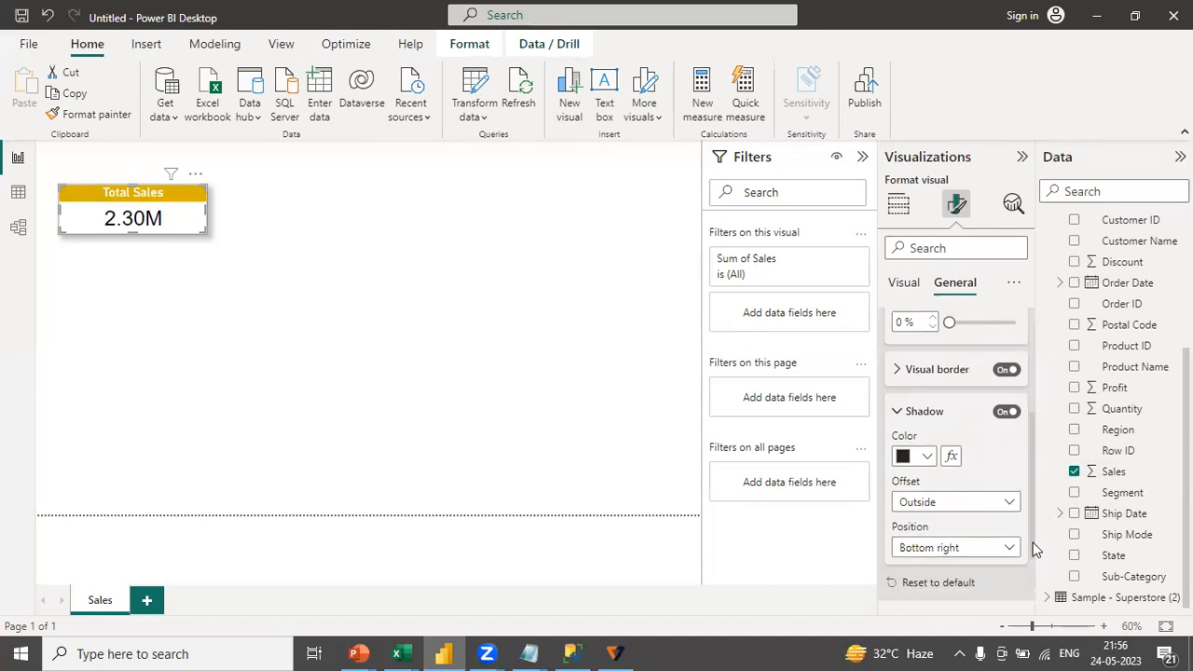
{"action": "left_click", "coordinate": [969, 460]}
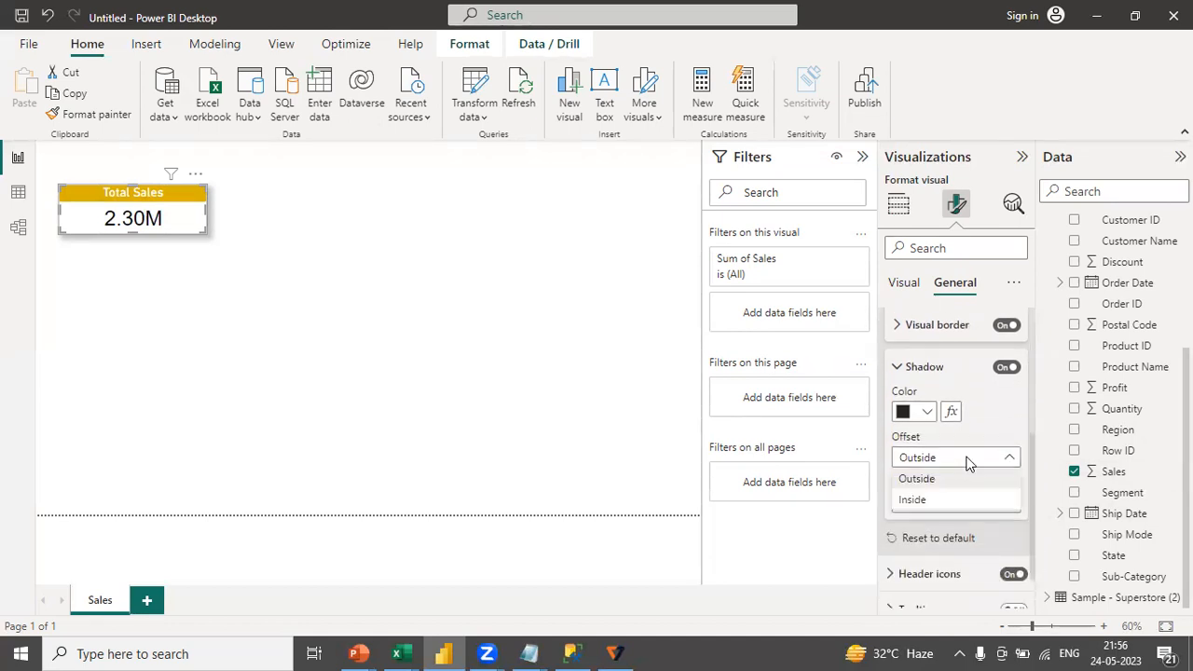
{"action": "left_click", "coordinate": [917, 500]}
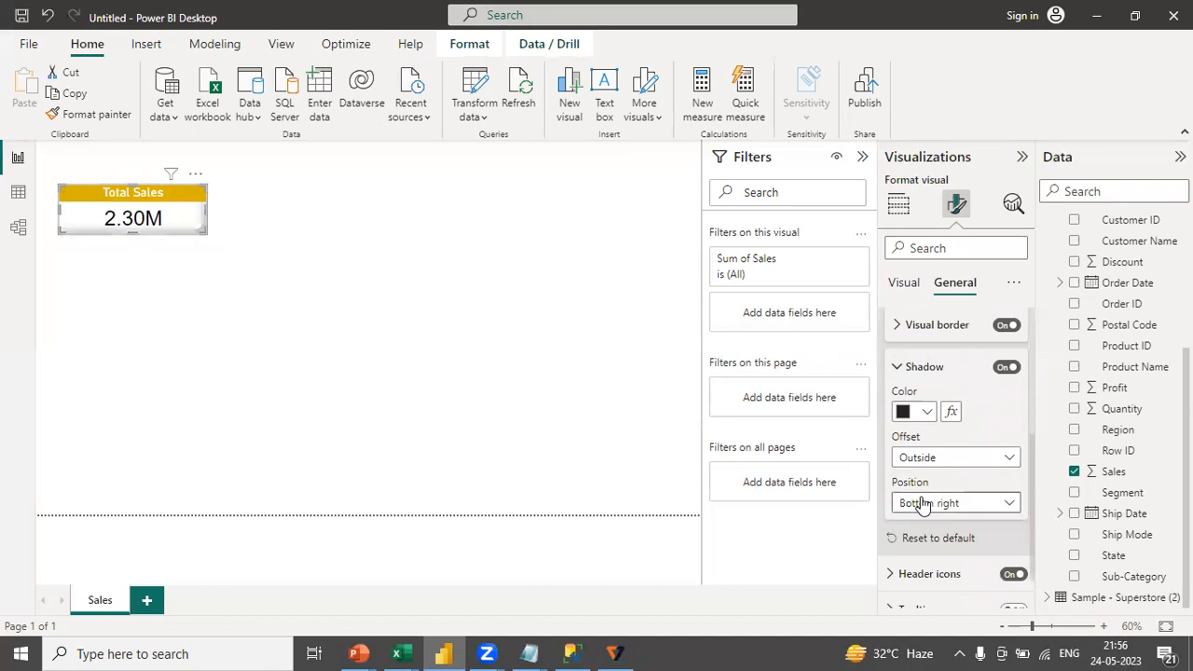
{"action": "left_click", "coordinate": [276, 255]}
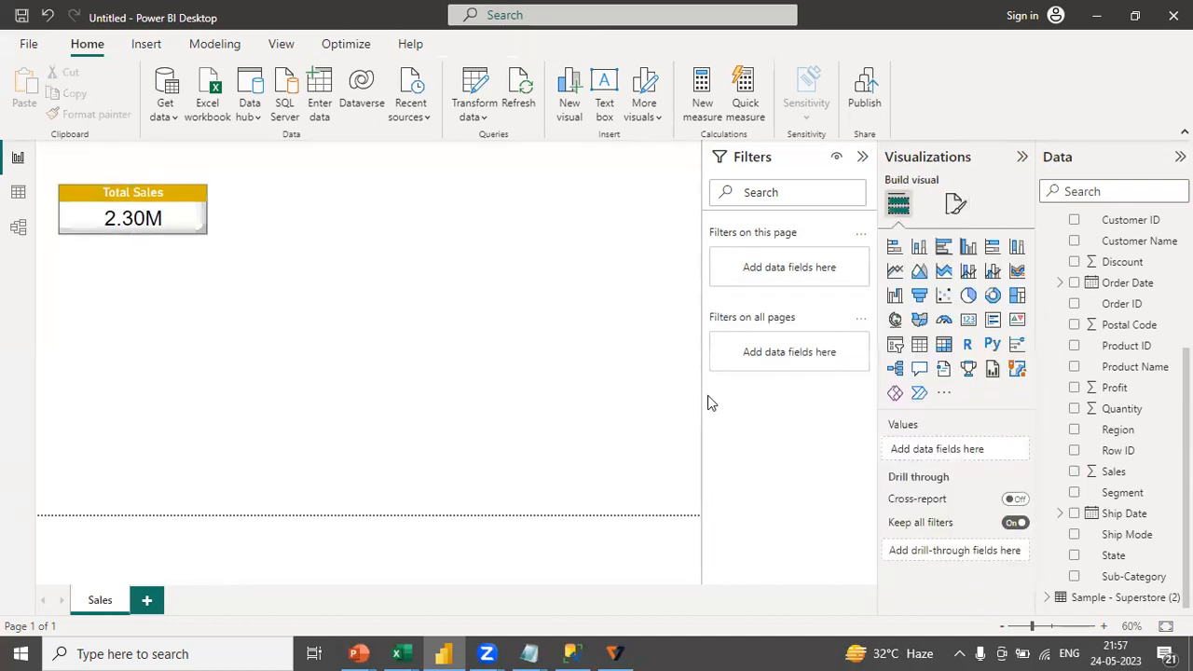
Reselect the Total Sales Card and open its visual formatting options.
{"action": "left_click", "coordinate": [171, 223]}
{"action": "left_click", "coordinate": [956, 211]}
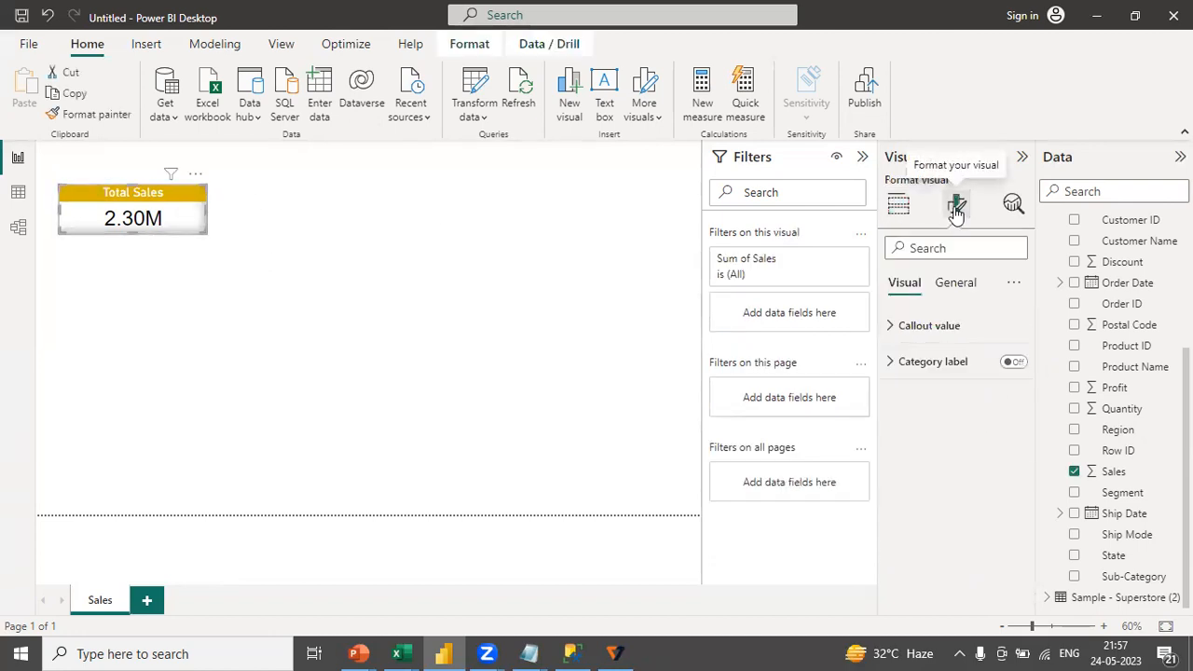